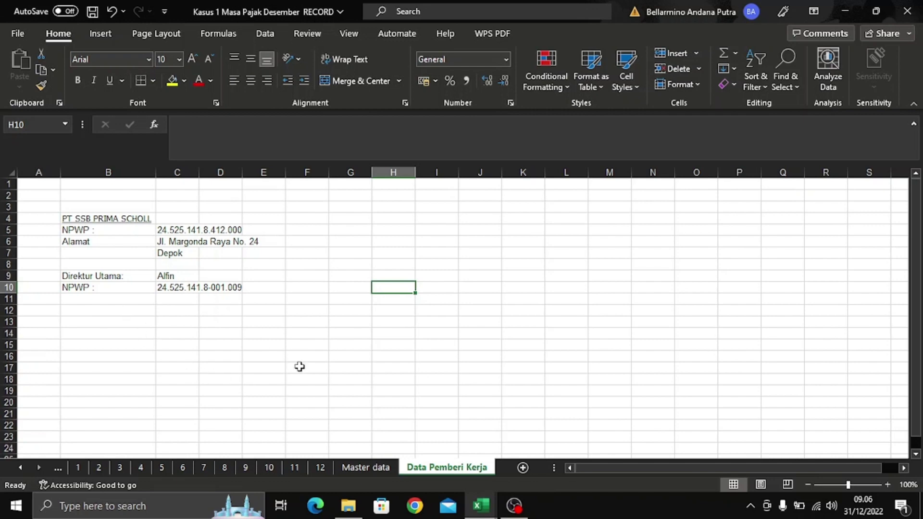
- Browse the source workbook's Master data, GABUNGAN and Data Pemberi Kerja sheets
left_click(390, 471)
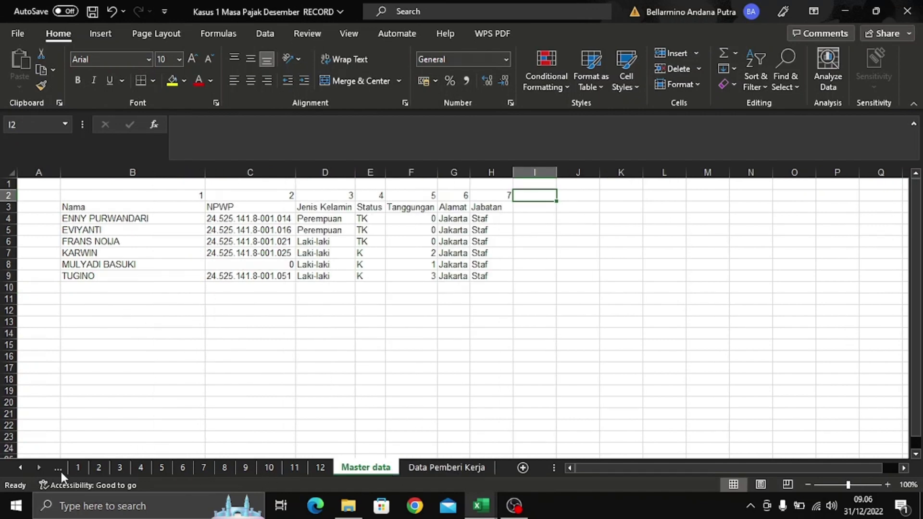
left_click(60, 469)
left_click(59, 471)
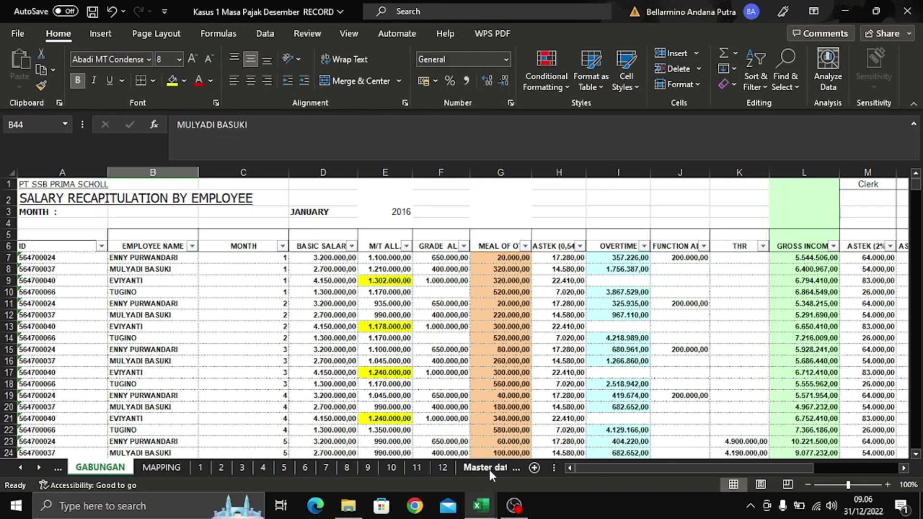
left_click(488, 468)
left_click(481, 470)
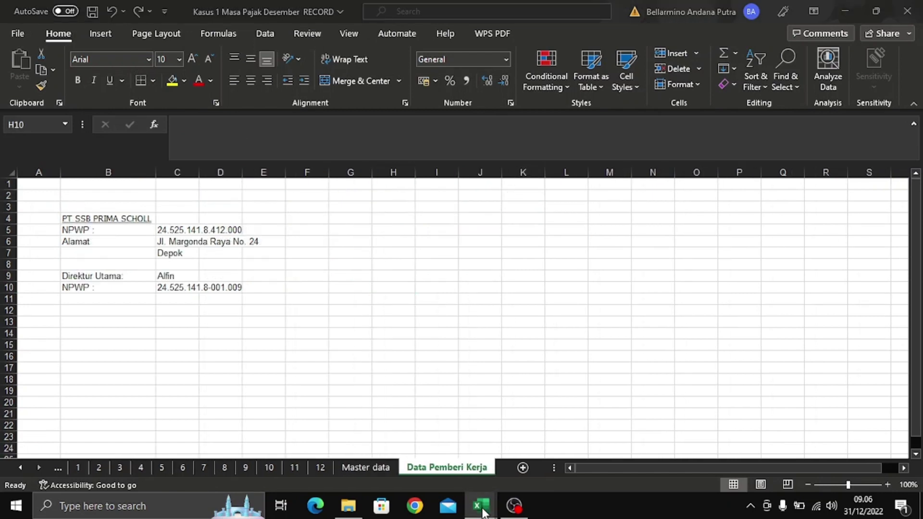
- Bring the 1721_bp_A1 workbook forward and look over its sample row
mouse_move(482, 511)
left_click(527, 451)
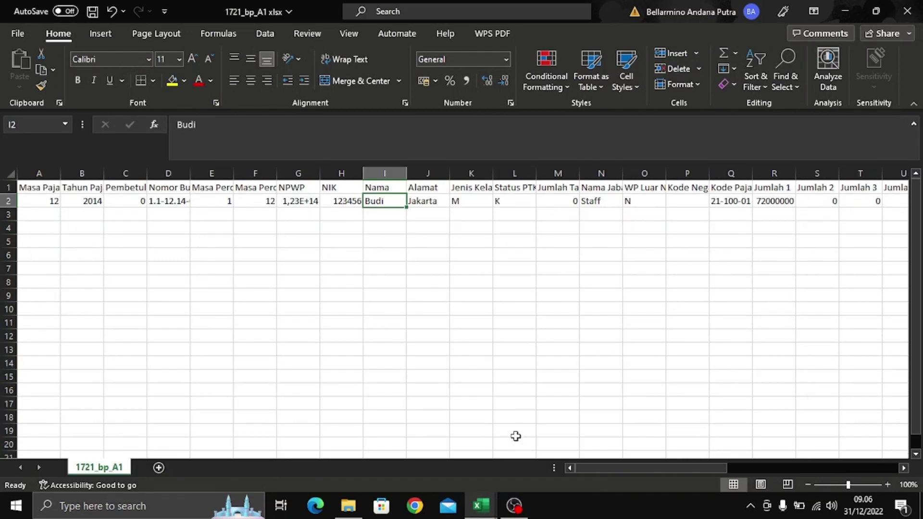
left_click(356, 307)
left_click(398, 245)
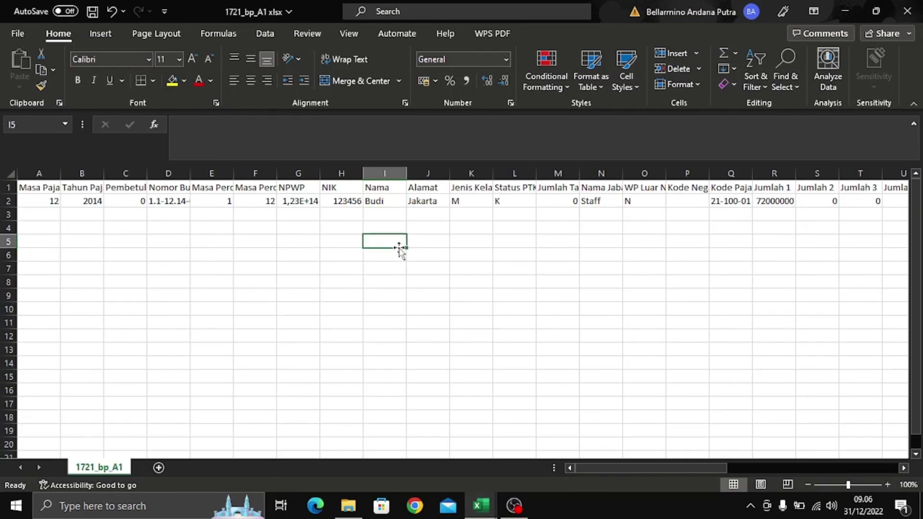
left_click(187, 267)
left_click(332, 265)
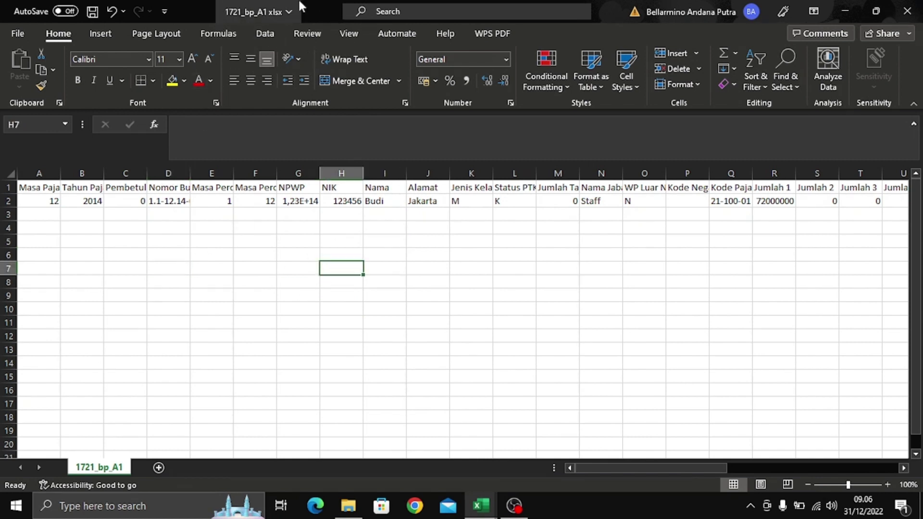
left_click(465, 311)
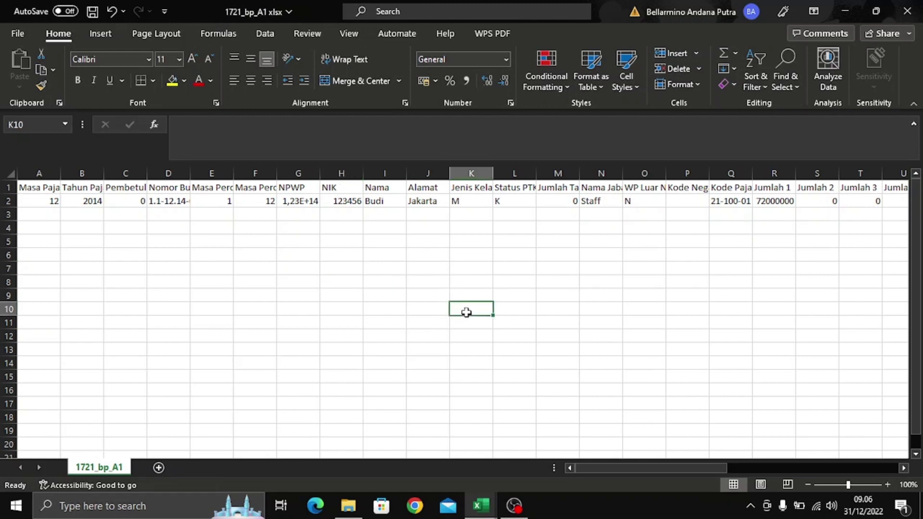
left_click(367, 288)
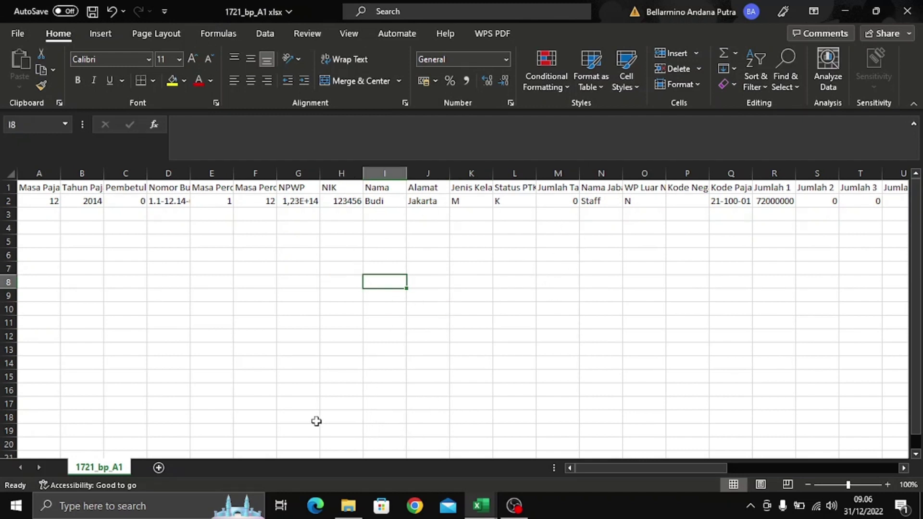
left_click(269, 310)
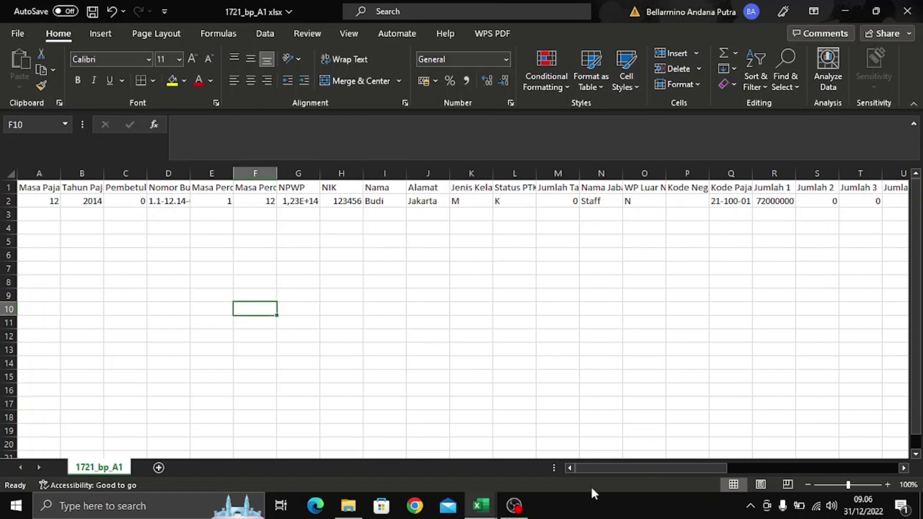
- Recheck the Kasus 1 workbook's GABUNGAN, 12, Master data and Data Pemberi Kerja sheets, then return to 1721_bp_A1
mouse_move(473, 504)
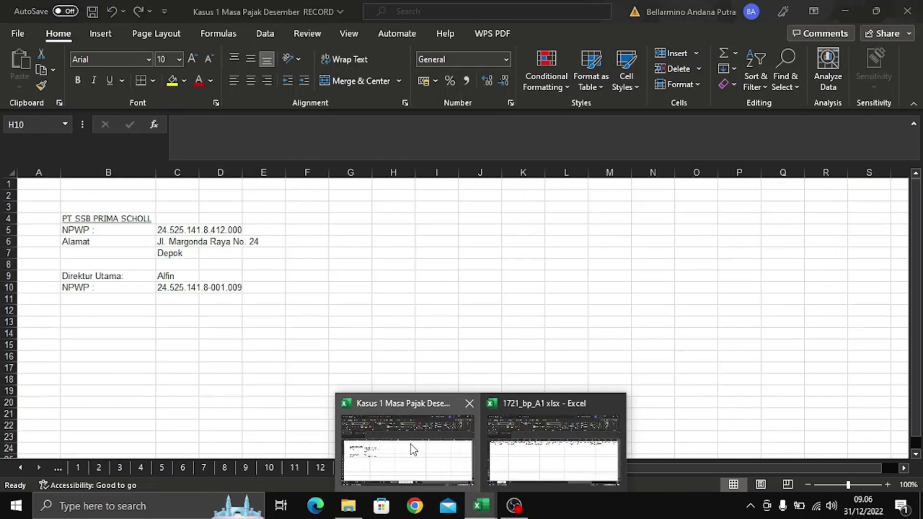
left_click(413, 446)
left_click(365, 467)
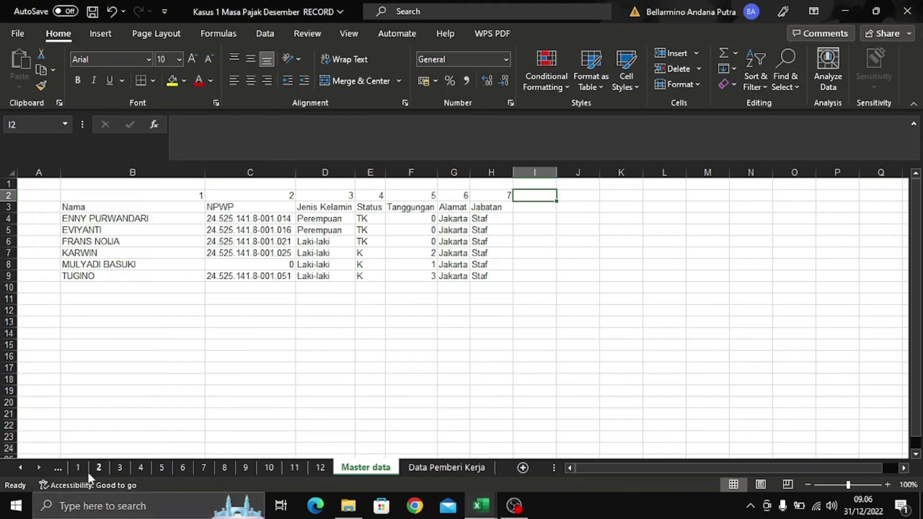
left_click(58, 466)
left_click(59, 466)
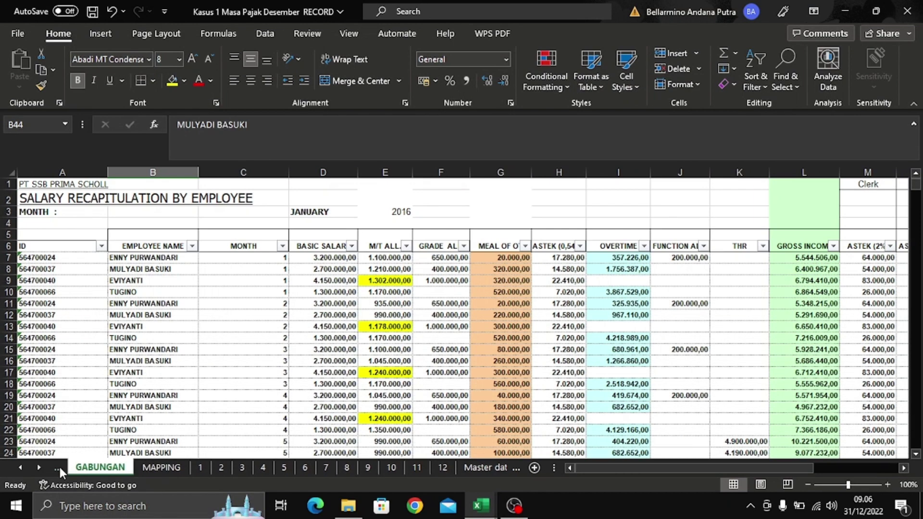
left_click(59, 466)
left_click(514, 469)
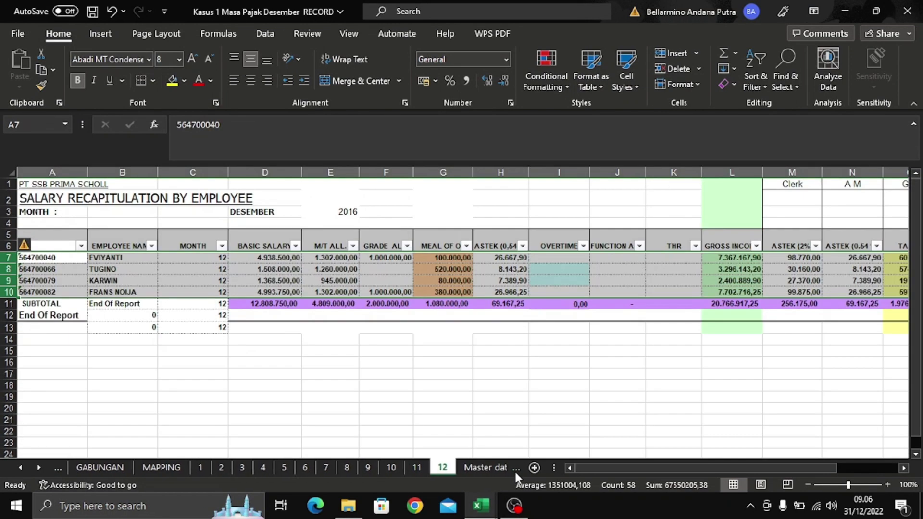
left_click(486, 468)
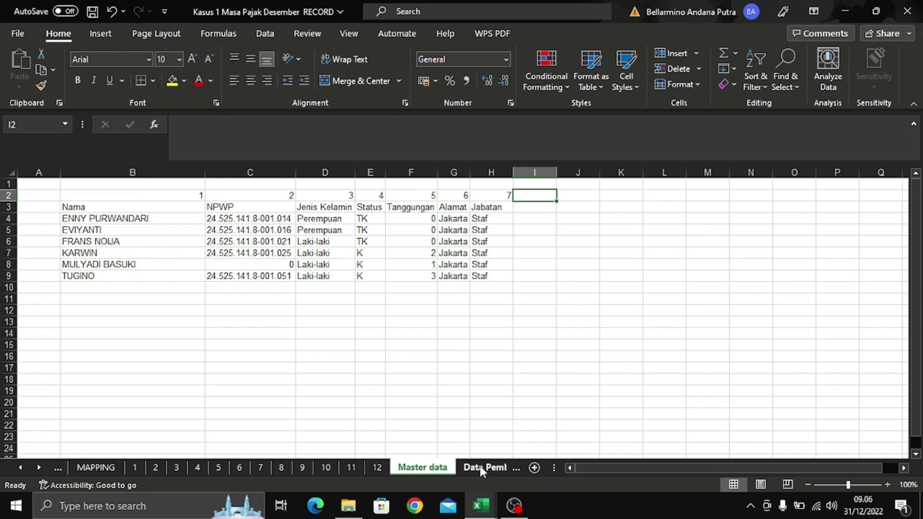
left_click(480, 467)
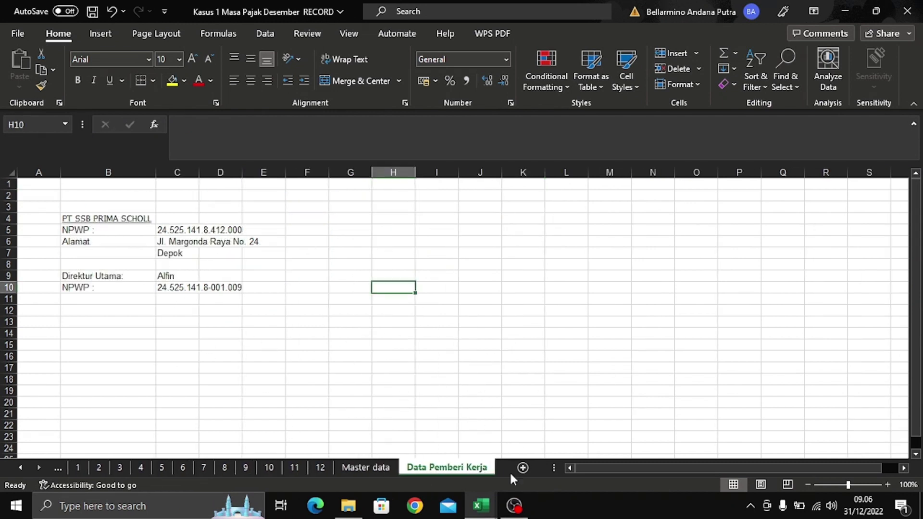
left_click(481, 505)
left_click(574, 446)
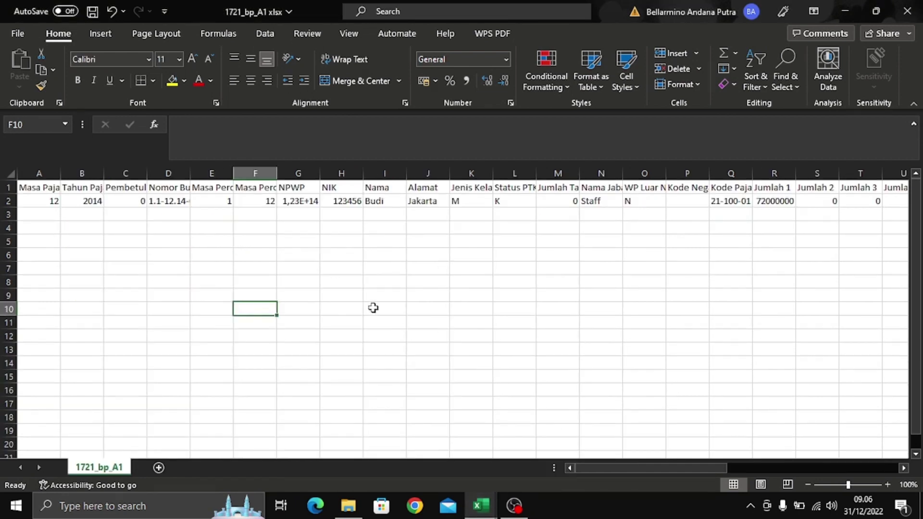
- Narrow the Nama column I and clear the sample name from I2
left_click(247, 278)
left_click(183, 269)
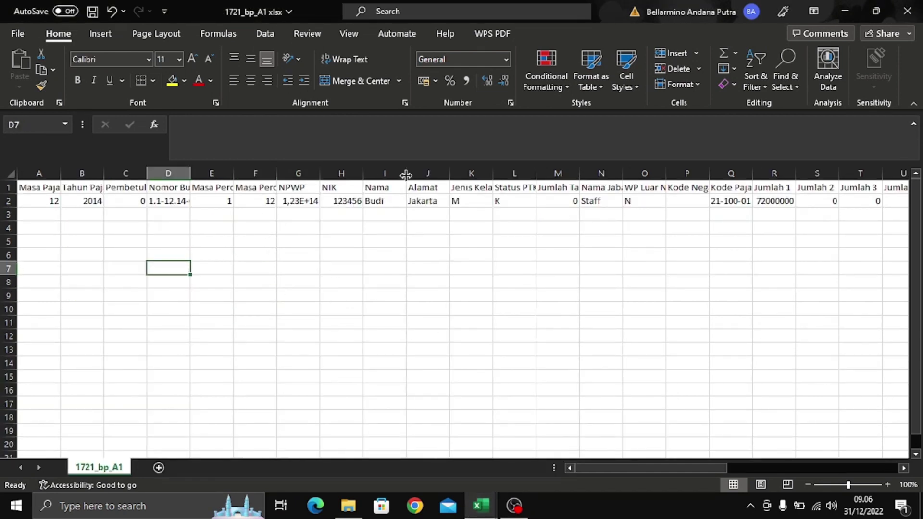
left_click_drag(406, 175, 388, 174)
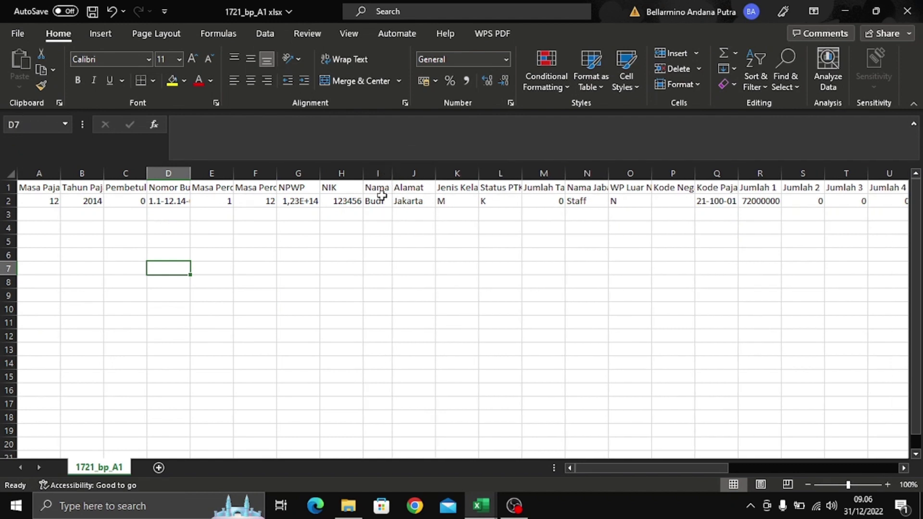
left_click(380, 200)
key("Delete")
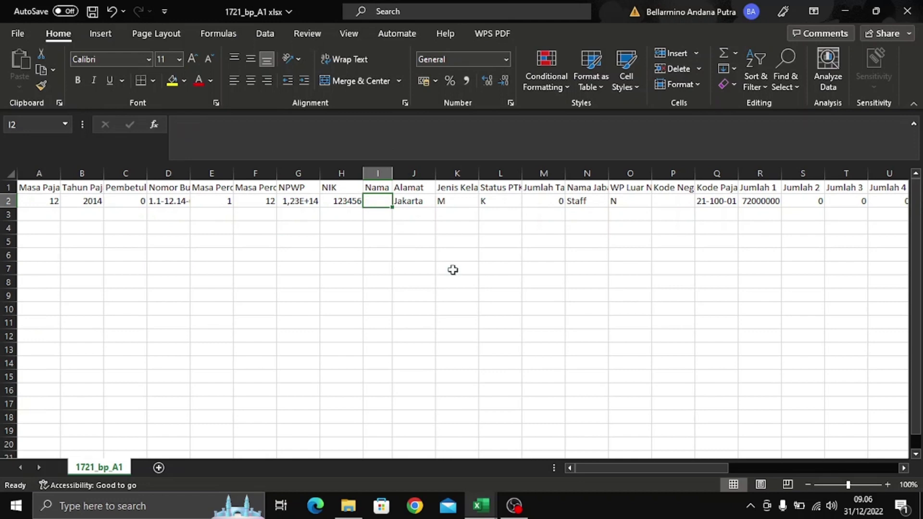
- Copy the six employee names in A5:A10 of the MASA KERJA sheet
key("alt+Tab")
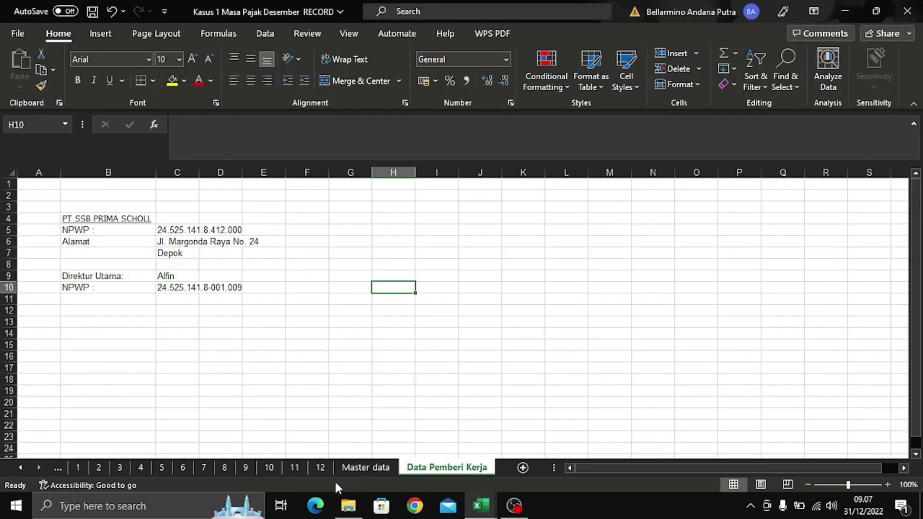
left_click(53, 471)
left_click(54, 471)
left_click(53, 471)
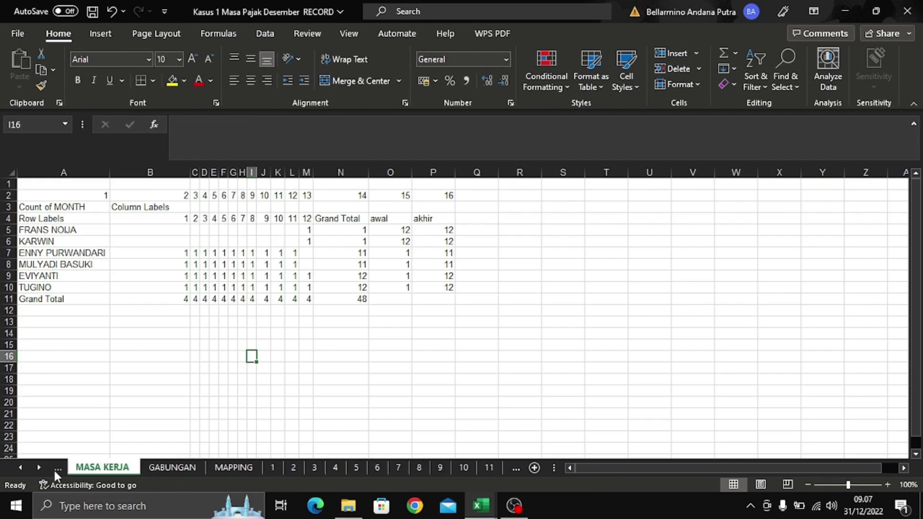
left_click(113, 380)
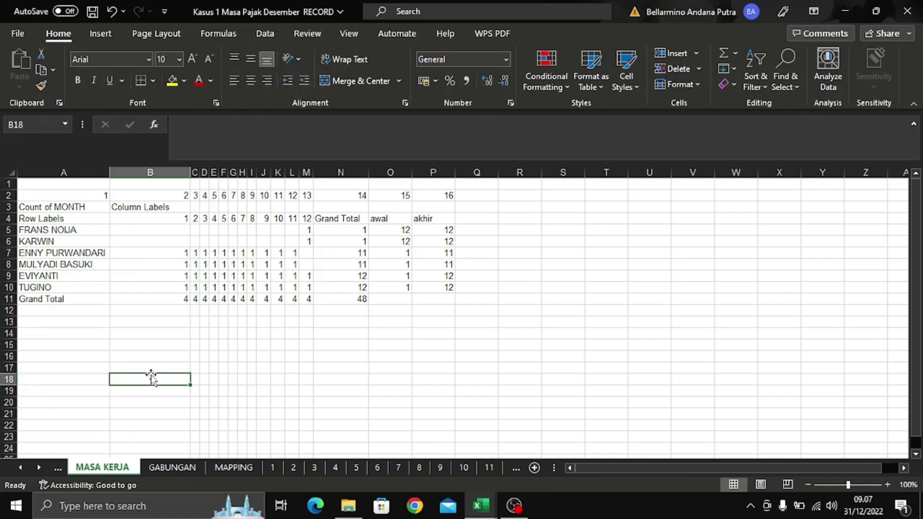
left_click_drag(35, 230, 49, 285)
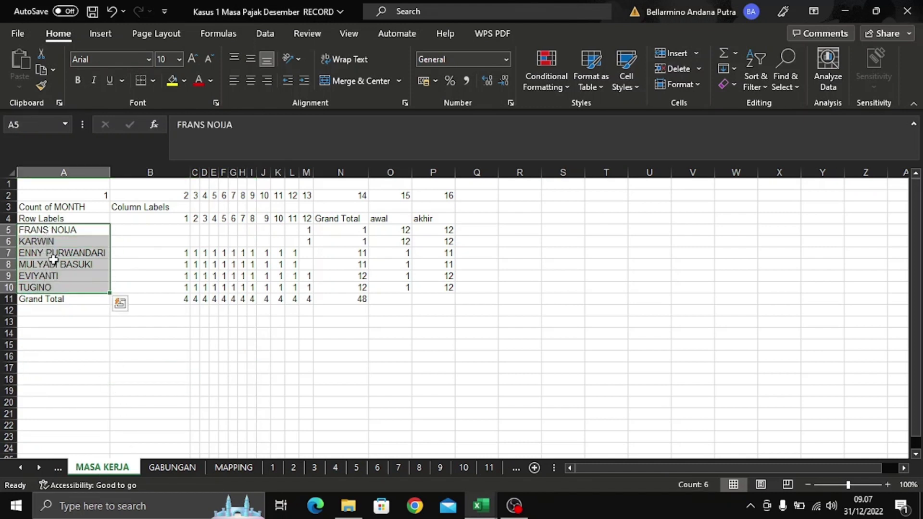
right_click(54, 248)
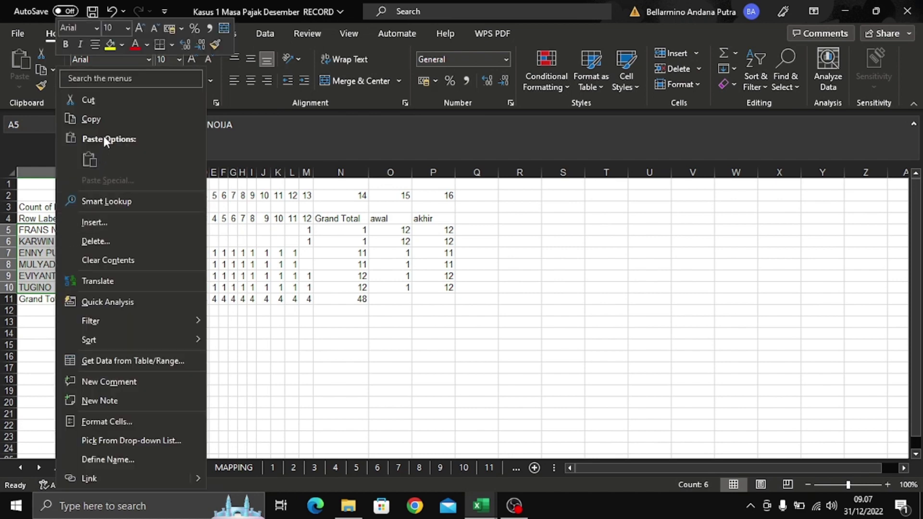
left_click(105, 121)
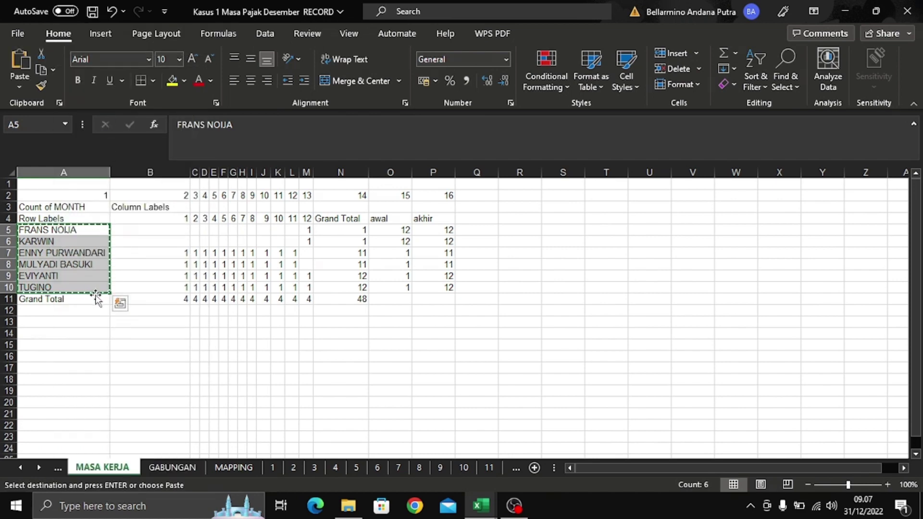
key("alt+Tab")
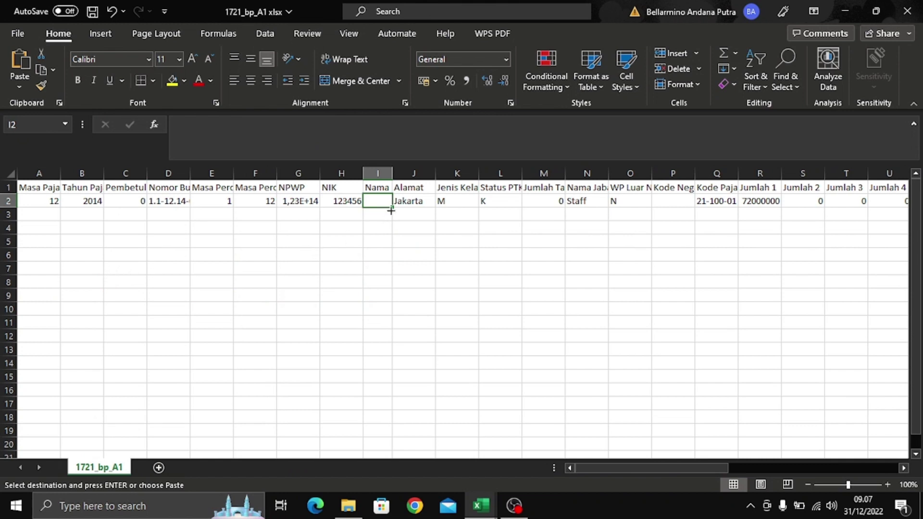
- Paste the names as values into I2:I7 and autofit column I
right_click(380, 204)
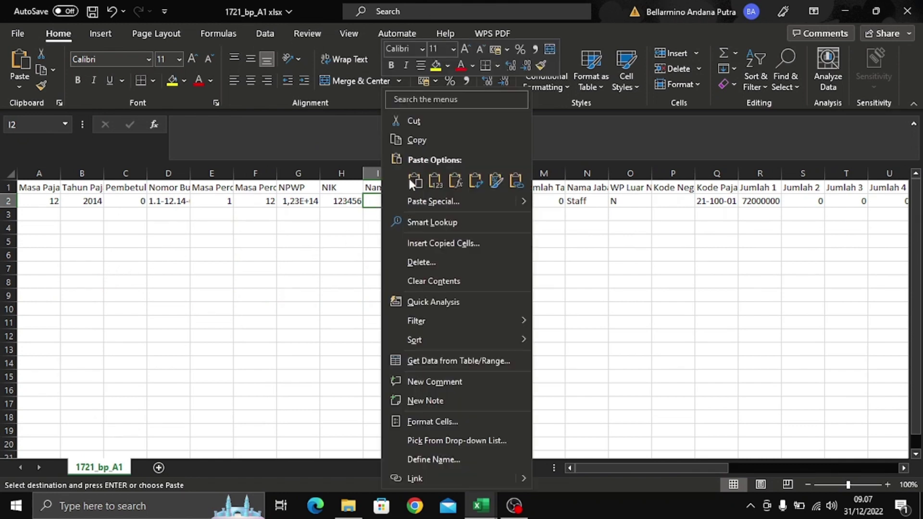
left_click(435, 184)
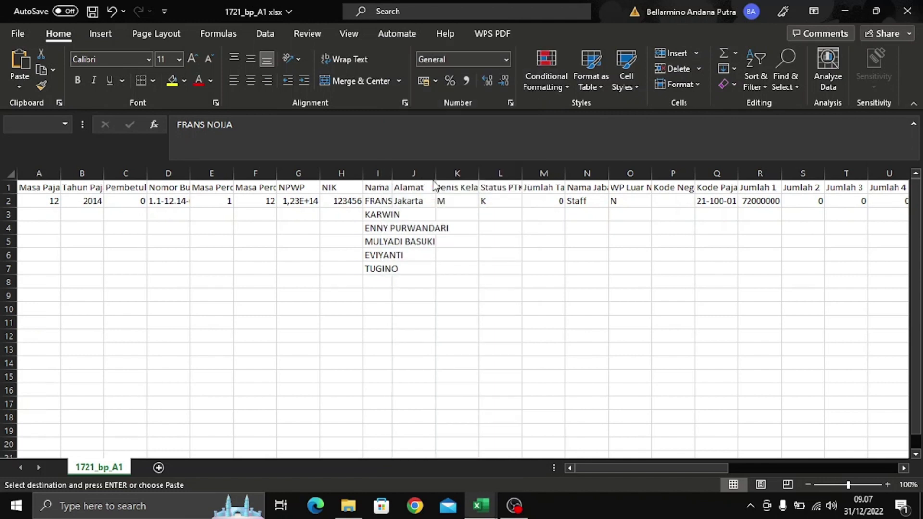
double_click(396, 173)
left_click(479, 253)
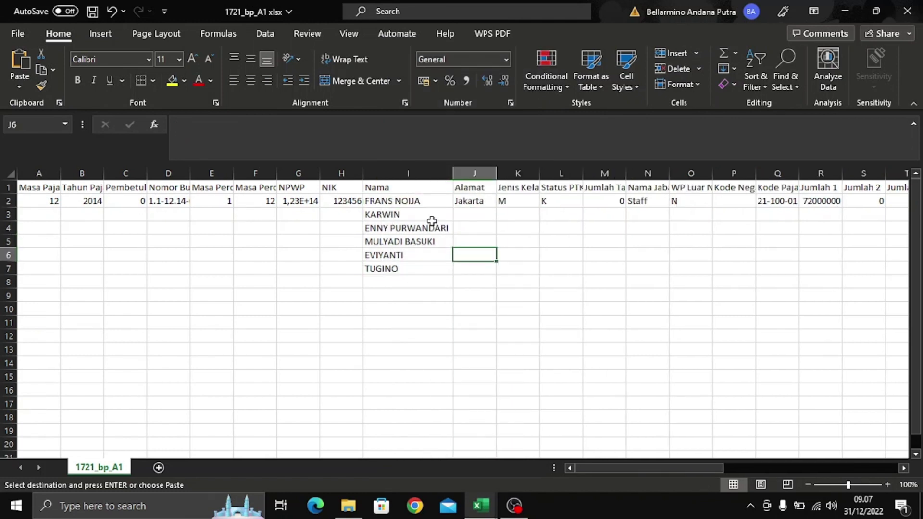
- Check each pasted name down column I, through TUGINO in the last row
left_click(428, 200)
left_click_drag(428, 215, 439, 244)
left_click(428, 254)
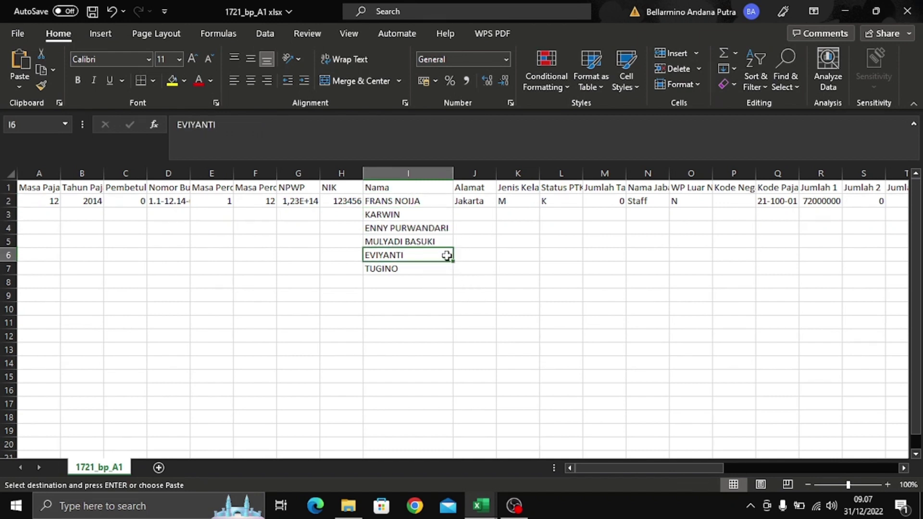
left_click(418, 199)
left_click(431, 215)
left_click(431, 238)
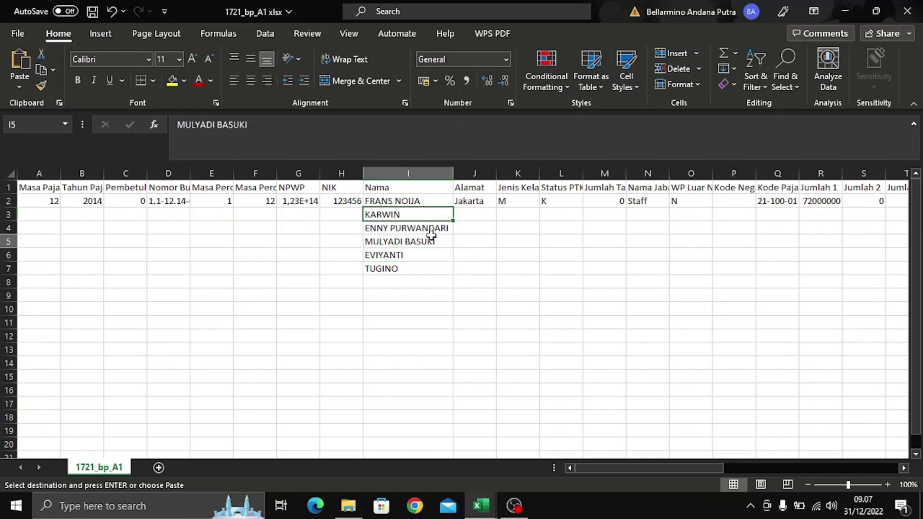
left_click(440, 230)
left_click(435, 243)
left_click(435, 251)
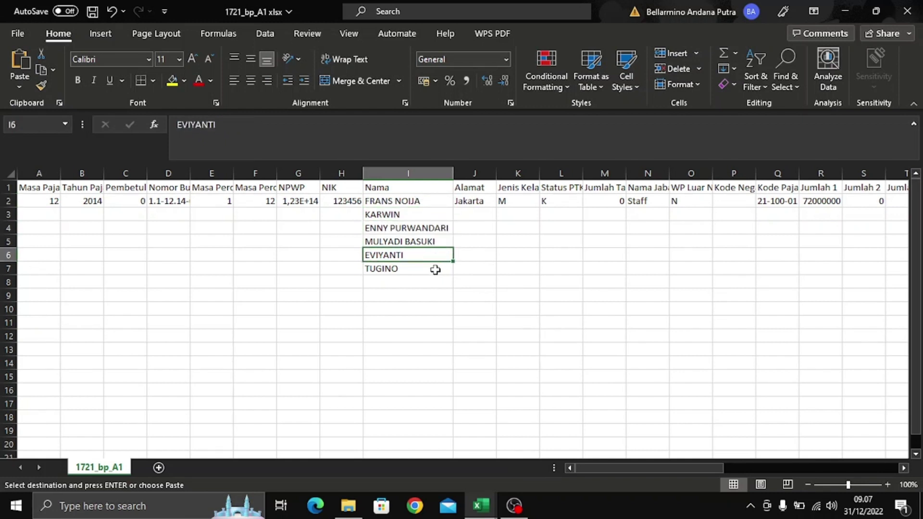
left_click(434, 268)
left_click(47, 210)
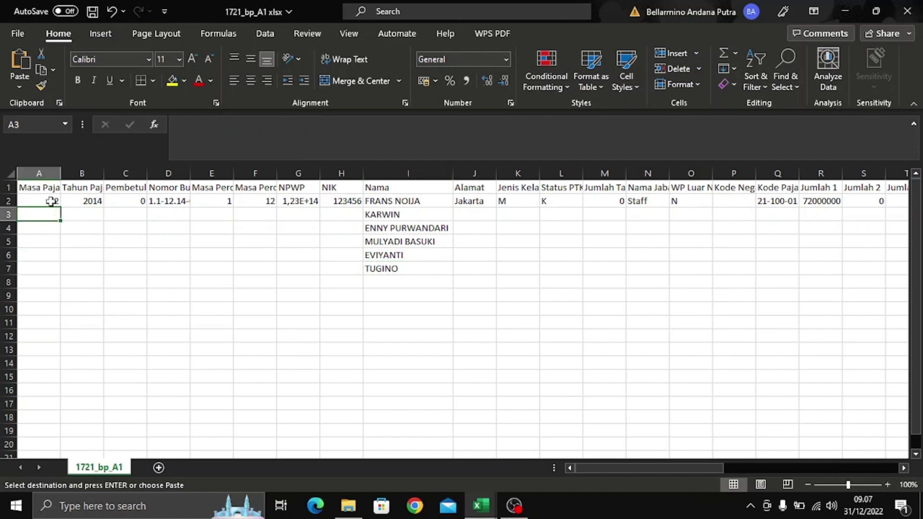
- Copy Masa Pajak 12 down A2:A7 and switch to the Kasus 1 RECORD workbook
key("Up")
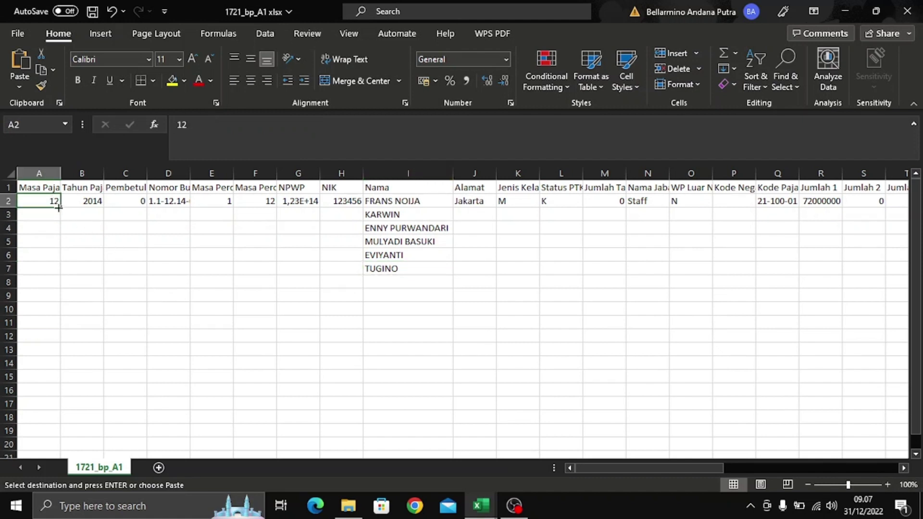
left_click_drag(58, 208, 58, 272)
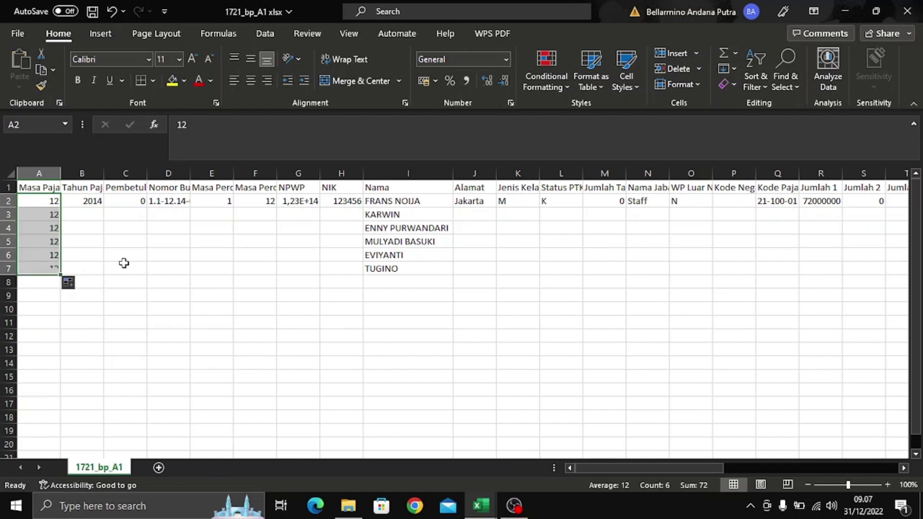
left_click(81, 198)
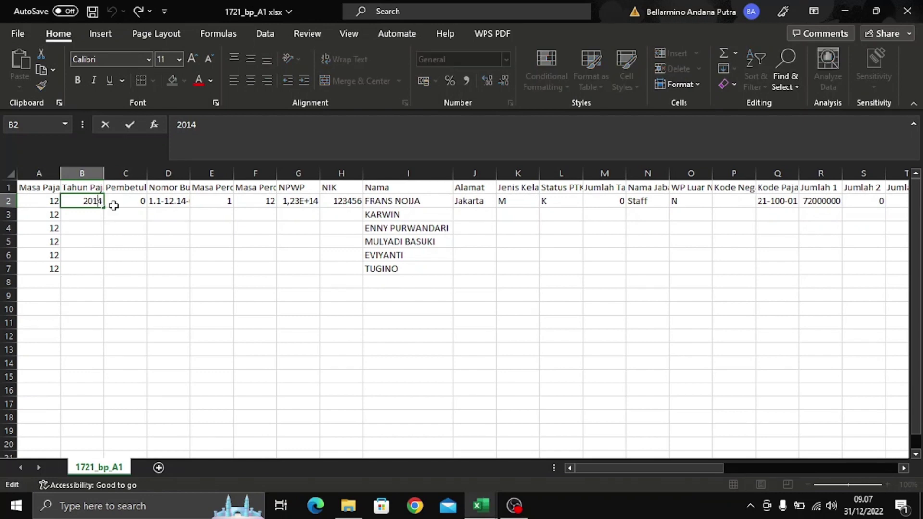
key("ctrl+Tab")
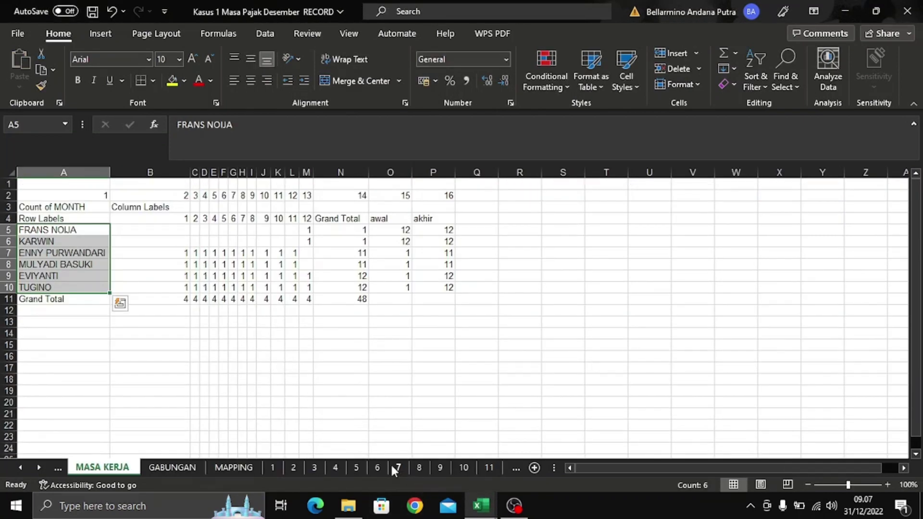
- Confirm the recap year 2016 in cell E3 of the source's sheet 12
left_click(512, 465)
left_click(491, 468)
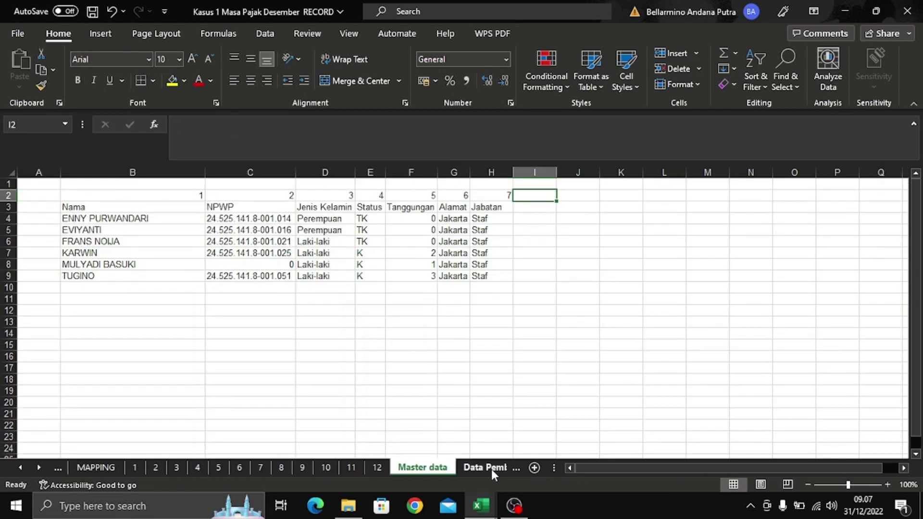
left_click(496, 466)
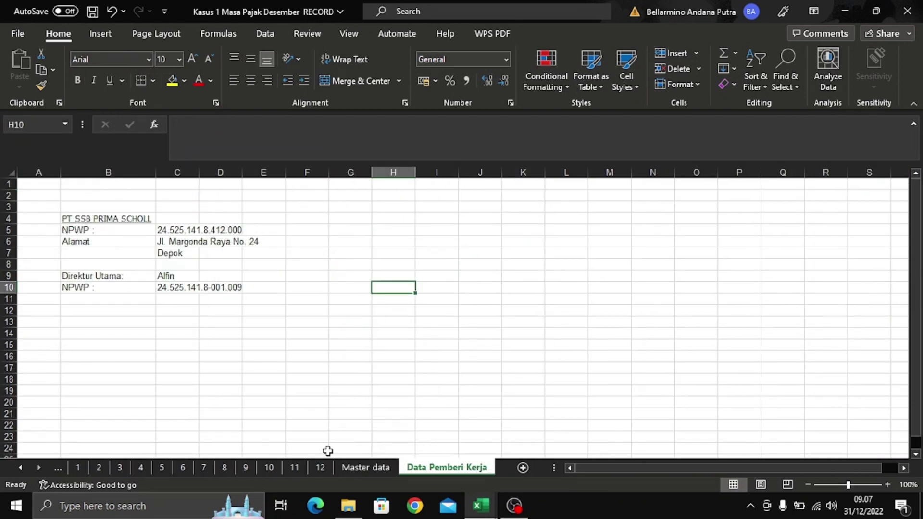
left_click(312, 468)
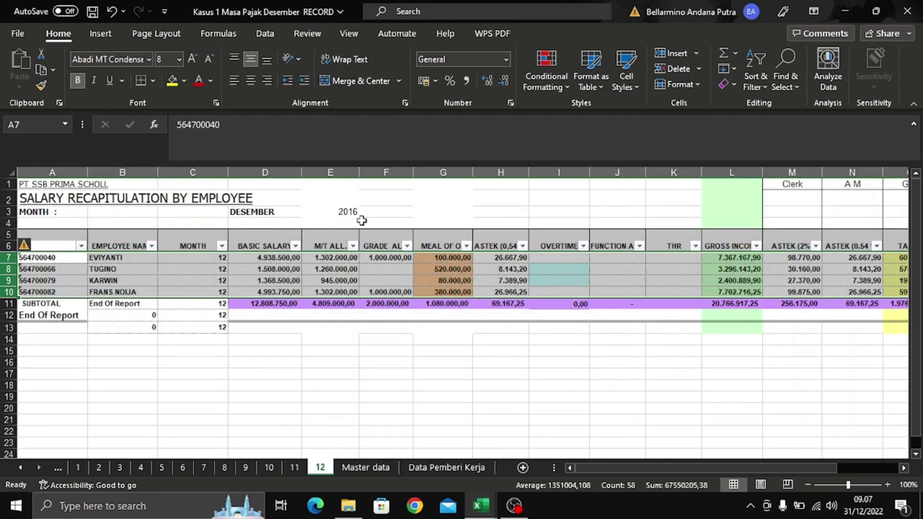
left_click(351, 215)
key("alt+Tab")
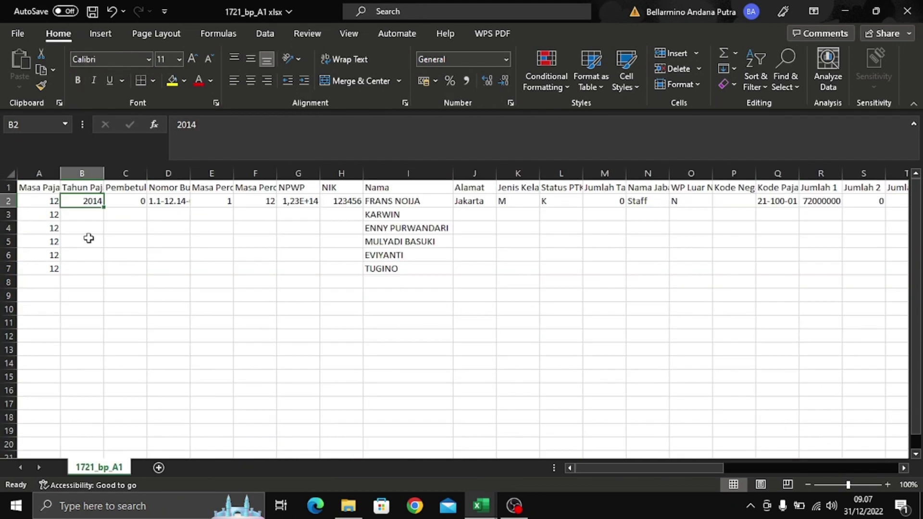
- Change B2 from 2014 to 2016 and copy it down to B7
double_click(97, 201)
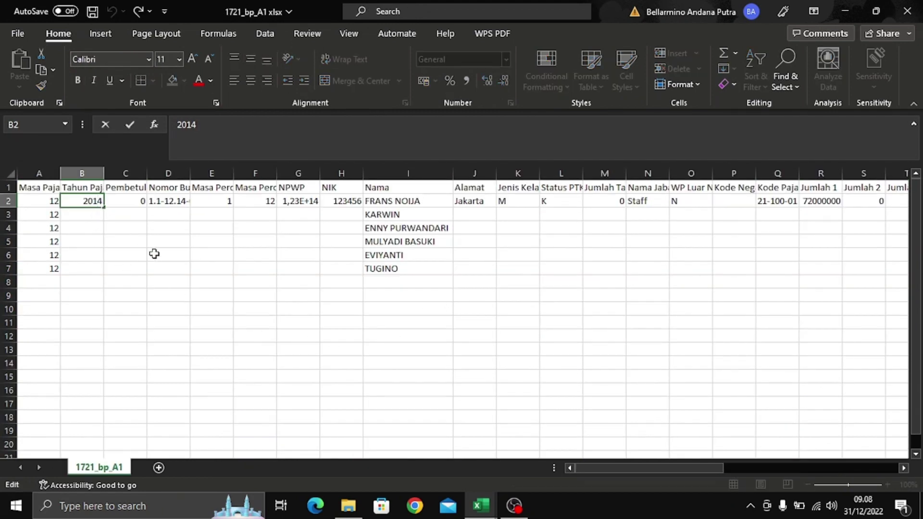
key("BackSpace")
type("6")
key("Return")
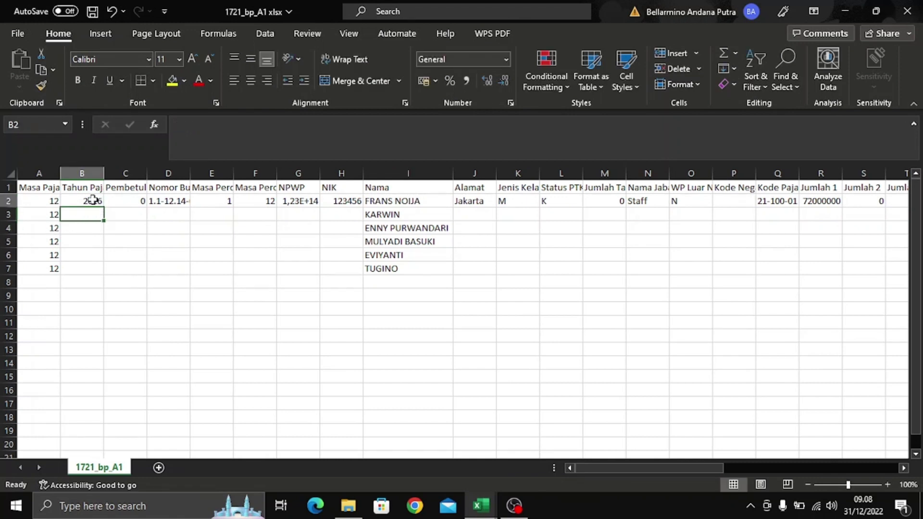
left_click(91, 201)
key("ctrl+c")
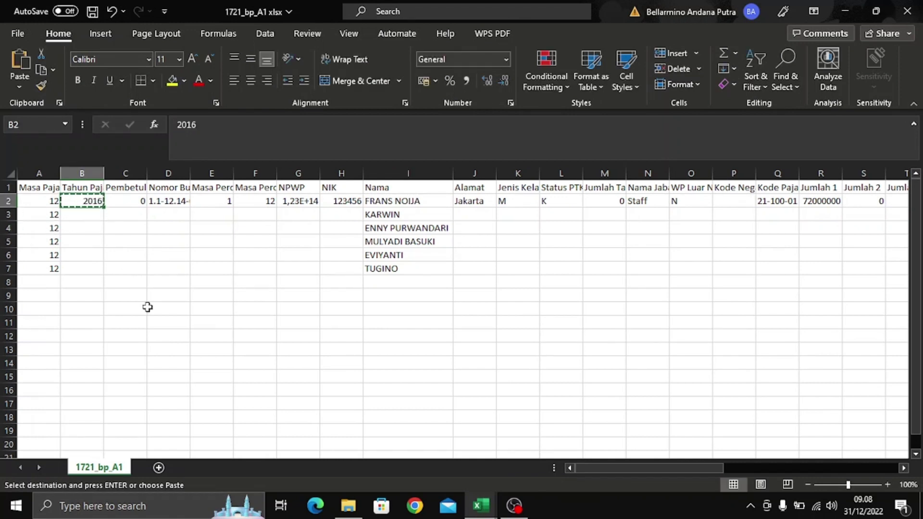
key("shift+Down")
key("shift+Down")
key("shift+Down")
key("shift+Down")
key("shift+Down")
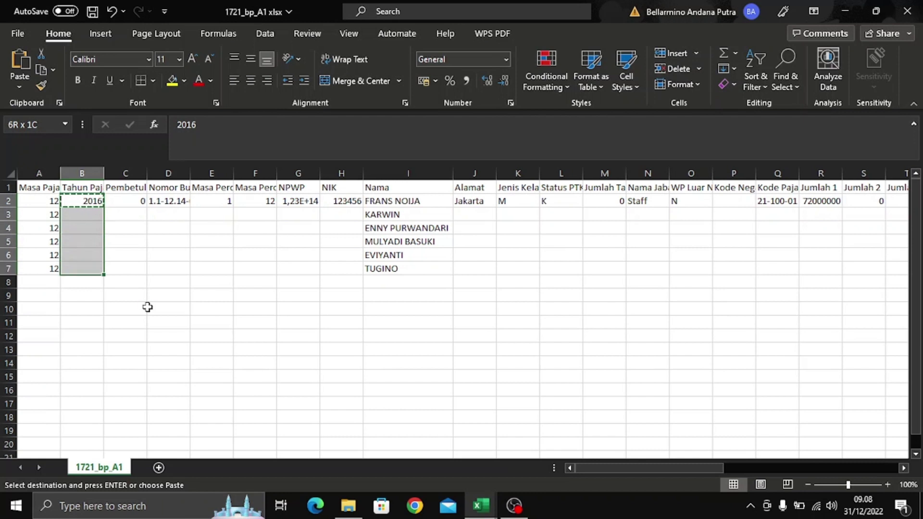
key("ctrl+v")
left_click(172, 226)
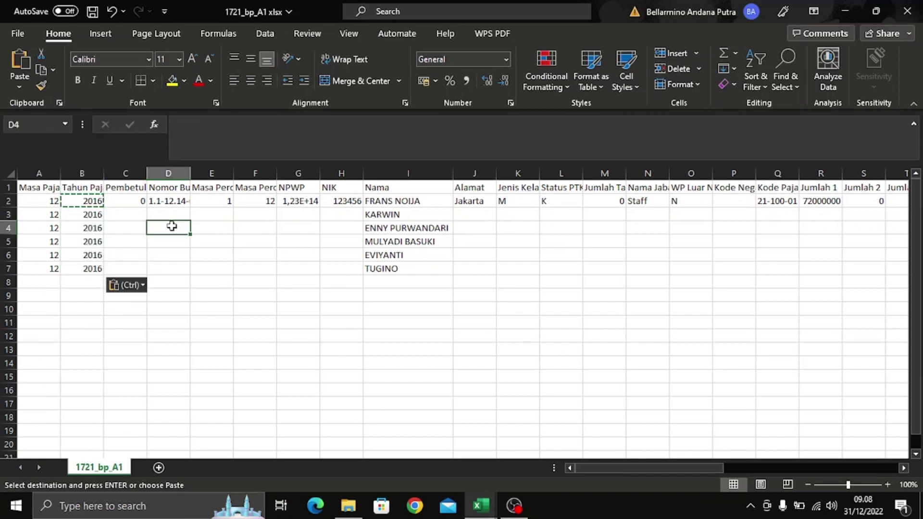
key("Escape")
left_click(120, 201)
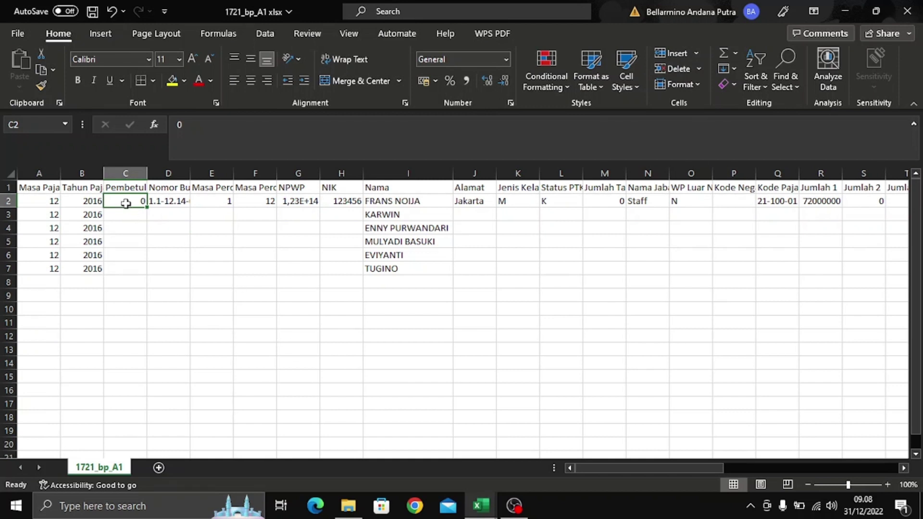
- Fill Pembetulan 0 down C2:C7 and change D2 to 1.1-12.16-0000001
left_click_drag(147, 206, 149, 275)
left_click(186, 204)
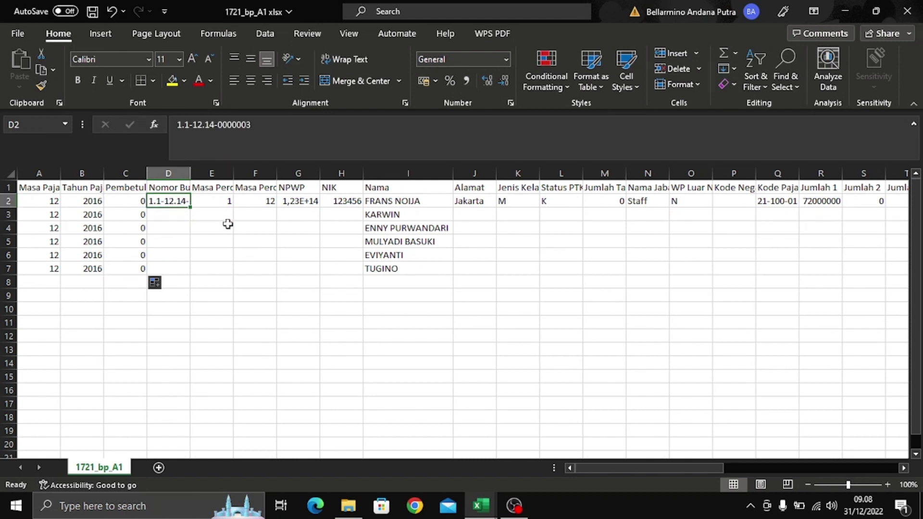
left_click(216, 125)
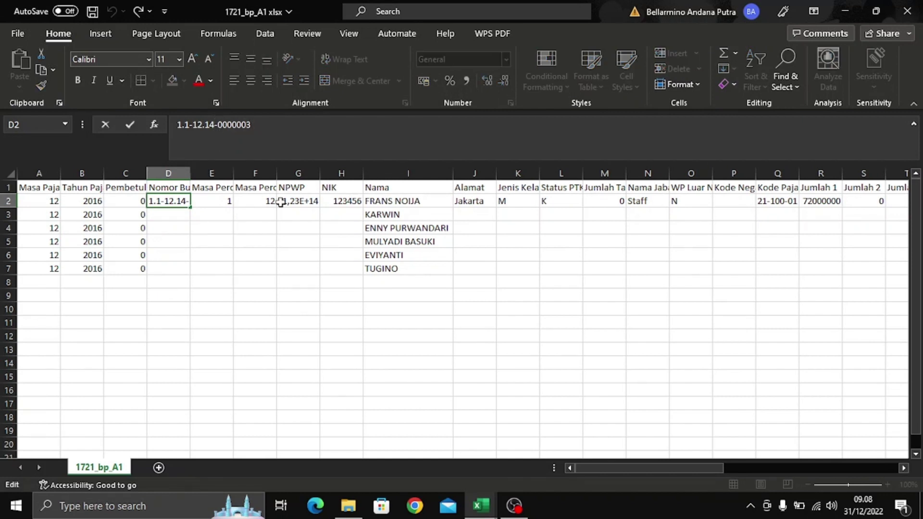
key("BackSpace")
type("6")
key("End")
key("Return")
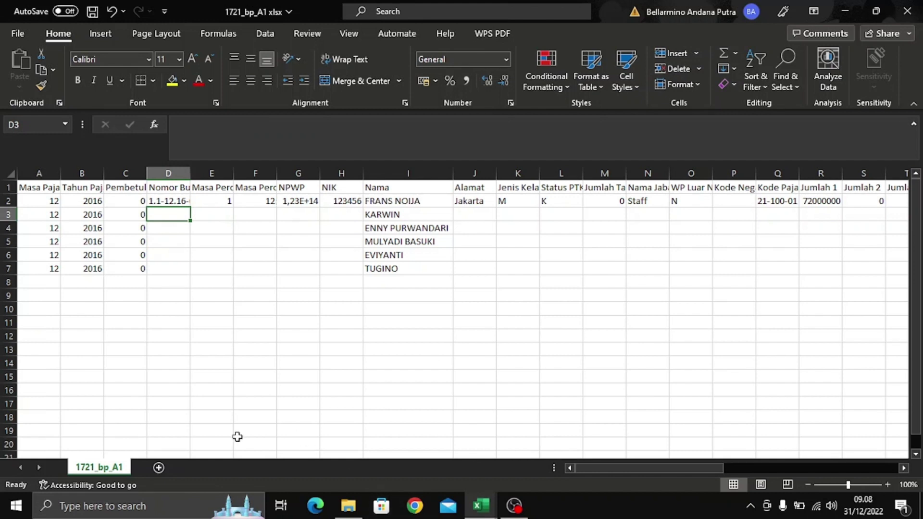
double_click(190, 172)
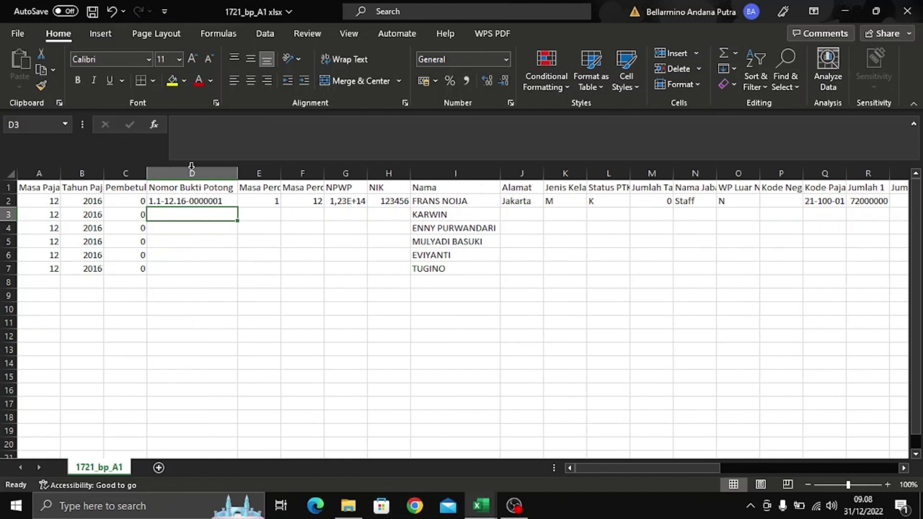
- Fill the document numbers down to D7, ending at 1.1-12.16-0000006, and check each
left_click(227, 201)
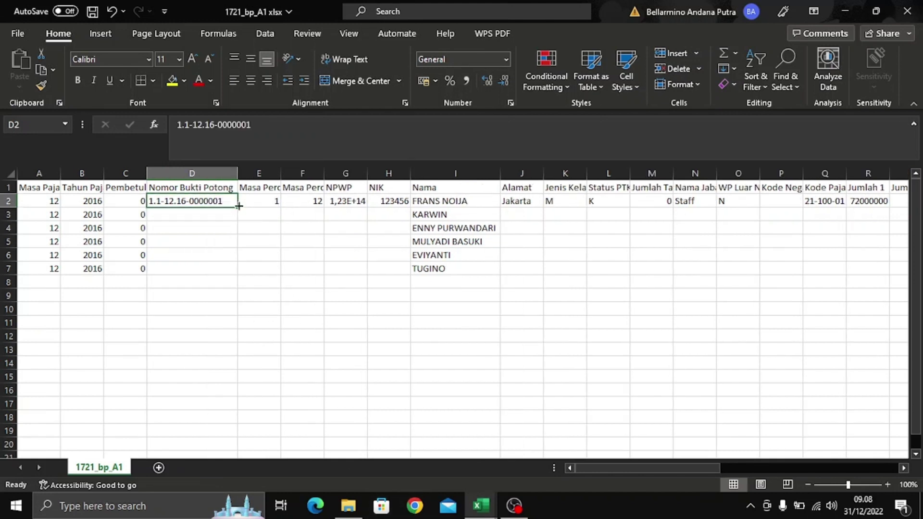
left_click_drag(238, 206, 239, 276)
left_click(220, 230)
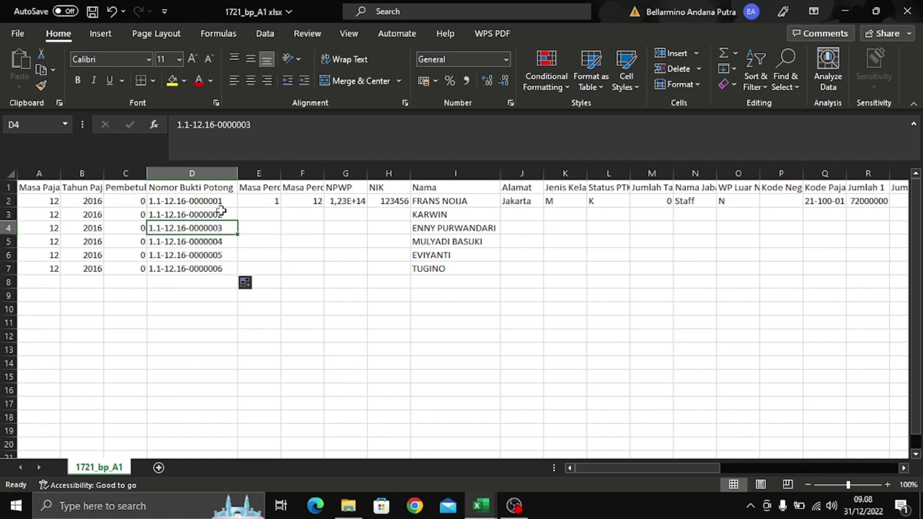
left_click(222, 202)
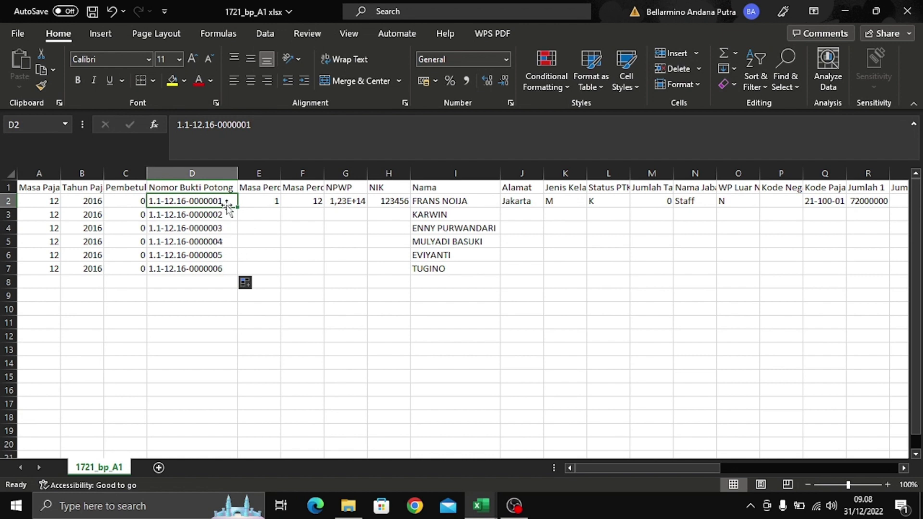
left_click(223, 213)
left_click(225, 229)
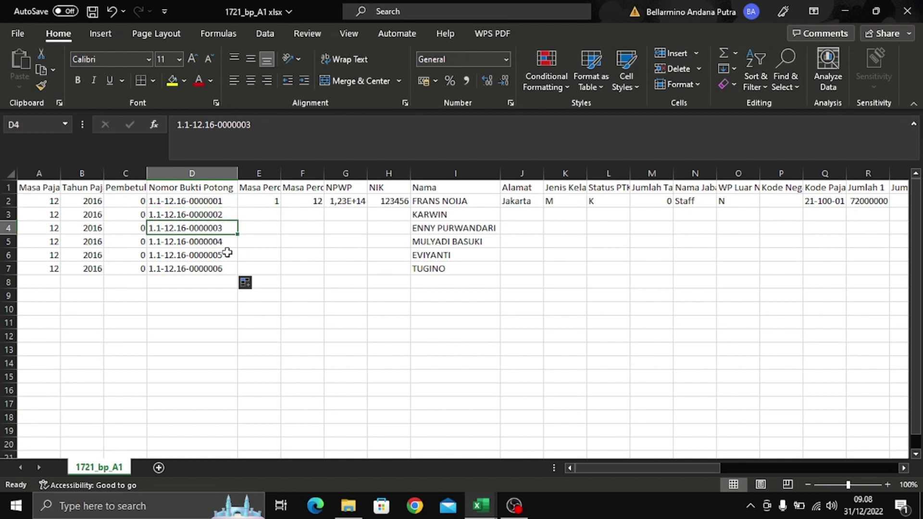
left_click(227, 244)
left_click(228, 256)
left_click(227, 269)
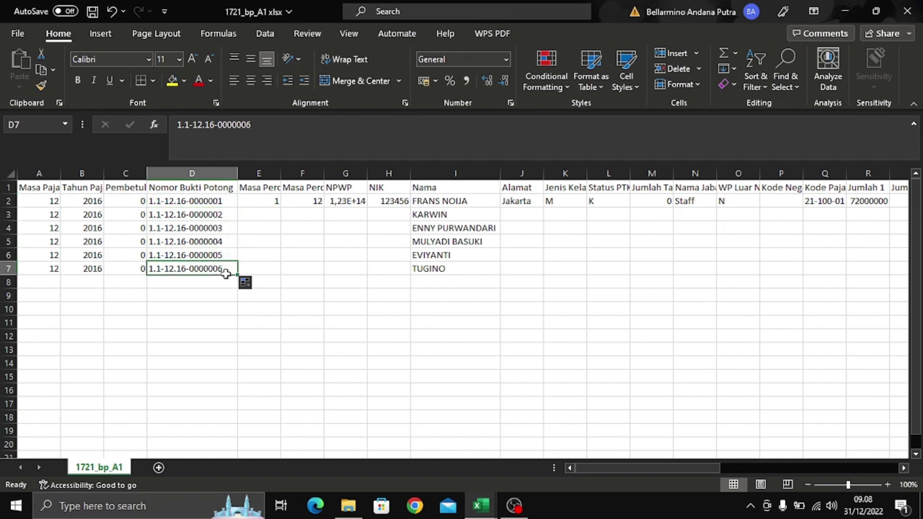
left_click(250, 251)
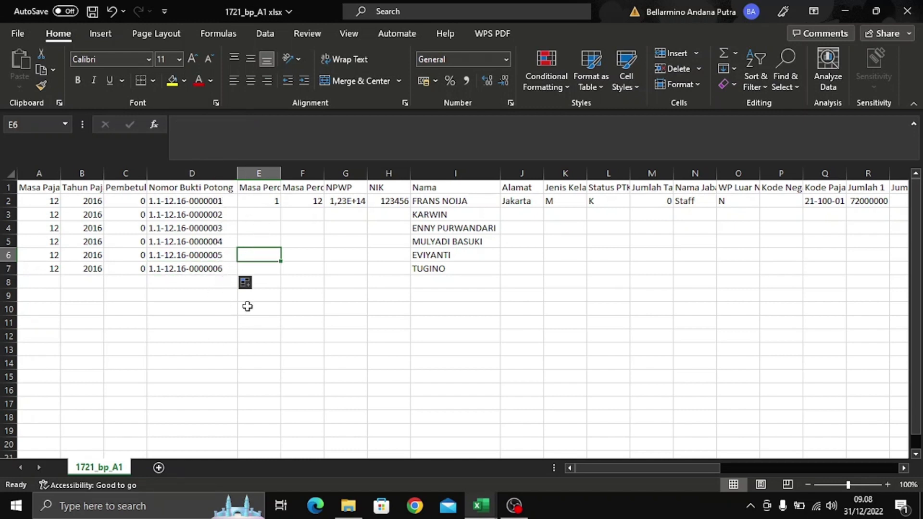
left_click(293, 215)
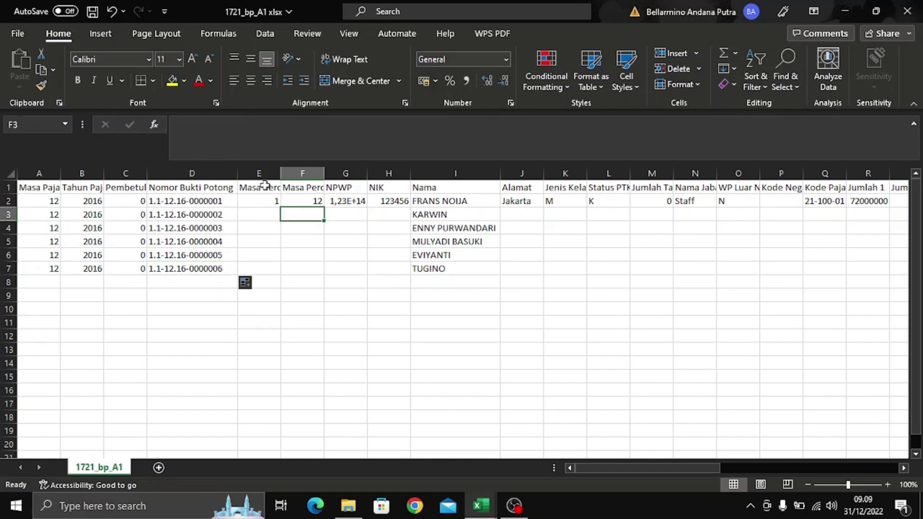
- Autofit columns E and F to their Masa Perolehan headers
double_click(281, 173)
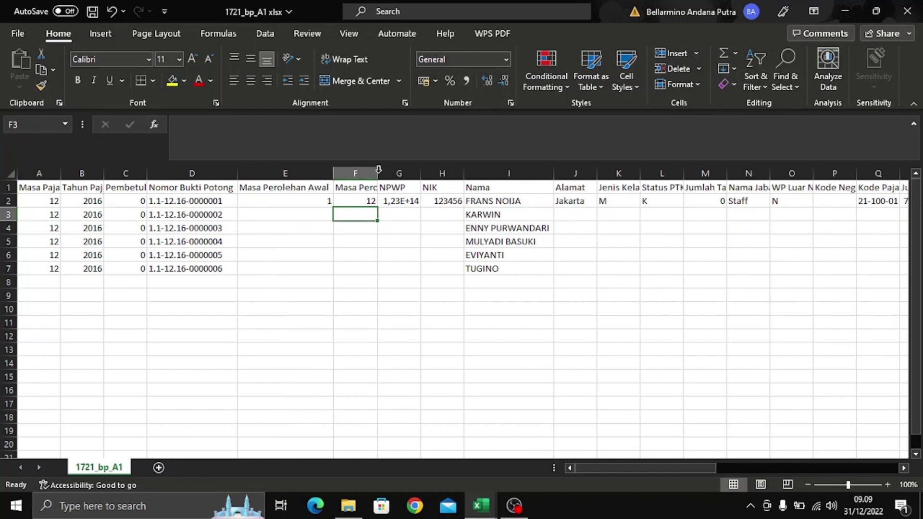
double_click(377, 173)
left_click(379, 268)
left_click(318, 212)
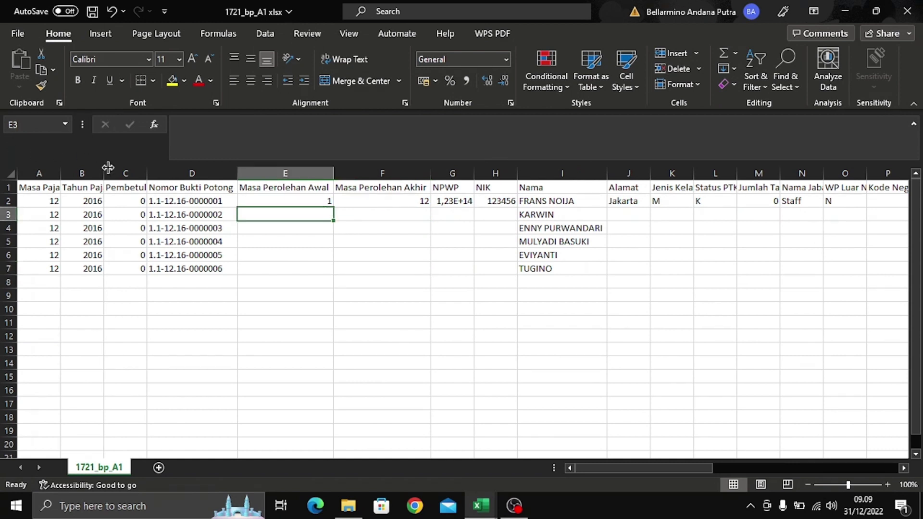
left_click(317, 201)
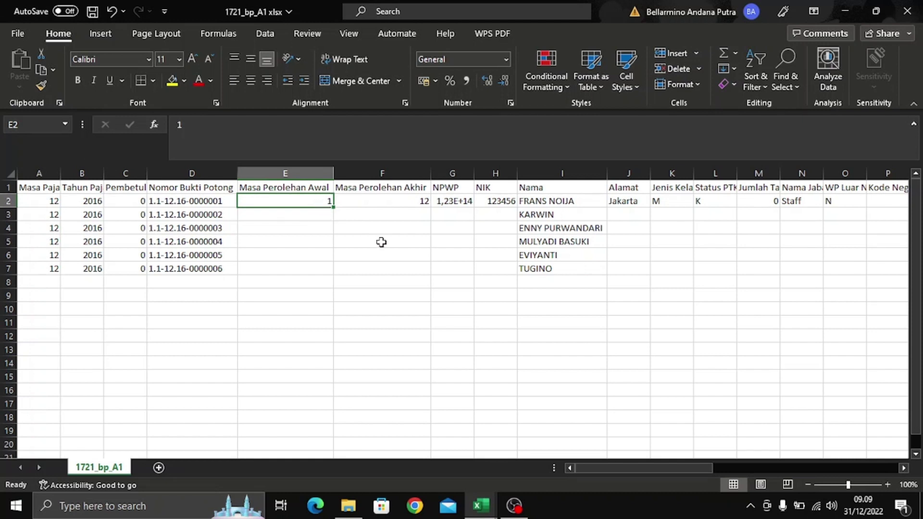
- Begin E2's formula as =vlookup($I2; with the name reference column-locked
left_click(541, 130)
type("=")
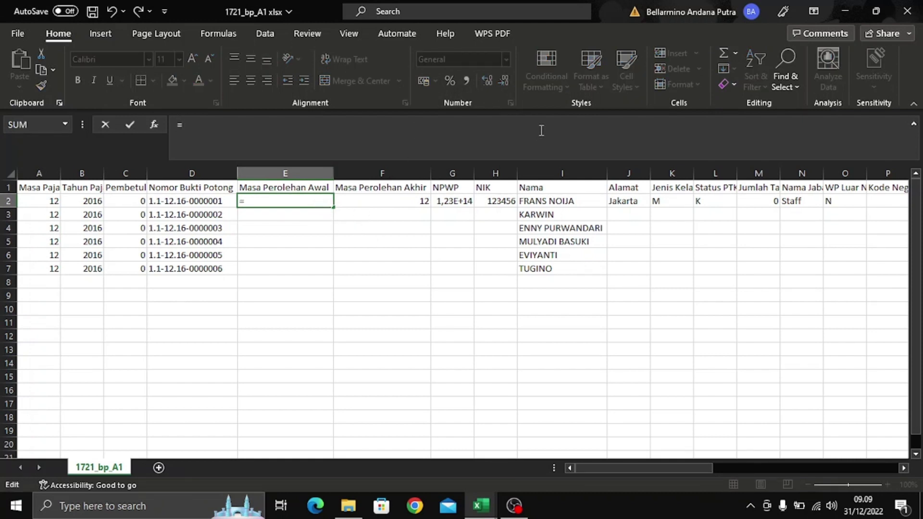
type("vlookup")
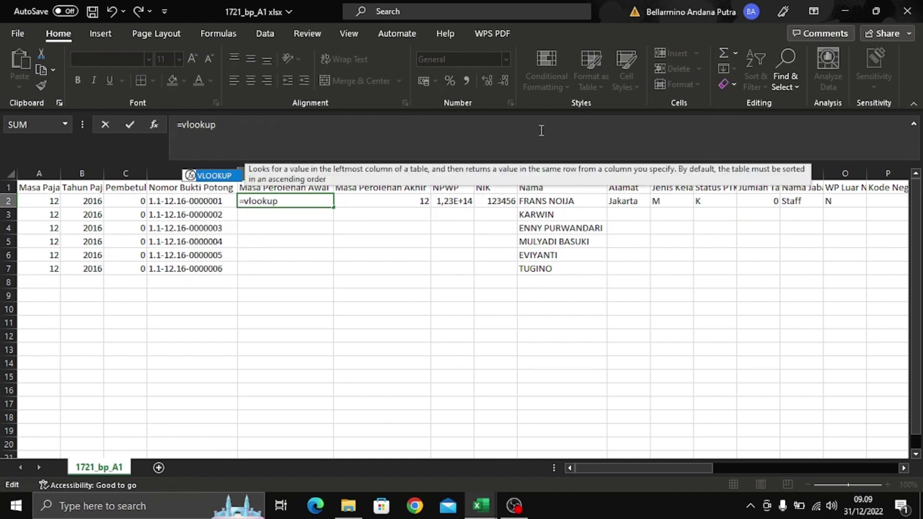
type("(")
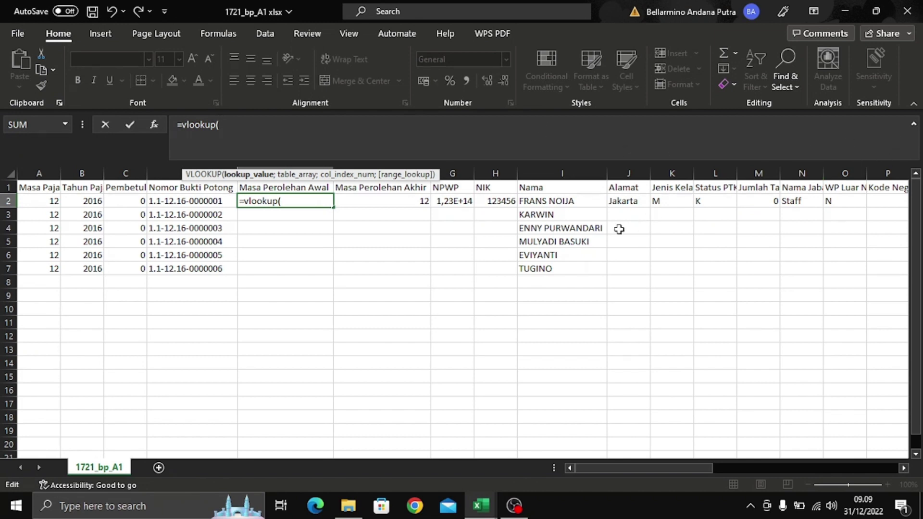
left_click(577, 197)
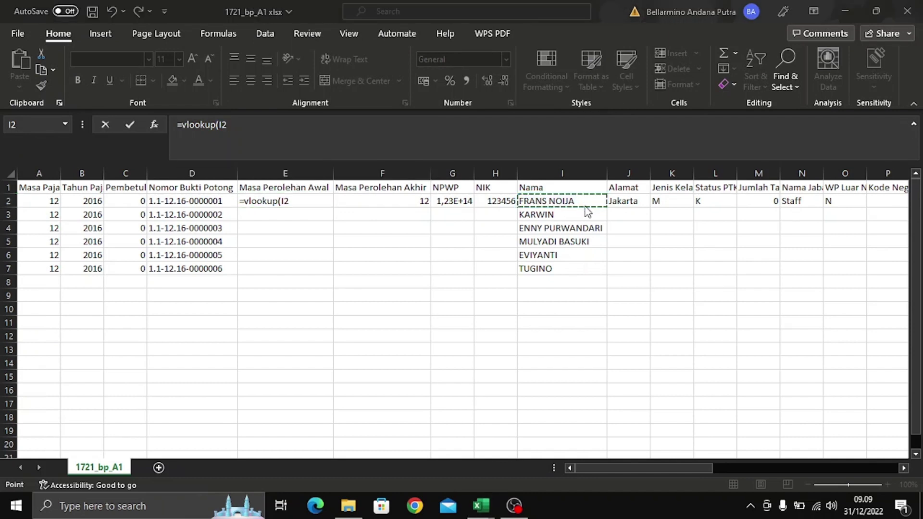
key("super+p")
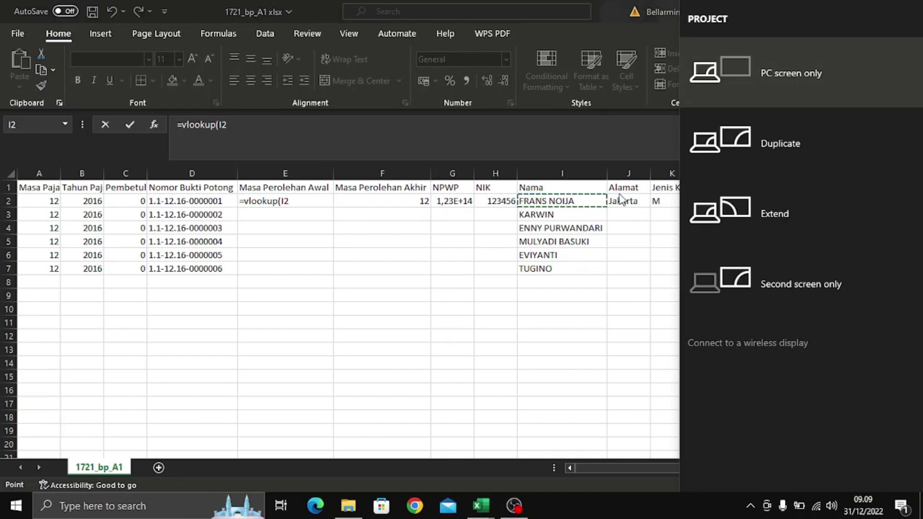
key("Escape")
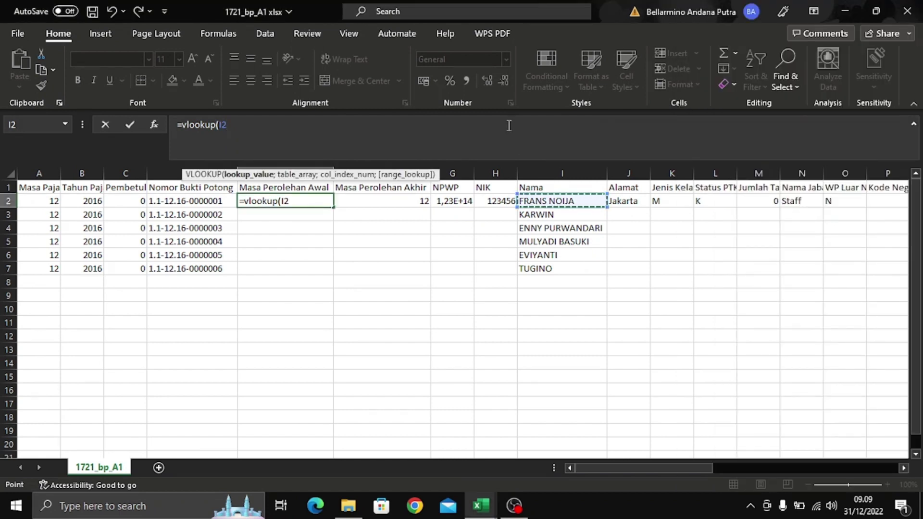
key("F4")
key("F4")
left_click(304, 202)
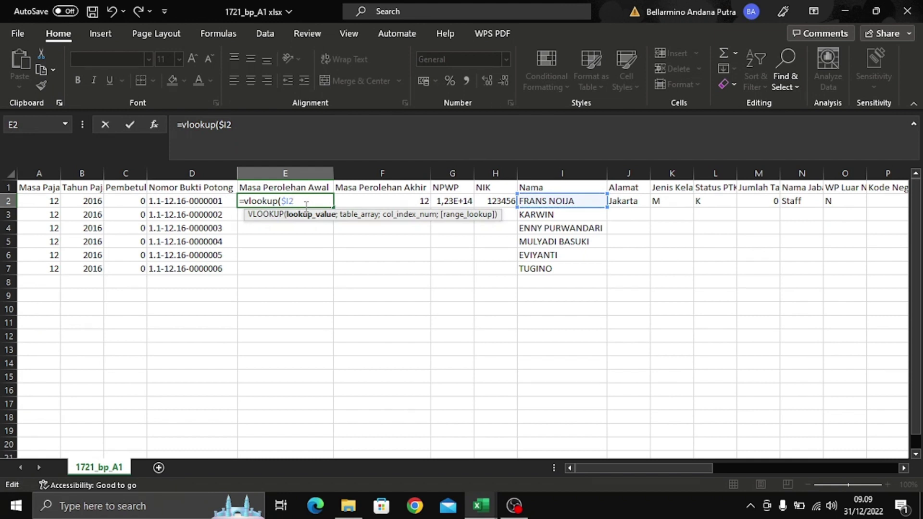
type(";")
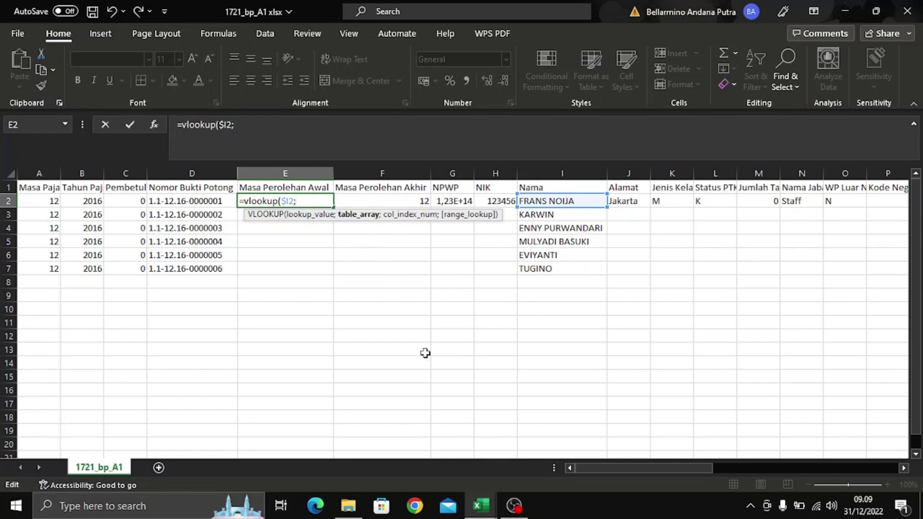
- Complete E2's VLOOKUP with MASA KERJA columns A:P, index 15, exact match
mouse_move(489, 512)
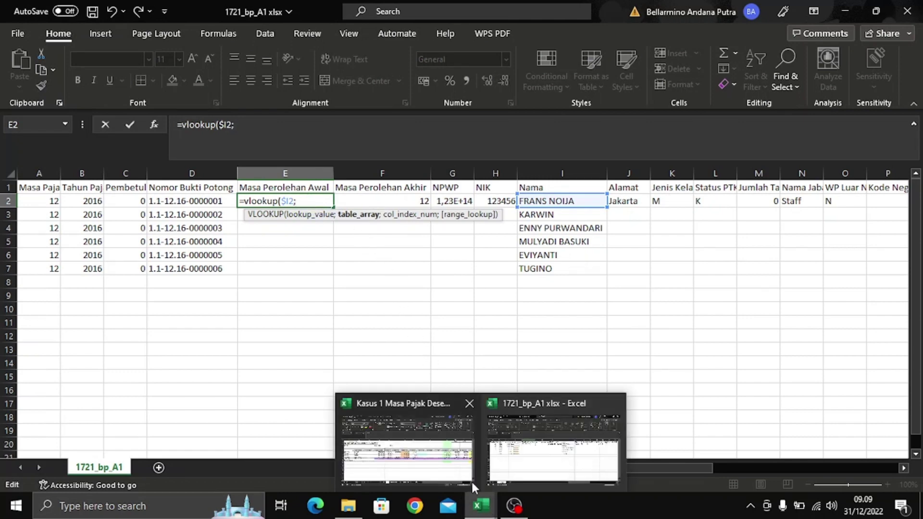
mouse_move(413, 445)
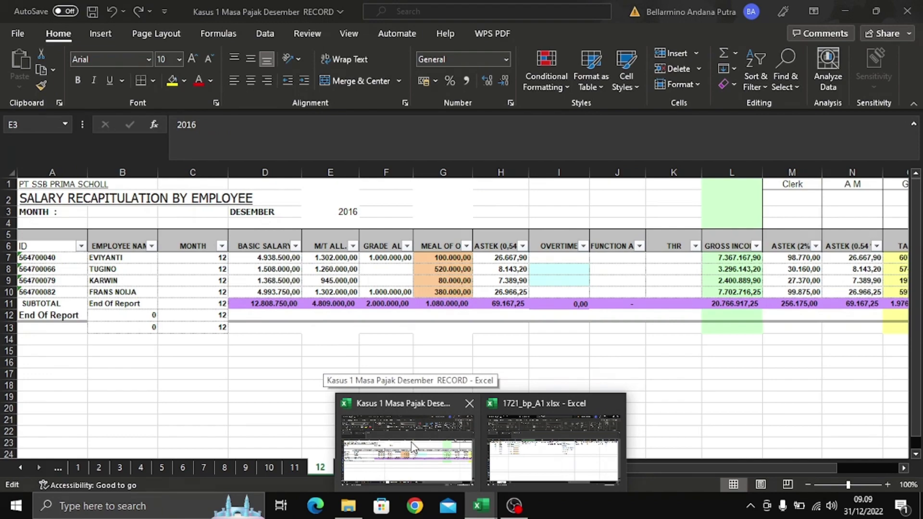
left_click(413, 446)
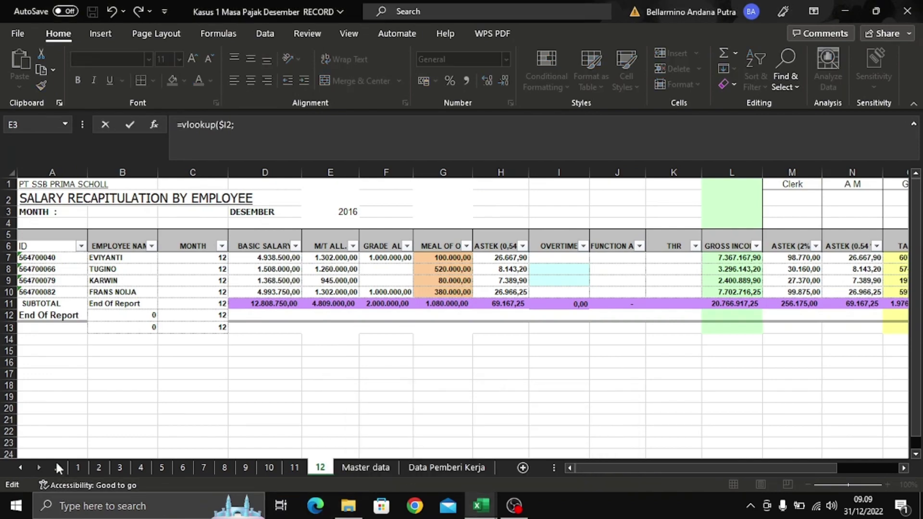
left_click(56, 463)
left_click(57, 463)
left_click(56, 463)
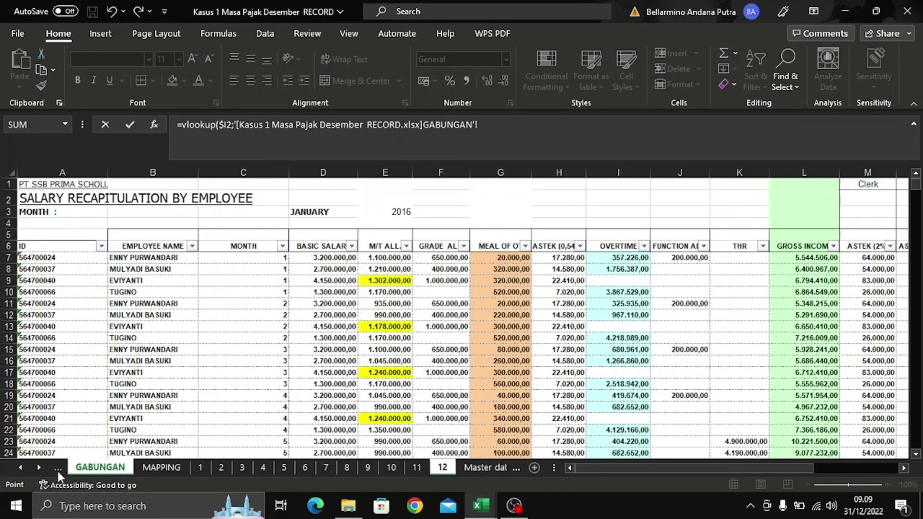
left_click(57, 469)
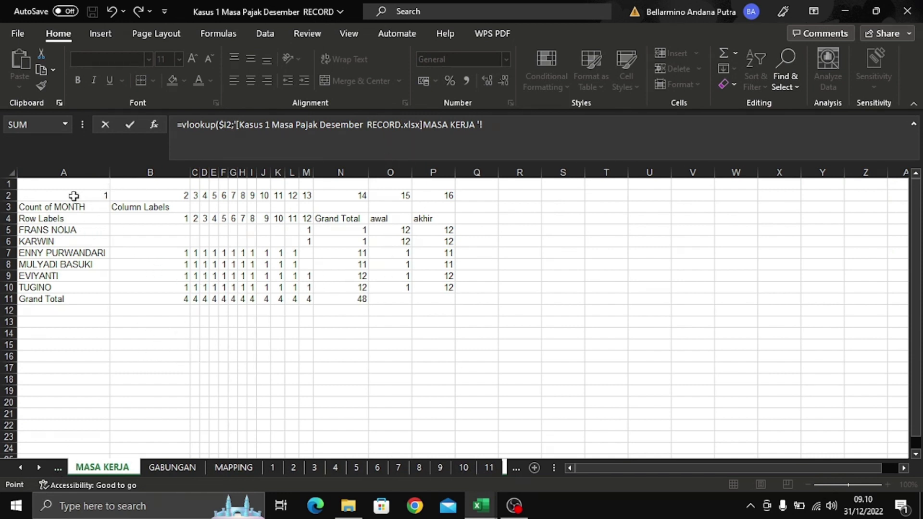
left_click(78, 168)
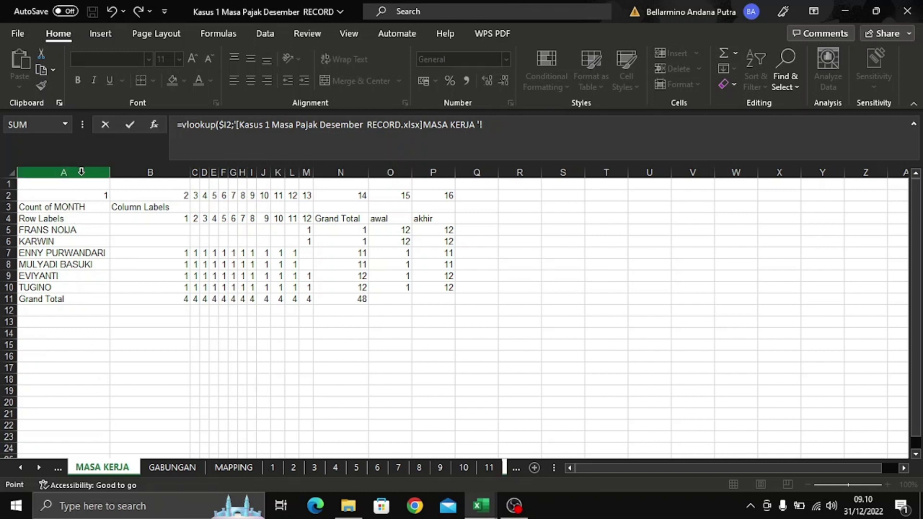
left_click_drag(82, 172, 440, 169)
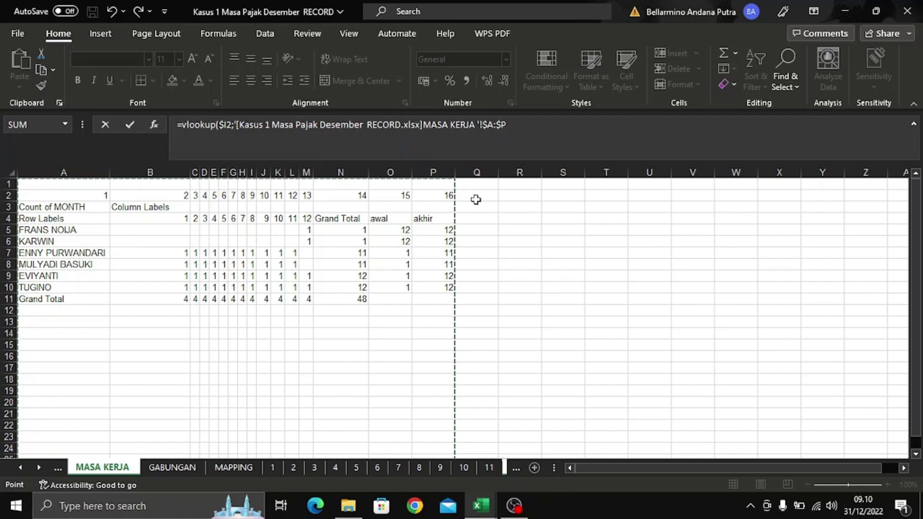
left_click(525, 124)
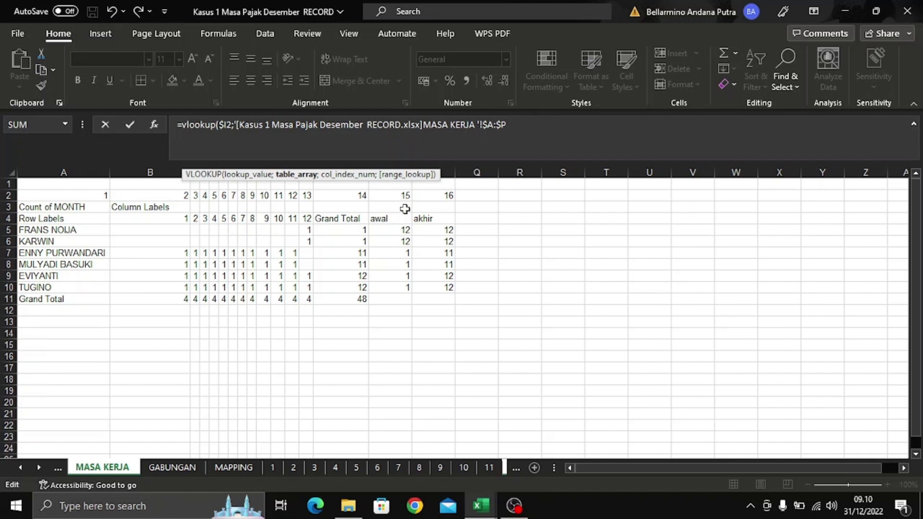
type(";15")
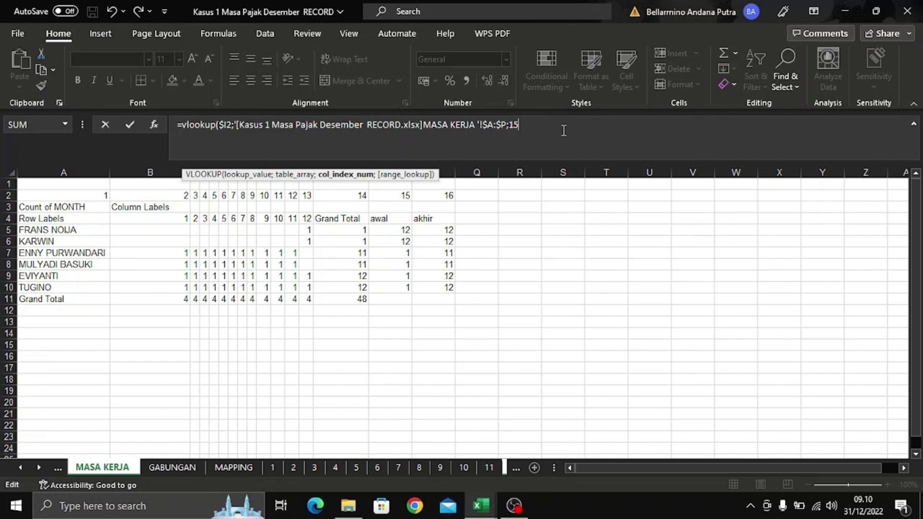
type(";0")
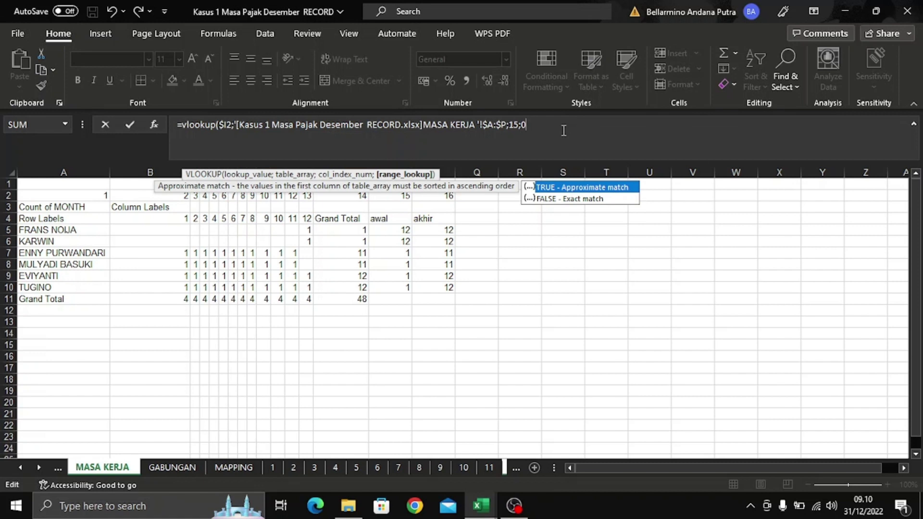
key("Return")
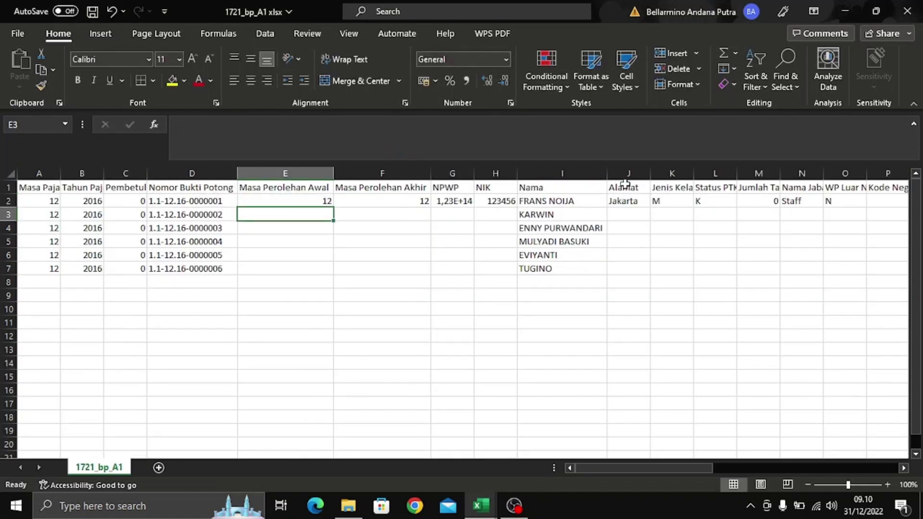
- Fill E2's Masa Perolehan Awal lookup down to E7
left_click(326, 199)
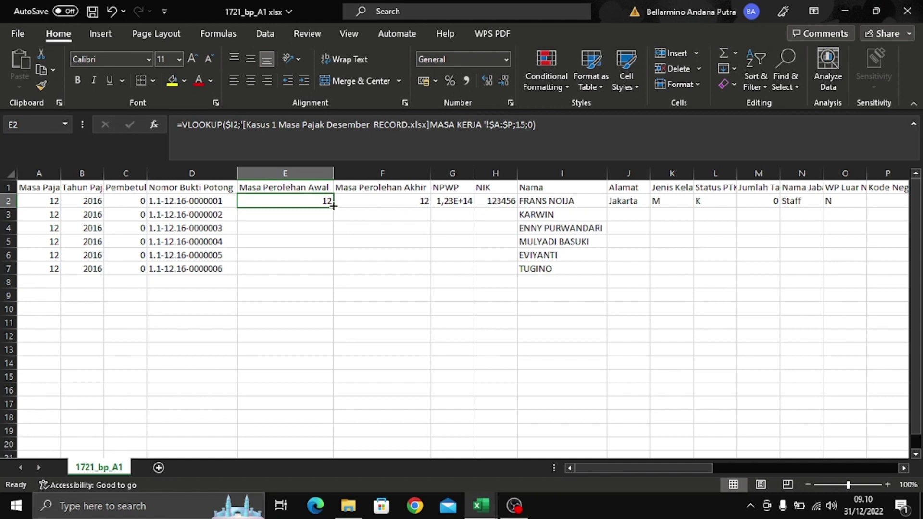
left_click_drag(333, 206, 334, 274)
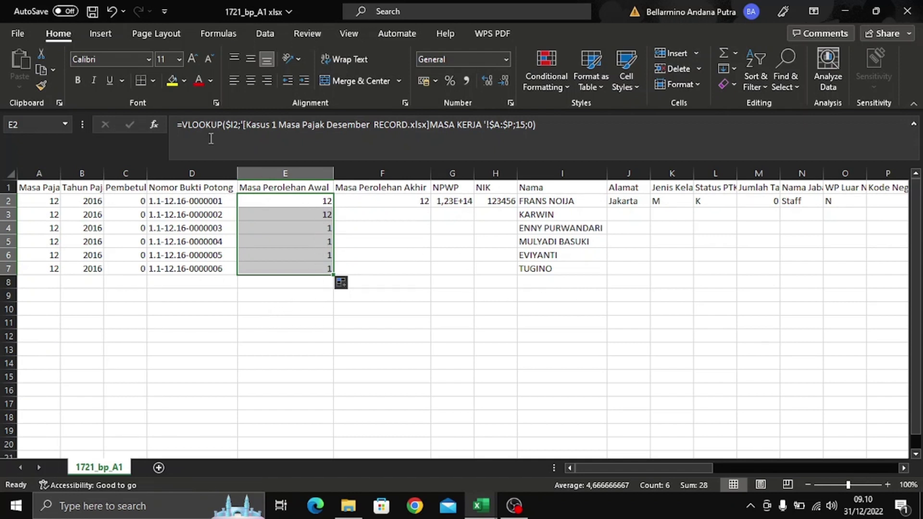
left_click(405, 231)
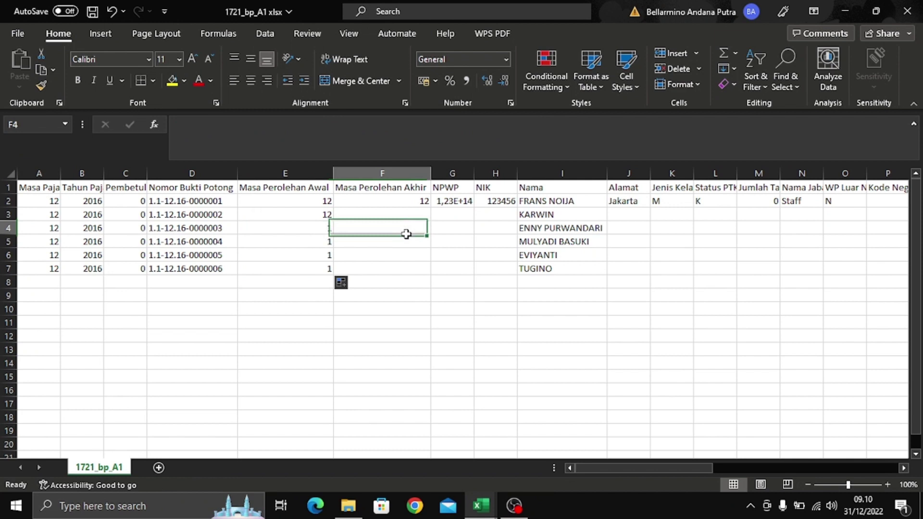
left_click(413, 203)
- Copy the lookup into F2 with column index 16 and fill it down to F7
left_click(305, 205)
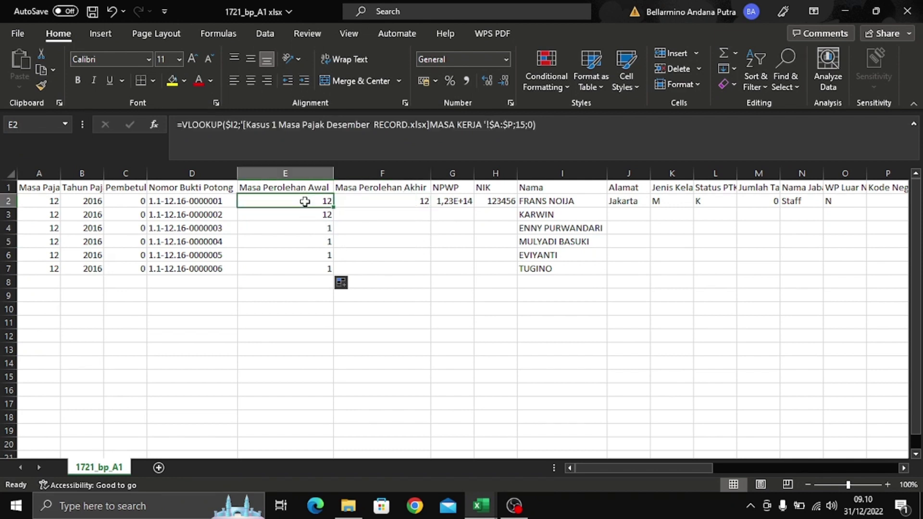
key("ctrl+c")
left_click(408, 201)
key("ctrl+v")
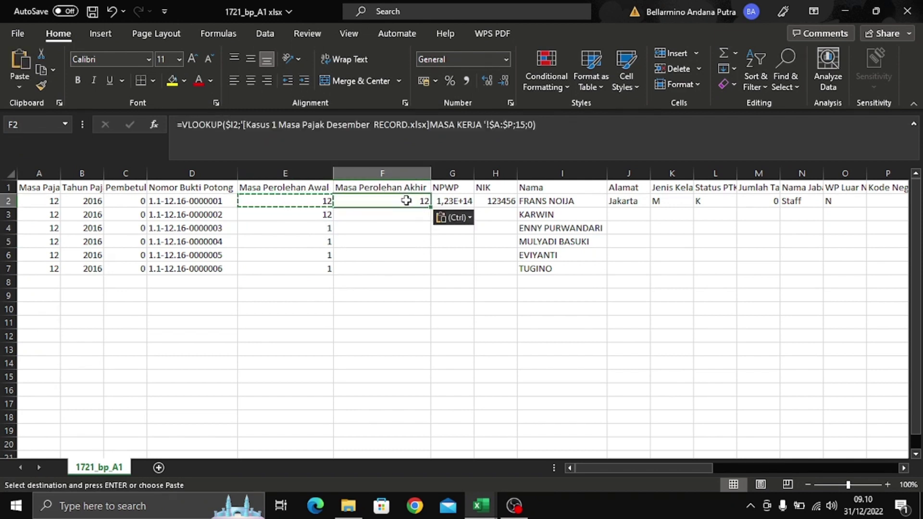
left_click(528, 125)
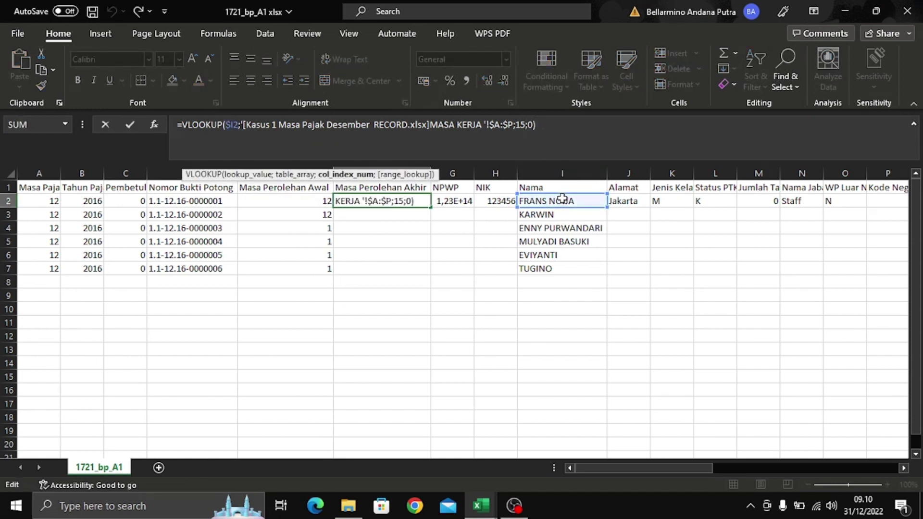
key("BackSpace")
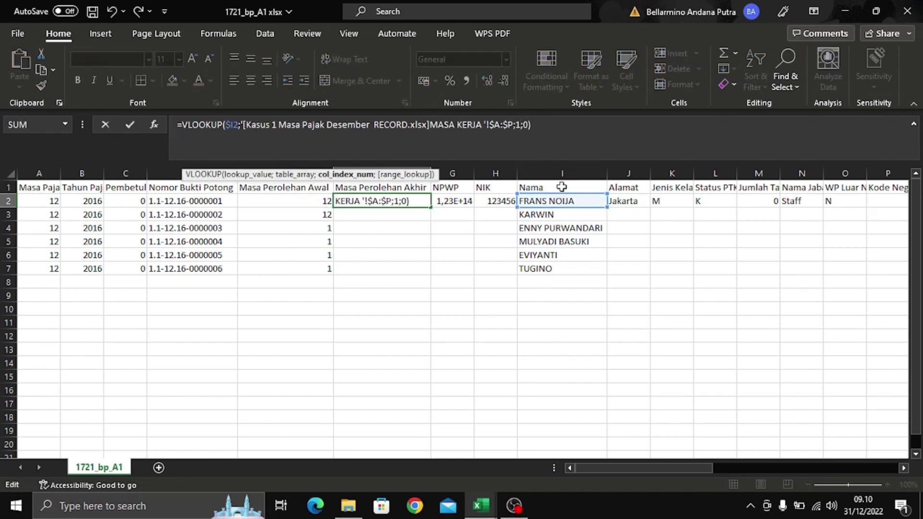
type("6")
key("Return")
left_click(427, 196)
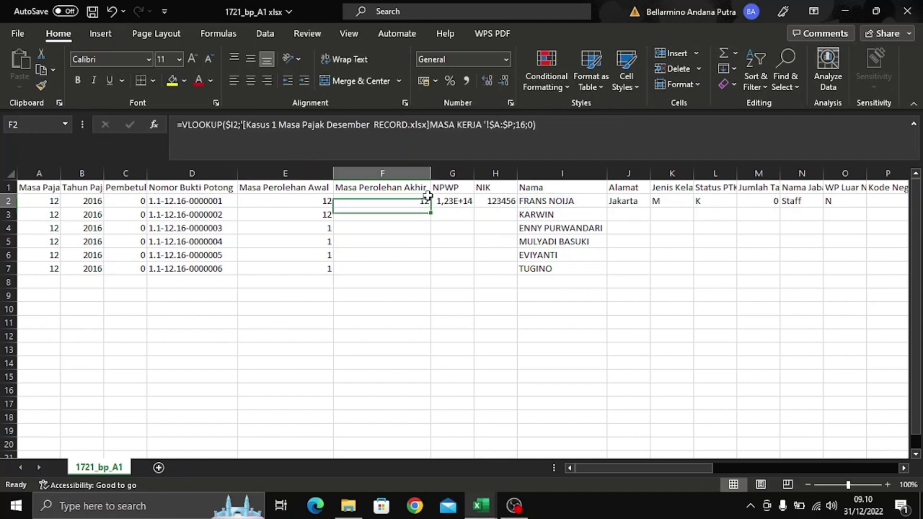
left_click_drag(429, 208, 431, 274)
left_click(470, 220)
left_click(421, 201)
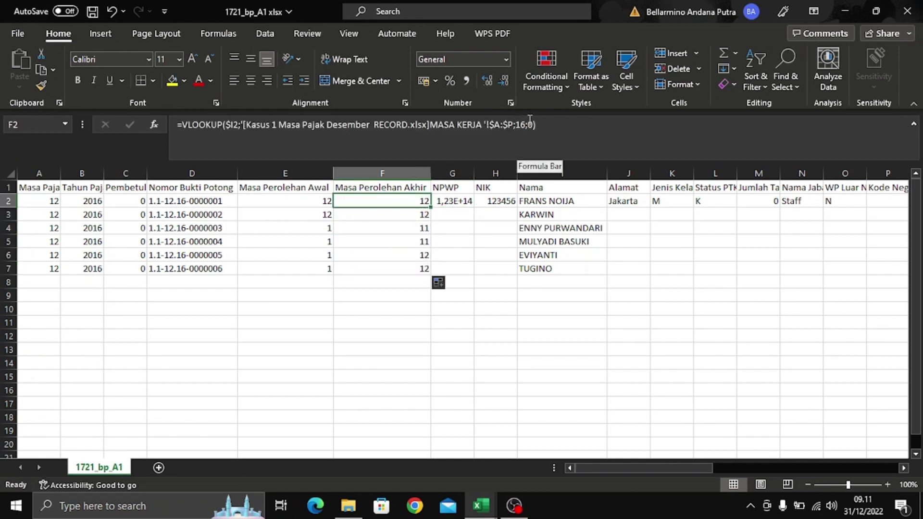
key("alt+Tab")
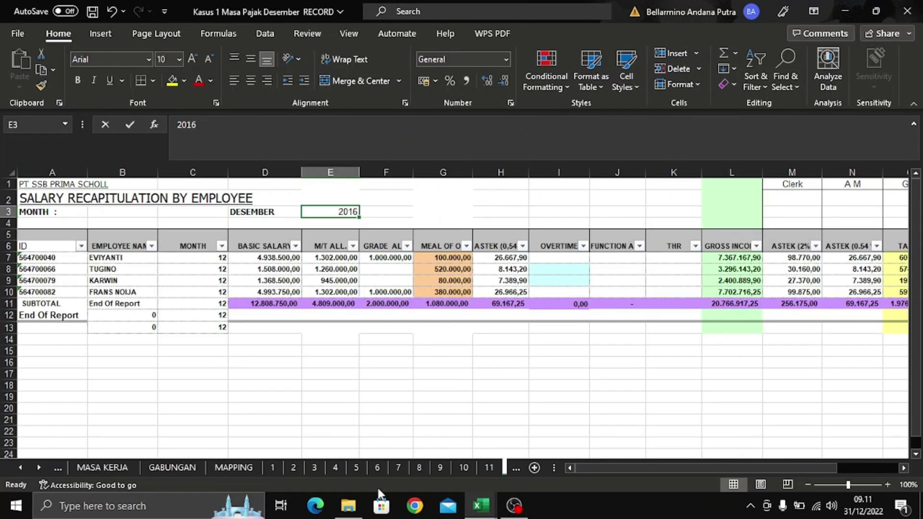
left_click(118, 464)
left_click(445, 217)
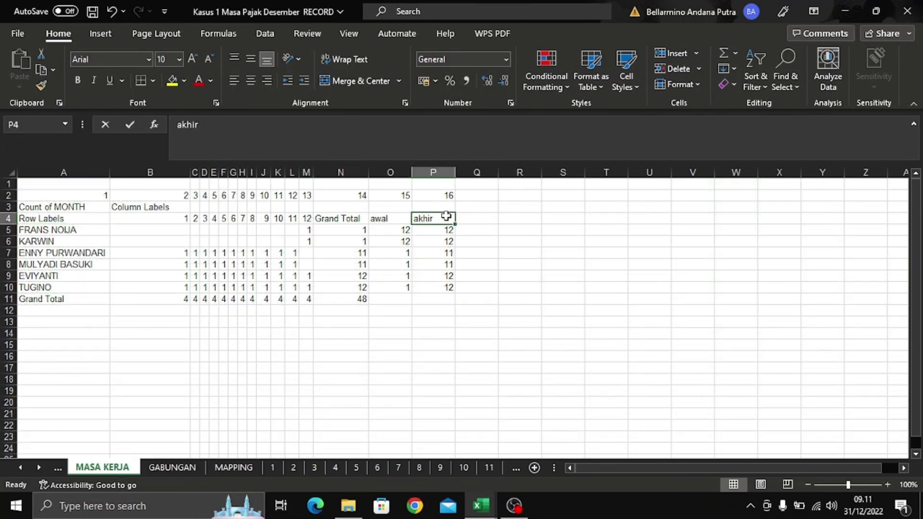
left_click(443, 195)
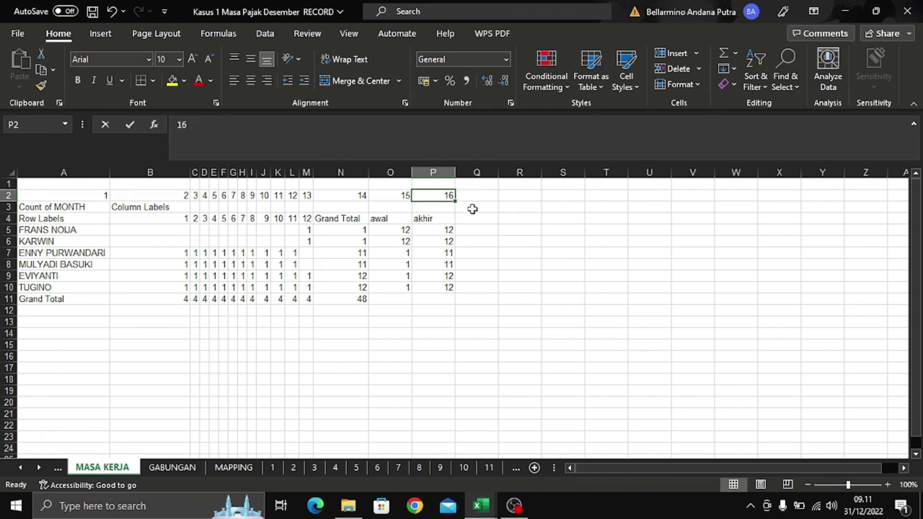
key("alt+Tab")
left_click(519, 130)
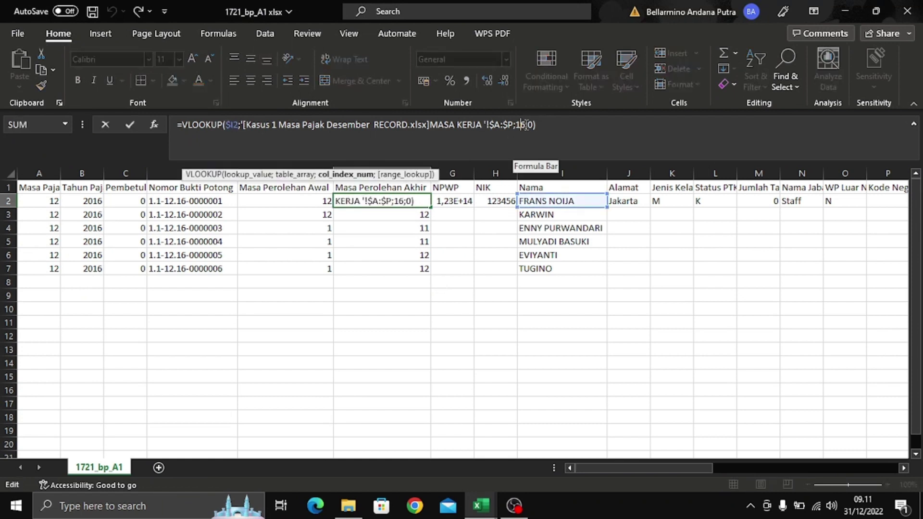
left_click(471, 310)
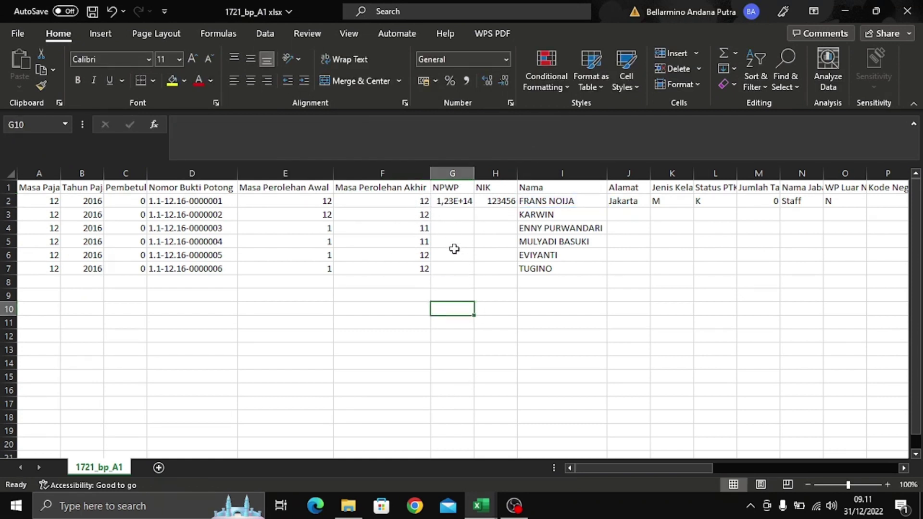
left_click(425, 202)
left_click(422, 216)
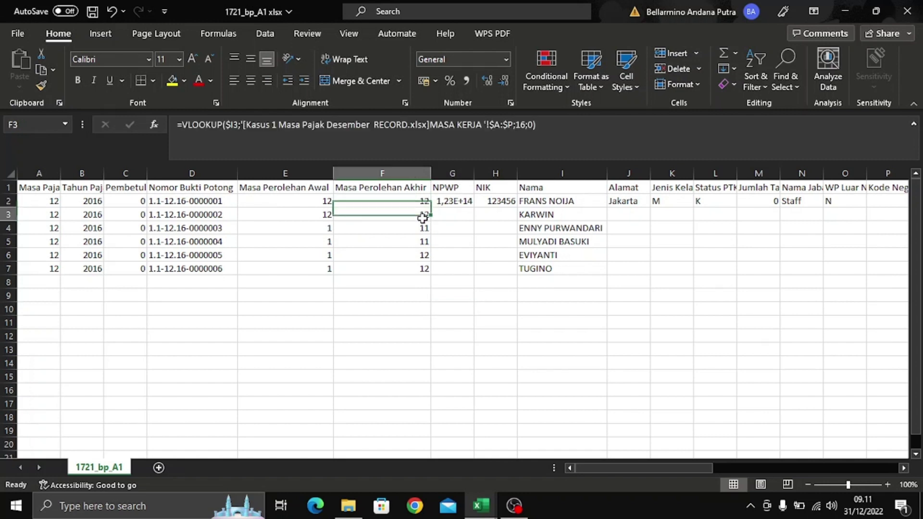
left_click(422, 229)
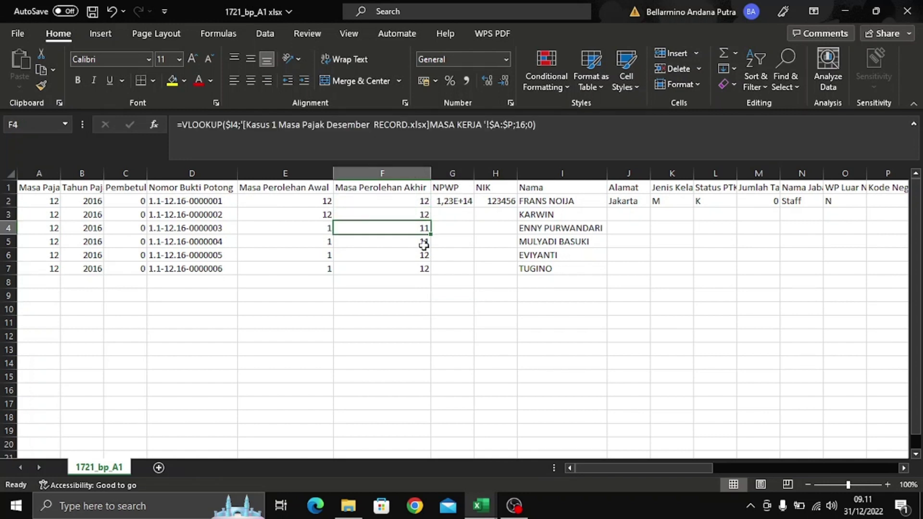
left_click(423, 243)
left_click(426, 258)
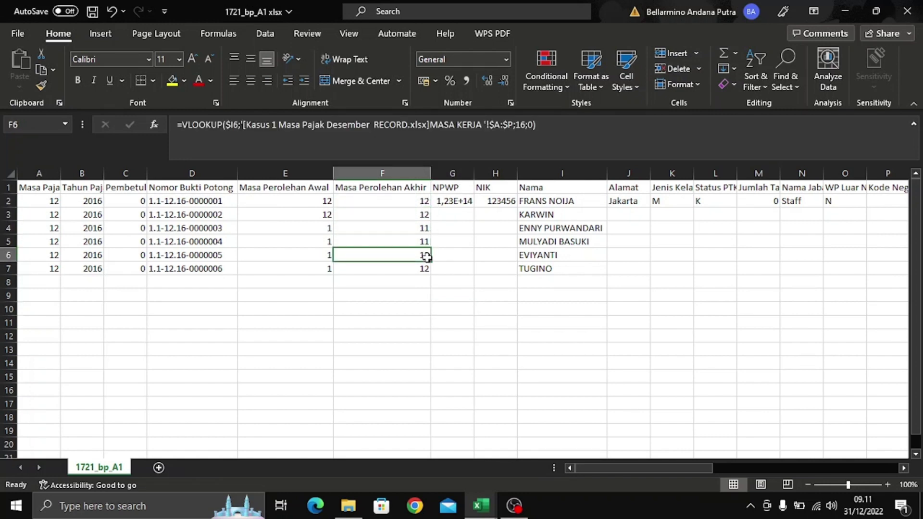
left_click(476, 310)
left_click(456, 203)
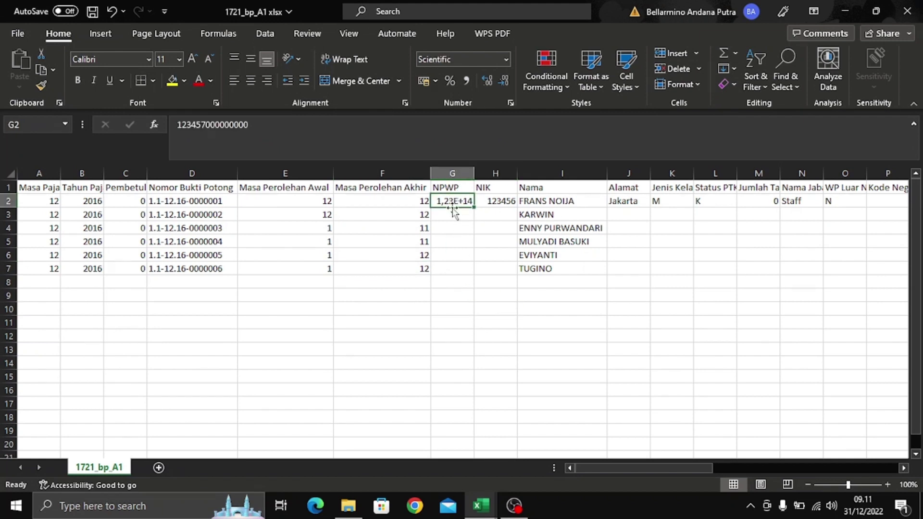
- Start a VLOOKUP in NPWP cell G2 with the absolute name reference $I2 as the lookup value
left_click(546, 130)
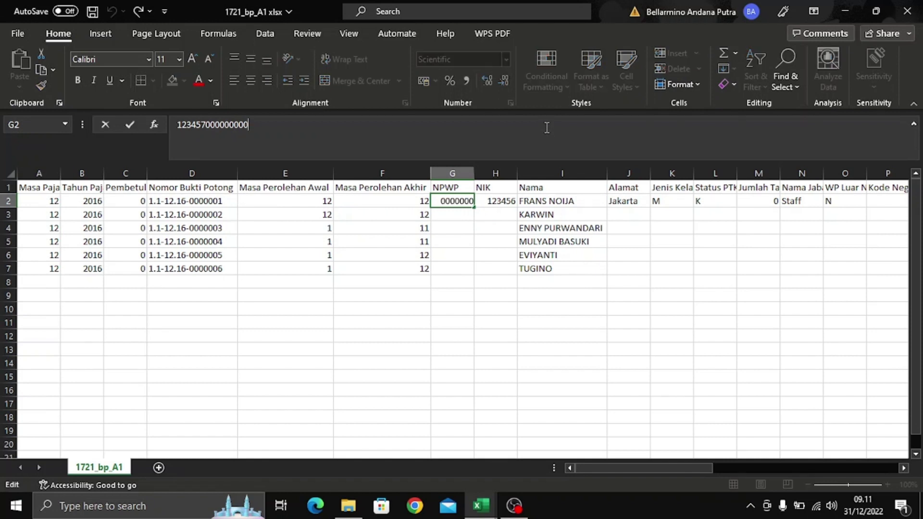
key("Escape")
type("=")
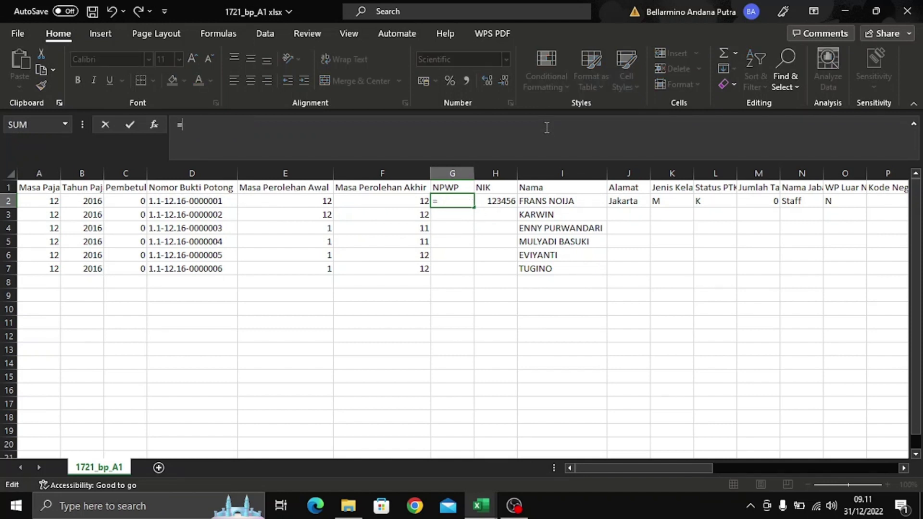
type("vlookup")
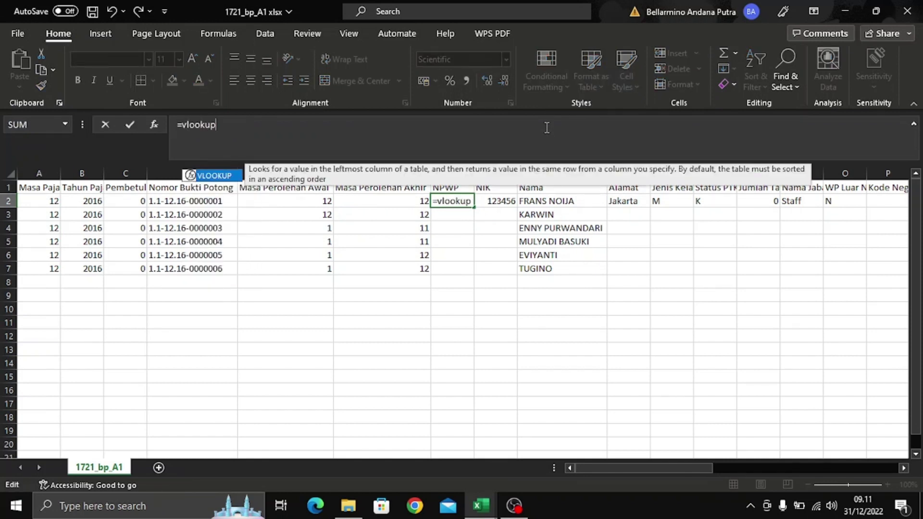
type("(")
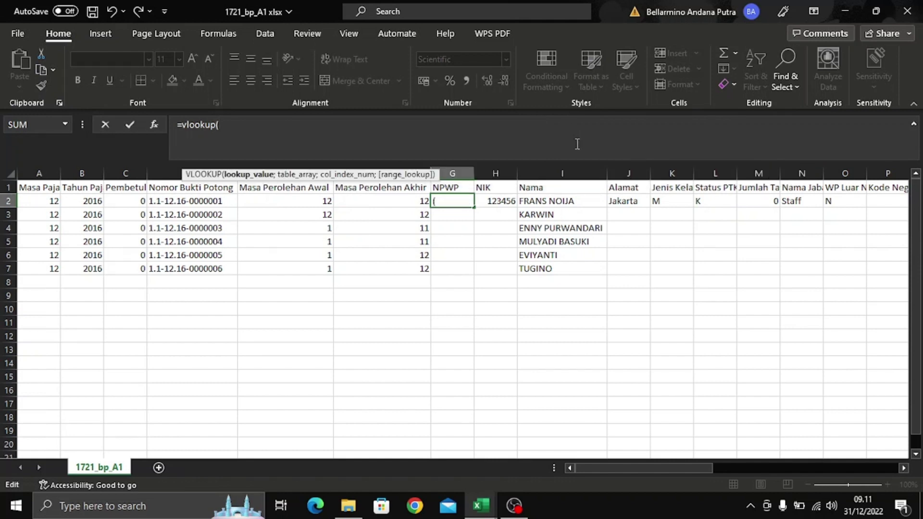
left_click(590, 202)
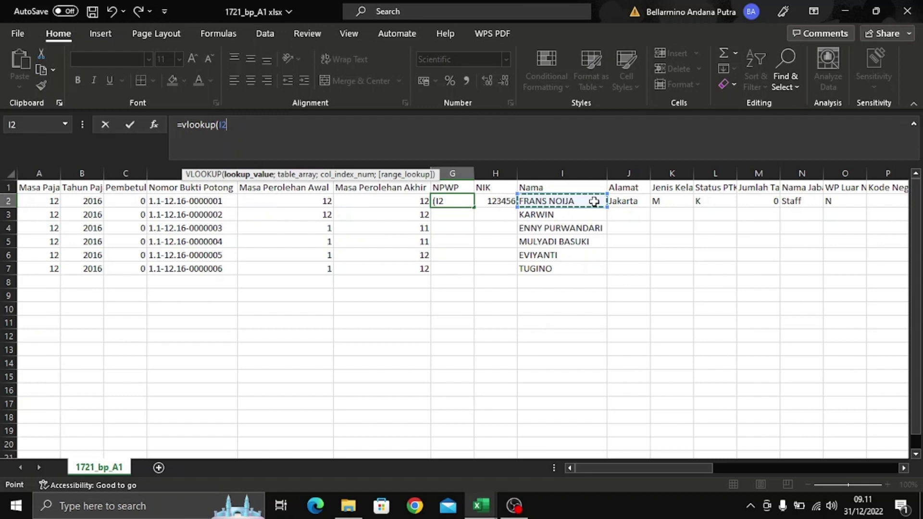
key("F4")
key("F4")
key("F4")
type(";")
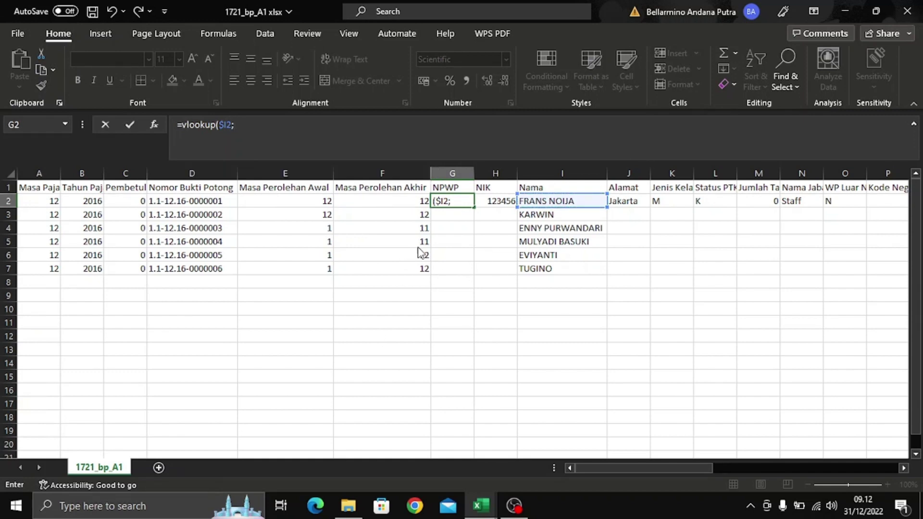
- Complete G2's lookup on RECORD's Master data columns B:H, returning column 2 with exact match
key("alt+Tab")
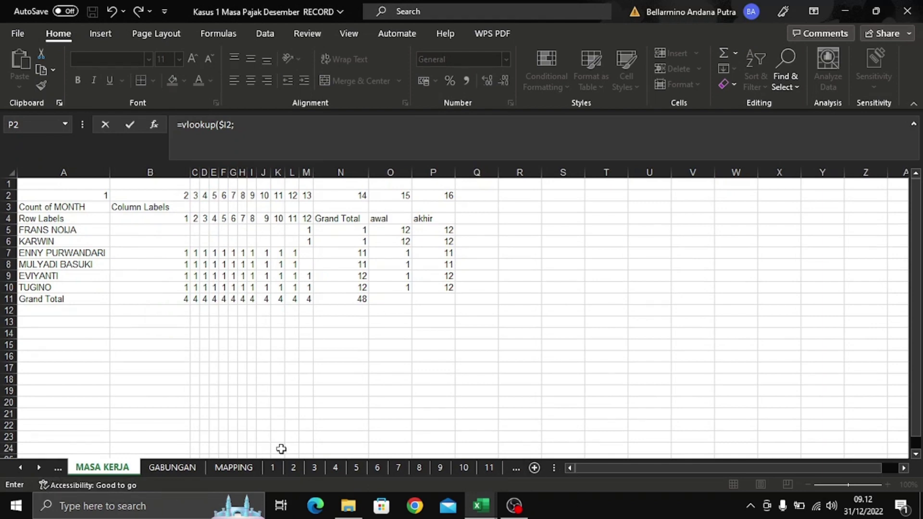
left_click(516, 468)
left_click(514, 467)
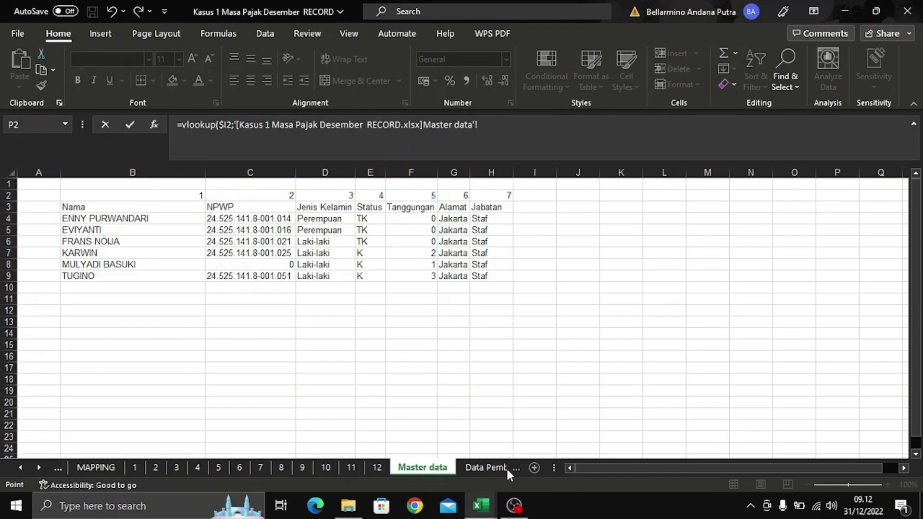
left_click(487, 467)
left_click(363, 469)
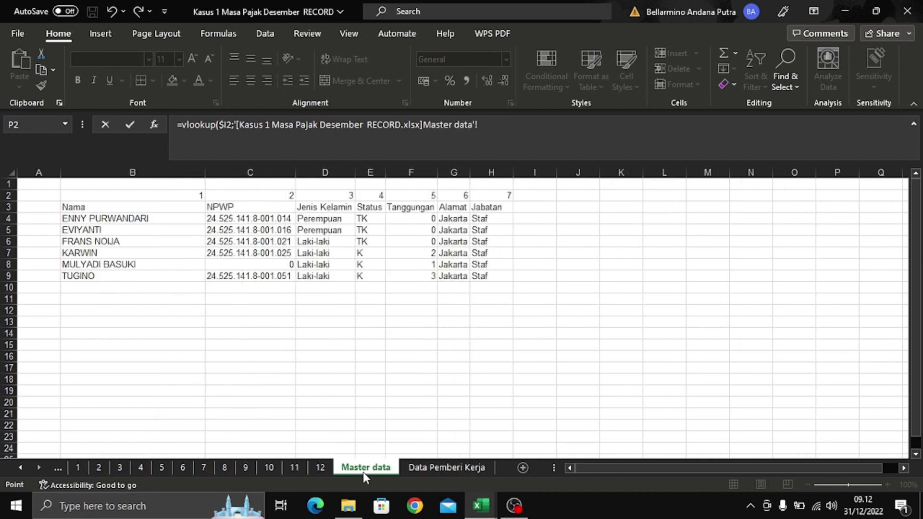
left_click(149, 172)
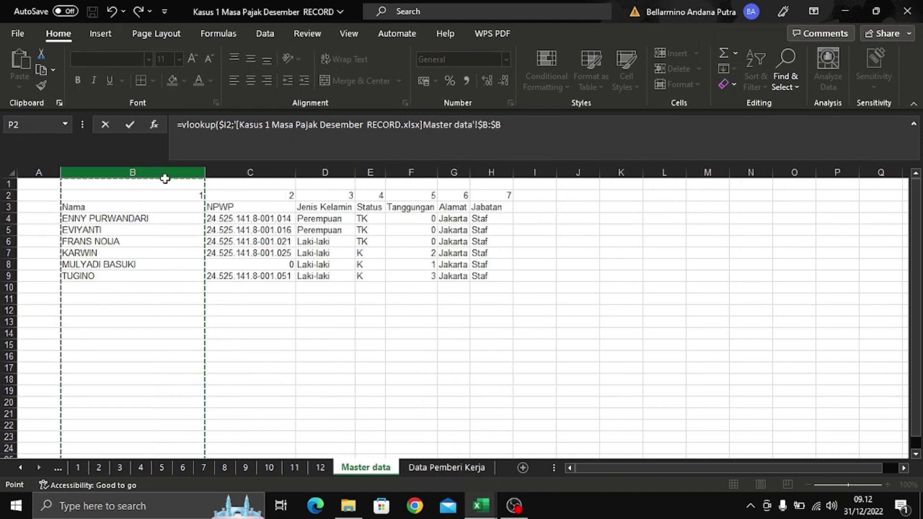
left_click_drag(211, 169, 488, 180)
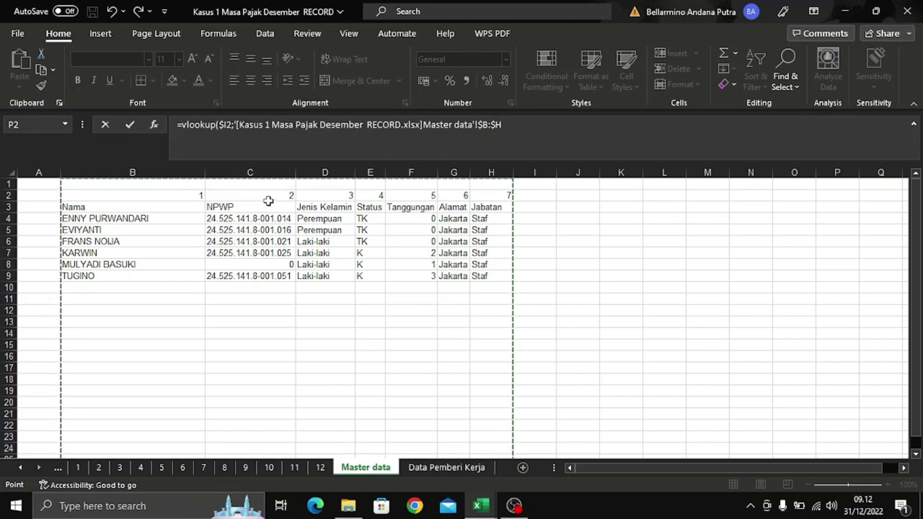
left_click(516, 124)
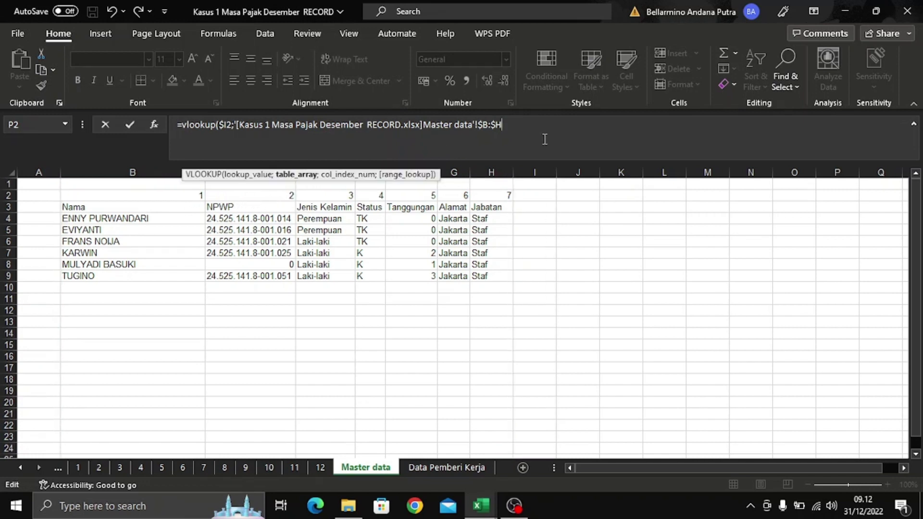
type(";2")
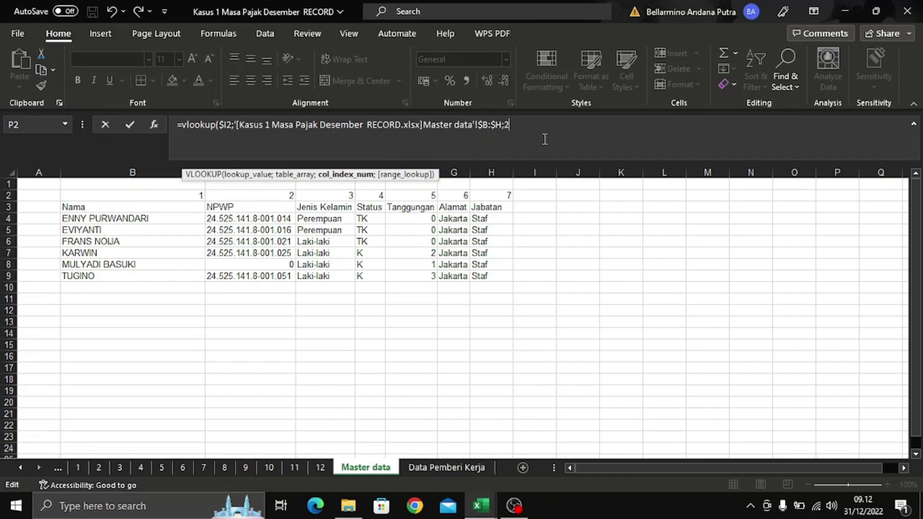
type(";0")
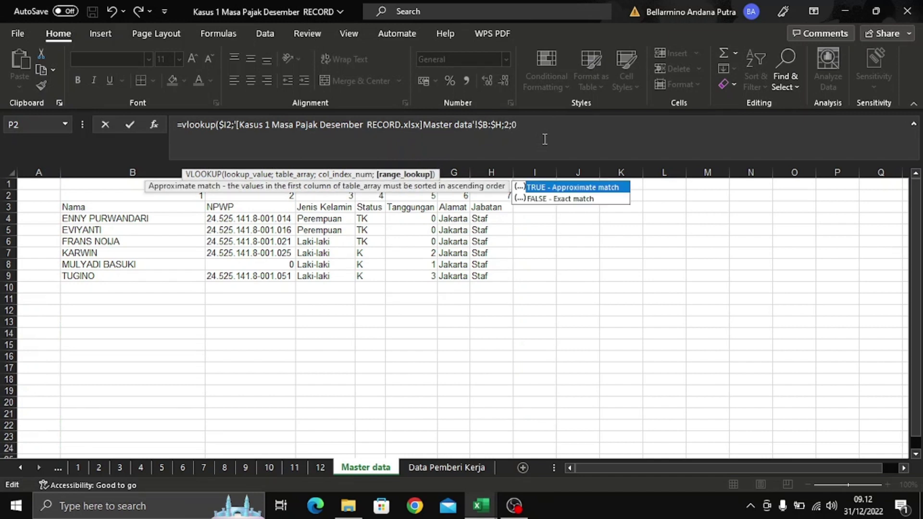
type(")")
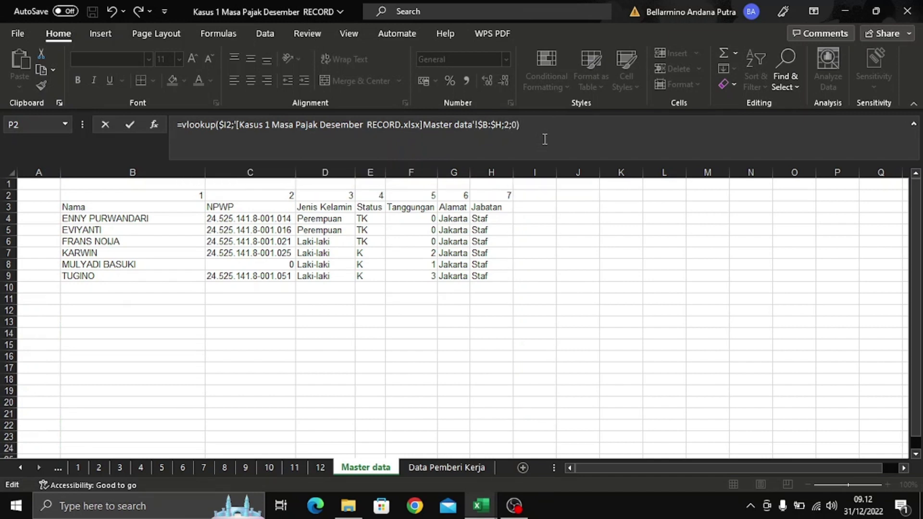
key("BackSpace")
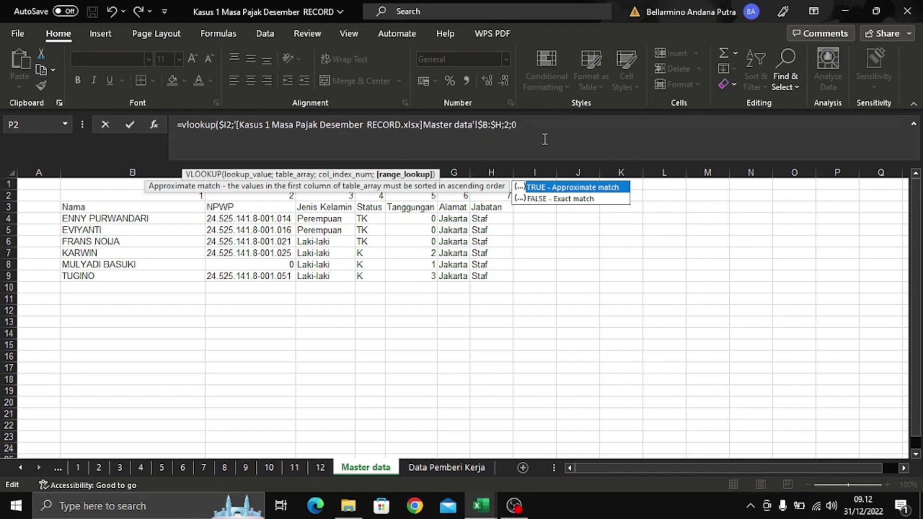
key("Return")
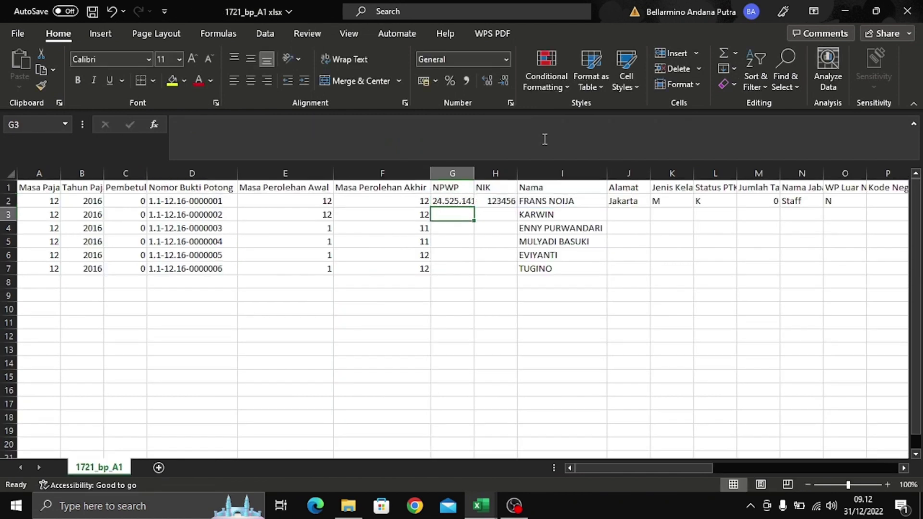
- Autofit column G and copy the NPWP lookup from G2 down to G7
double_click(474, 174)
left_click(497, 203)
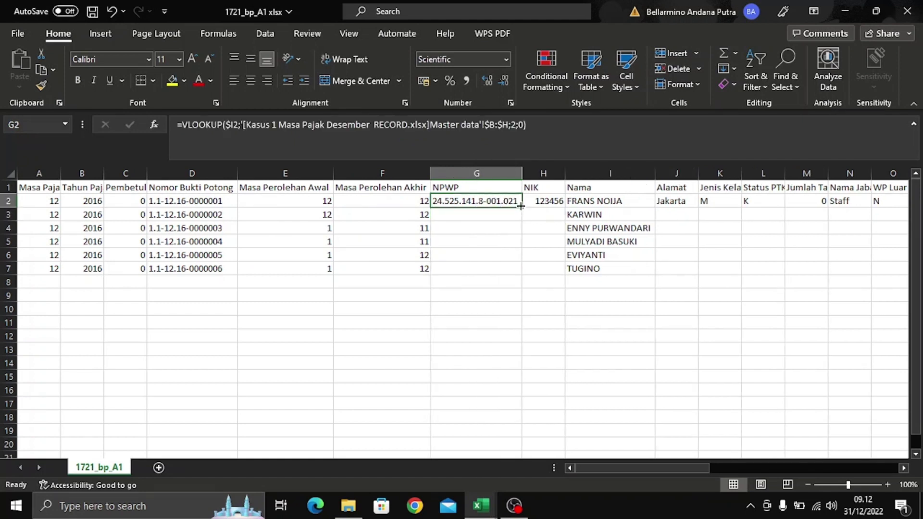
left_click_drag(520, 206, 522, 275)
left_click(497, 338)
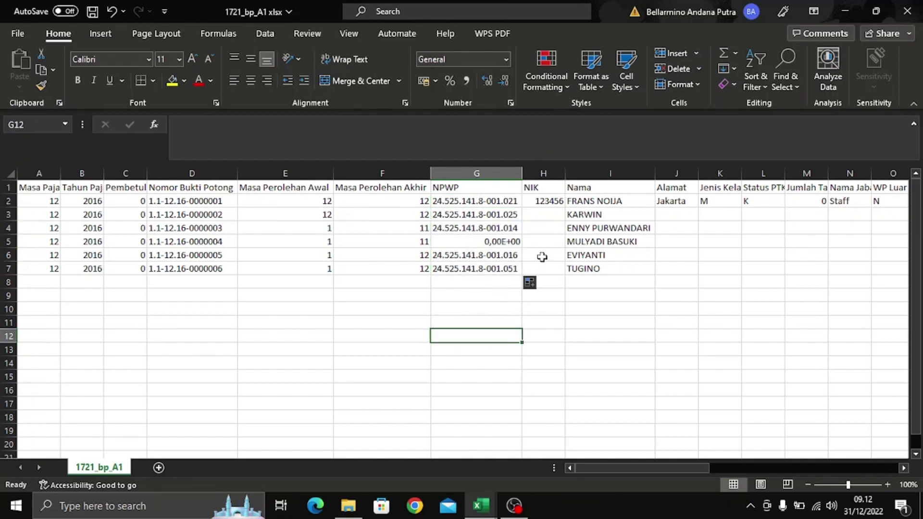
- Bring the 1721_bp_A1 workbook back to the front
left_click(514, 506)
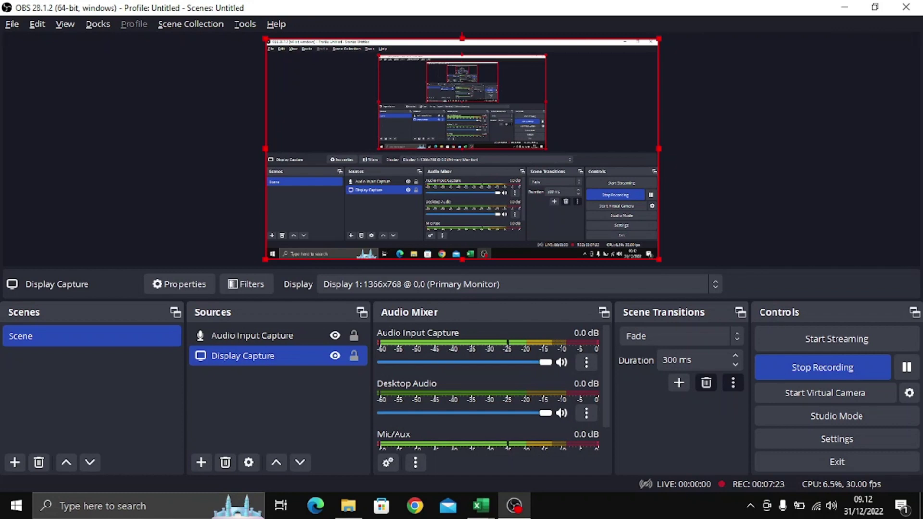
mouse_move(485, 510)
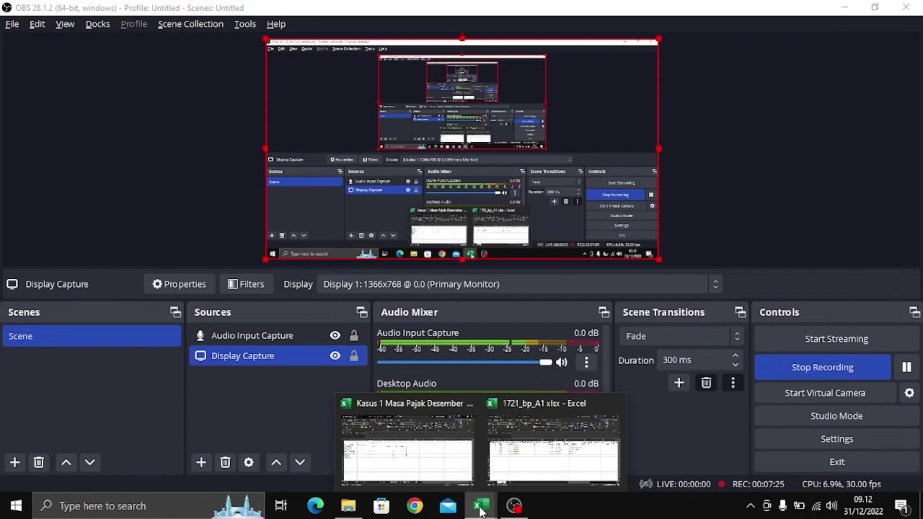
left_click(531, 439)
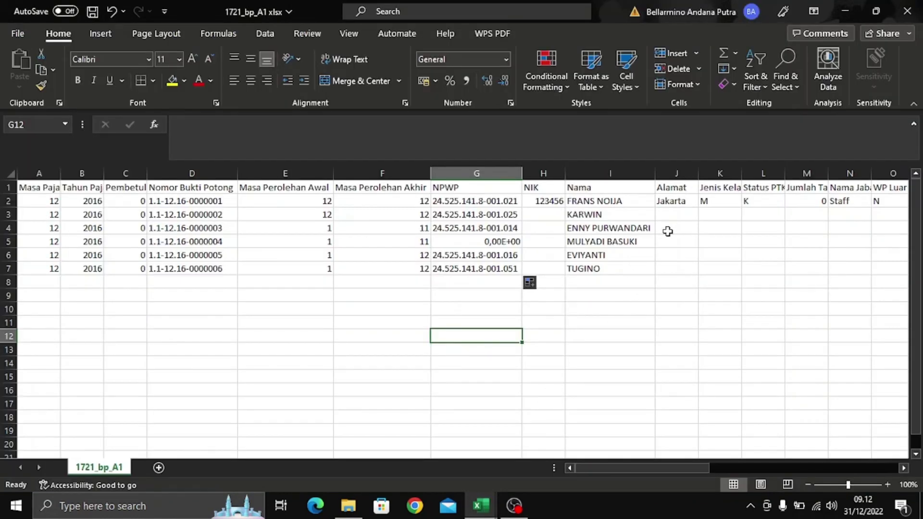
- Enter 0 as NIK in H2 and fill it down to H7 for all six employees
left_click(557, 202)
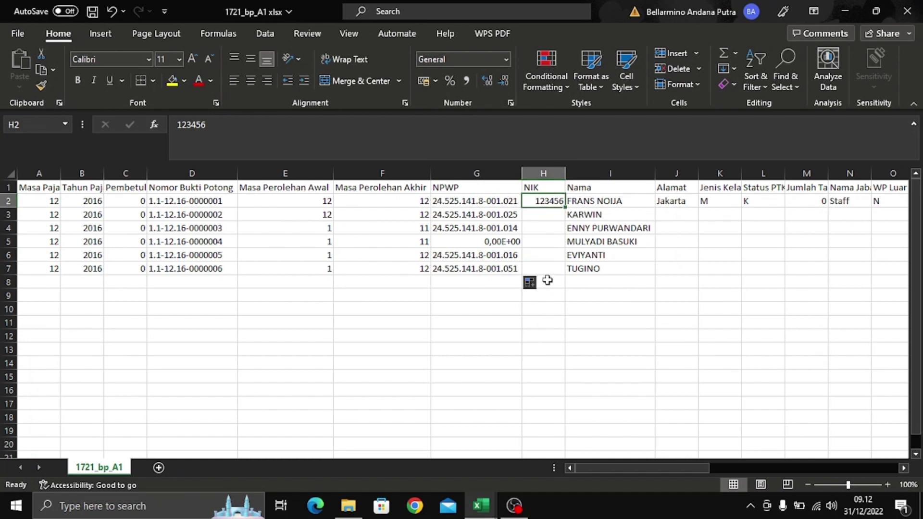
left_click(562, 245)
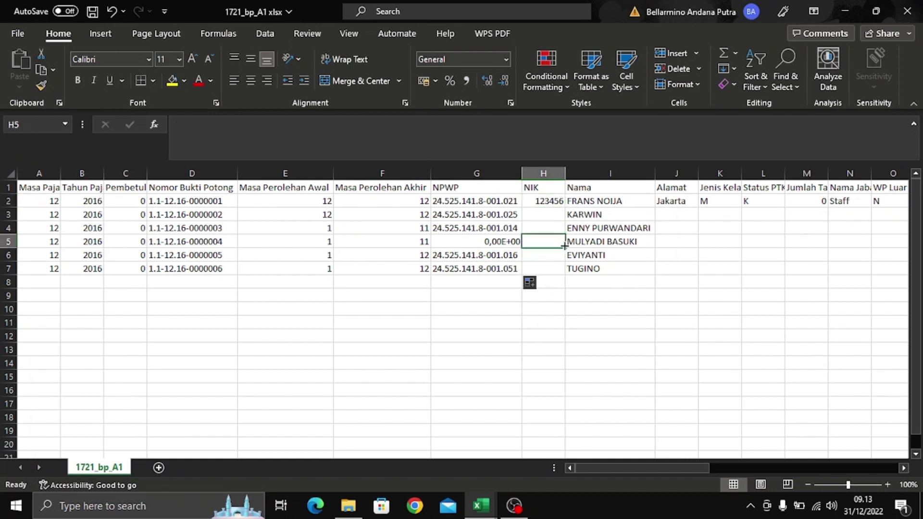
left_click(552, 202)
type("0")
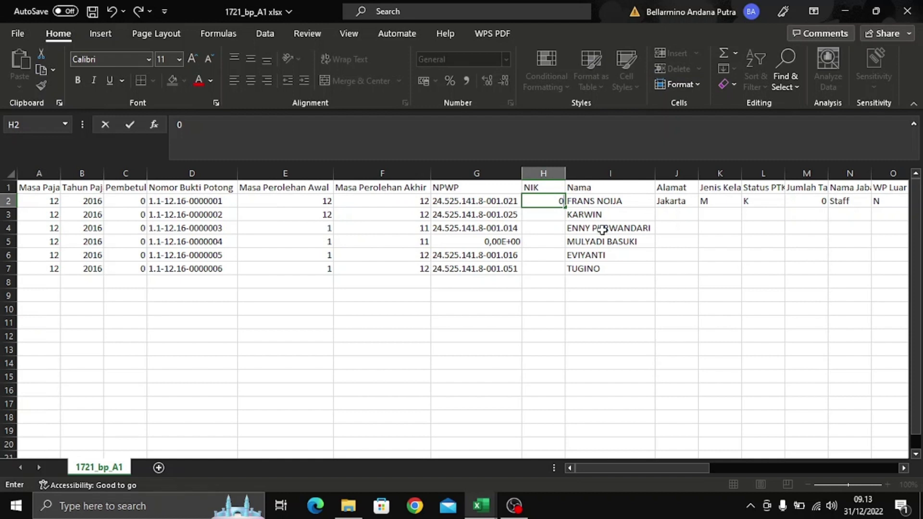
key("Return")
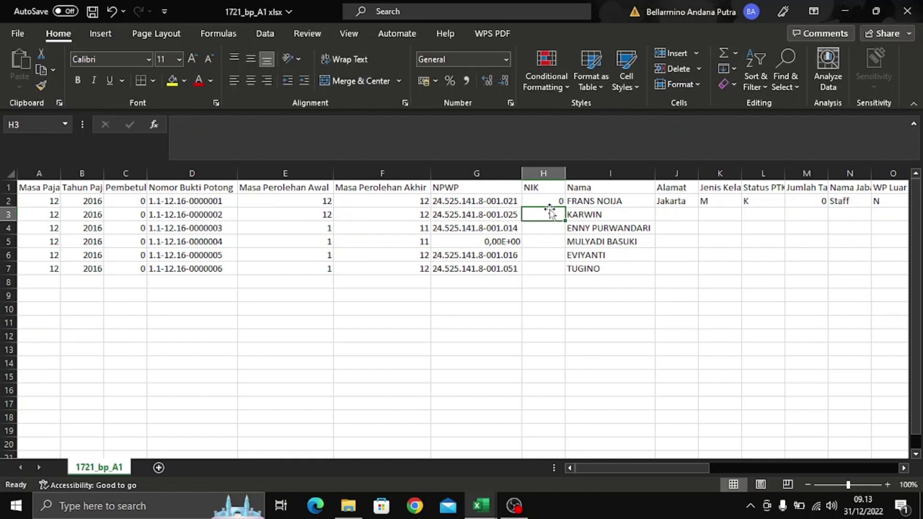
left_click(554, 200)
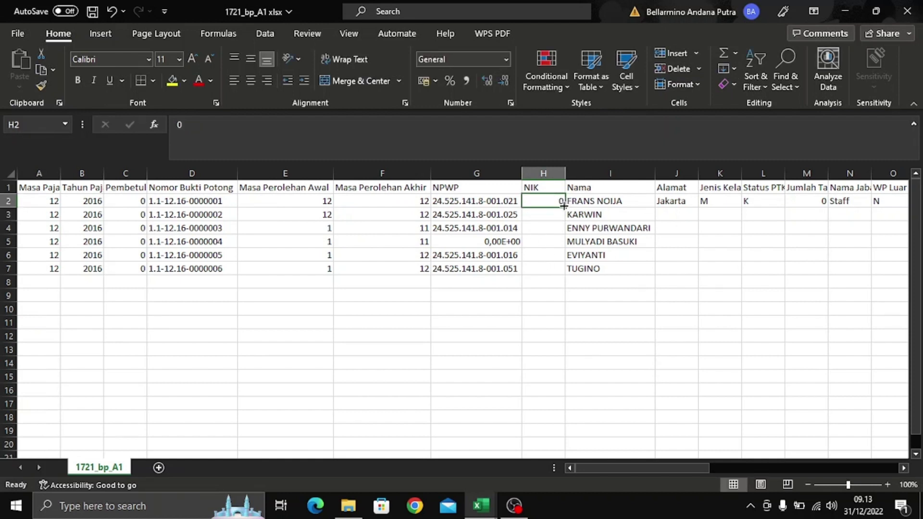
left_click_drag(563, 206, 564, 275)
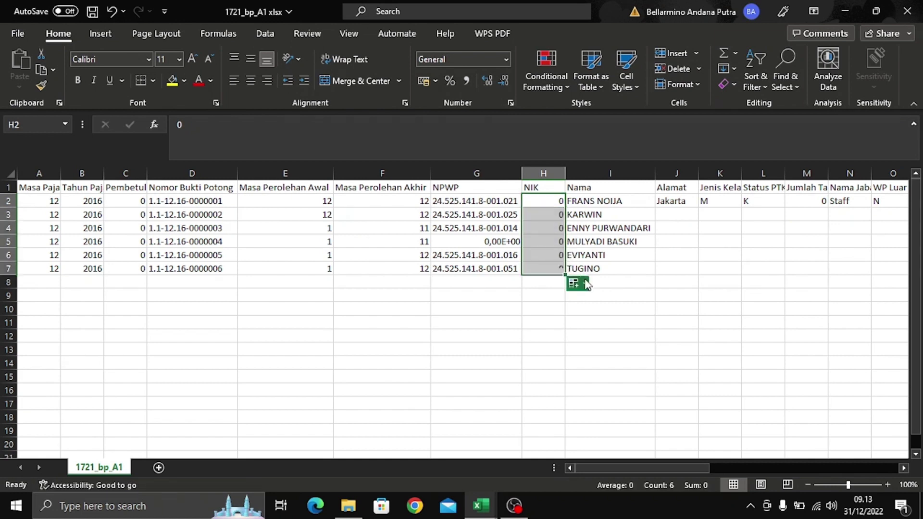
left_click(627, 294)
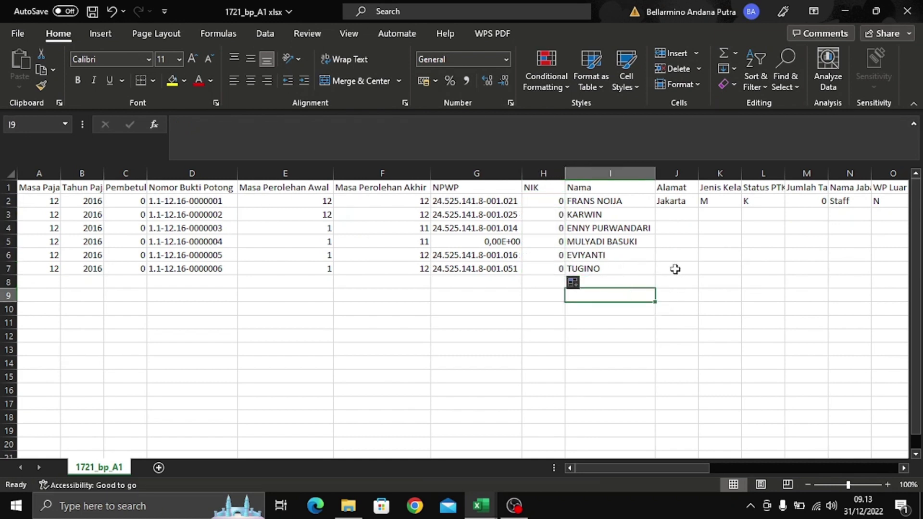
left_click_drag(644, 468, 697, 469)
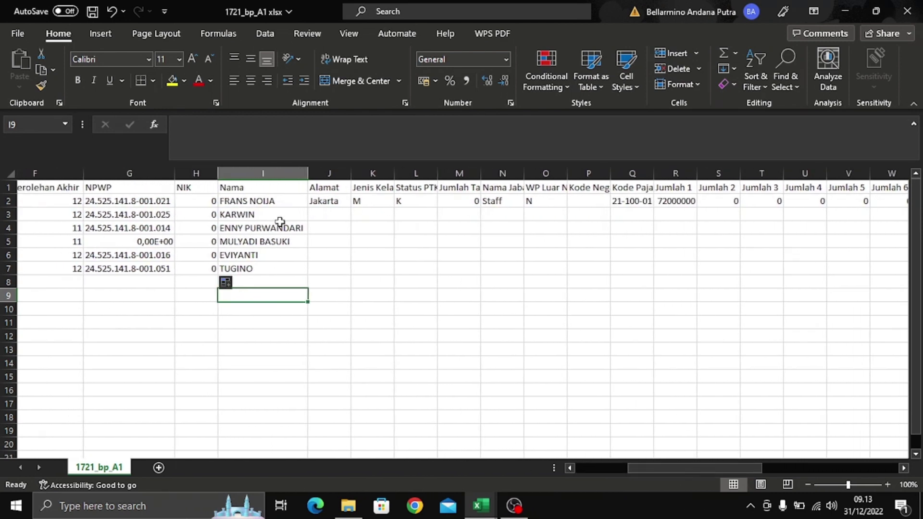
- Select Alamat cell J2 and delete its Jakarta text in the formula bar
left_click(338, 213)
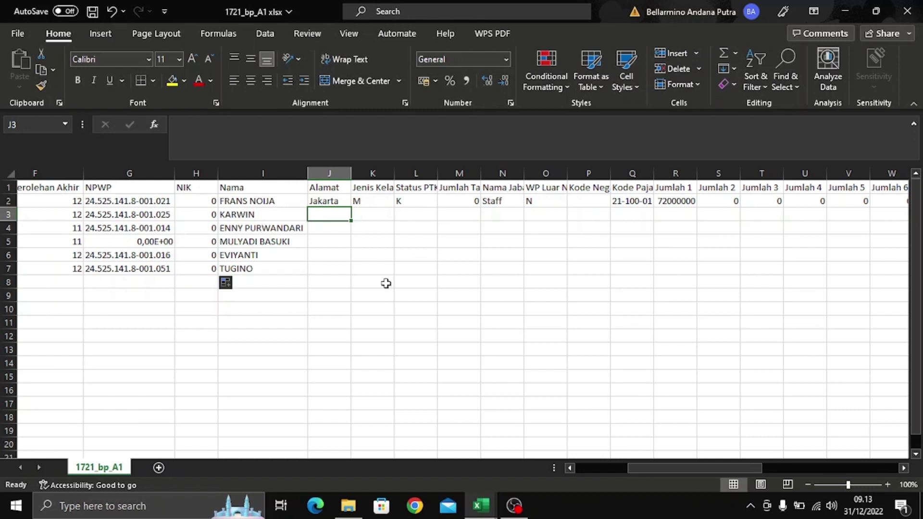
left_click(342, 201)
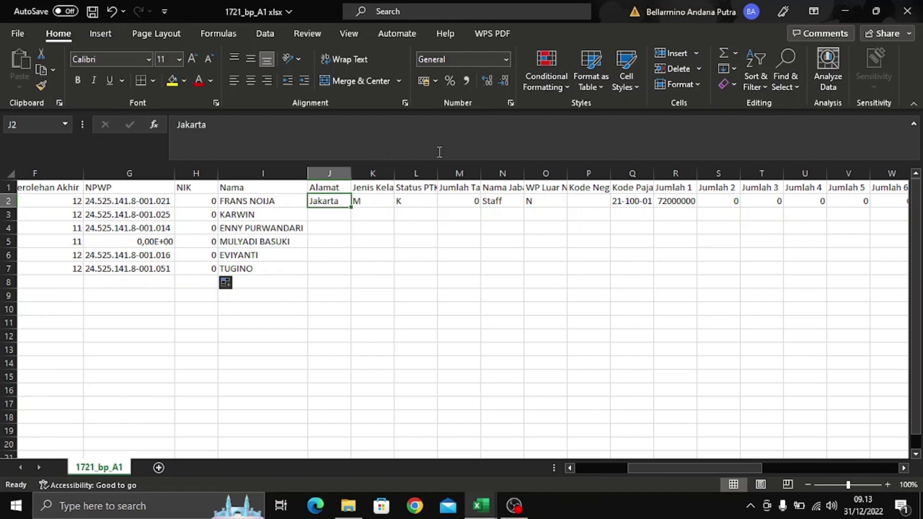
left_click(457, 125)
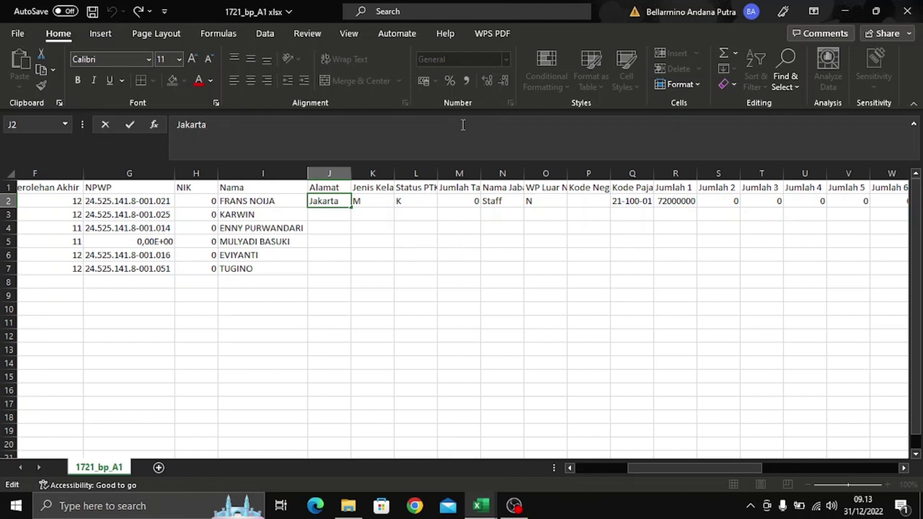
key("BackSpace")
key("BackSpace")
key("BackSpace")
key("BackSpace")
- Begin a VLOOKUP in J2 keyed on $I2, then switch to the Kasus 1 workbook
type("=vloo")
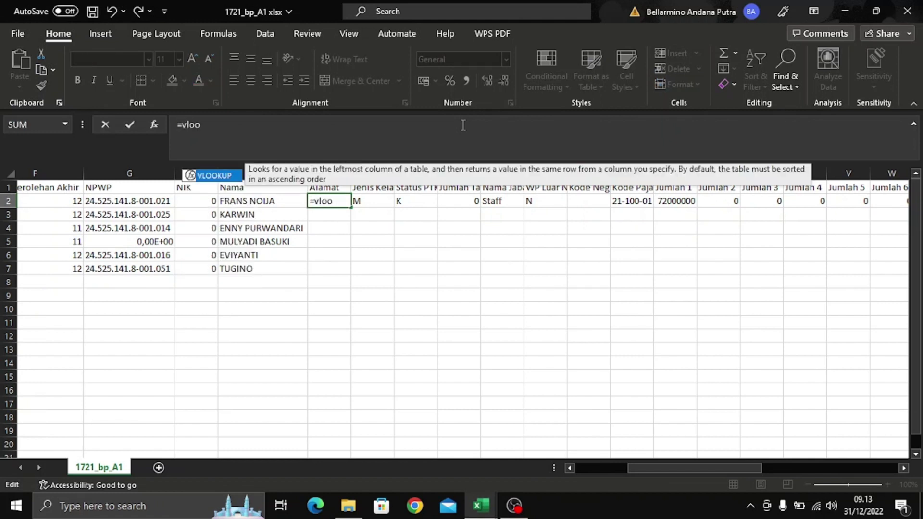
type("kup(")
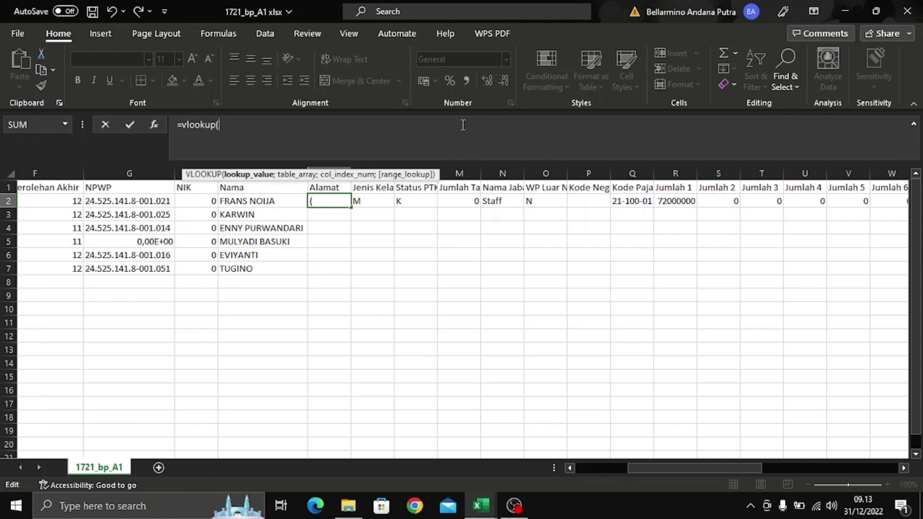
type("i2")
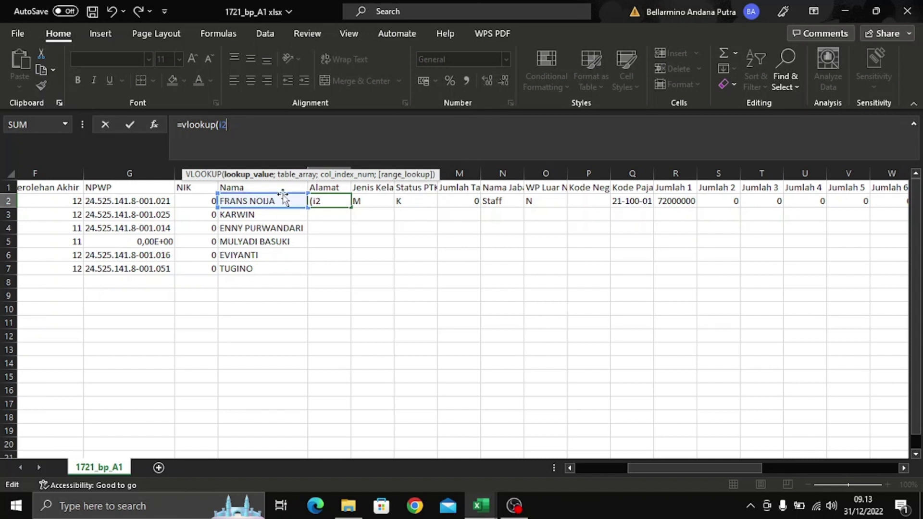
key("Return")
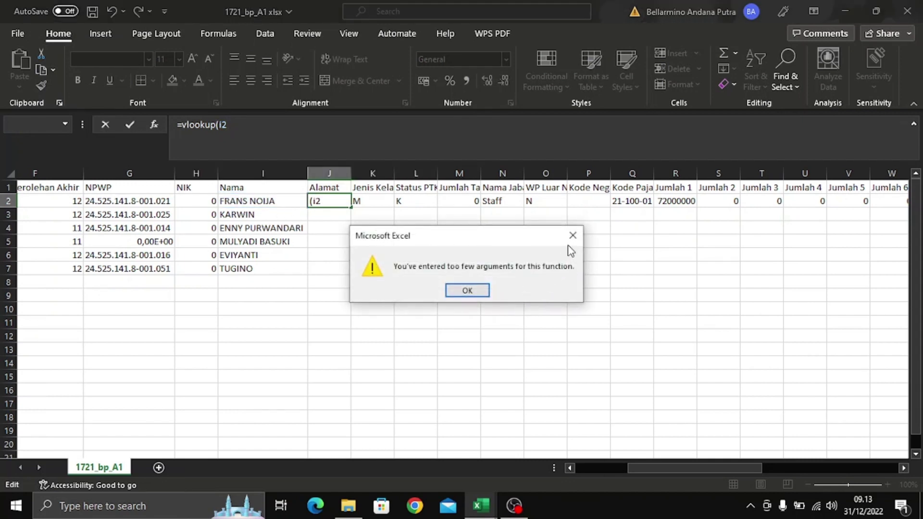
left_click(573, 236)
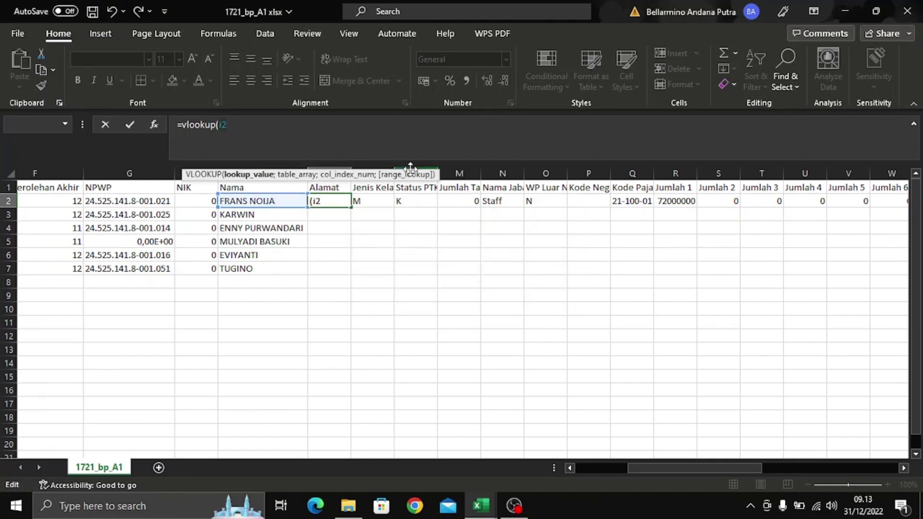
key("BackSpace")
key("BackSpace")
key("BackSpace")
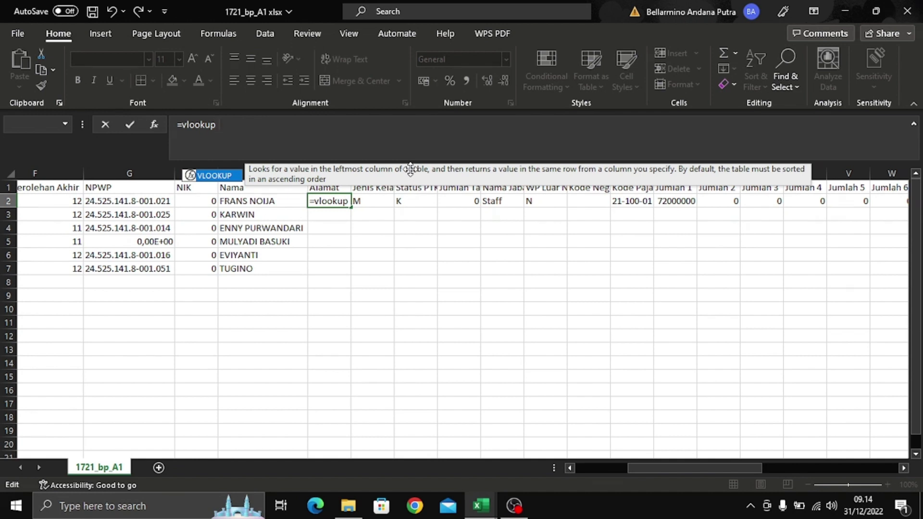
type("(")
left_click(287, 206)
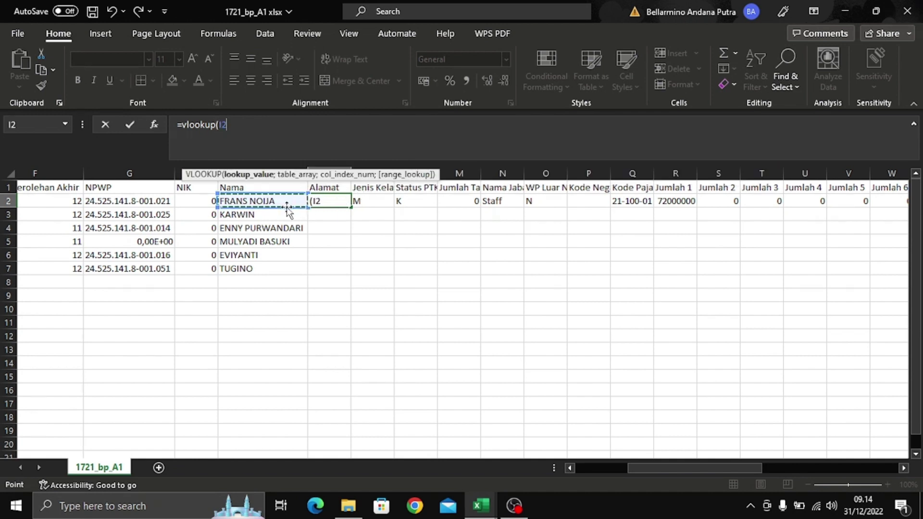
key("F4")
key("F4")
key("F4")
type(";")
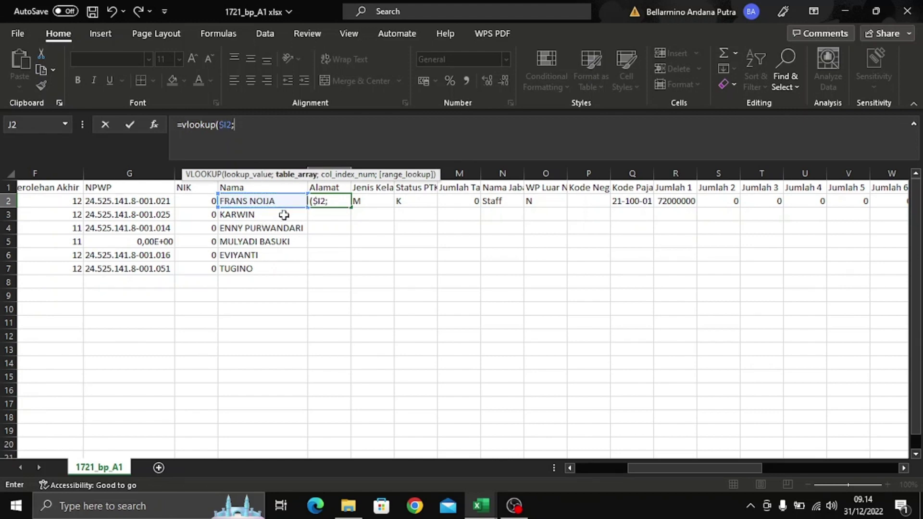
key("alt+Tab")
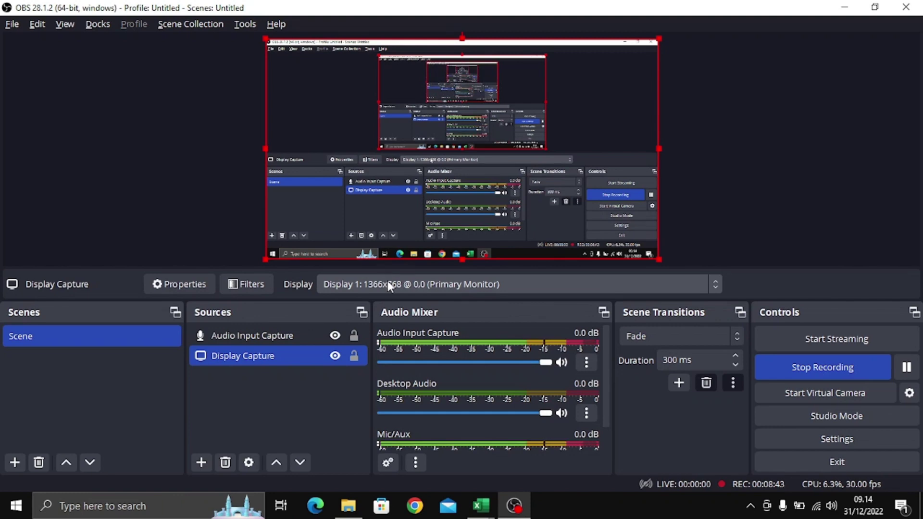
- Finish J2's lookup on Master data columns B:H, column 6, exact match, showing Jakarta
key("alt+Tab")
key("alt+Tab")
key("Tab")
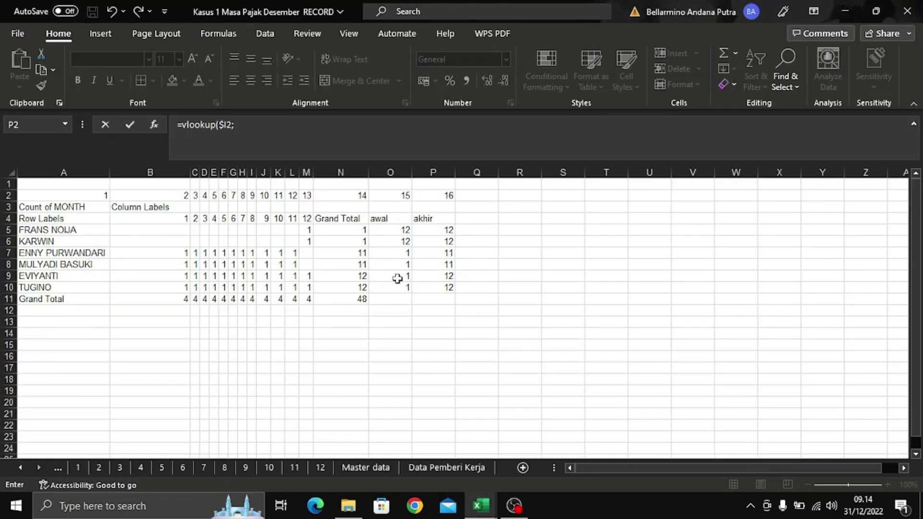
left_click(379, 470)
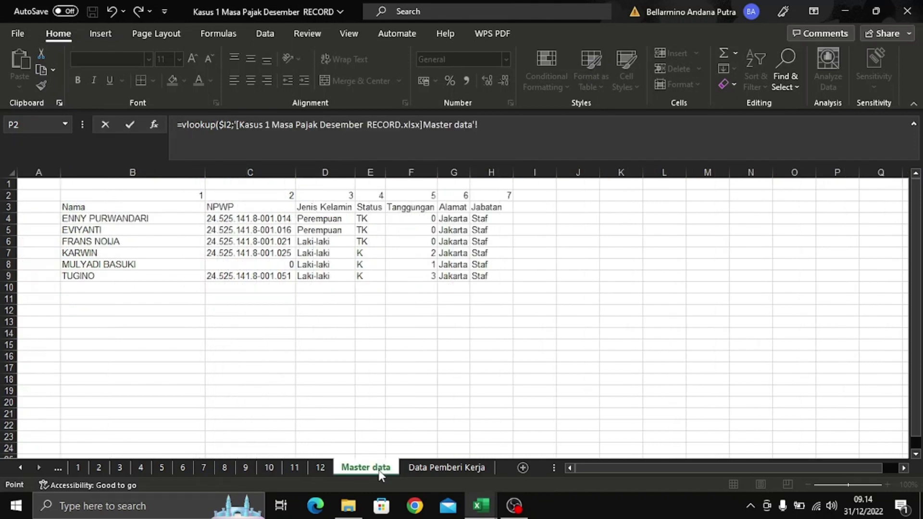
left_click(160, 174)
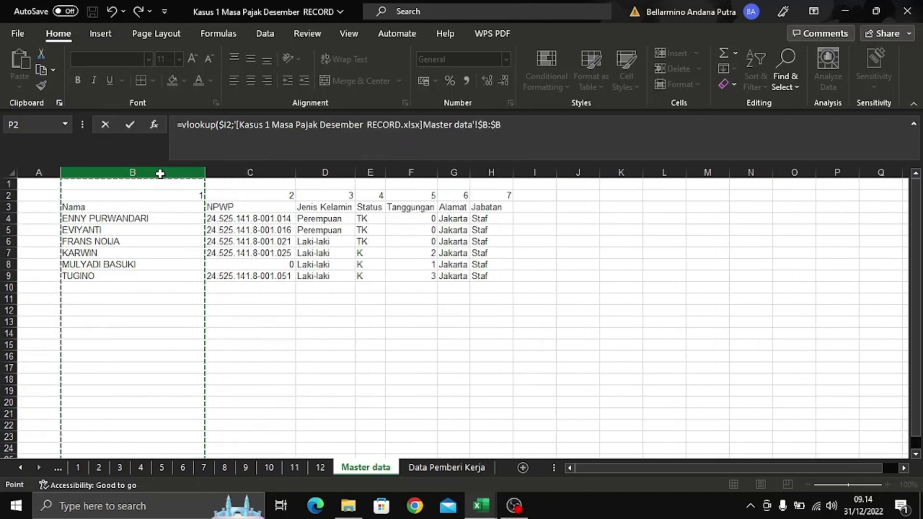
left_click_drag(160, 173, 487, 170)
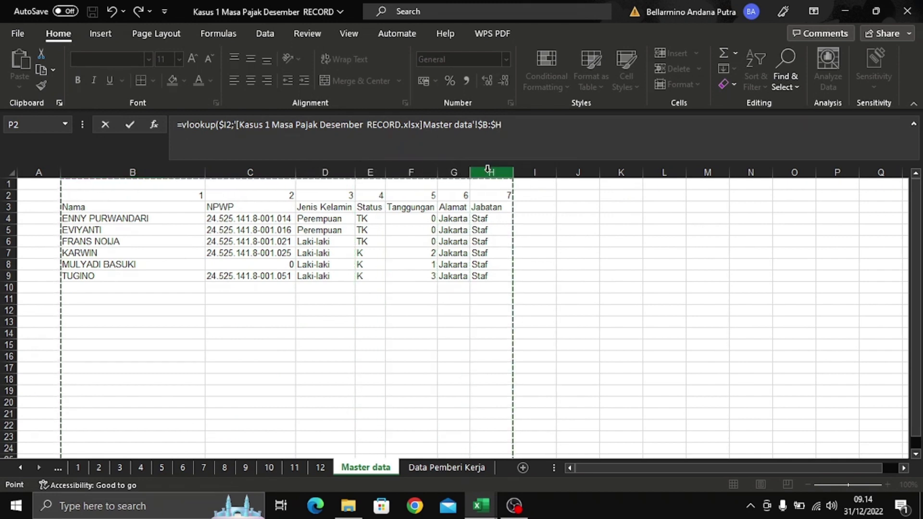
left_click(621, 123)
type(";6")
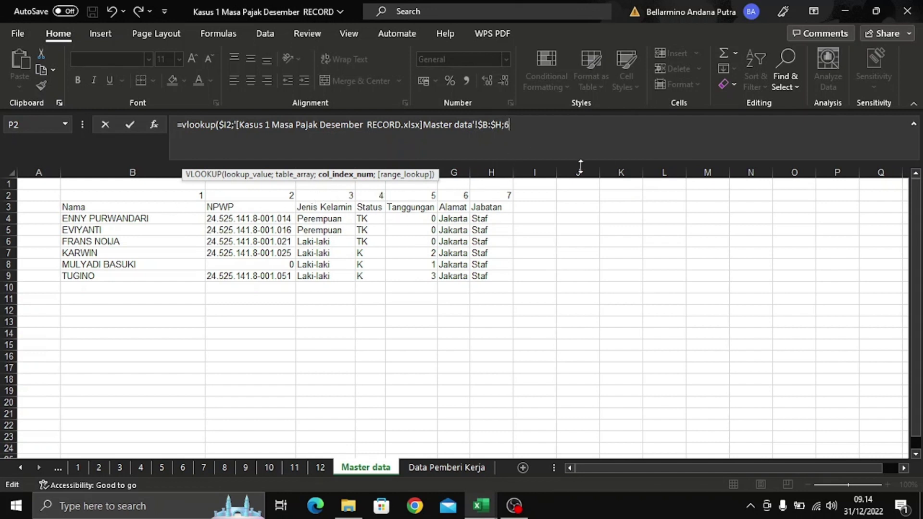
type(";0")
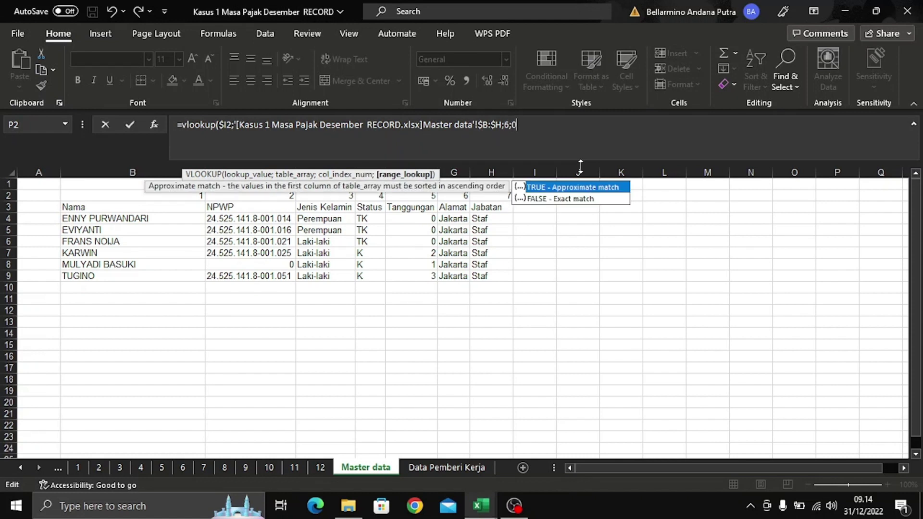
key("Return")
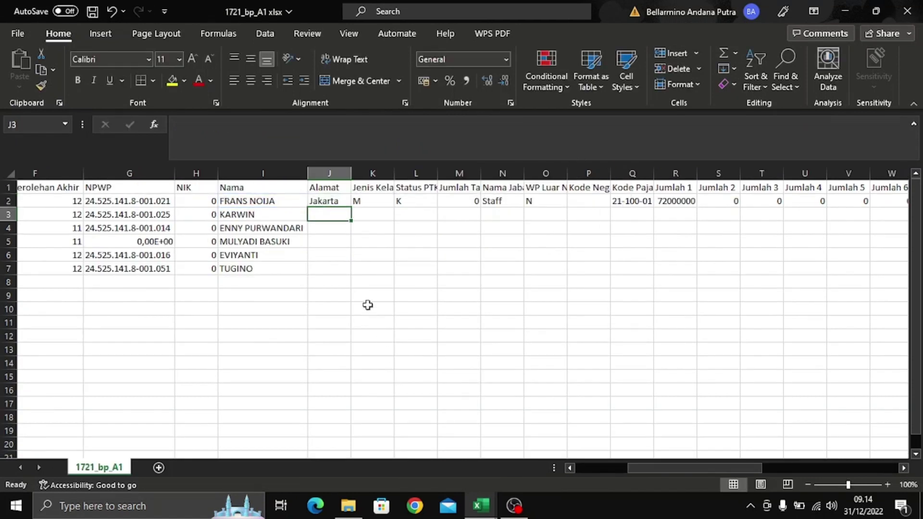
left_click(347, 200)
- Copy the Alamat lookup down to J7, then cancel a VLOOKUP started in K2
left_click_drag(349, 208, 353, 272)
left_click(386, 198)
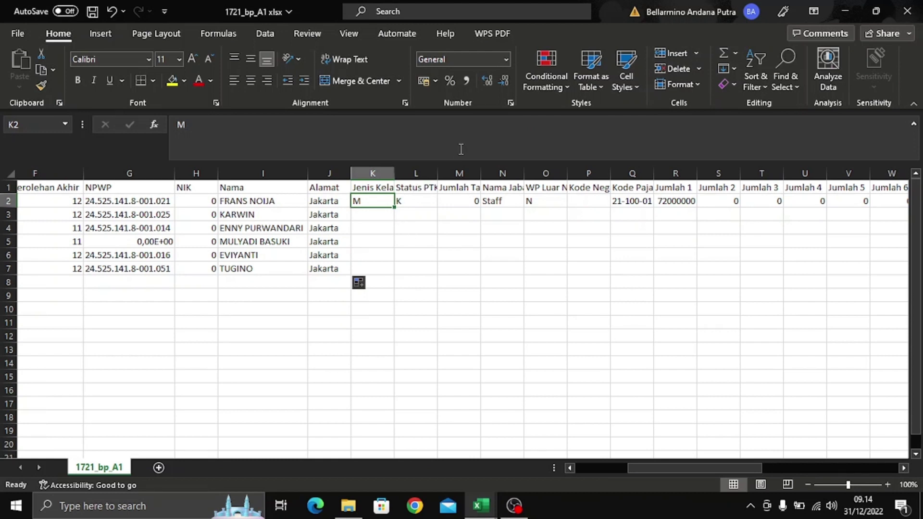
left_click(470, 123)
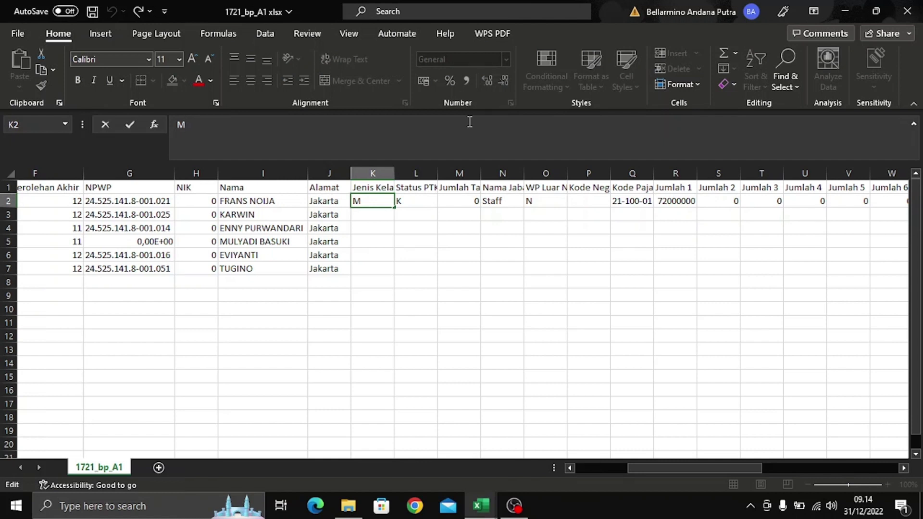
type("=")
key("BackSpace")
key("BackSpace")
type("=v")
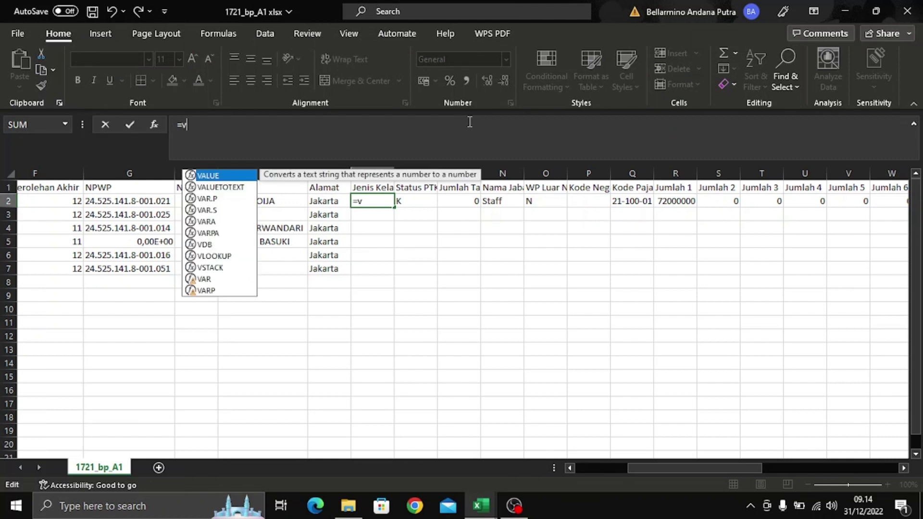
type("lookup")
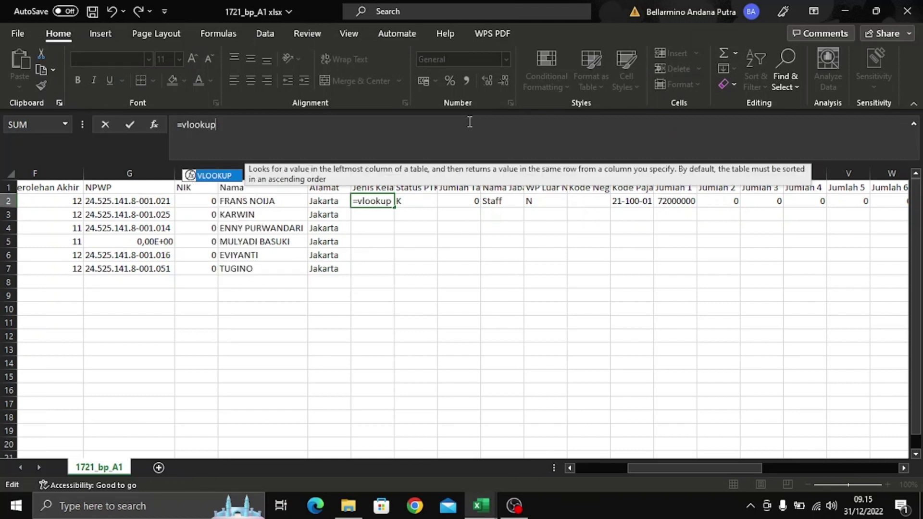
type("(")
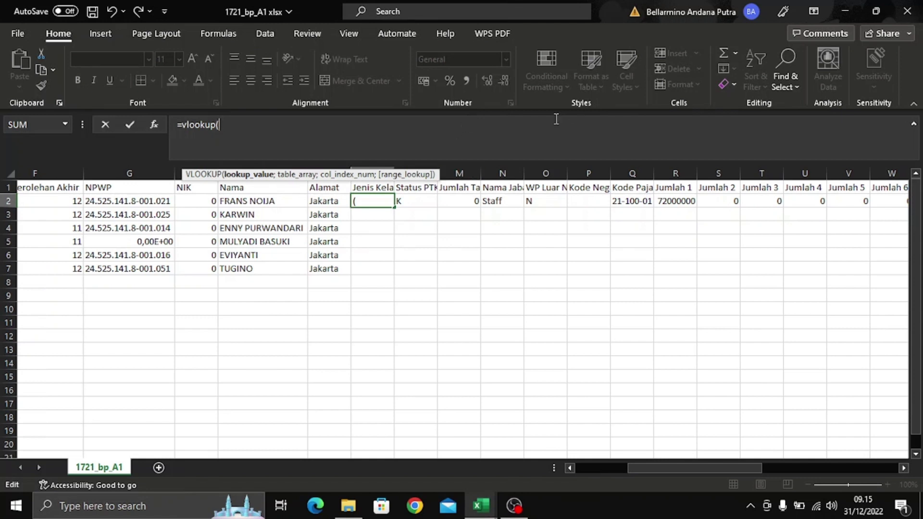
key("Escape")
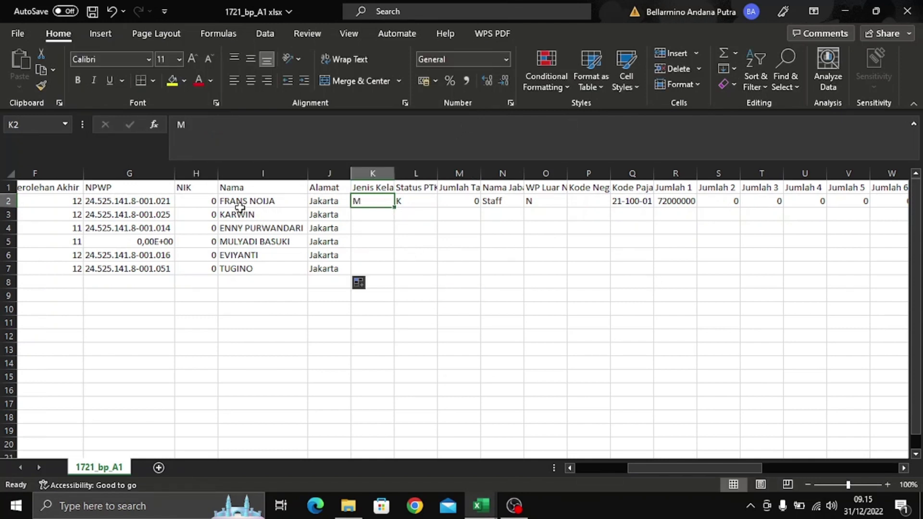
- Paste J2's lookup into K2 and try editing it, then cancel the garbled edit
left_click(336, 199)
key("ctrl+c")
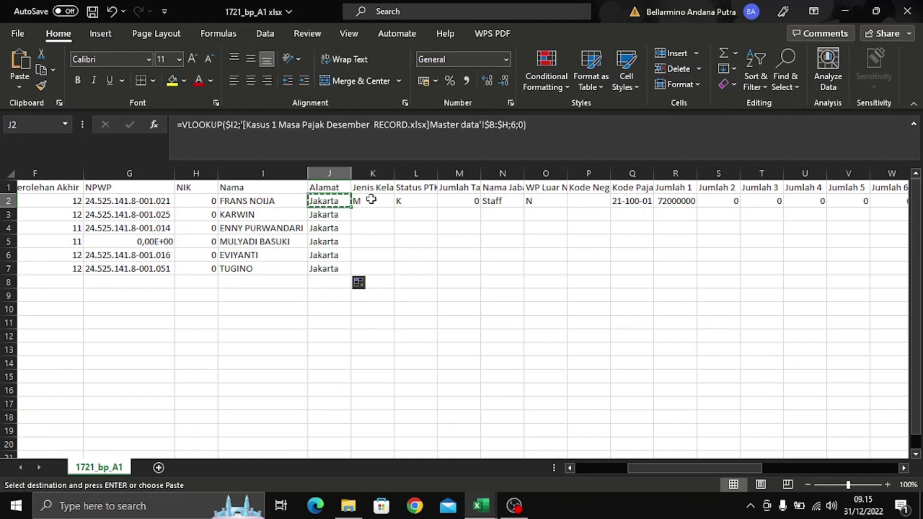
left_click(370, 201)
key("ctrl+v")
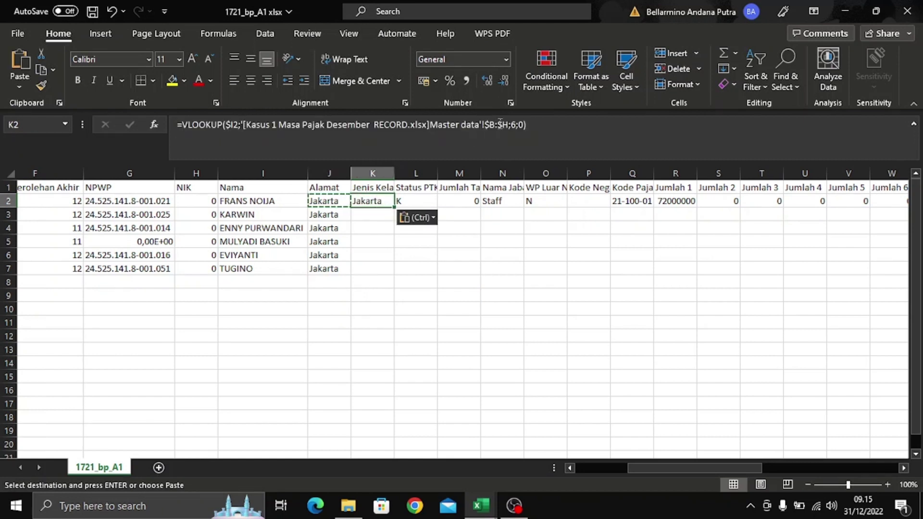
left_click(516, 145)
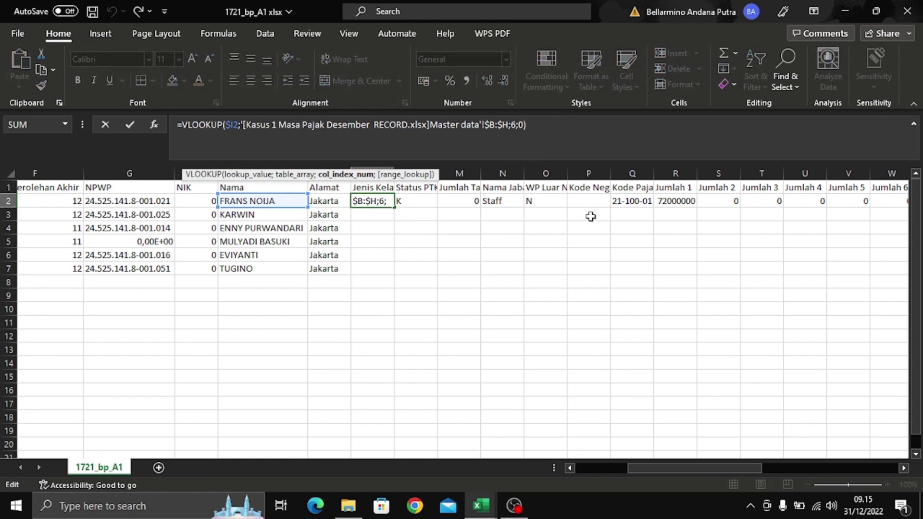
key("BackSpace")
key("ctrl+Tab")
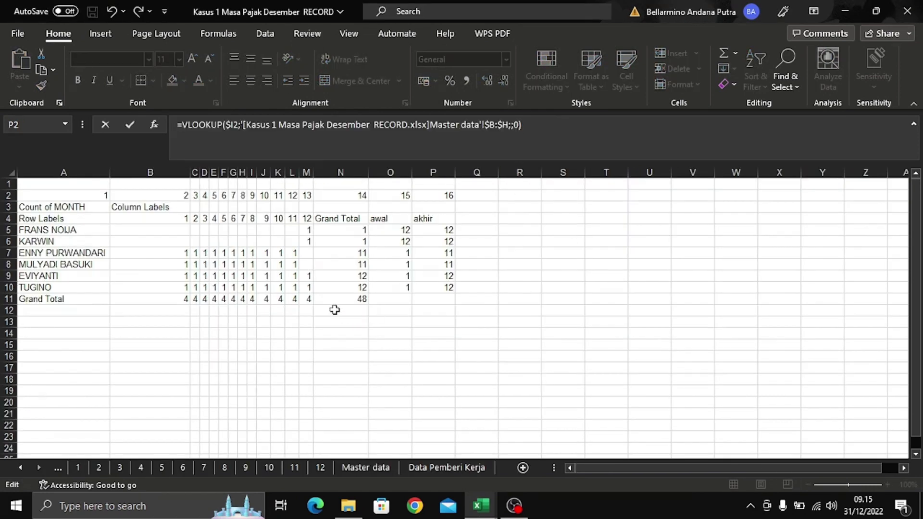
left_click(366, 468)
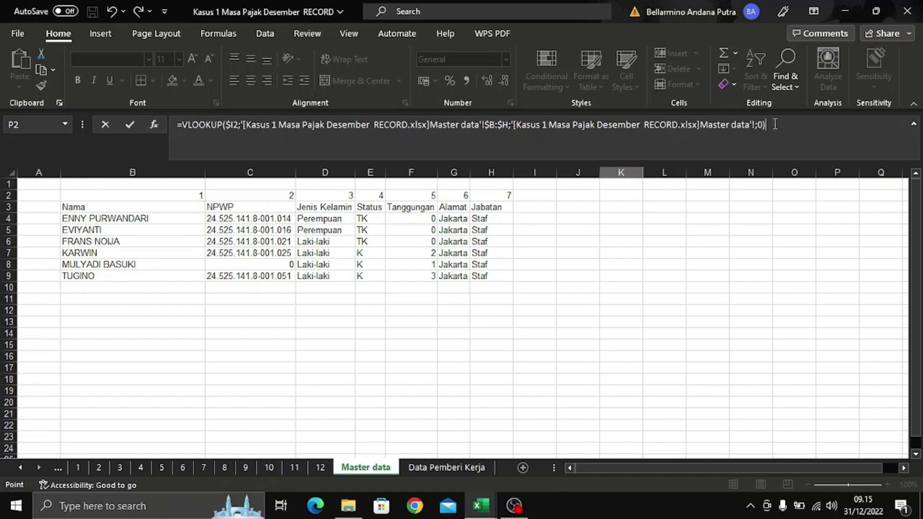
left_click_drag(775, 124, 141, 200)
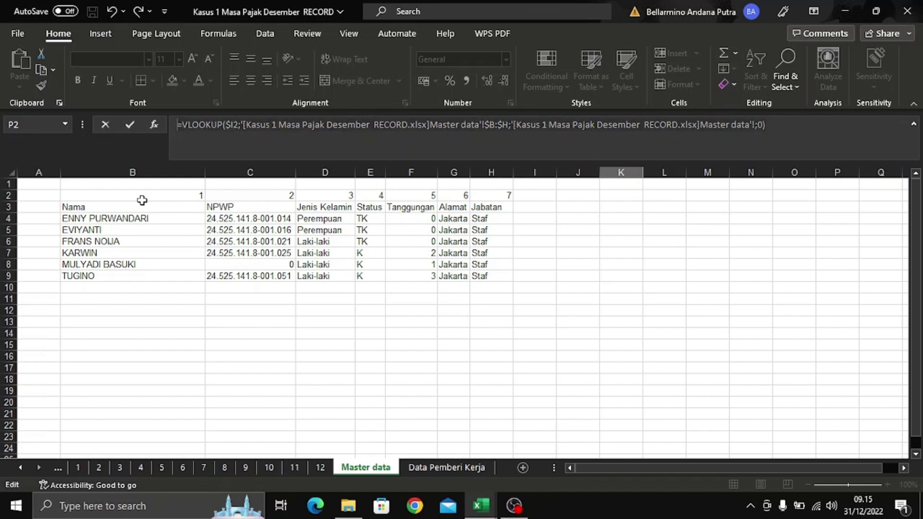
key("Escape")
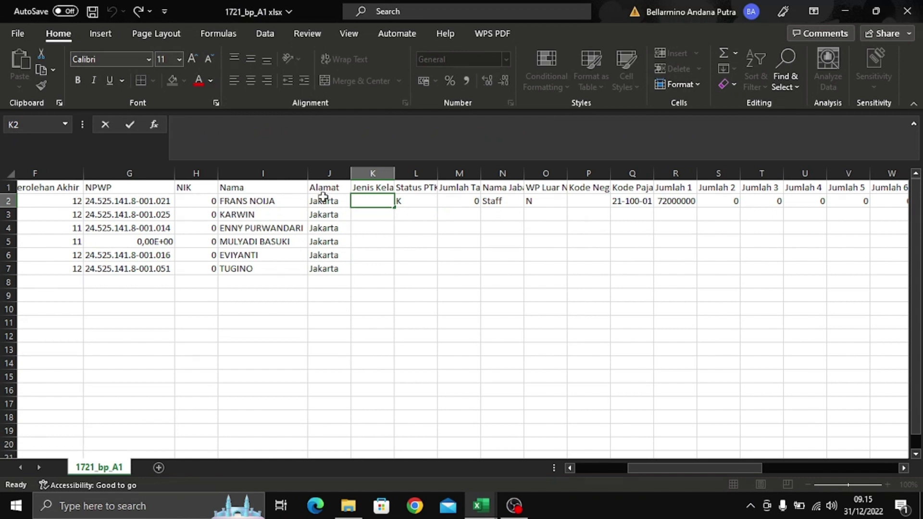
- Paste J2's lookup into K2 with column index 3 so it returns Laki-laki
left_click(323, 198)
key("ctrl+c")
left_click(374, 203)
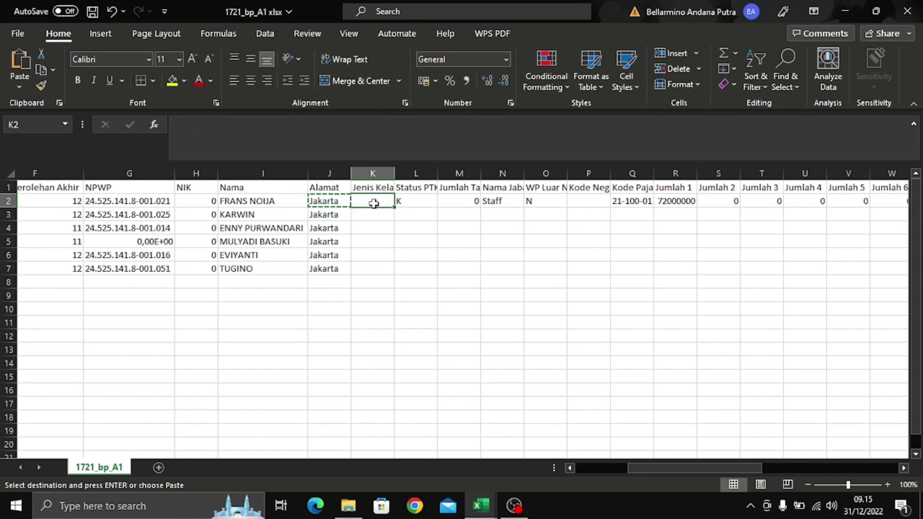
key("ctrl+v")
left_click(514, 125)
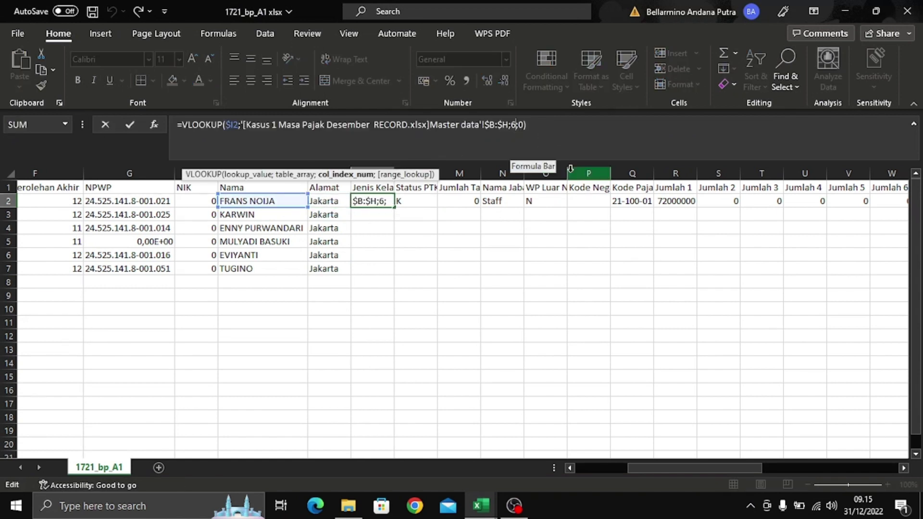
key("BackSpace")
type("3")
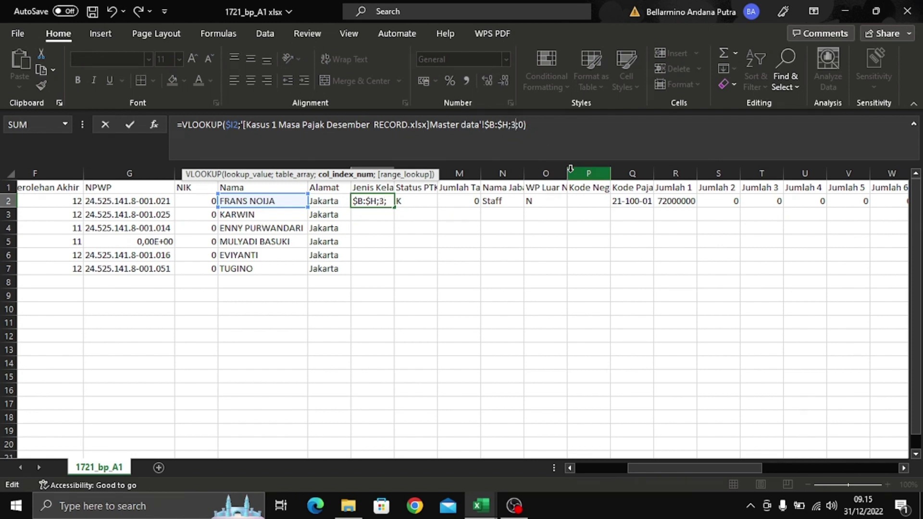
key("Return")
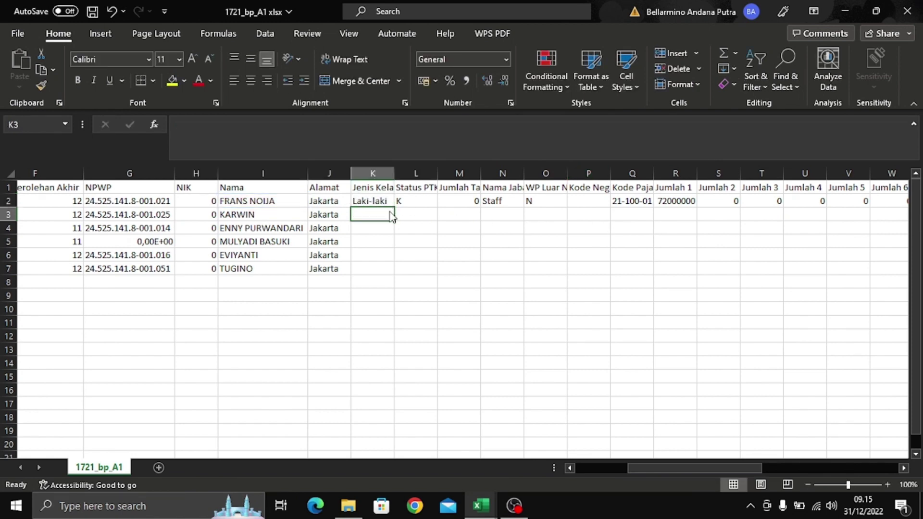
- Confirm on the Master data sheet that Jenis Kelamin is column 3
key("alt+Tab")
left_click(365, 467)
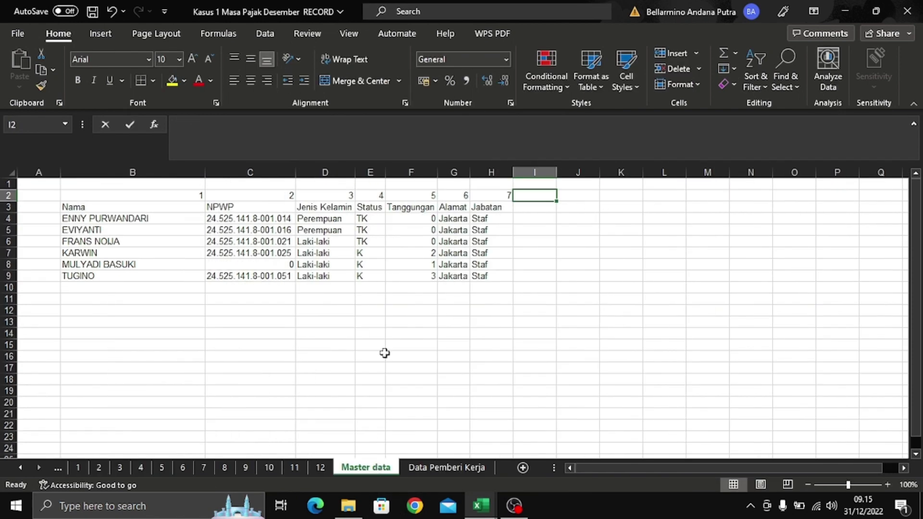
left_click(324, 193)
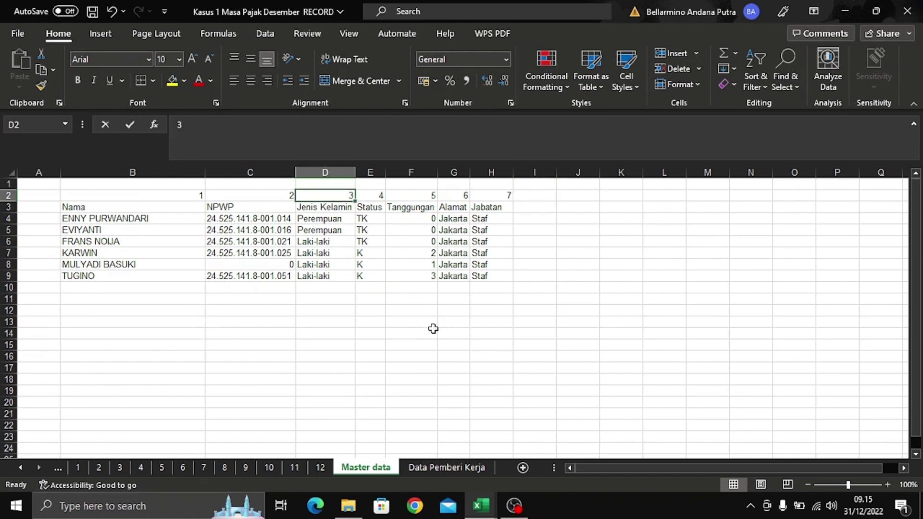
key("alt+Tab")
left_click(432, 267)
- Copy K2's gender lookup down to K7 and autofit column K
left_click(383, 199)
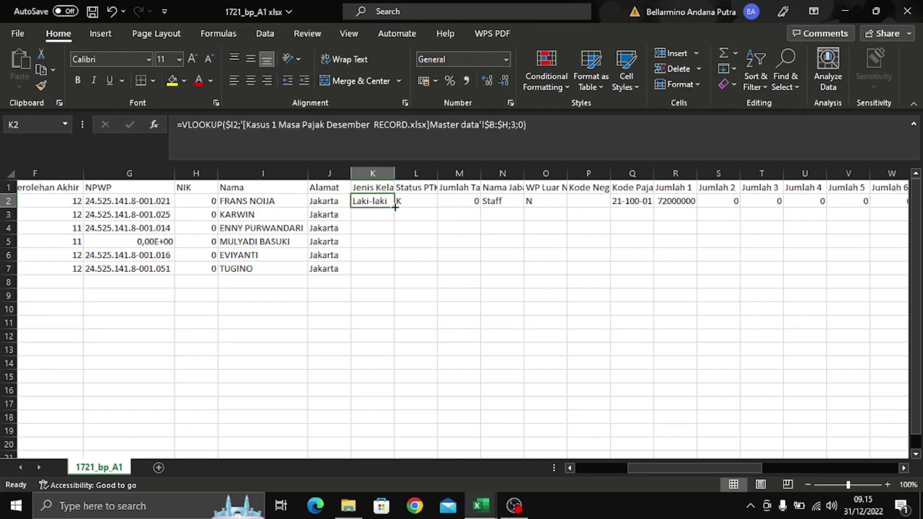
left_click_drag(395, 208, 387, 278)
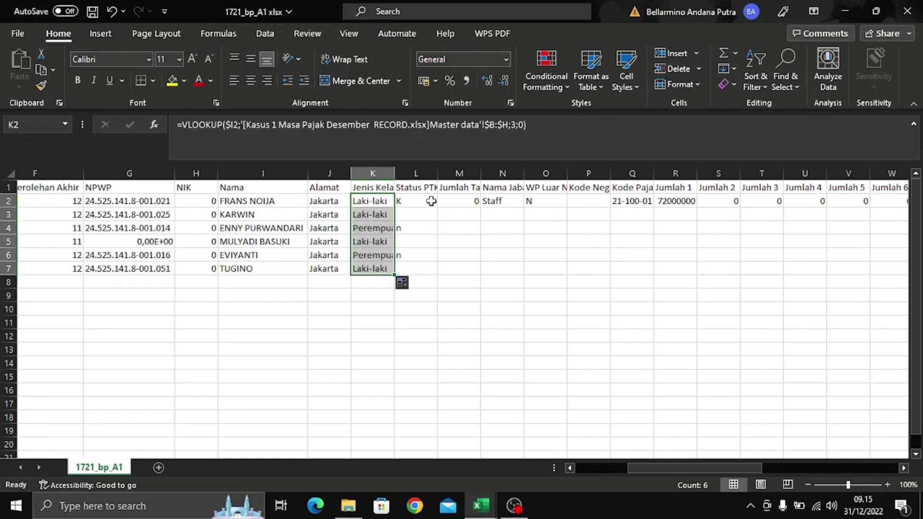
double_click(394, 174)
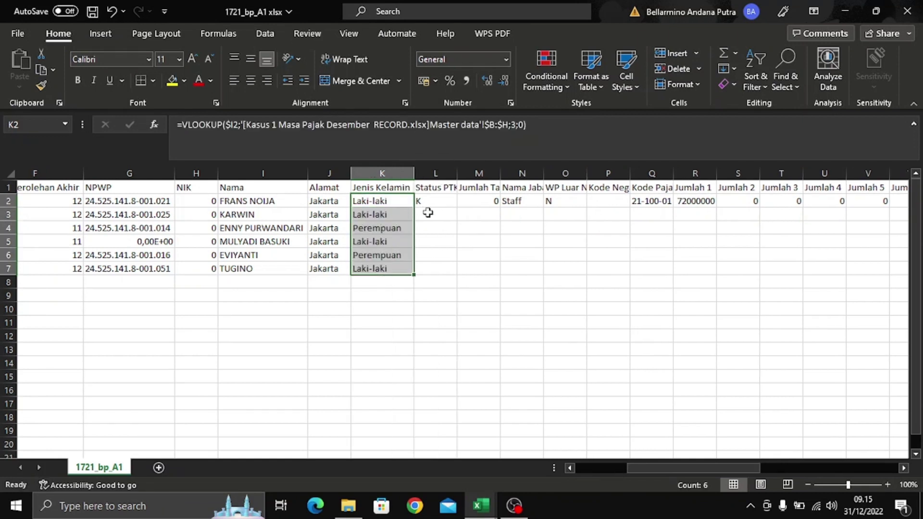
left_click(435, 201)
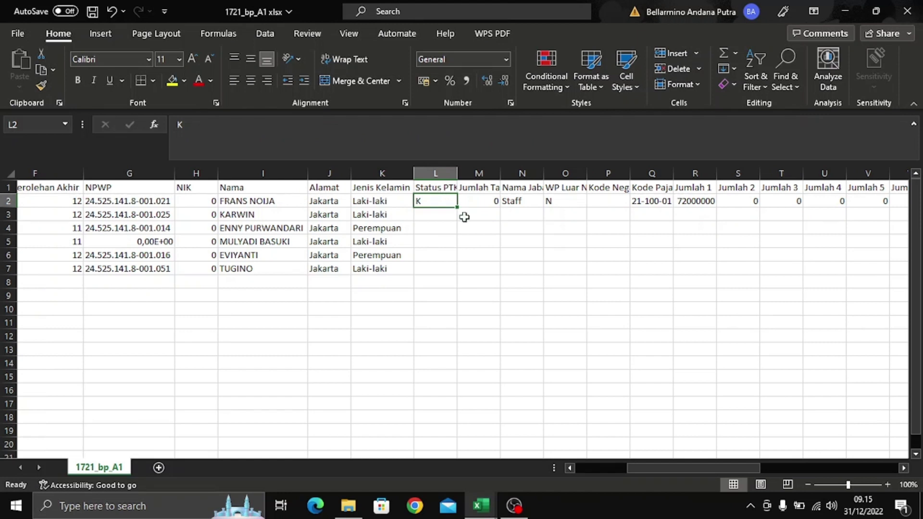
- Widen column L to fit Status PTKP and check Master data's column layout
double_click(457, 174)
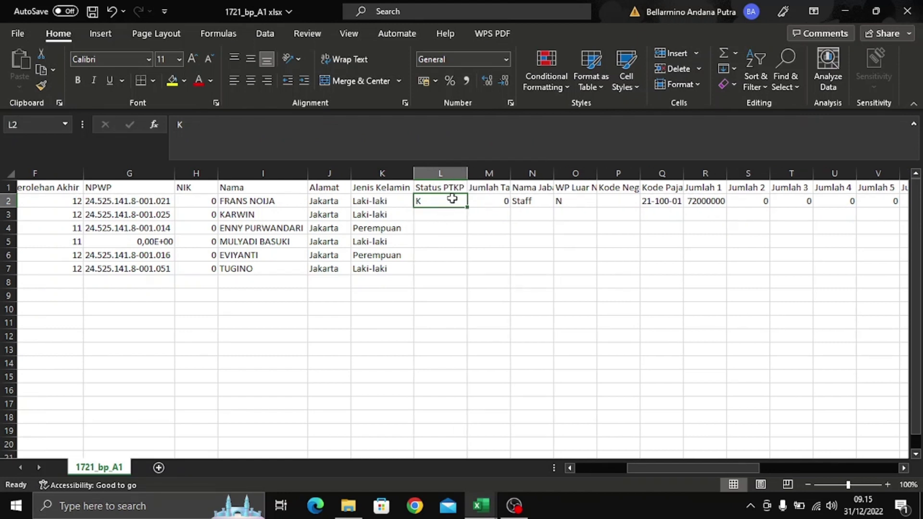
key("alt+Tab")
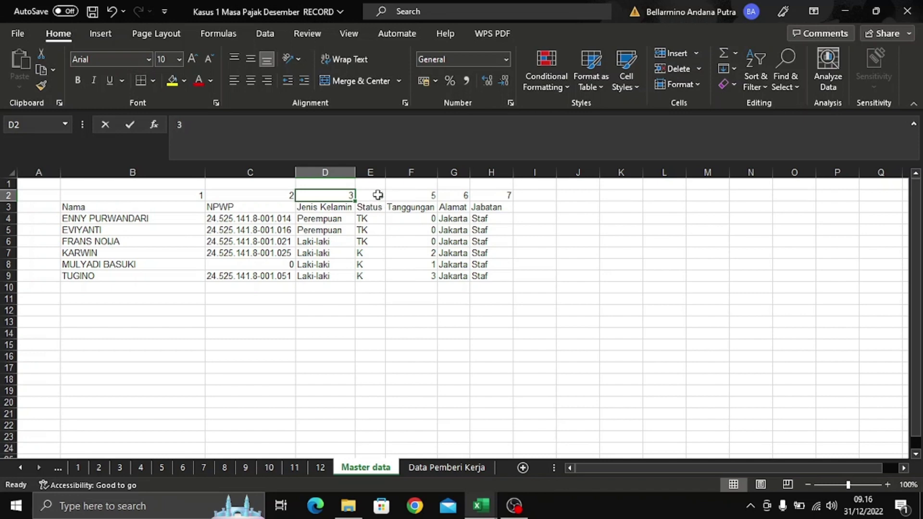
key("alt+Tab")
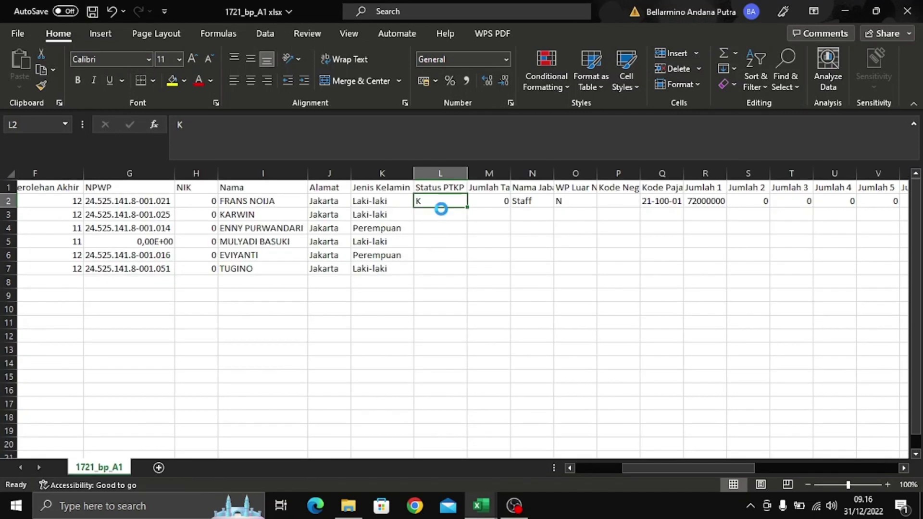
key("ctrl+c")
key("Escape")
- Paste K2's lookup into L2 with column index 4, returning TK
left_click(403, 201)
key("ctrl+c")
left_click(451, 202)
key("ctrl+v")
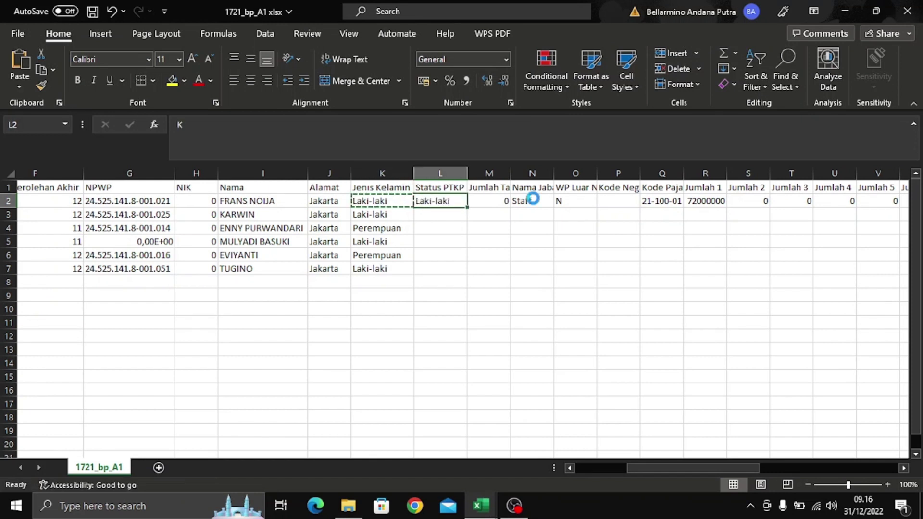
left_click(518, 129)
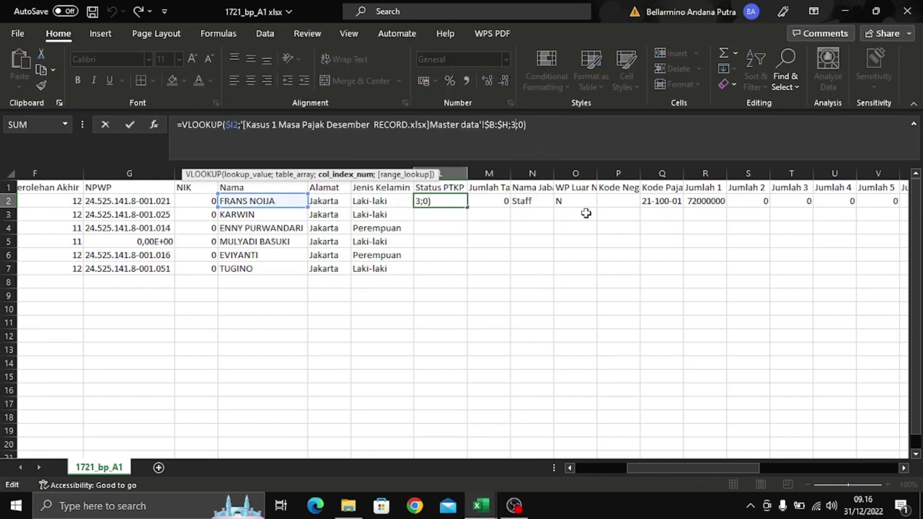
key("BackSpace")
type("4")
key("Return")
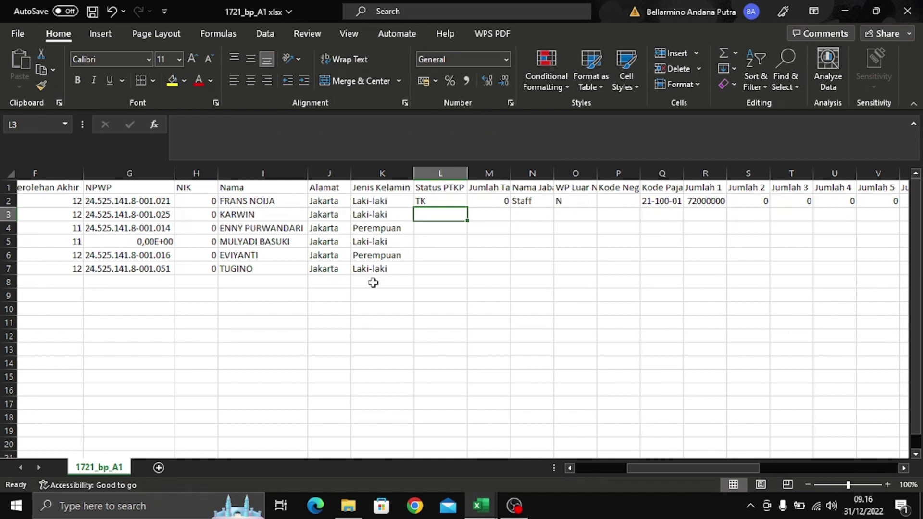
- Fill L2's Status PTKP lookup down to L7
left_click(459, 203)
double_click(468, 206)
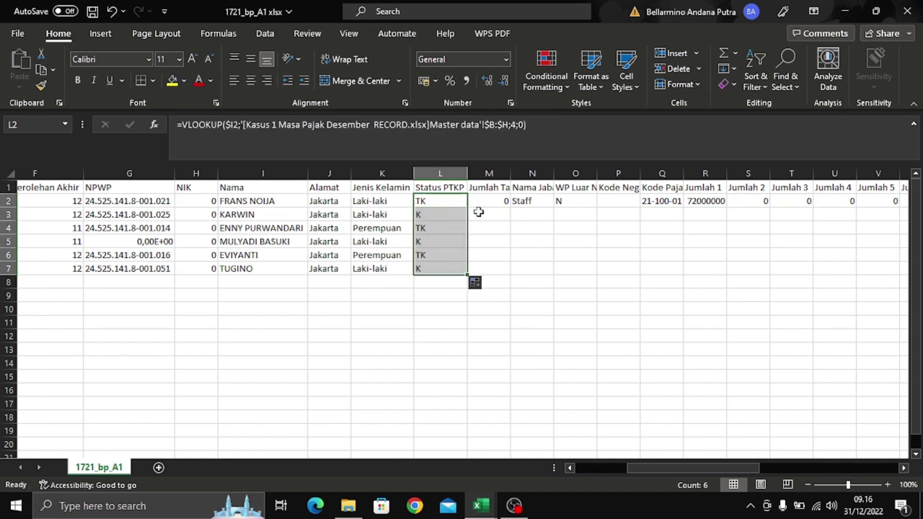
left_click(498, 226)
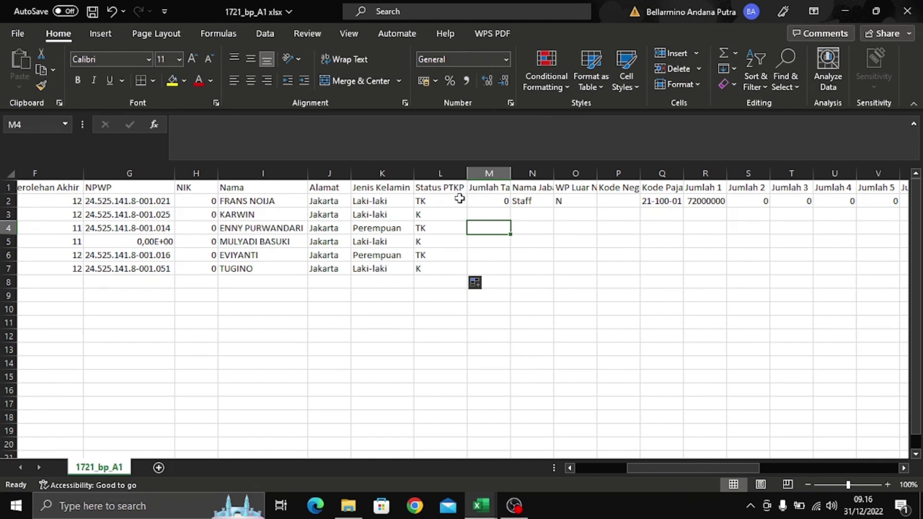
- Check column M's header and find Tanggungan's column number in Master data
left_click(497, 200)
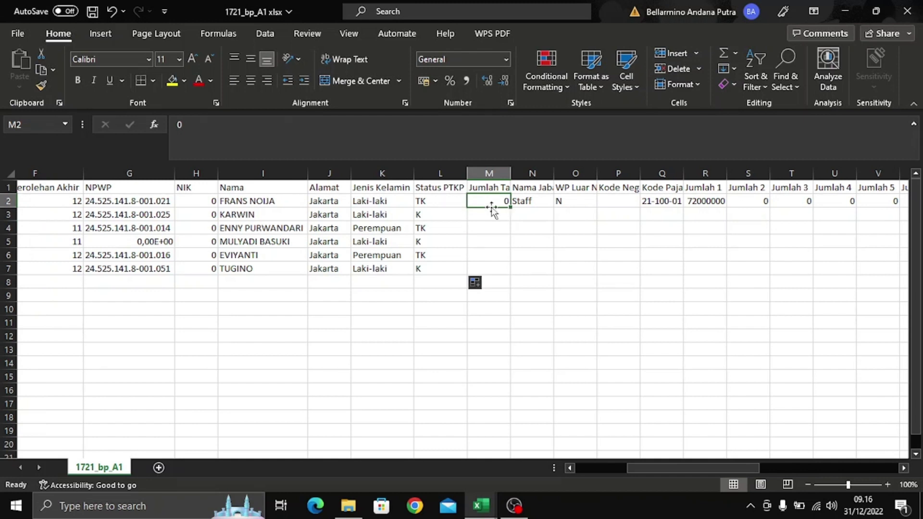
left_click(493, 182)
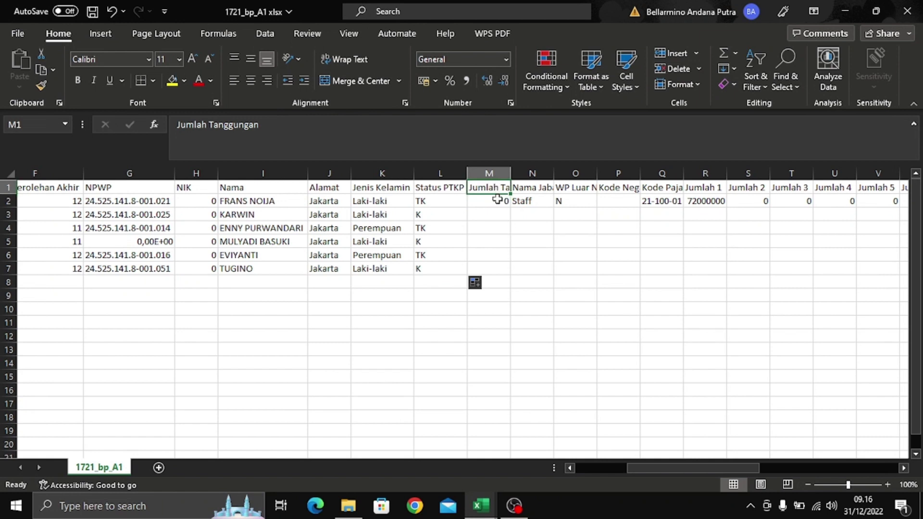
left_click(498, 201)
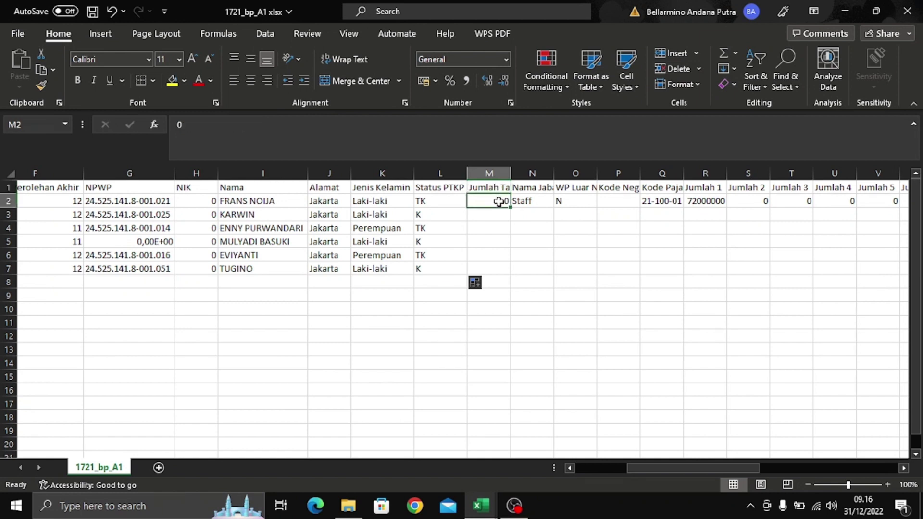
key("alt+Tab")
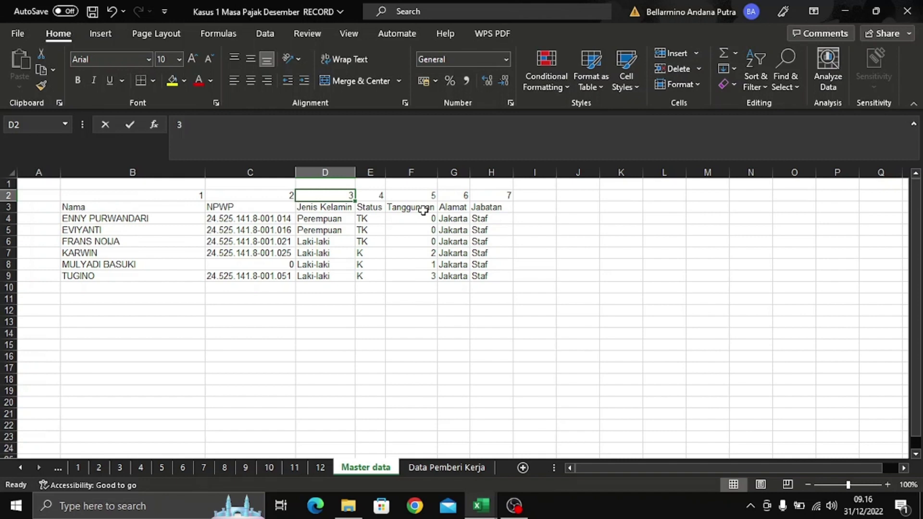
left_click(433, 193)
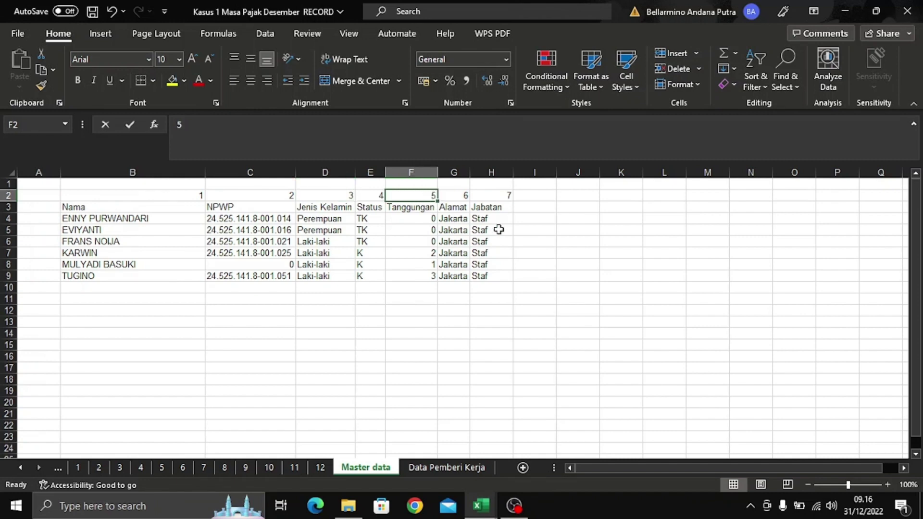
key("alt+Tab")
- Paste L2's lookup into M2 with column index 5 for dependants
left_click(446, 199)
key("ctrl+c")
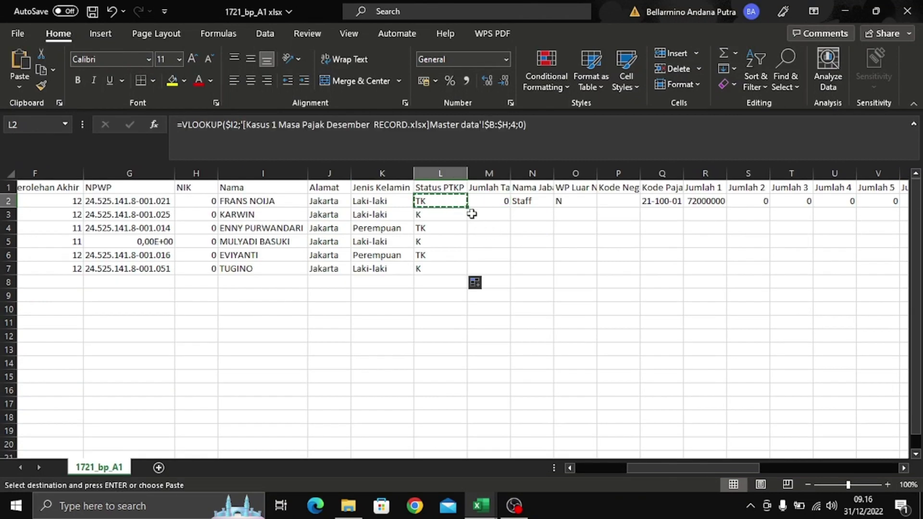
left_click(489, 204)
key("ctrl+v")
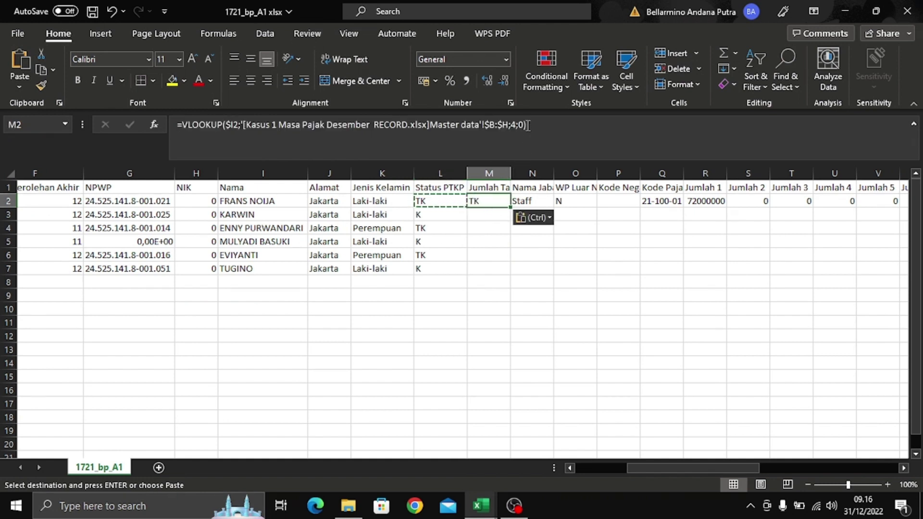
left_click(517, 126)
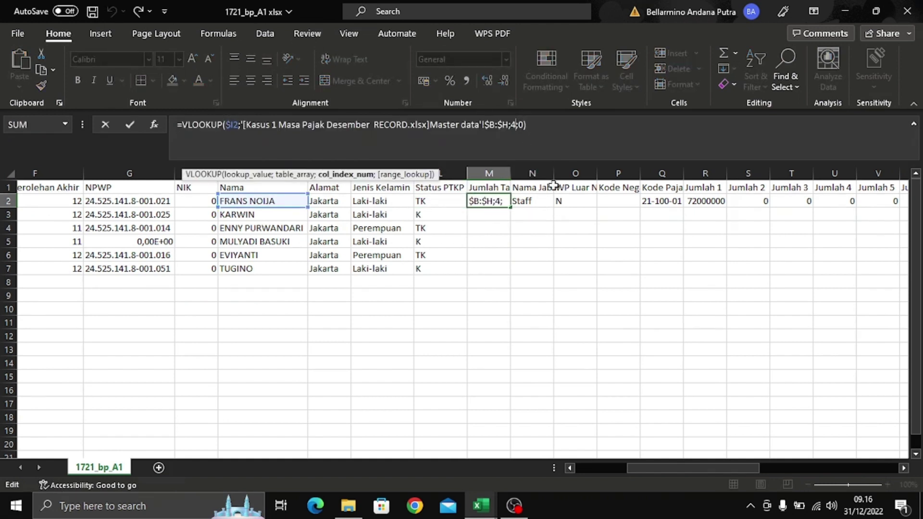
key("BackSpace")
type("5")
key("Return")
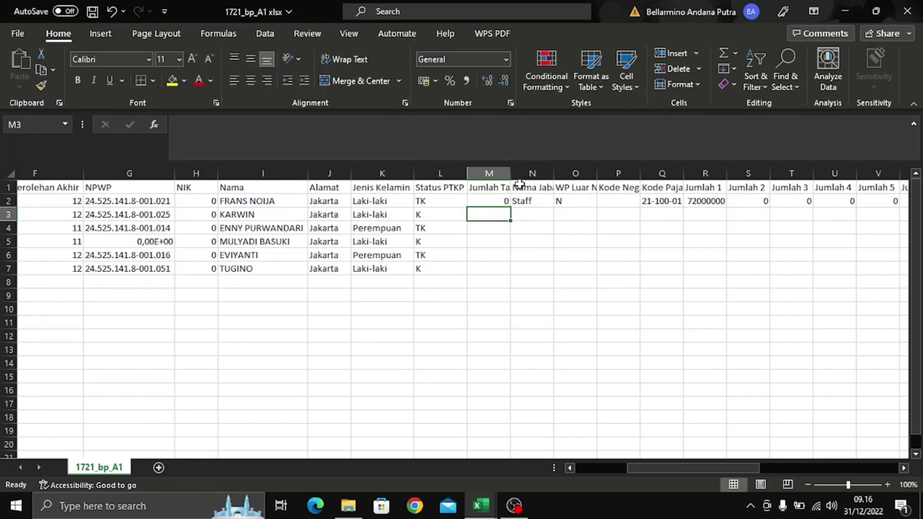
- Copy M2's lookup down to M7, giving 0, 2, 0, 1, 0, 3
left_click(504, 204)
left_click_drag(503, 204, 512, 279)
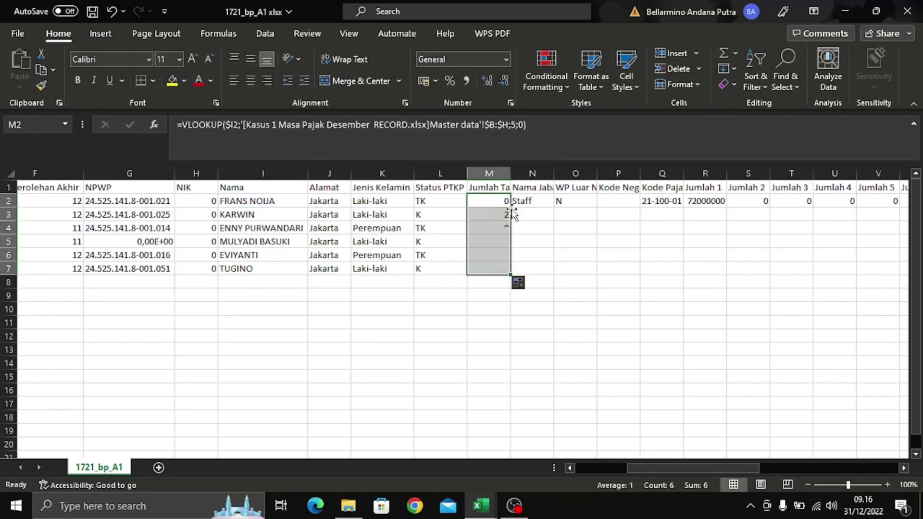
left_click(537, 241)
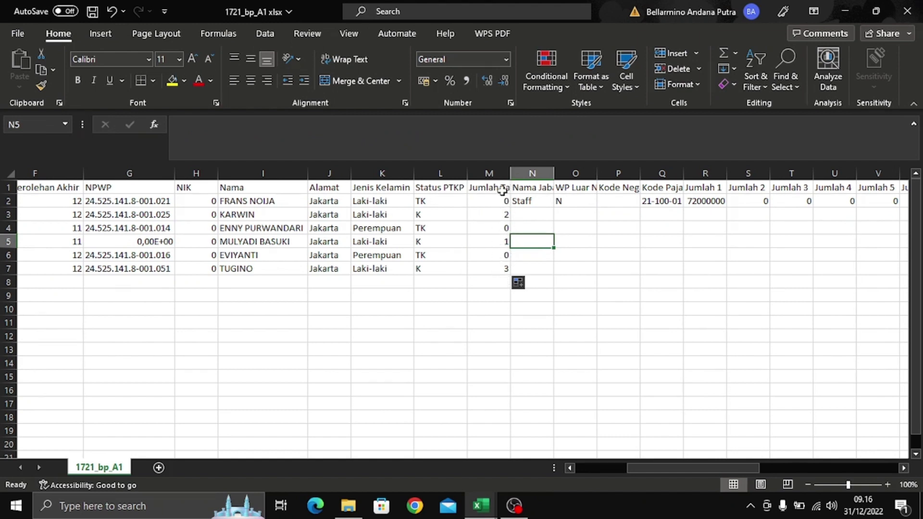
- Replace the typed Staff entry in N2 with a copy of M2's VLOOKUP formula
left_click(537, 188)
left_click(540, 201)
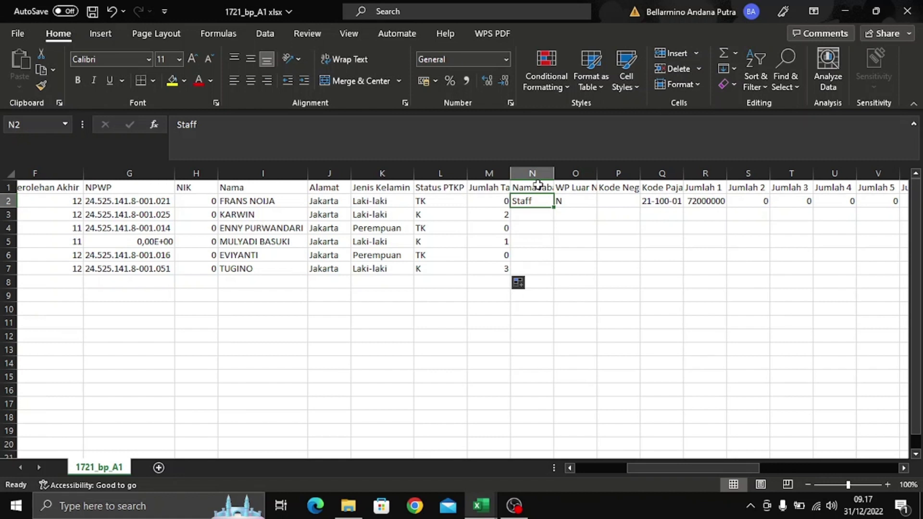
left_click(498, 202)
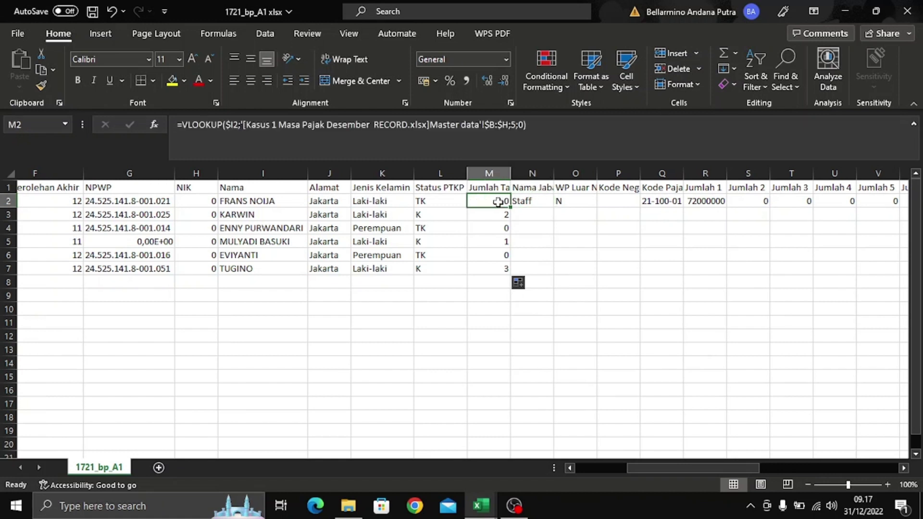
key("ctrl+c")
left_click(531, 201)
key("ctrl+v")
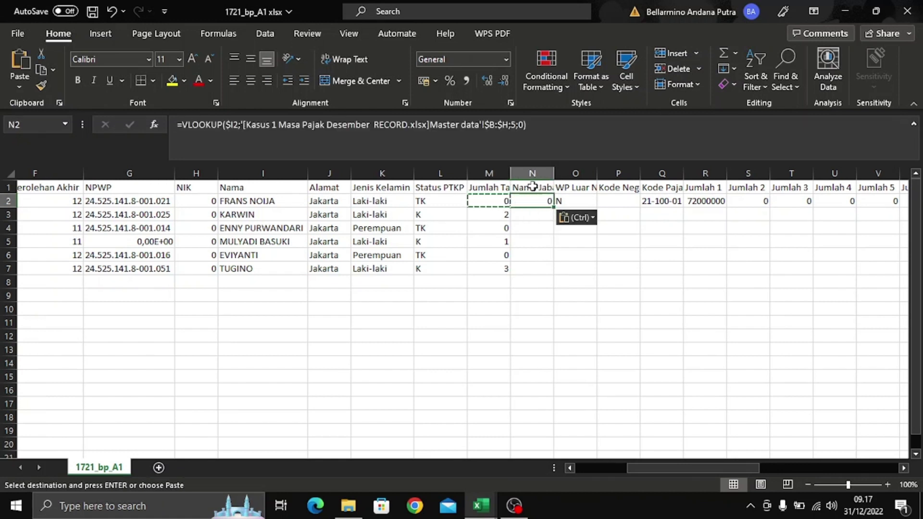
- Change N2's VLOOKUP column index to 7 after checking the Master data columns
double_click(532, 201)
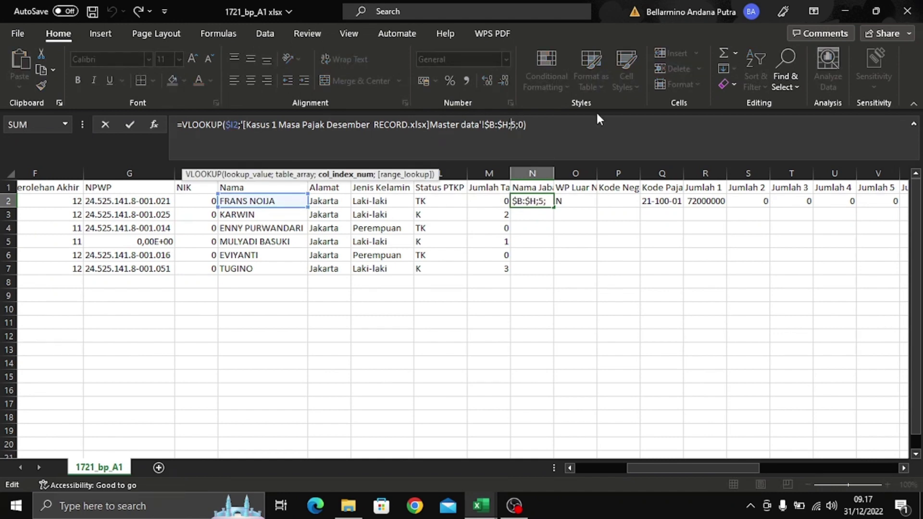
key("ctrl+Tab")
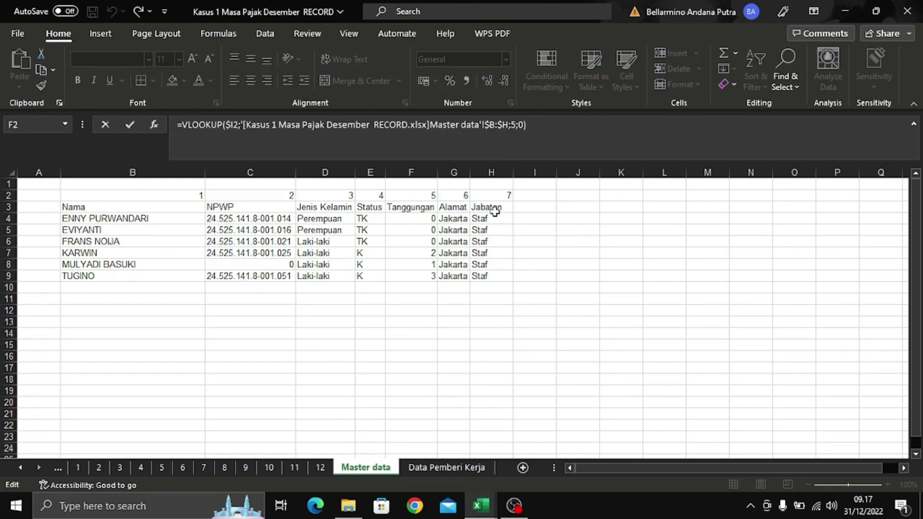
left_click(517, 124)
key("BackSpace")
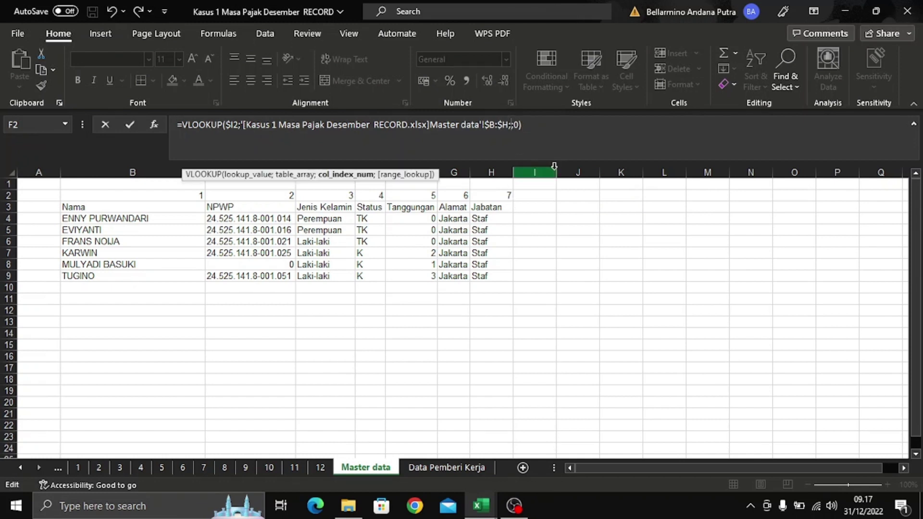
key("Return")
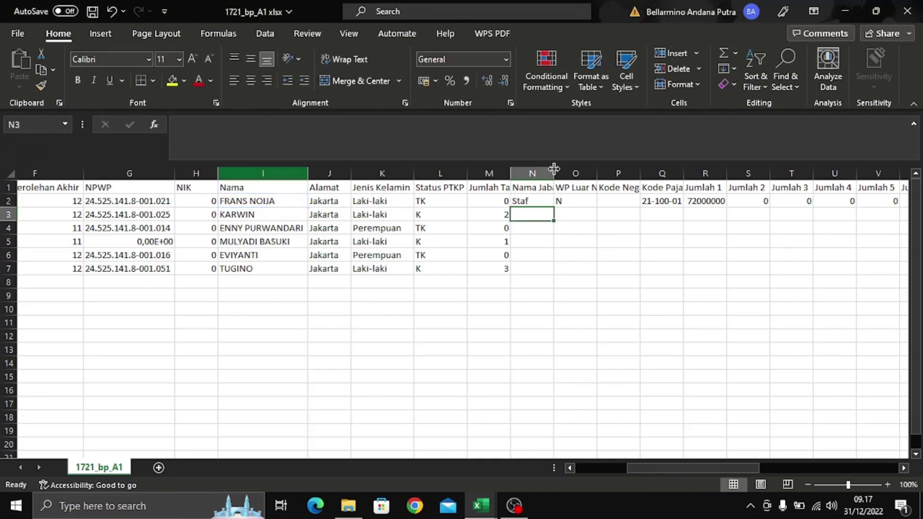
- Fill N2's Jabatan lookup down to row 7 so all six show Staf
left_click(550, 201)
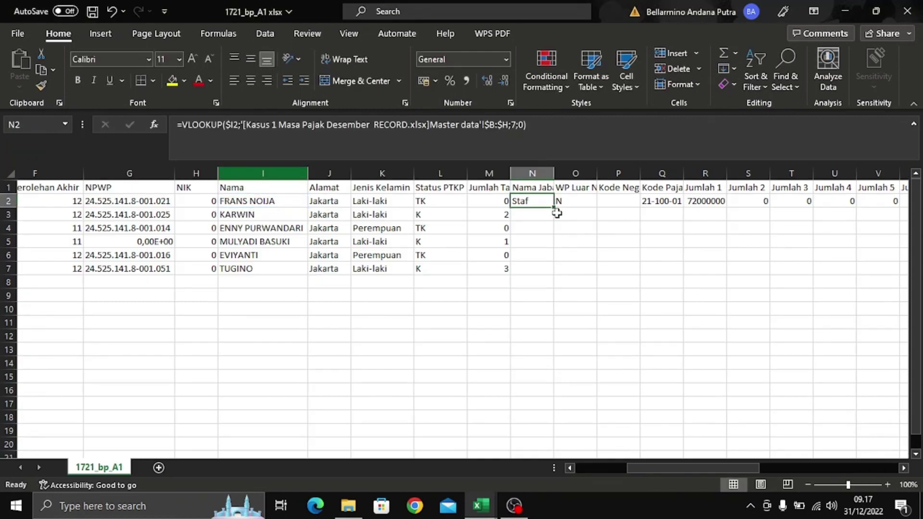
double_click(554, 206)
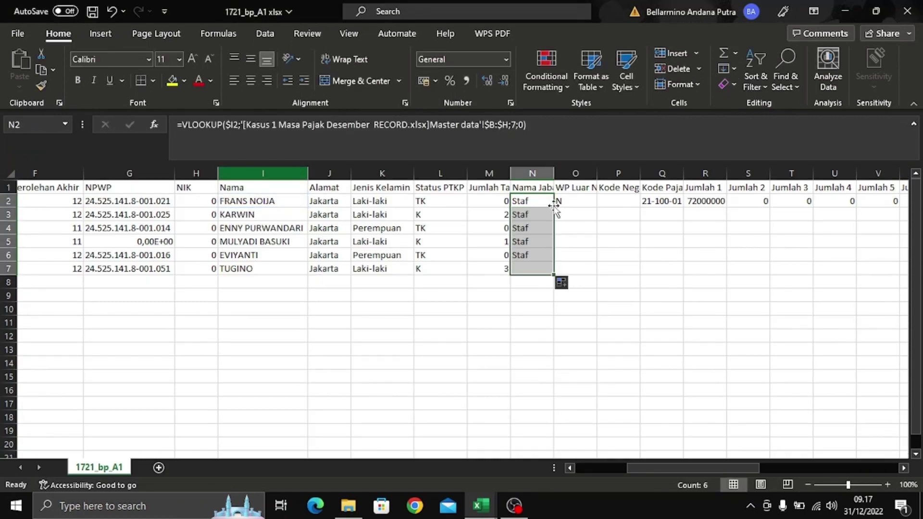
left_click(583, 241)
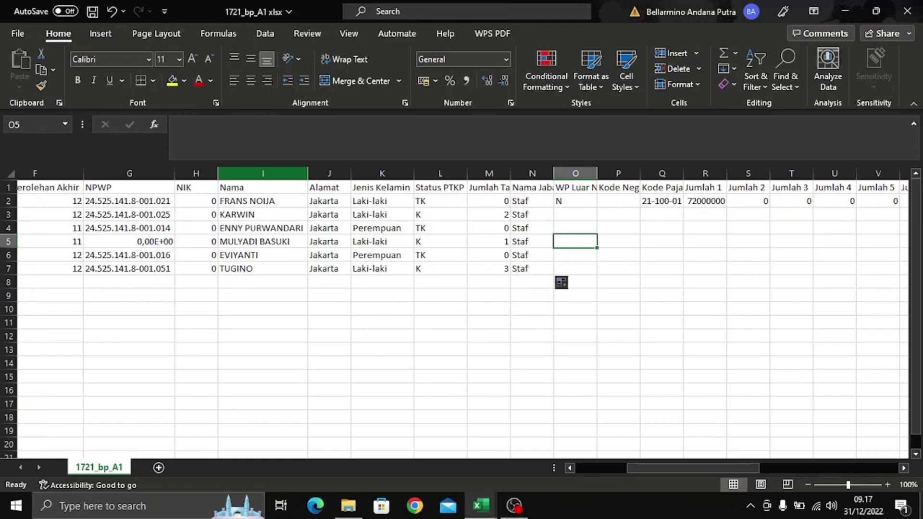
- Scroll right to WP Luar Negeri and cancel the accidental move of O1
mouse_move(743, 468)
left_mouse_down()
mouse_move(692, 467)
mouse_move(760, 474)
left_mouse_up()
left_click(457, 200)
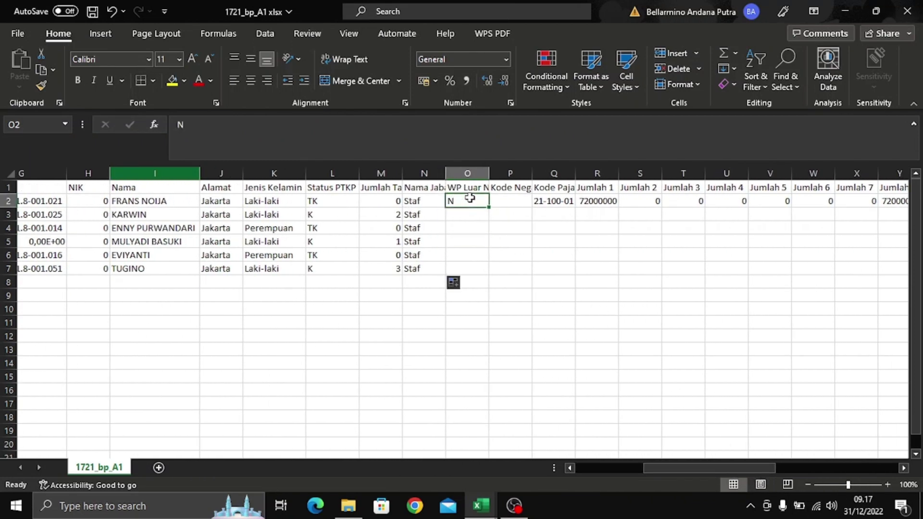
left_click(470, 175)
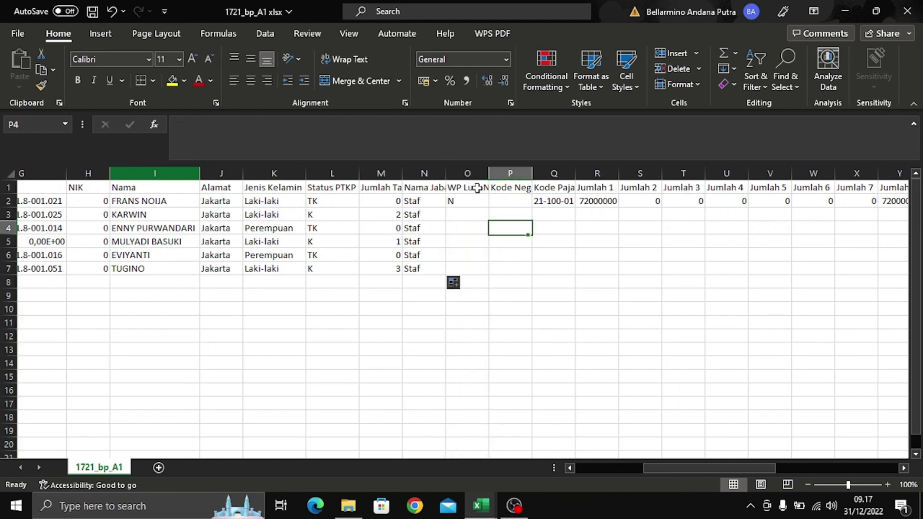
left_click(468, 188)
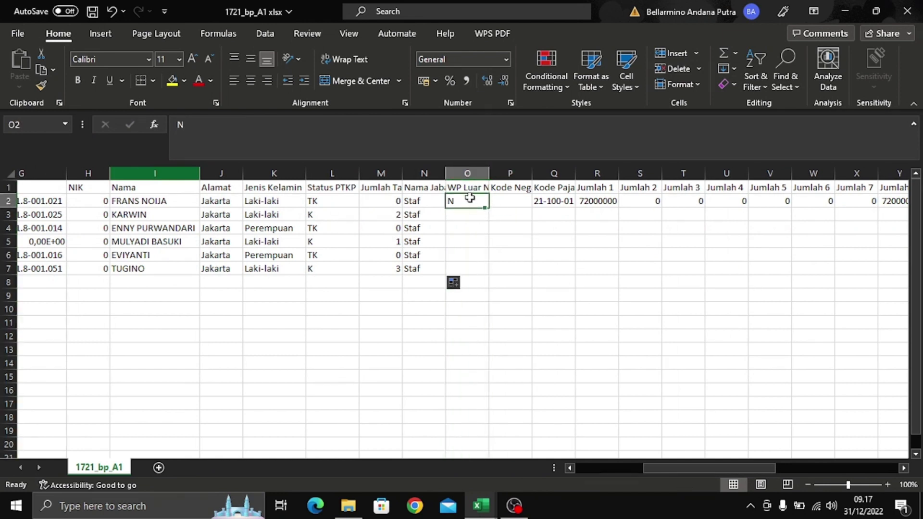
left_click_drag(473, 196, 474, 193)
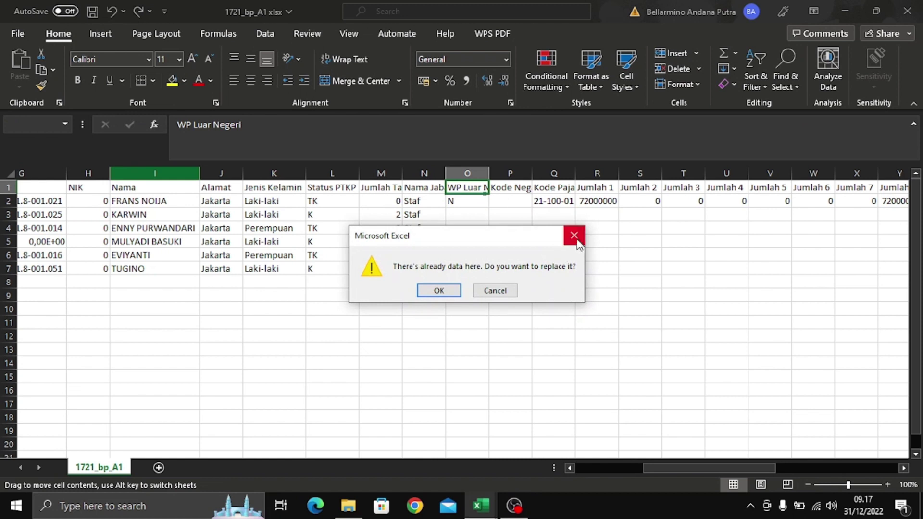
left_click(574, 235)
- Fill the N value in O2 down through O7 for all six employees
left_click(473, 192)
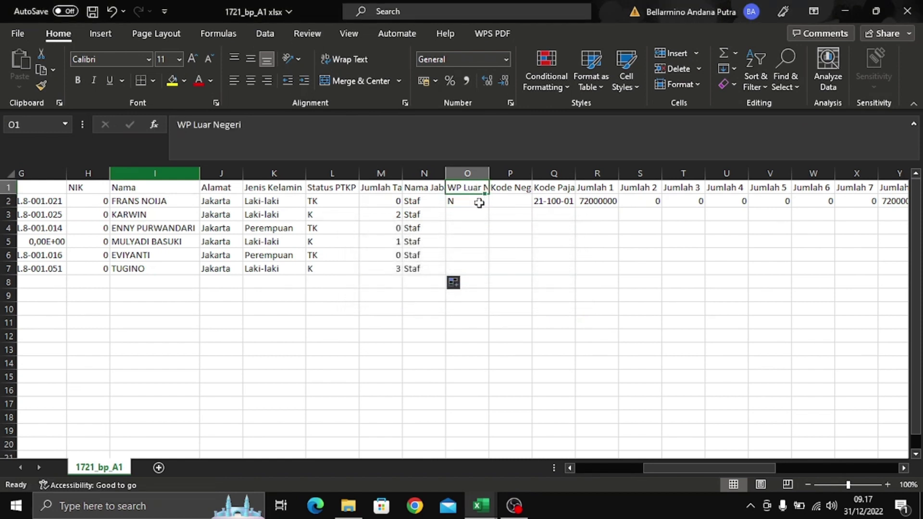
left_click(477, 199)
left_click(509, 236)
left_click(482, 202)
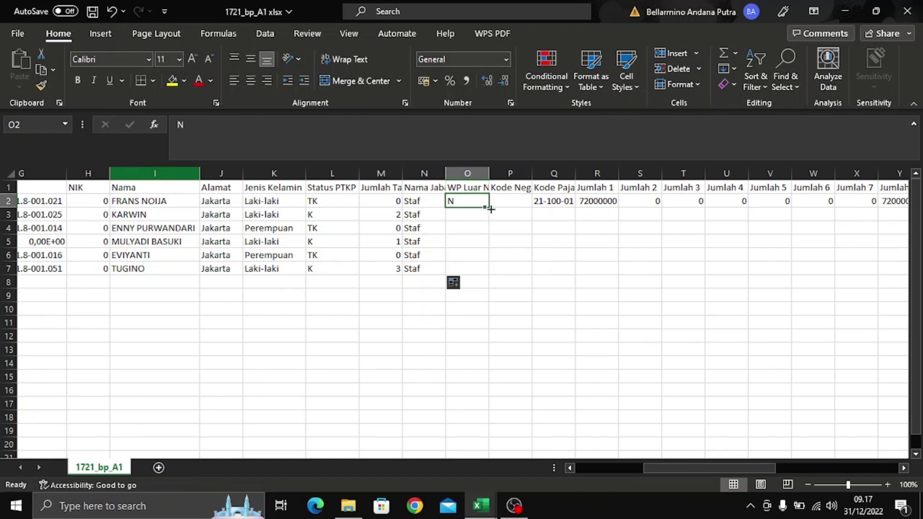
left_click(491, 210)
left_click(483, 204)
left_click_drag(484, 206, 497, 280)
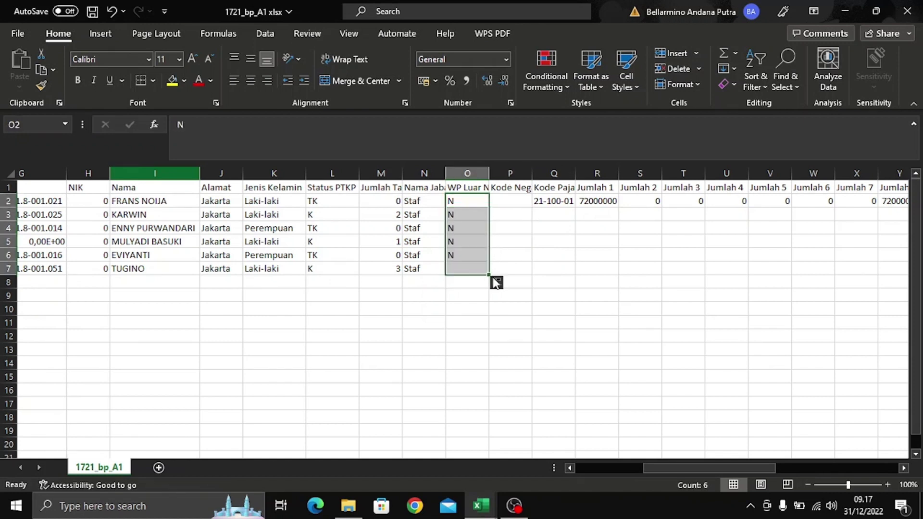
left_click(513, 245)
left_click(499, 207)
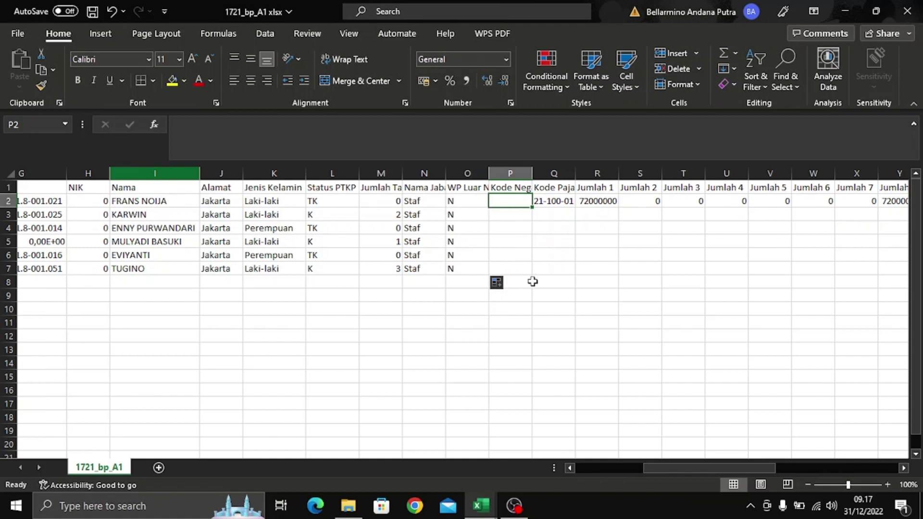
- Widen column Q so the tax code 21-100-01 fits
left_click(562, 202)
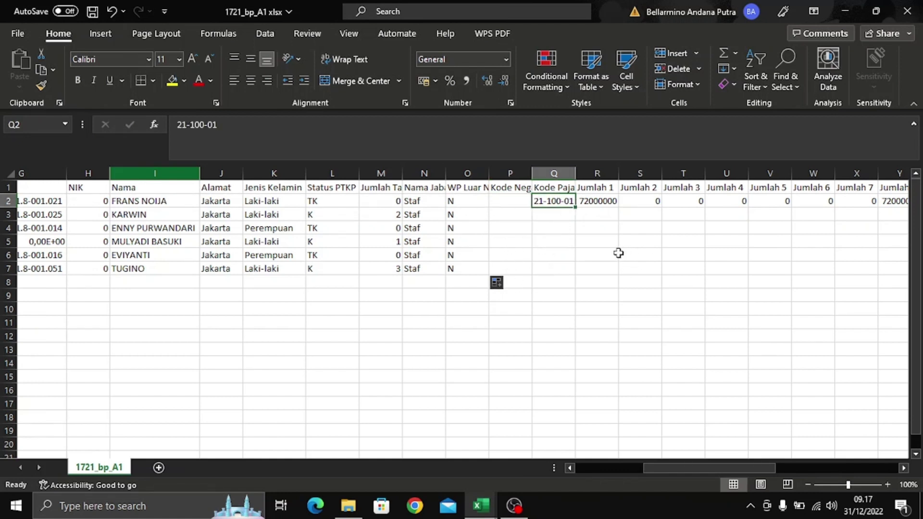
left_click_drag(577, 172, 583, 172)
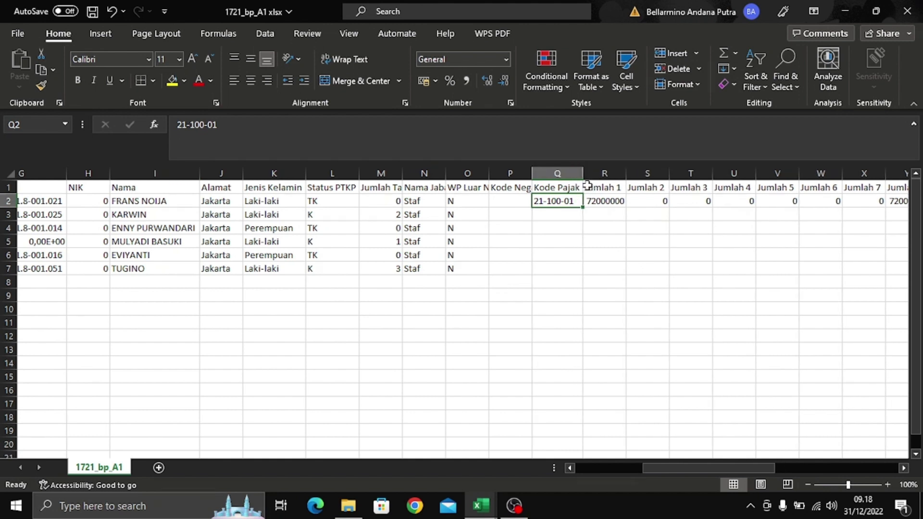
left_click(591, 240)
left_click(567, 201)
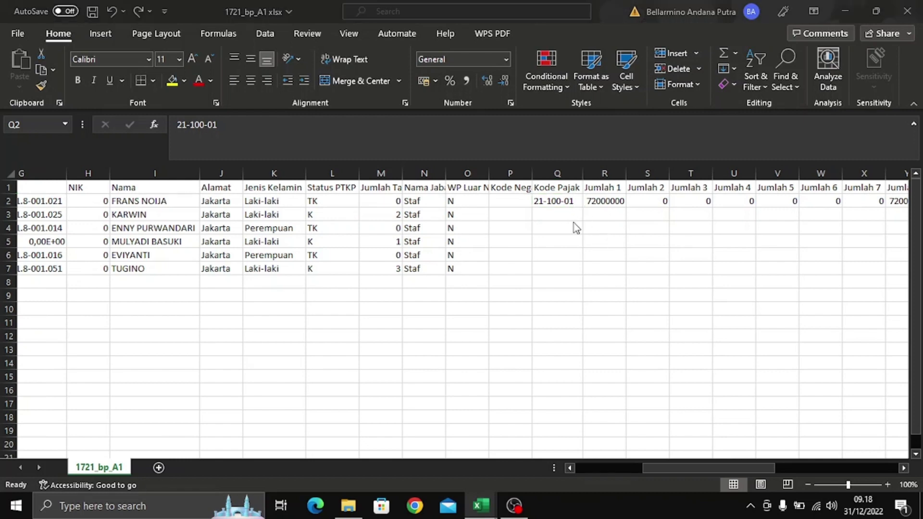
- Copy the tax code 21-100-01 from Q2 into Q3 through Q7
key("super")
key("Escape")
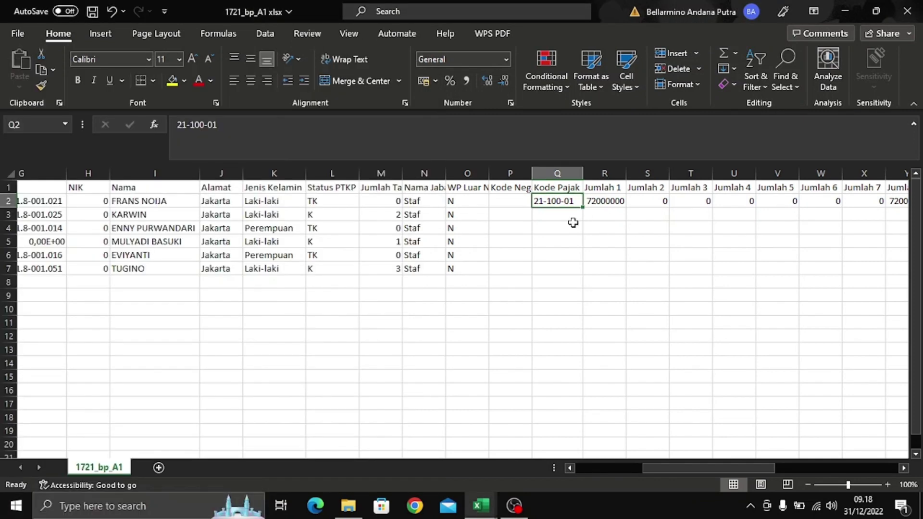
key("ctrl+c")
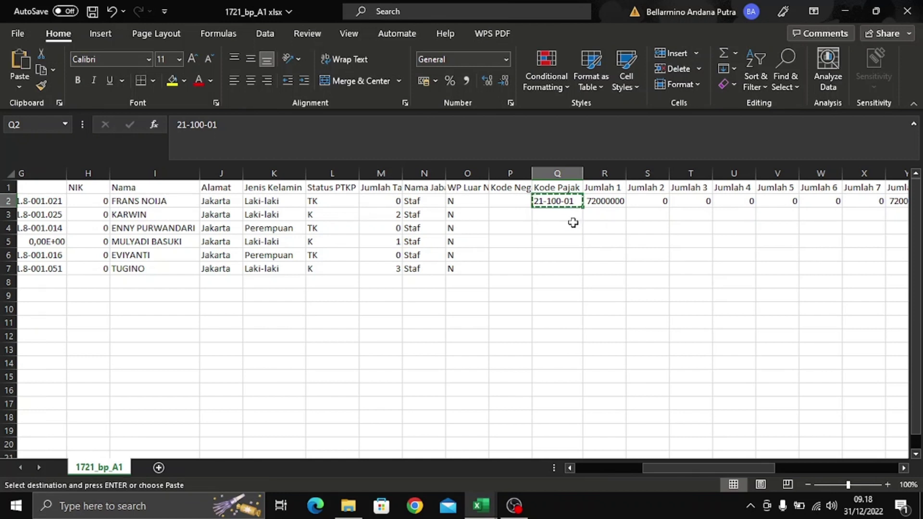
key("shift+Down")
key("shift+Down")
key("shift+Down")
key("shift+Down")
key("shift+Down")
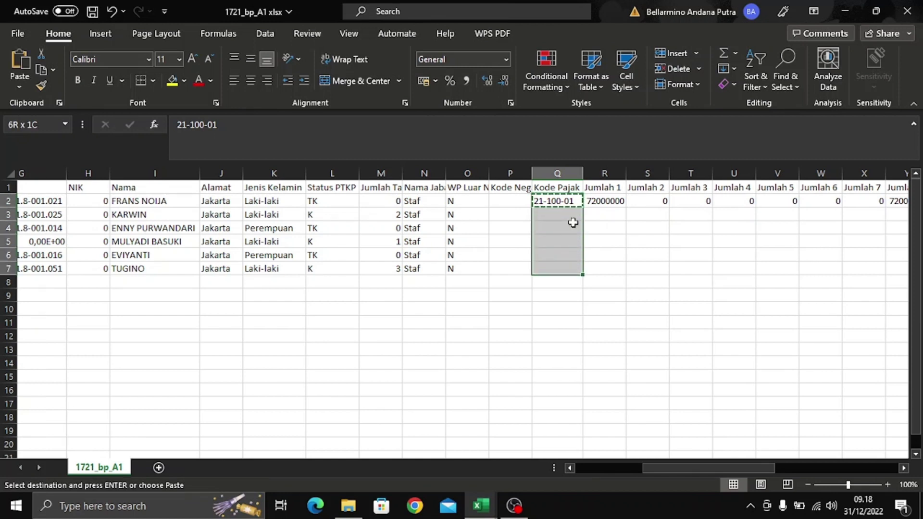
key("ctrl+v")
key("Escape")
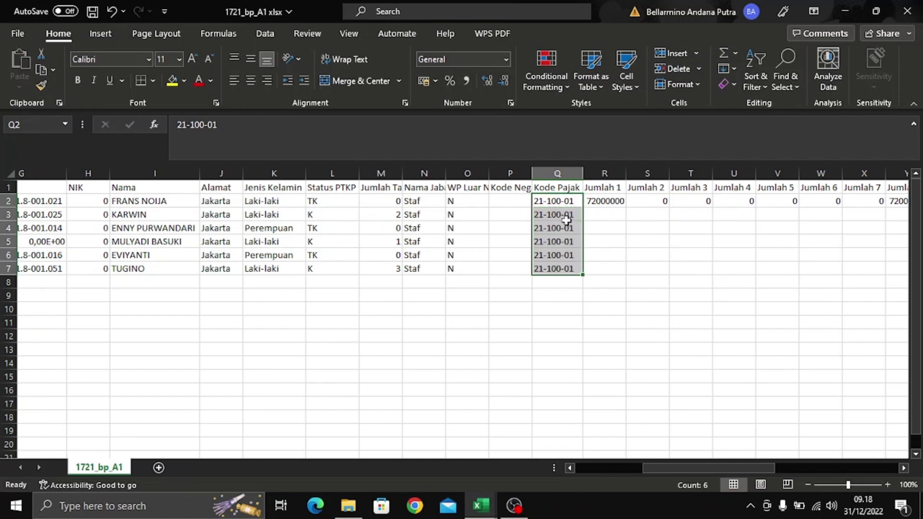
left_click(634, 255)
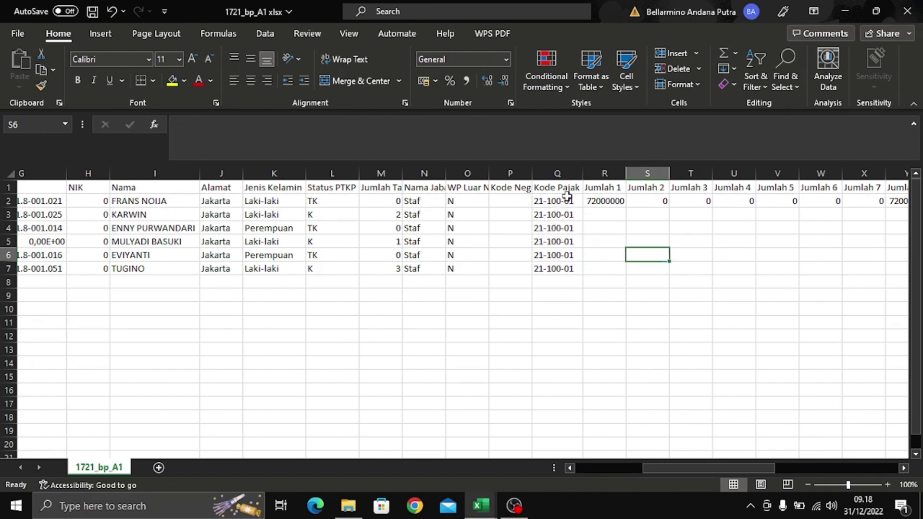
left_click(604, 202)
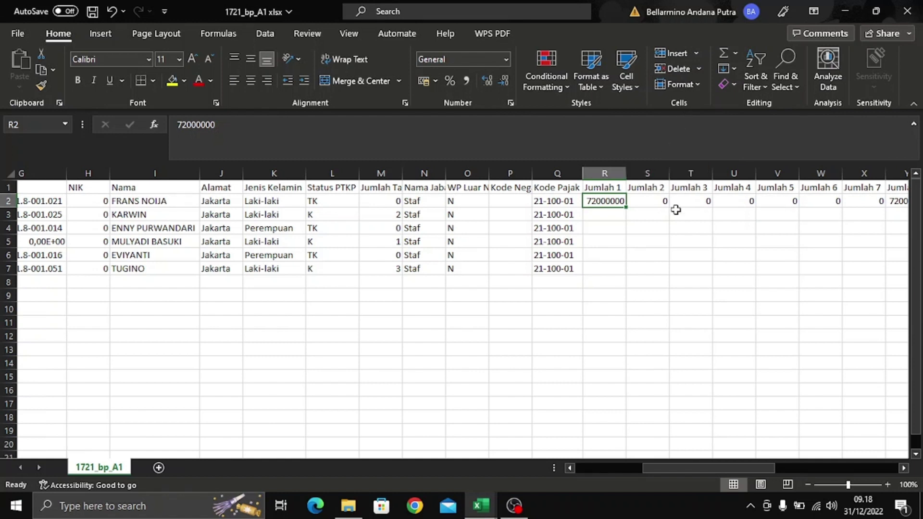
- Begin R2's formula as =VLOOKUP(I2; and switch to the Kasus 1 Masa Pajak Desember RECORD workbook
type("=")
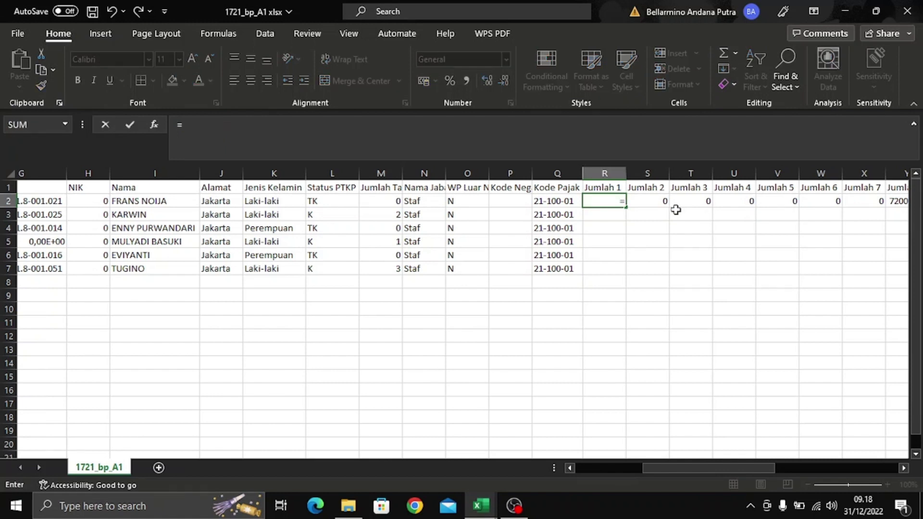
type("vl")
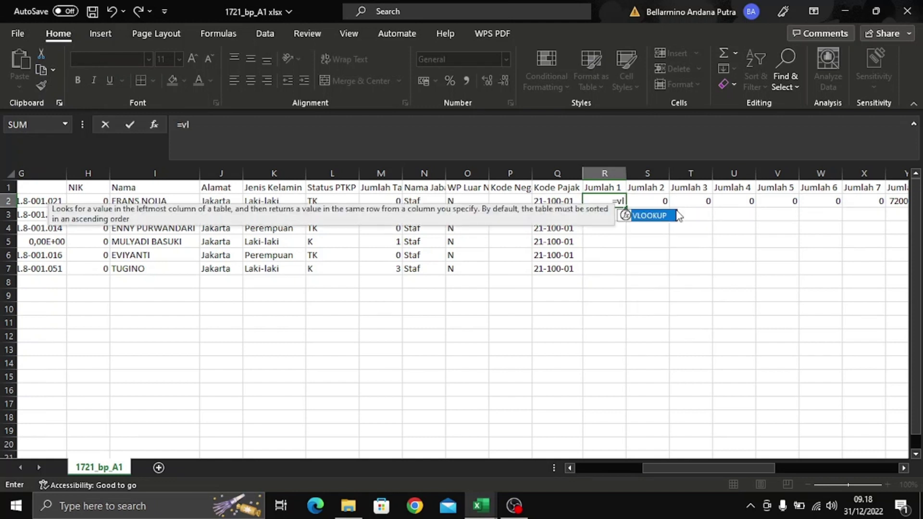
type("ookup")
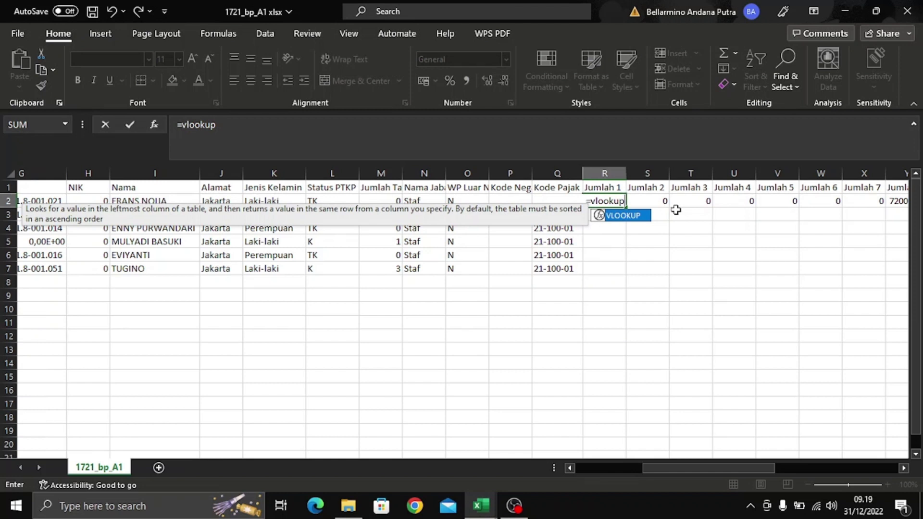
type("(")
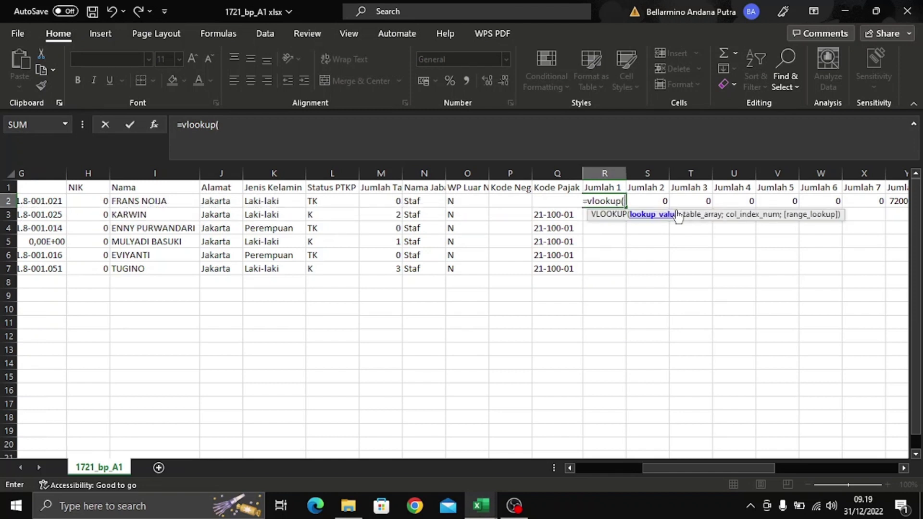
type("i2")
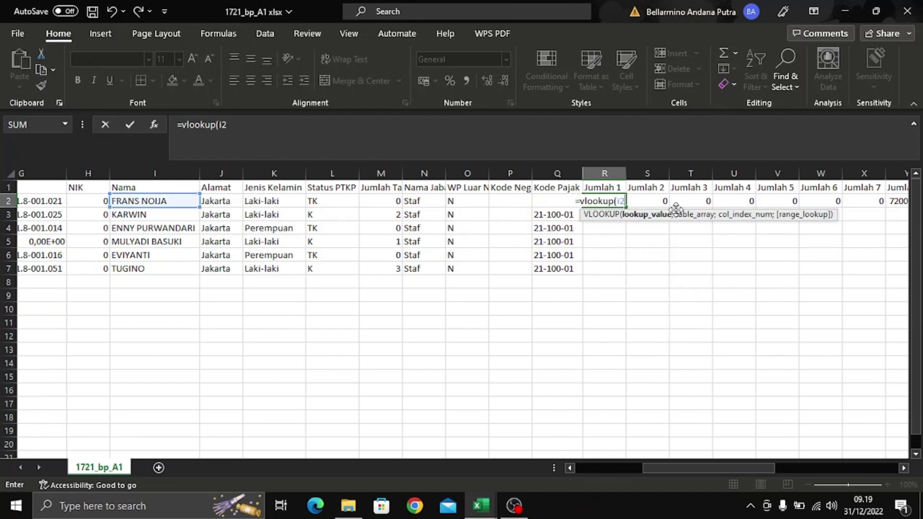
key("BackSpace")
key("BackSpace")
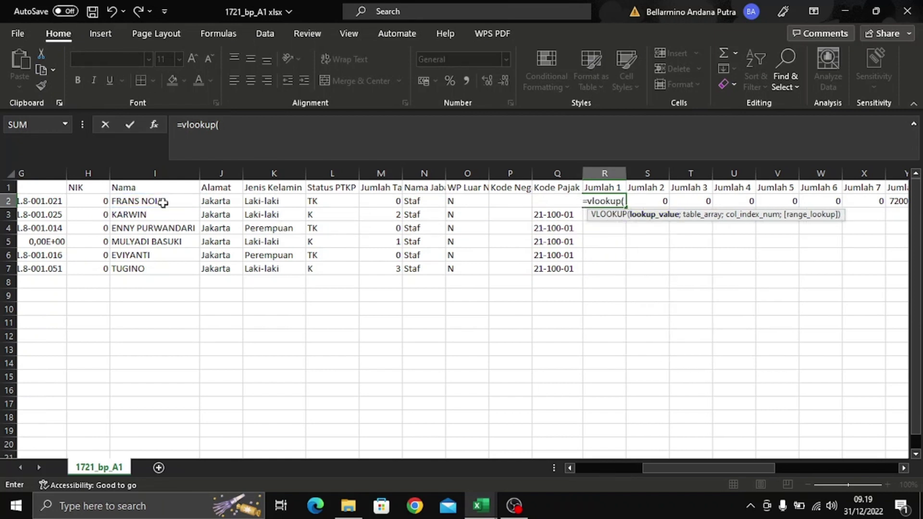
left_click(163, 203)
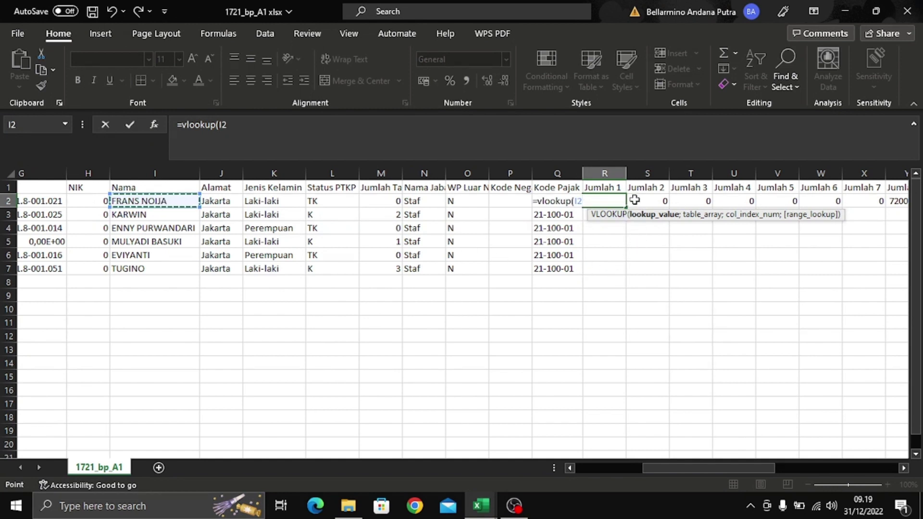
type(";")
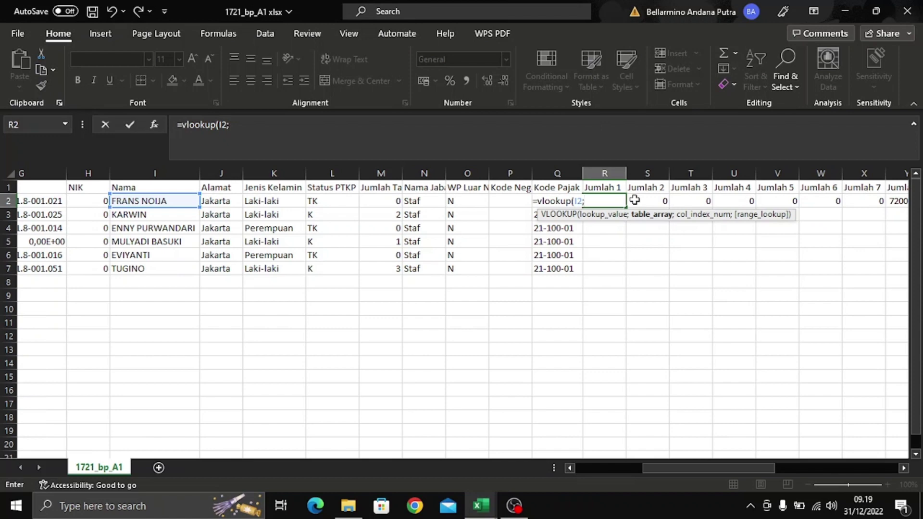
key("ctrl+Tab")
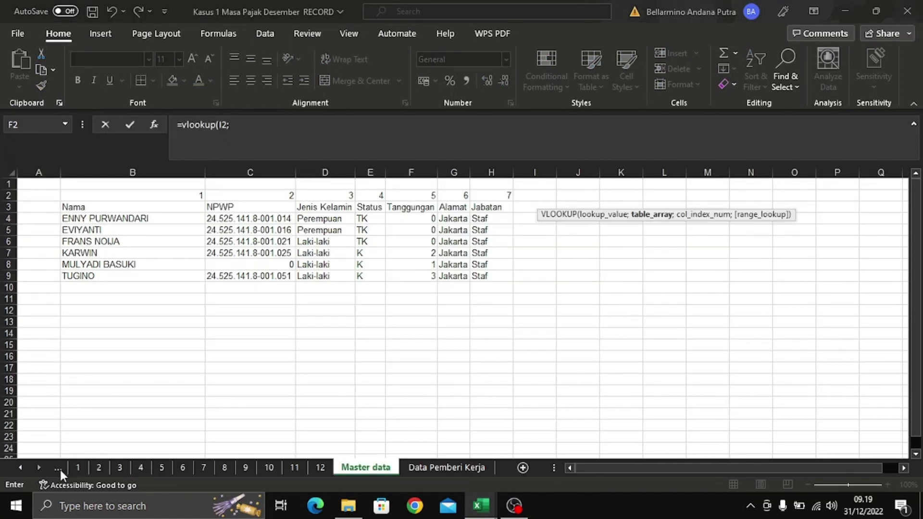
- Select columns A to L of the PENGHASILAN sheet as the lookup range
left_click(59, 468)
left_click(59, 468)
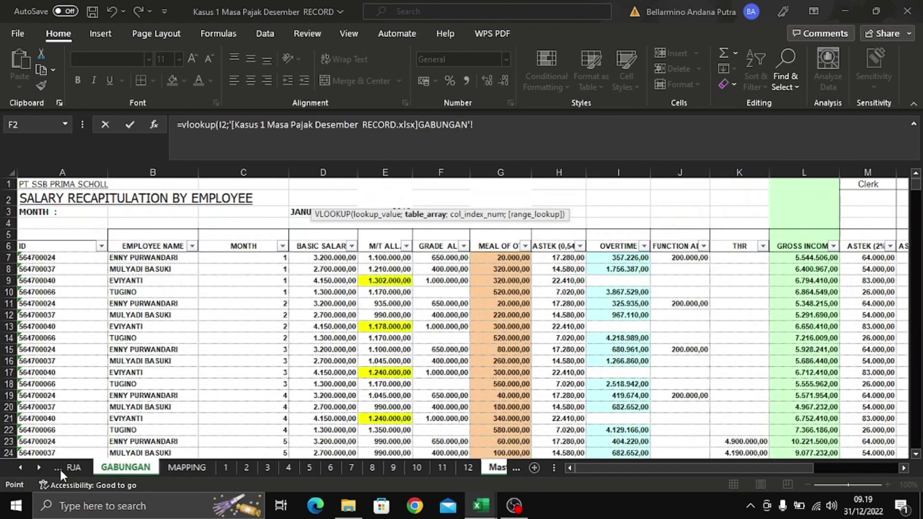
left_click(59, 468)
left_click(60, 468)
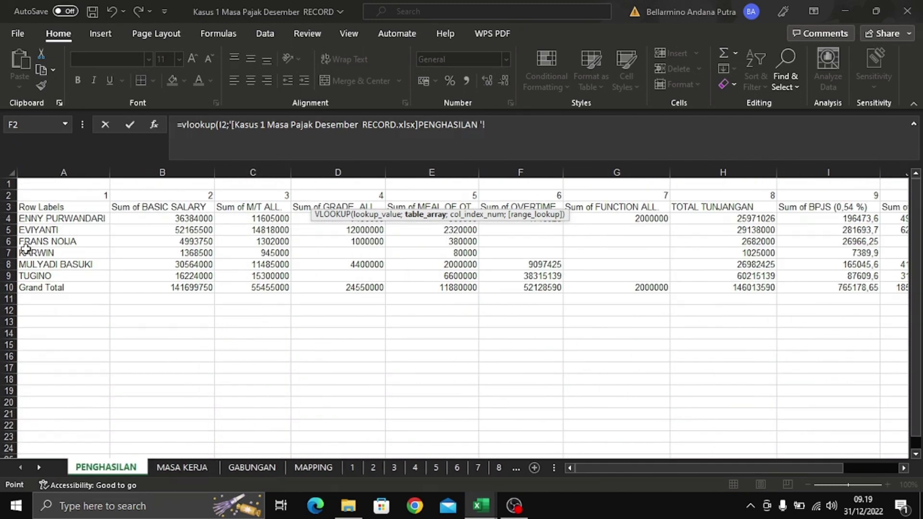
left_click(125, 169)
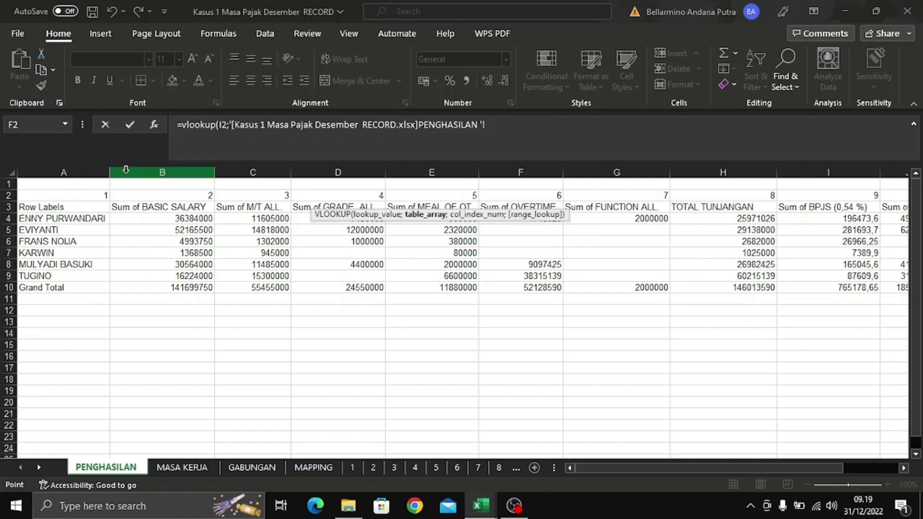
left_click(88, 167)
left_click_drag(87, 173, 444, 167)
- Finish the VLOOKUP with column 2 and exact match, so R2 returns 4993750
left_click_drag(675, 168, 793, 393)
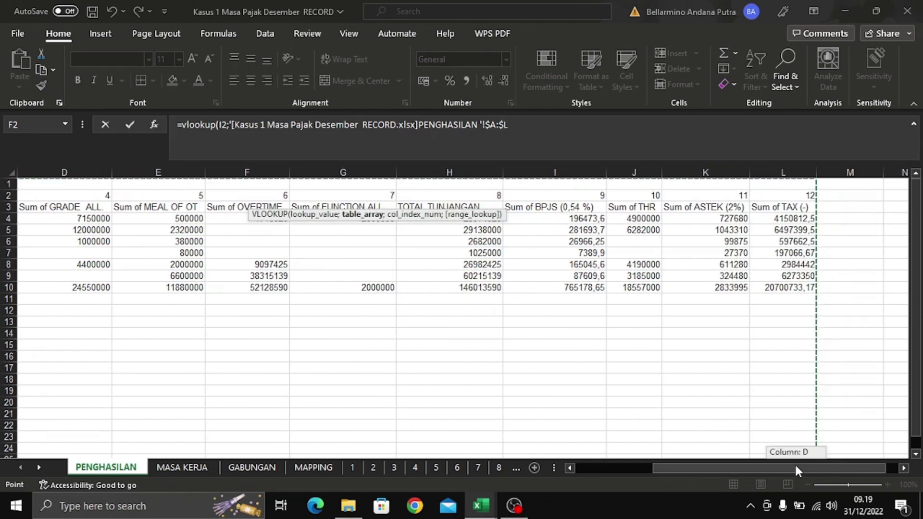
left_click_drag(731, 464, 601, 461)
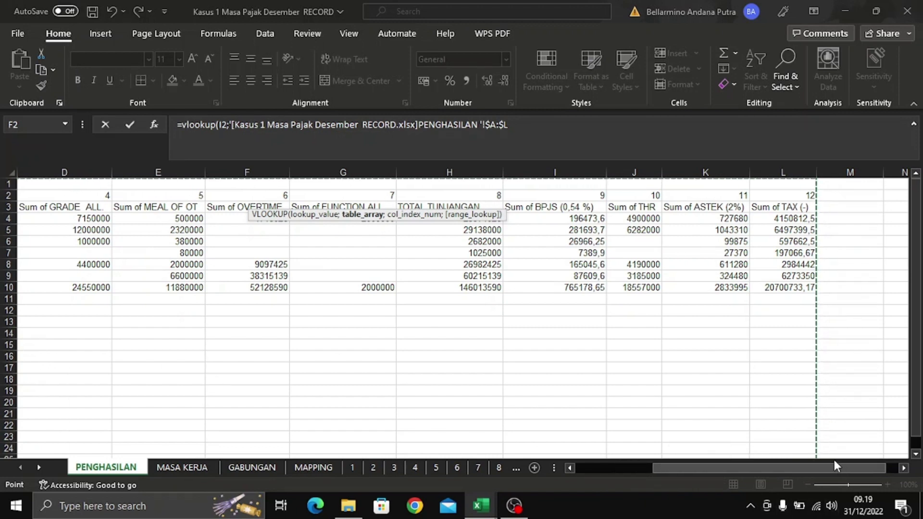
left_click_drag(834, 476, 659, 472)
left_click(571, 468)
left_click(572, 466)
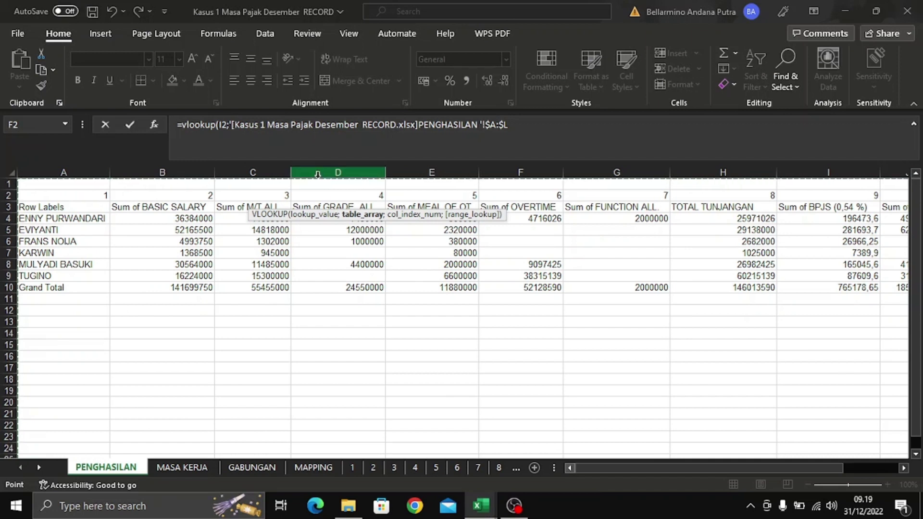
left_click(531, 125)
left_click(531, 125)
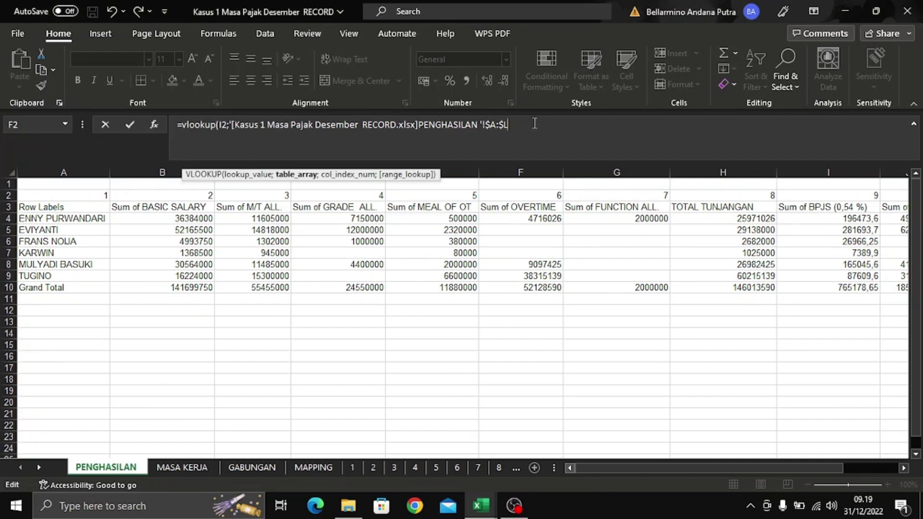
type(";")
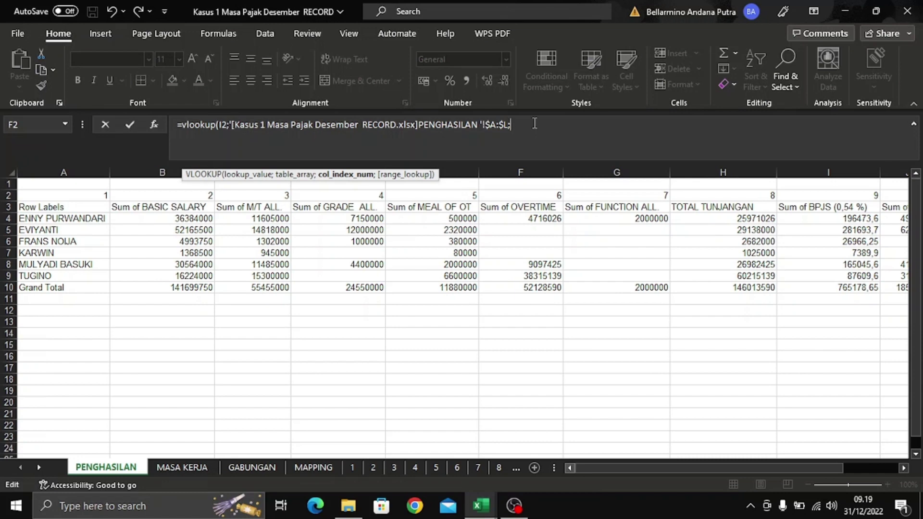
type("2;0")
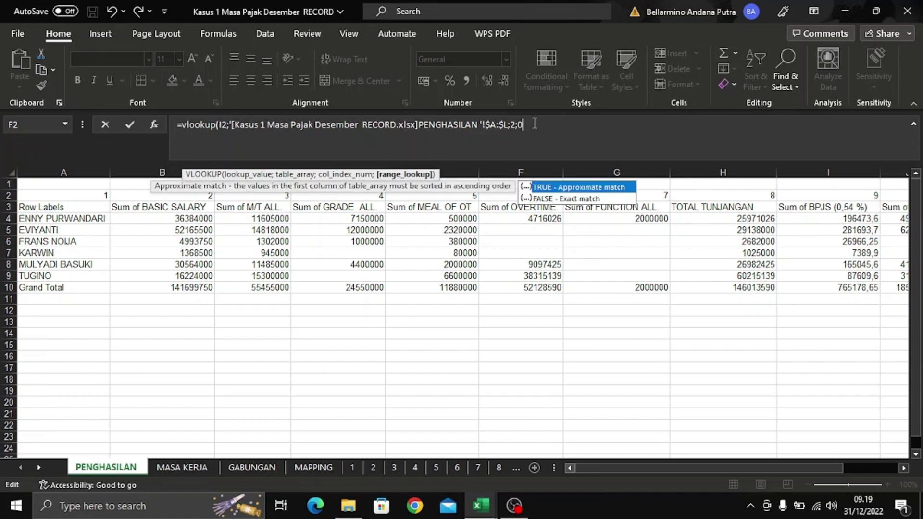
key("Return")
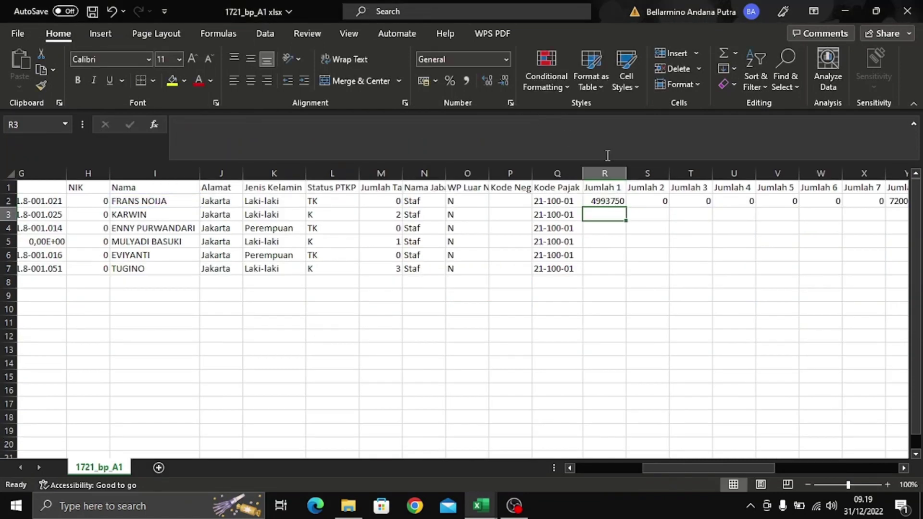
- Copy R2's lookup down to R7, giving 1368500, 36384000, 30564000, 52165500 and 16224000
left_click(600, 197)
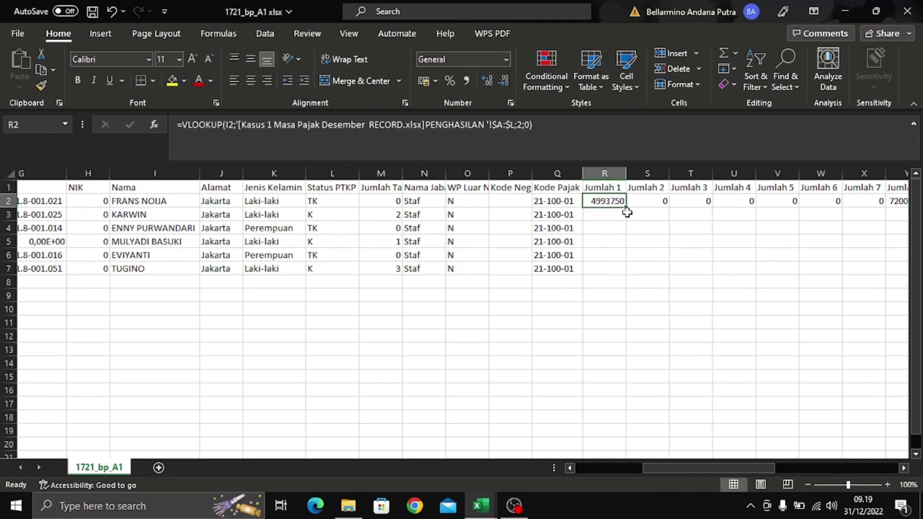
double_click(628, 210)
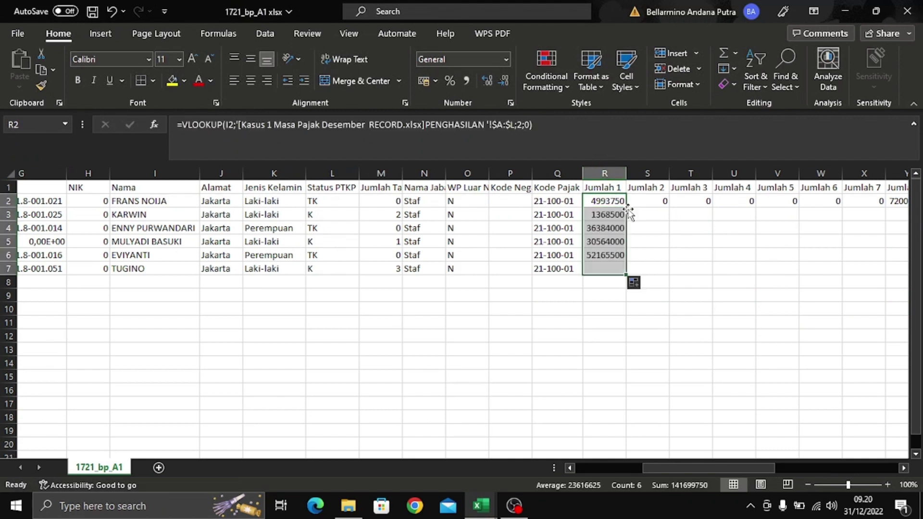
left_click(665, 233)
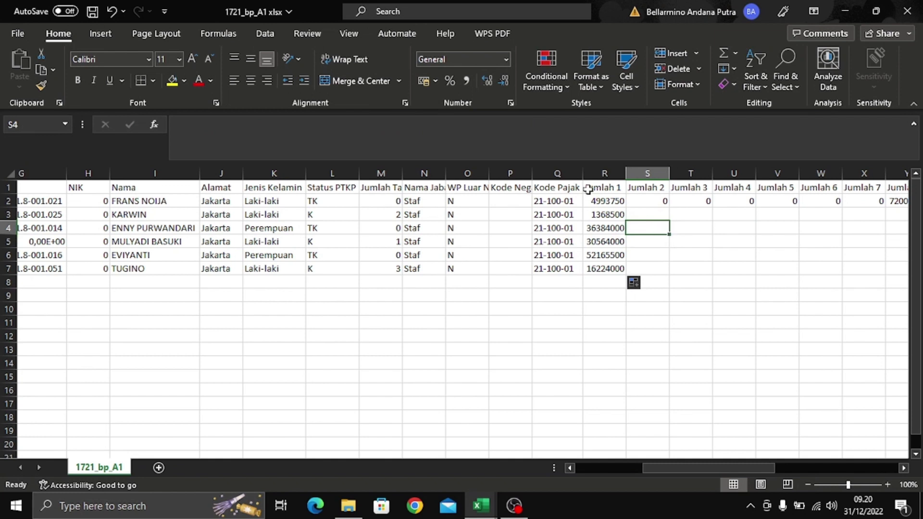
left_click(603, 201)
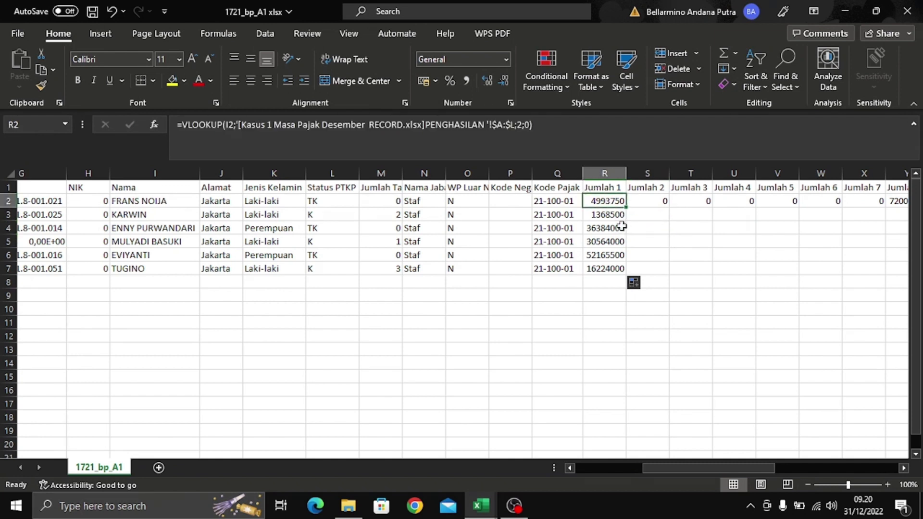
left_click(616, 213)
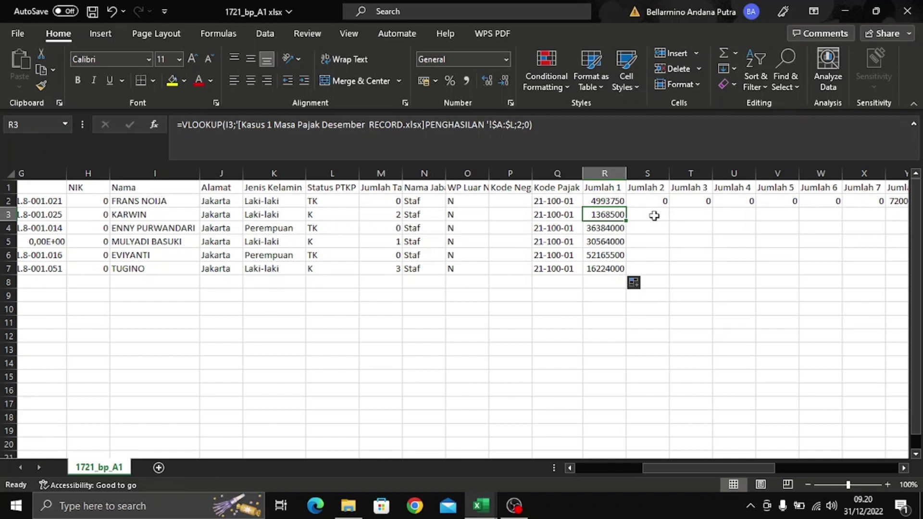
left_click(654, 200)
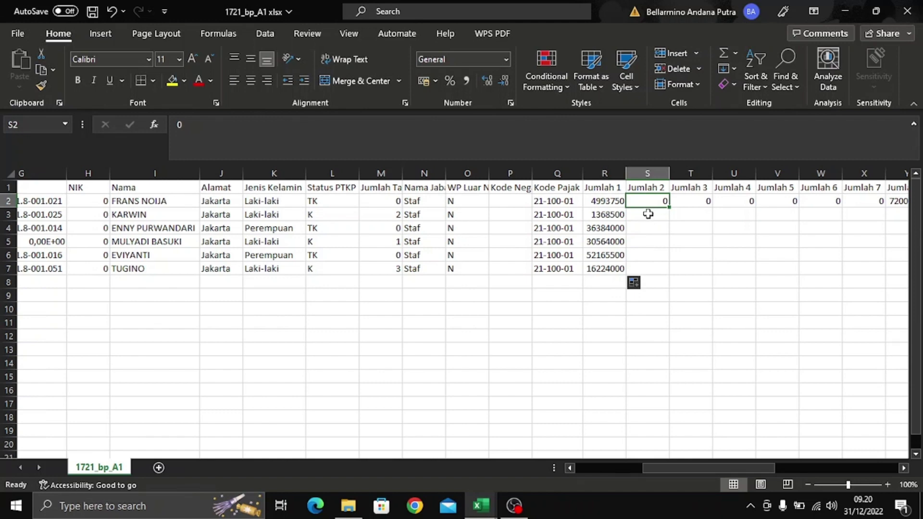
- Check the PENGHASILAN sheet in the RECORD workbook, then fill 0 from S2 through S7
key("alt+Tab")
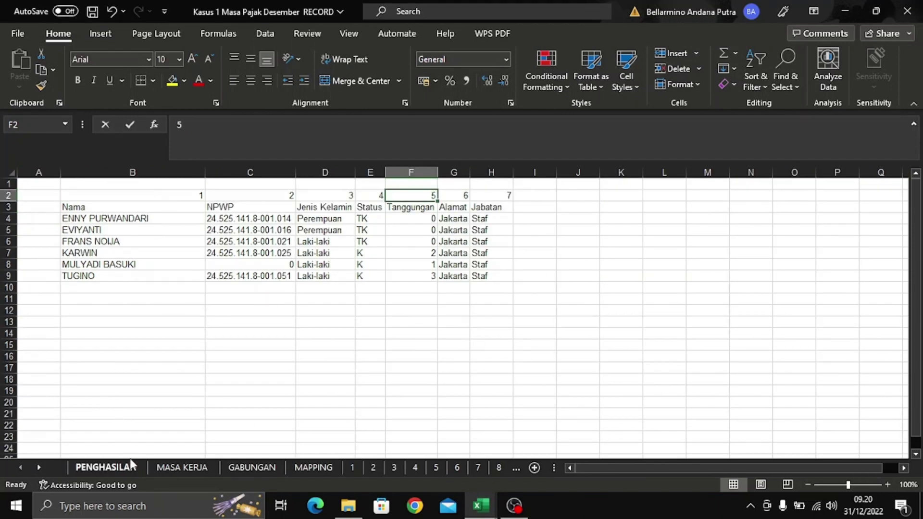
left_click(131, 465)
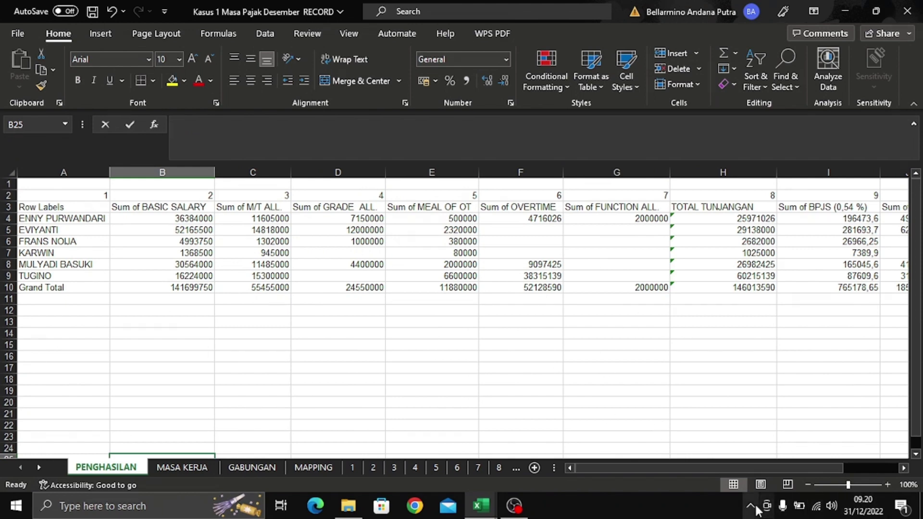
left_click_drag(778, 470, 881, 483)
key("alt+Tab")
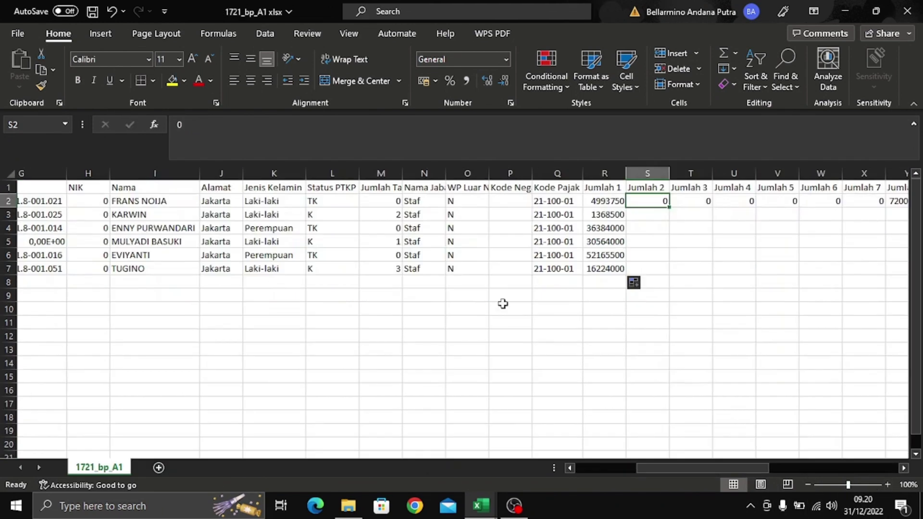
double_click(669, 207)
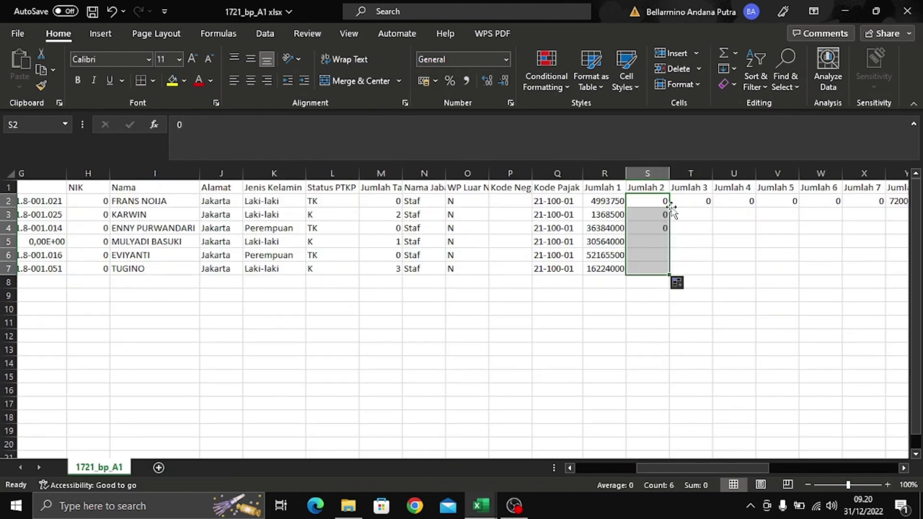
left_click(695, 225)
left_click(696, 200)
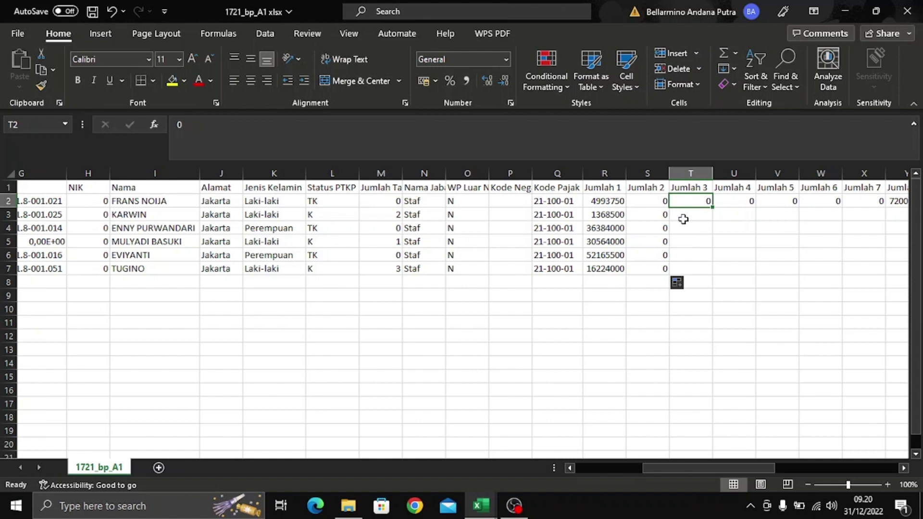
- Start T2's VLOOKUP on I2 using PENGHASILAN columns A:L as the range
type("=")
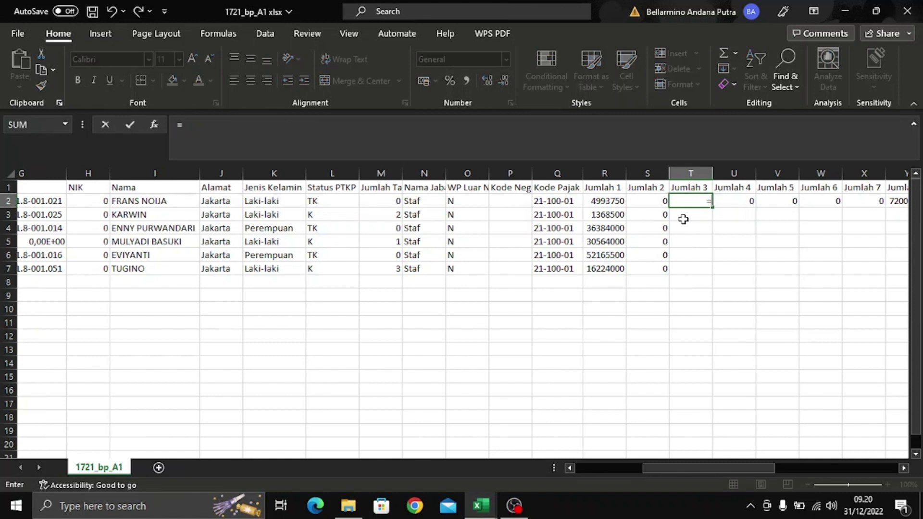
type("vlookup")
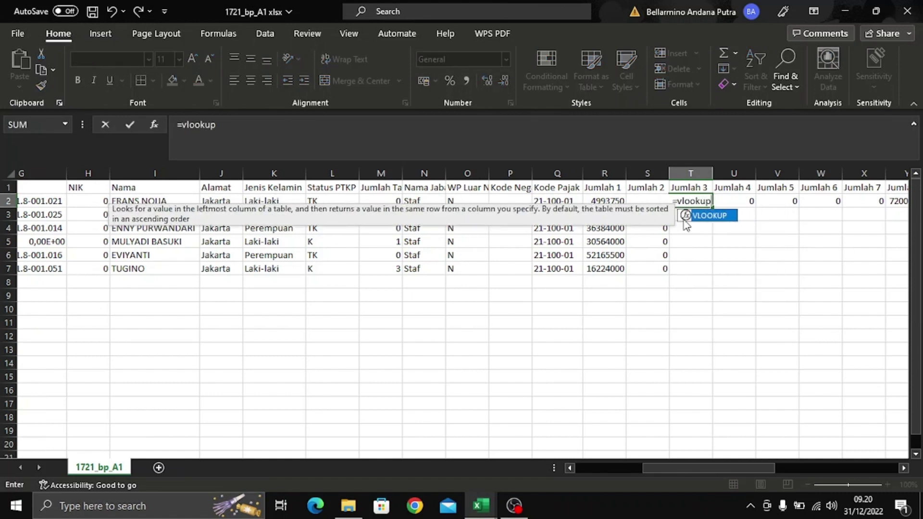
type("(")
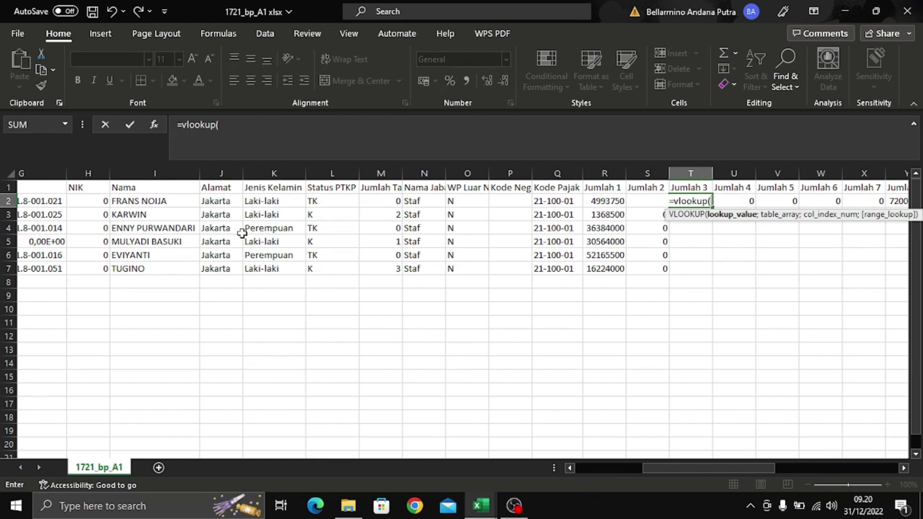
left_click(188, 201)
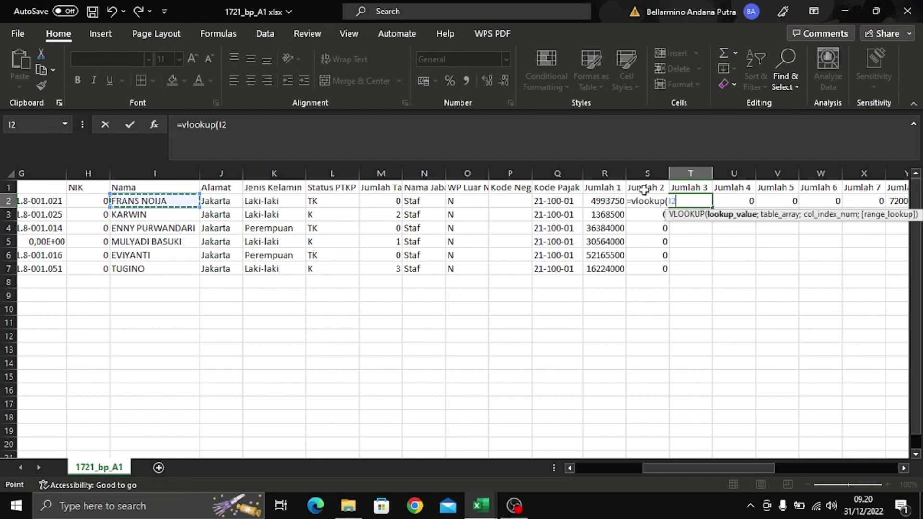
type(";")
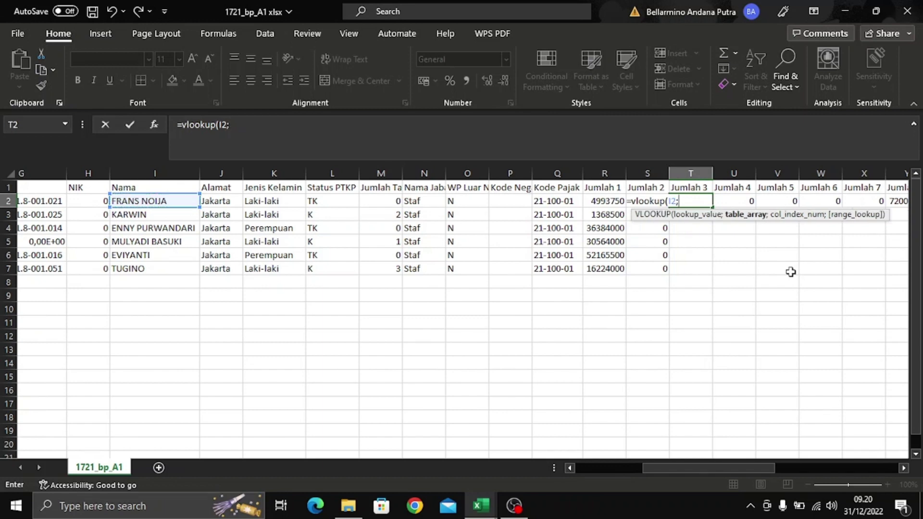
key("ctrl+Tab")
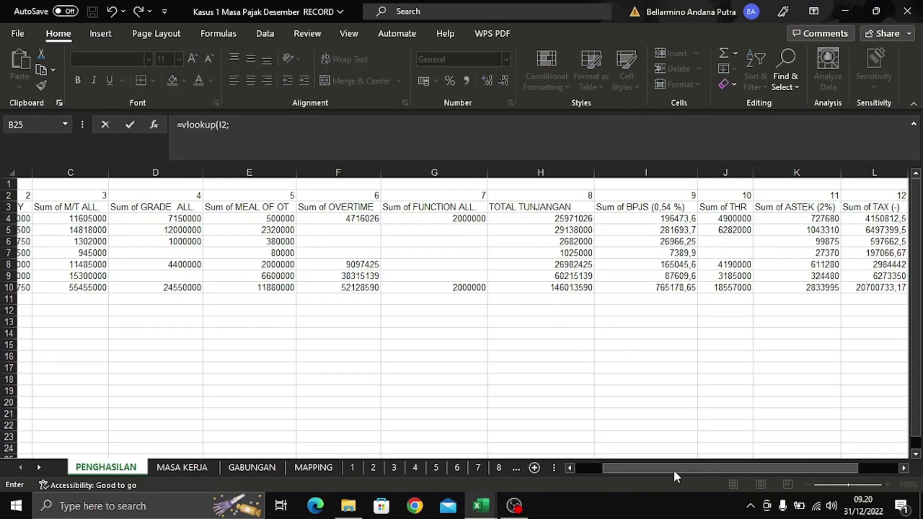
left_click_drag(688, 469, 635, 469)
left_click(81, 175)
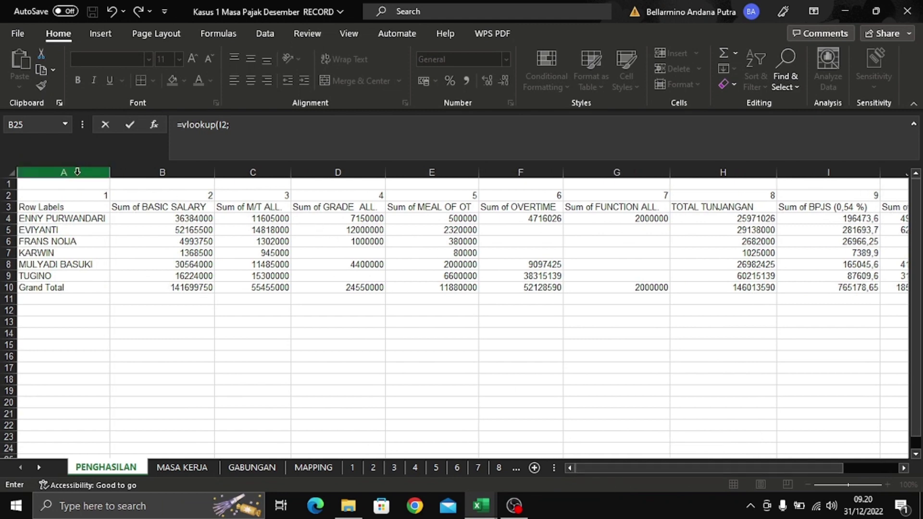
left_click_drag(82, 175, 790, 171)
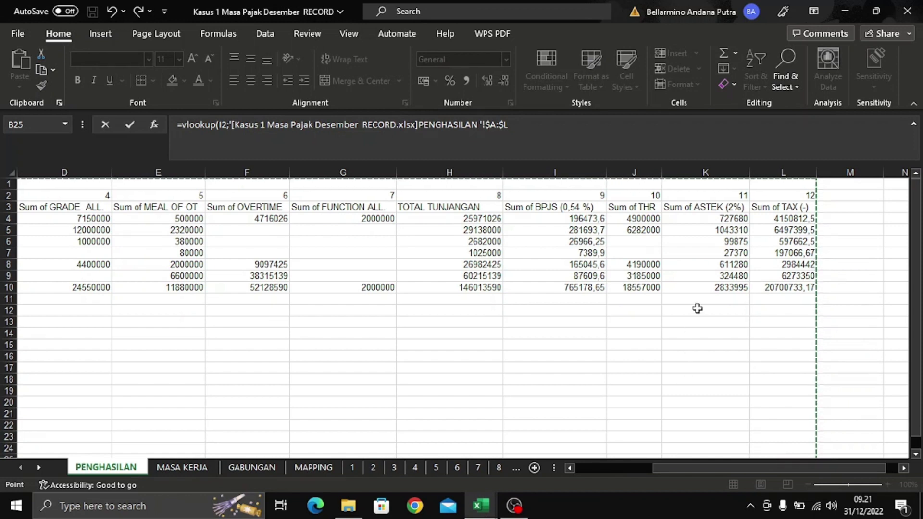
- Finish with column 8 and exact match, returning 2682000, and fill it down to T7
left_click(523, 127)
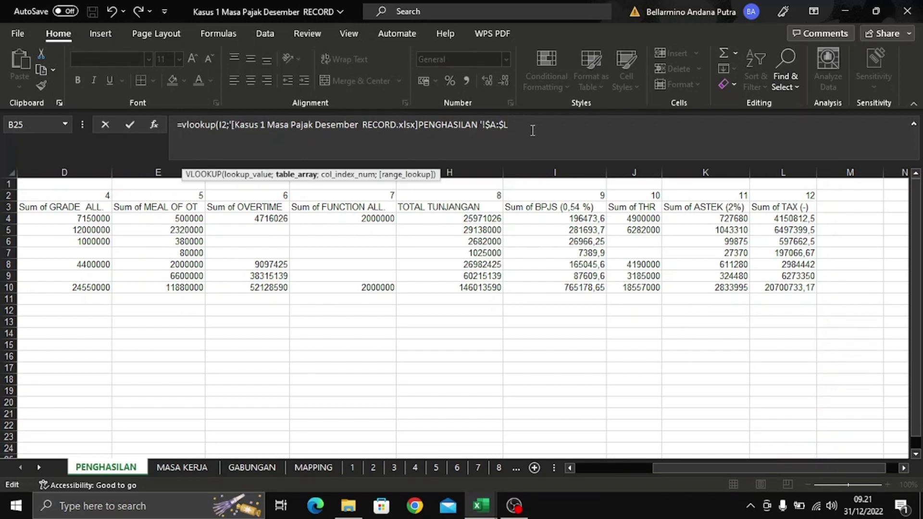
type(";8")
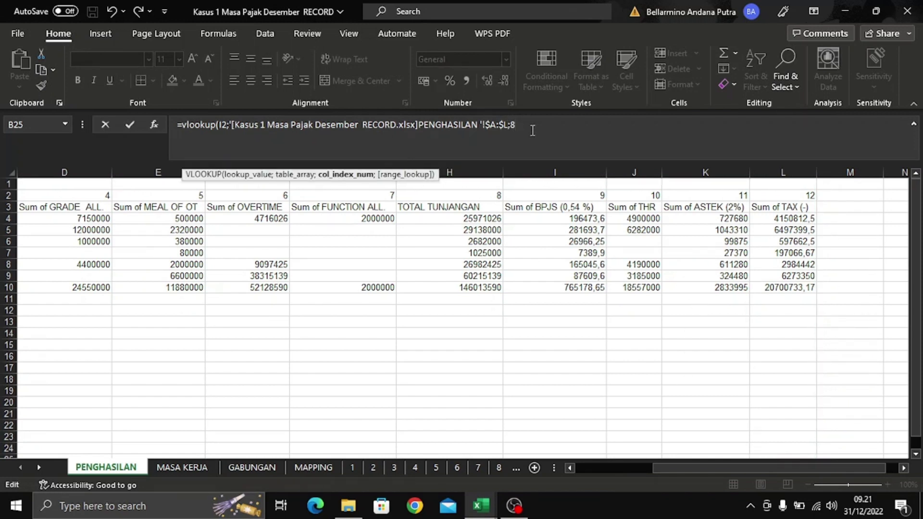
type(";0")
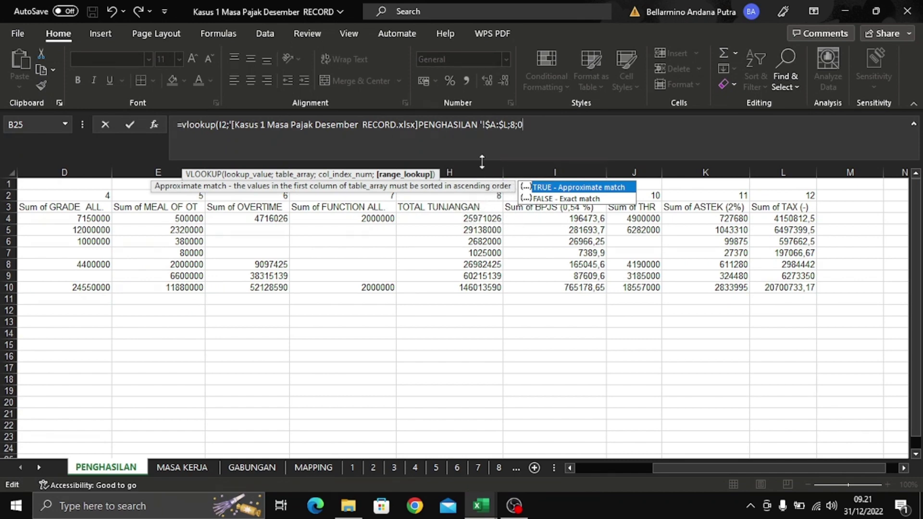
key("Return")
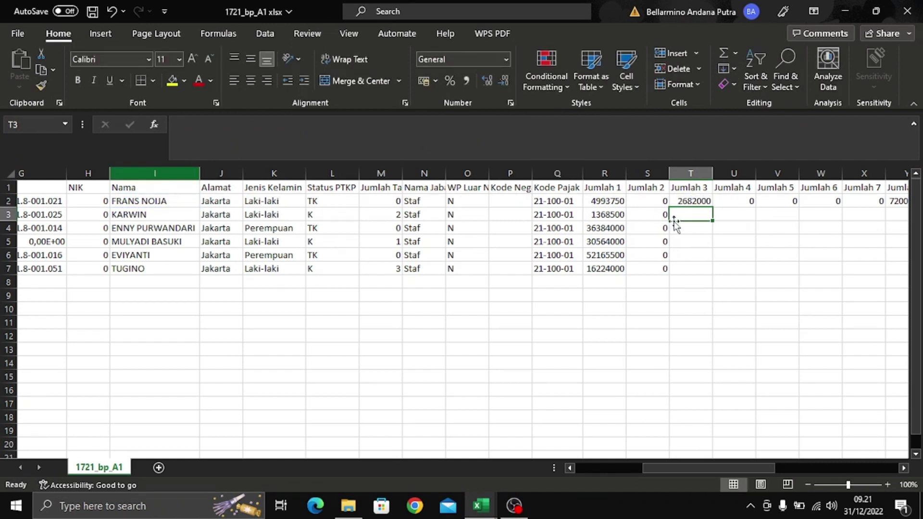
left_click(691, 201)
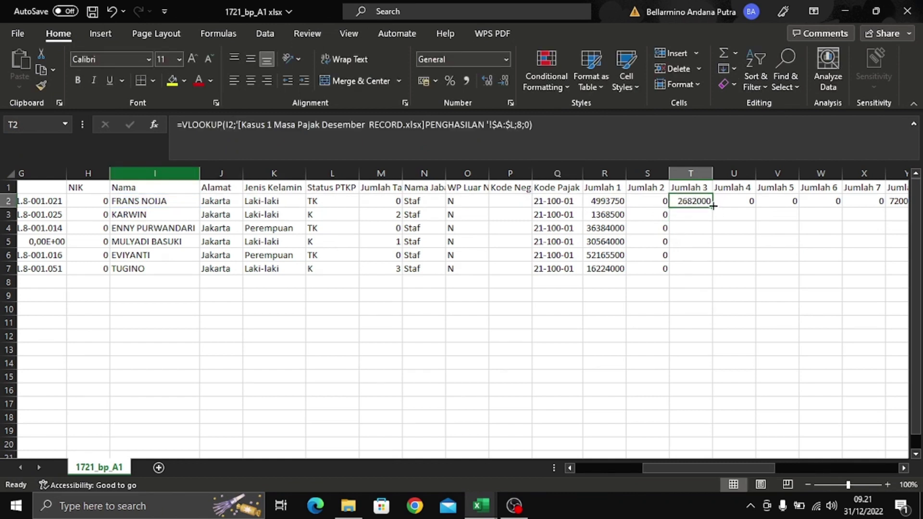
double_click(713, 208)
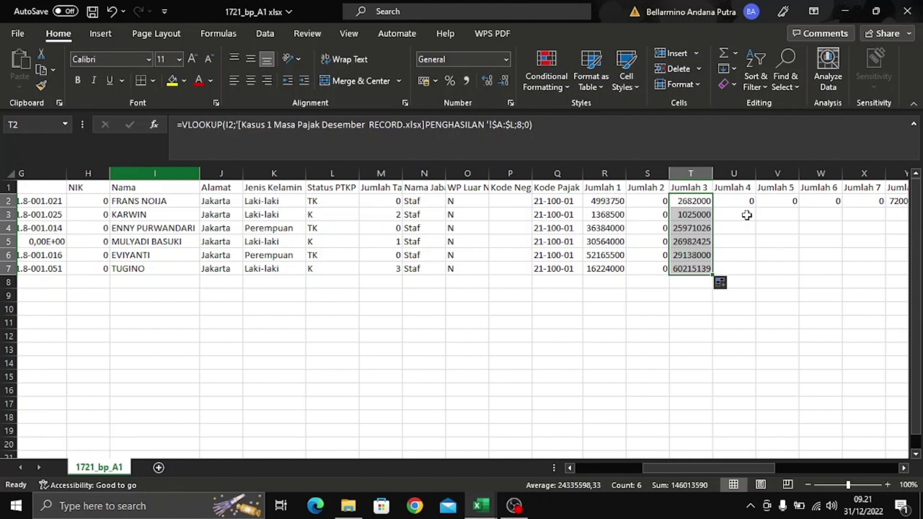
- Fill 0 from U2 down through U7 in the Jumlah 4 column
left_click(746, 215)
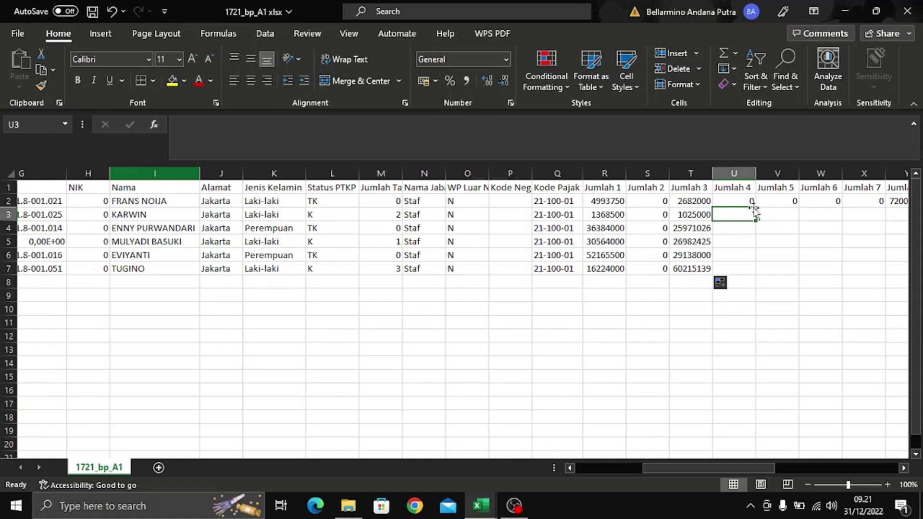
key("Up")
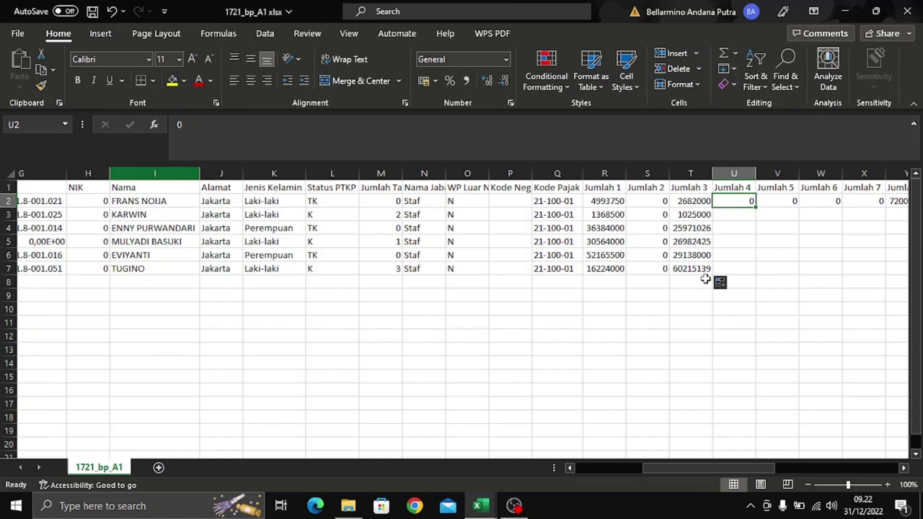
key("alt+Tab")
key("alt+Tab")
key("alt+Tab")
key("alt+Tab")
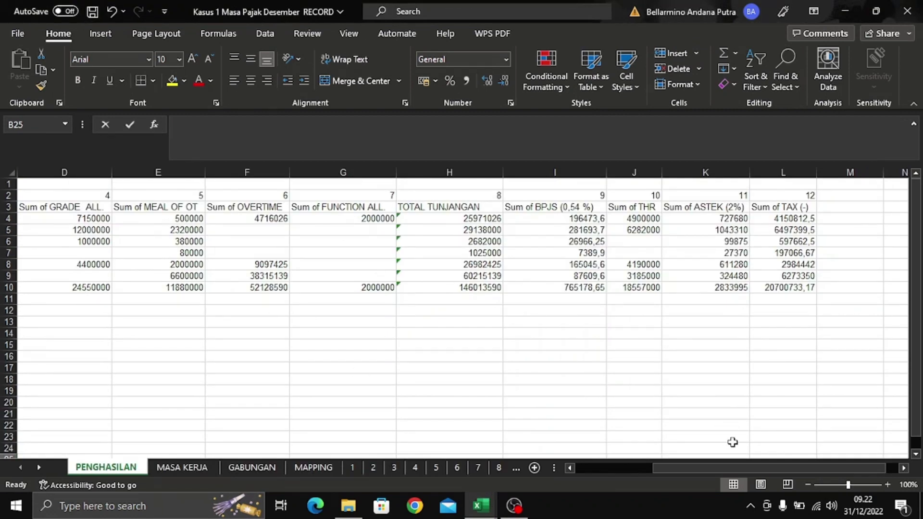
left_click_drag(772, 465, 689, 480)
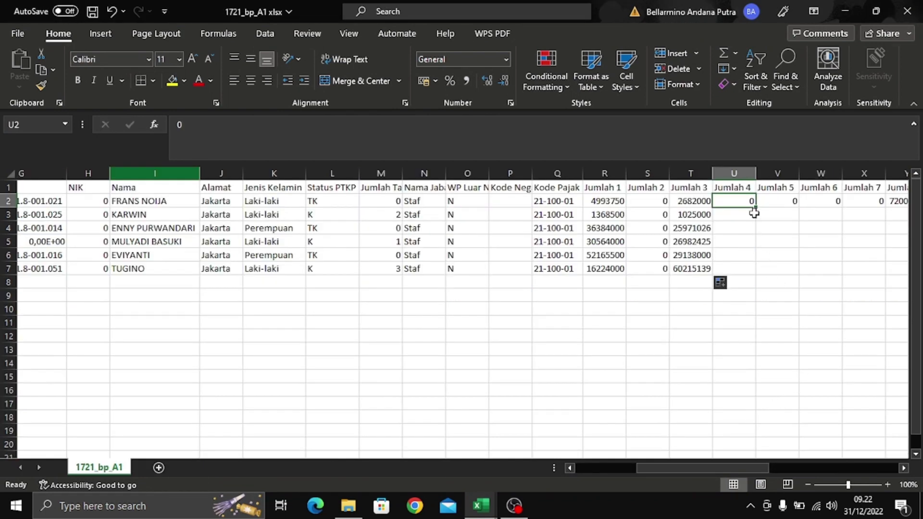
double_click(756, 207)
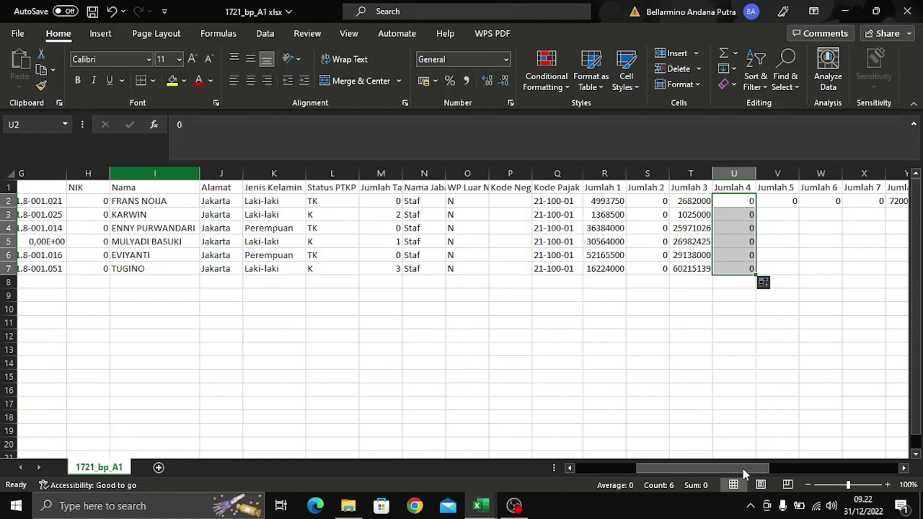
left_click_drag(742, 466, 783, 465)
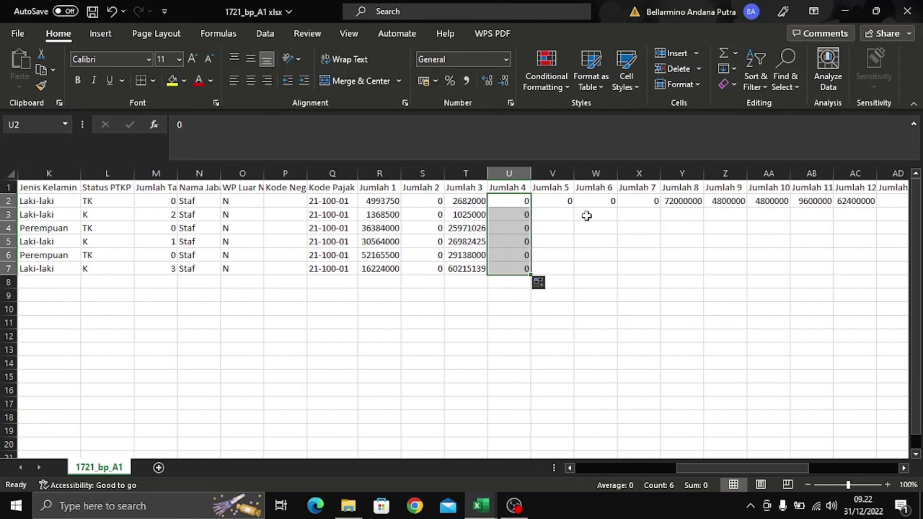
left_click(570, 201)
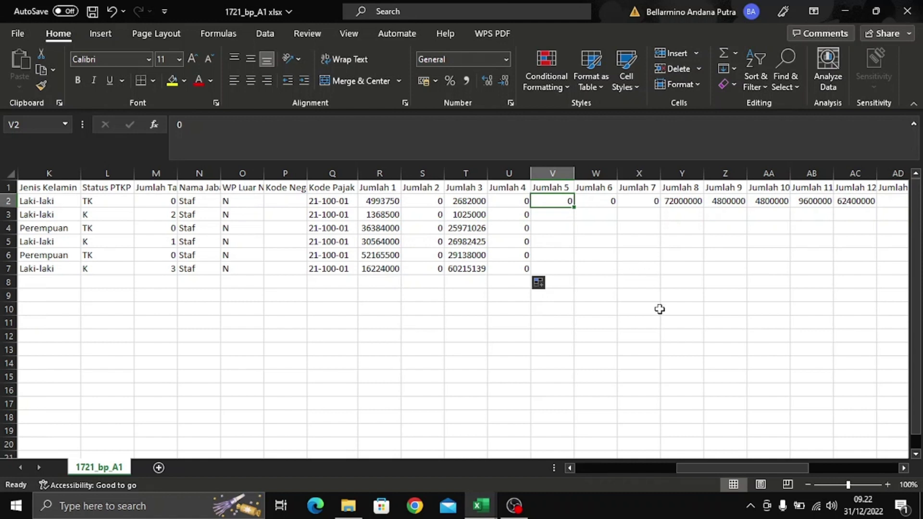
- Copy T2's lookup formula into V2, then clear its #N/A result
left_click(470, 201)
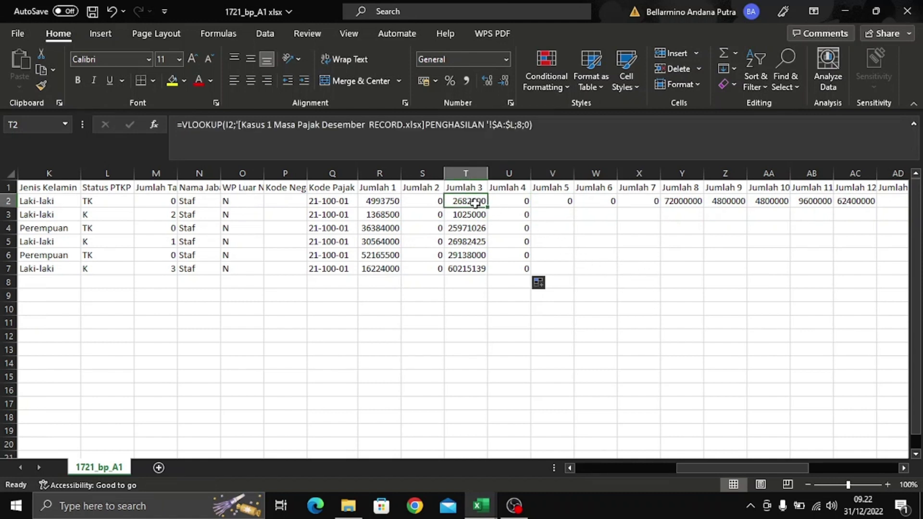
key("ctrl+c")
left_click(552, 201)
key("ctrl+v")
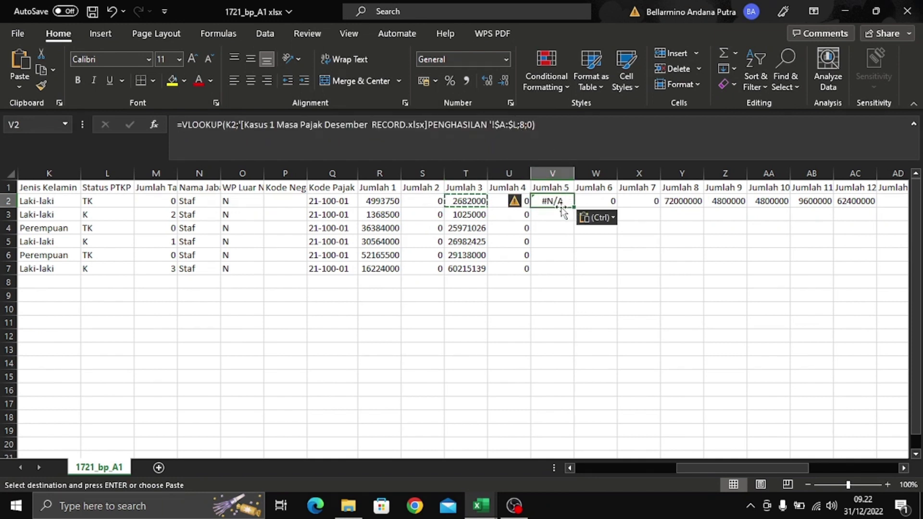
key("Delete")
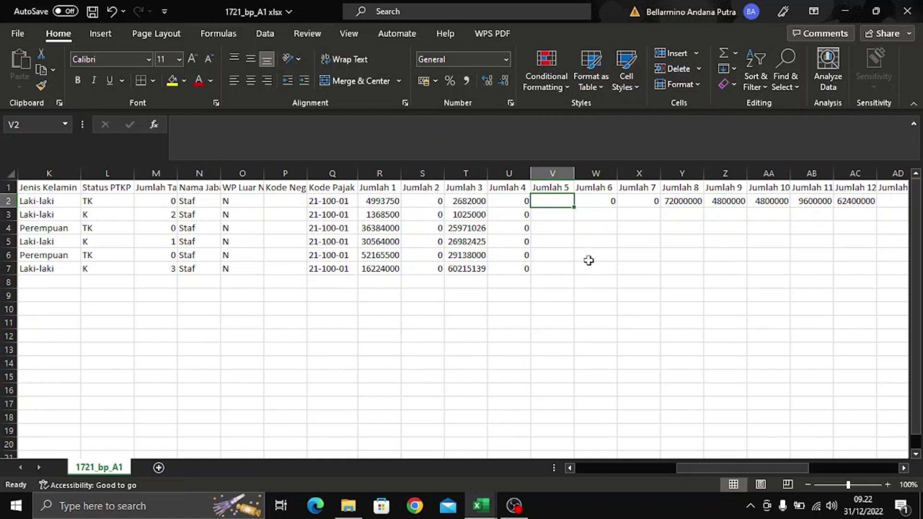
- Paste T2's lookup formula into V2 again and remove its column number 8
left_click(482, 201)
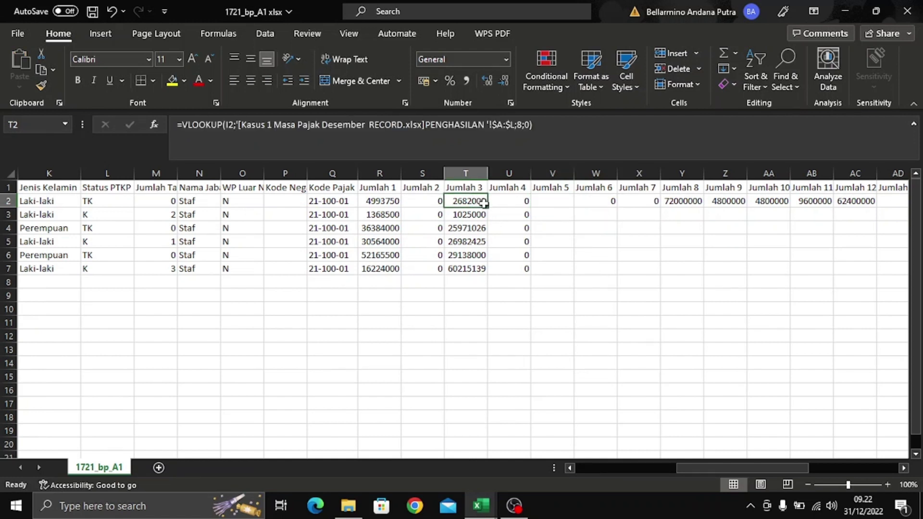
key("ctrl+c")
left_click(565, 201)
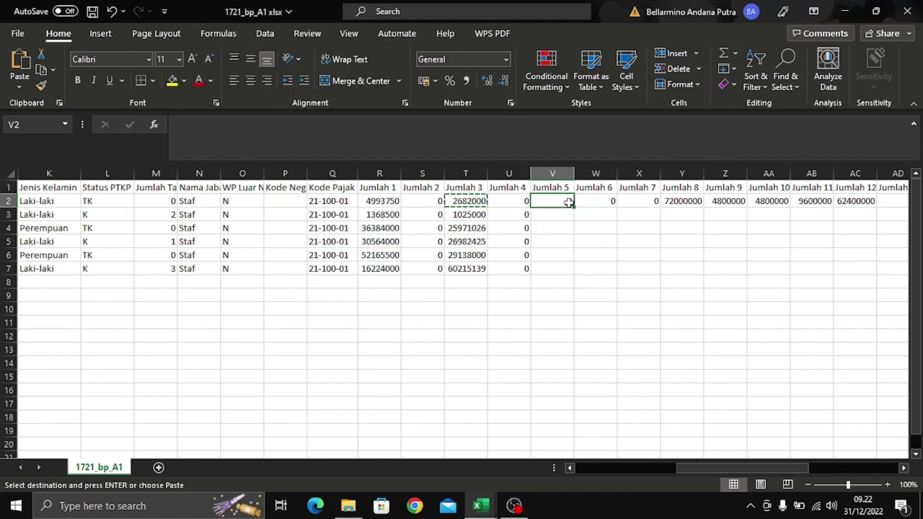
key("ctrl+v")
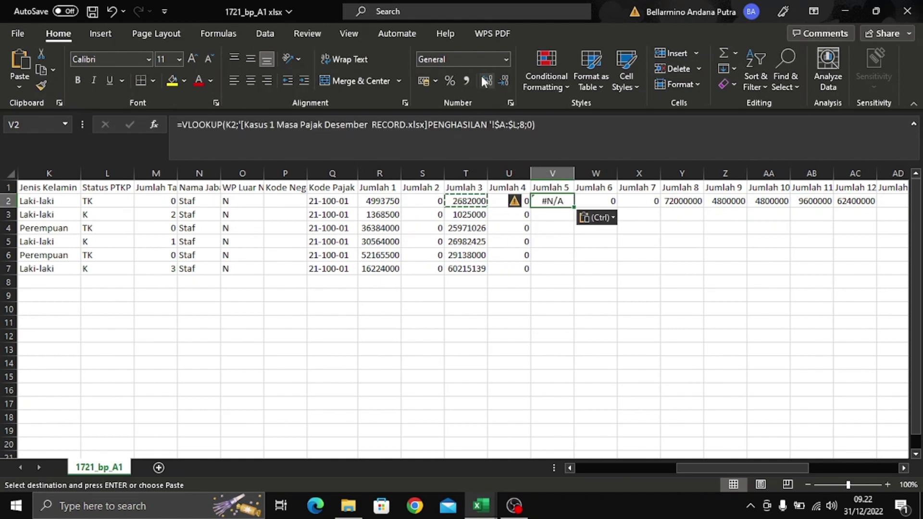
left_click(520, 124)
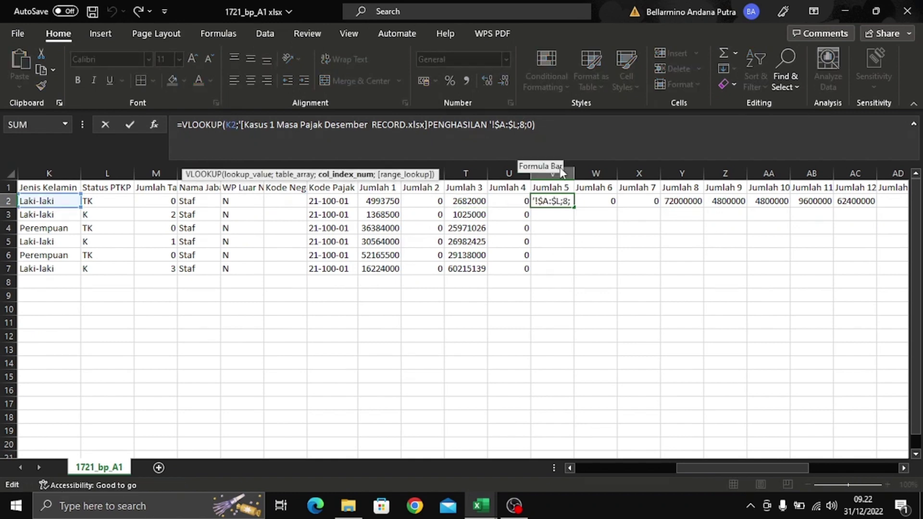
key("Delete")
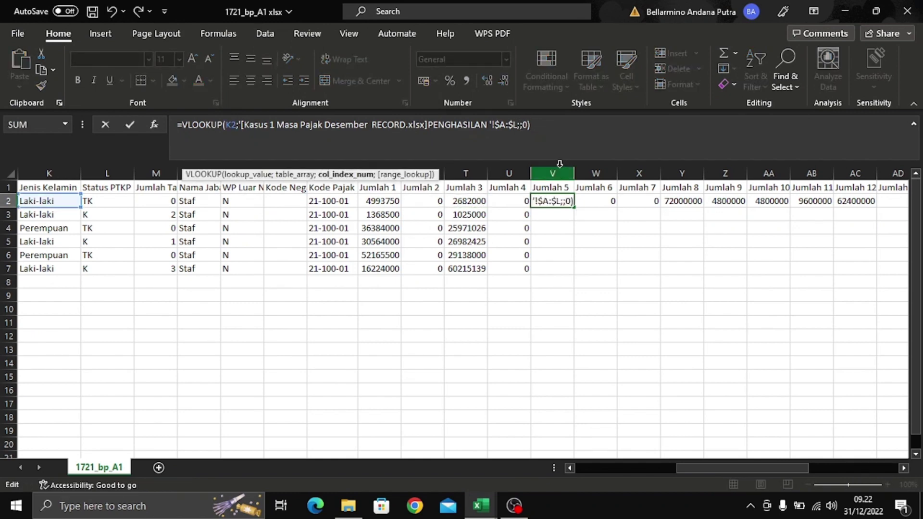
- Set the lookup column to 9, then clear V2 after it returns #N/A
key("ctrl+Tab")
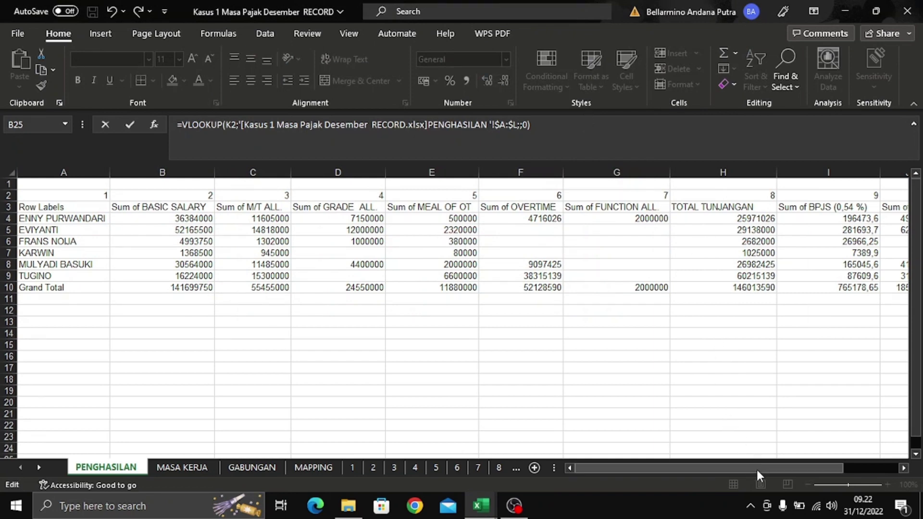
left_click_drag(757, 470, 799, 471)
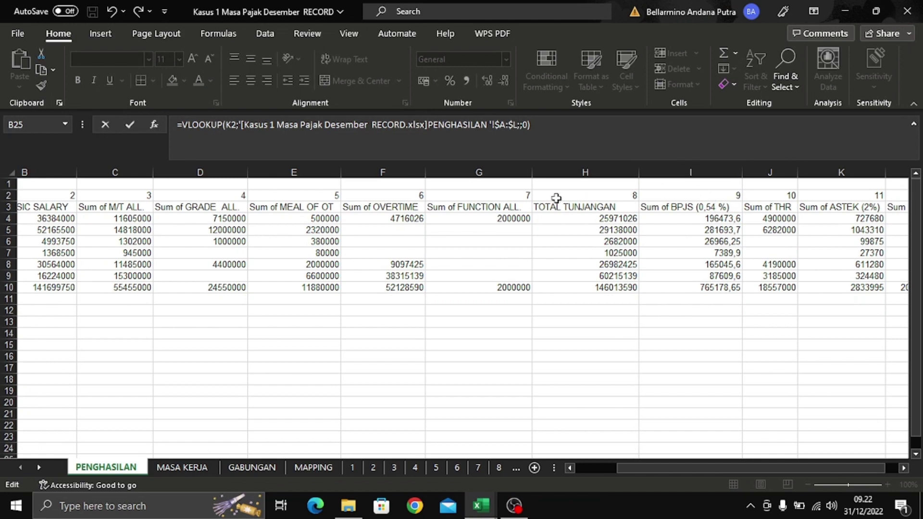
left_click(520, 124)
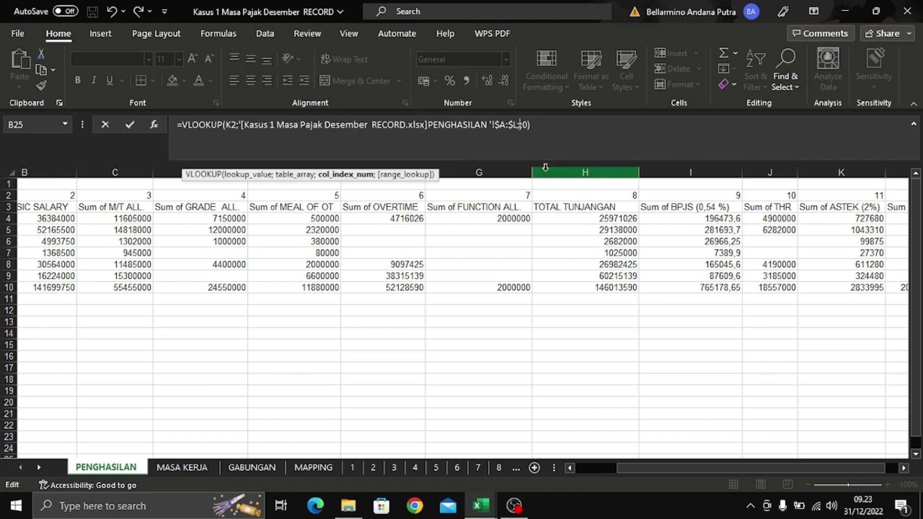
type(";9")
key("Return")
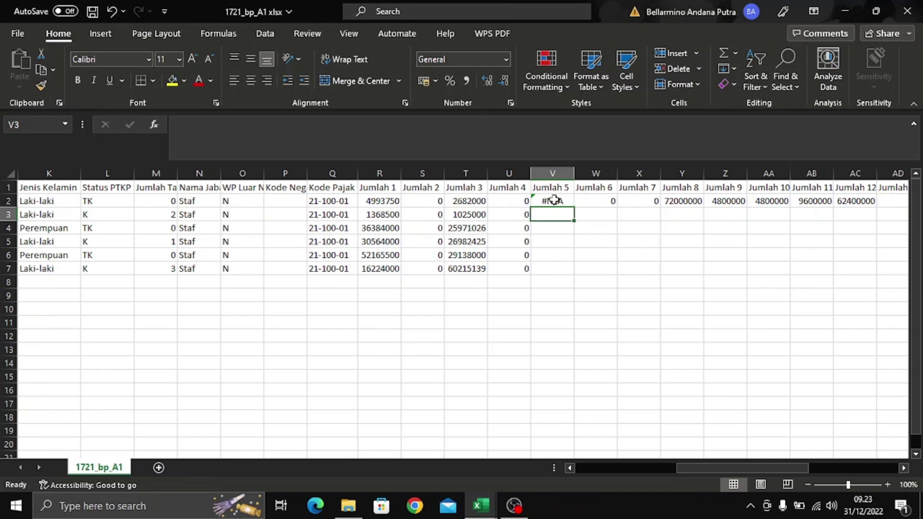
left_click(554, 199)
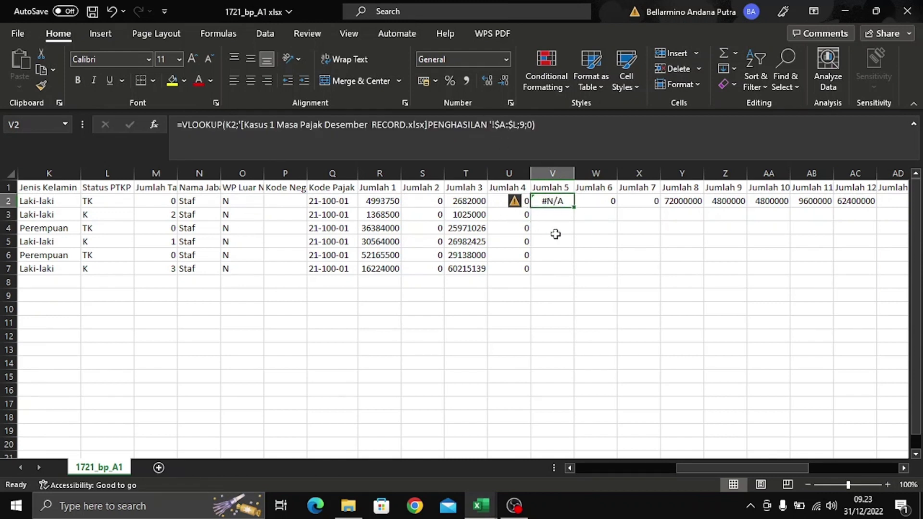
key("Delete")
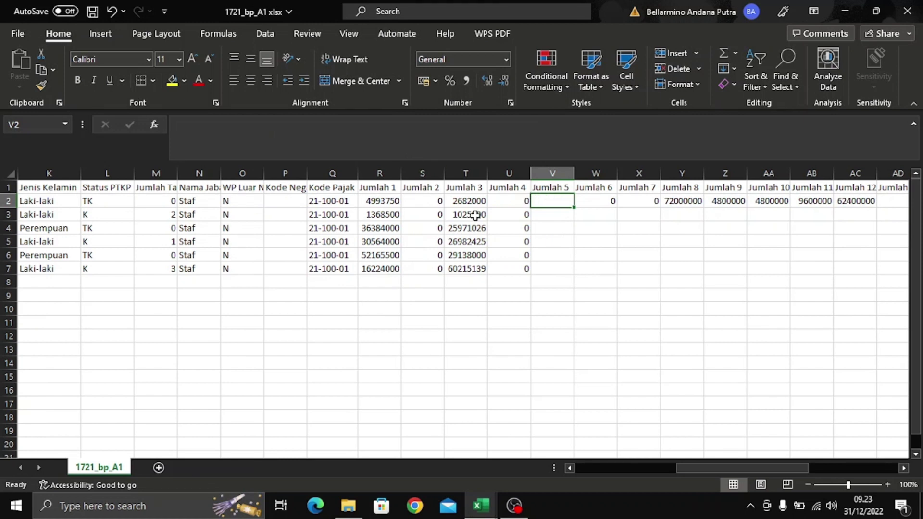
- Change T2's lookup key from I2 to $I2
left_click(471, 201)
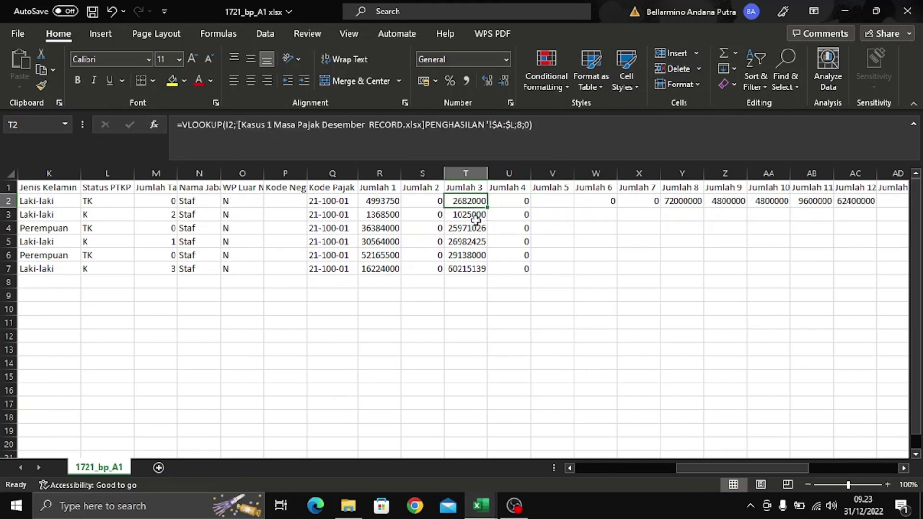
left_click(229, 124)
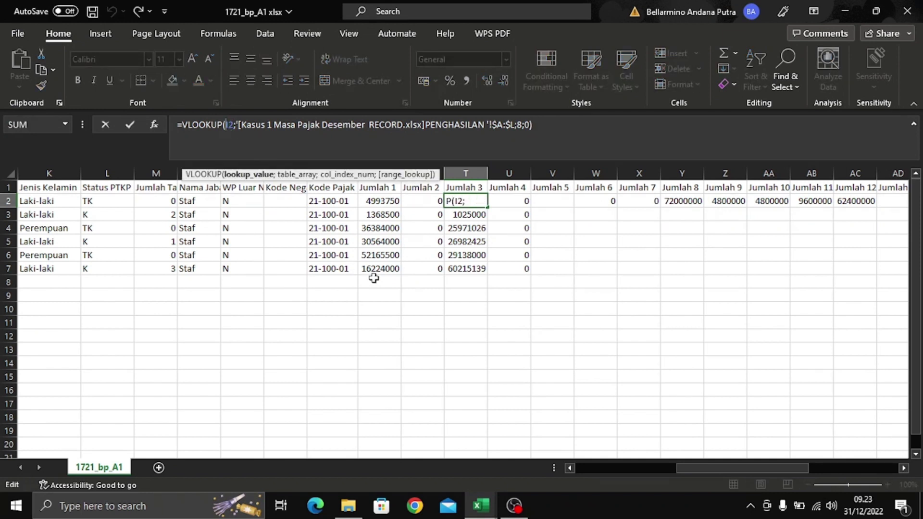
key("F4")
key("F4")
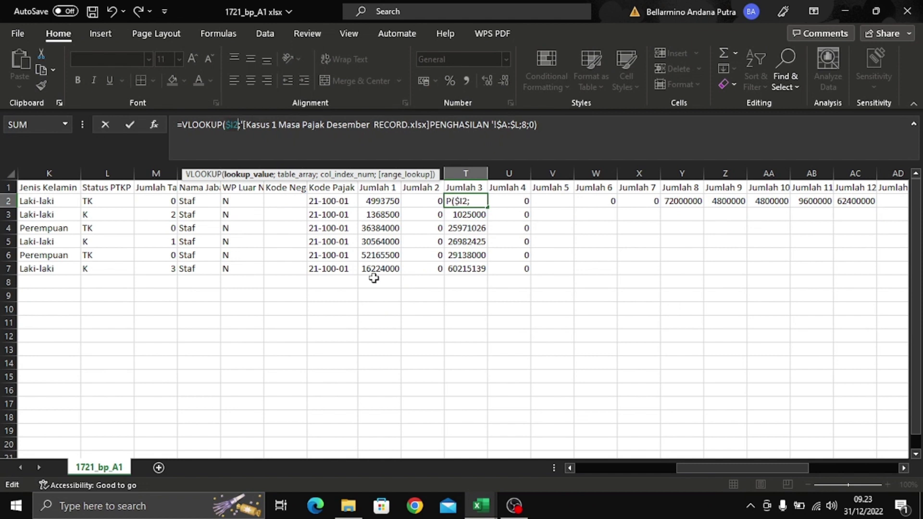
key("Return")
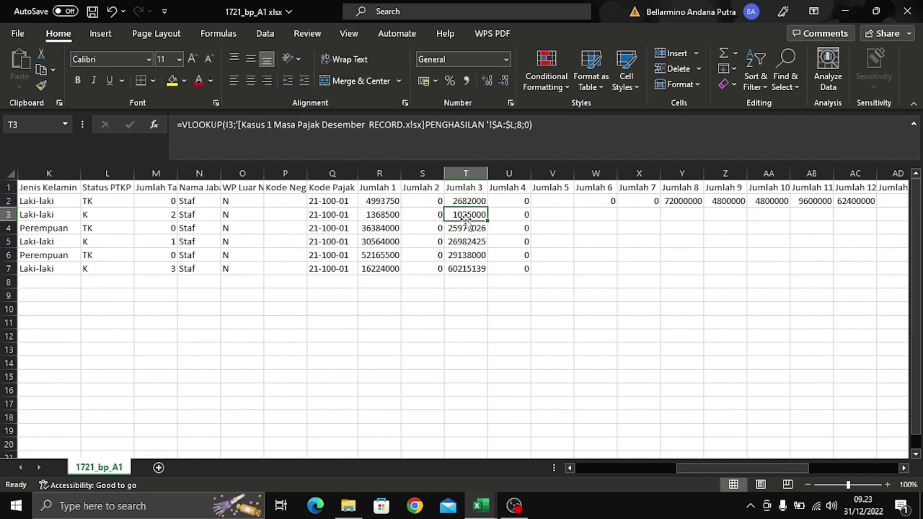
- Fill T2's anchored formula down through T7 and review the results
left_click(461, 199)
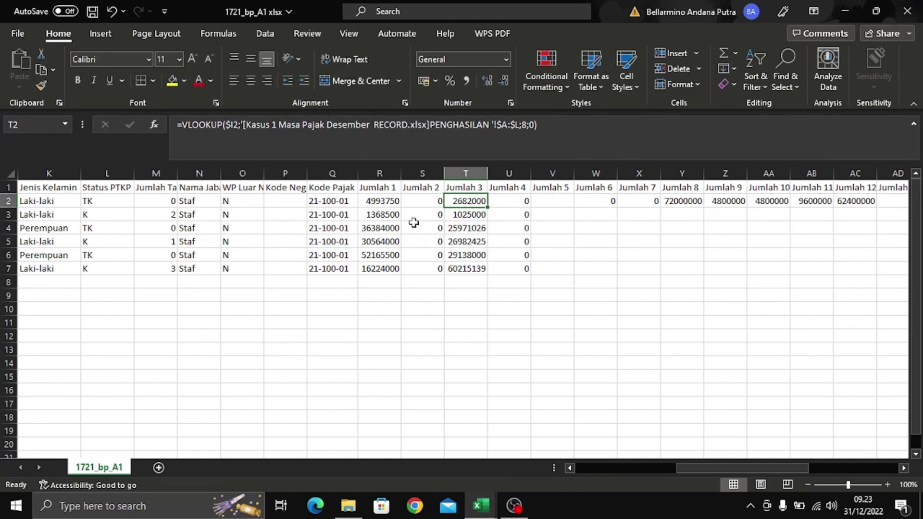
double_click(486, 207)
left_click(473, 241)
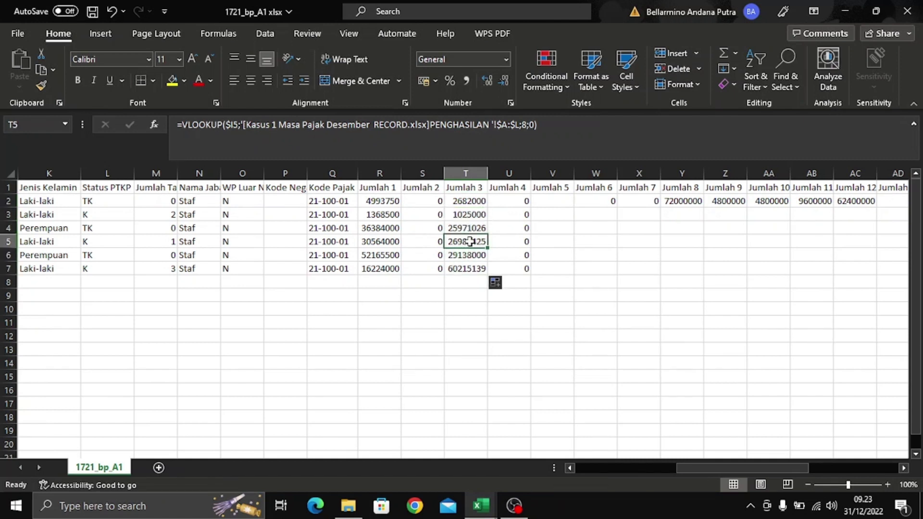
left_click(476, 214)
left_click(474, 229)
left_click(476, 253)
left_click(385, 200)
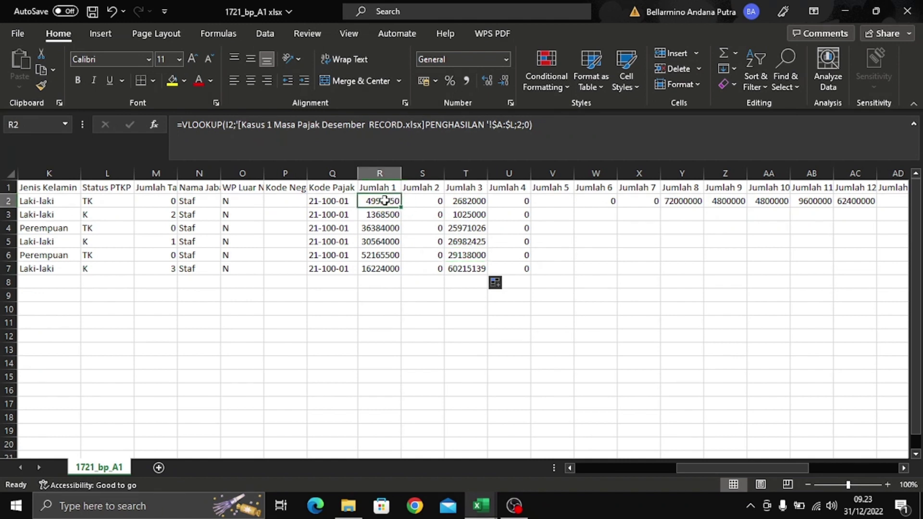
- Change R2's lookup key from I2 to $I2
left_click(387, 232)
left_click(388, 202)
left_click(225, 124)
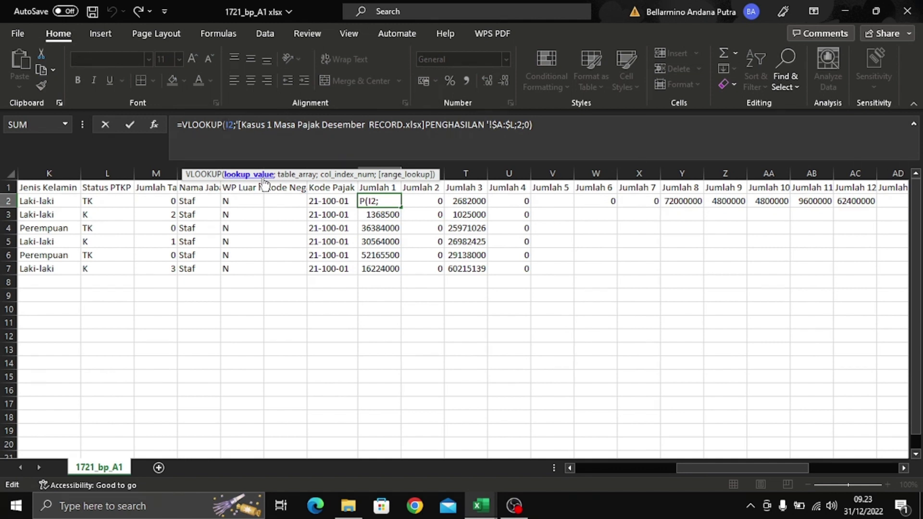
left_click(372, 199)
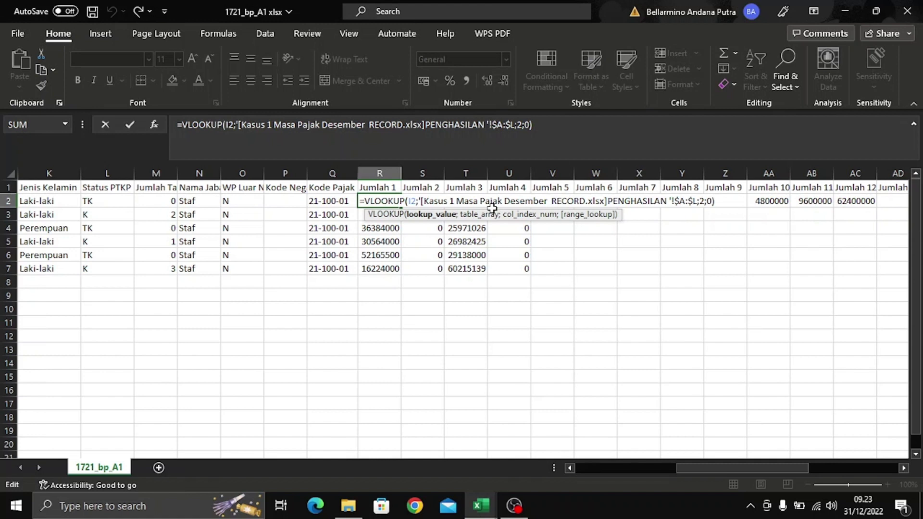
key("F4")
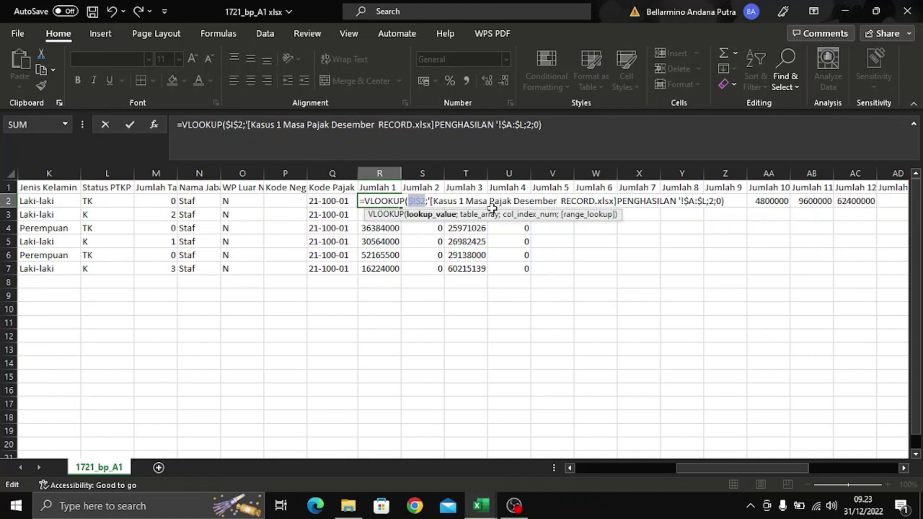
key("F4")
key("F4")
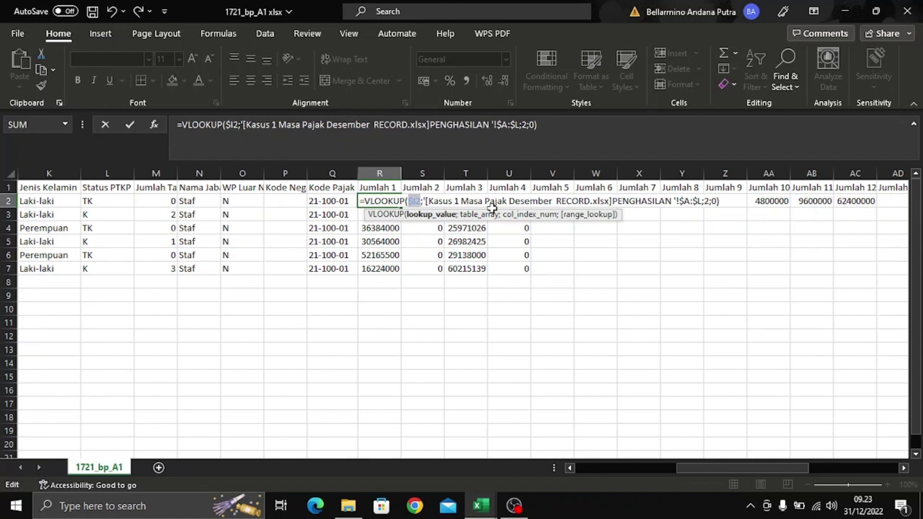
key("F4")
key("Return")
- Refill R2's anchored formula down through R7, declining the replace-data prompt
left_click(395, 202)
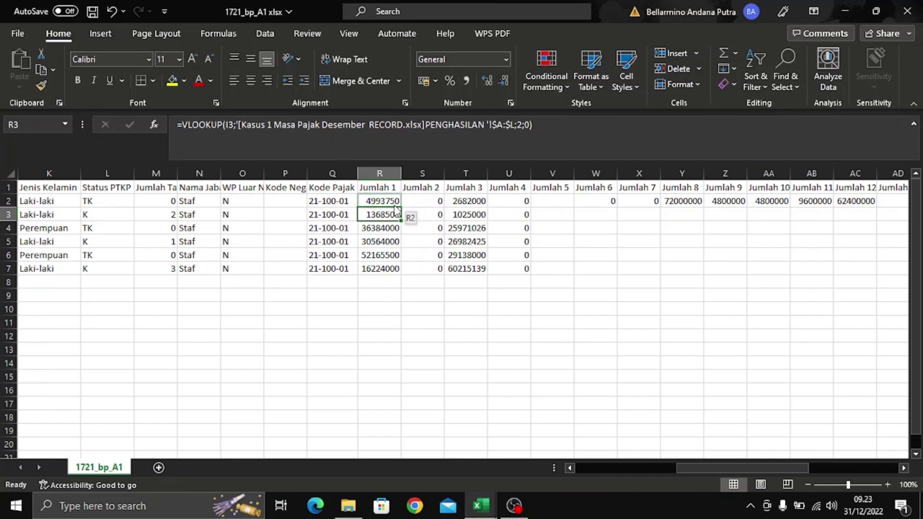
left_click_drag(401, 206, 404, 217)
left_click(574, 235)
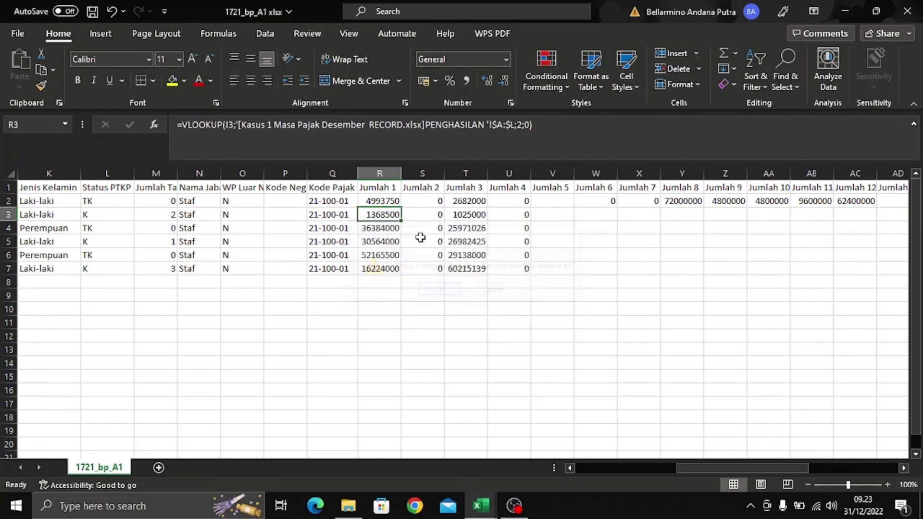
left_click(387, 202)
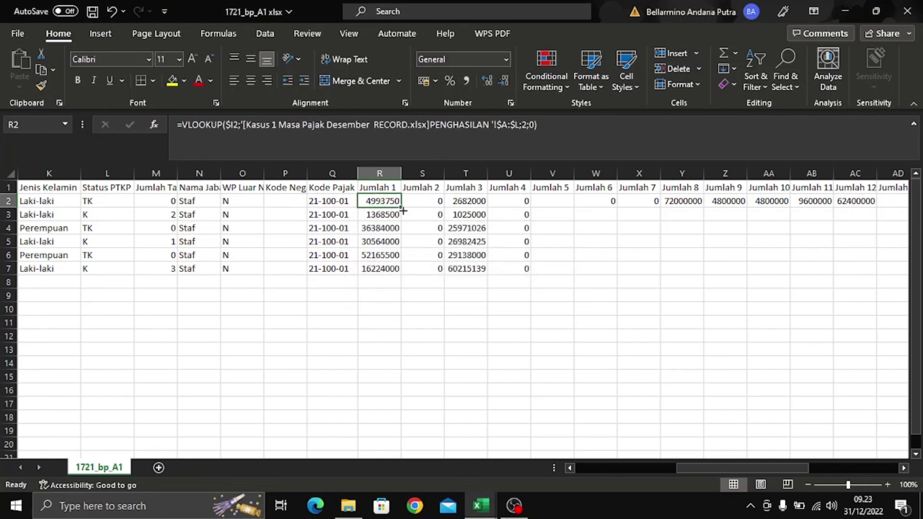
double_click(402, 207)
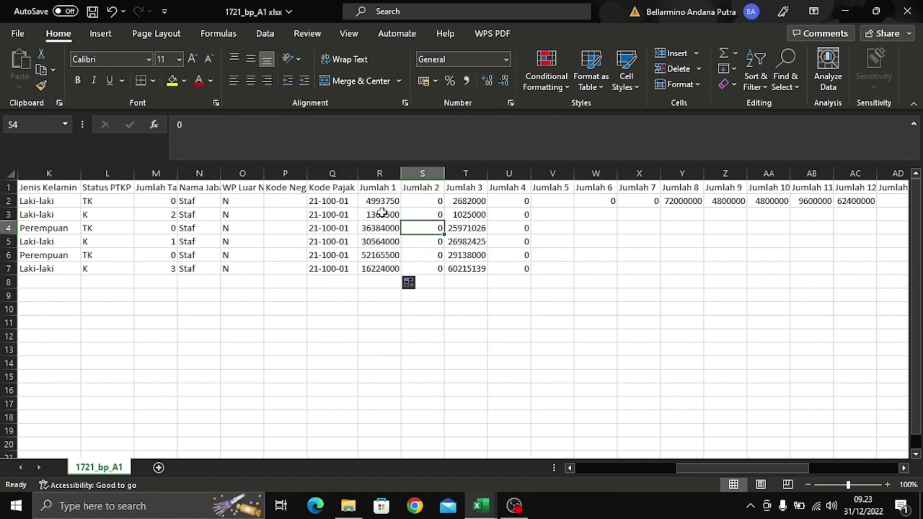
left_click(383, 215)
left_click(383, 241)
left_click(383, 269)
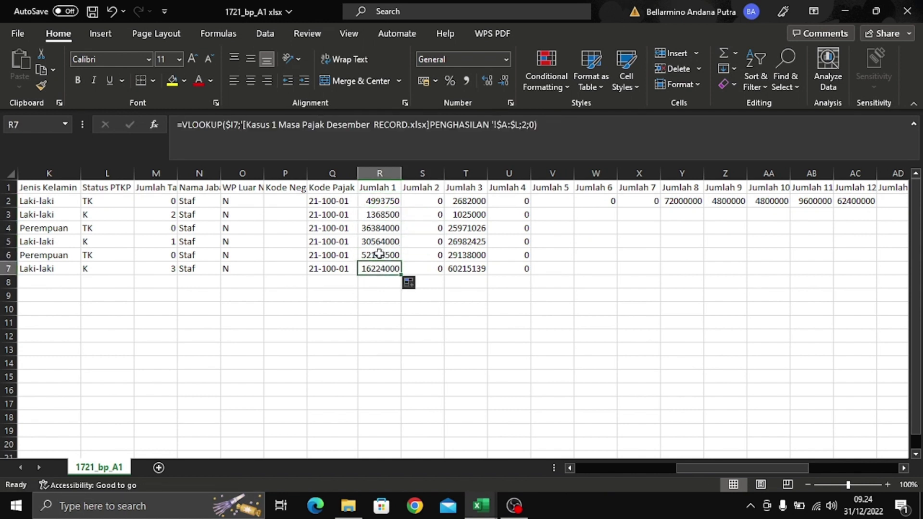
left_click(381, 204)
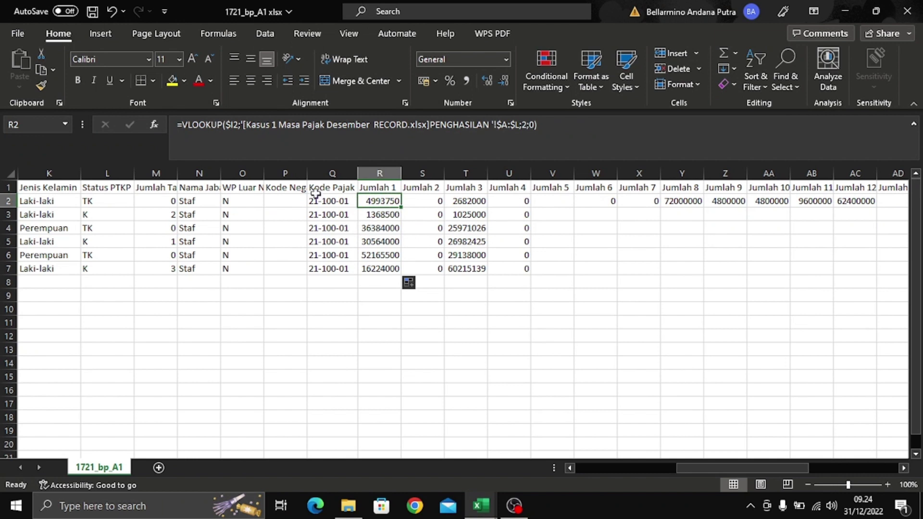
- Review the tax code in Q2, the Jumlah 3 formulas, and U2's 0
left_click(341, 201)
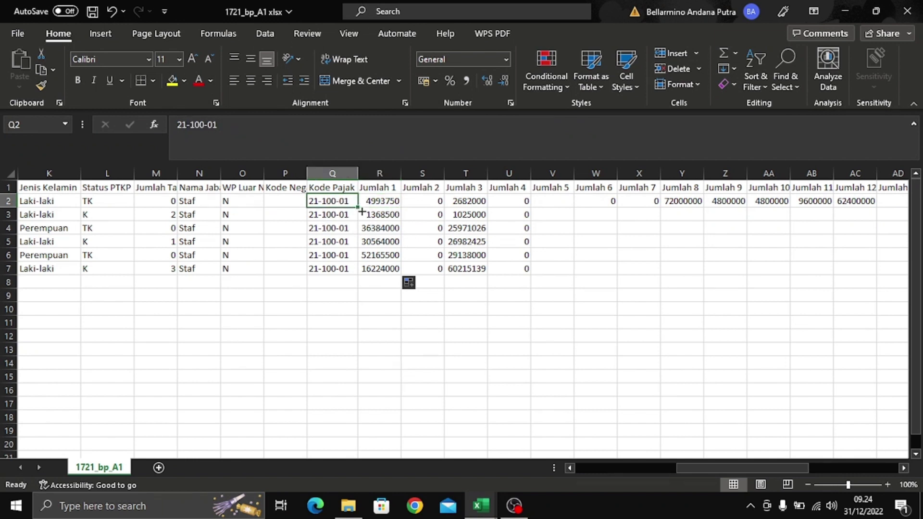
left_click(395, 201)
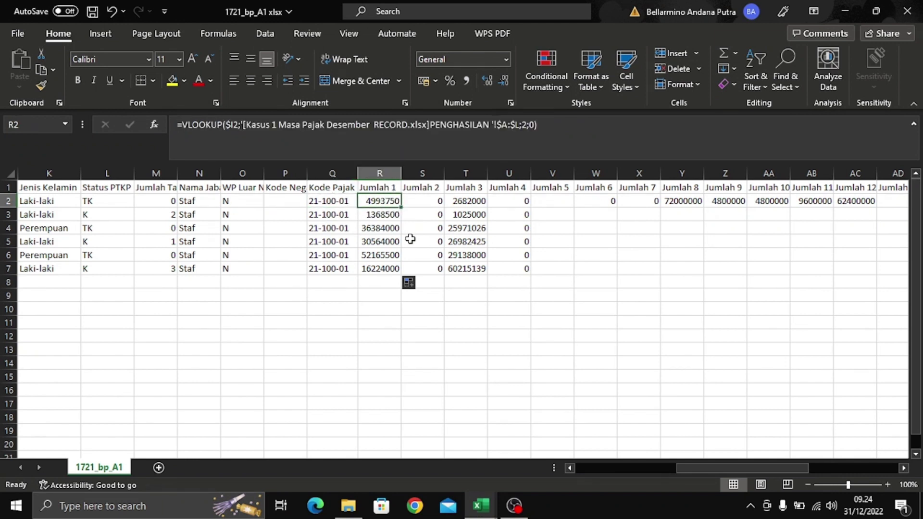
left_click(465, 201)
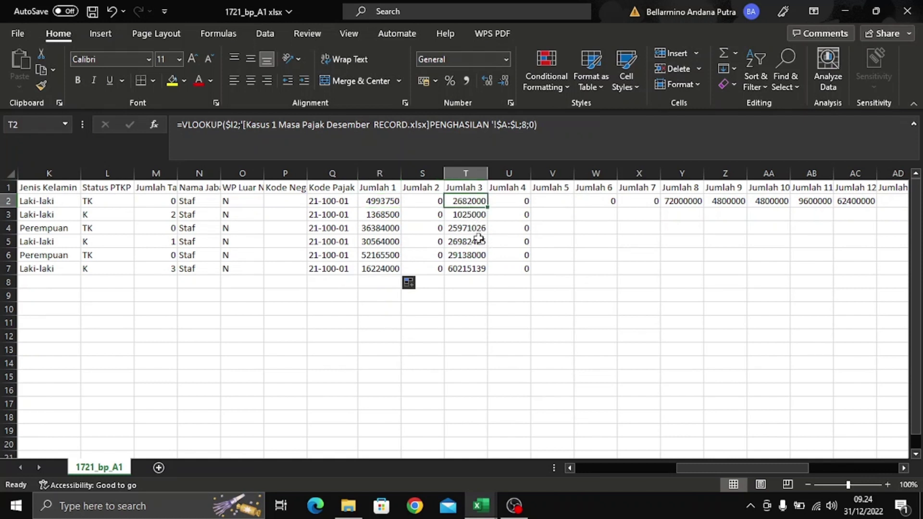
left_click(518, 203)
left_click(480, 211)
left_click(481, 254)
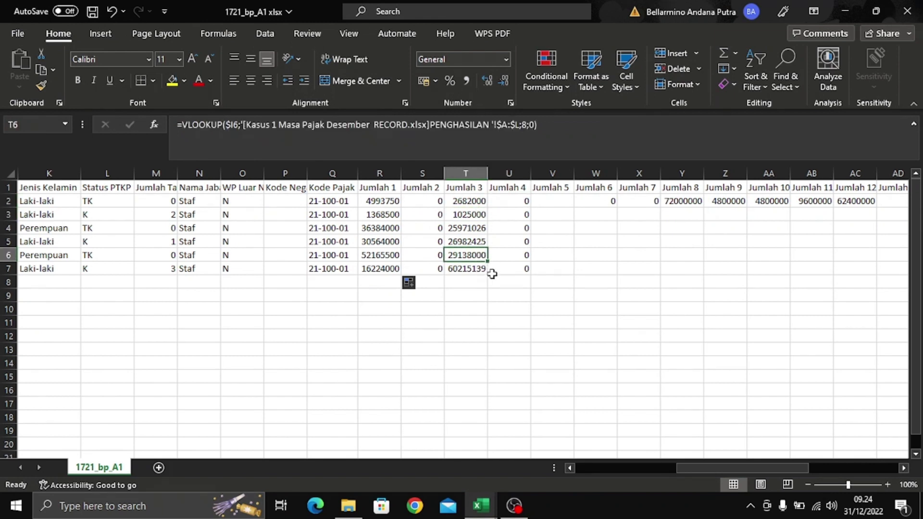
left_click(568, 201)
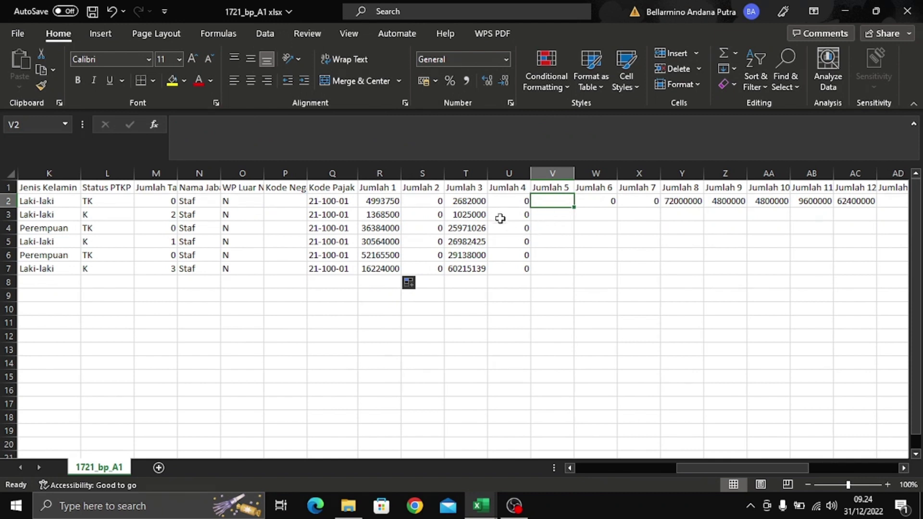
- Copy T2's lookup into V2 and change its column number to 9
left_click(476, 198)
key("ctrl+c")
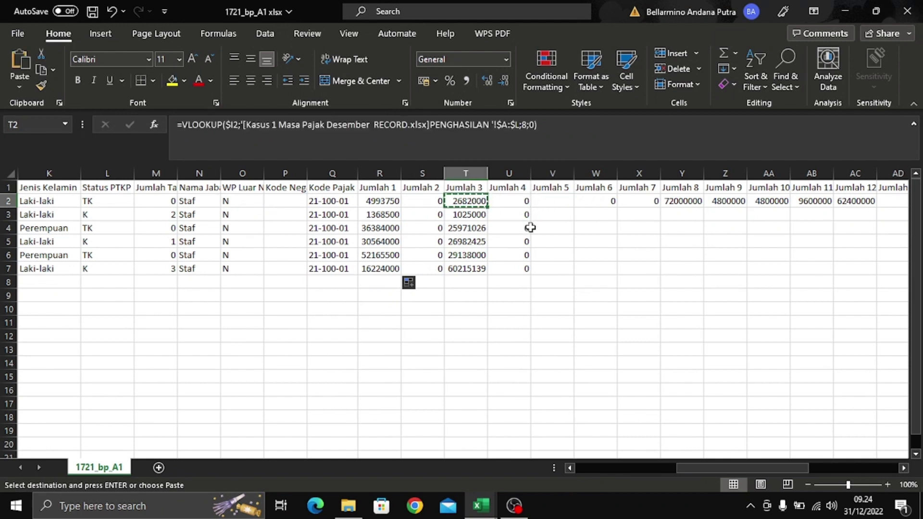
left_click(551, 202)
key("ctrl+v")
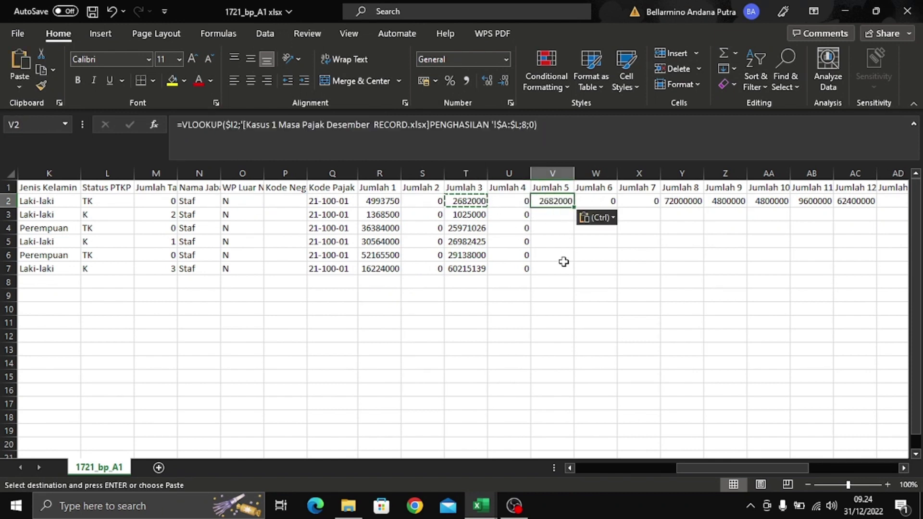
left_click(526, 124)
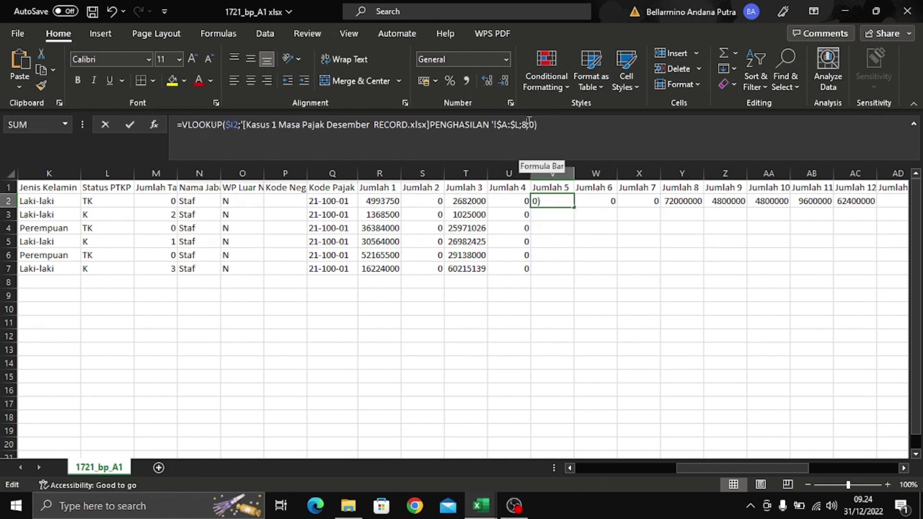
key("BackSpace")
type("9")
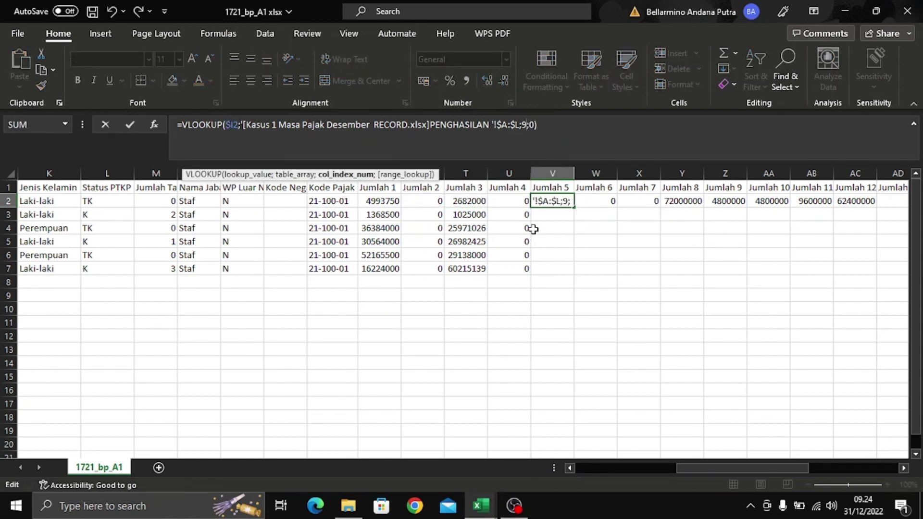
key("Return")
- Fill V2's lookup down to V7 (26966,25 to 87609,6) and compare with the source workbook
left_click(561, 198)
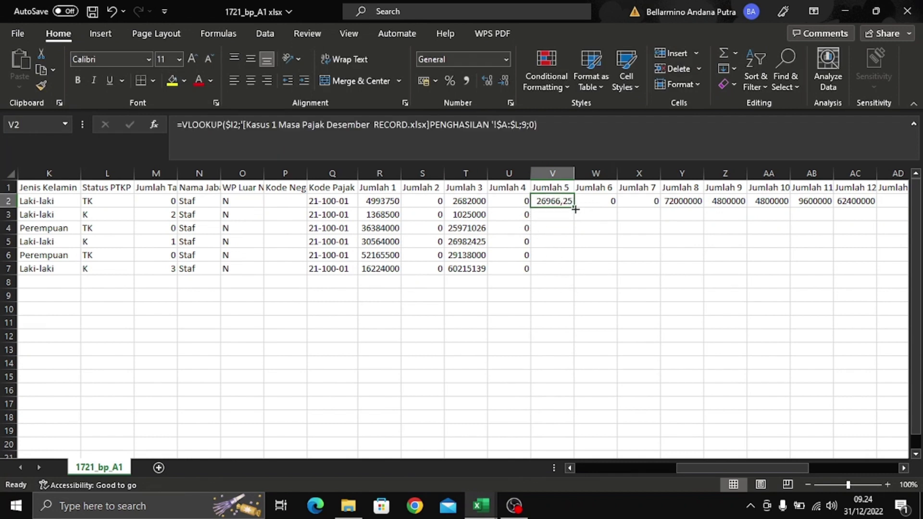
double_click(575, 209)
left_click(557, 242)
left_click(553, 217)
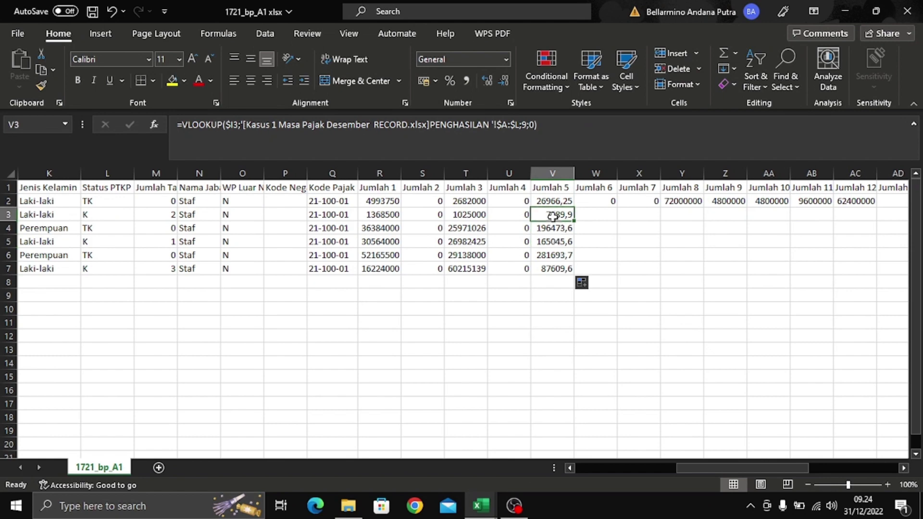
key("alt+Tab")
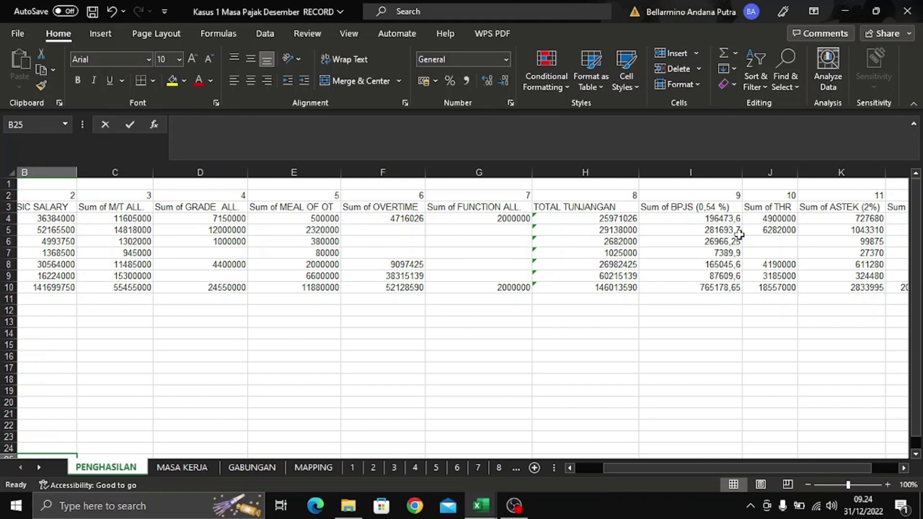
key("alt+Tab")
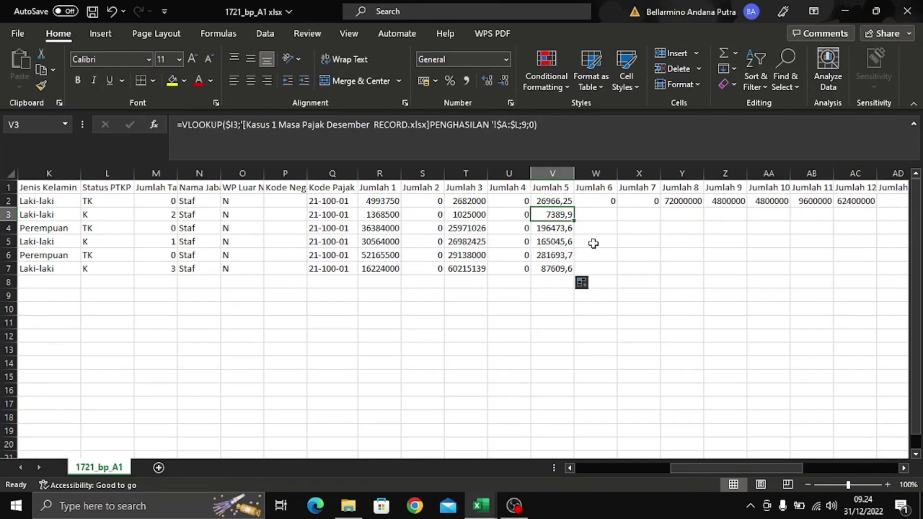
left_click(588, 240)
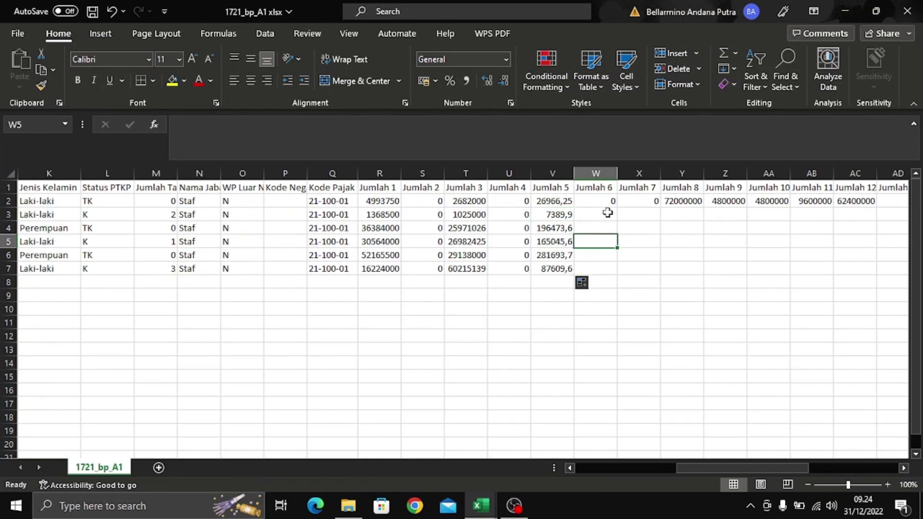
- Copy the 0 in W2 down the Jumlah 6 column through W7
left_click(608, 193)
left_click(609, 201)
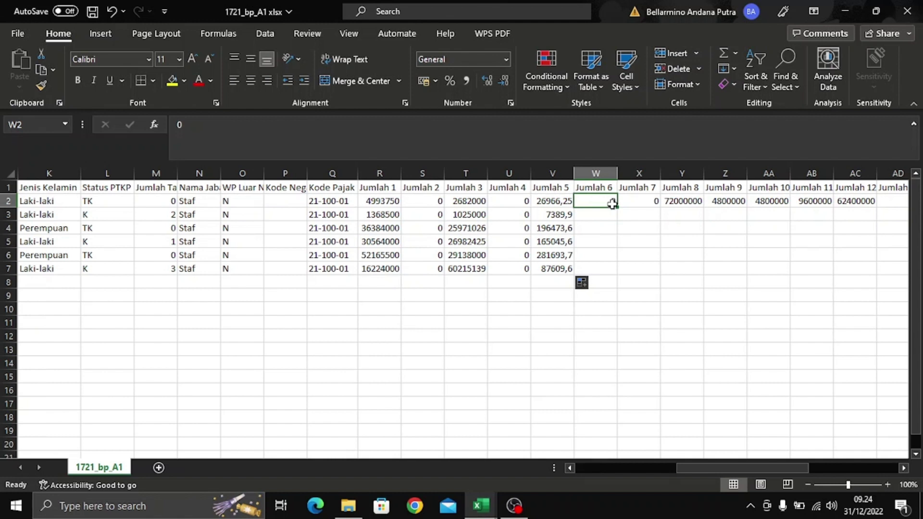
double_click(617, 208)
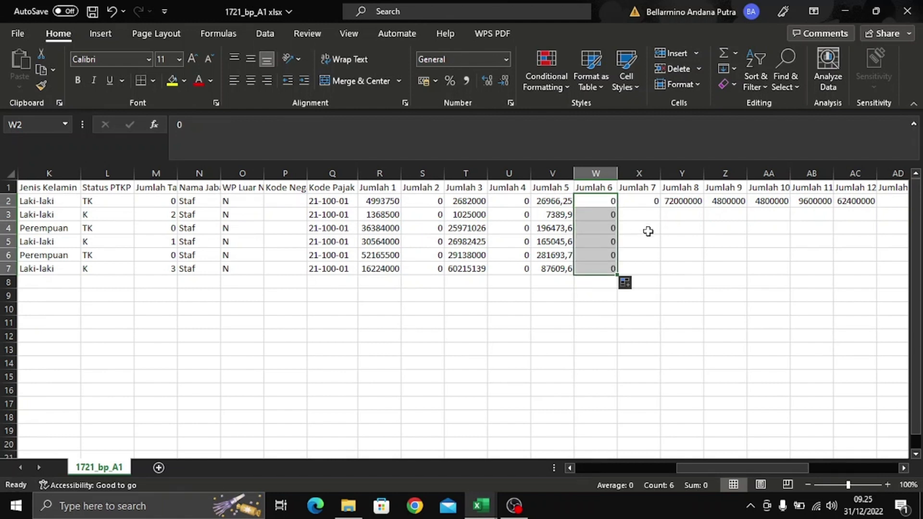
left_click(663, 201)
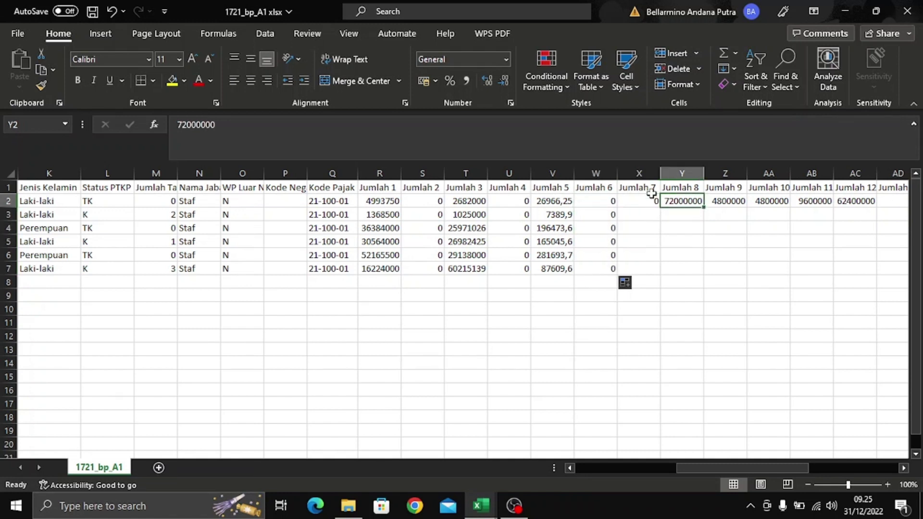
left_click(649, 200)
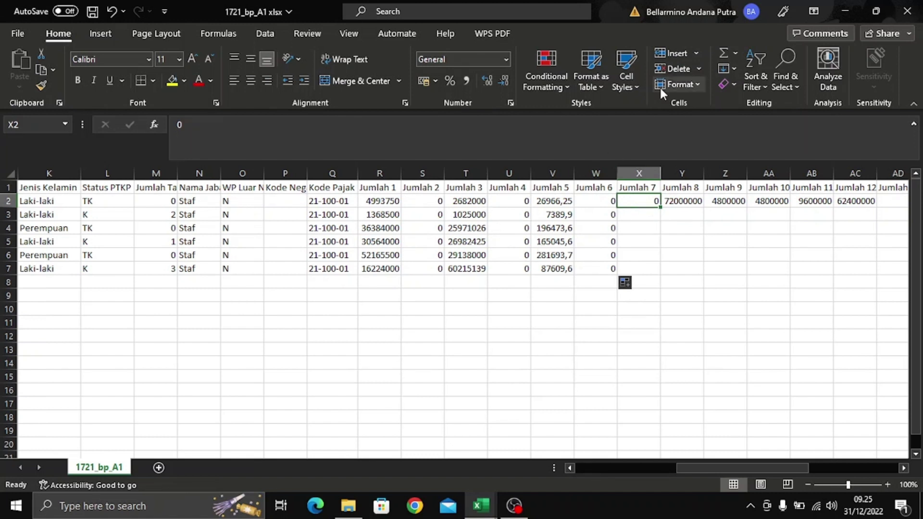
- Copy the Jumlah 5 VLOOKUP from V2 into X2 and change its column index from 9 to 10
left_click(569, 198)
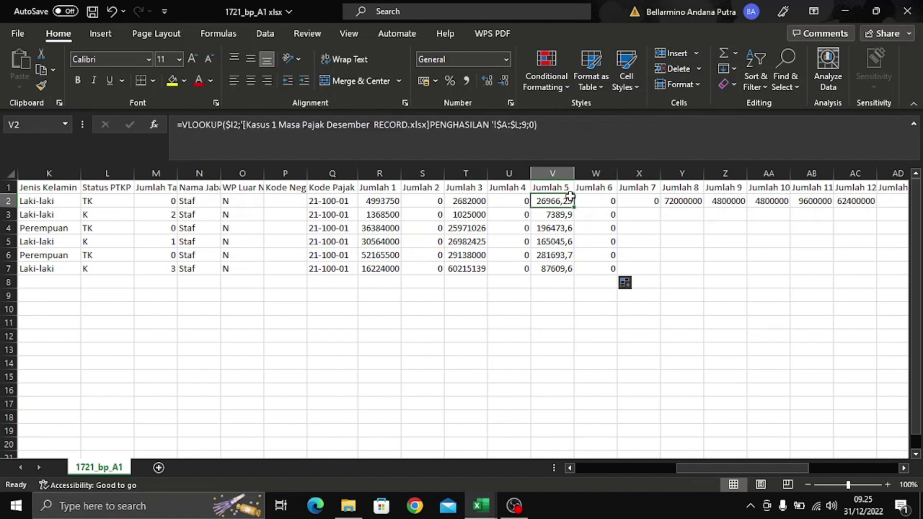
key("ctrl+c")
left_click(641, 201)
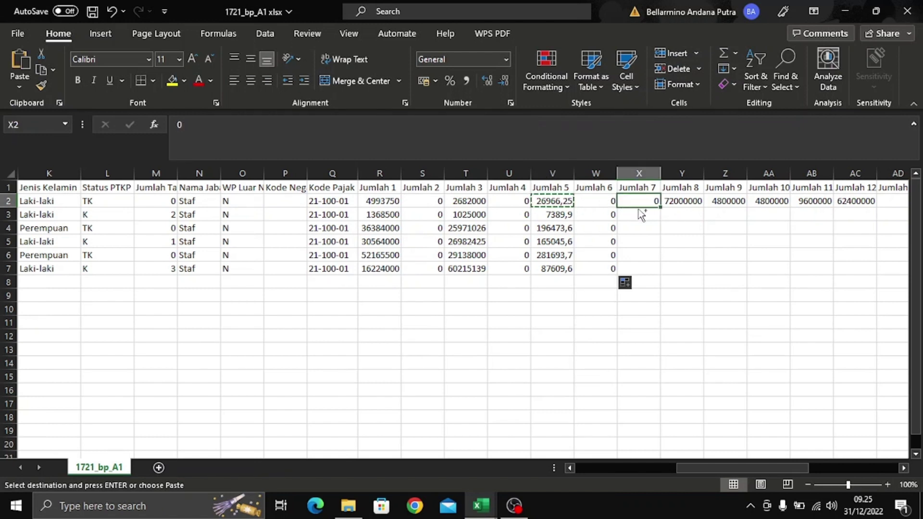
key("ctrl+v")
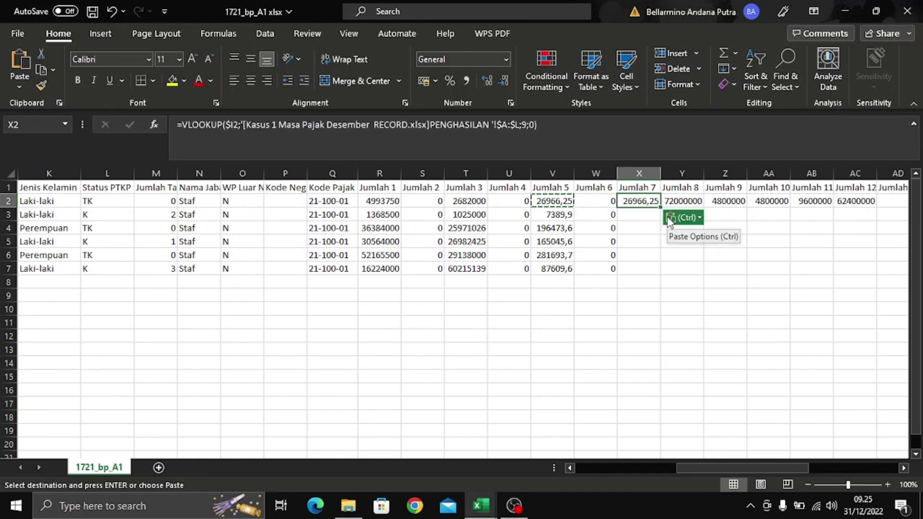
left_click(530, 125)
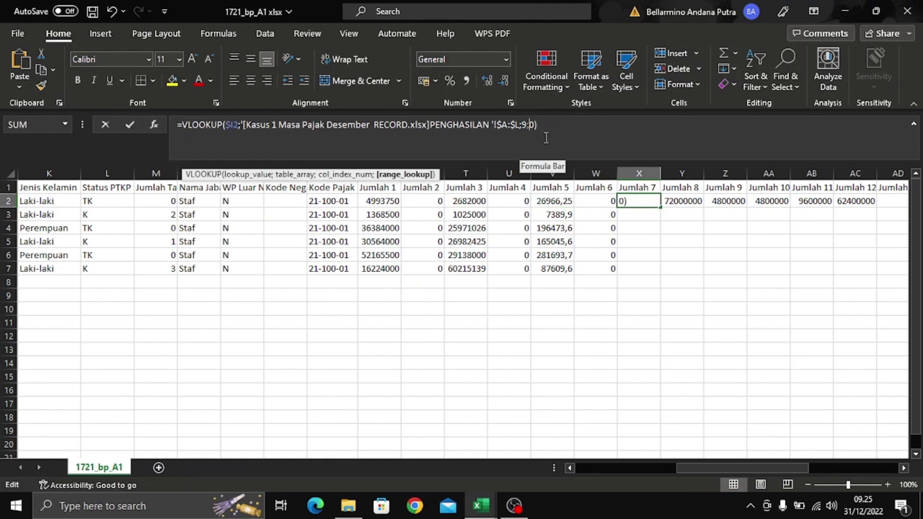
key("Left")
key("BackSpace")
type("1")
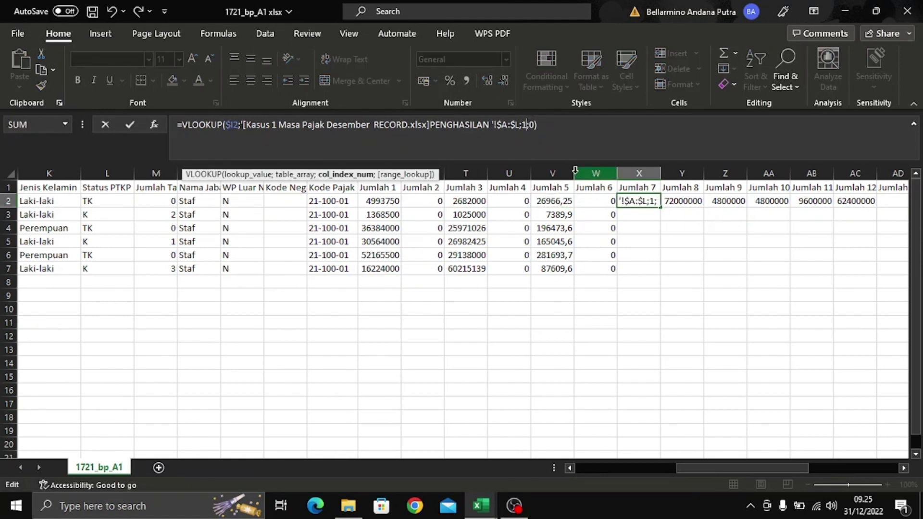
type("0")
key("Return")
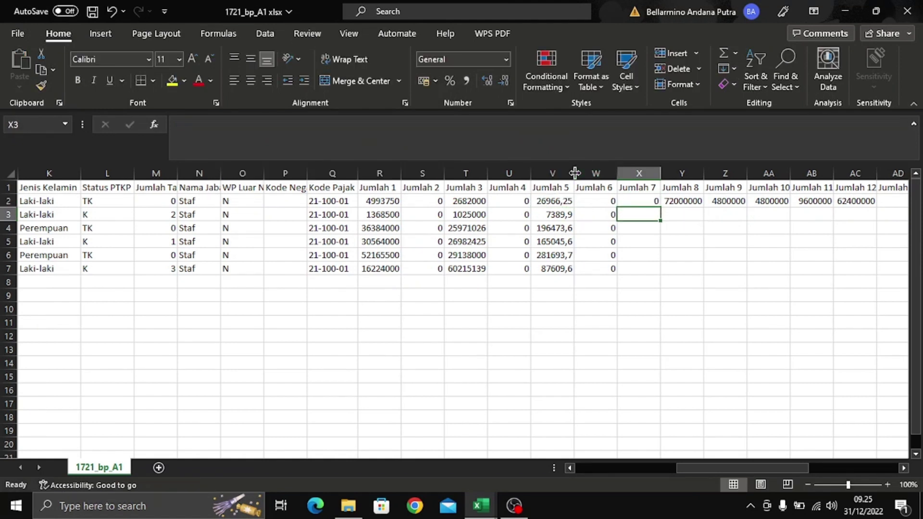
- Fill the Jumlah 7 lookup down to X7, giving 0, 0, 4900000, 4190000, 6282000, 3185000
left_click_drag(649, 209, 652, 203)
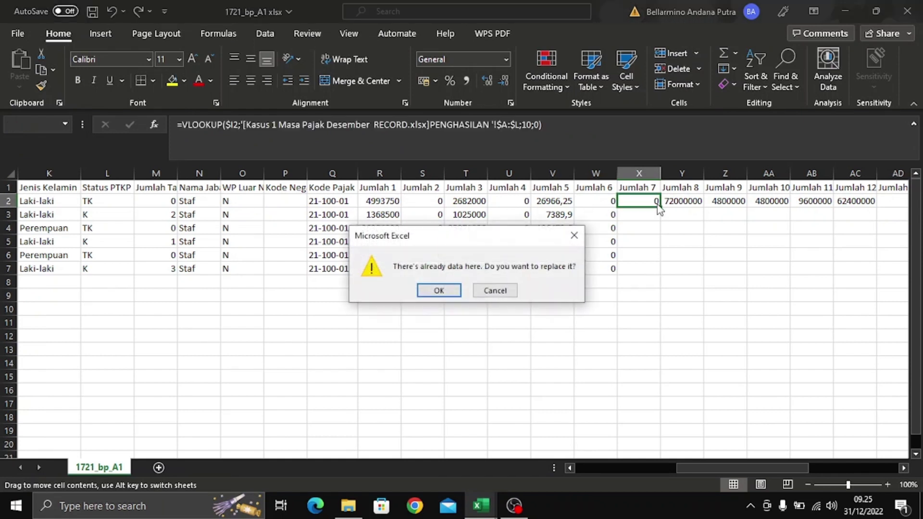
left_click(574, 236)
left_click(649, 201)
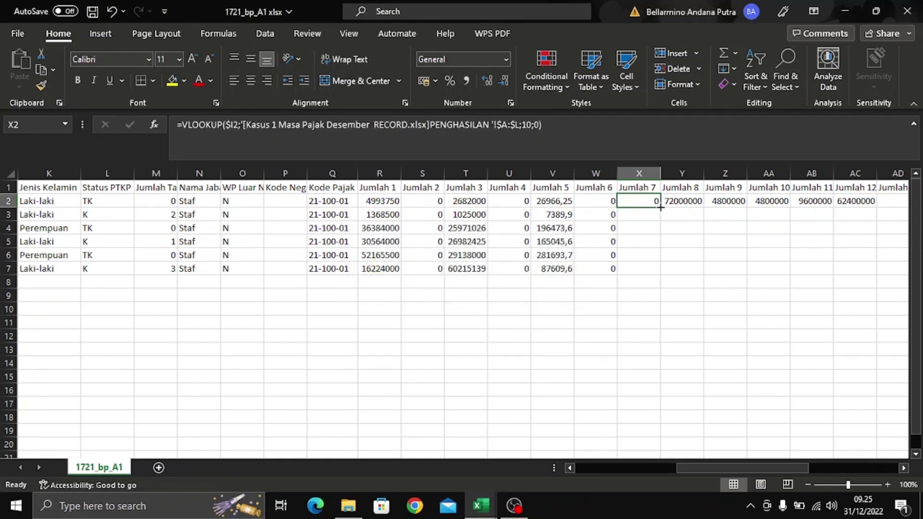
double_click(661, 207)
left_click(693, 240)
left_click(642, 199)
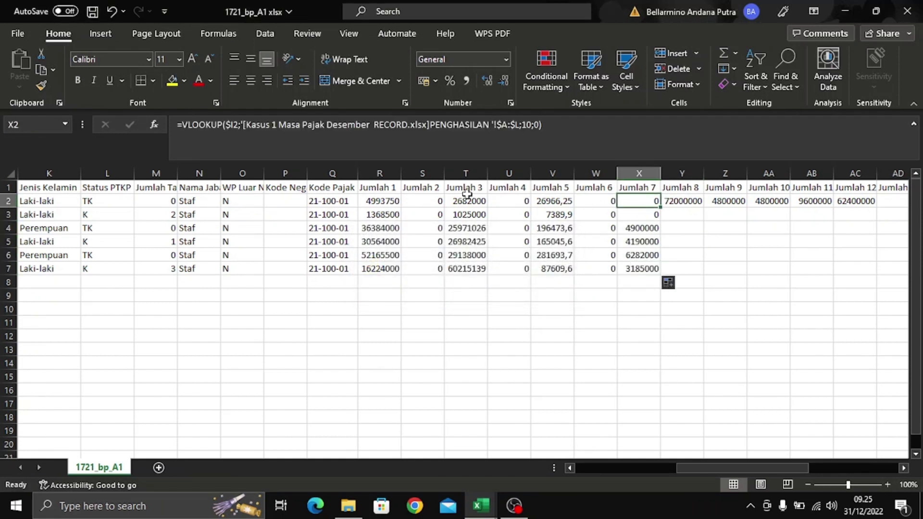
- Compare the Jumlah 7 THR values against the PENGHASILAN source workbook
key("alt+Tab")
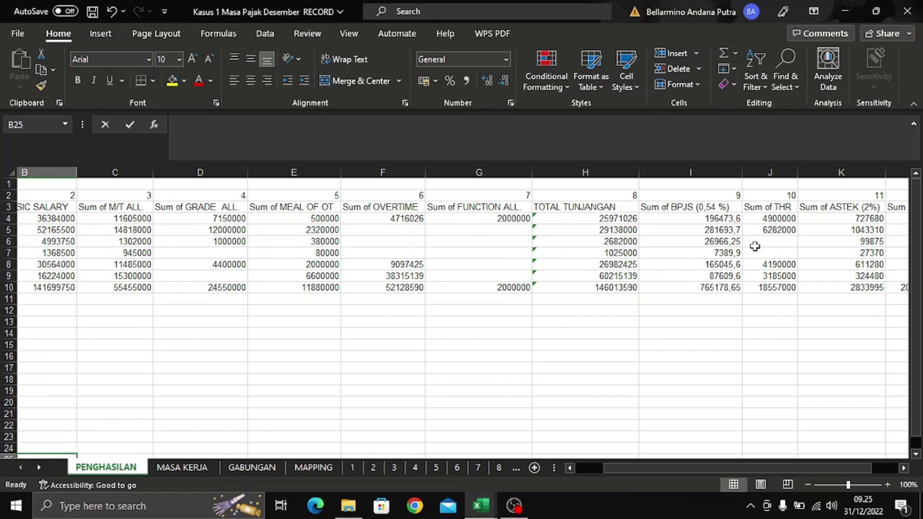
key("alt+Tab")
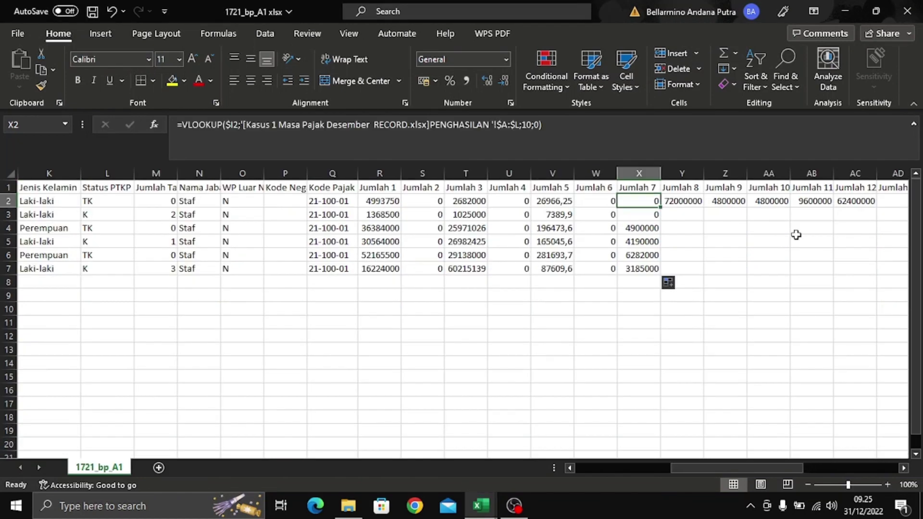
key("alt+Tab")
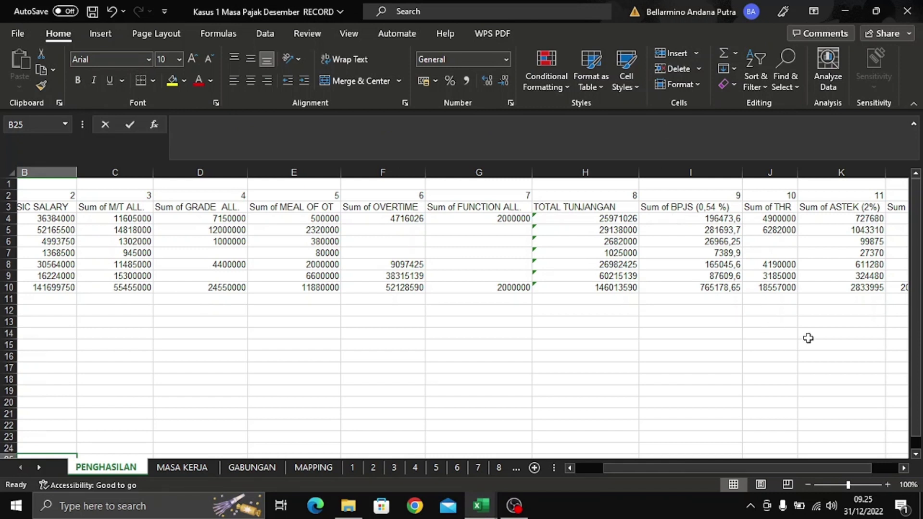
key("Return")
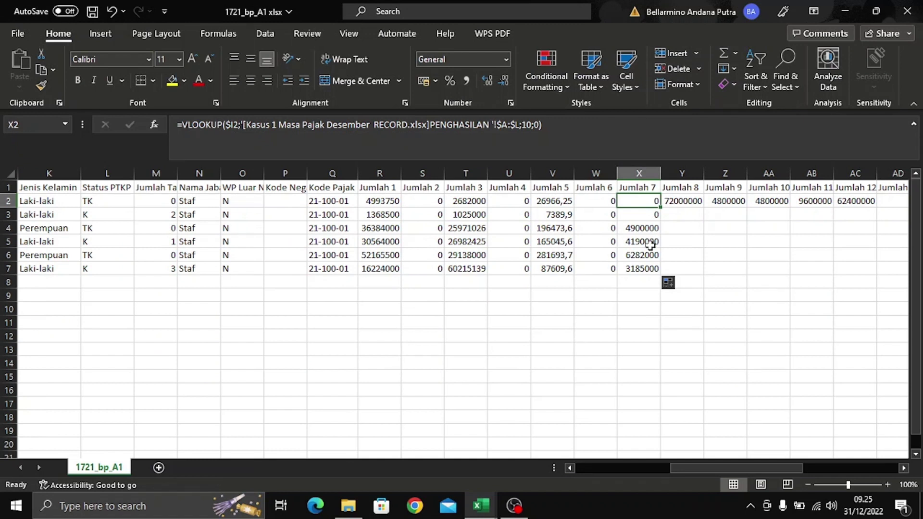
left_click(689, 197)
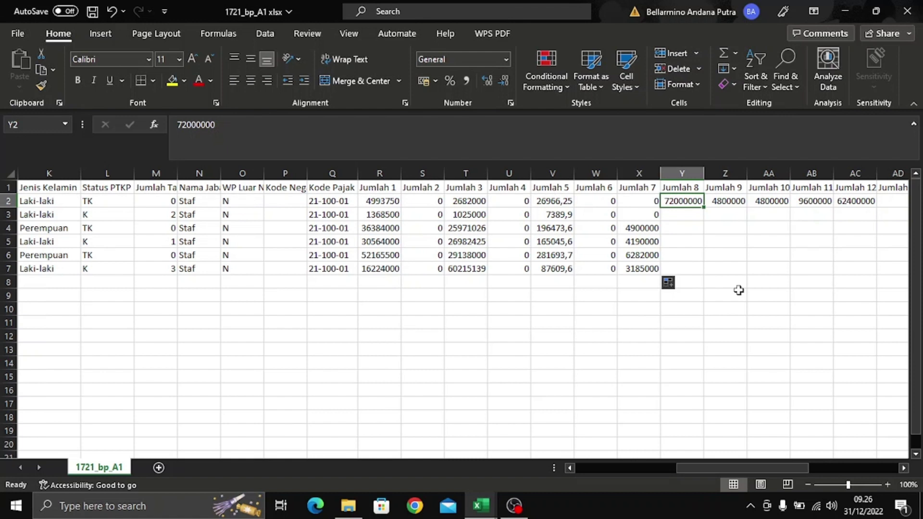
- Enter =SUM(R2:X2) in Y2 to total Jumlah 1 through Jumlah 7
type("=")
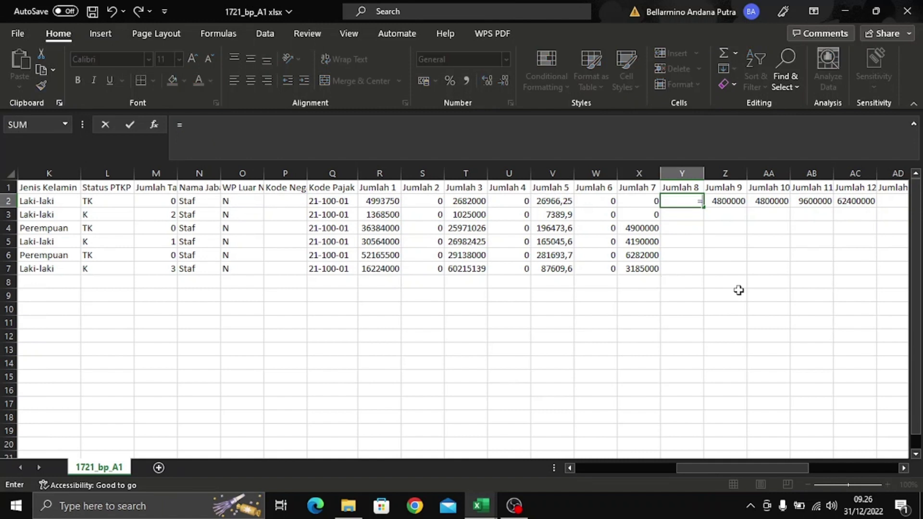
type("sum(")
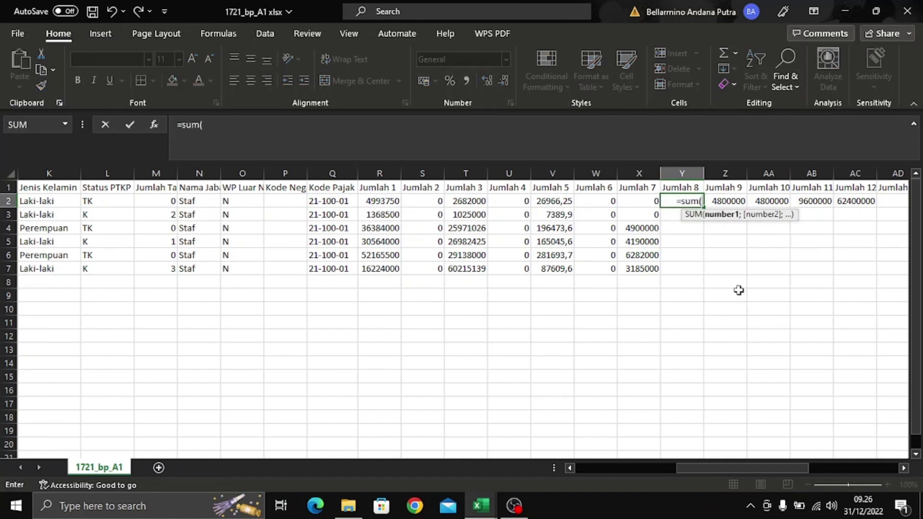
left_click(395, 201)
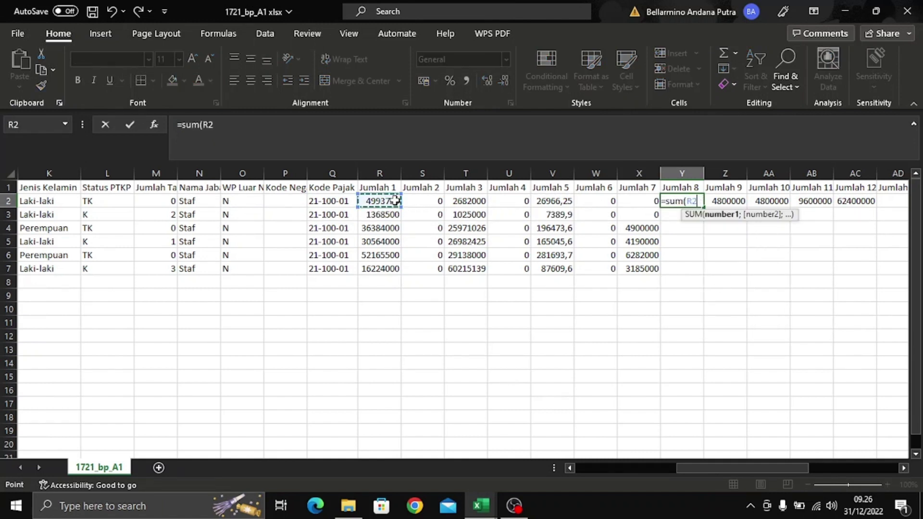
left_click_drag(395, 201, 630, 201)
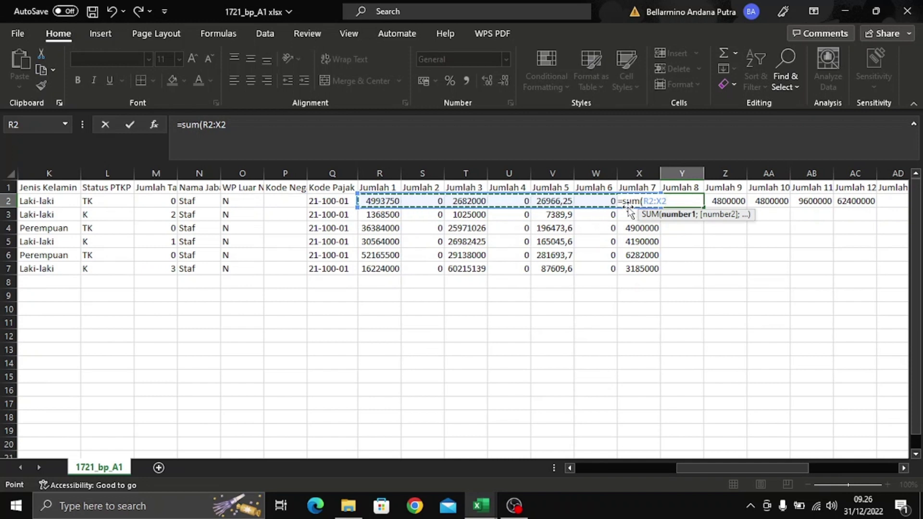
type(")")
key("Return")
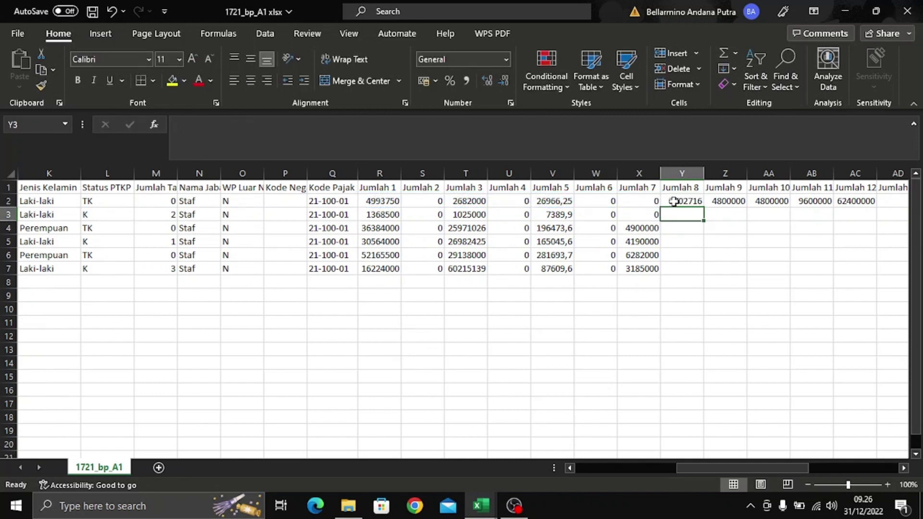
- Fill the Jumlah 8 total down to Y7 and check the row 2 and row 3 formulas
left_click(672, 202)
double_click(702, 205)
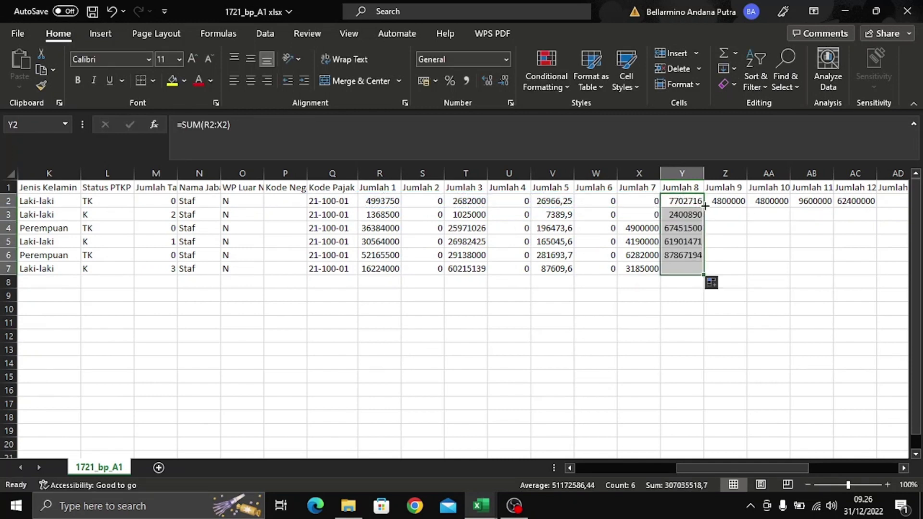
left_click(742, 241)
left_click(693, 202)
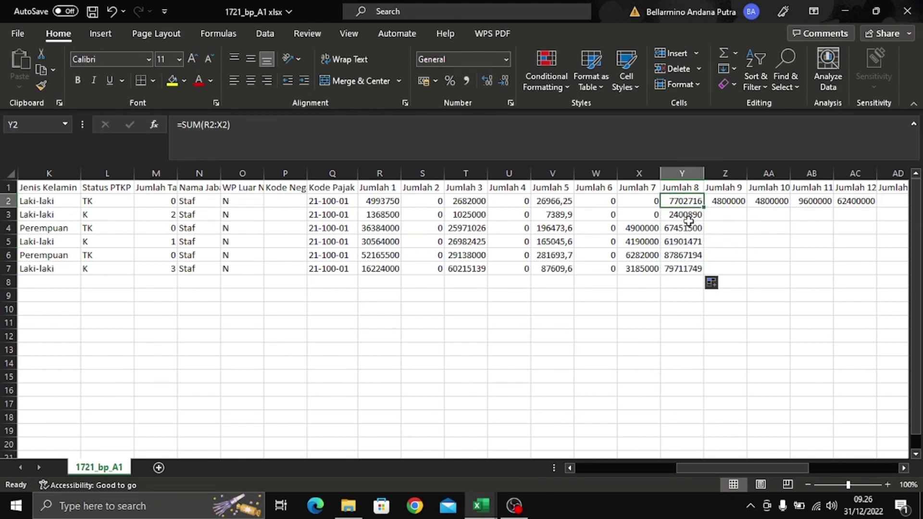
left_click(690, 215)
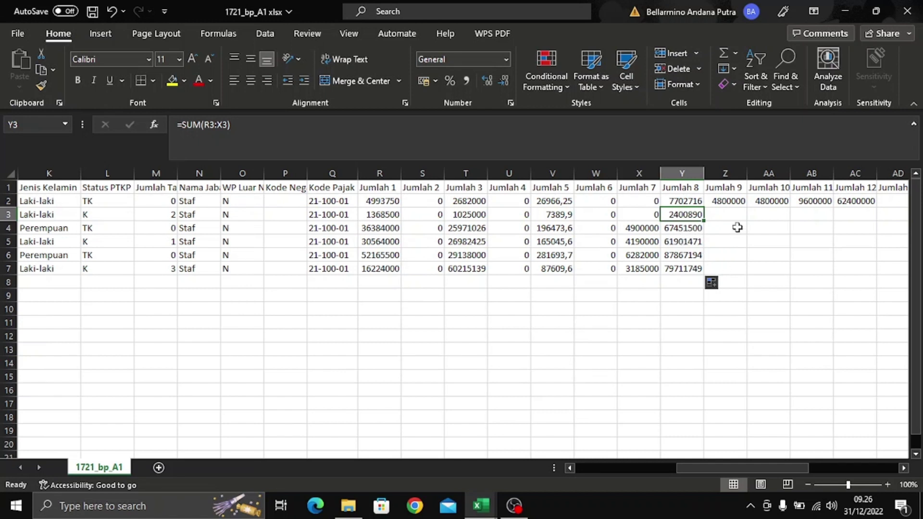
- Select Z2 in the Jumlah 9 column and enter edit mode on its 4800000 value
left_click(735, 201)
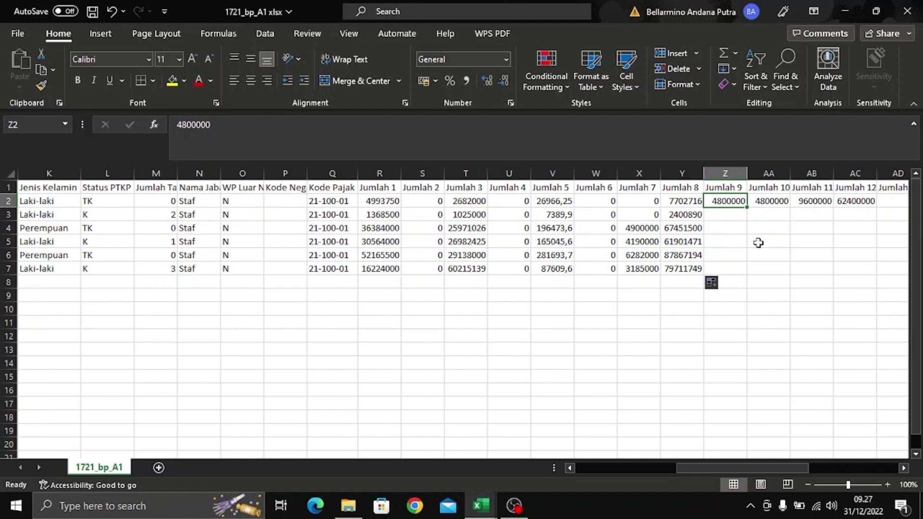
left_click(818, 137)
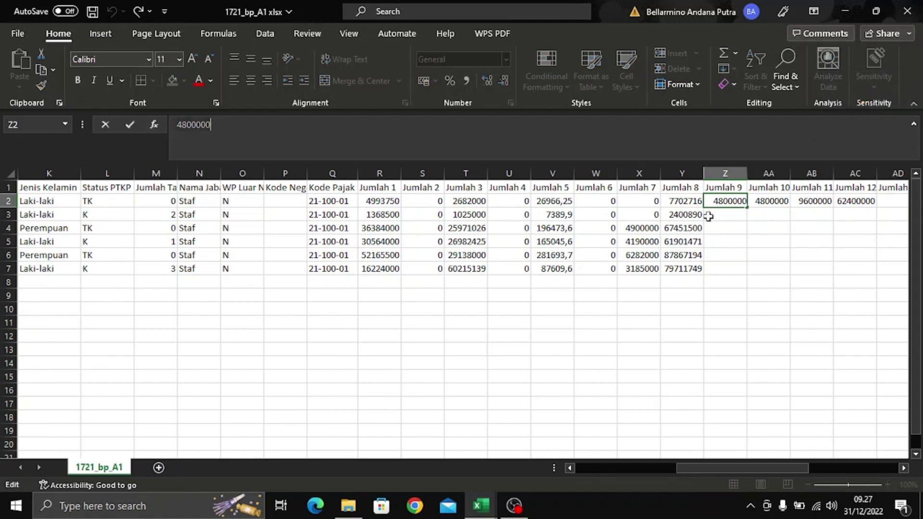
- Clear 4800000 from Z2 and start typing =if(y2*5%>=(500000*(f2-e2
key("BackSpace")
key("BackSpace")
key("BackSpace")
key("BackSpace")
key("BackSpace")
key("BackSpace")
key("BackSpace")
type("=if")
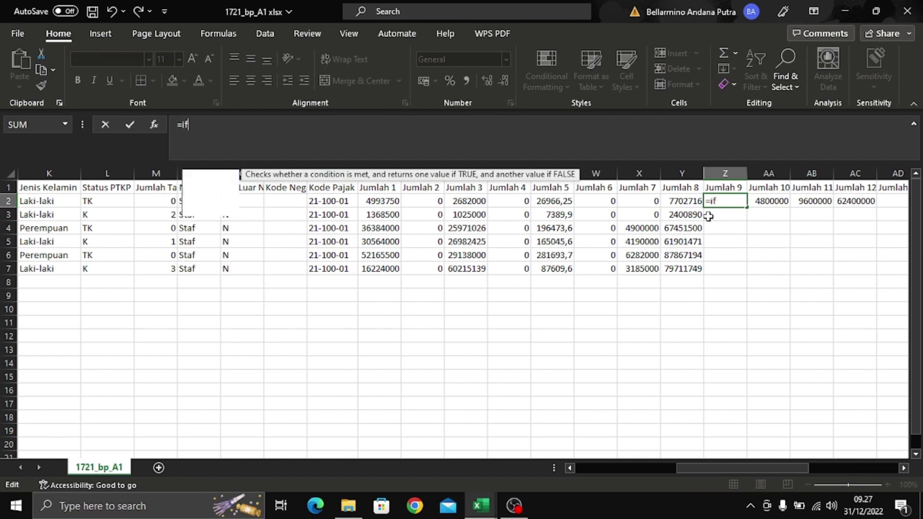
type("(")
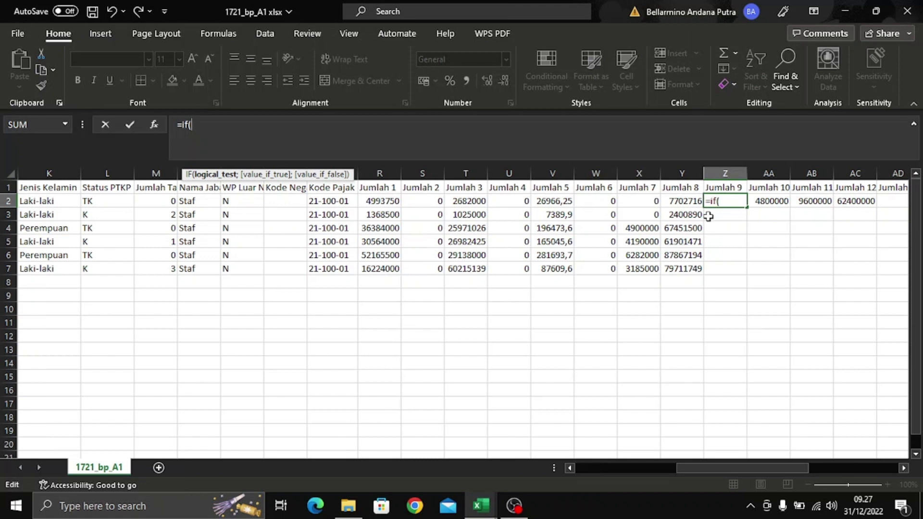
type("y2*")
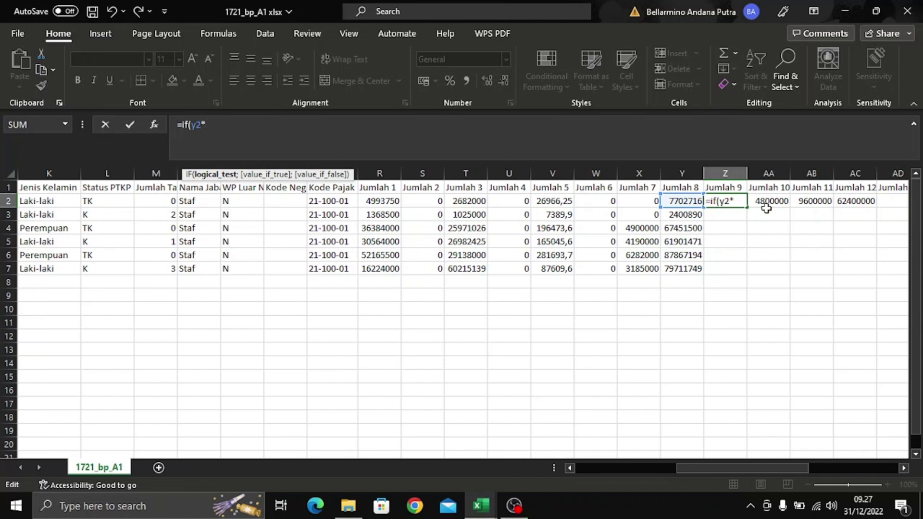
type("5%>=")
type("(500000")
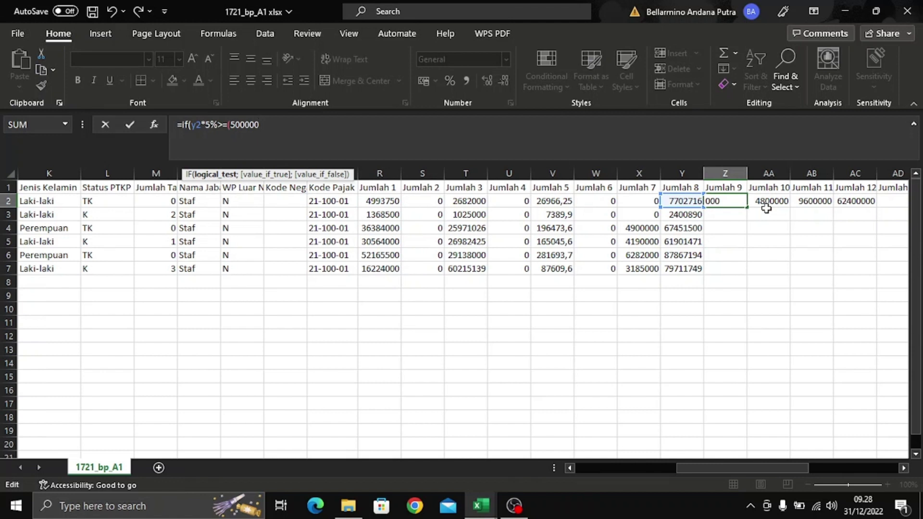
type("*")
type("(f2")
type("-e2")
- Finish Z2 as =IF(Y2*5%>=(500000*(F2-E2+1));(500000*(F2-E2+1));Y2*5%), returning 385135,8
left_click_drag(708, 469, 760, 479)
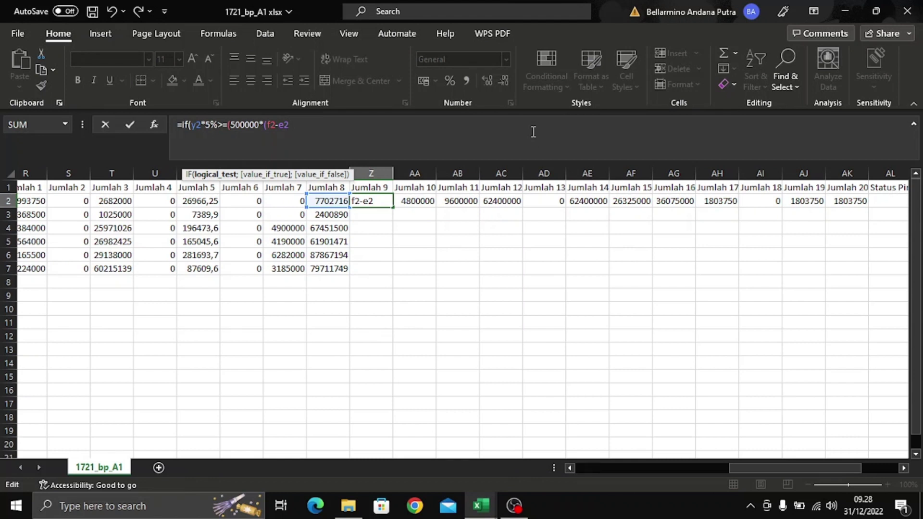
type("+1));")
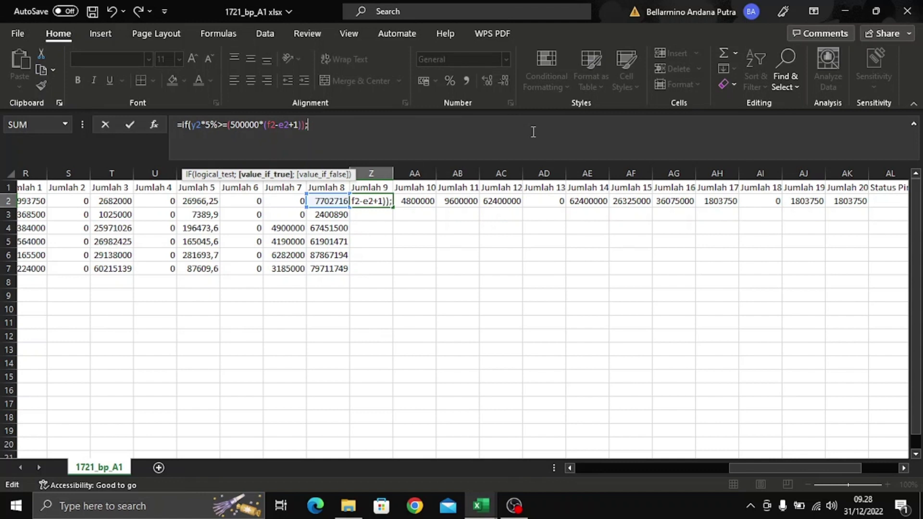
type("(500000")
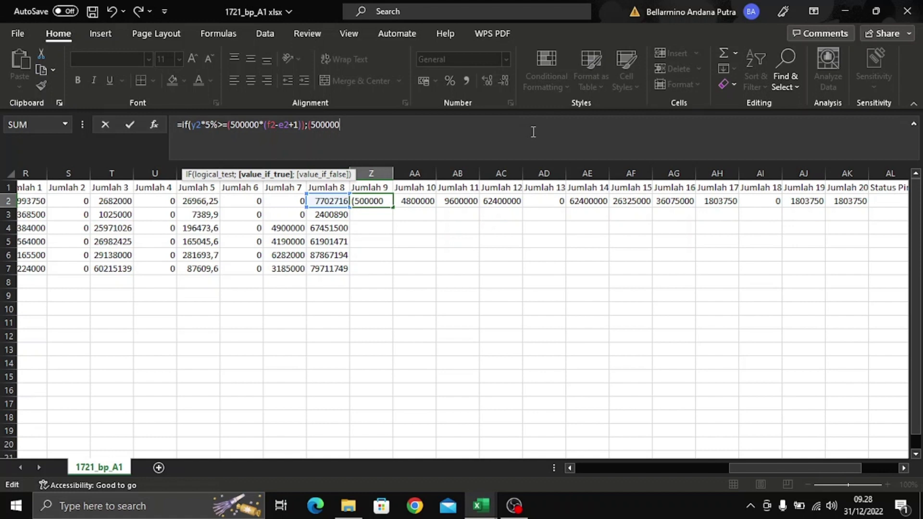
type("*(f2")
type("-e2+1)")
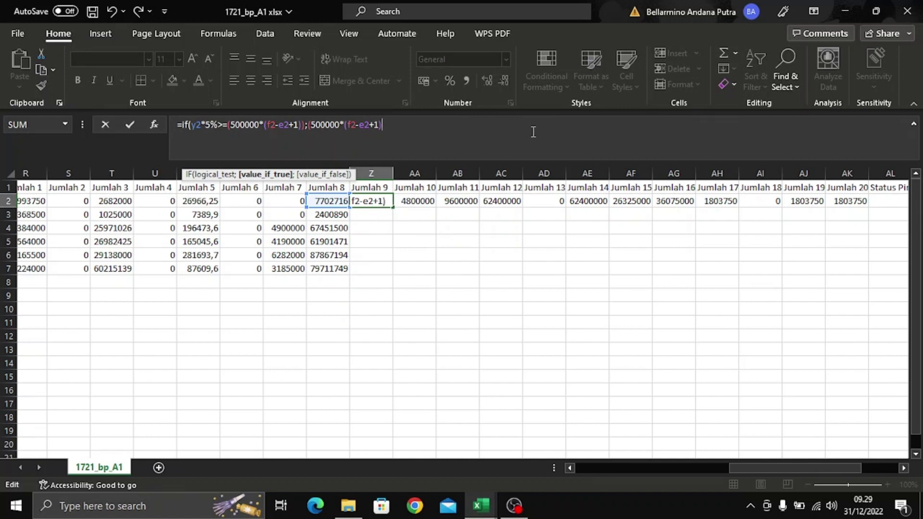
type(");")
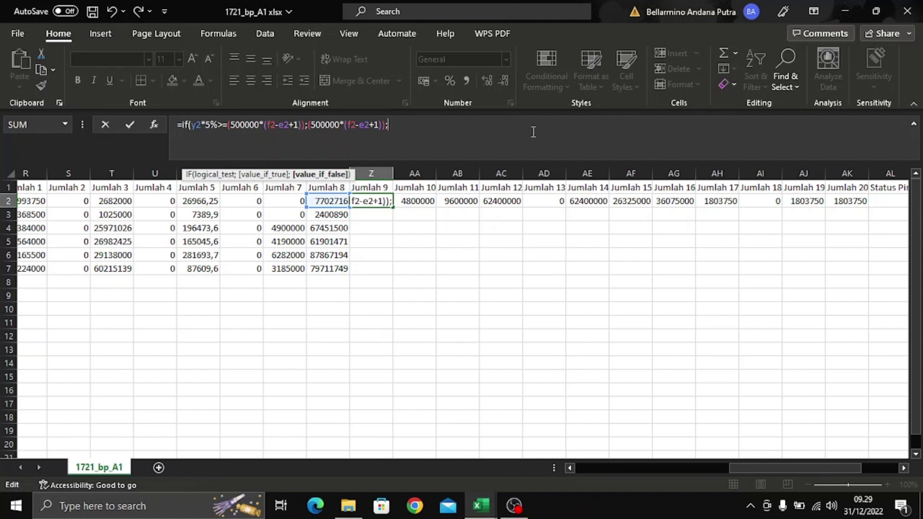
type("y2*5%)")
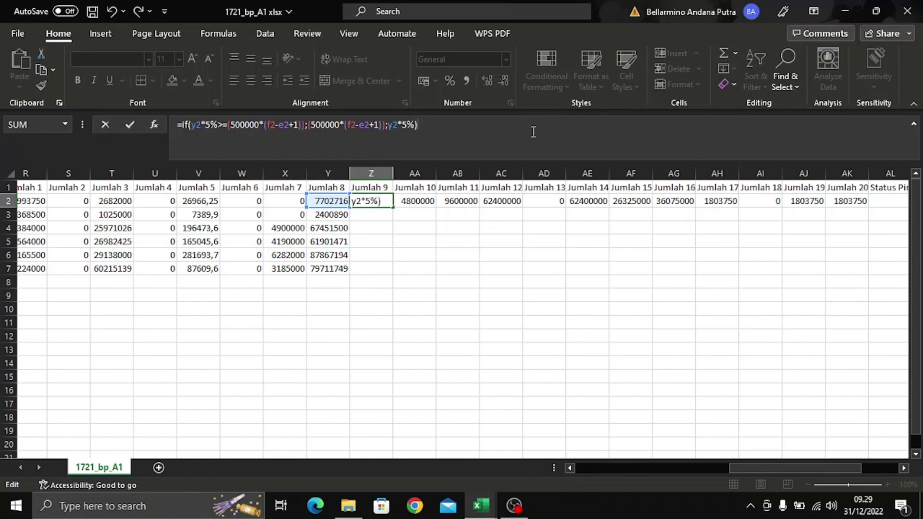
key("Return")
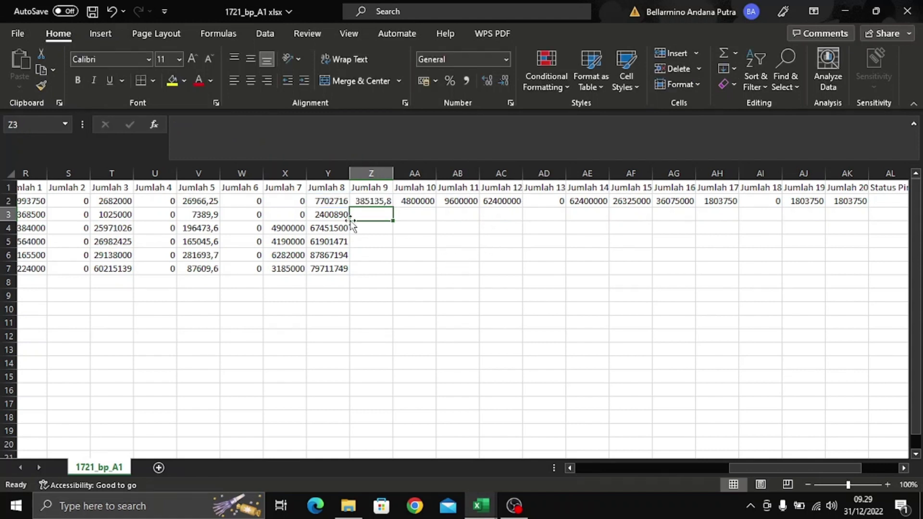
- Fill the Jumlah 9 IF formula down Z3:Z7 and check the copied formulas in Z3–Z5
left_click(378, 202)
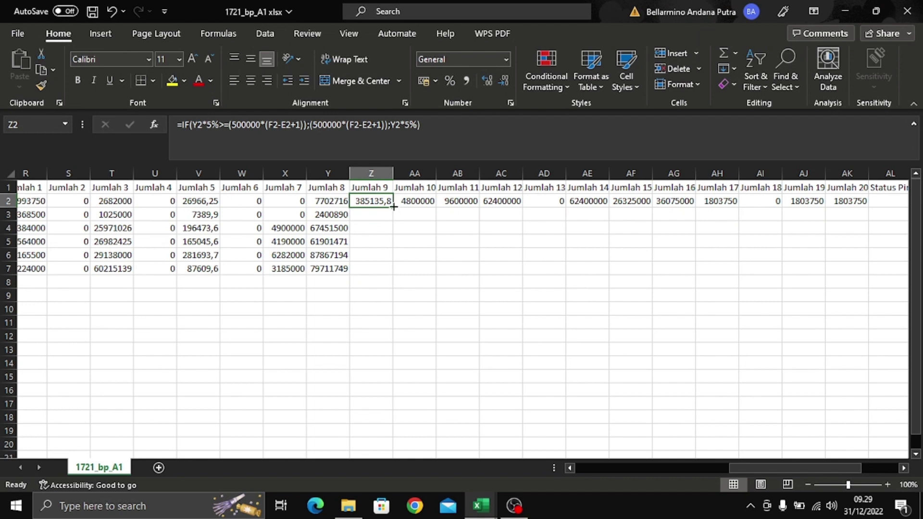
double_click(393, 206)
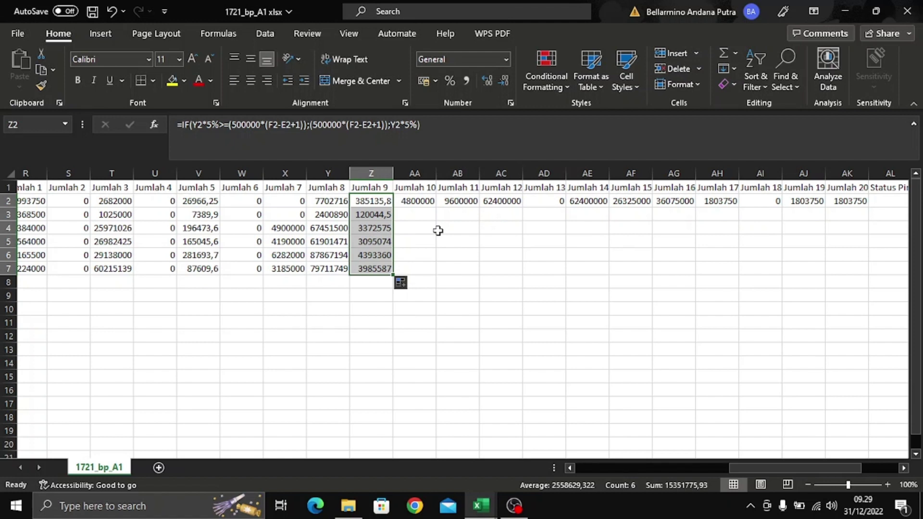
left_click(441, 239)
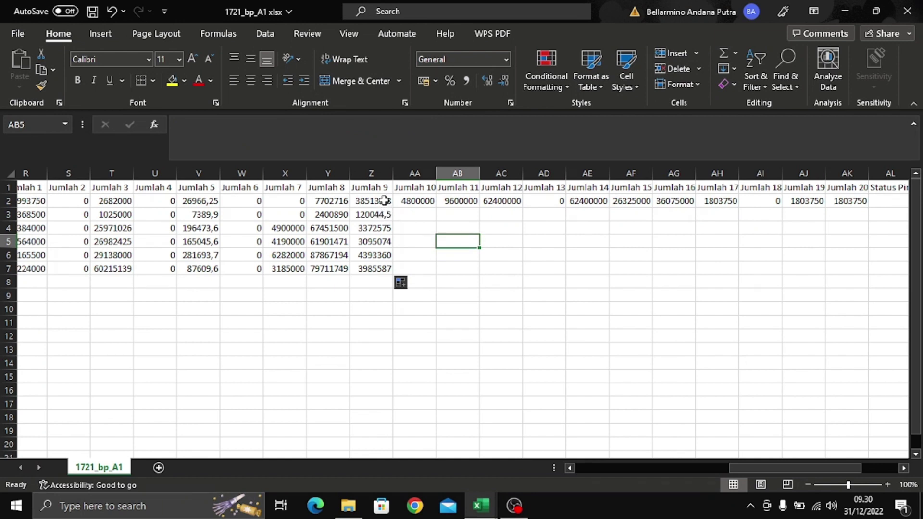
left_click(383, 200)
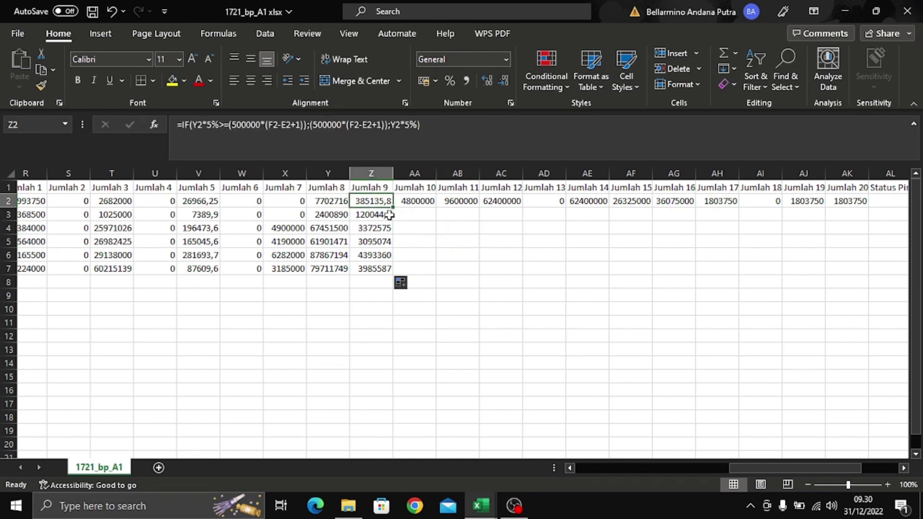
left_click(388, 215)
left_click(388, 229)
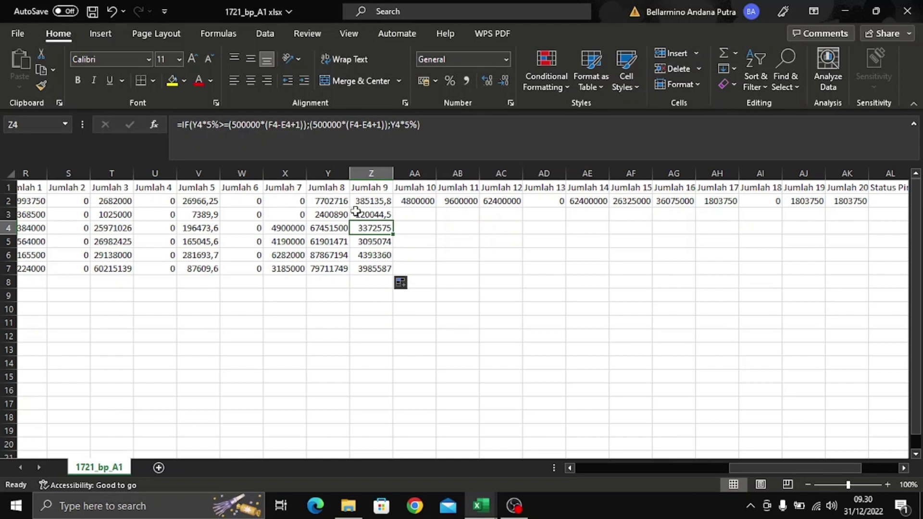
left_click(357, 214)
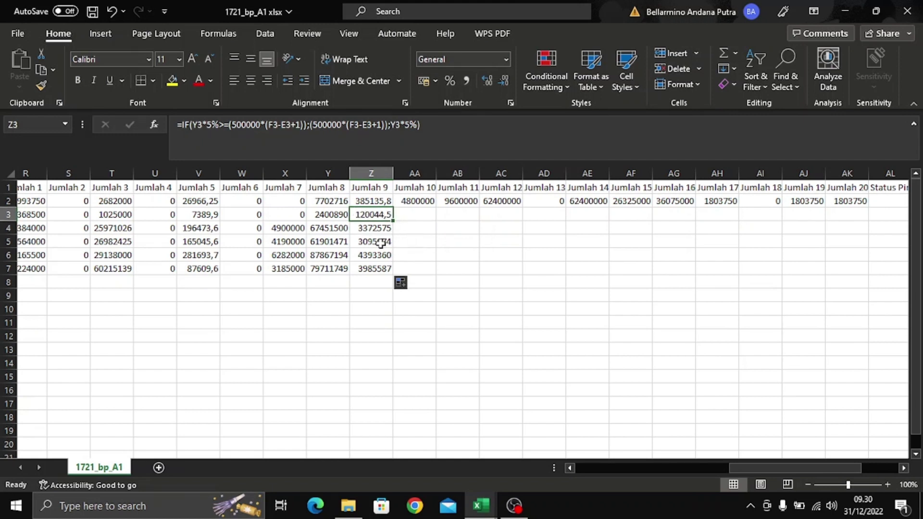
left_click(382, 243)
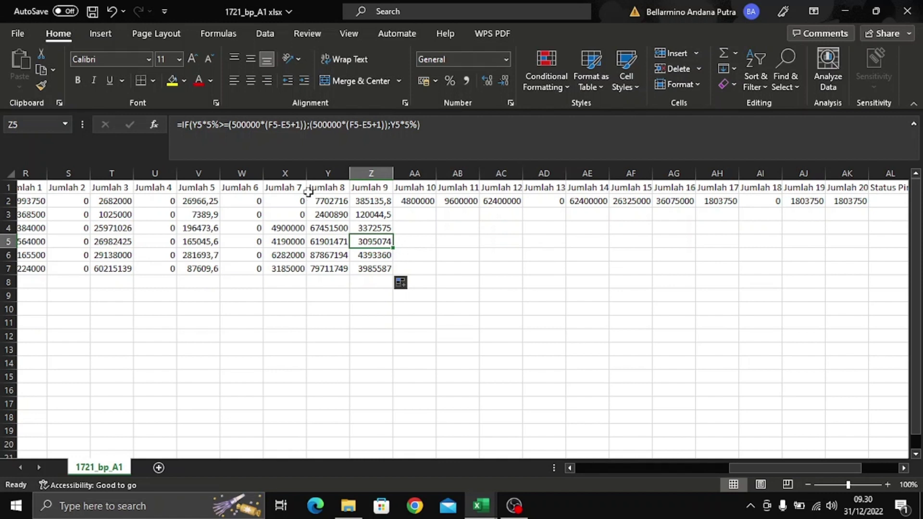
left_click(377, 213)
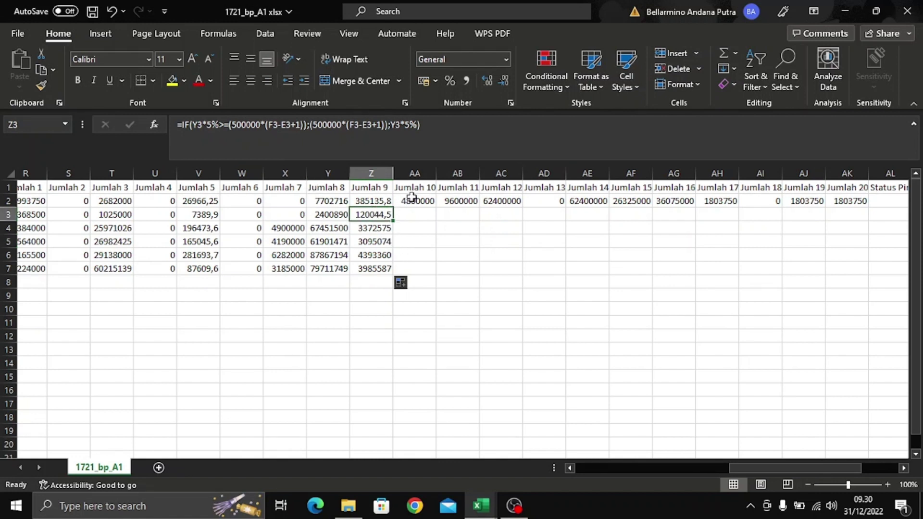
left_click(412, 197)
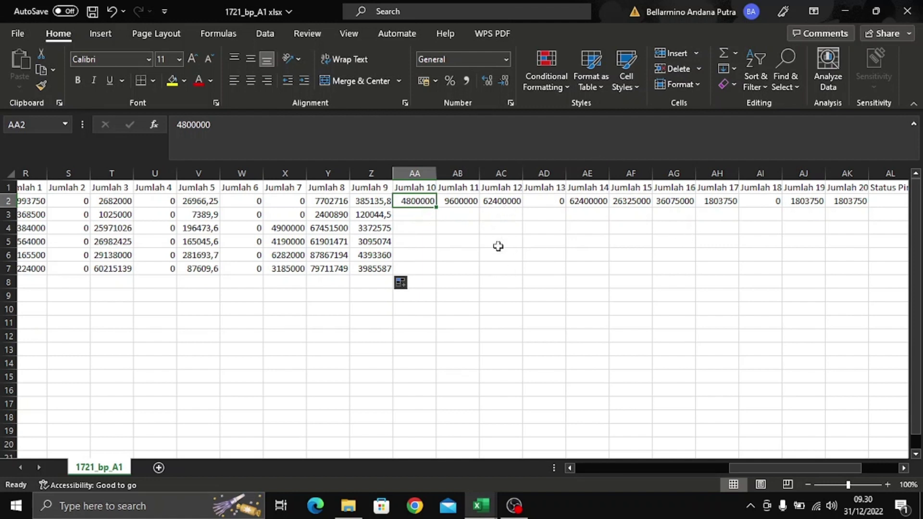
- Paste X2's VLOOKUP into AA2 and change its column index from 10 to 11
left_click(408, 131)
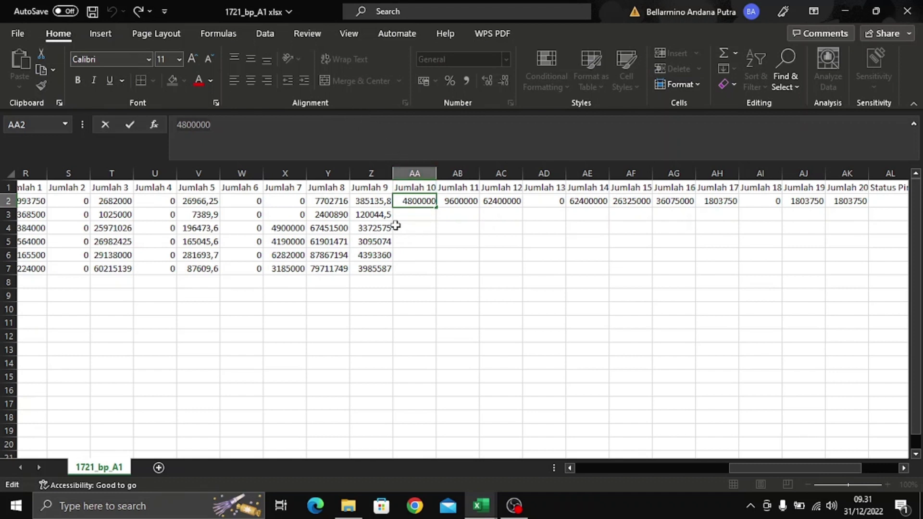
left_click(338, 201)
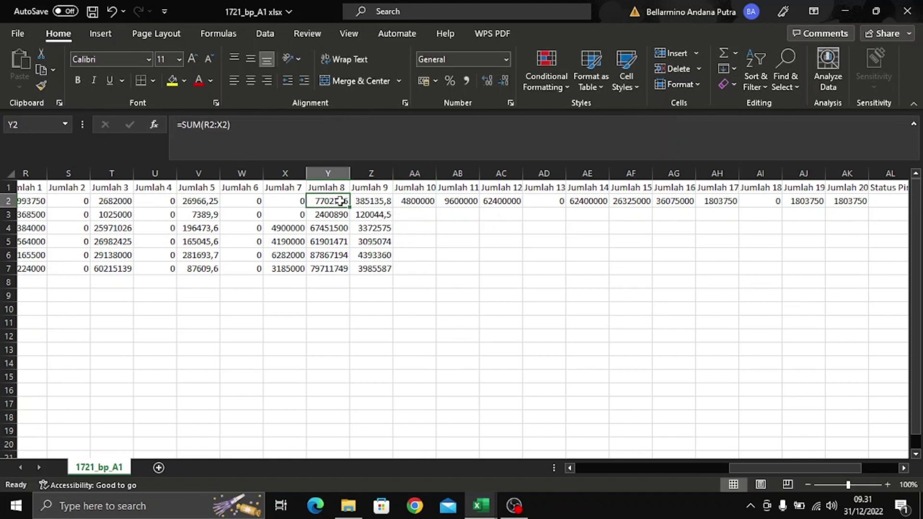
left_click(286, 203)
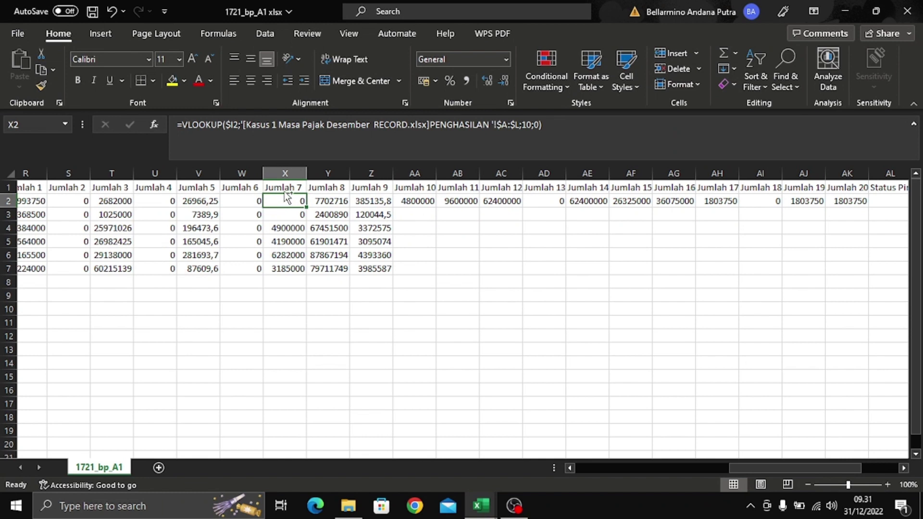
key("ctrl+c")
left_click(403, 202)
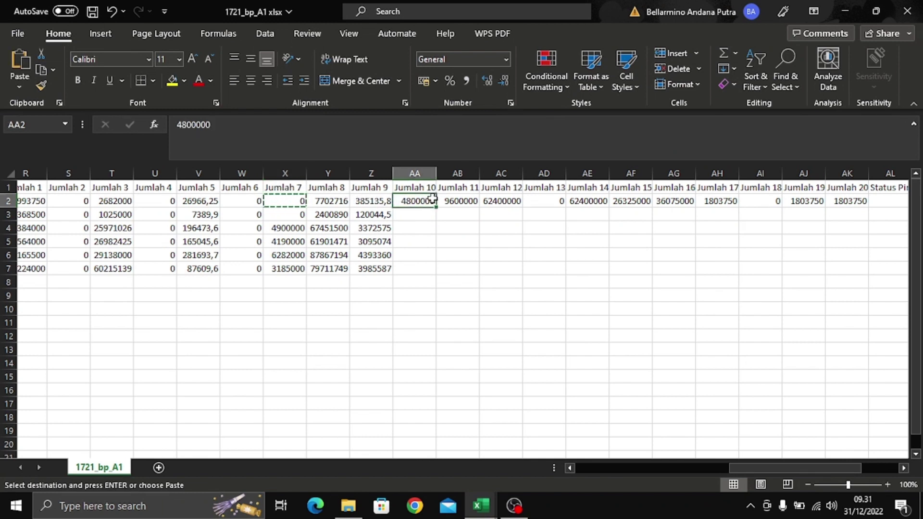
key("ctrl+v")
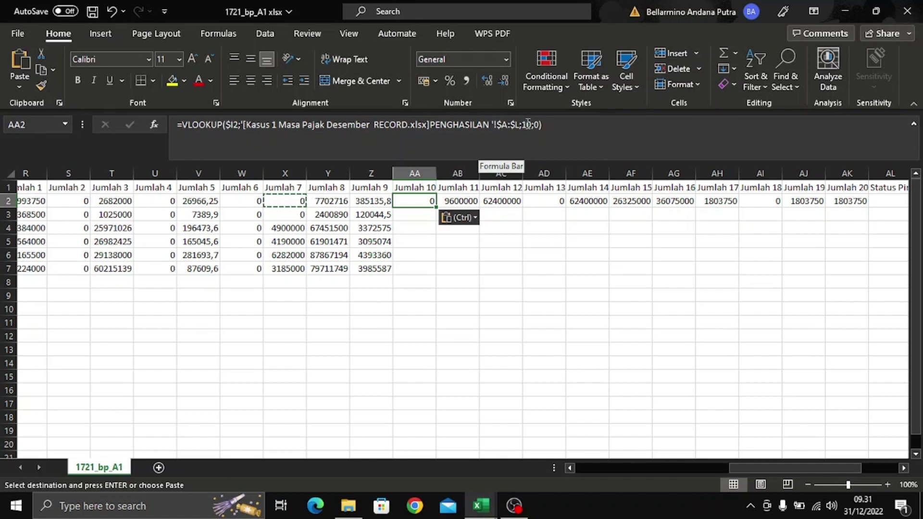
left_click(533, 125)
key("Left")
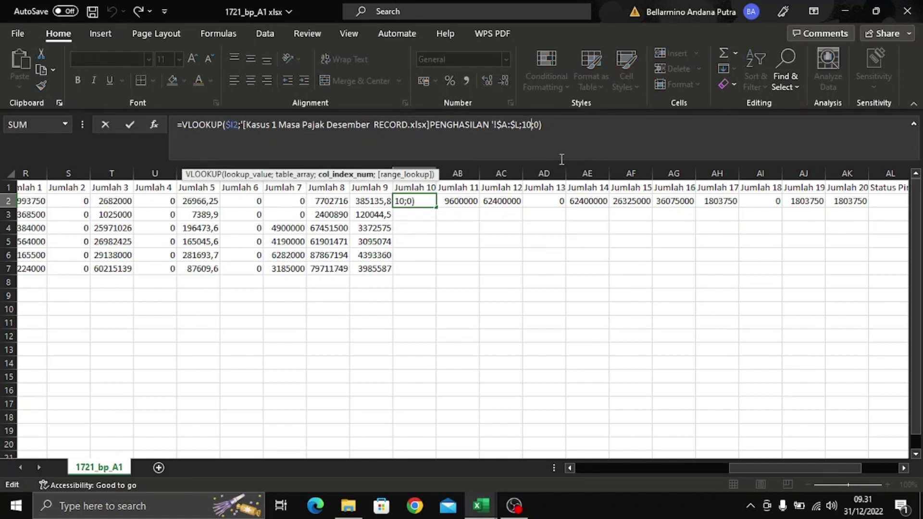
key("BackSpace")
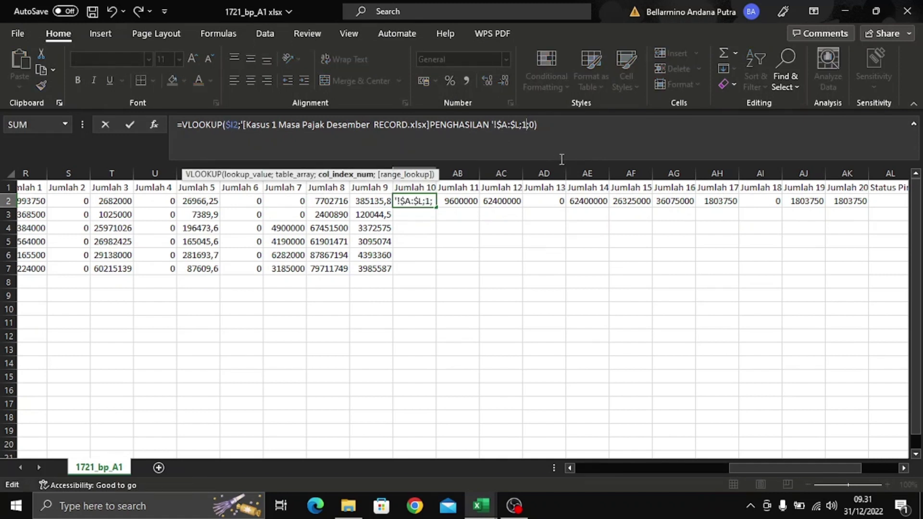
type("1")
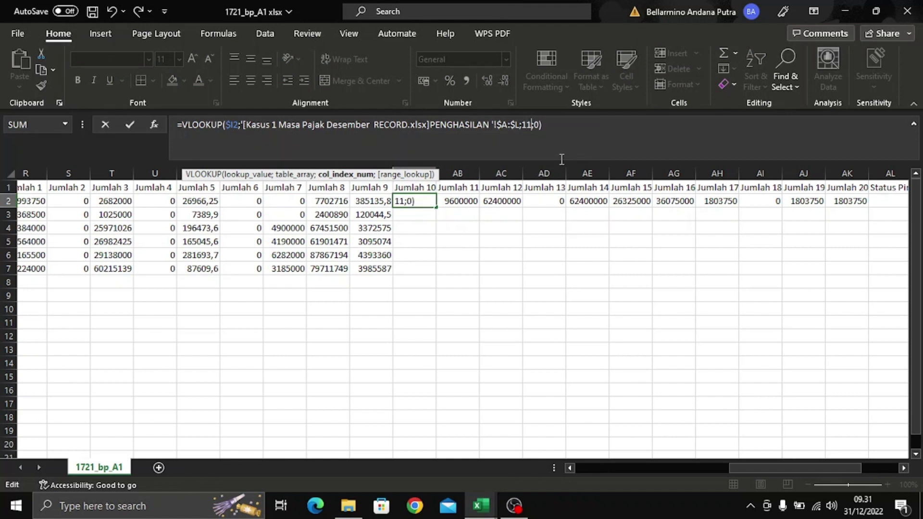
key("Return")
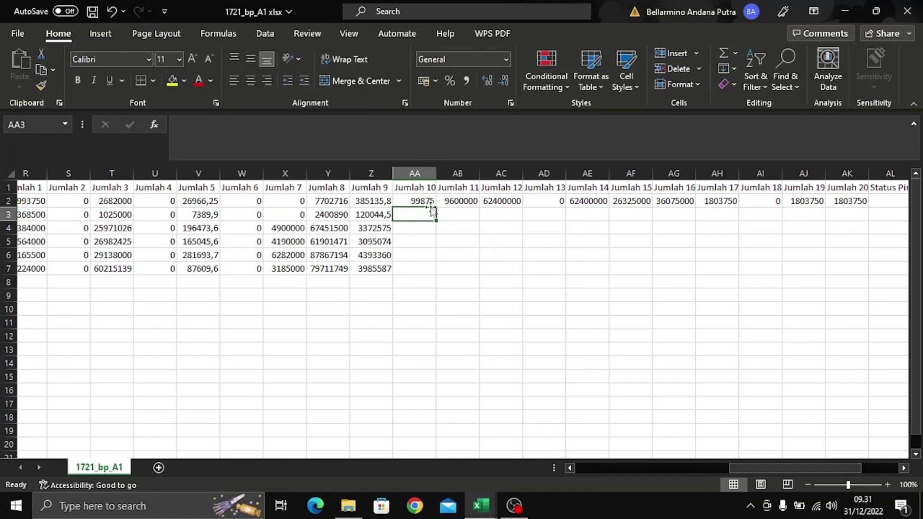
- Fill the Jumlah 10 lookup down to AA7 and switch to the Kasus 1 RECORD workbook
left_click(423, 202)
double_click(436, 207)
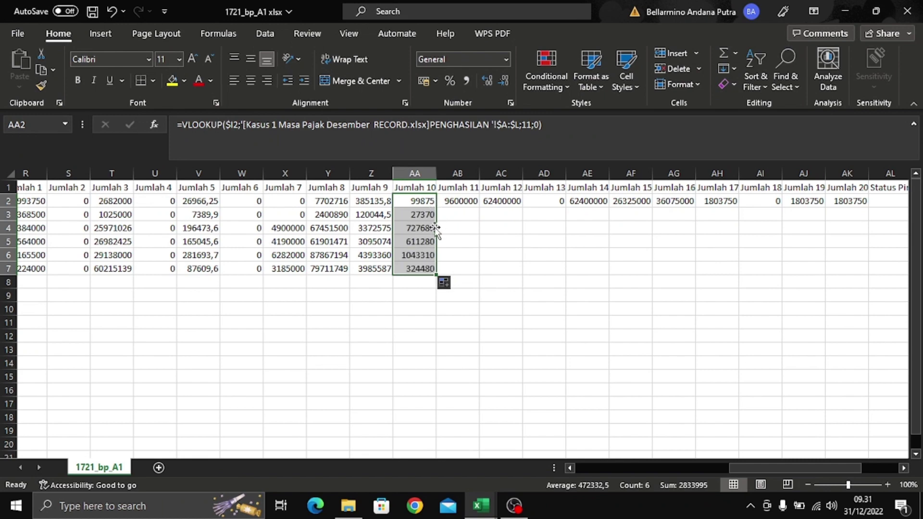
left_click(414, 201)
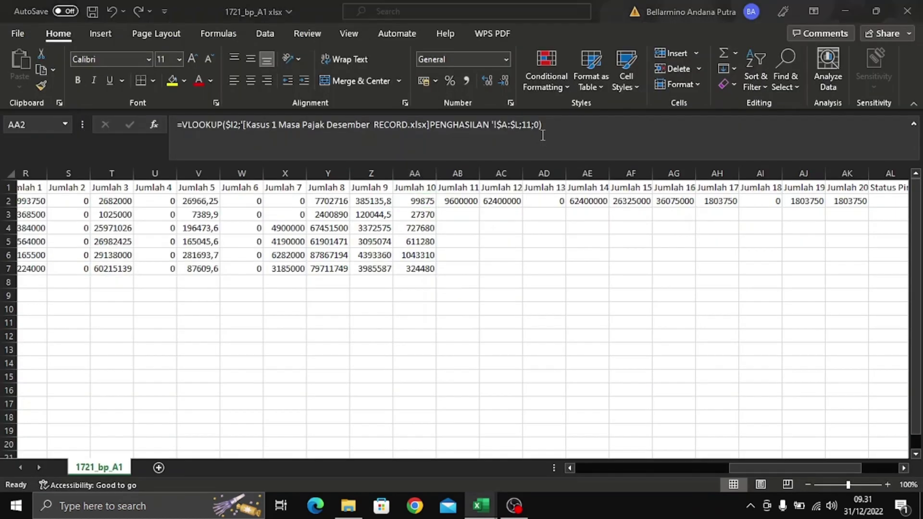
key("alt+Tab")
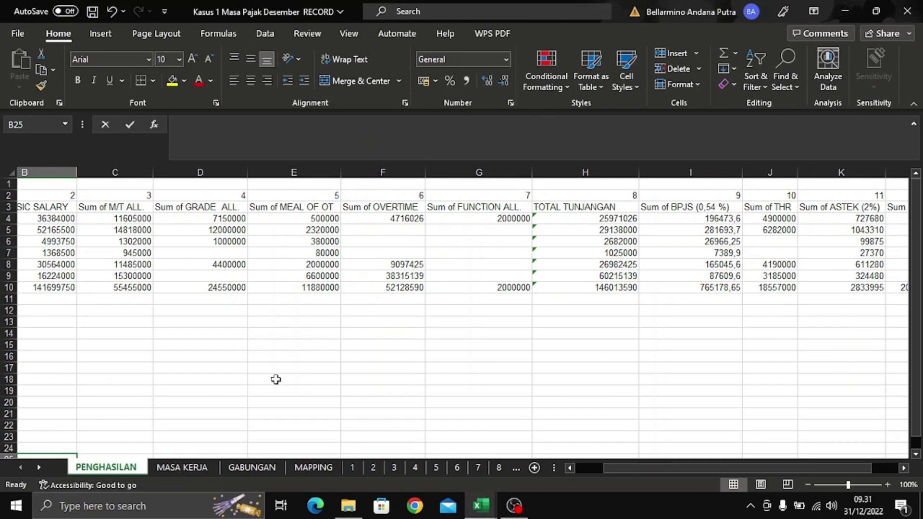
- Check column K on the PENGHASILAN sheet, then return to 1721_bp_A1 and select AB2
left_click_drag(711, 470, 732, 470)
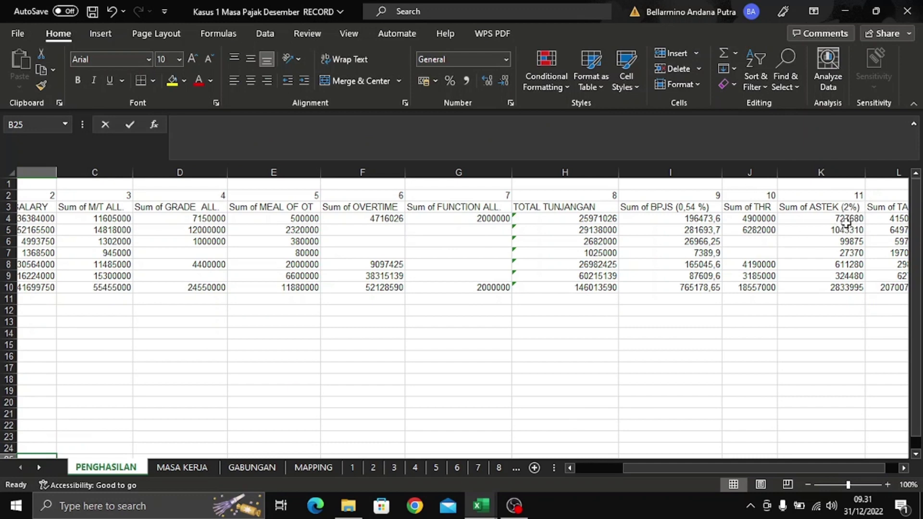
key("alt+Tab")
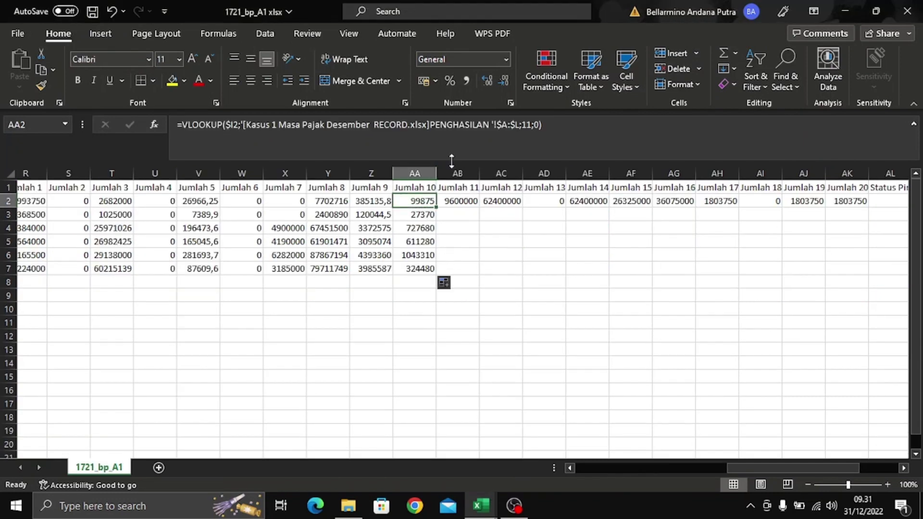
left_click(427, 224)
left_click(426, 198)
left_click(468, 202)
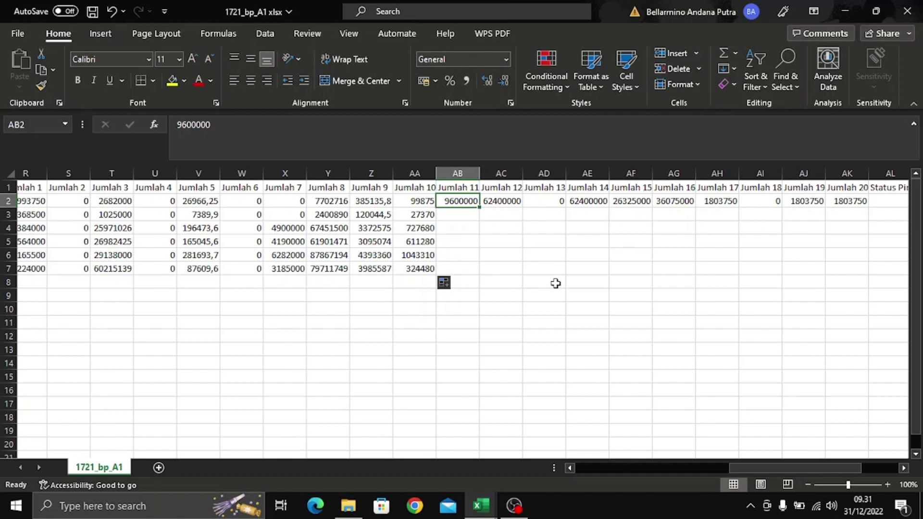
- Enter =Z2+AA2 in AB2 to add Jumlah 9 and Jumlah 10
type("=")
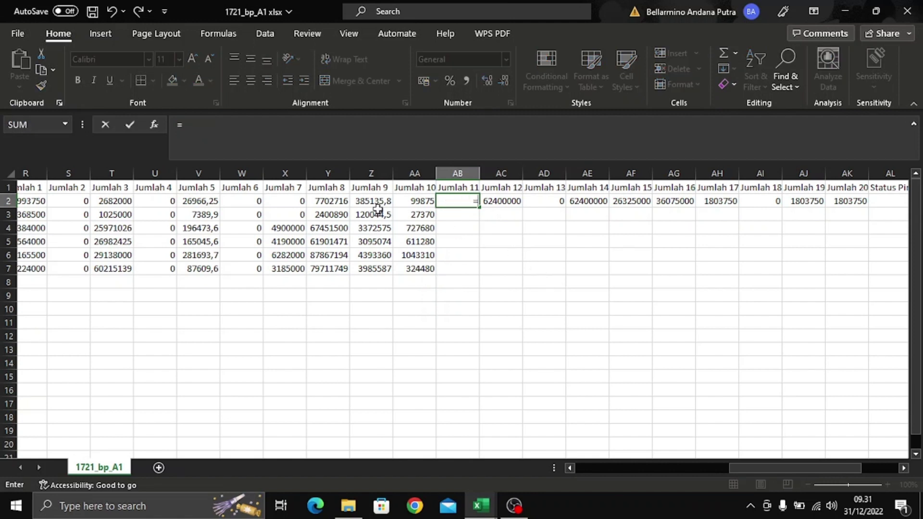
left_click(378, 205)
type("+")
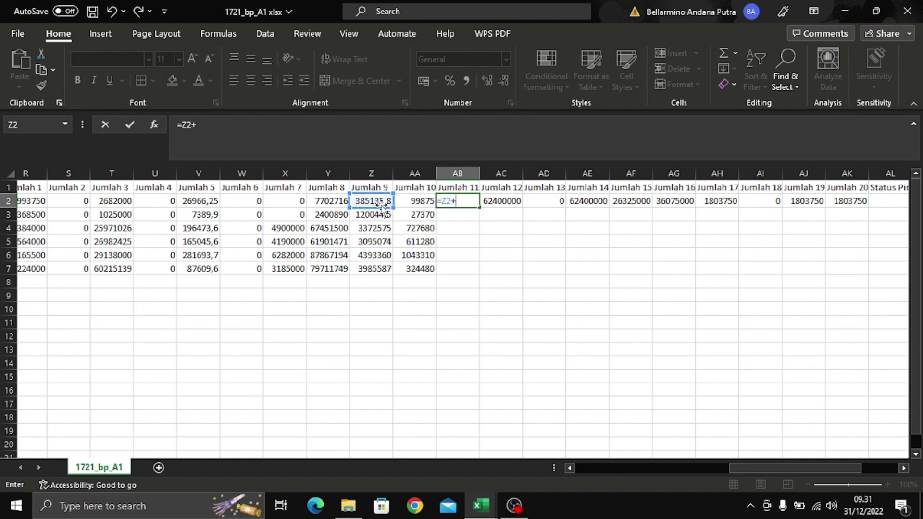
left_click(422, 203)
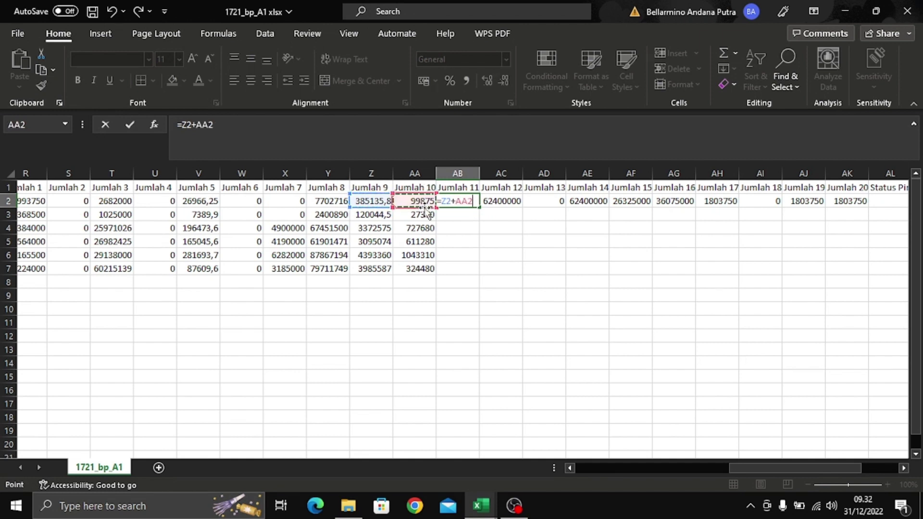
key("Return")
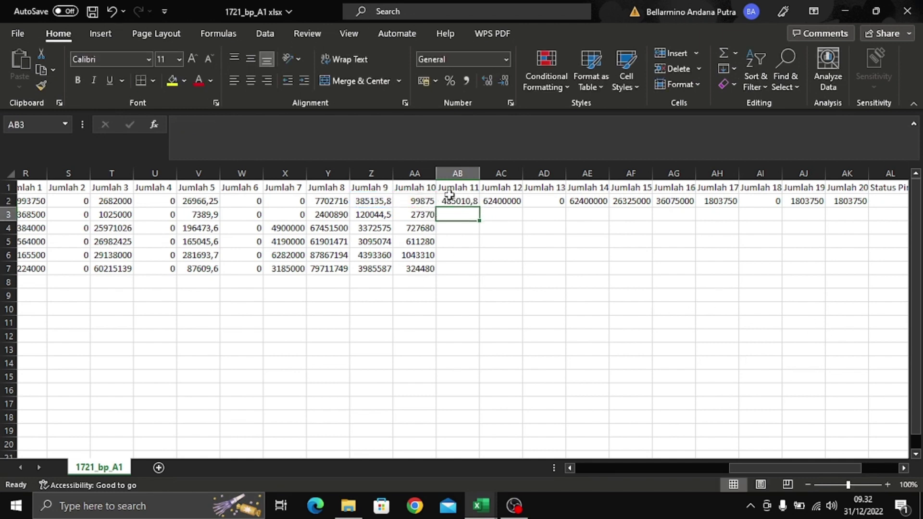
- Fill the Jumlah 11 formula down to AB7 and check the copied row 3 formula
left_click(466, 200)
double_click(479, 208)
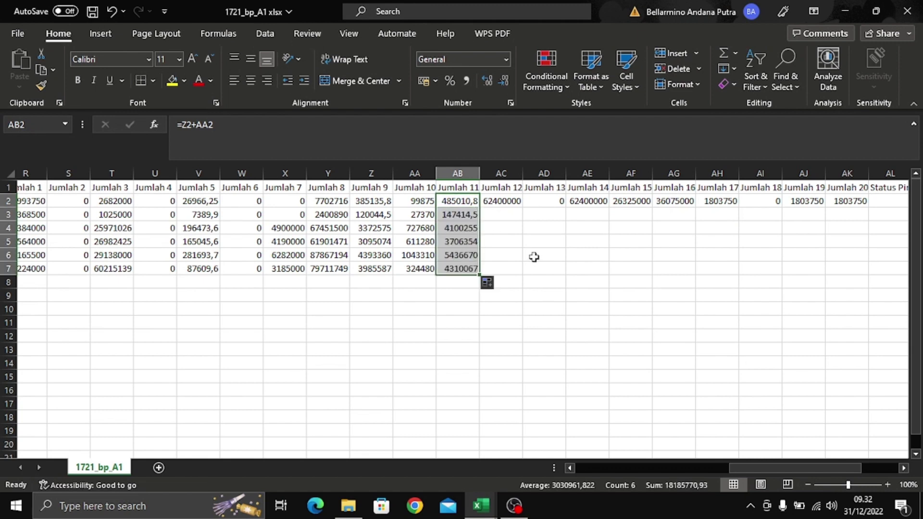
left_click(533, 255)
left_click(469, 199)
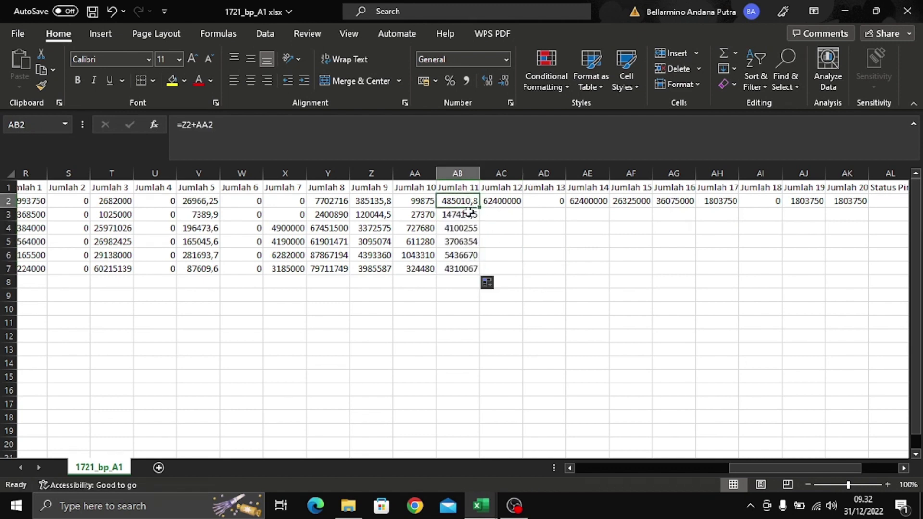
left_click(469, 216)
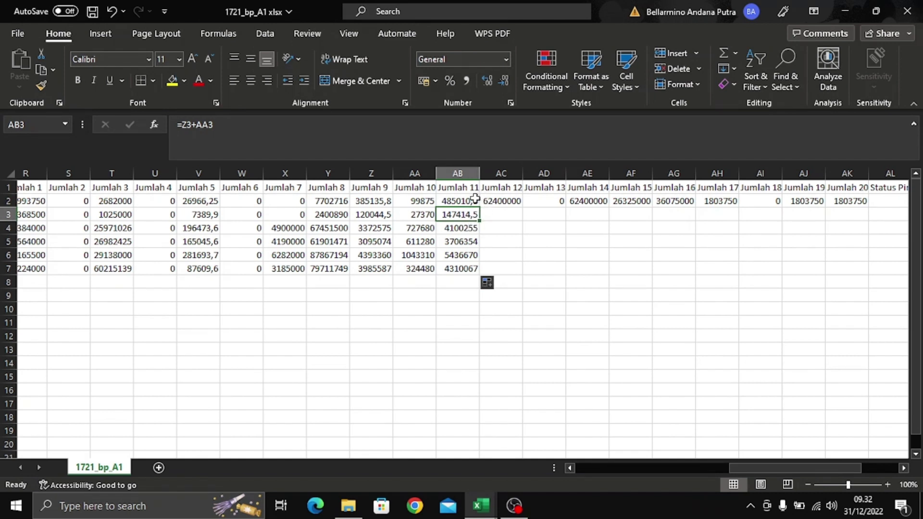
left_click(462, 202)
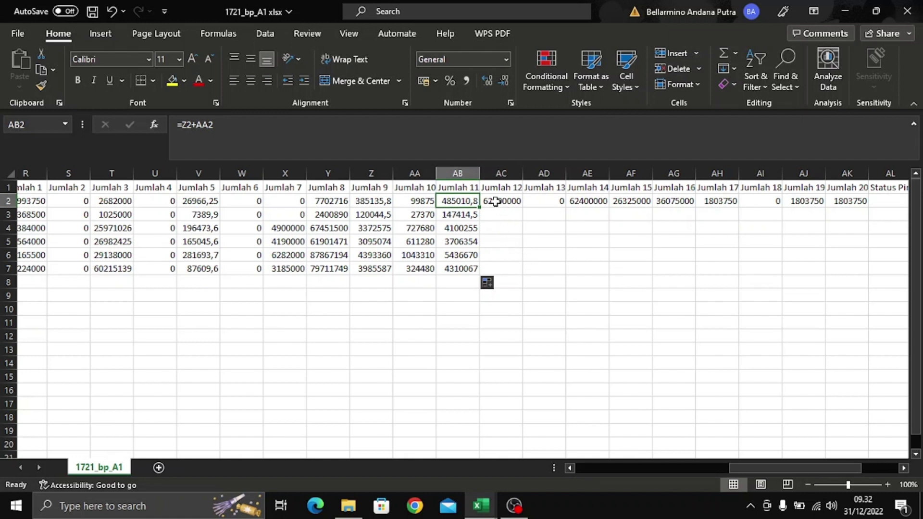
left_click(505, 194)
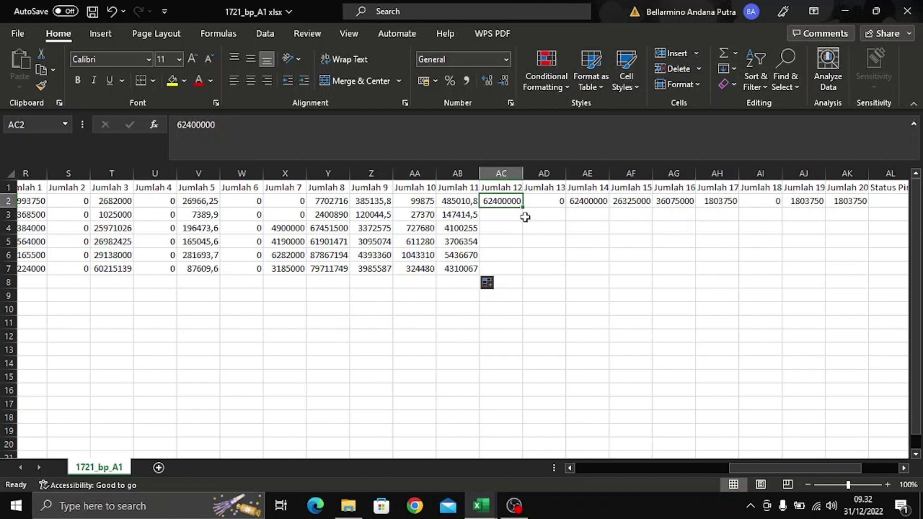
- Enter =Y2-AB2 in AC2 and fill it down through AC7
type("=")
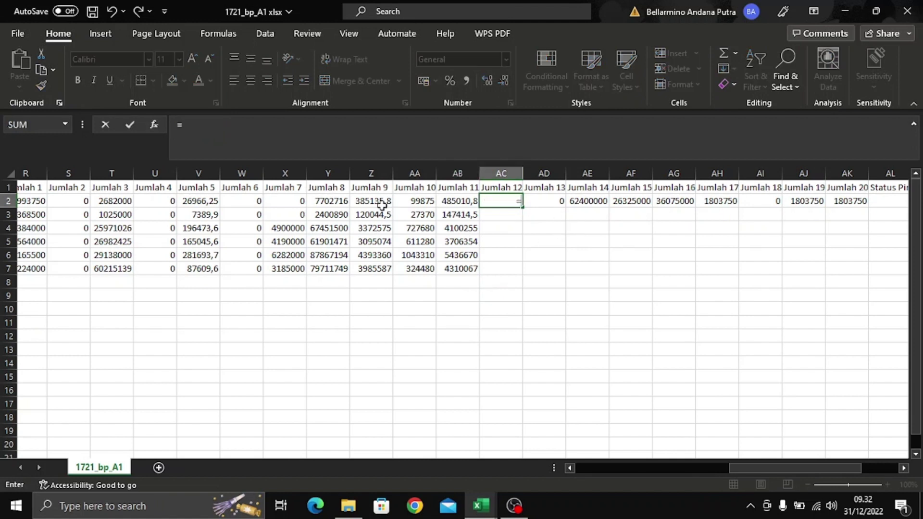
left_click(342, 201)
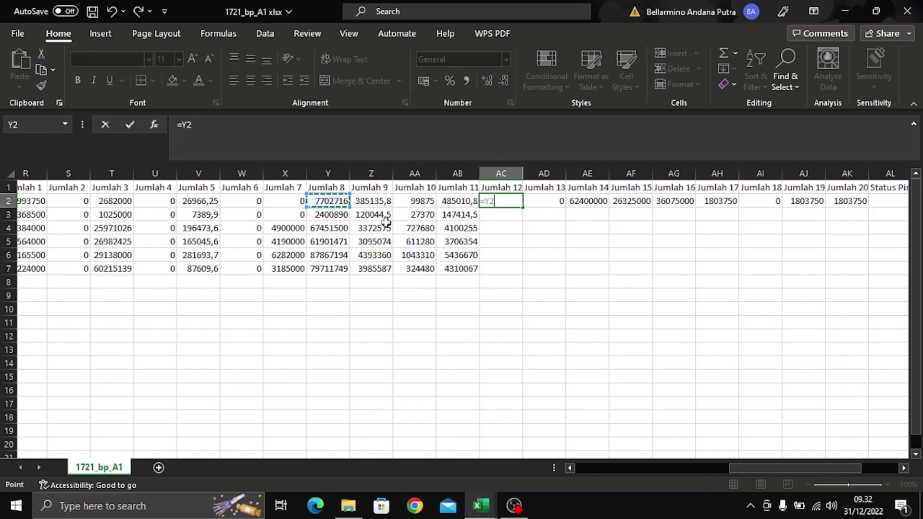
type("-")
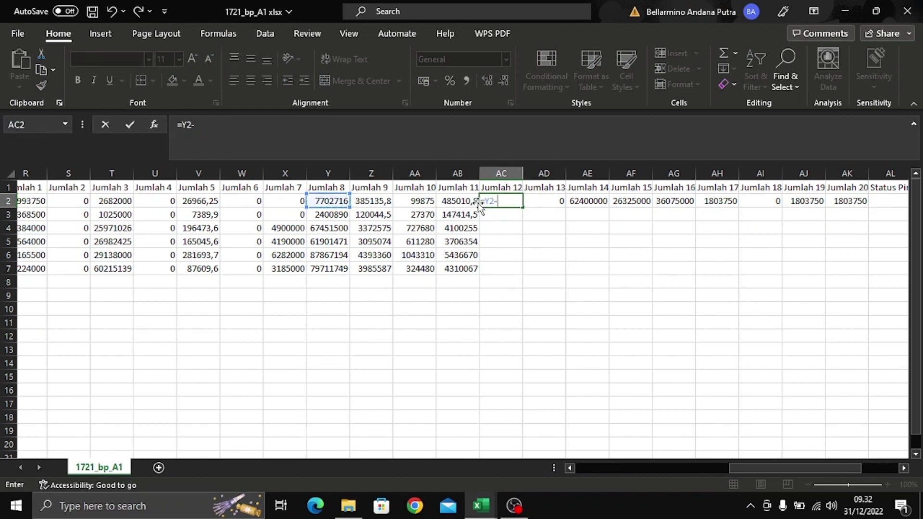
left_click(471, 201)
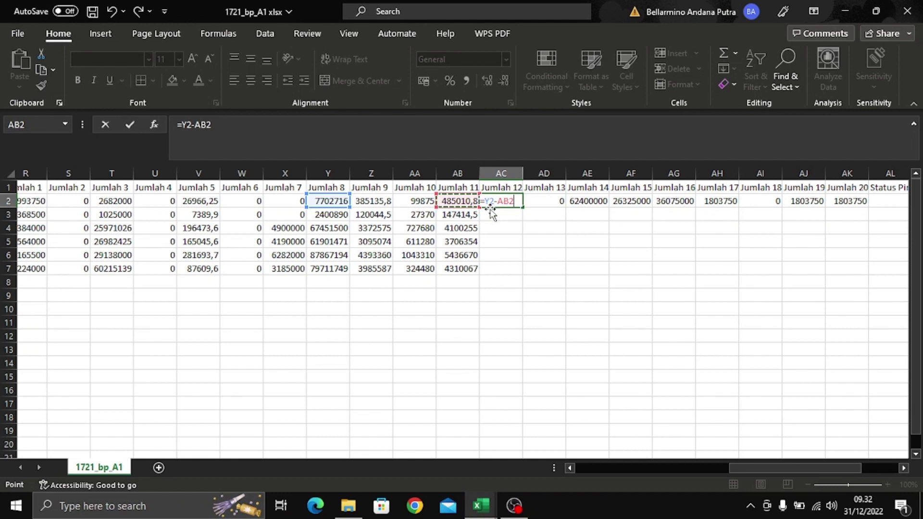
key("Return")
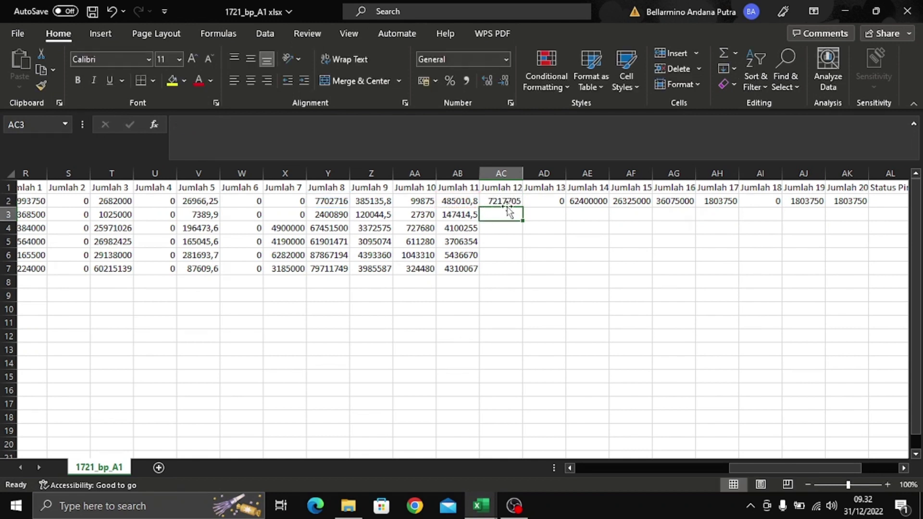
left_click(511, 200)
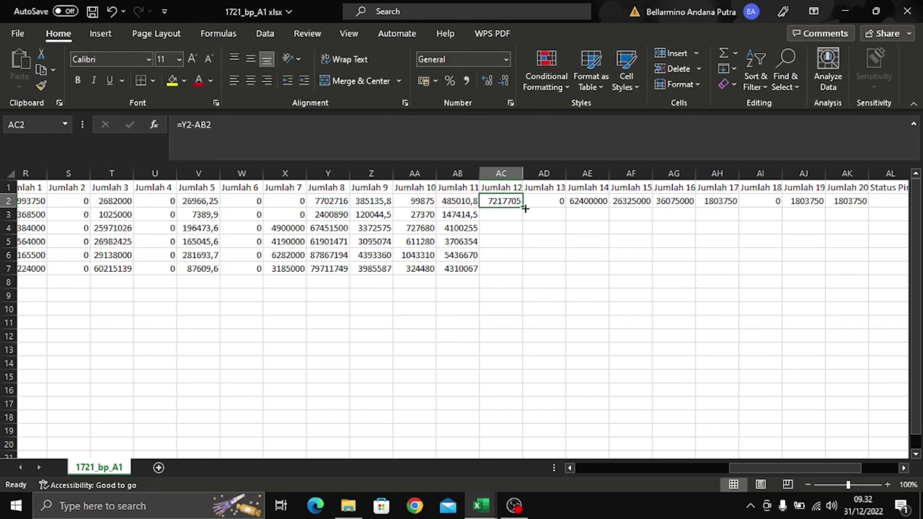
double_click(523, 208)
left_click(538, 254)
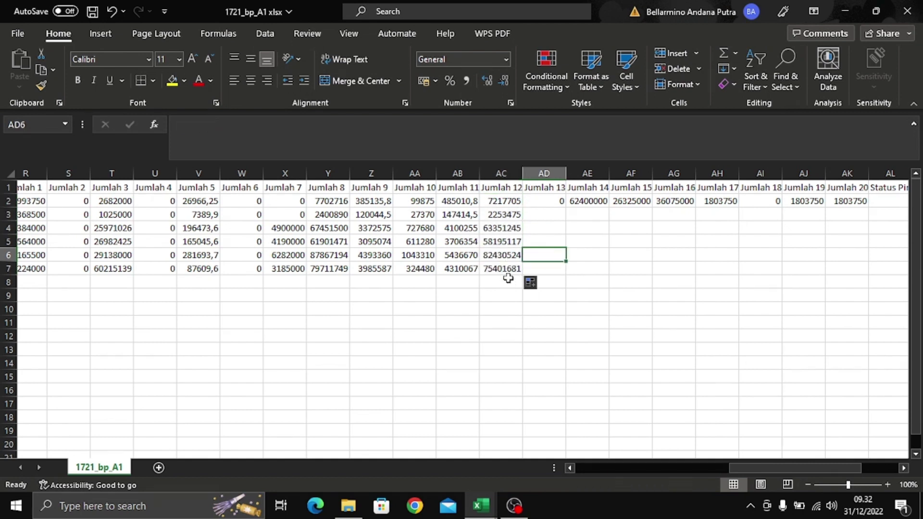
left_click(554, 202)
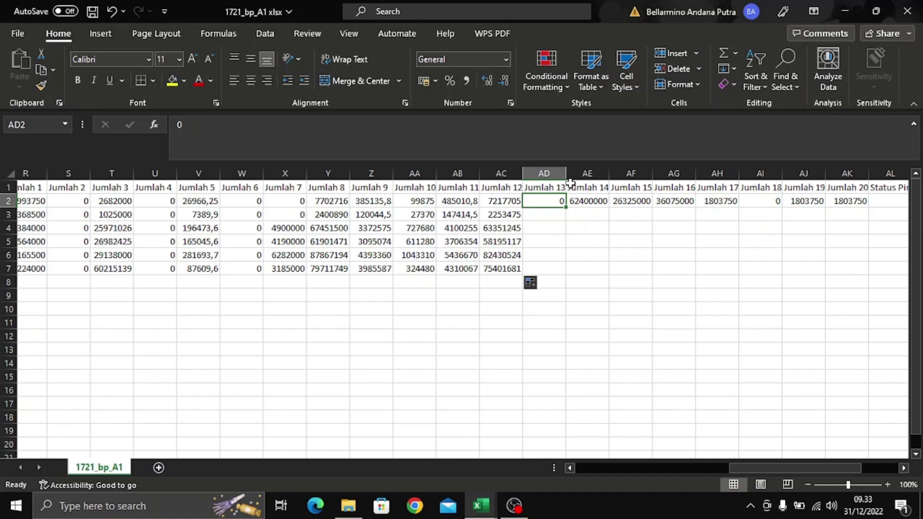
- After glancing at the source workbook, copy the 0 in AD2 down through AD7
key("alt+Tab")
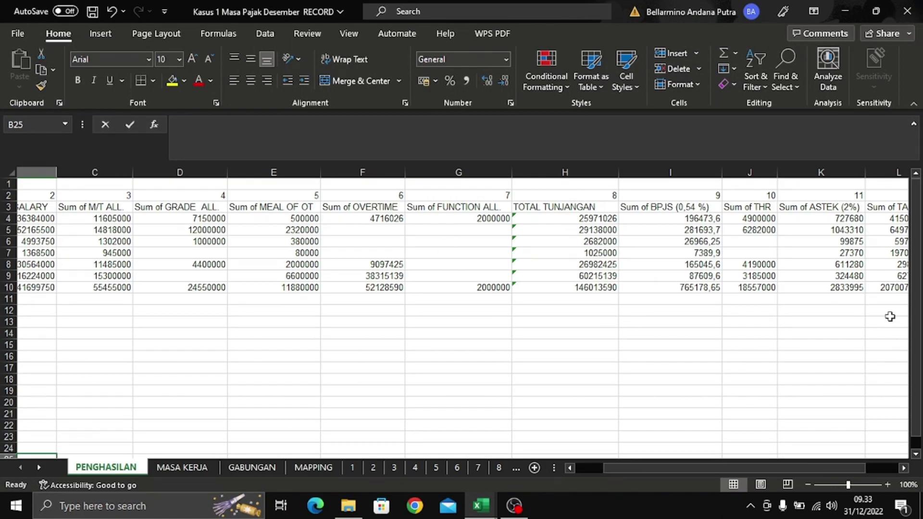
key("alt+Tab")
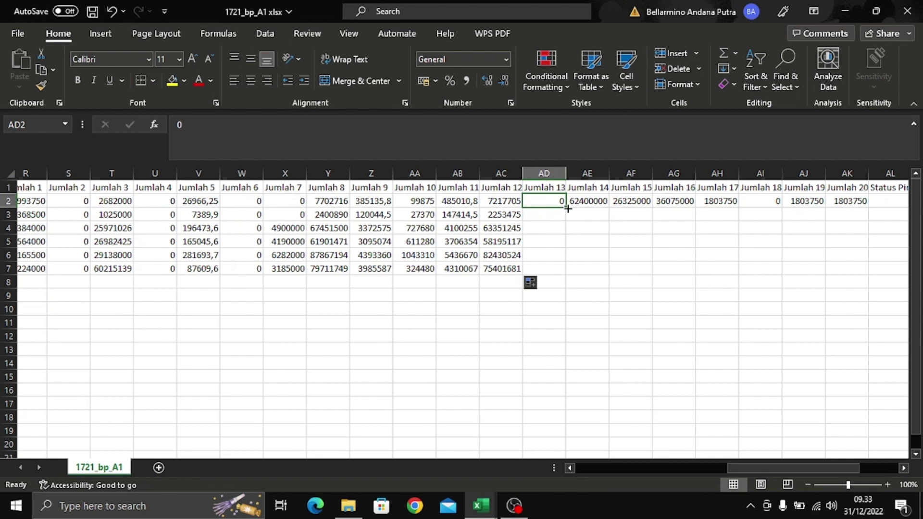
double_click(566, 207)
left_click(596, 268)
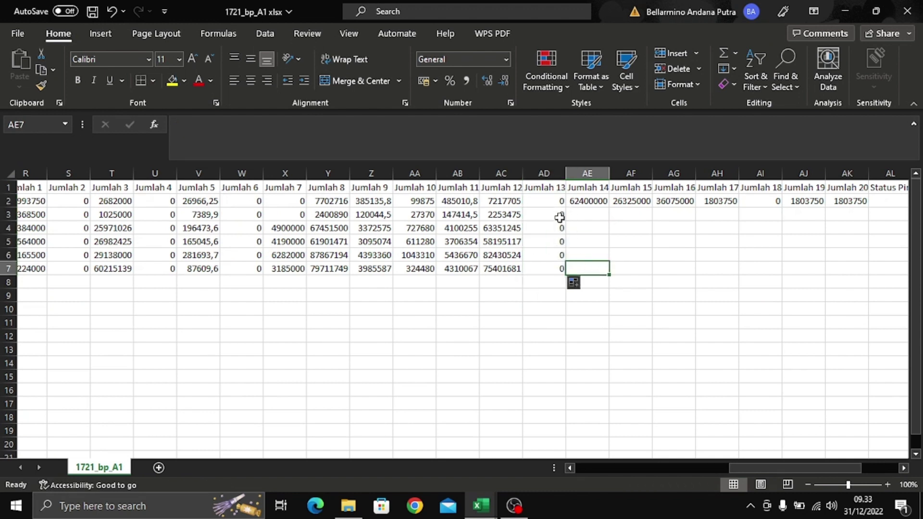
left_click(557, 216)
left_click(555, 253)
left_click(556, 266)
left_click(557, 243)
left_click(553, 224)
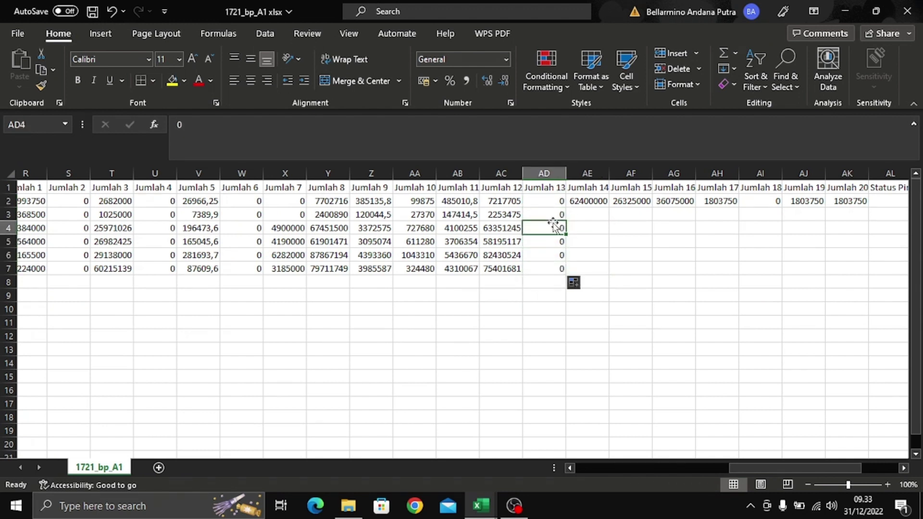
left_click(591, 229)
left_click(596, 198)
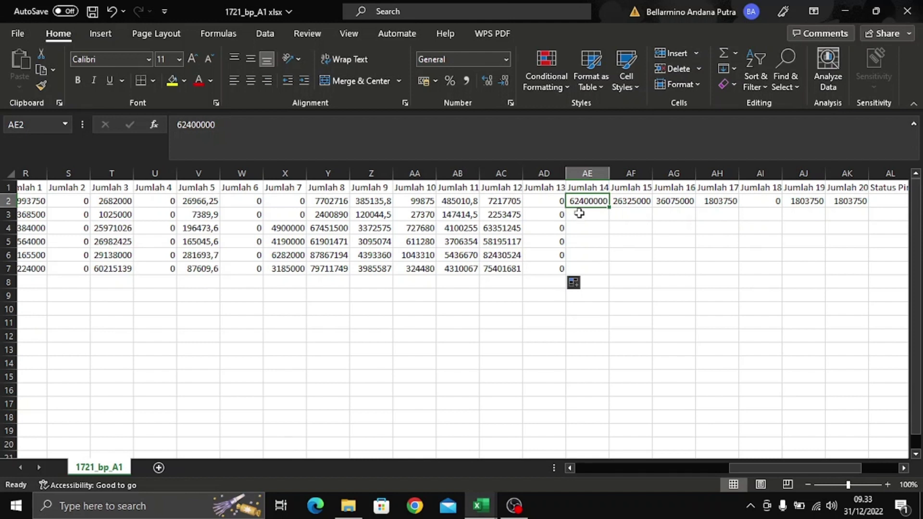
- Enter =AC2+AD2 in AE2 and fill it down through AE7
type("=")
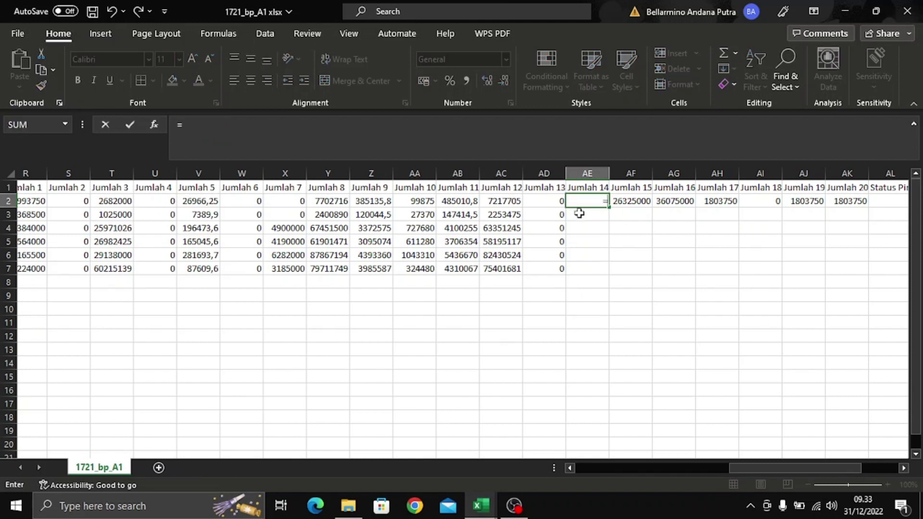
type("ac2")
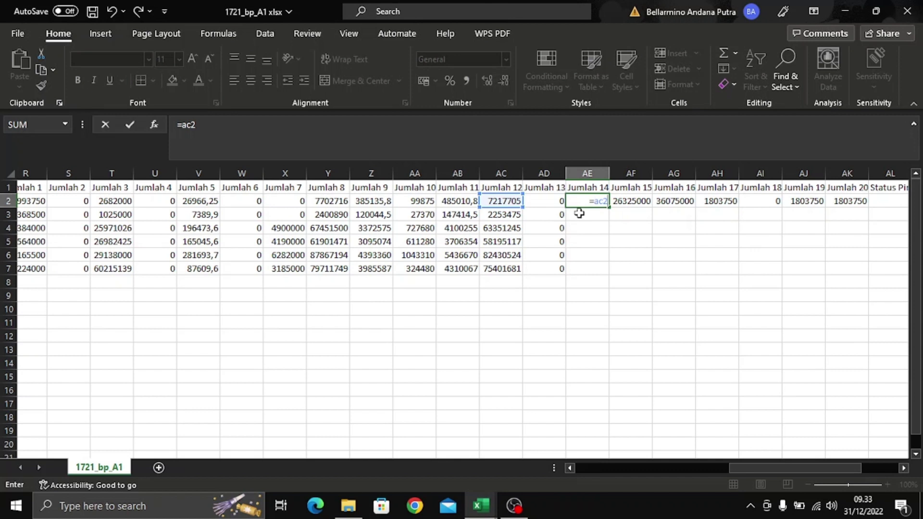
type("+ad2")
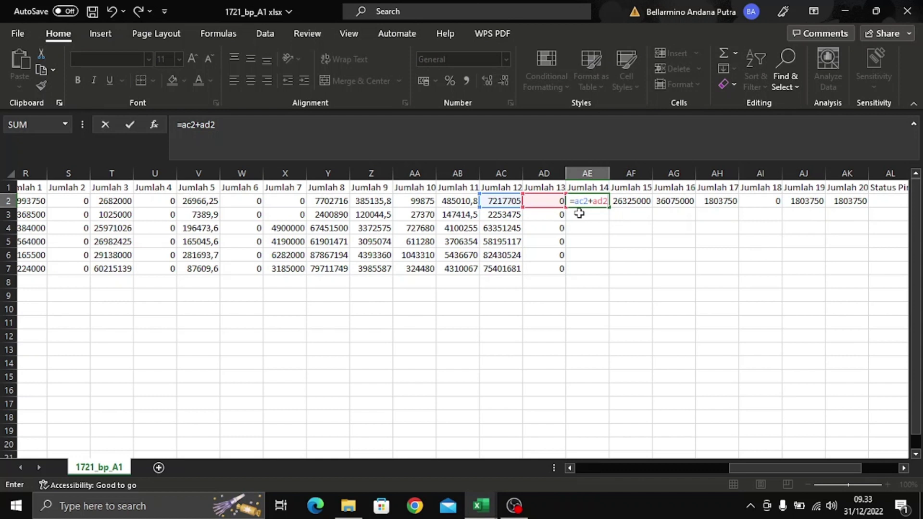
key("Return")
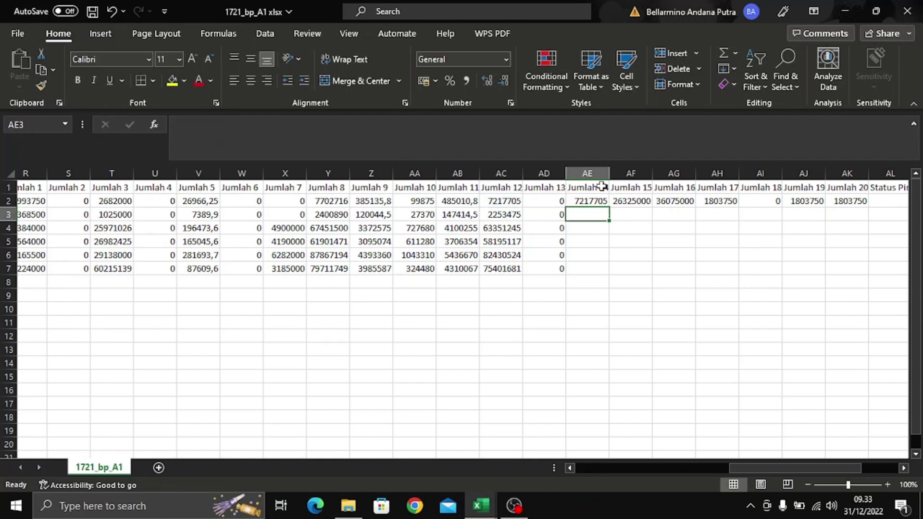
left_click(603, 202)
double_click(608, 208)
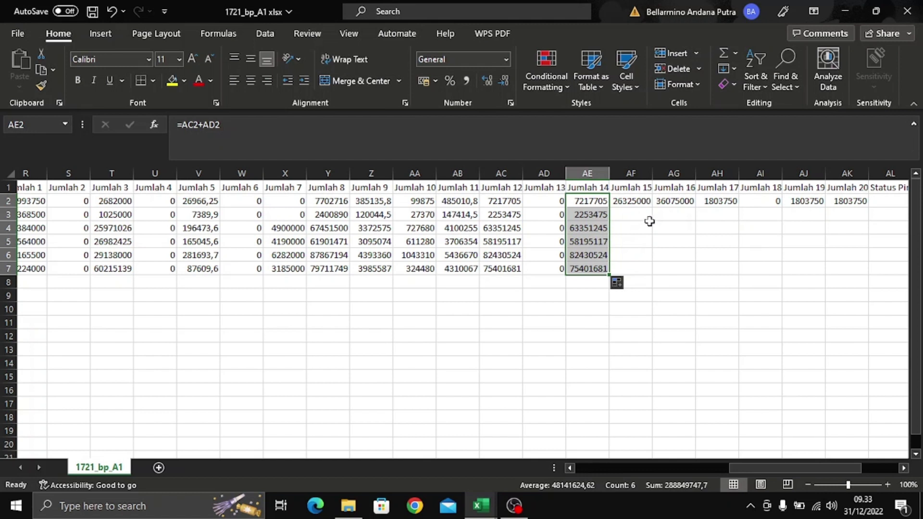
left_click(649, 222)
left_click(643, 202)
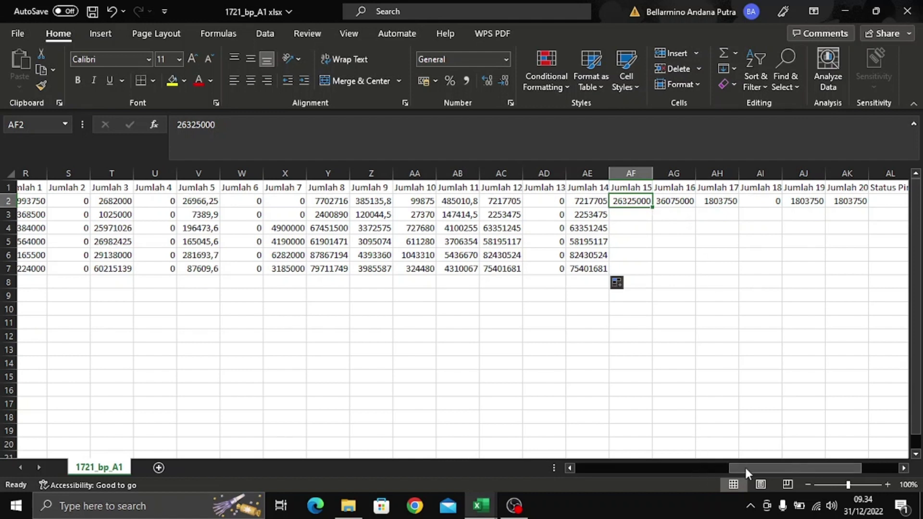
- Type the header status in AS1 and 'tanggungan PTKP' in AT1
left_click_drag(745, 466, 782, 468)
left_click_drag(853, 363, 919, 363)
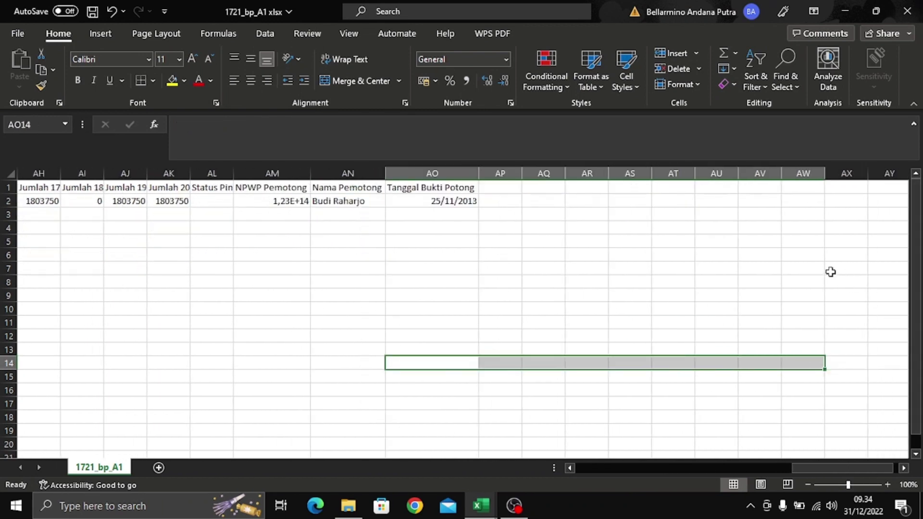
left_click(592, 187)
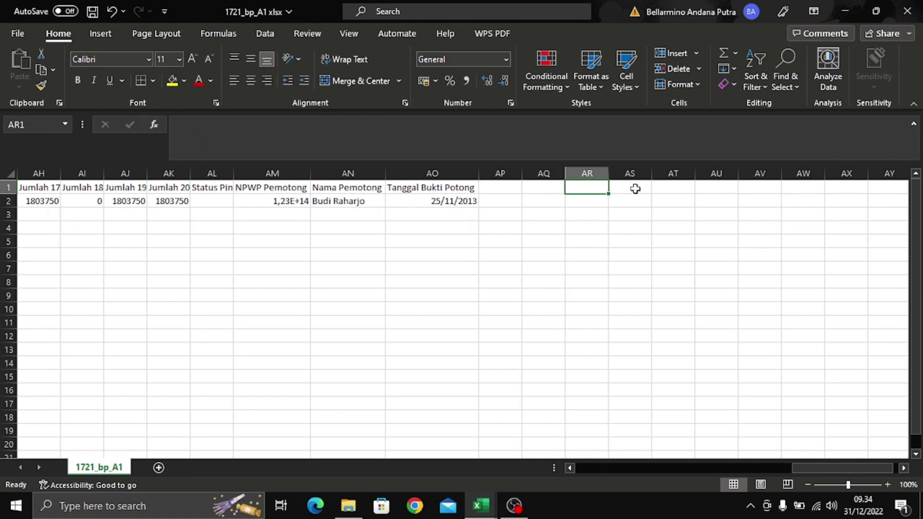
left_click(635, 187)
type("status")
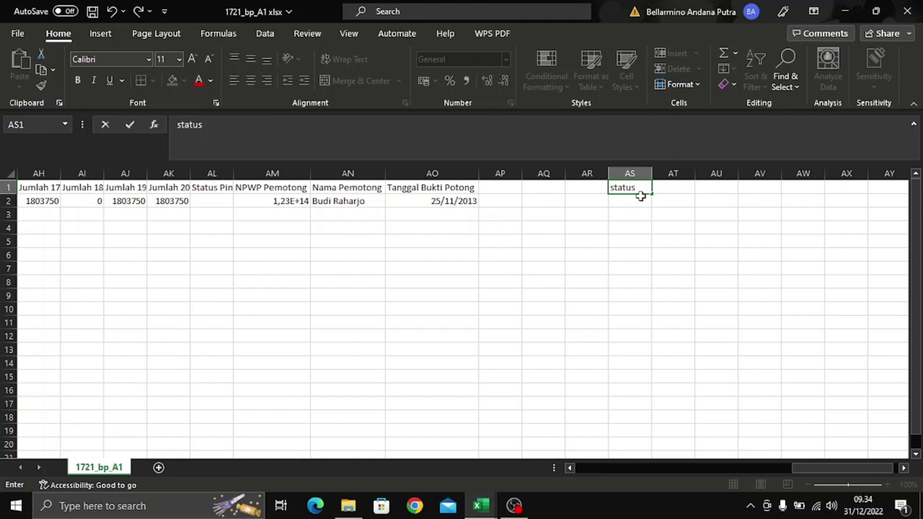
key("Tab")
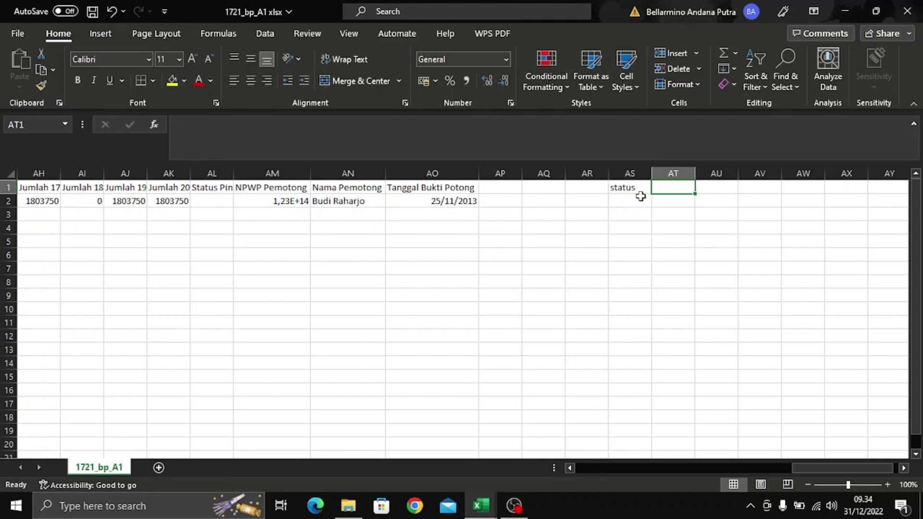
type("tanggungan")
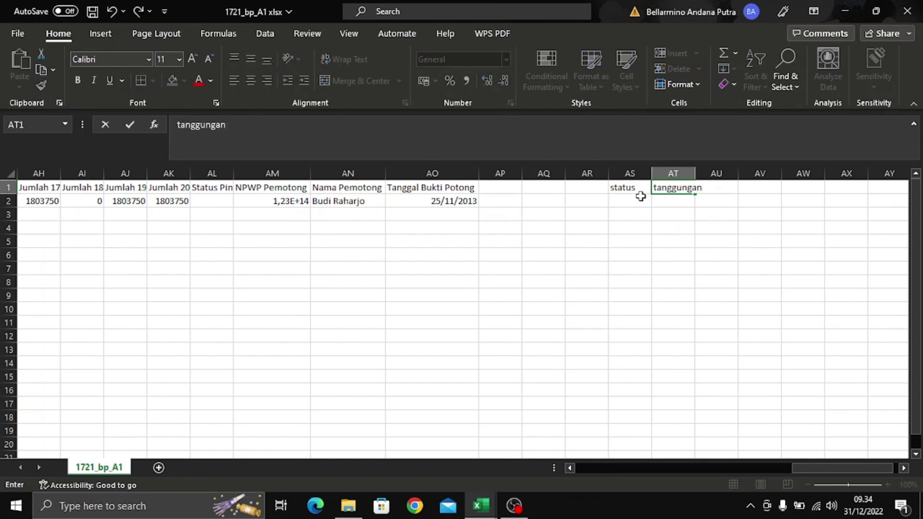
type(" PTKP")
key("Return")
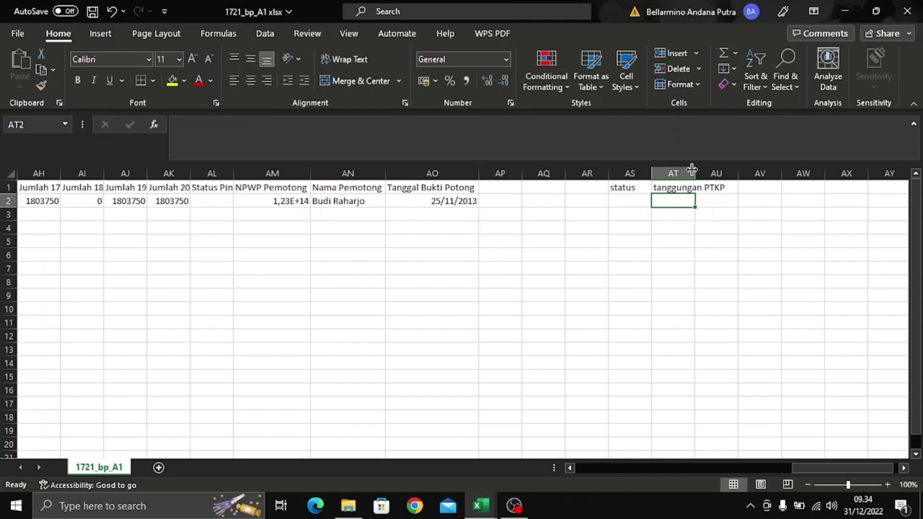
- Autofit column AT, shorten its header to tanggungan, and add PTKP in AU1
double_click(694, 173)
double_click(722, 188)
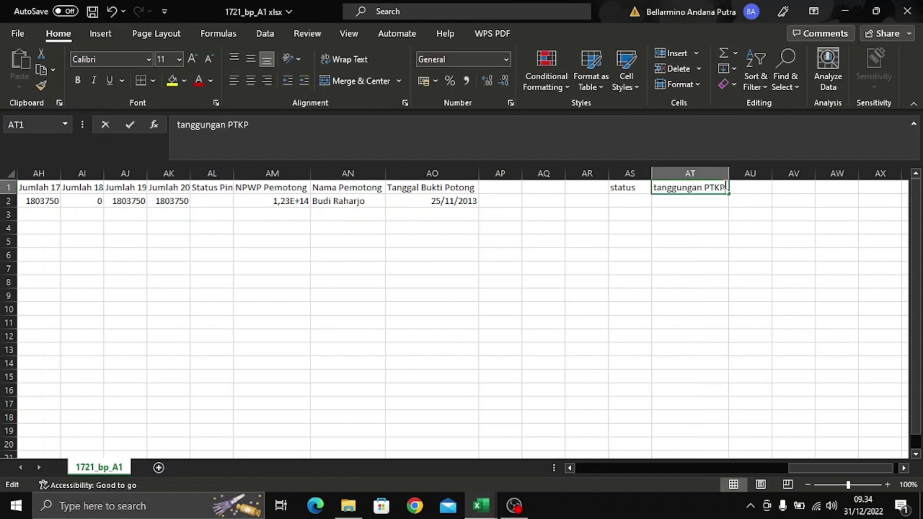
key("BackSpace")
key("BackSpace")
key("BackSpace")
key("BackSpace")
key("BackSpace")
key("ctrl+Return")
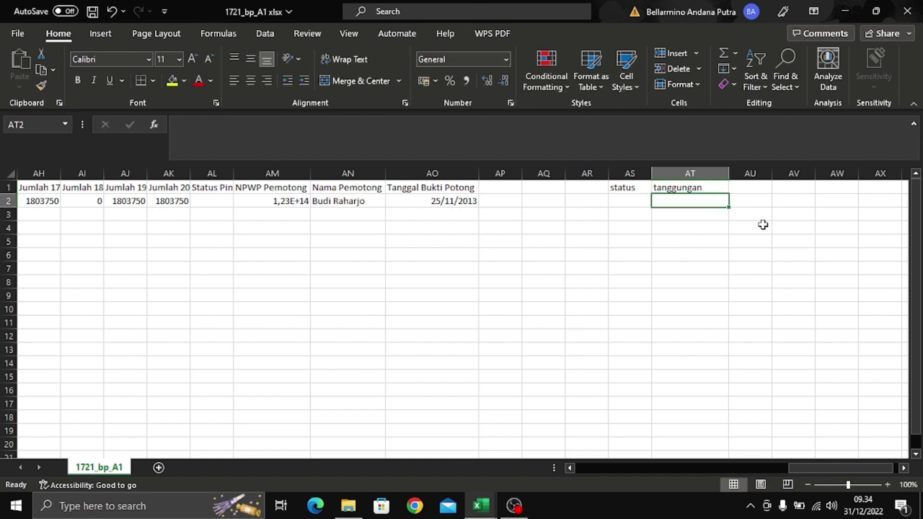
left_click(762, 188)
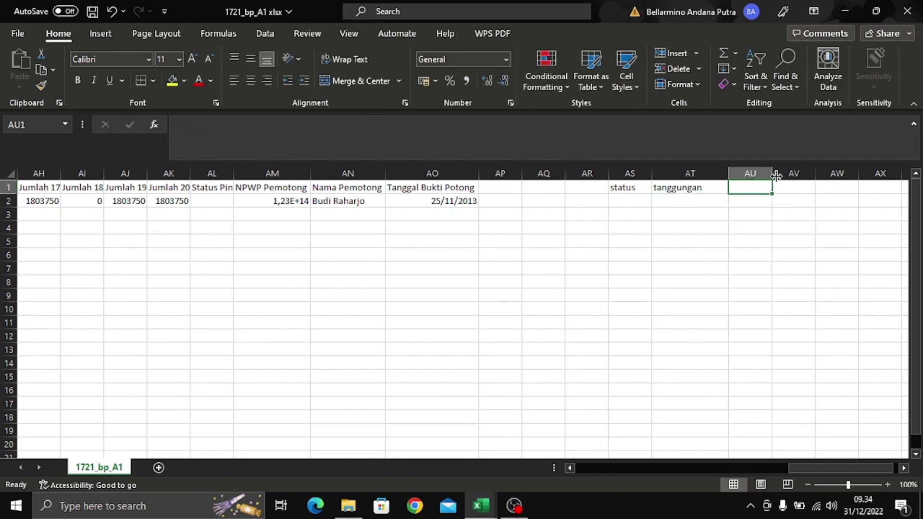
type("PTKP")
key("Return")
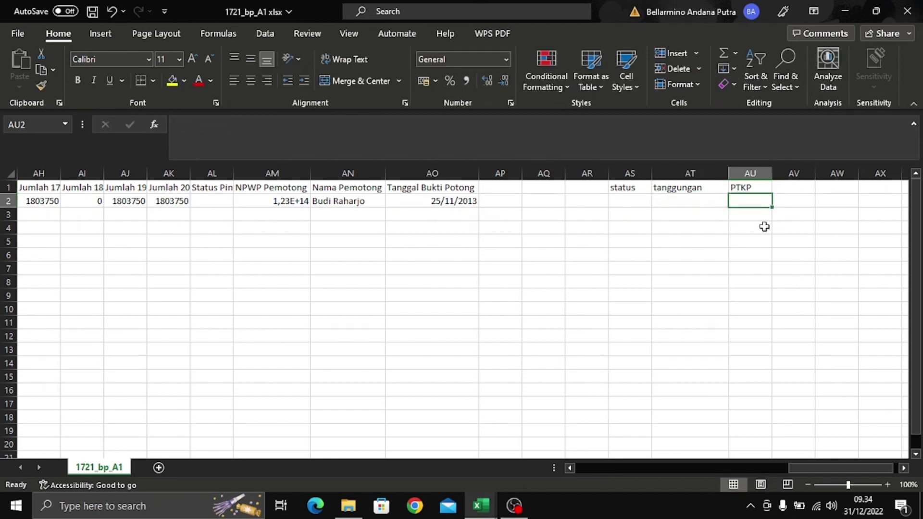
left_click(639, 201)
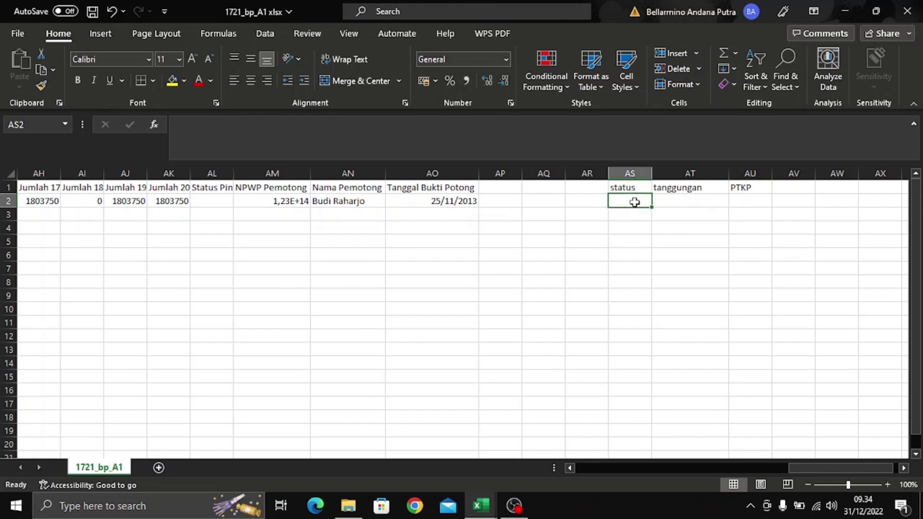
- Enter =L2&M2 in AS2 and fill it down the employee rows
type("=")
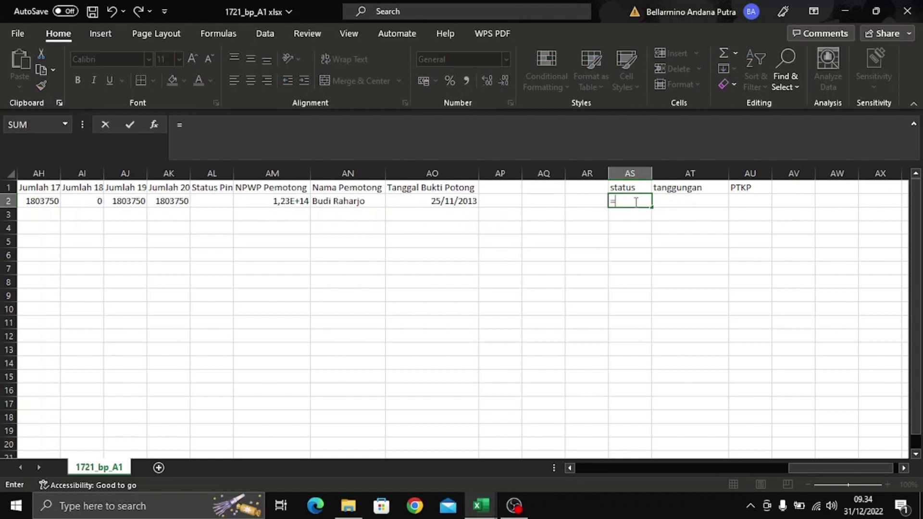
type("I2&m2")
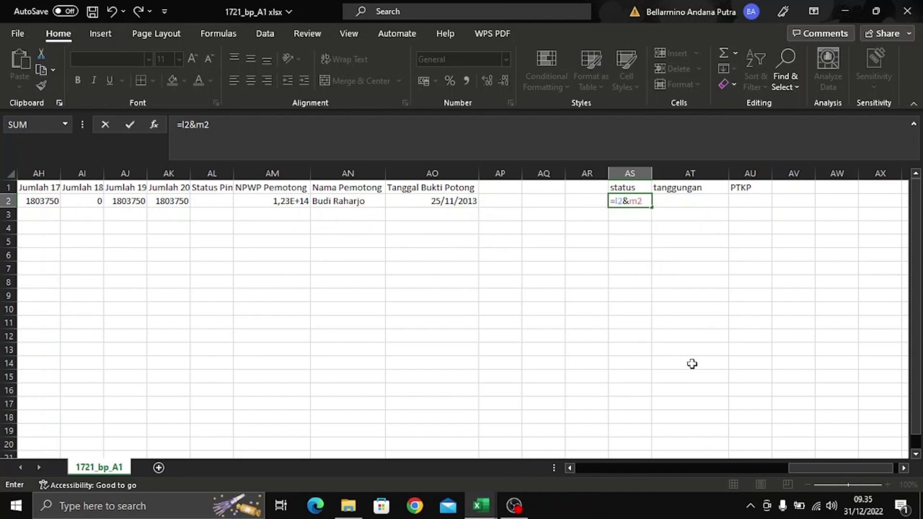
left_click_drag(820, 468, 664, 486)
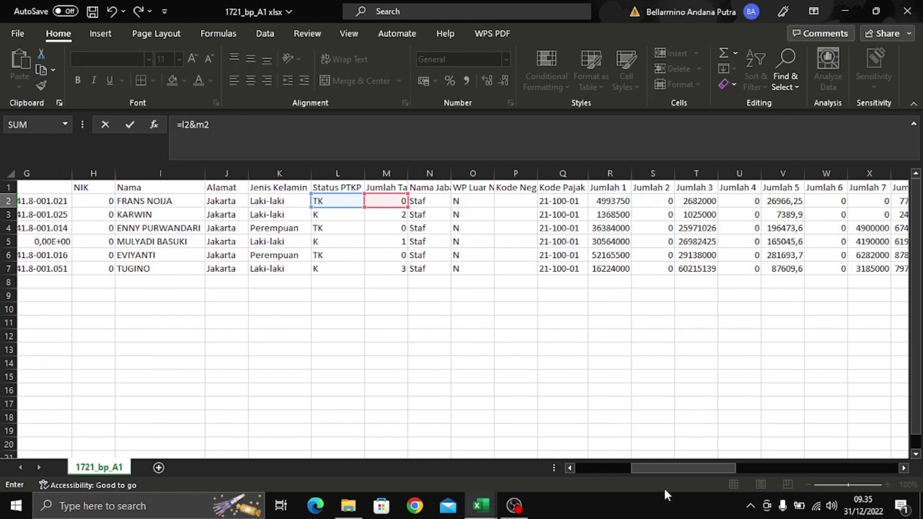
left_click_drag(663, 486, 824, 482)
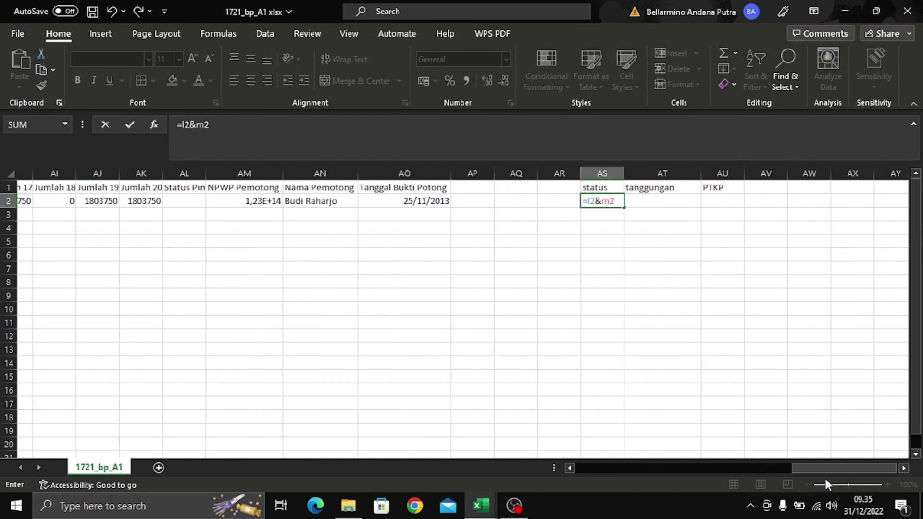
key("Return")
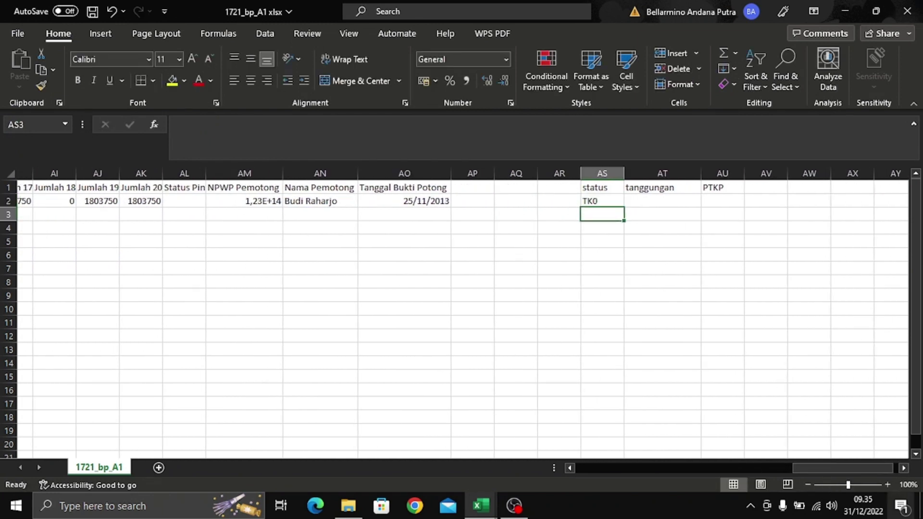
left_click(595, 200)
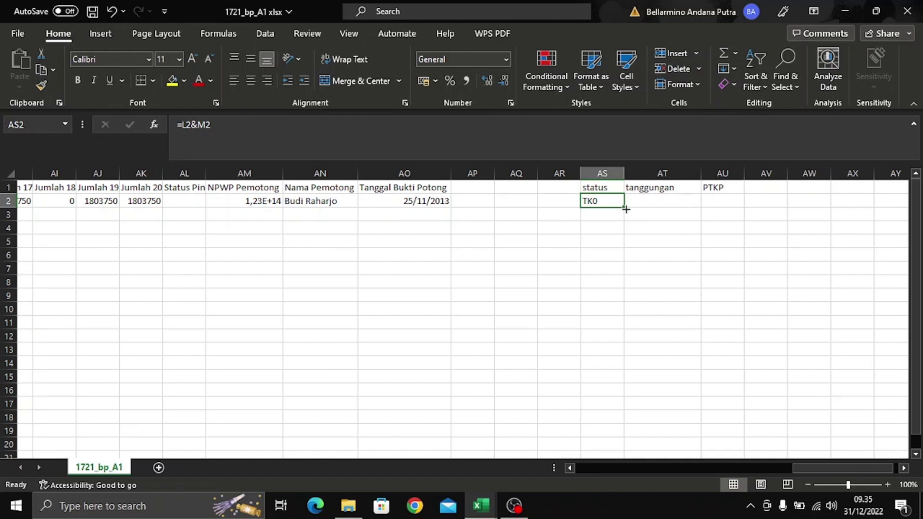
left_click_drag(625, 209, 625, 288)
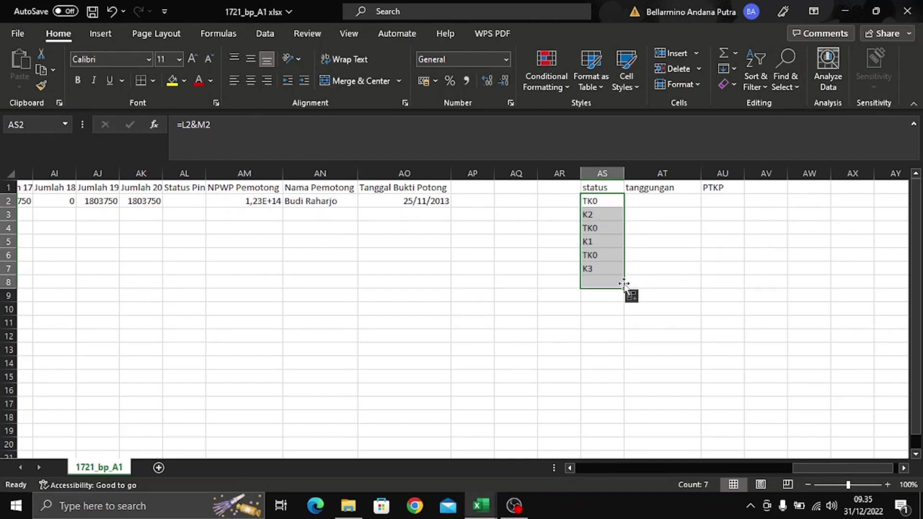
left_click(643, 258)
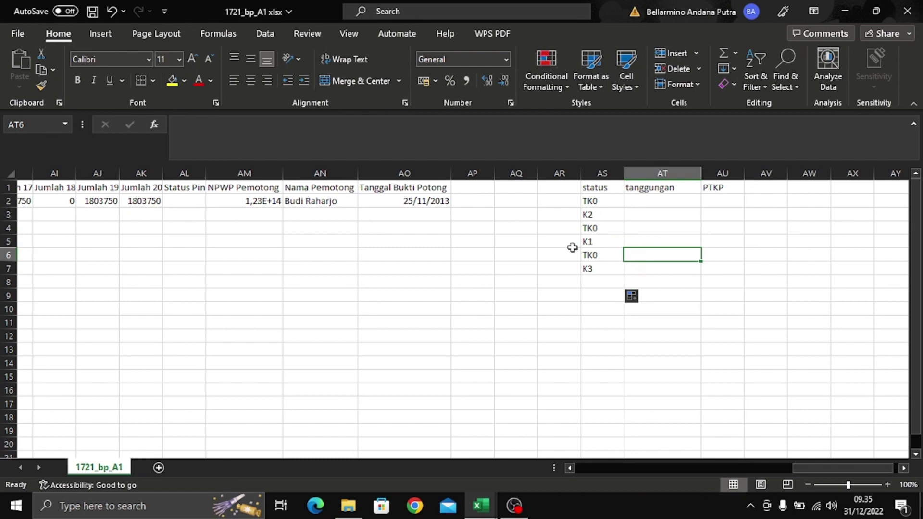
left_click_drag(790, 469, 802, 454)
left_click(683, 204)
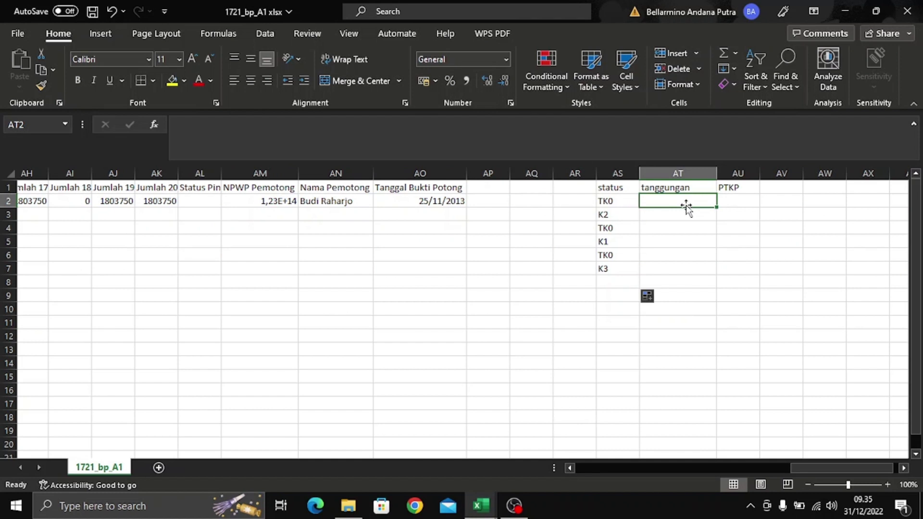
- Type TK0, TK1, TK2 and TK3 down AT2:AT5
type("TK0")
key("Return")
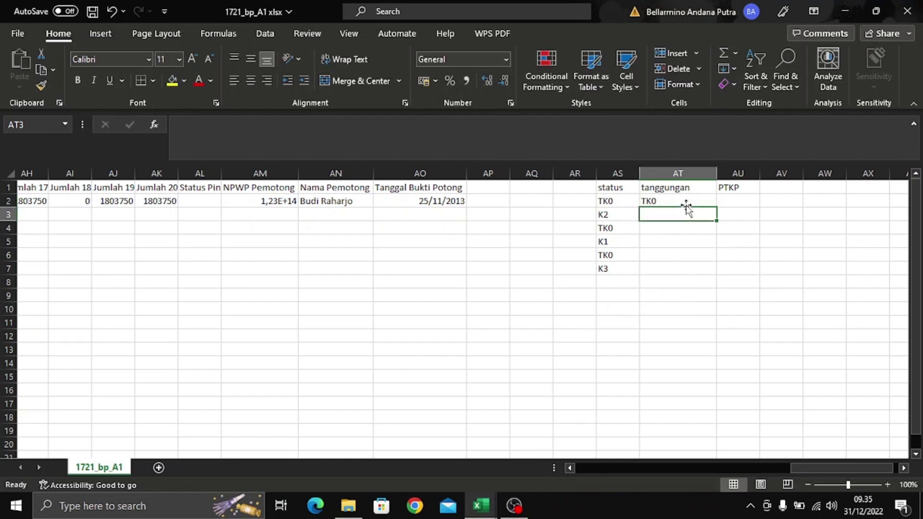
type("TK1")
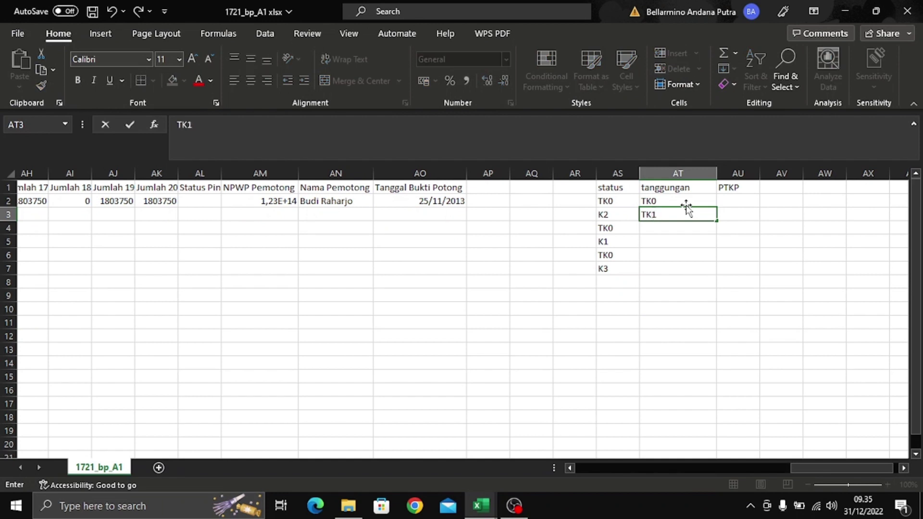
key("Return")
type("TK2")
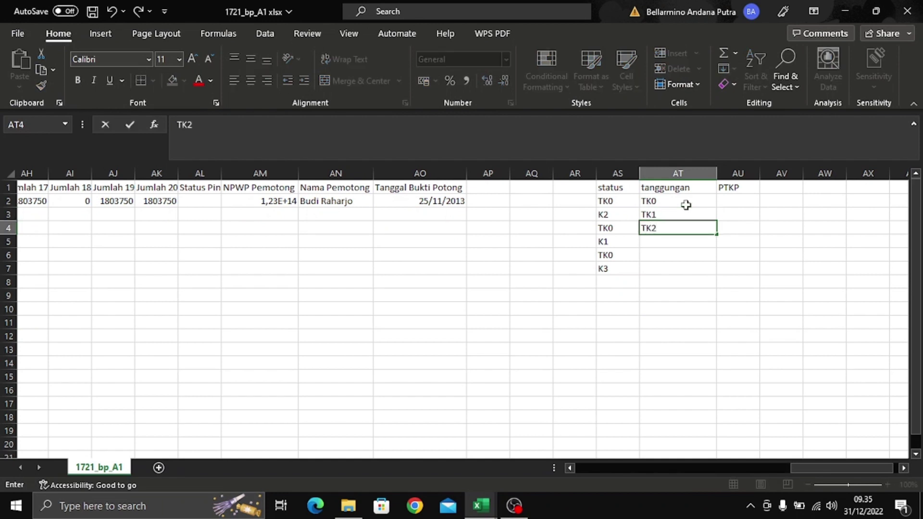
key("Return")
type("TK3")
key("Return")
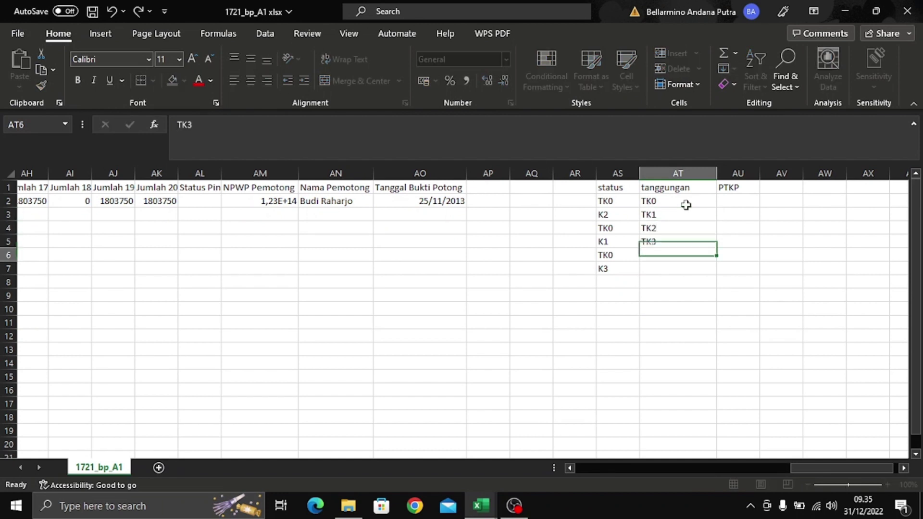
- Continue the list with K0, K1, K2 and K3 in AT6:AT9
type("K0")
key("Return")
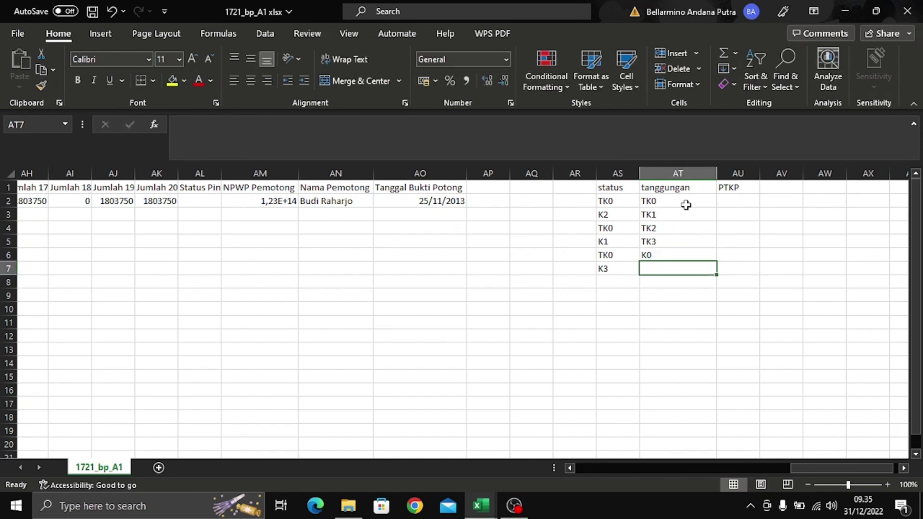
type("K1")
key("Return")
type("K2")
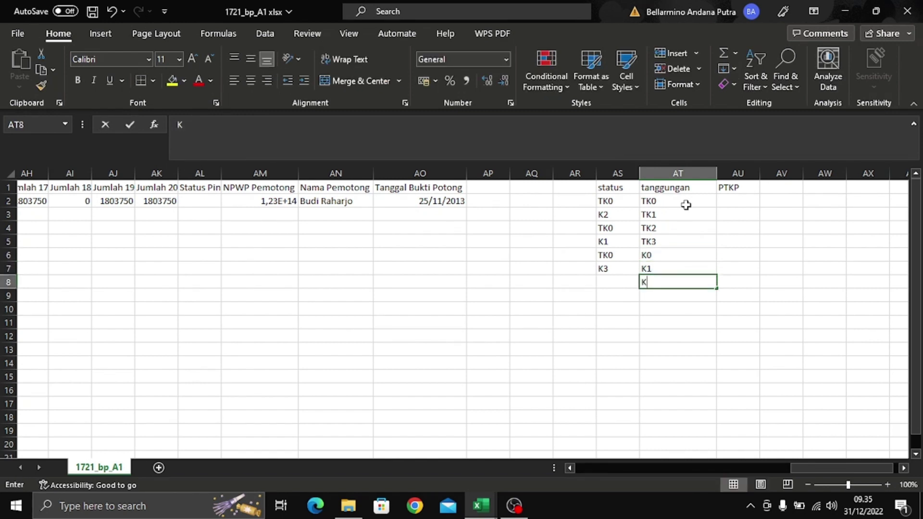
key("Return")
type("K3")
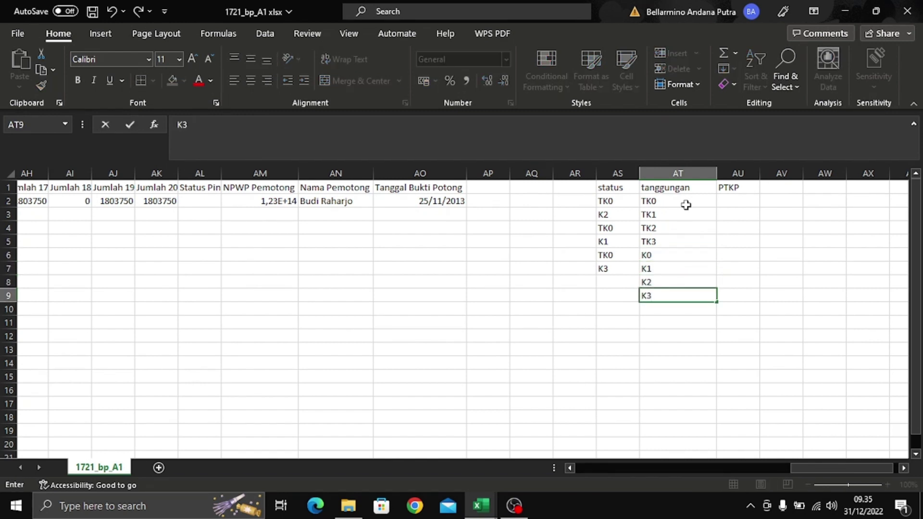
key("Return")
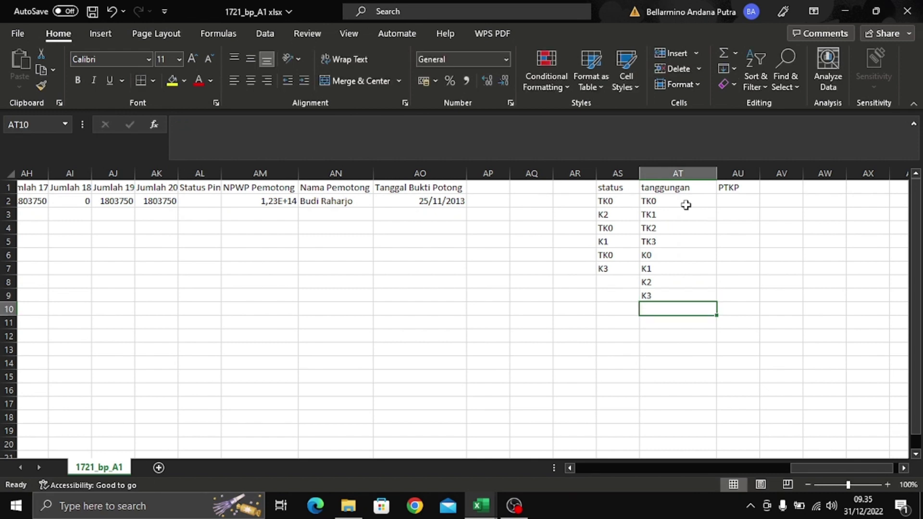
left_click(738, 198)
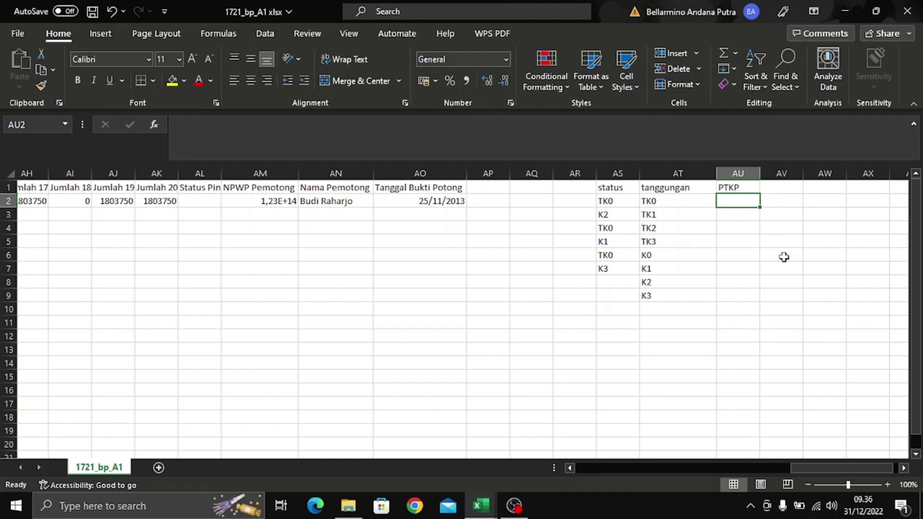
- Enter TK PTKP amounts 54000000, 58500000, 63000000 and 67500000 in AU2:AU5
type("54000")
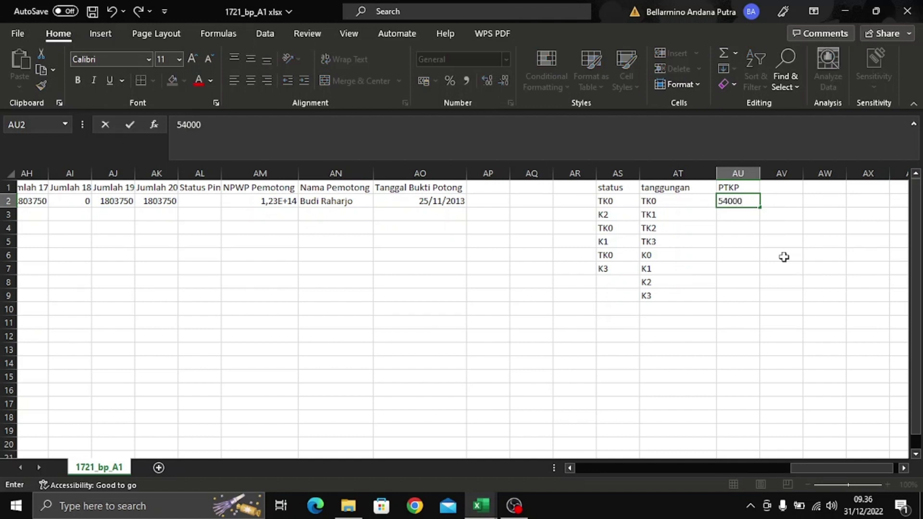
type("000")
key("Return")
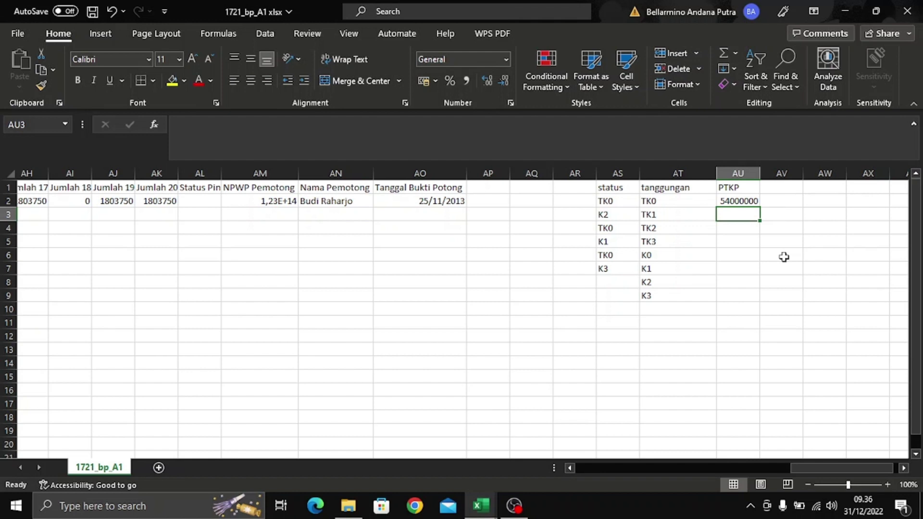
type("5850")
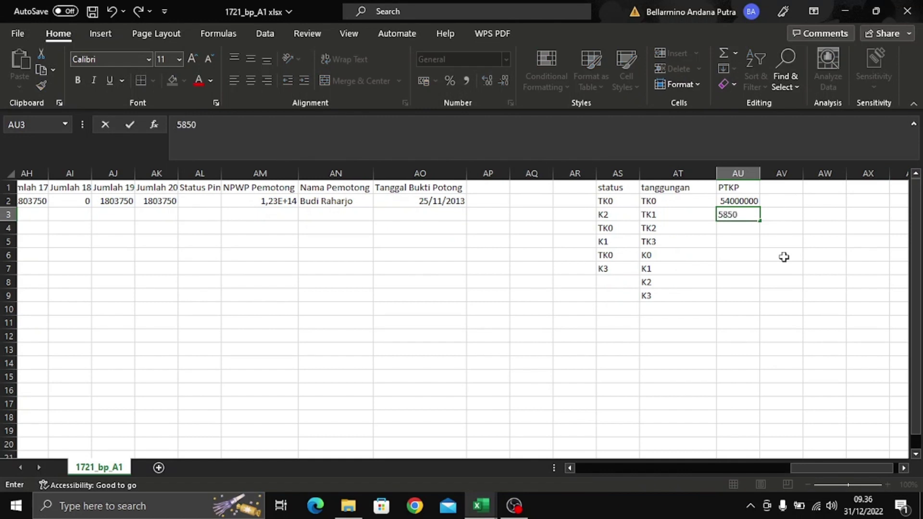
type("0000")
key("Return")
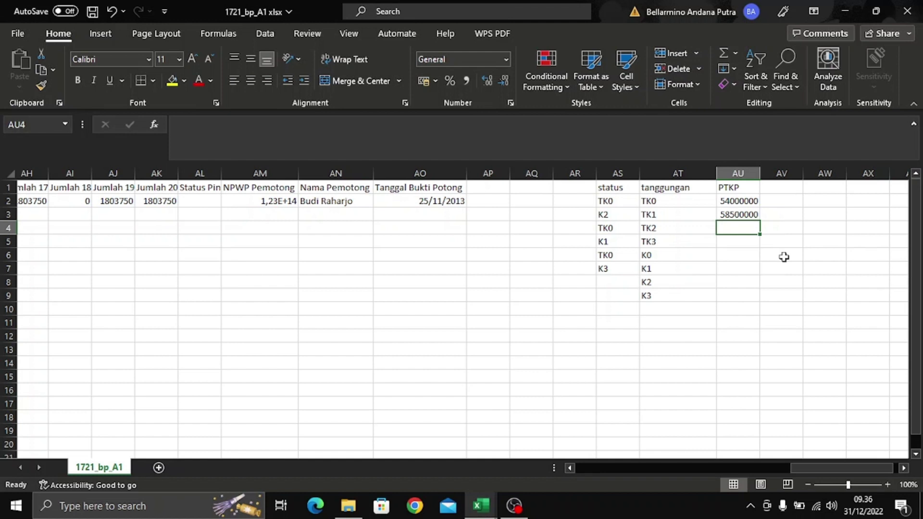
type("6300")
type("0000")
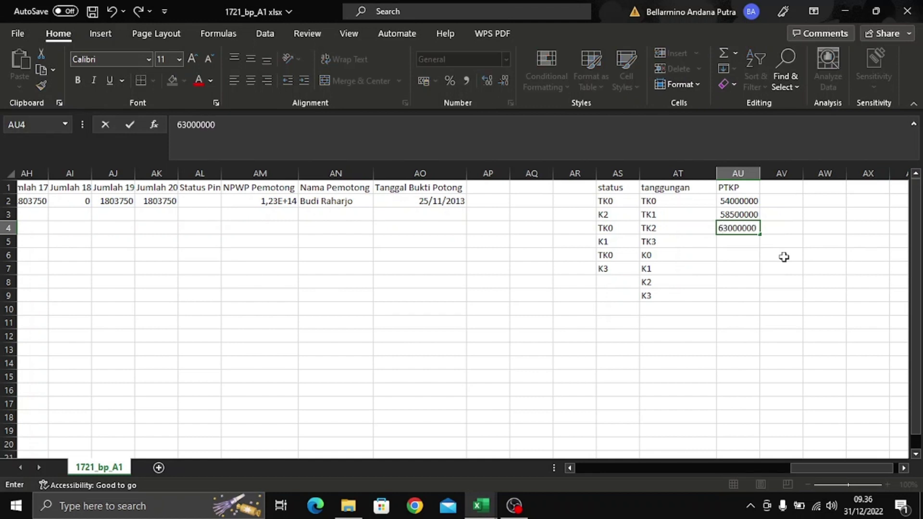
key("Return")
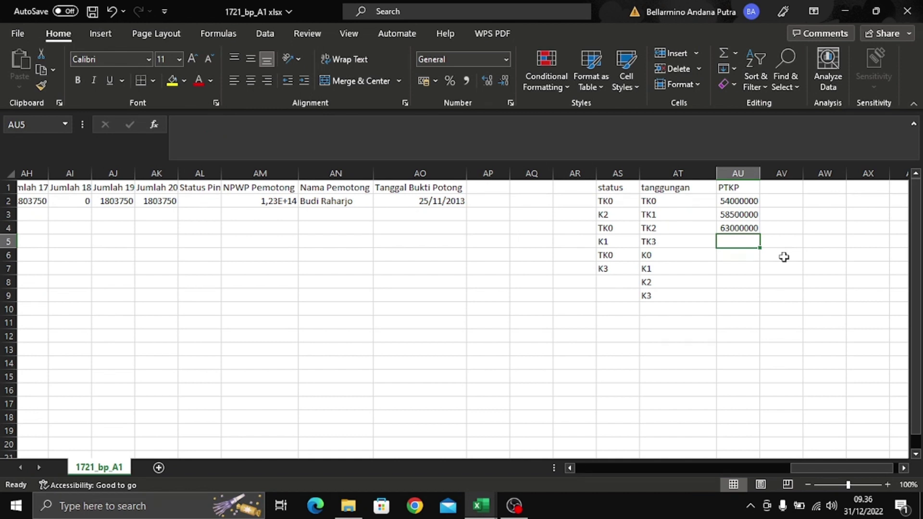
type("67500")
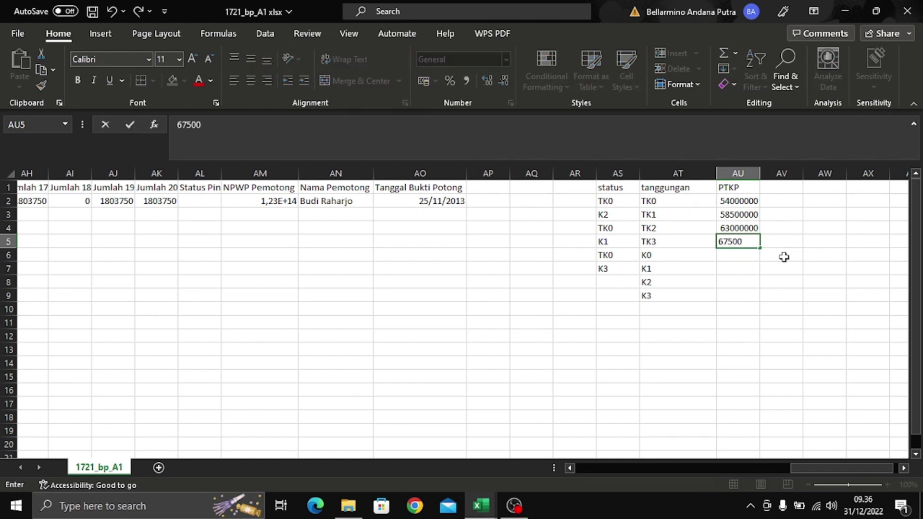
type("000")
key("Return")
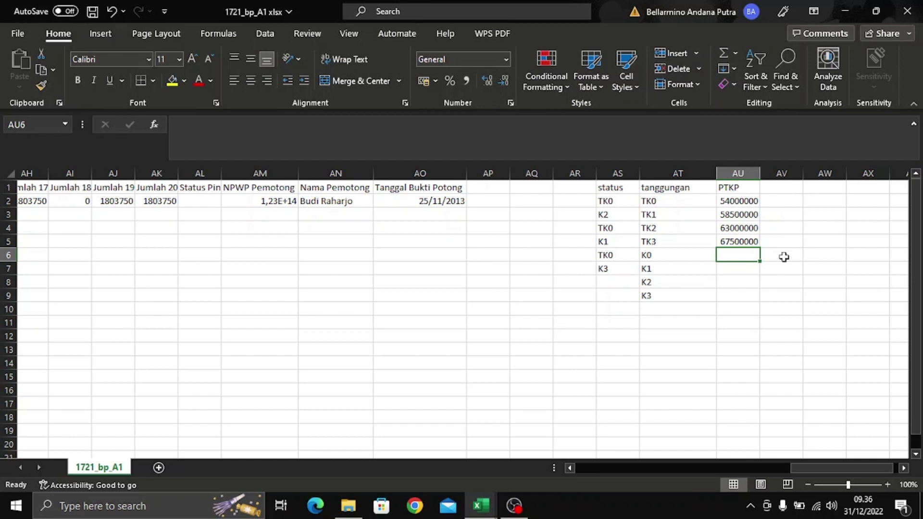
- Enter K PTKP amounts 58500000, 63000000, 67500000 and 72000000 in AU6:AU9
type("585000")
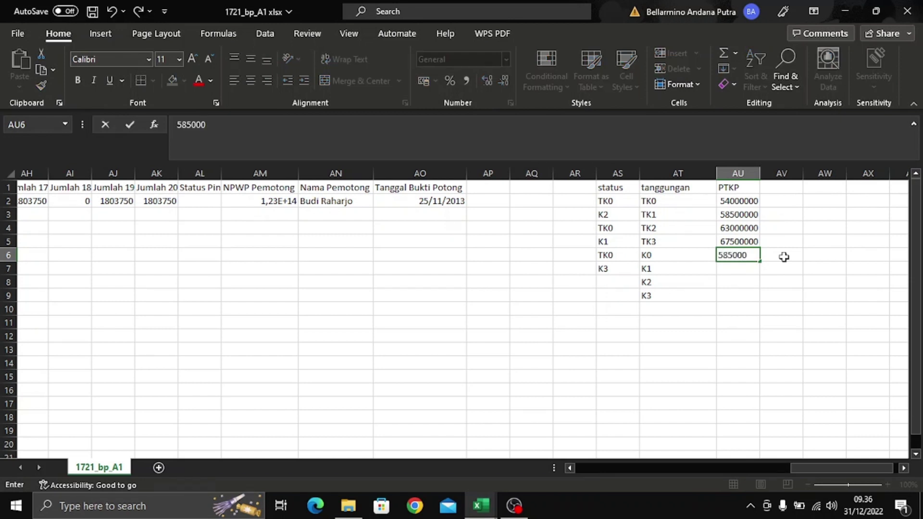
type("00")
key("Return")
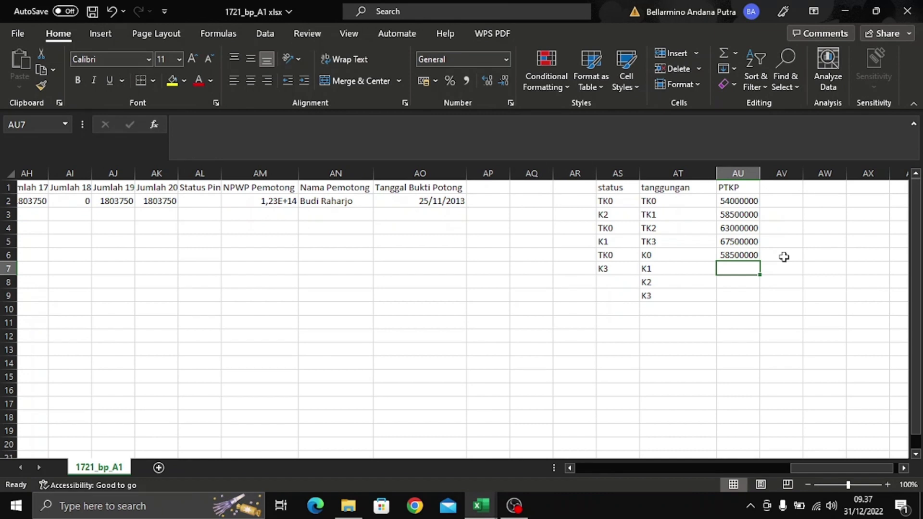
type("6300")
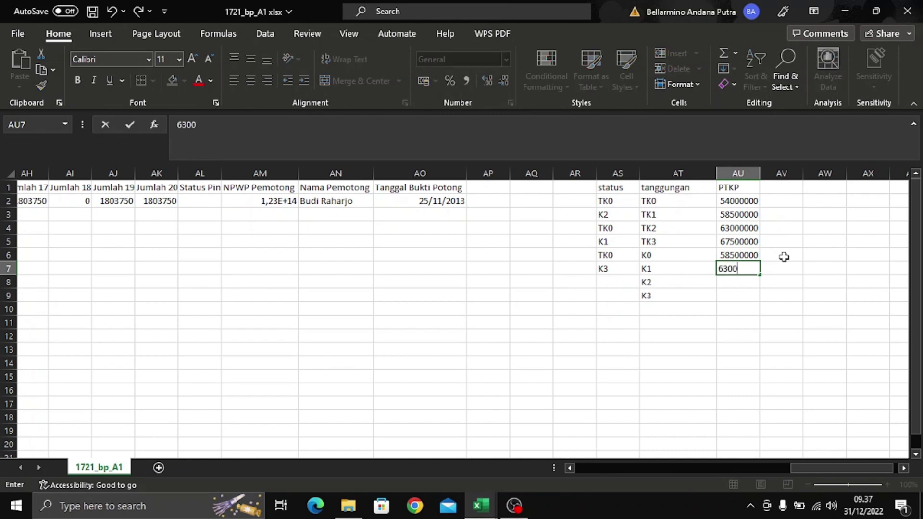
type("0000")
key("Return")
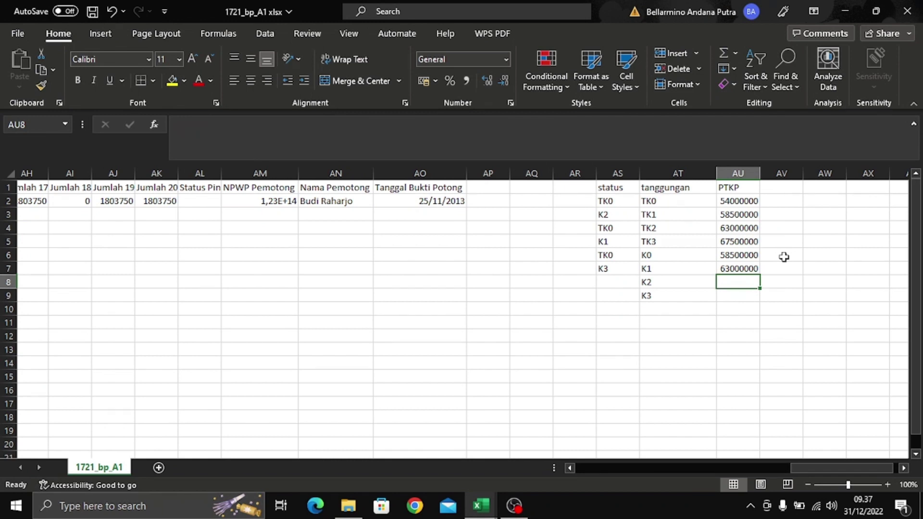
type("6750000")
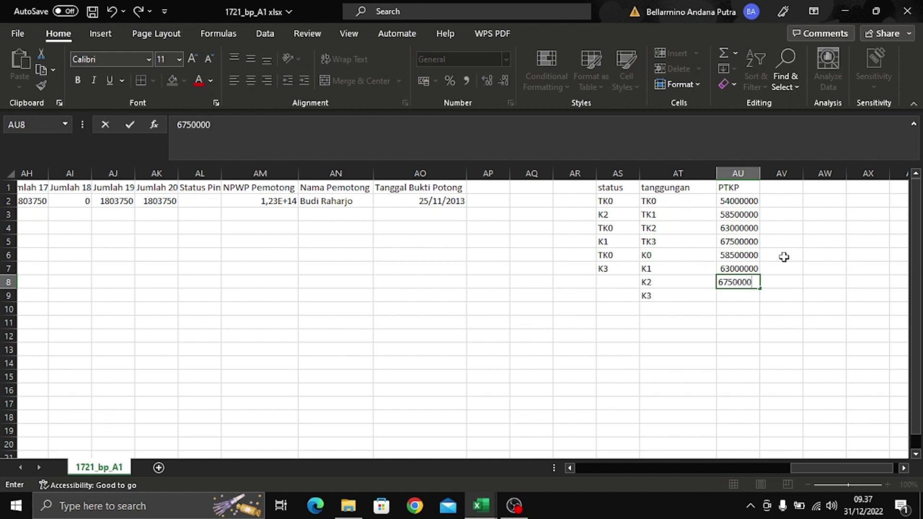
type("0")
key("Return")
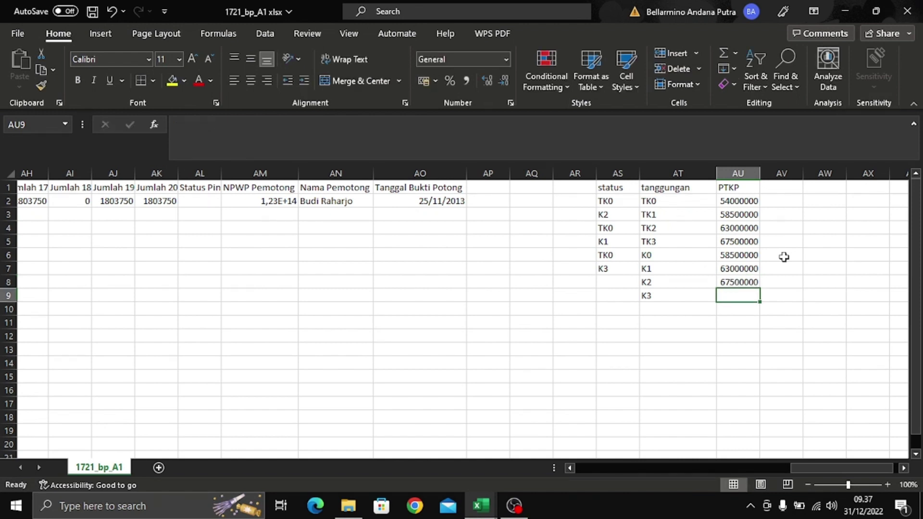
type("72")
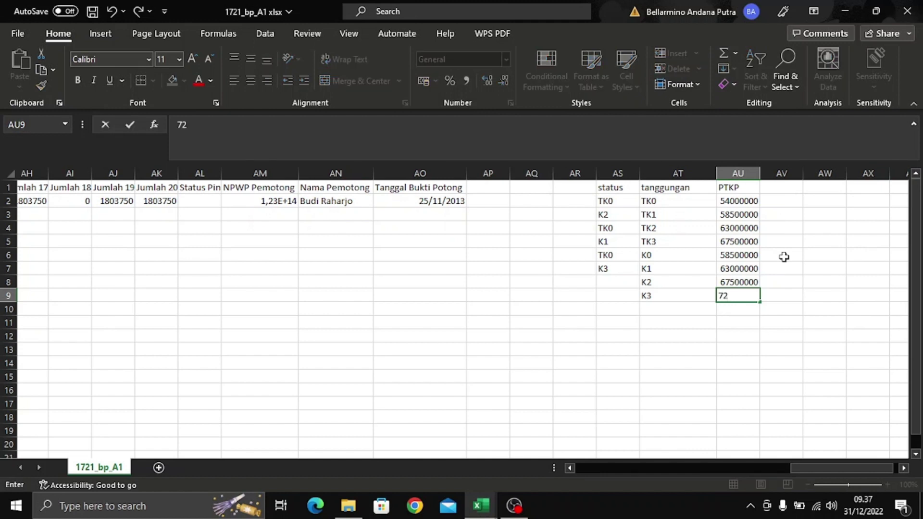
type("000000")
key("Return")
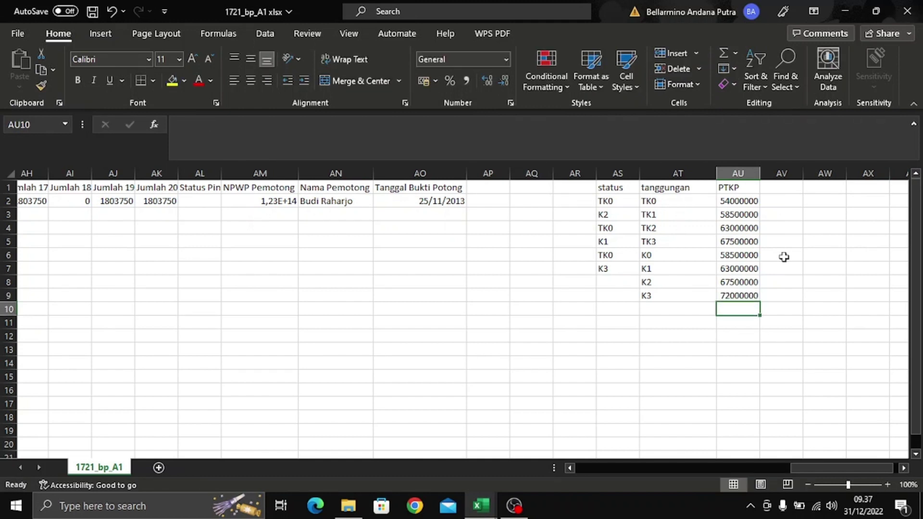
left_click(749, 295)
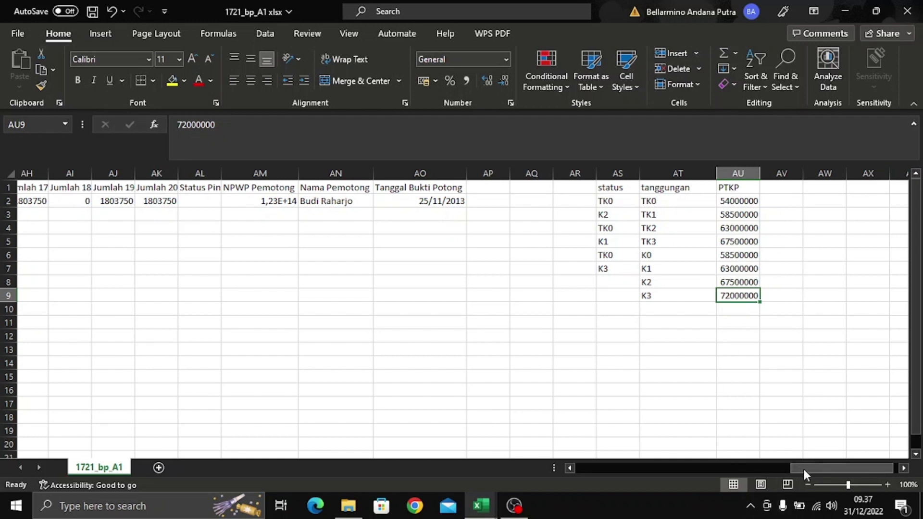
- Begin a =vlookup( formula in the Jumlah 15 cell AF2
left_click_drag(803, 467, 721, 479)
left_click(623, 202)
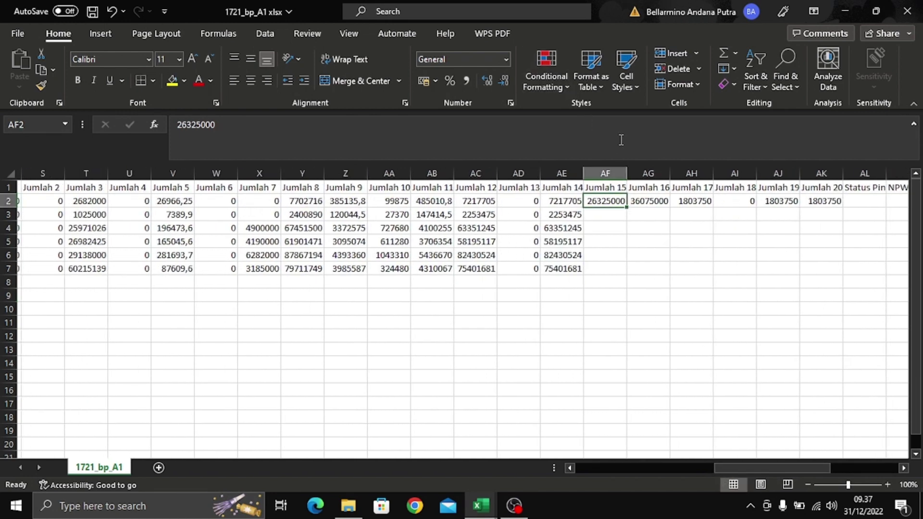
type("=")
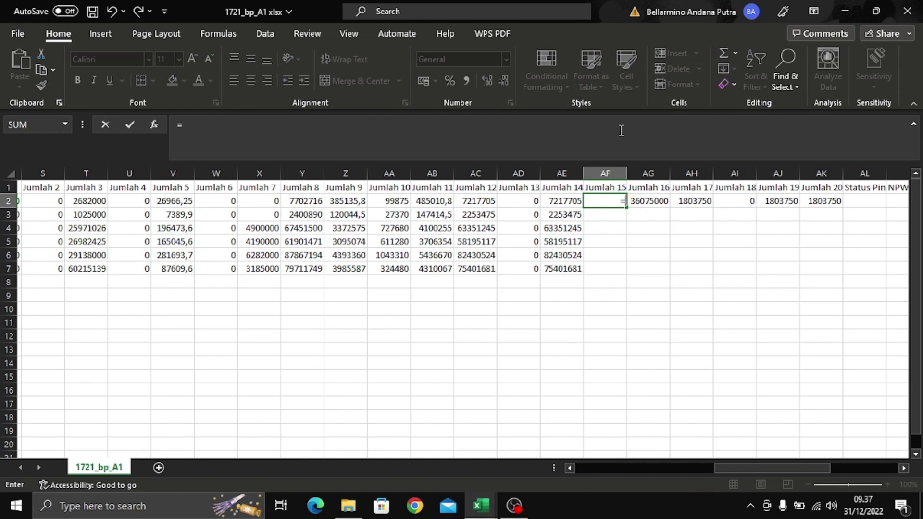
type("vloo")
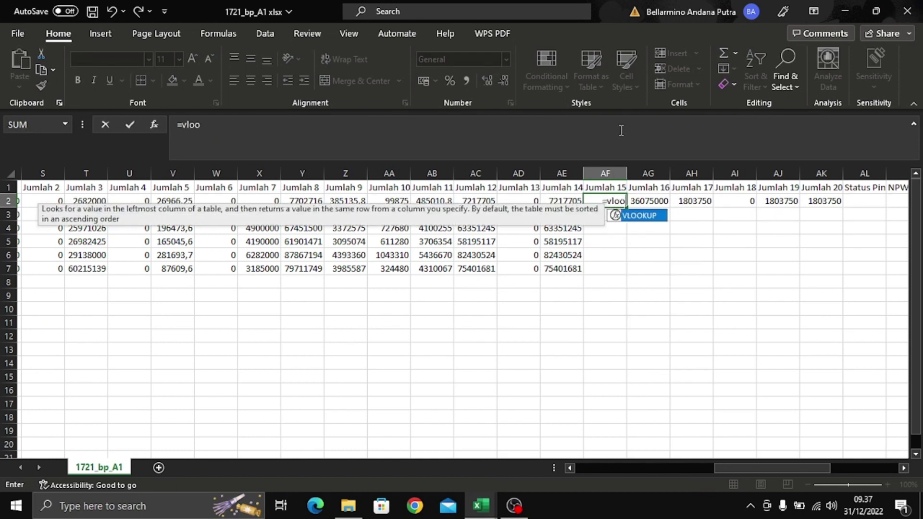
type("kup(")
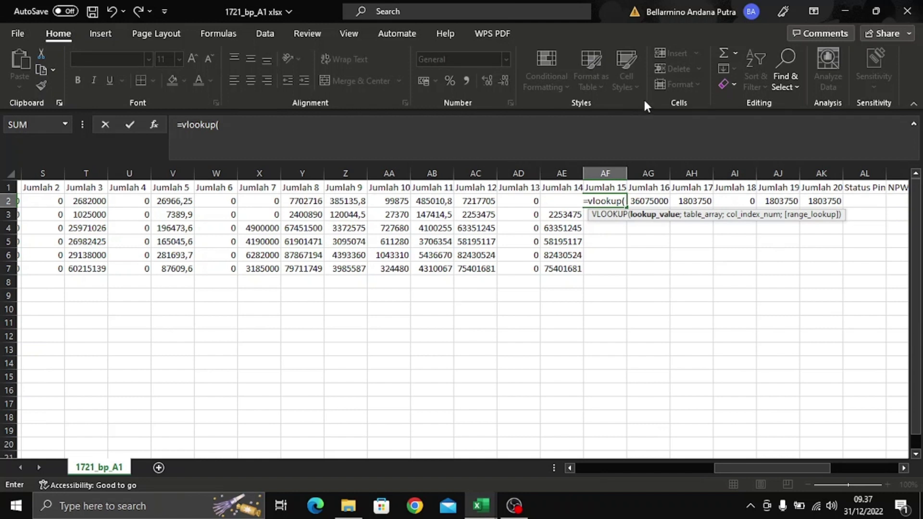
- Add $AS2 as lookup value, columns AT:AU as table, and 2 as column index
left_click_drag(760, 469, 827, 468)
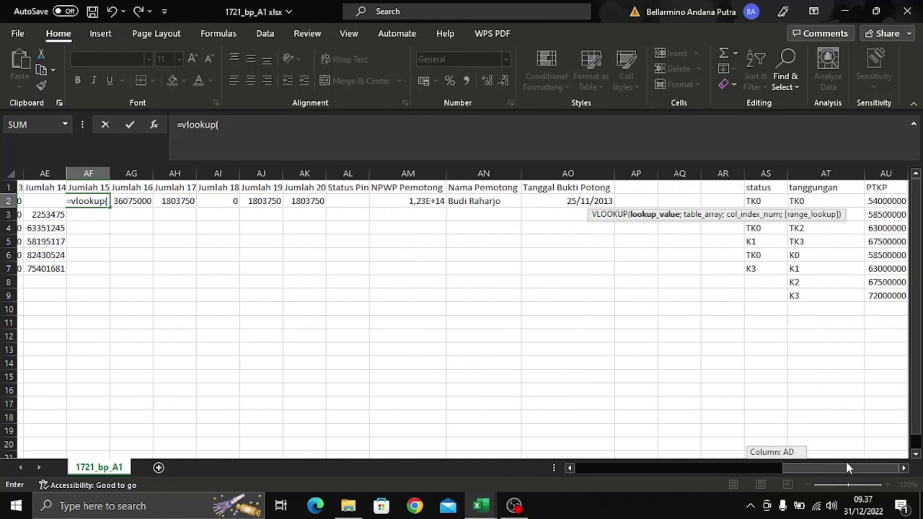
left_click(776, 201)
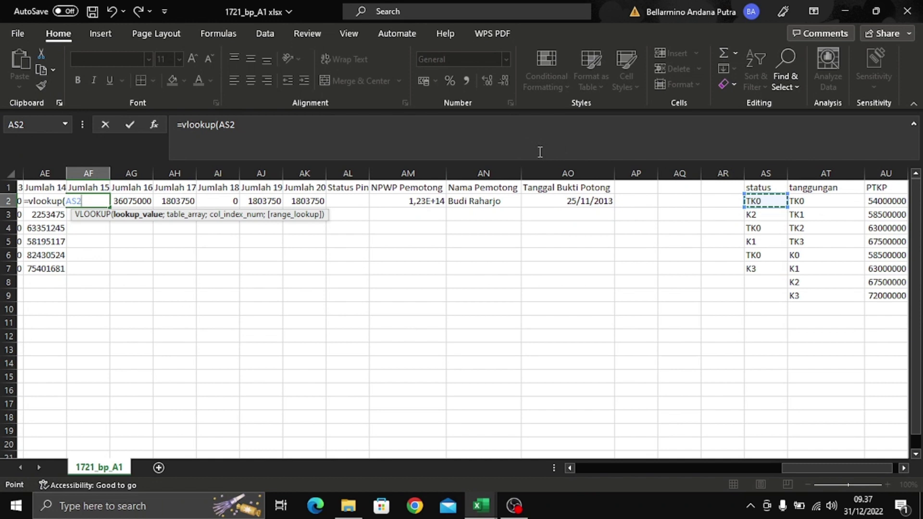
key("F4")
key("F4")
key("F4")
type(";")
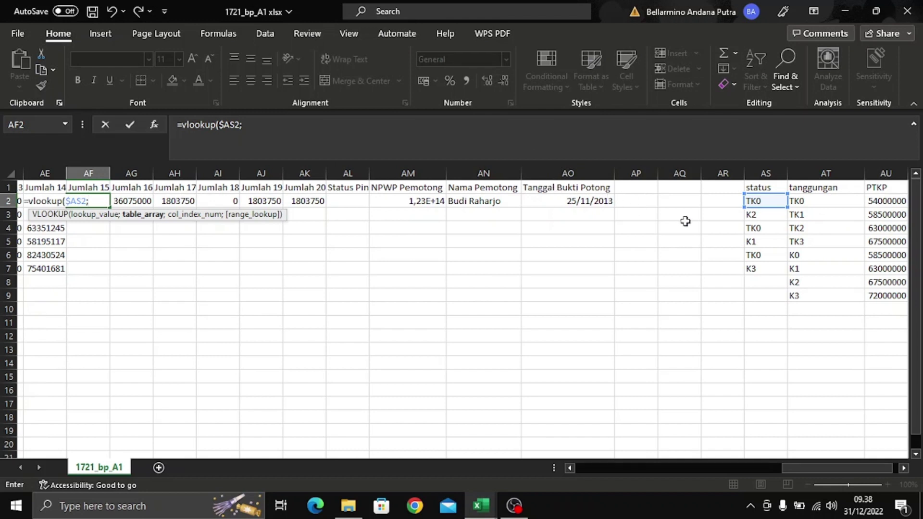
left_click_drag(835, 171, 877, 173)
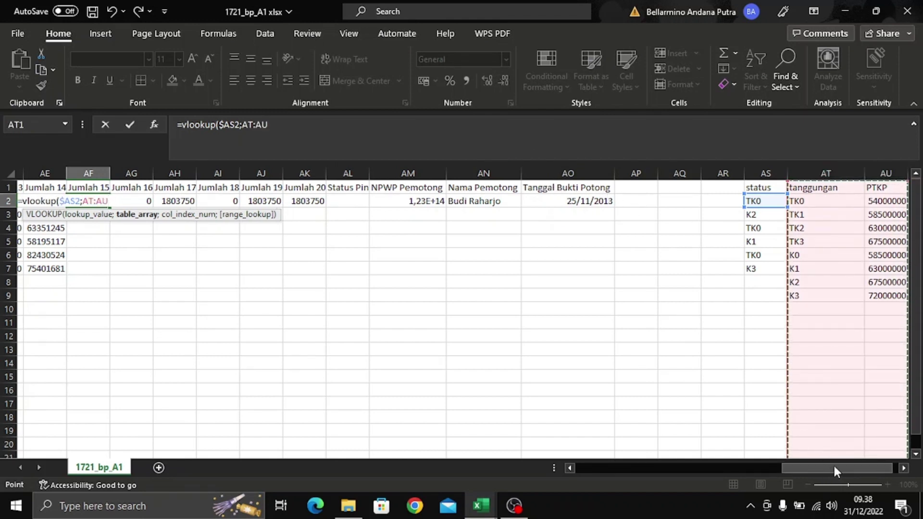
left_click_drag(834, 462, 857, 468)
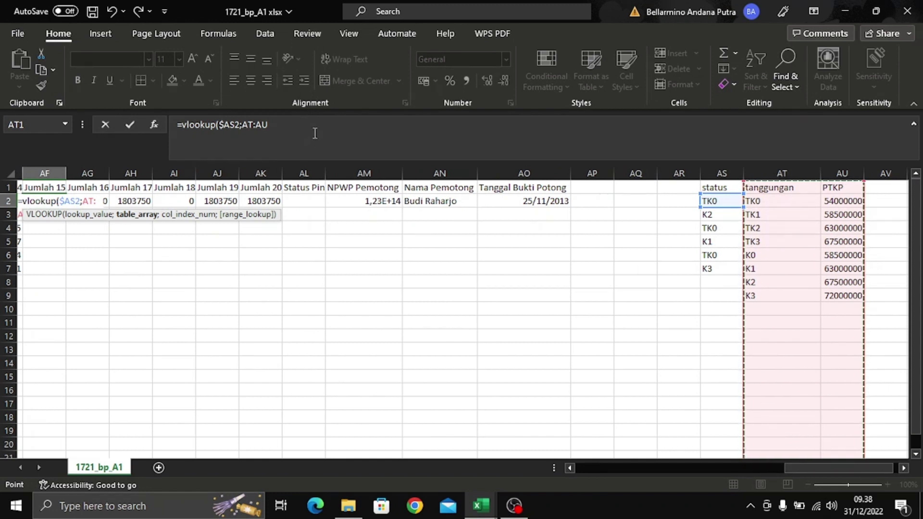
left_click(328, 125)
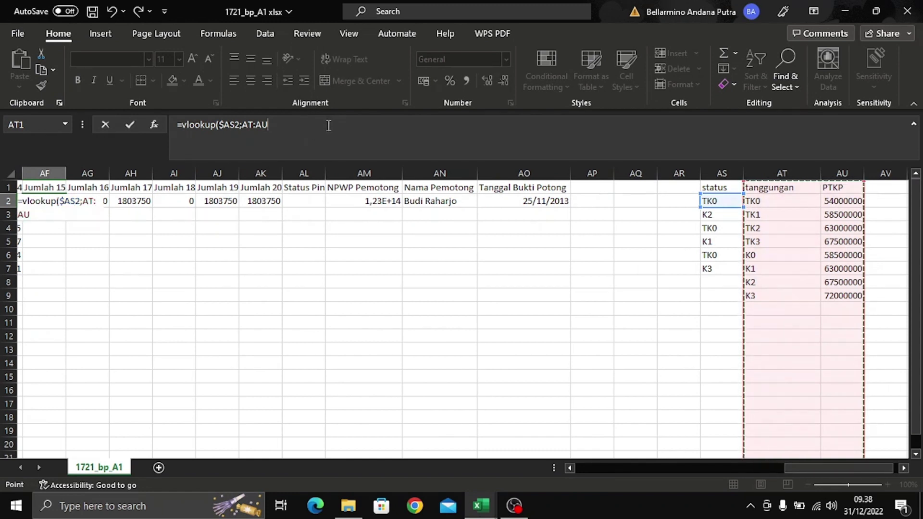
type(";2;0")
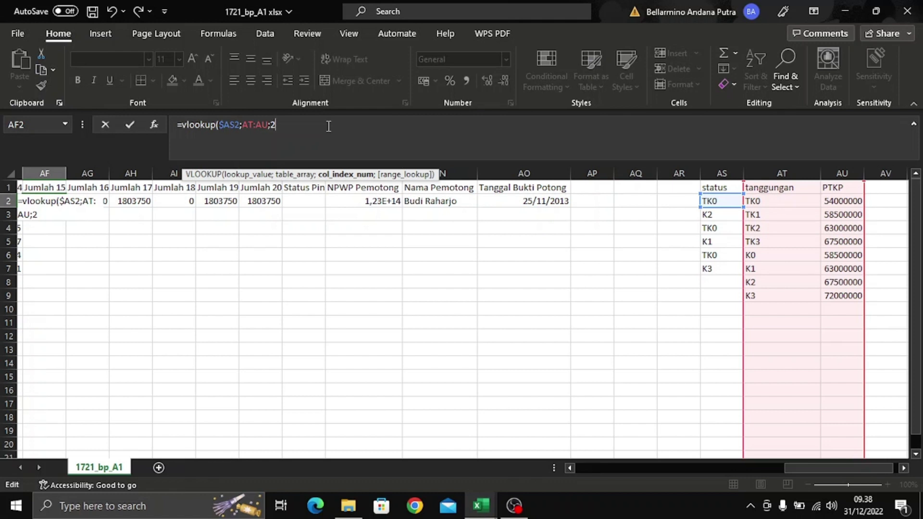
- Complete =VLOOKUP($AS2;AT:AU;2;0) in AF2 and fill it down to AF7
type(";")
type("0)")
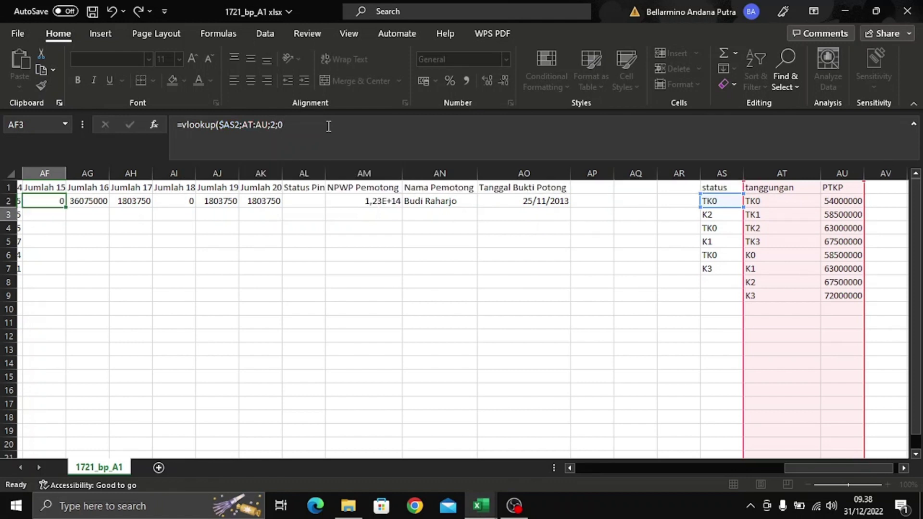
key("Return")
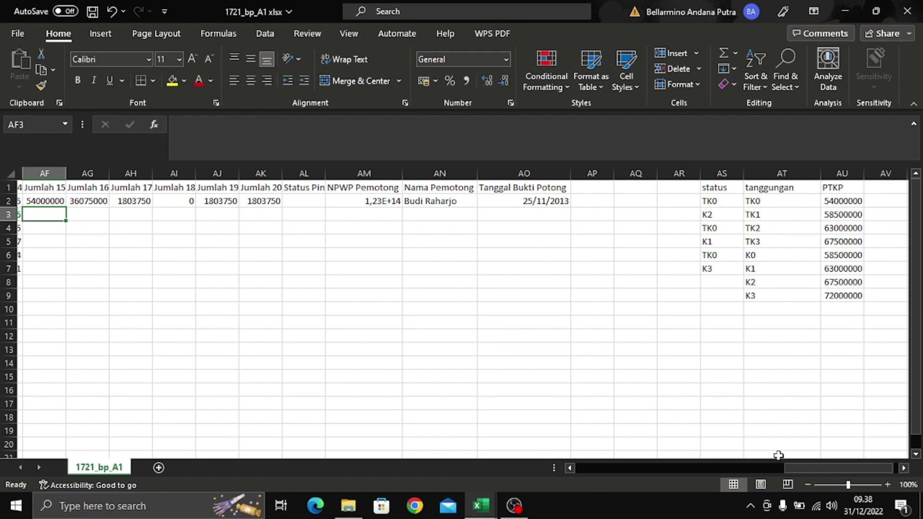
left_click_drag(841, 468, 788, 469)
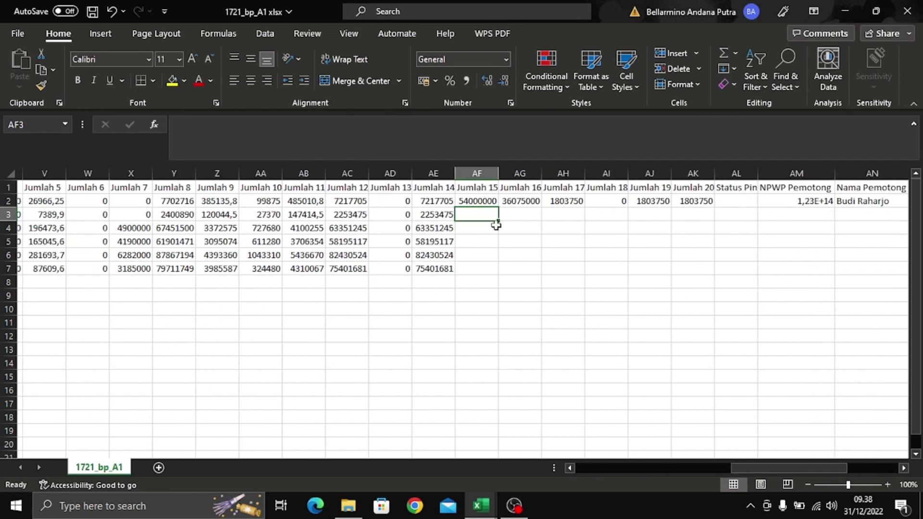
left_click(485, 201)
key("ctrl+Right")
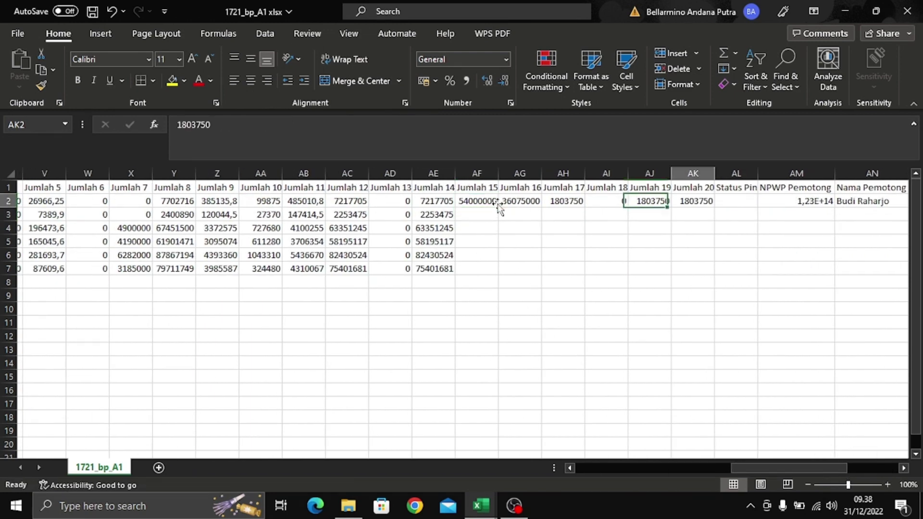
left_click(497, 204)
double_click(498, 208)
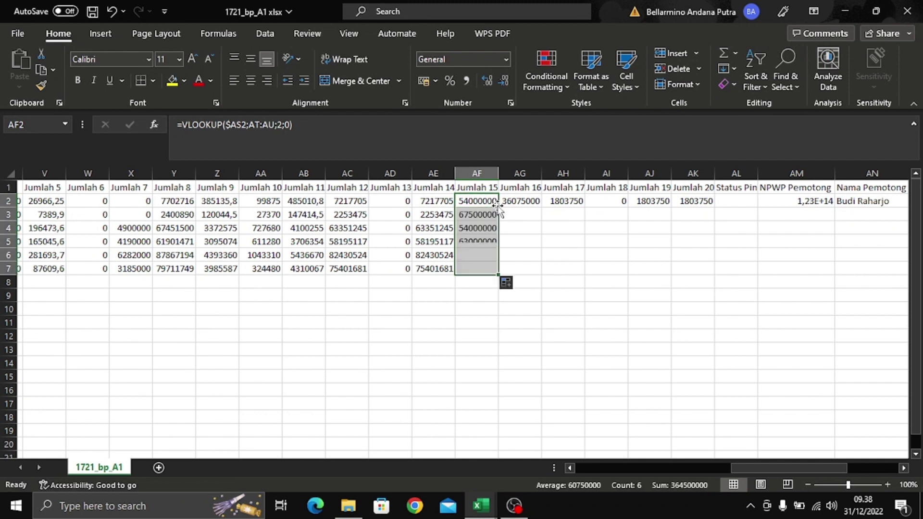
left_click(533, 255)
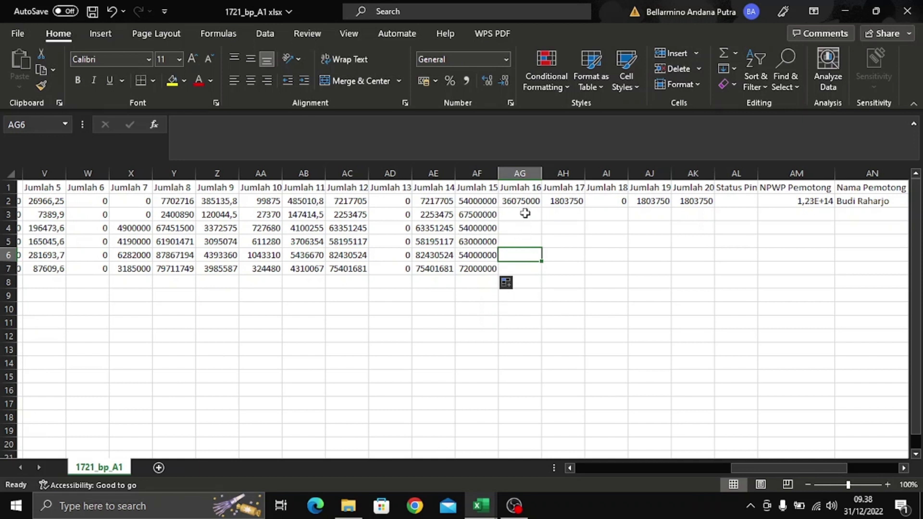
left_click(534, 202)
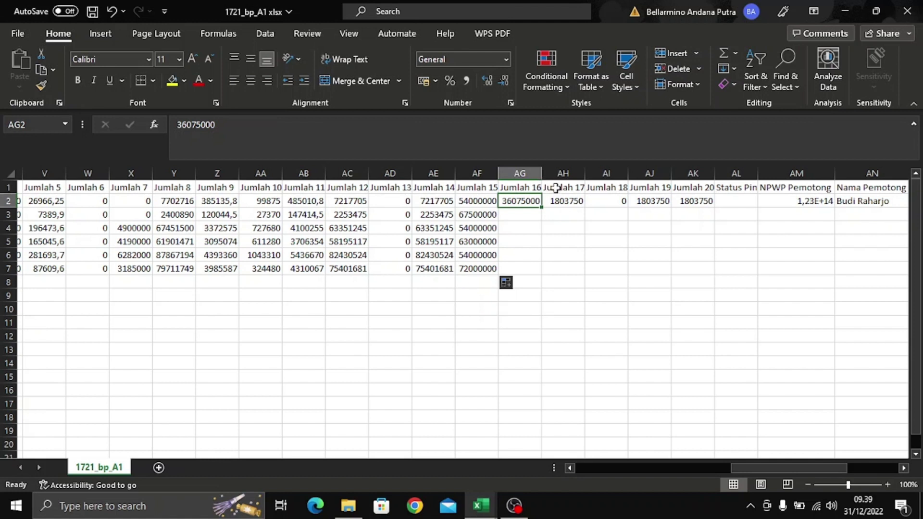
- Replace AG2's value with =IF(AE2-AF2<0;0;(ROUNDDOWN(AE2-AF2;-3)))
left_click(492, 130)
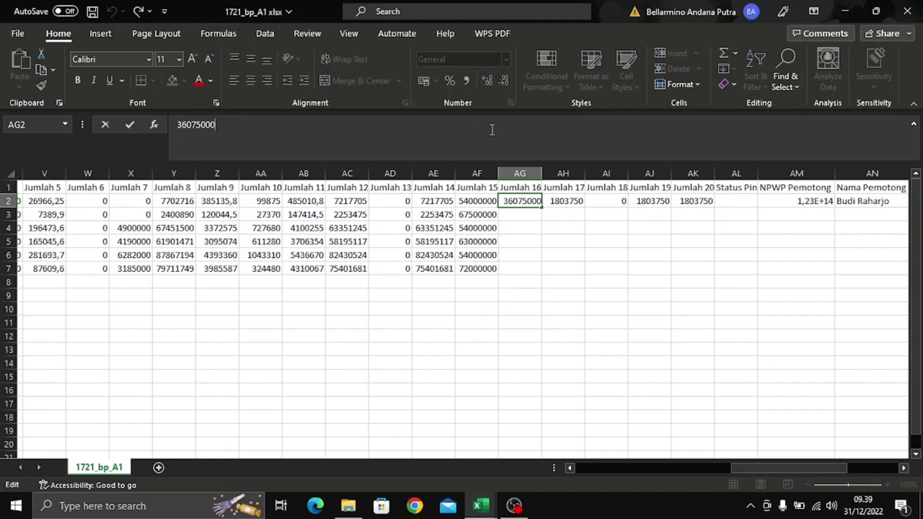
key("BackSpace")
key("BackSpace")
key("BackSpace")
key("BackSpace")
key("BackSpace")
key("BackSpace")
key("BackSpace")
key("BackSpace")
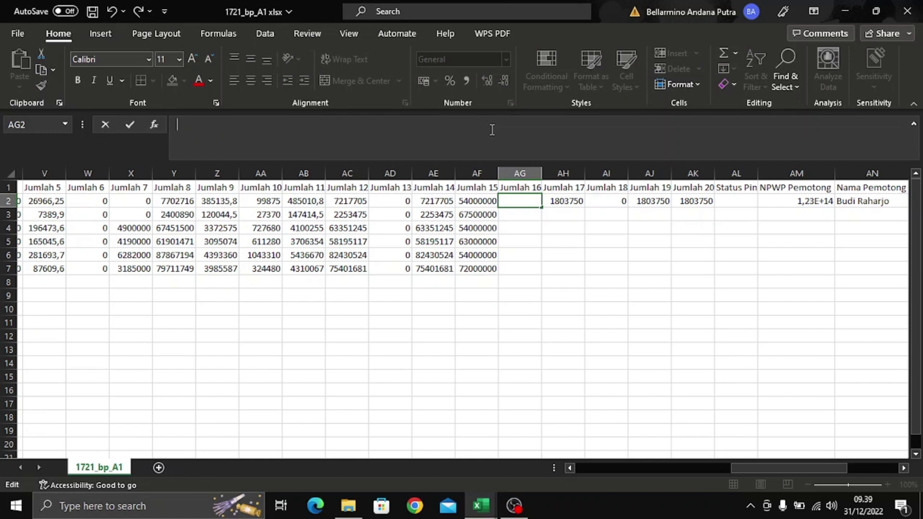
type("=if")
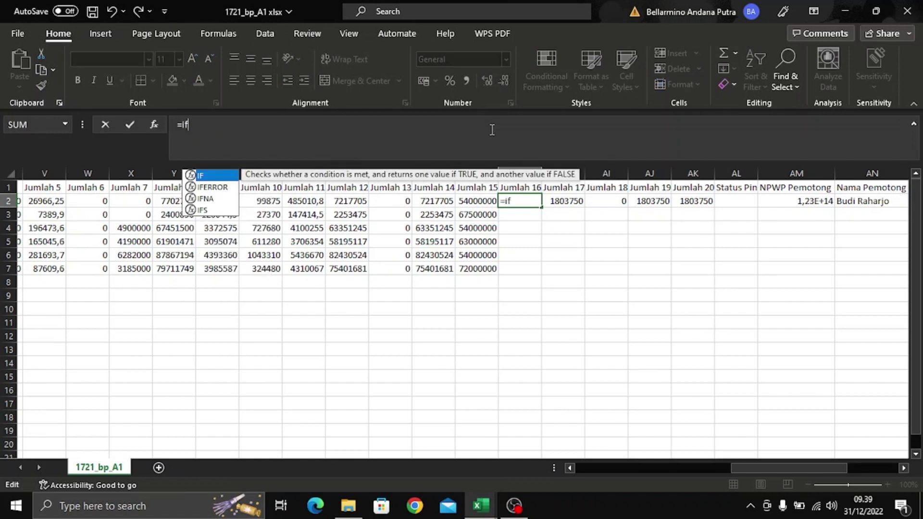
type("(ae2")
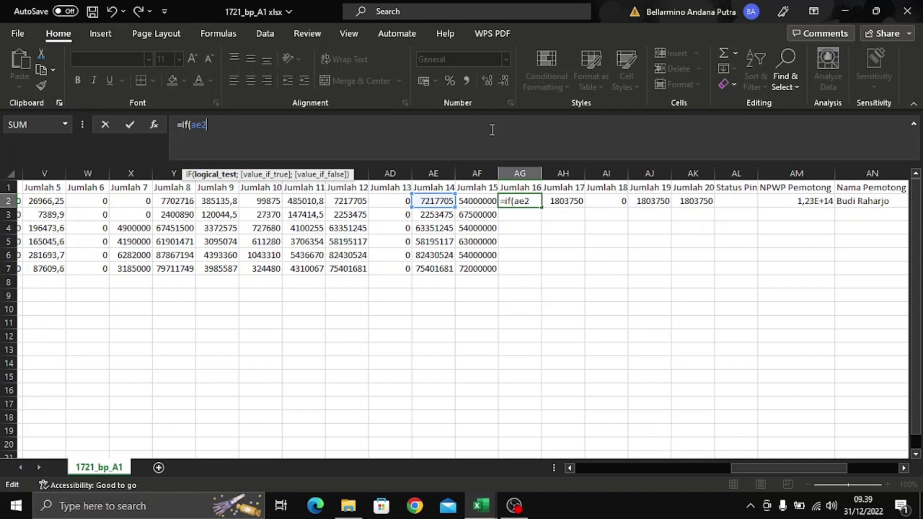
type("-a")
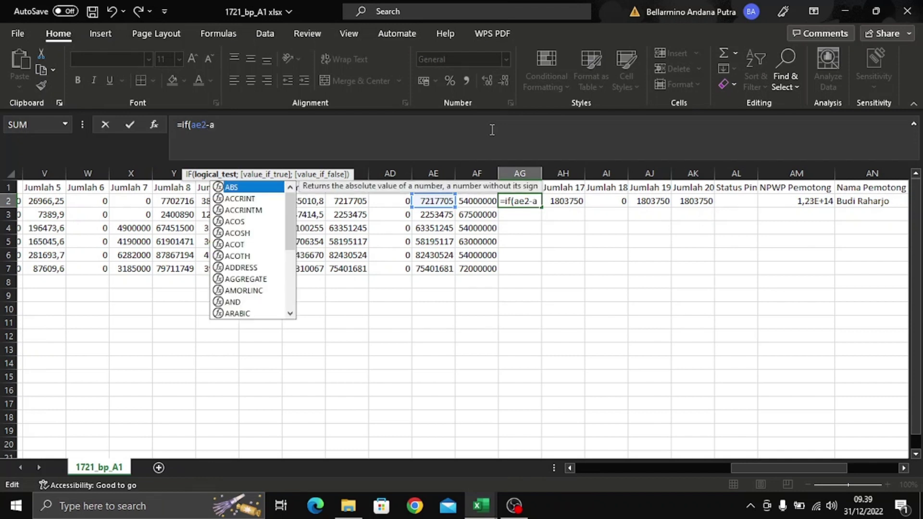
type("f2")
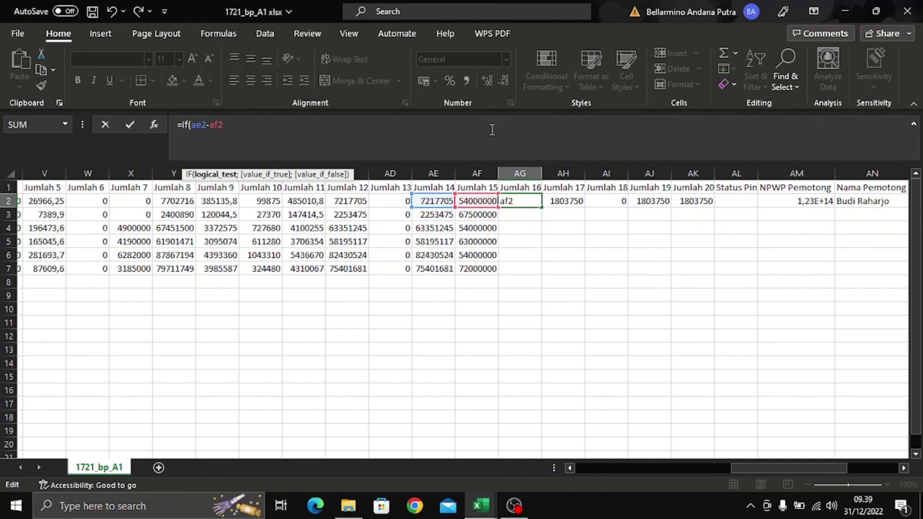
type("<0;")
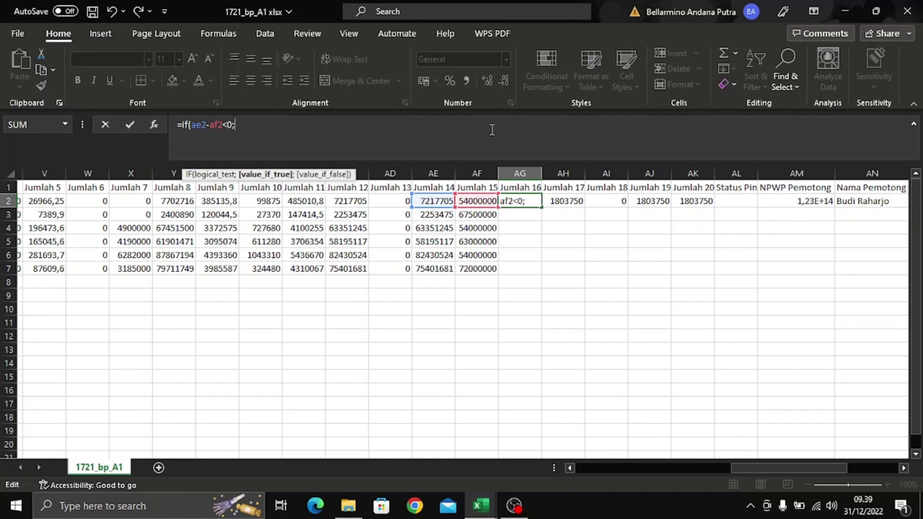
type("0;0")
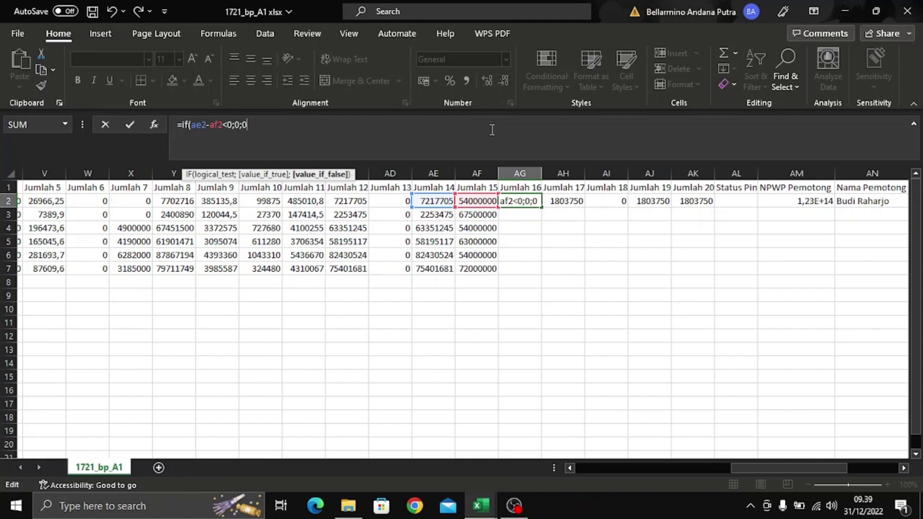
key("BackSpace")
type("(ROUND")
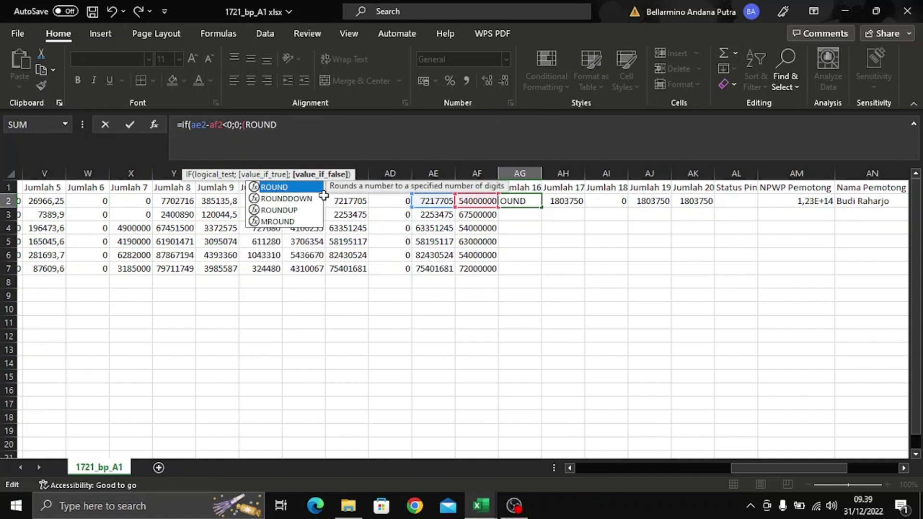
left_click(313, 200)
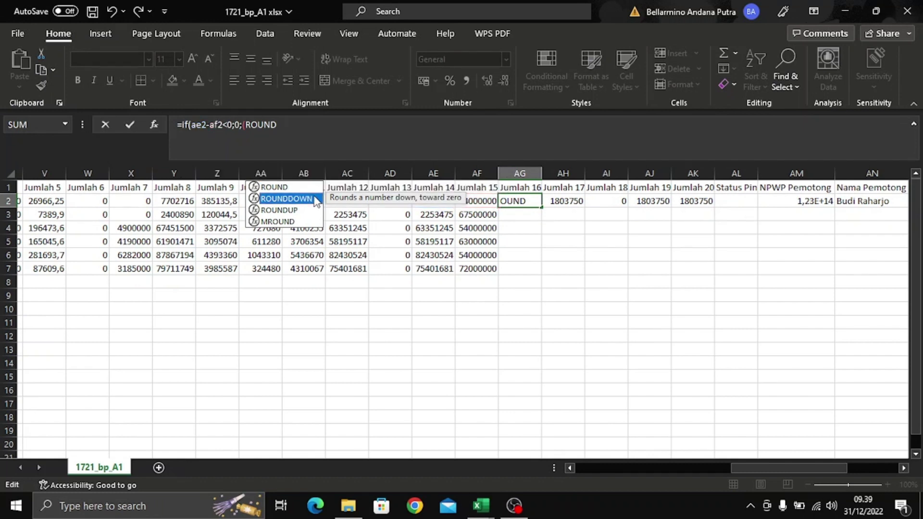
double_click(308, 201)
left_click(305, 201)
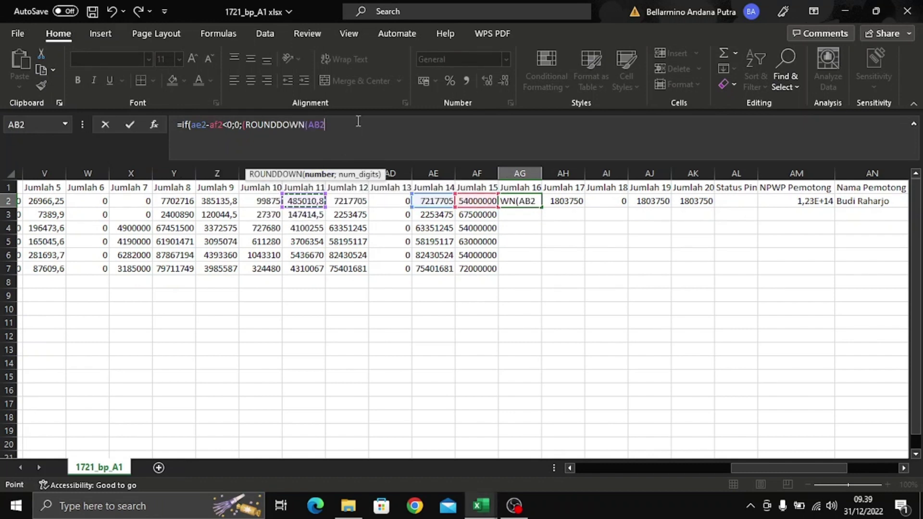
key("BackSpace")
key("BackSpace")
key("BackSpace")
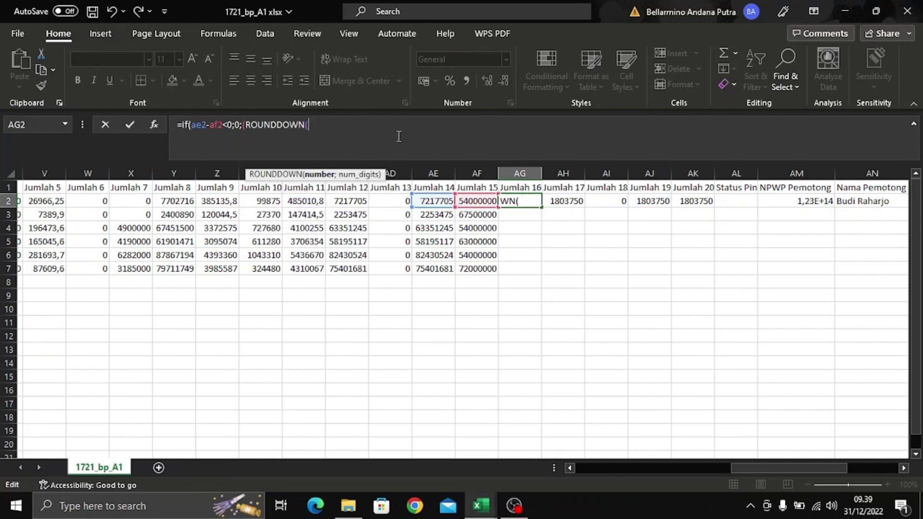
type("AE2-")
type("AF2")
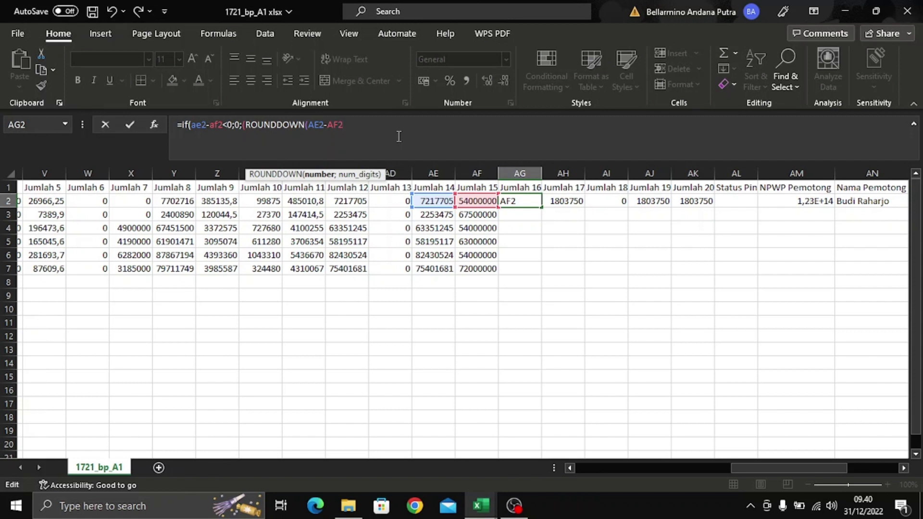
type(";-3")
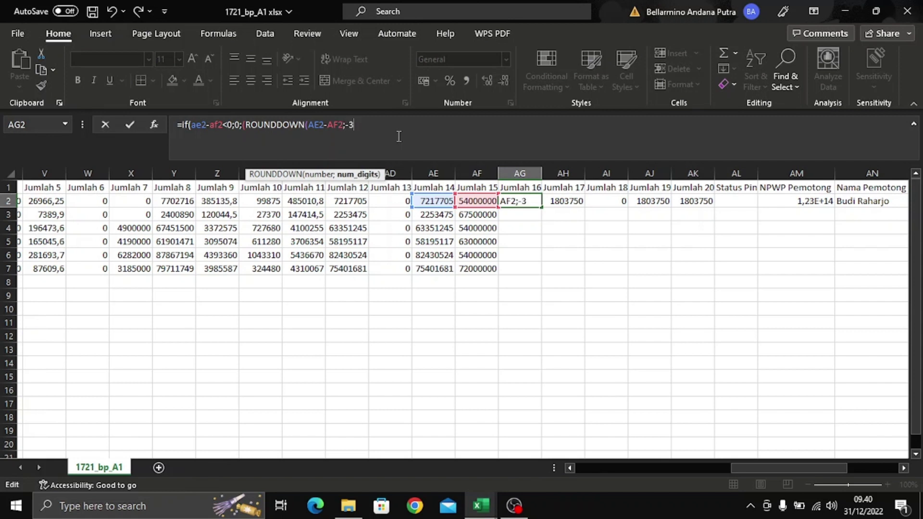
type(")")
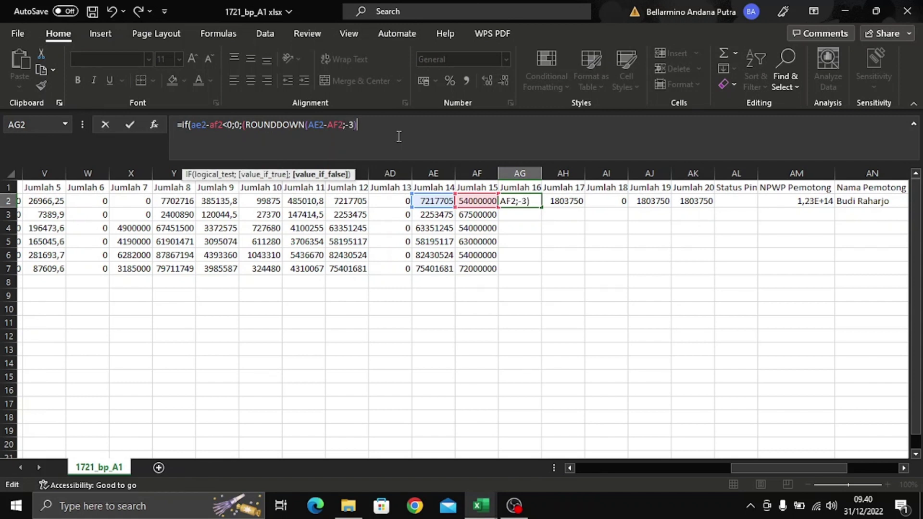
type("))")
key("Return")
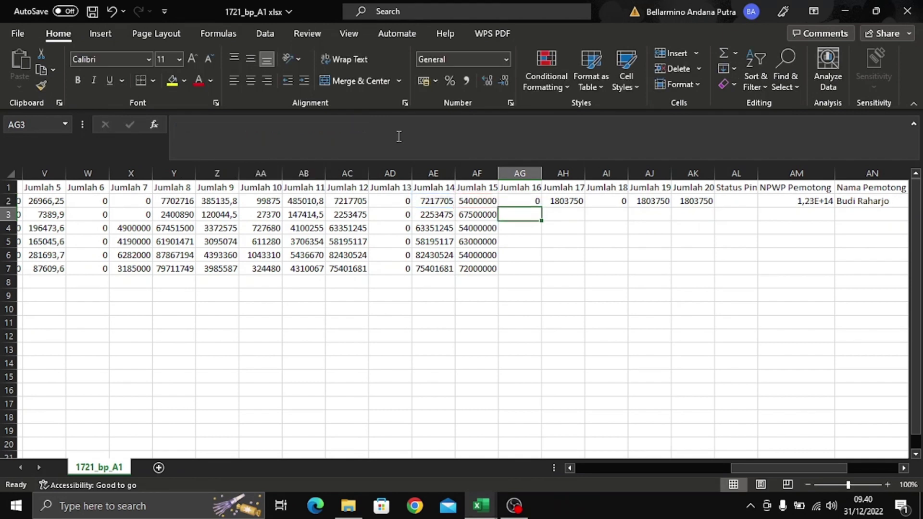
- Copy the AG2 formula down to AG7 and save the workbook
left_click(525, 199)
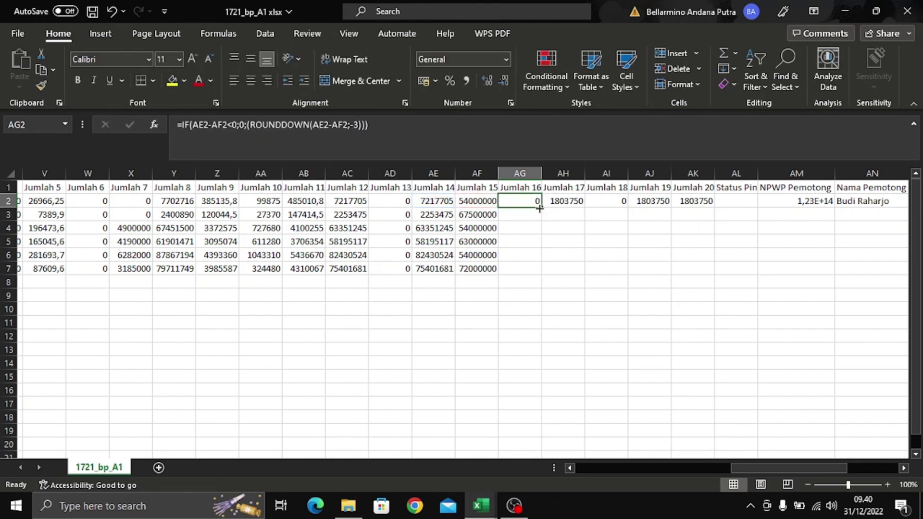
left_click_drag(541, 210, 543, 272)
left_click(566, 243)
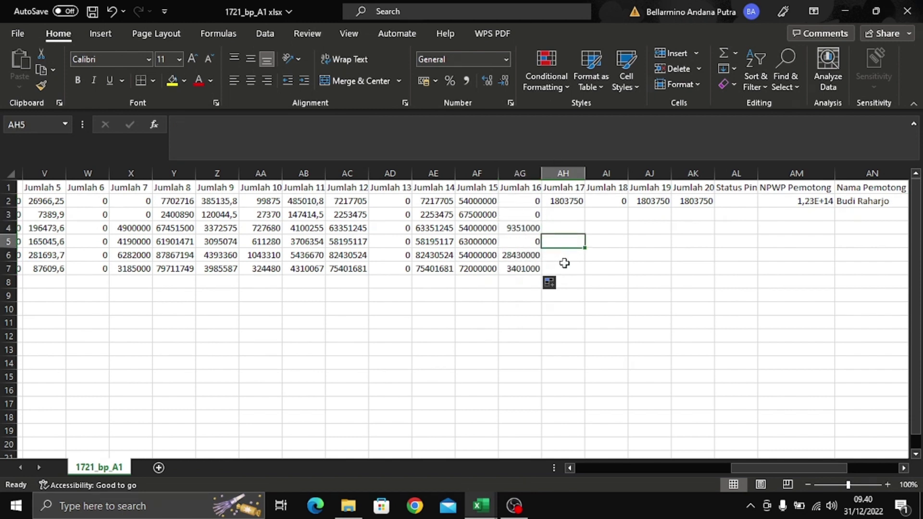
key("ctrl+s")
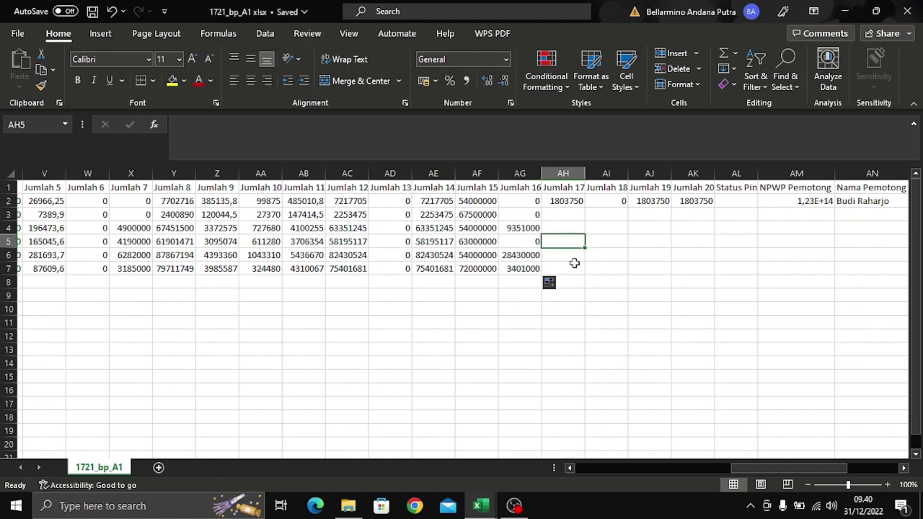
left_click(573, 219)
left_click(573, 202)
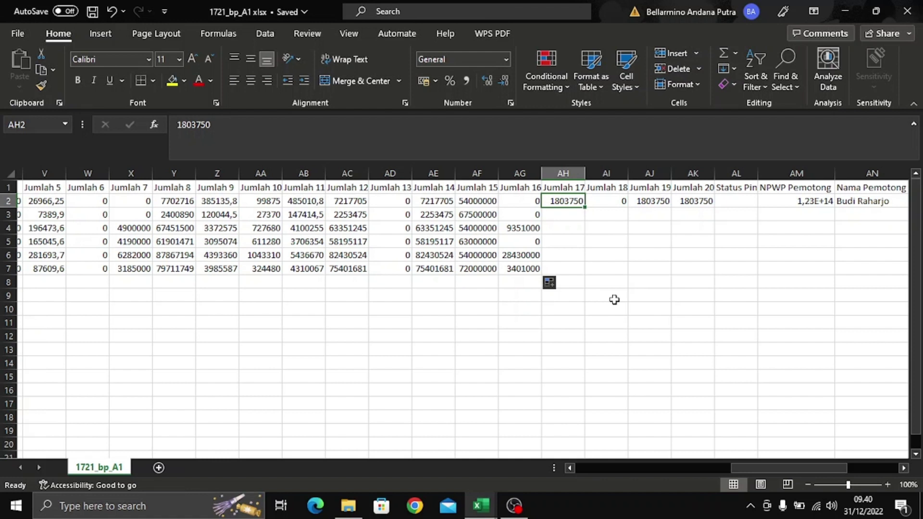
type("=")
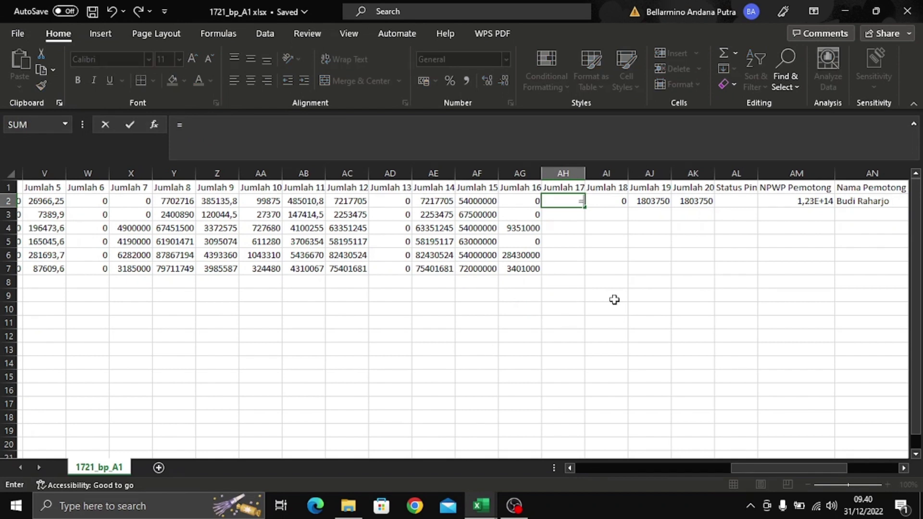
type("IF")
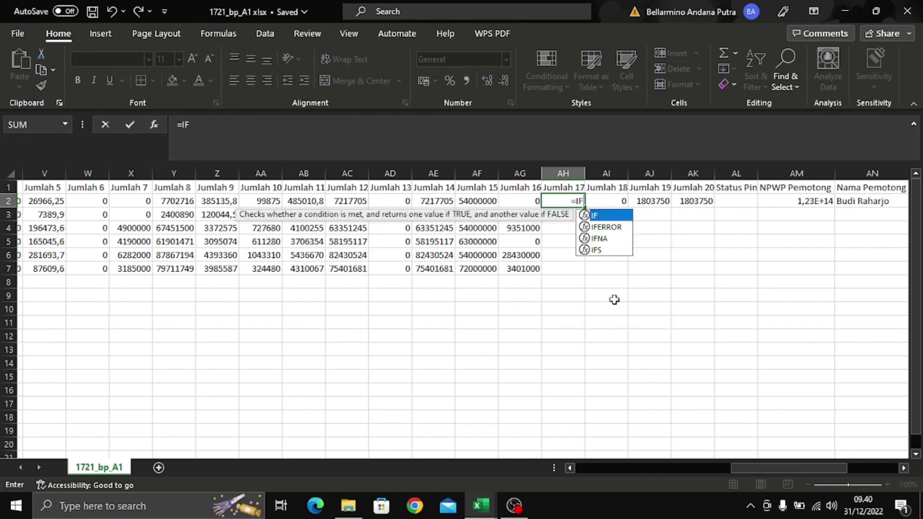
type("(")
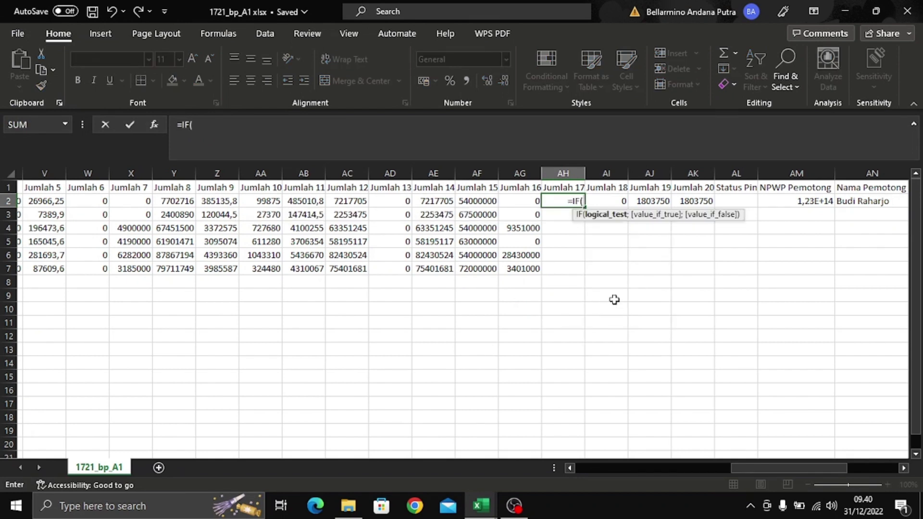
type("AR2")
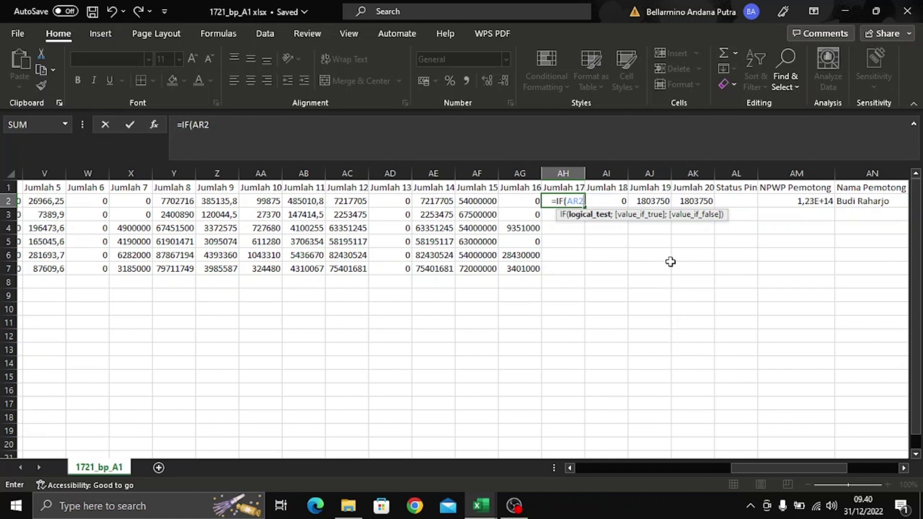
key("Escape")
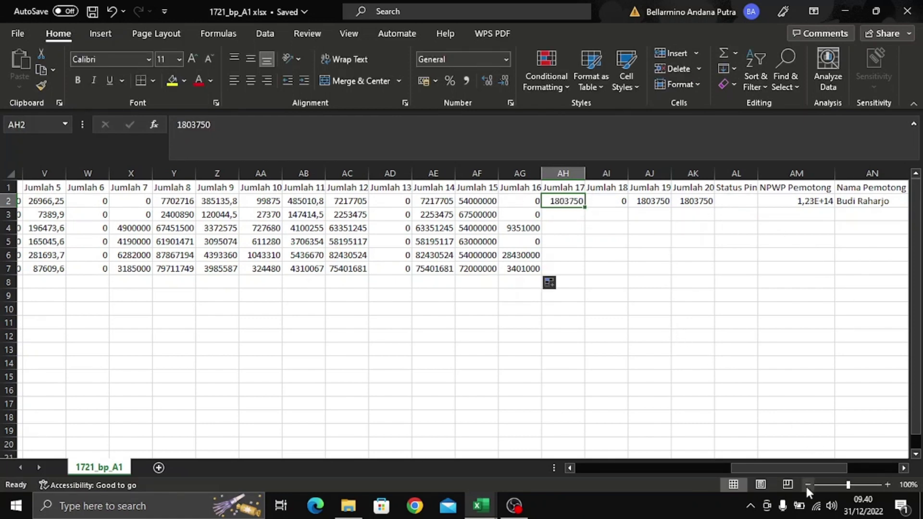
left_click_drag(814, 466, 860, 470)
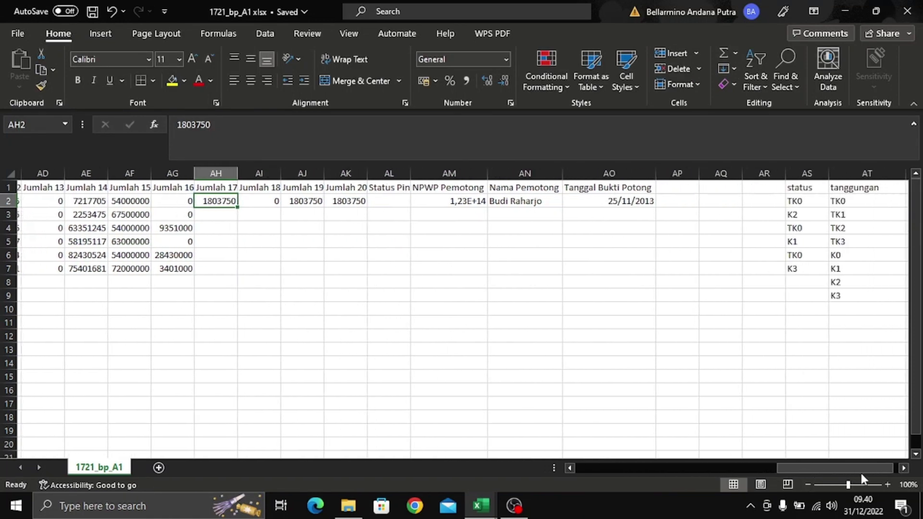
- Enter the header 'ADA/TIDAK ADA' in AR1 and autofit column AR
left_click(744, 185)
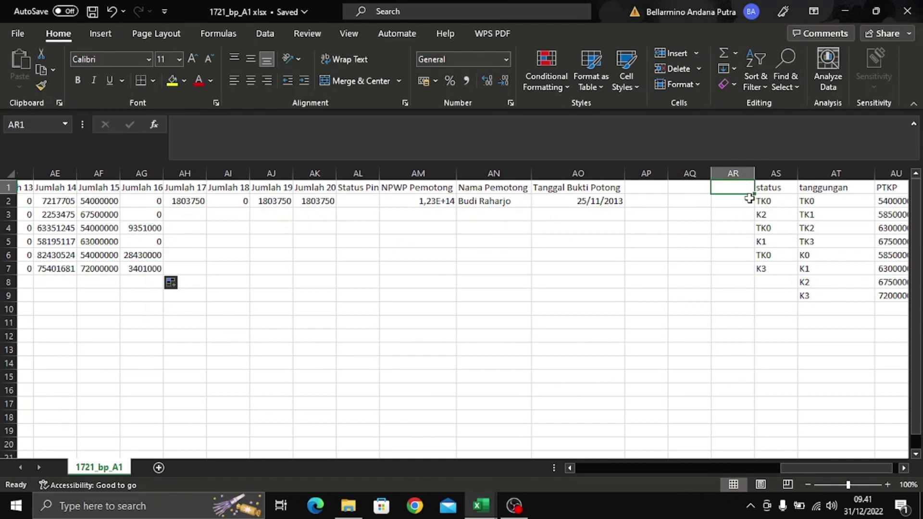
type("ADA/TI")
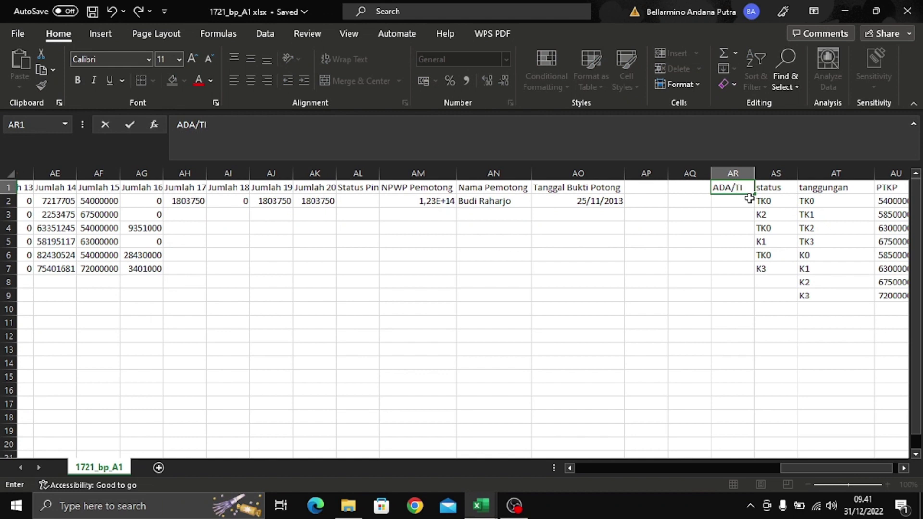
type("A")
type("DAK ADA")
key("Return")
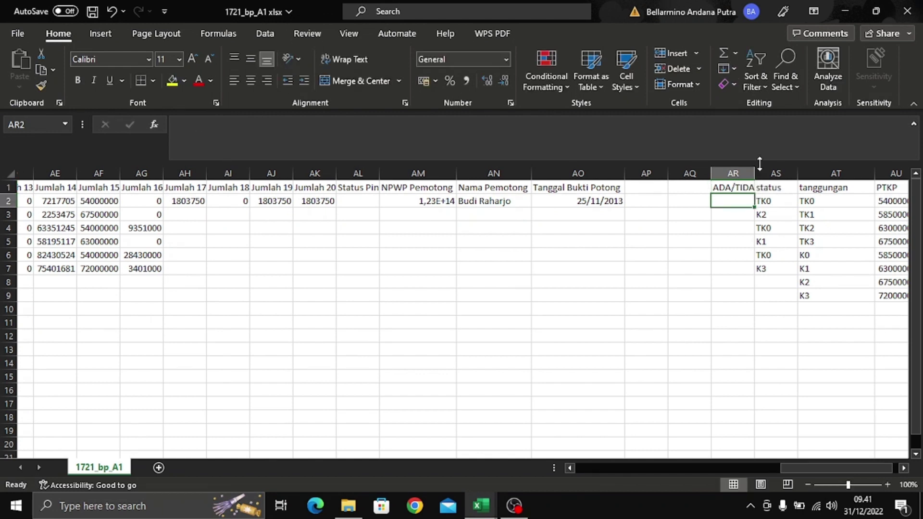
double_click(755, 173)
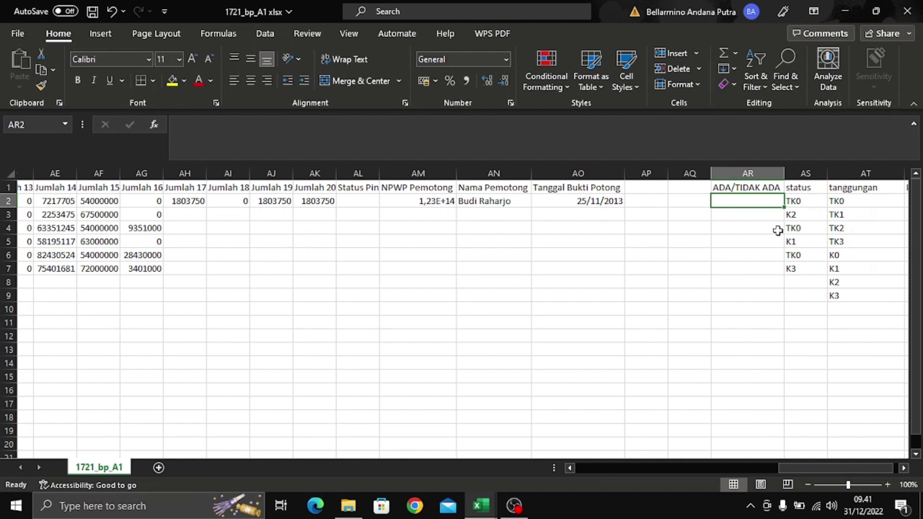
- Enter ADA in AR2, then reselect AR2 and the ADA/TIDAK ADA header
type("ADA")
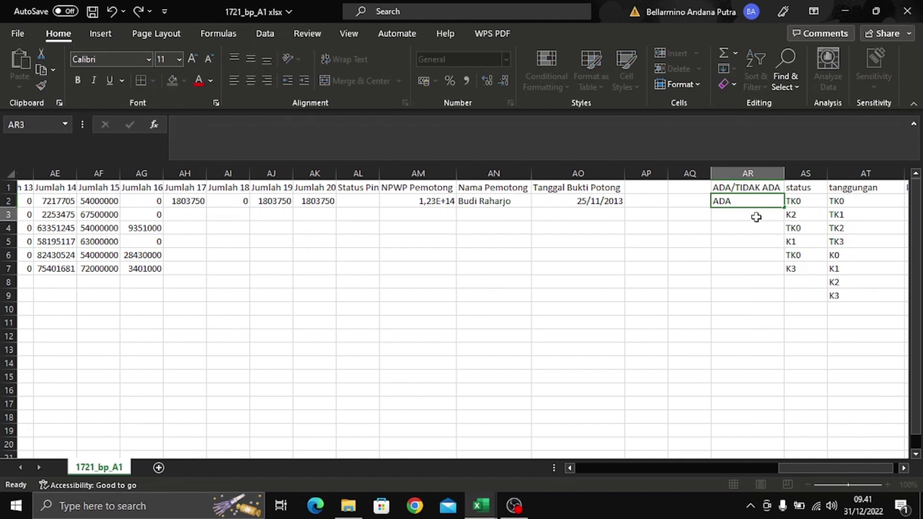
key("Return")
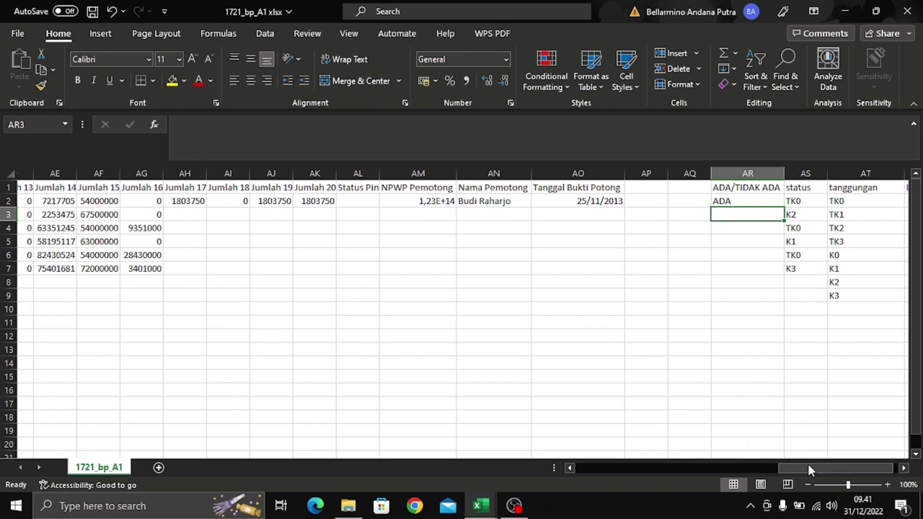
left_click_drag(807, 462, 818, 463)
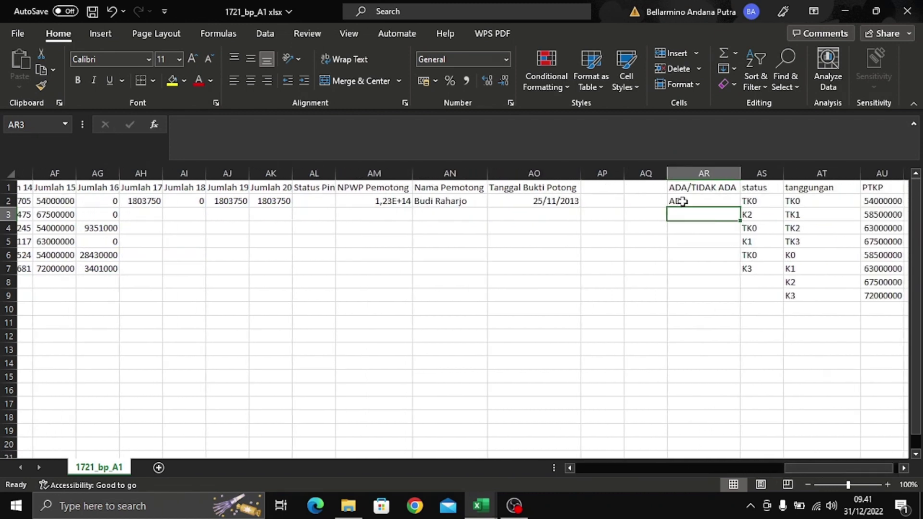
left_click(680, 200)
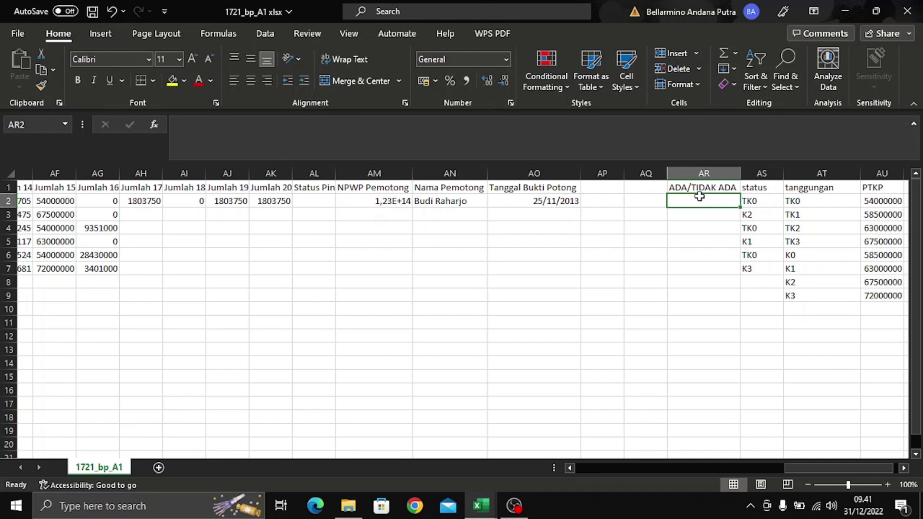
left_click(707, 188)
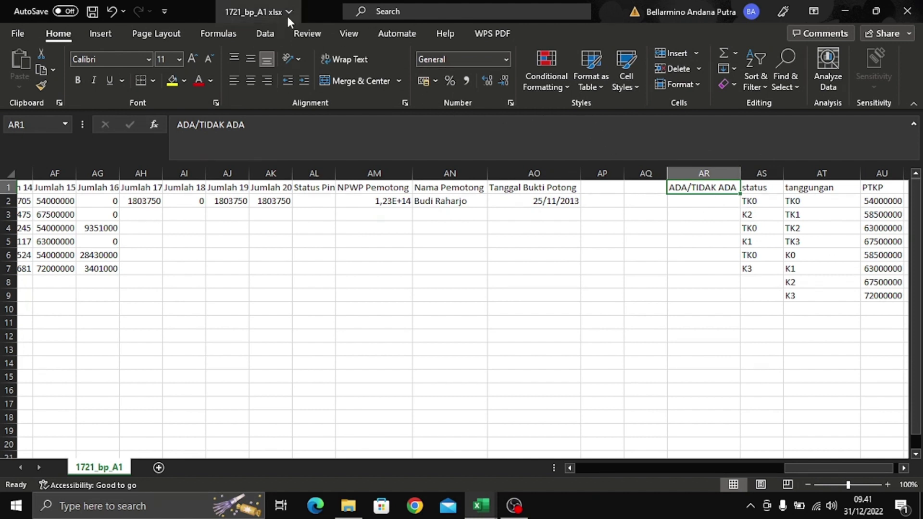
left_click(257, 34)
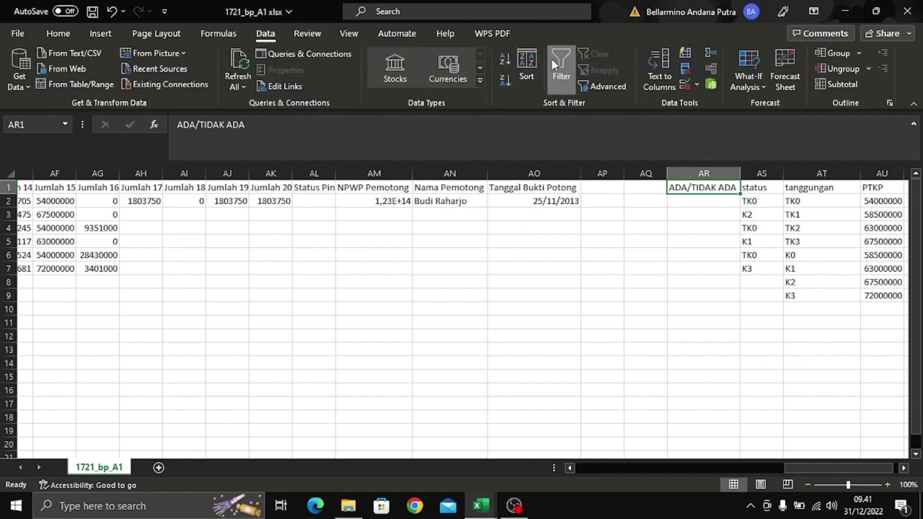
- Turn on header filters and filter the NPWP column to 0,00E+00 only
left_click(552, 59)
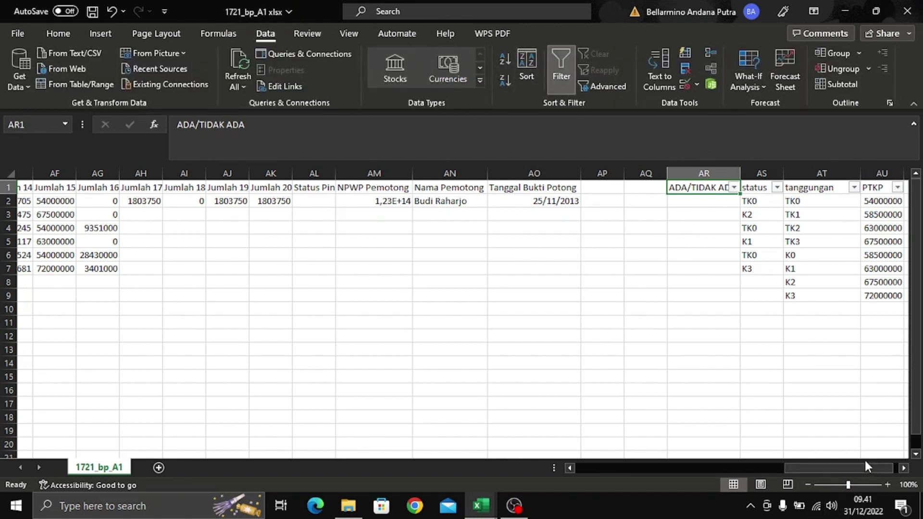
key("ctrl+shift+l")
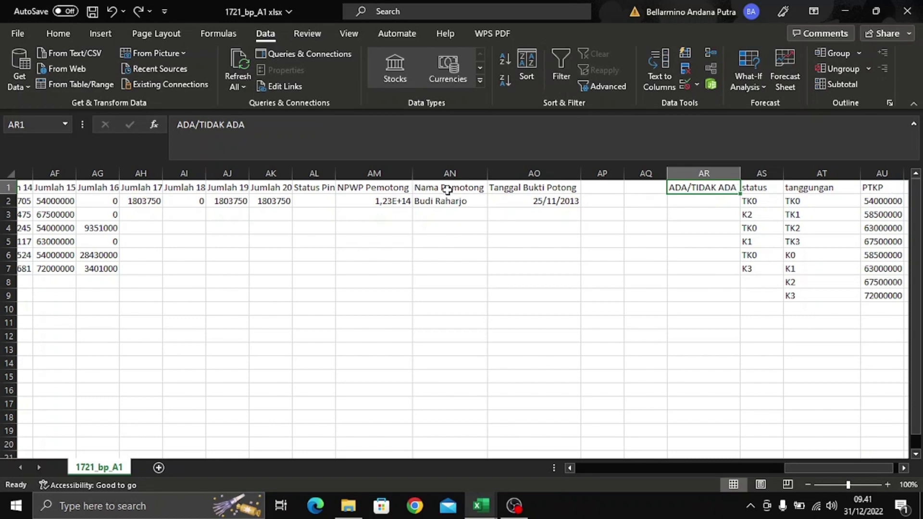
left_click(443, 188)
left_click(557, 62)
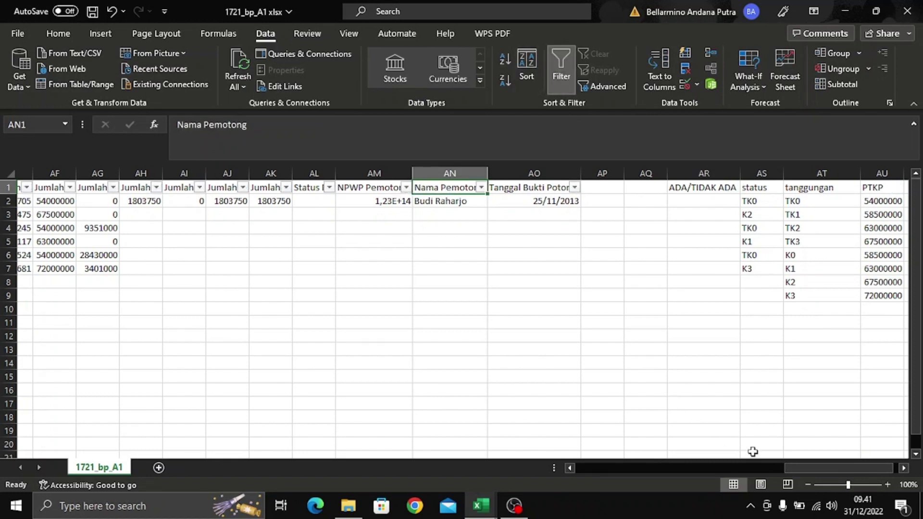
left_click_drag(794, 469, 620, 469)
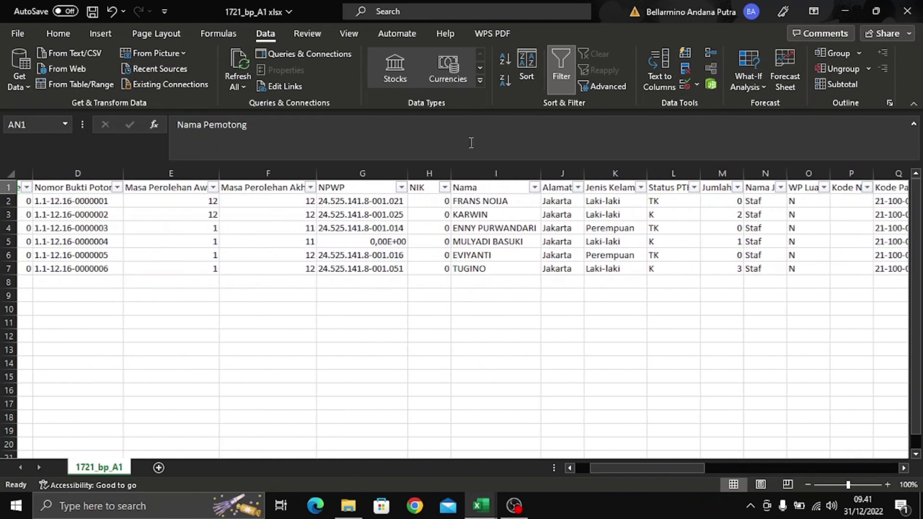
left_click(401, 187)
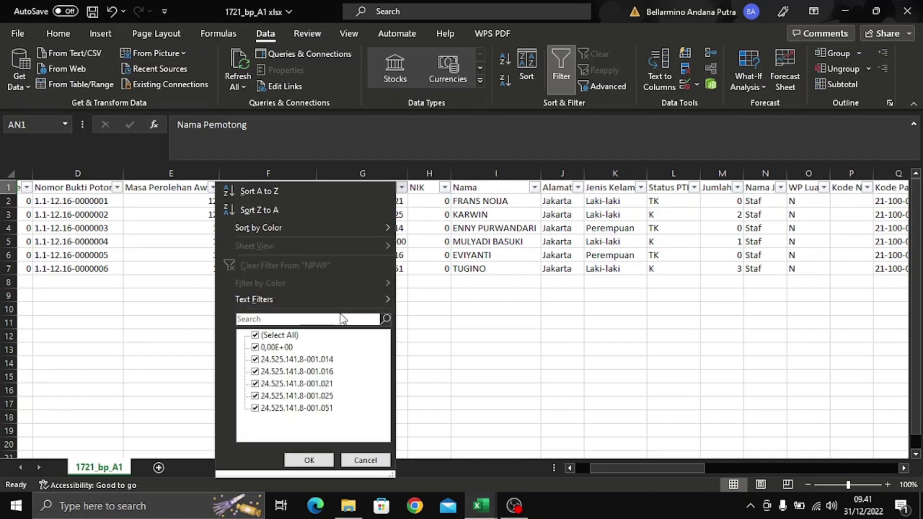
left_click(288, 335)
left_click(268, 347)
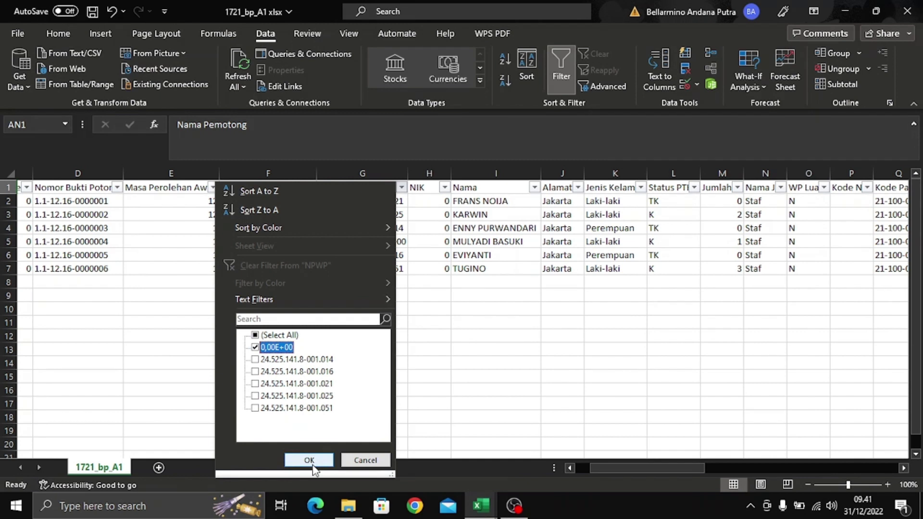
left_click(309, 460)
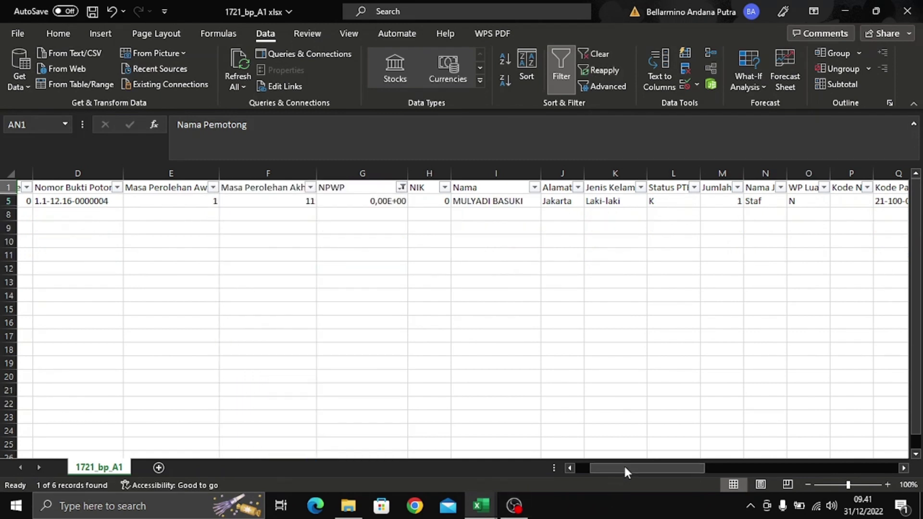
- Enter TIDAK in AR5 for the zero-NPWP row
left_click_drag(624, 467, 820, 480)
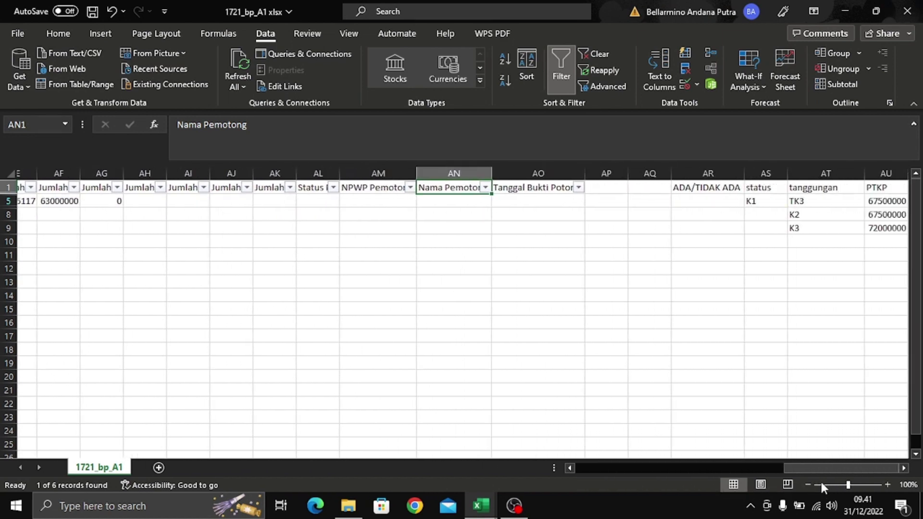
left_click(726, 201)
type("TDAK")
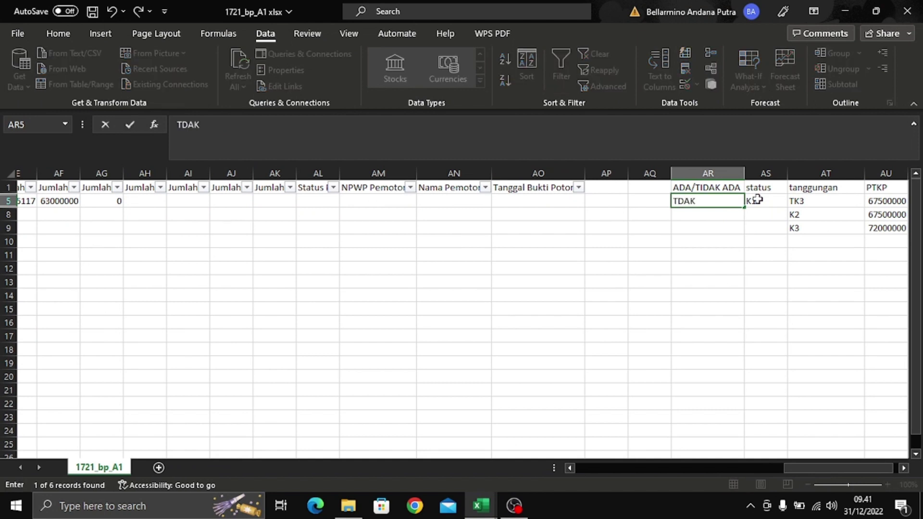
key("BackSpace")
key("BackSpace")
key("BackSpace")
type("IDAK")
key("Return")
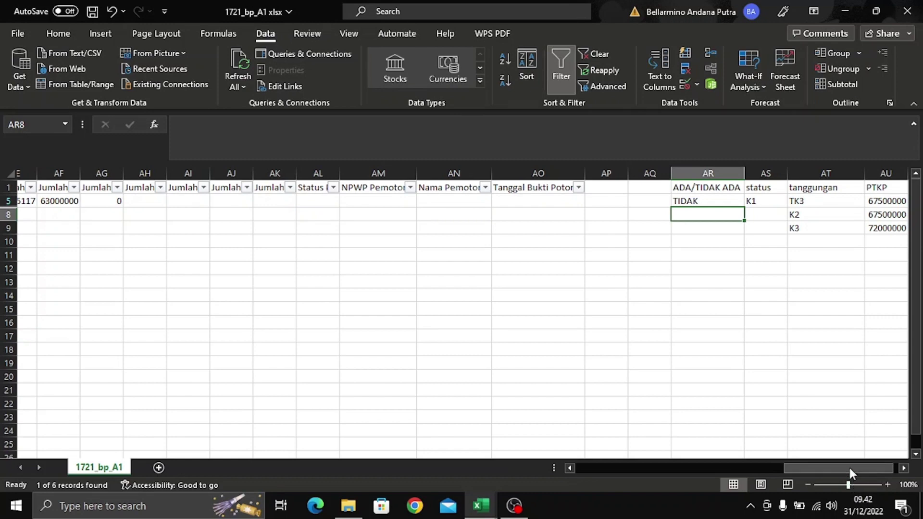
- Clear the NPWP filter so all six rows show again
left_click_drag(848, 465, 644, 465)
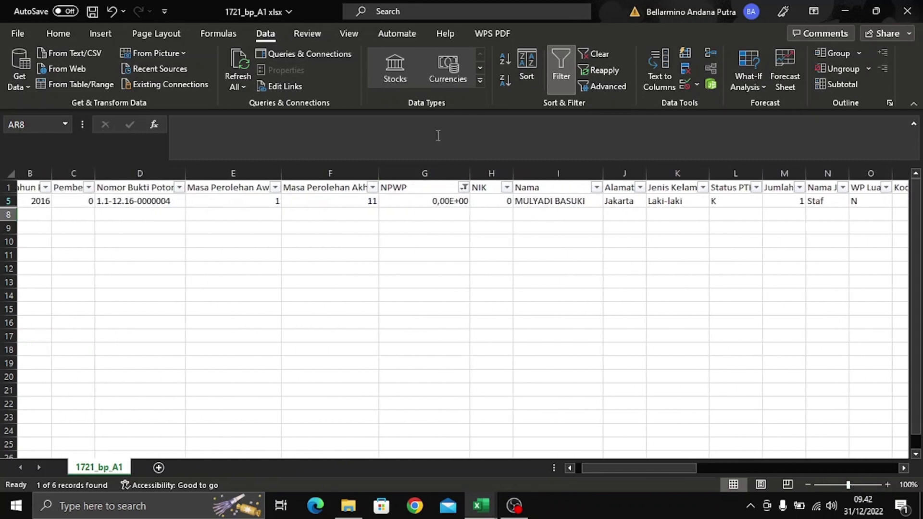
left_click(464, 187)
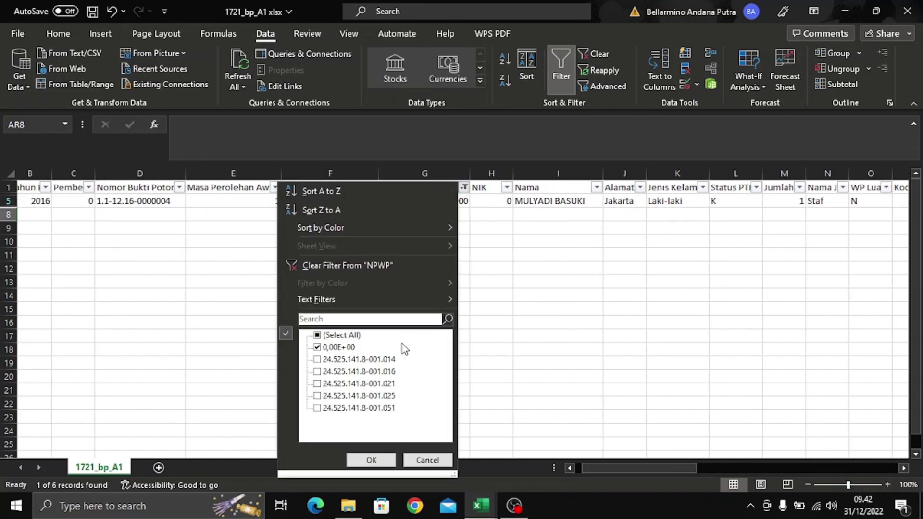
left_click(339, 335)
left_click(370, 459)
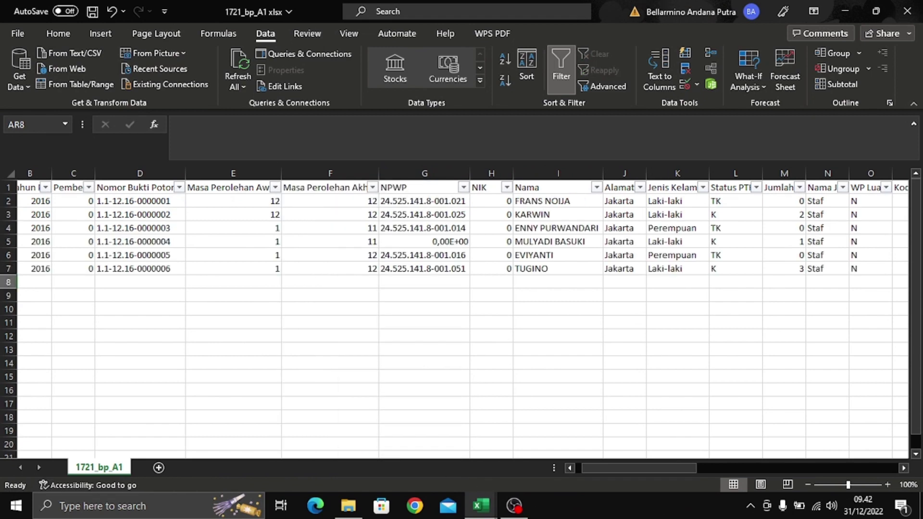
- Enter ADA in AR6 and AR7
left_click_drag(650, 469, 852, 487)
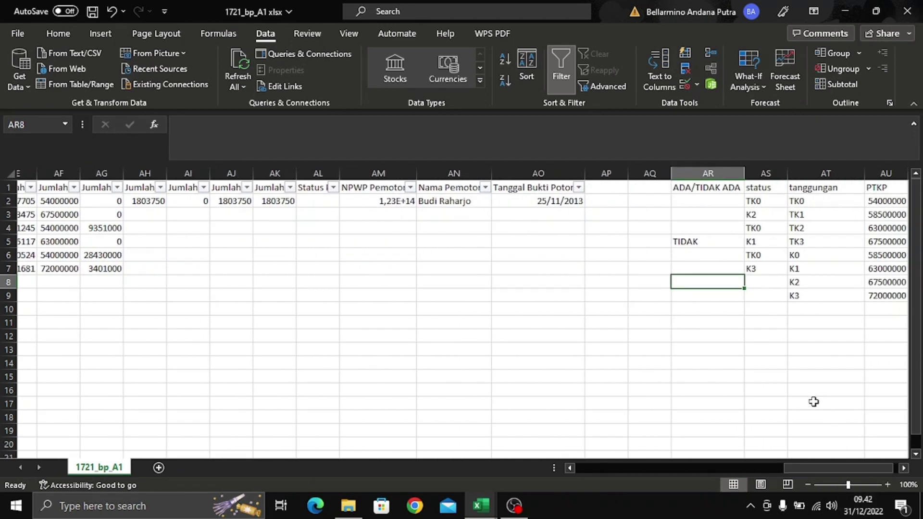
left_click(717, 254)
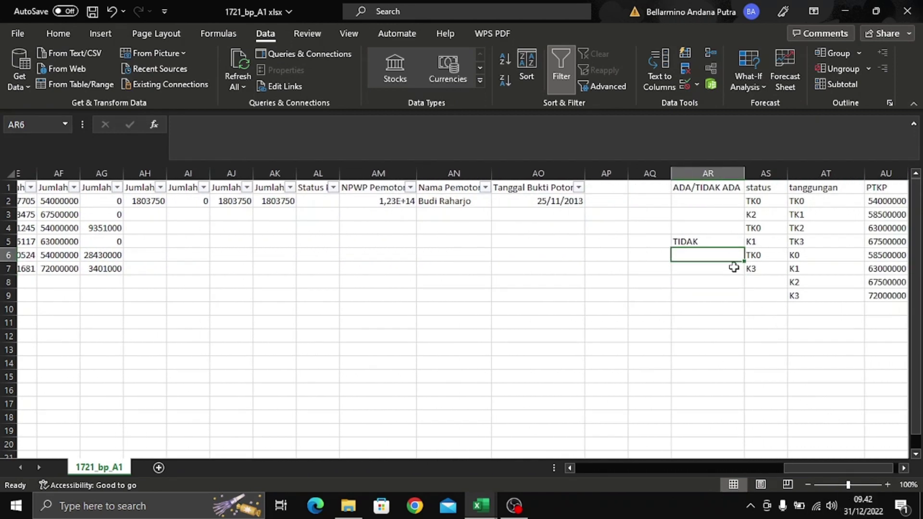
type("ADA")
key("Return")
type("ADA")
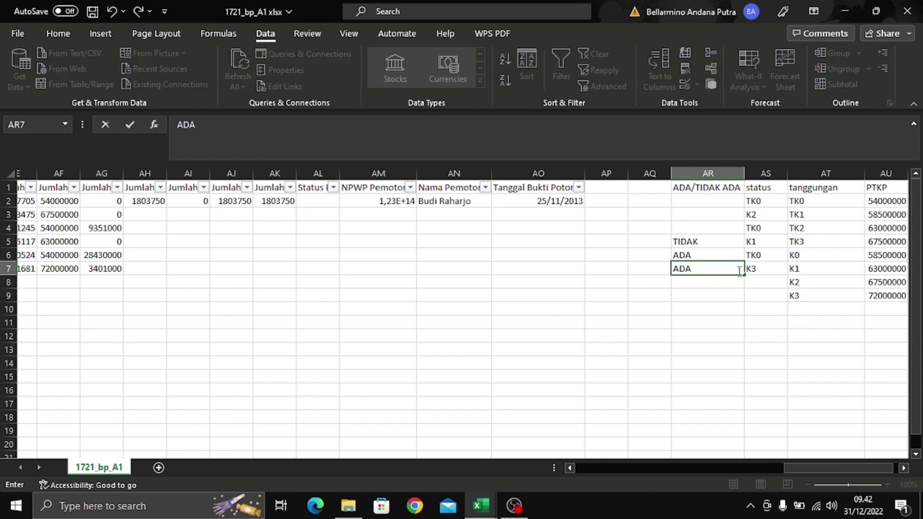
key("Return")
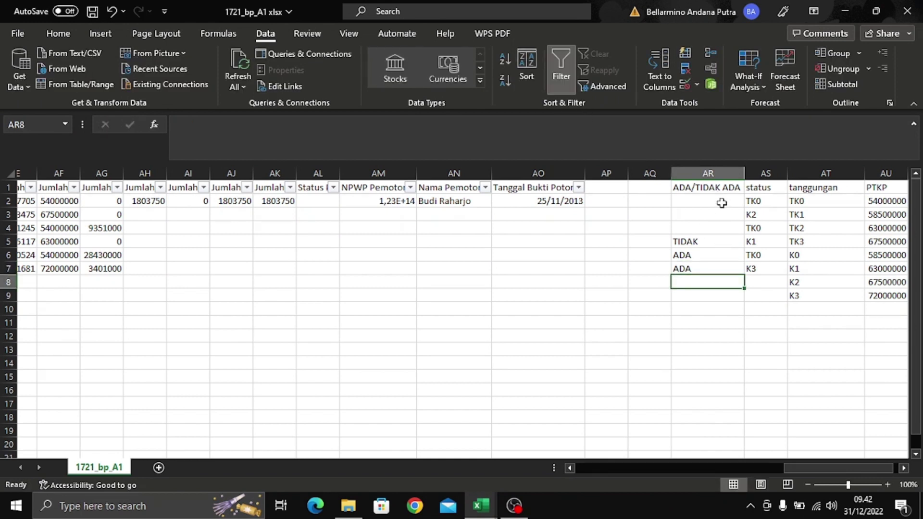
- Enter ADA in AR2 and fill it down through AR4
left_click(721, 203)
type("ADA")
key("Return")
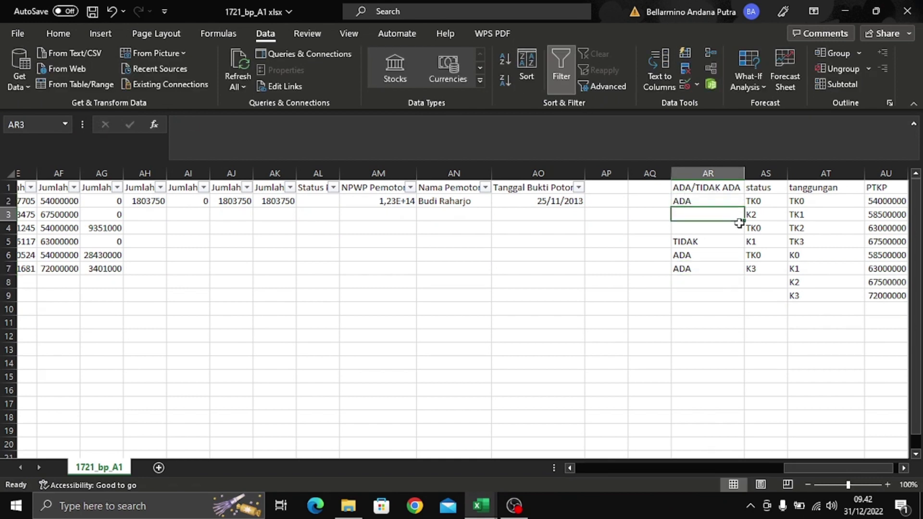
left_click(738, 204)
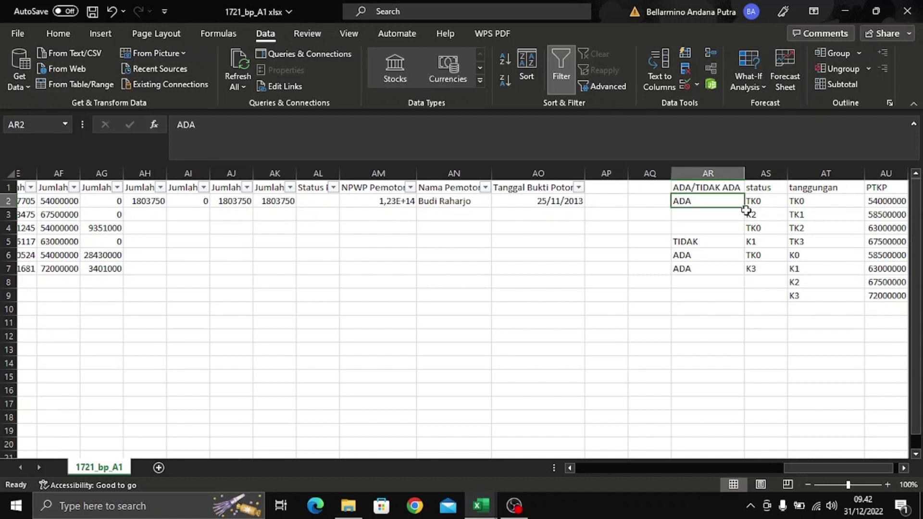
left_click_drag(744, 208, 745, 234)
left_click(605, 256)
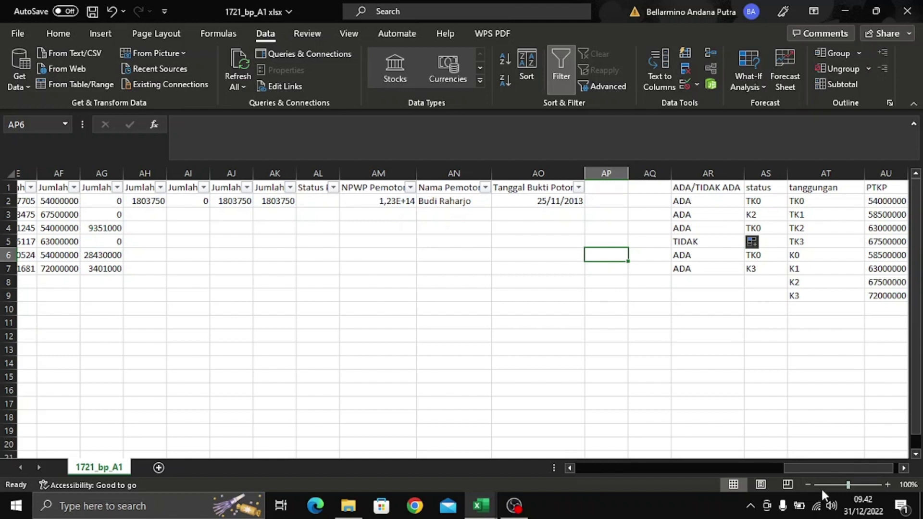
- Enter headings 'ADA NPWP' in AW1 and 'TIDAK ADA NPWP' in AX1
left_click_drag(832, 342, 840, 364)
left_click(769, 188)
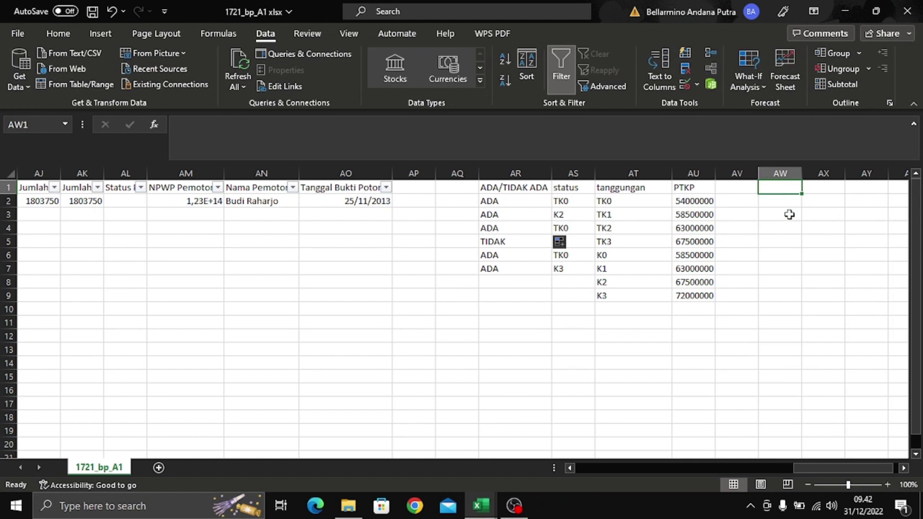
type("AD NPW")
key("BackSpace")
key("BackSpace")
key("BackSpace")
key("BackSpace")
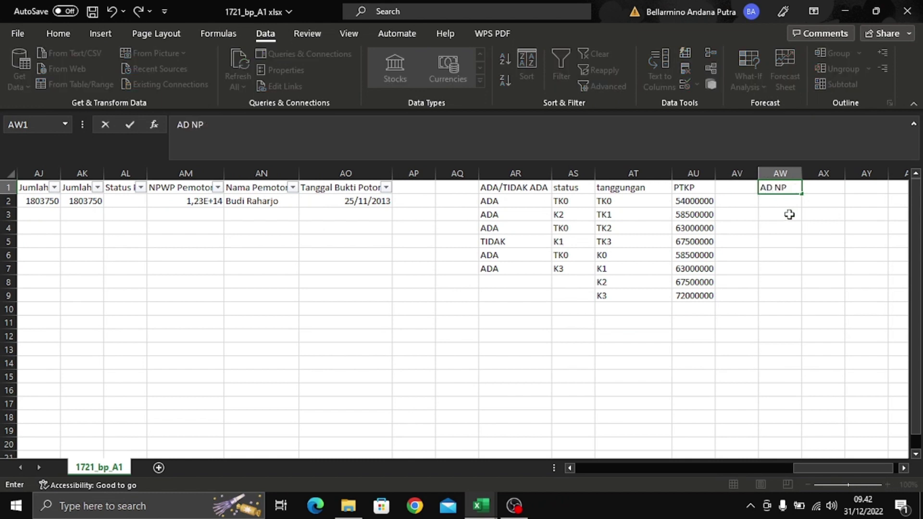
type("A NPWP")
key("Tab")
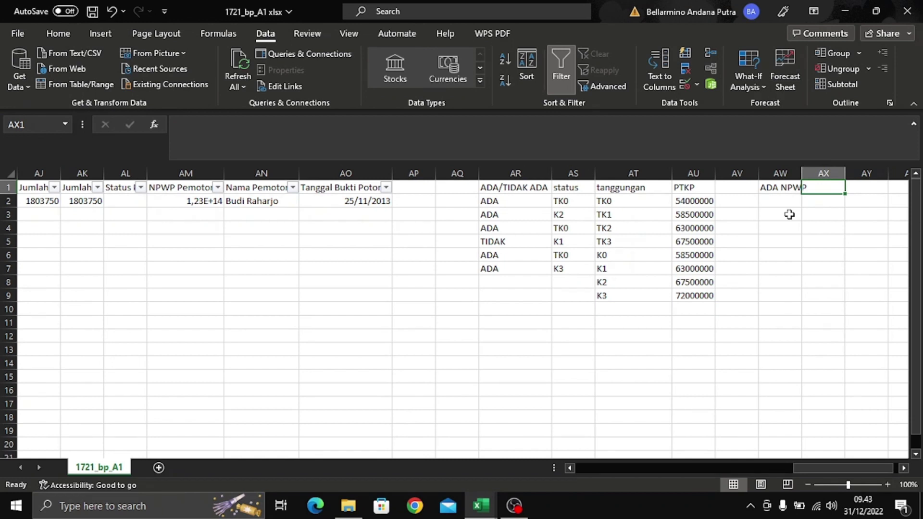
type("TIDAK ADA")
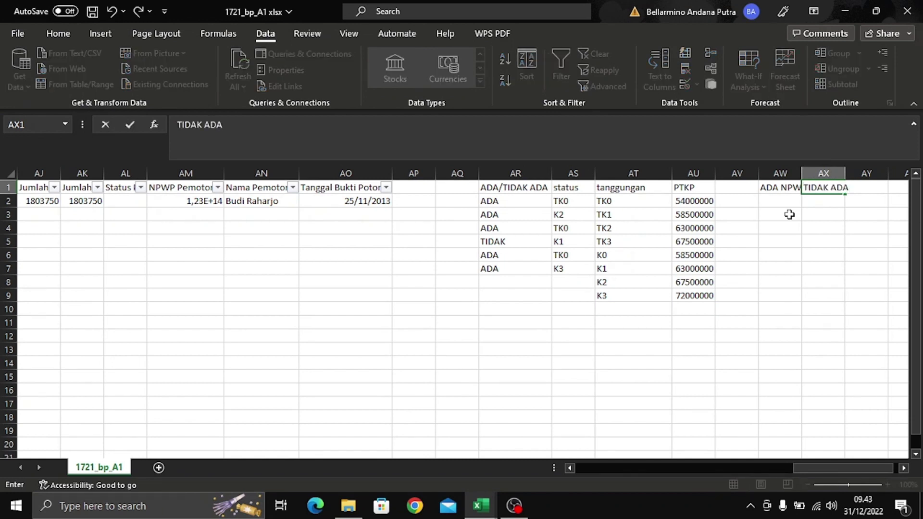
type(" NPWP")
key("Return")
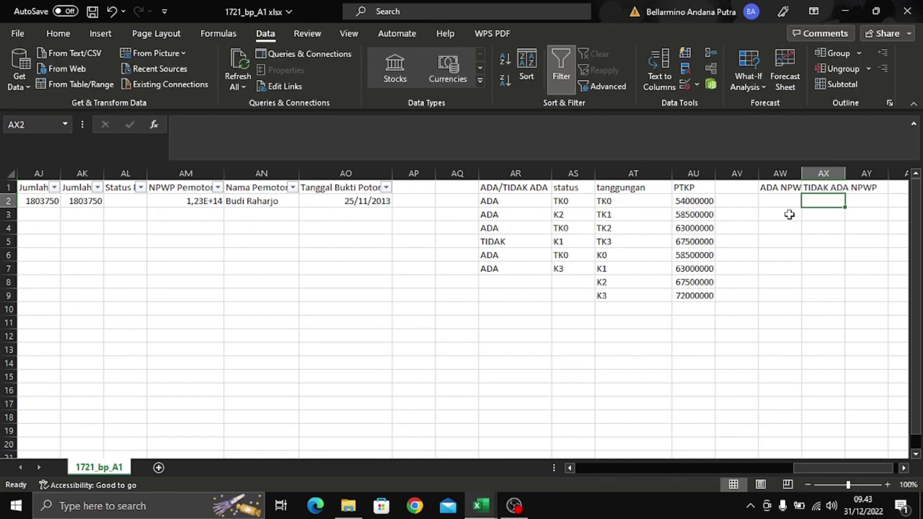
- Autofit column AW to the ADA NPWP heading and select AW2
double_click(801, 173)
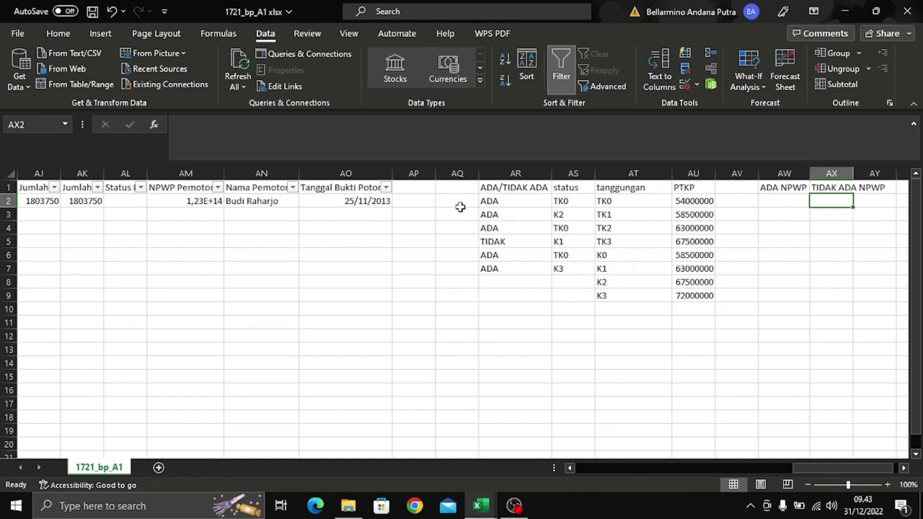
key("XF86MonBrightnessUp")
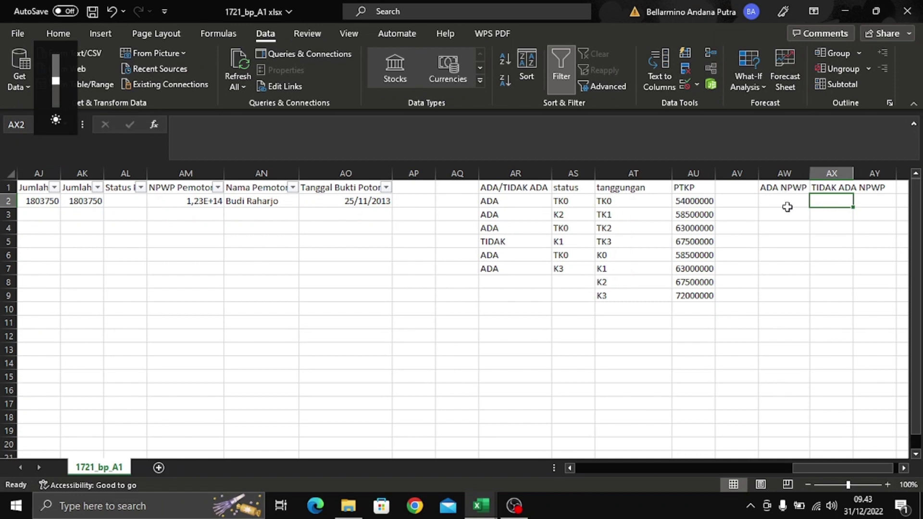
left_click(787, 206)
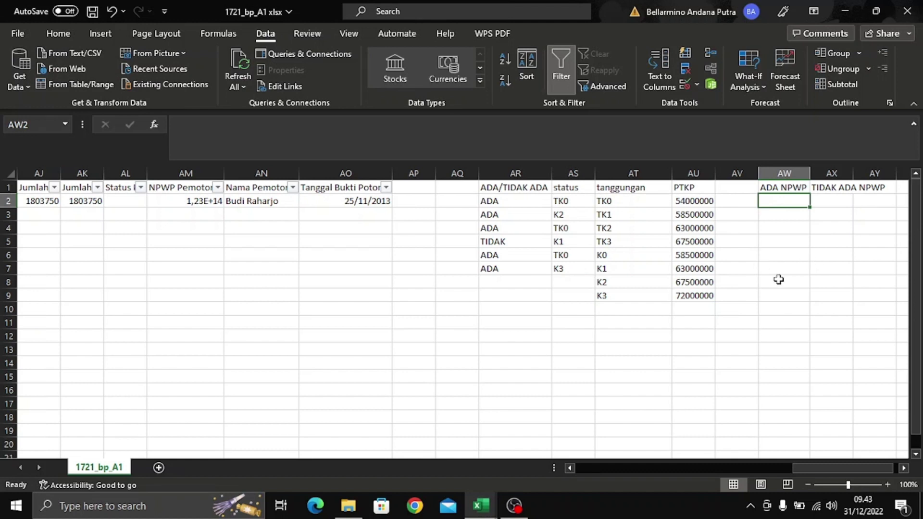
- Begin AW2's formula as =IF(AND(AG2<=50000000);AG2*5%;IF(AND(AG2>
left_click(565, 122)
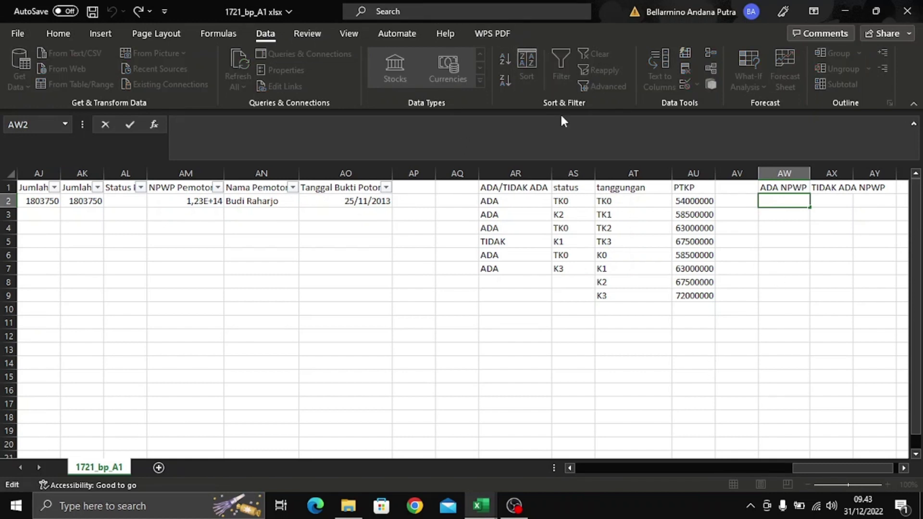
type("=IF(")
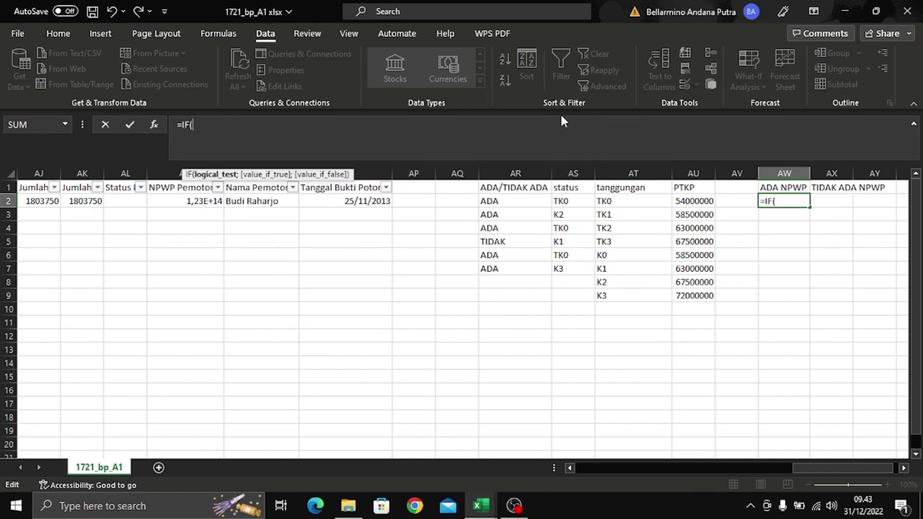
type("AND")
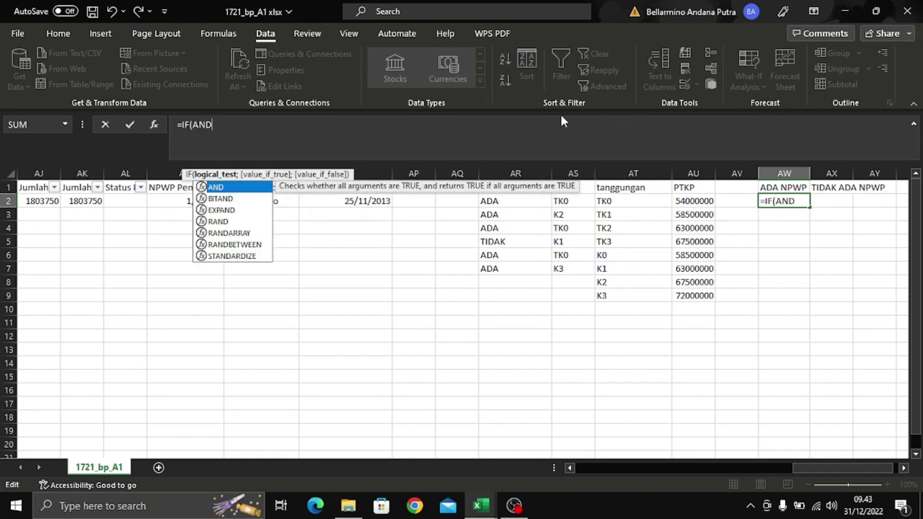
type("(")
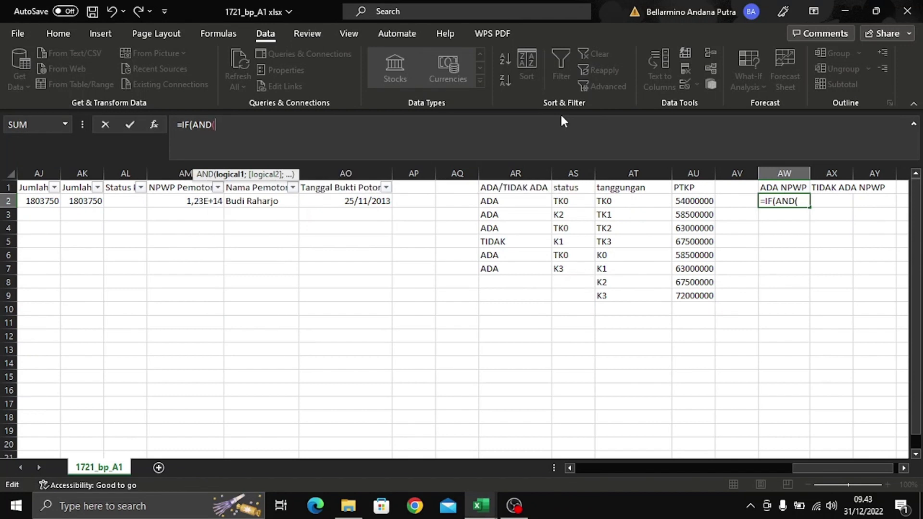
type("AG2")
type("<=")
type("50")
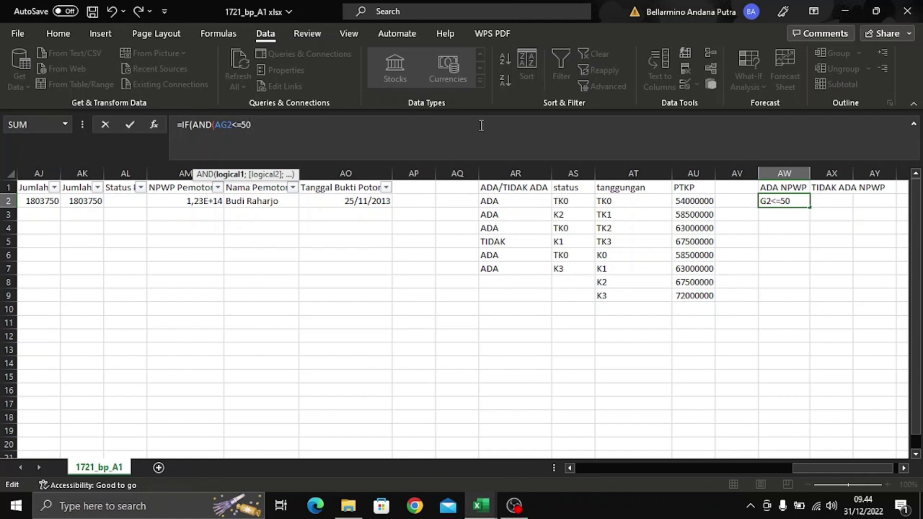
type("000000)")
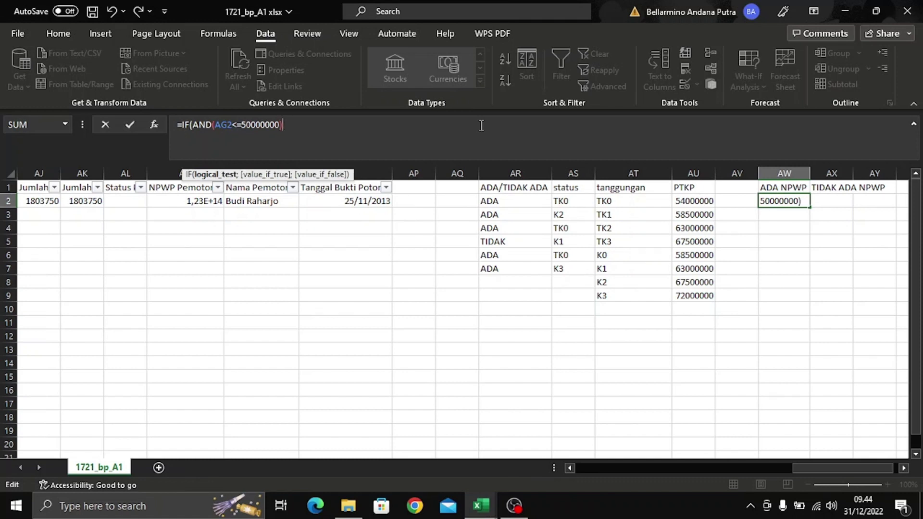
type(";")
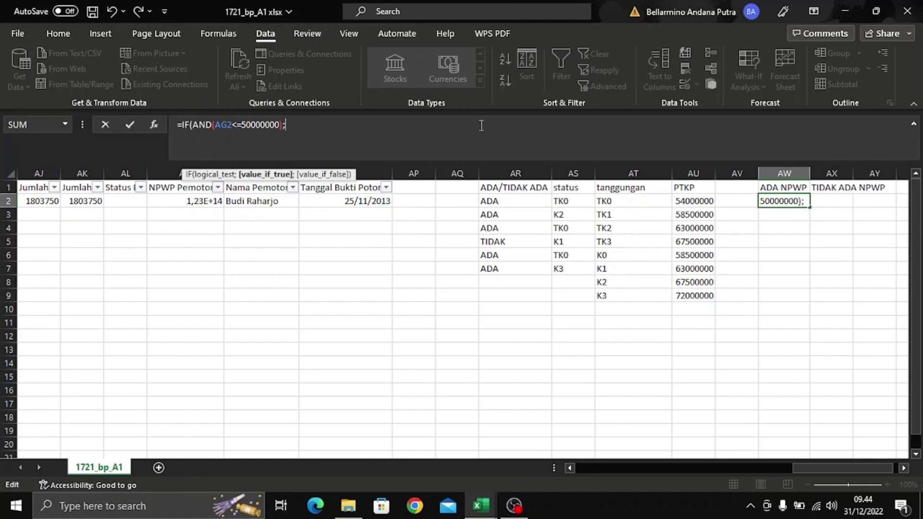
type("AG2*5%")
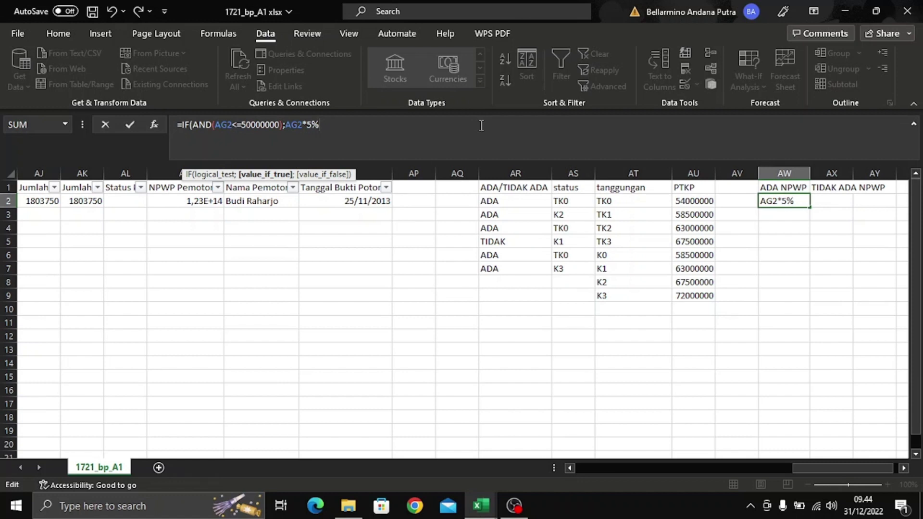
type(";IF")
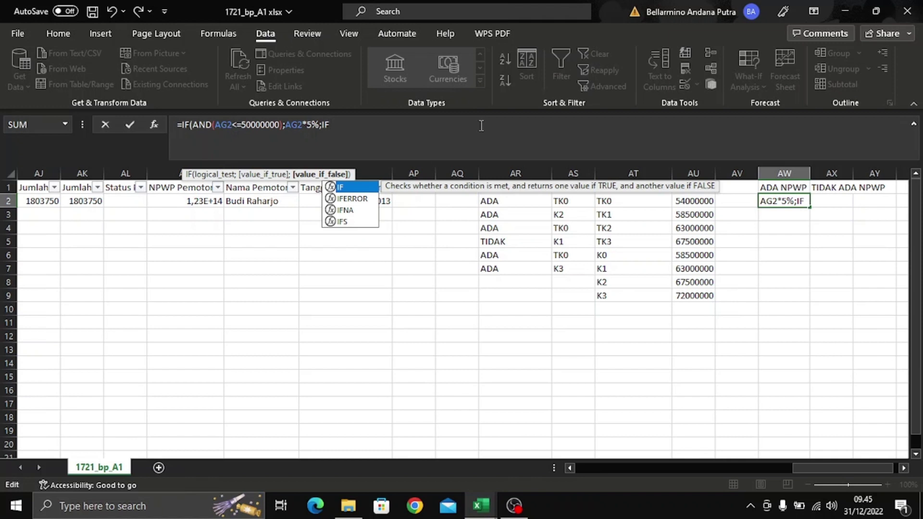
type("(AND(")
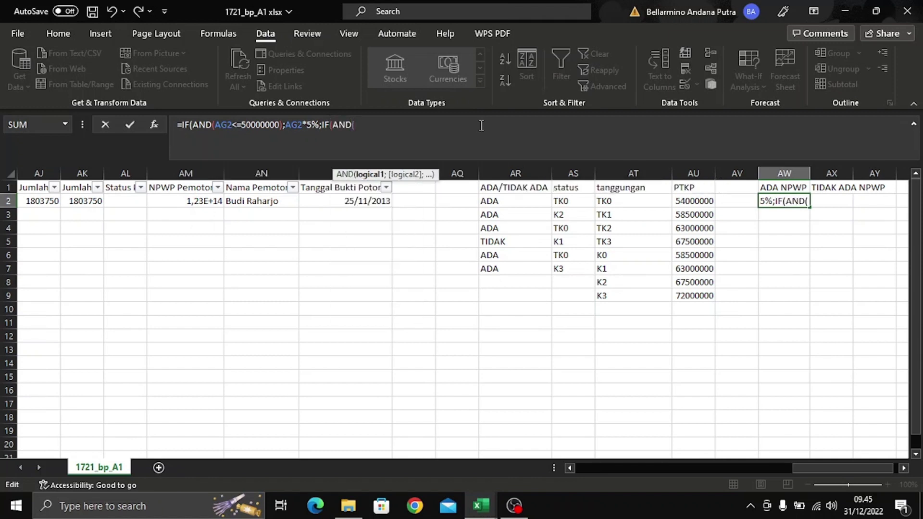
type("AG2>")
- Add the 50000000–250000000 bracket returning (AG2-50000000)*15%+2500000, followed by ;IF
type("500")
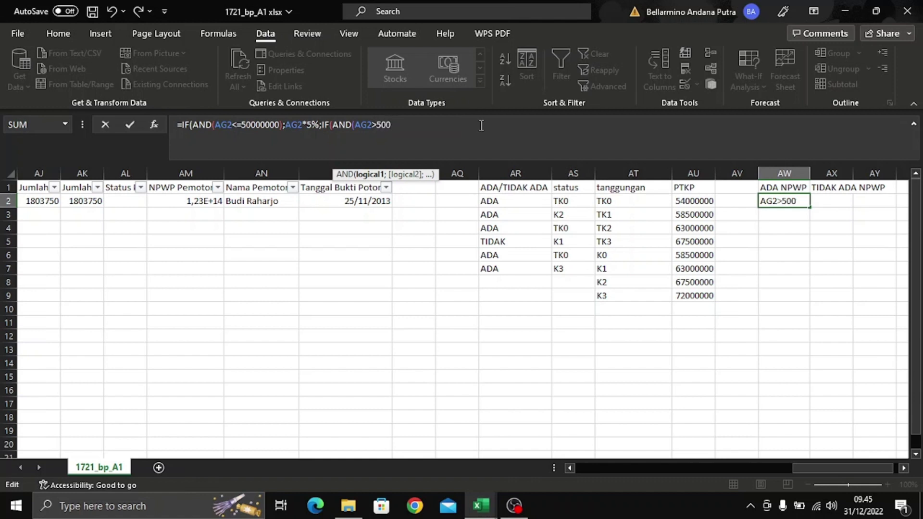
type("00000")
type(";")
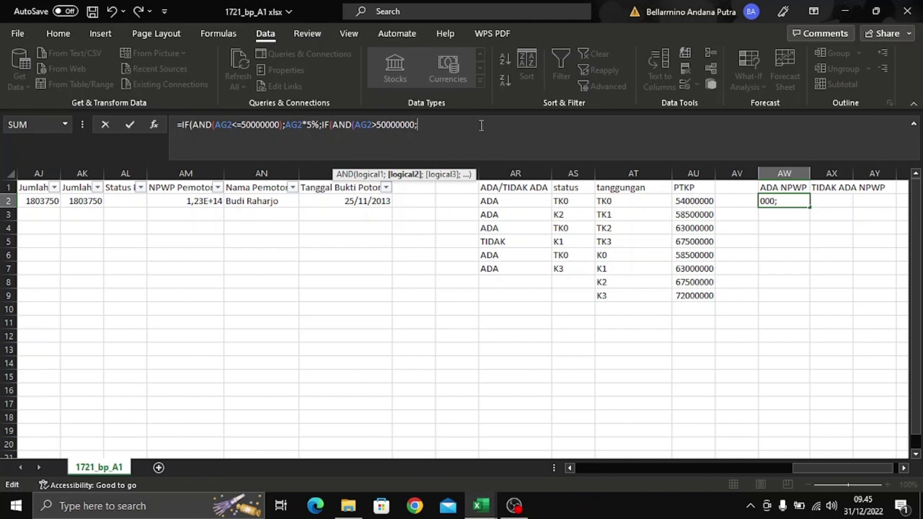
type("AG2")
type("<=")
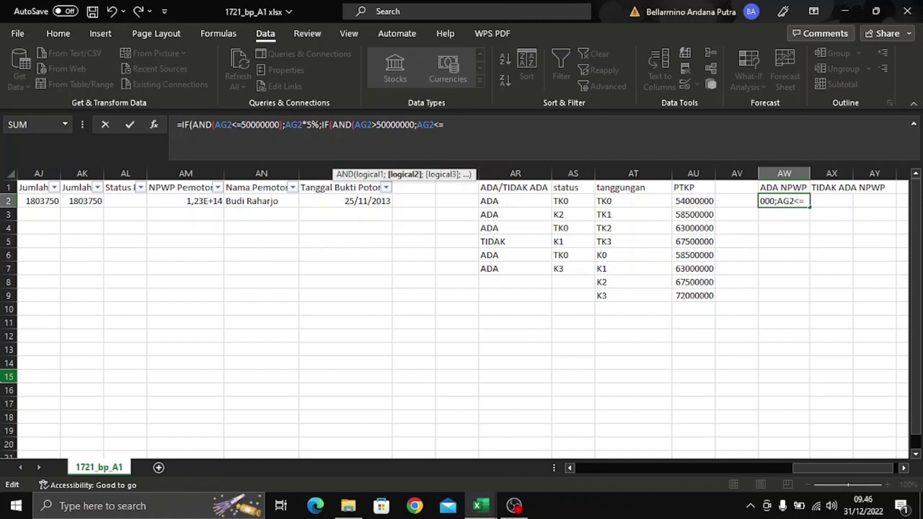
type("250000000")
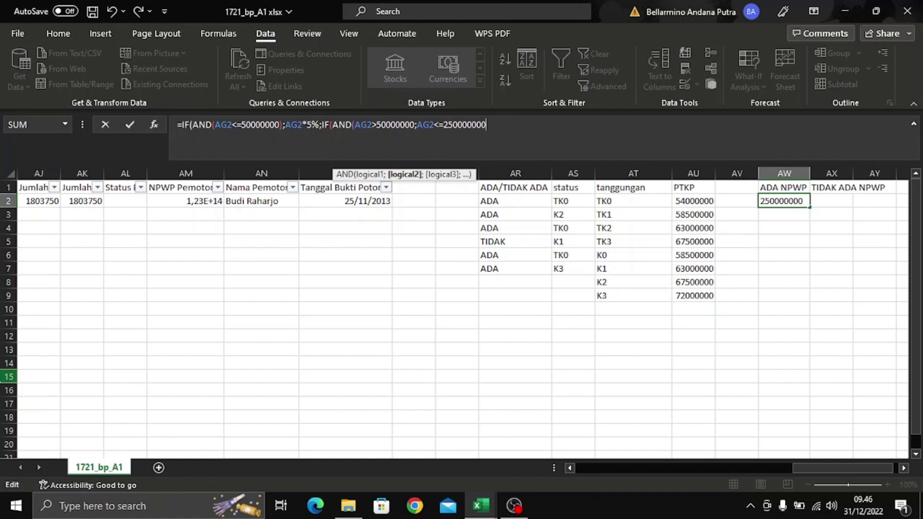
type(")")
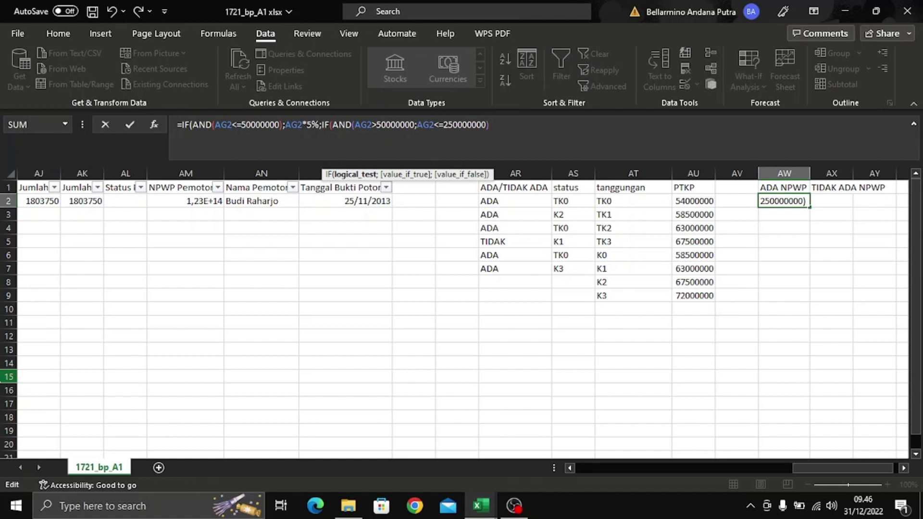
type(";")
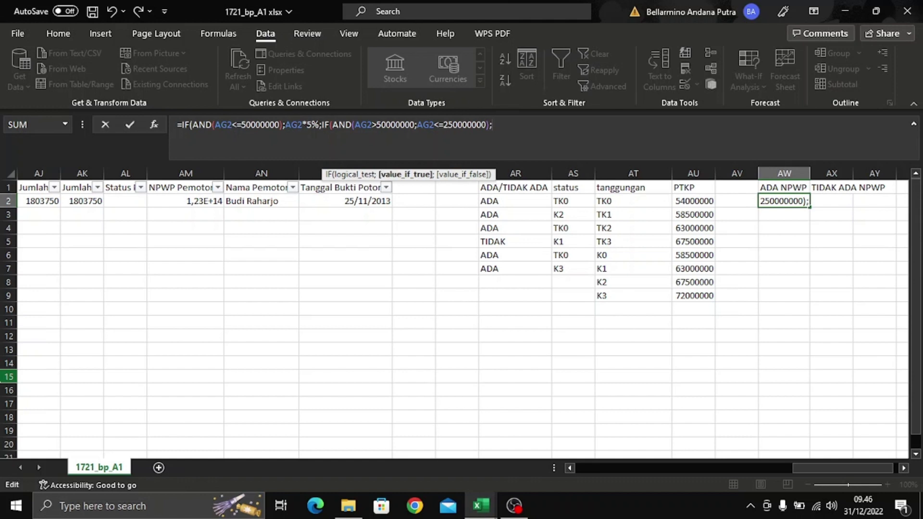
type("(AG2-")
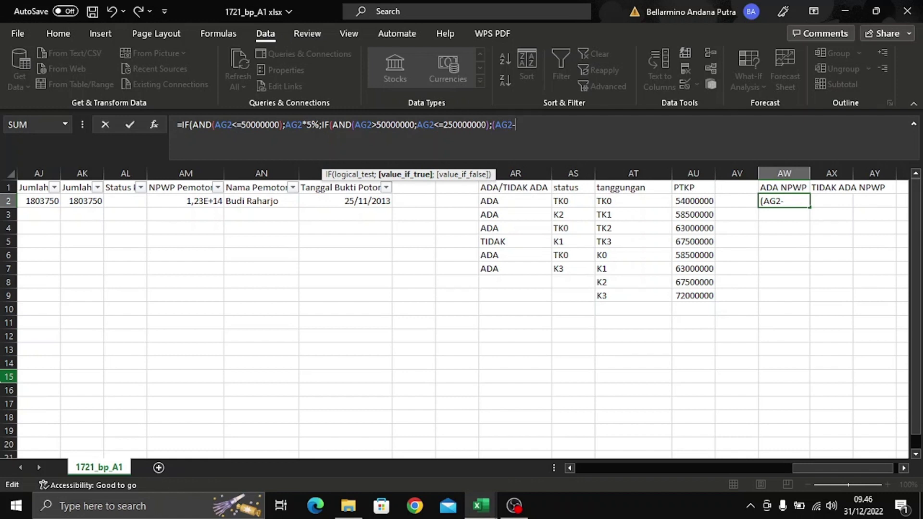
type("50000000)*")
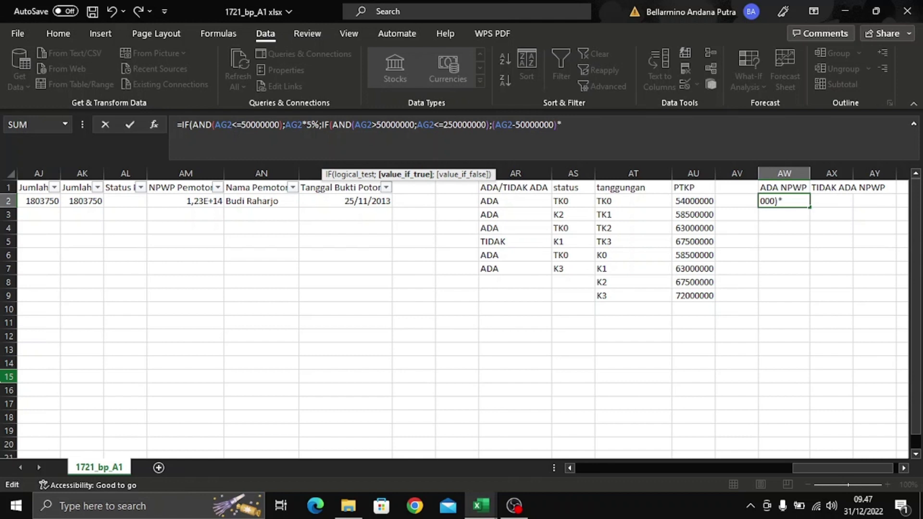
type("15%+")
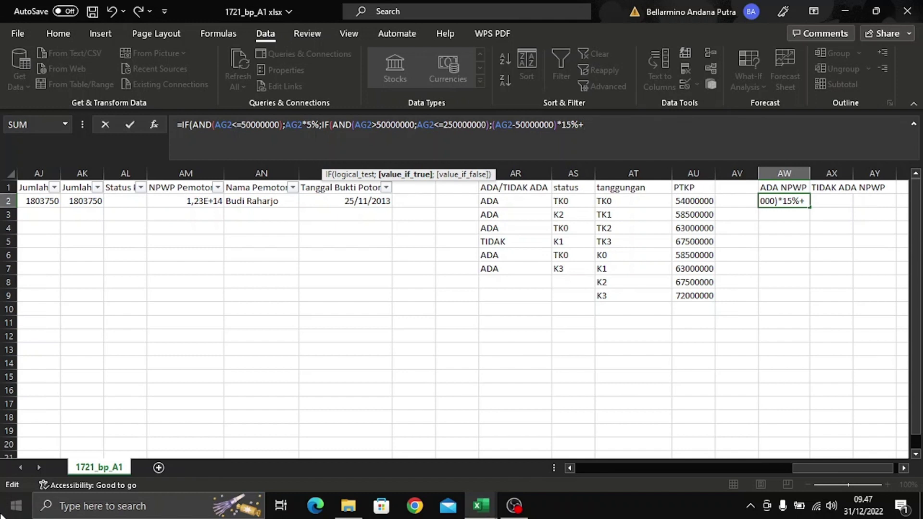
type("2500000")
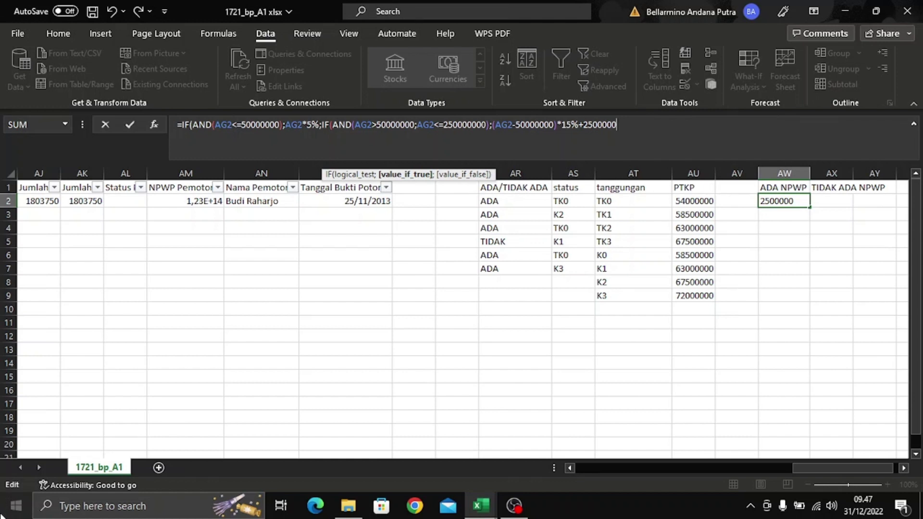
type(":I")
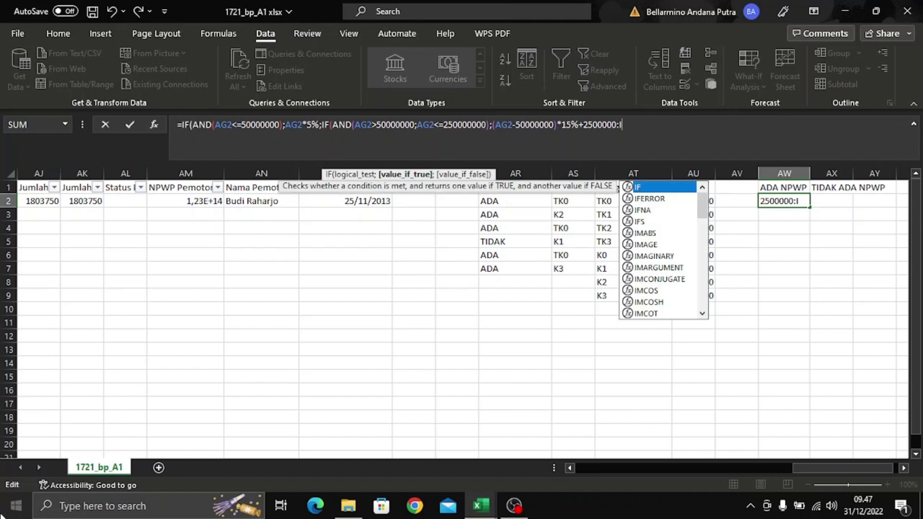
type("F")
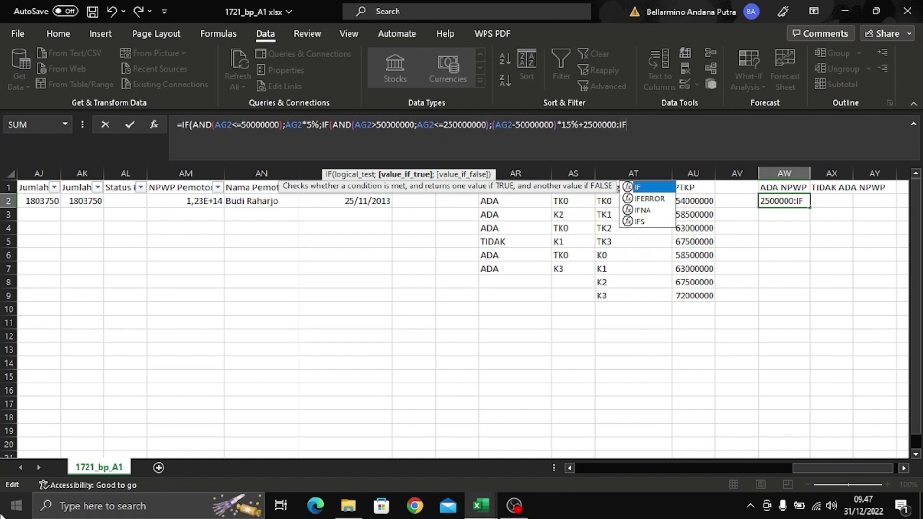
key("BackSpace")
key("BackSpace")
key("BackSpace")
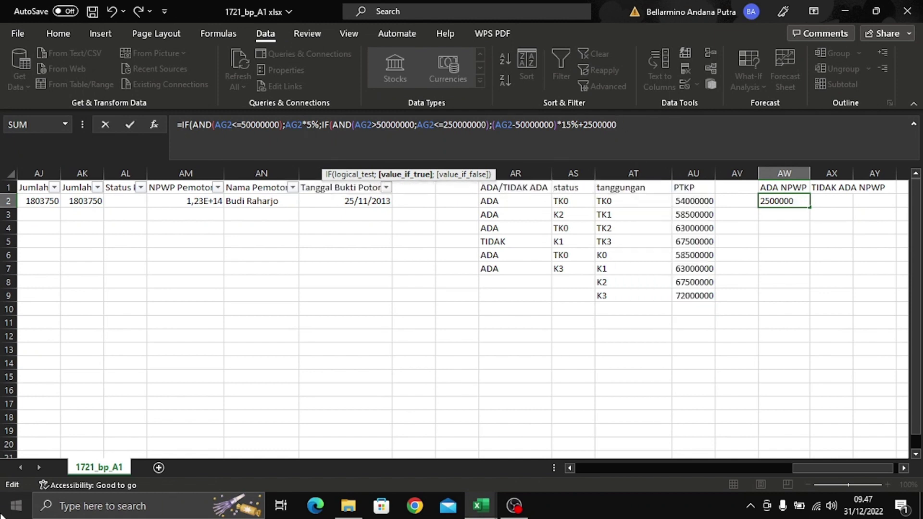
type(";IF")
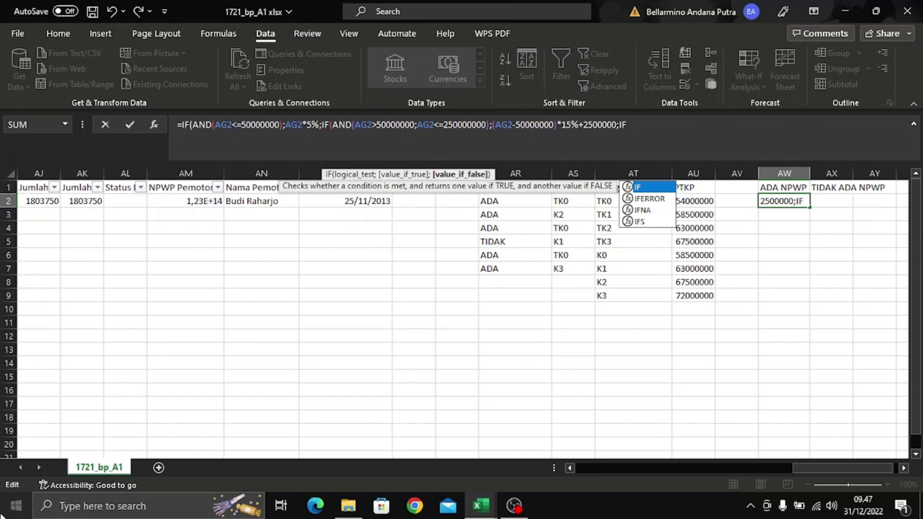
- Add the third condition (AND(AG2>250000000;AG2<50000000)) to the AW2 formula
type("(AND")
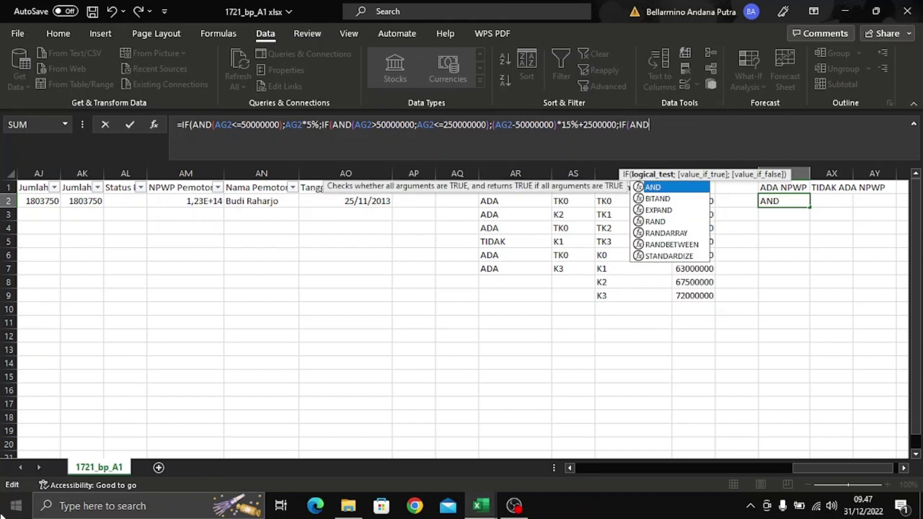
type("(")
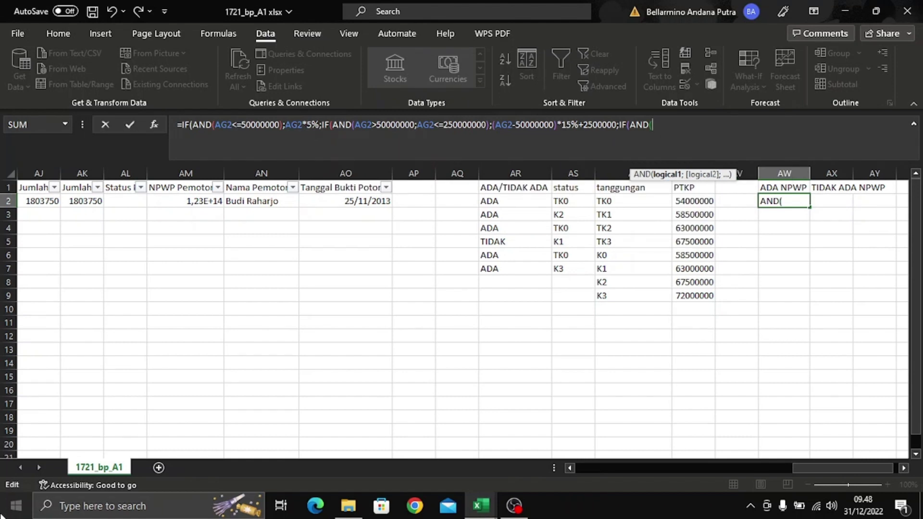
type("AG2>")
type("250000")
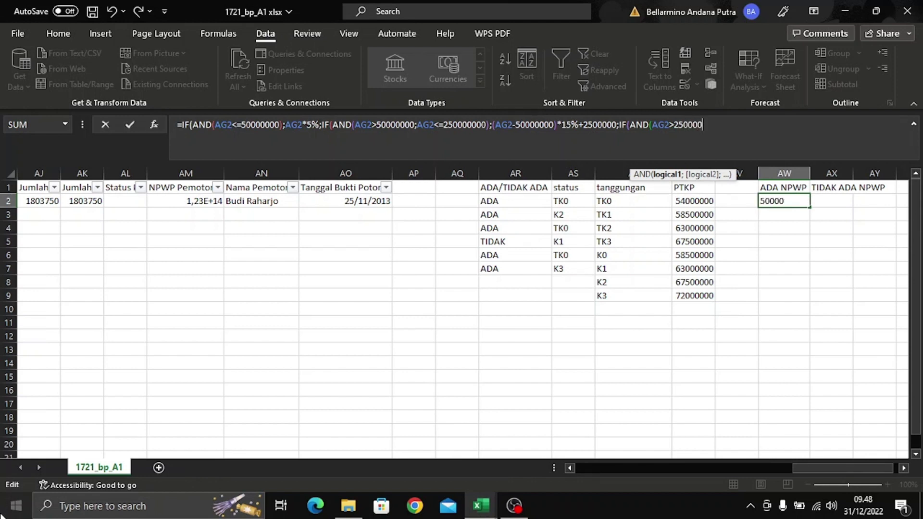
type("000")
type(";AG2")
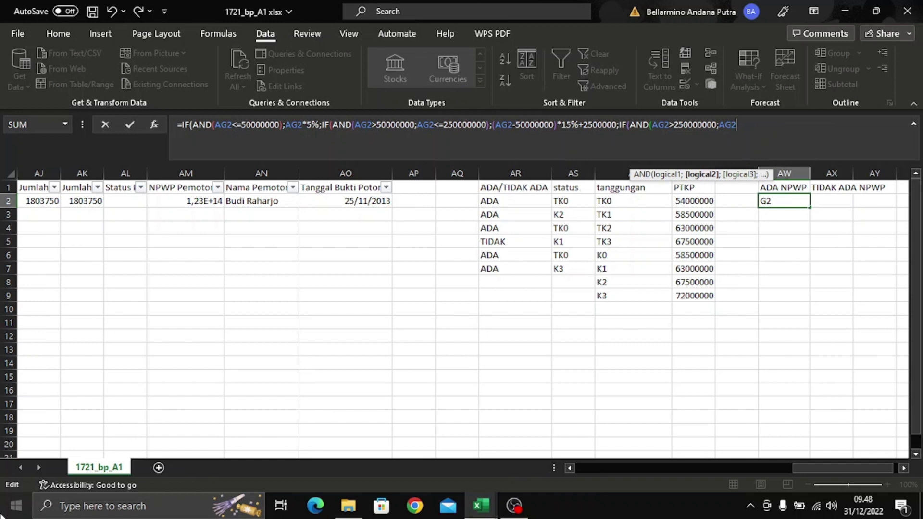
type("<")
type("50000000)")
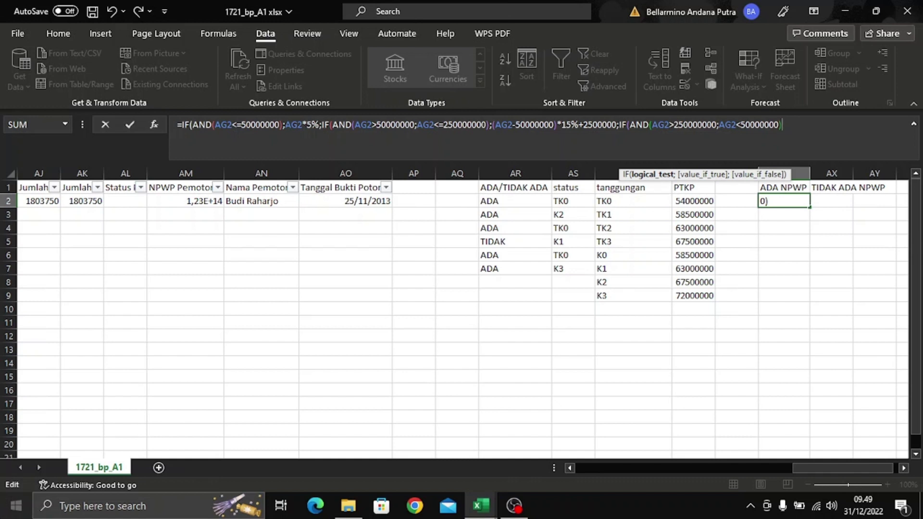
type(";")
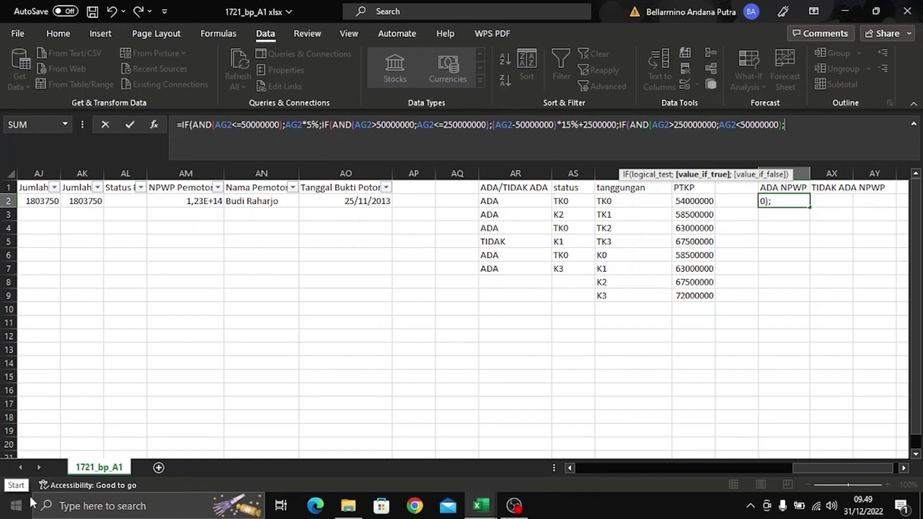
type("(AG2")
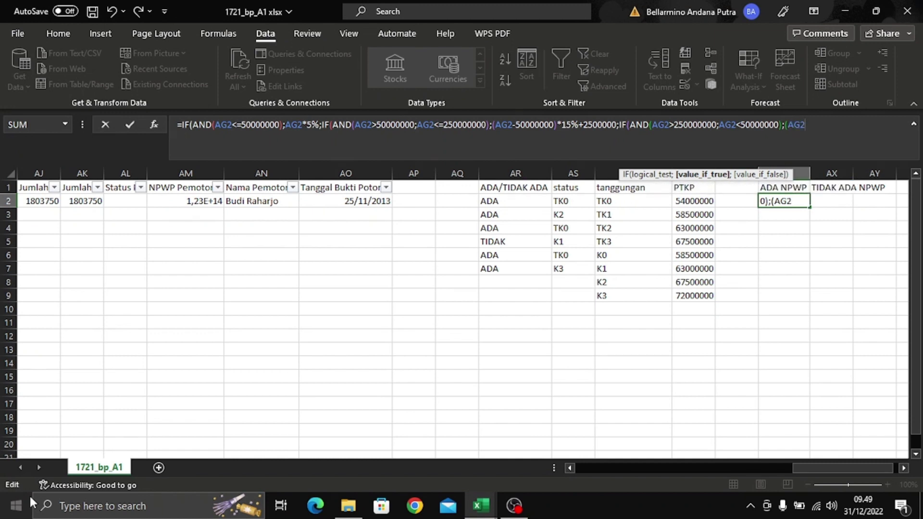
type("-")
type("250000000")
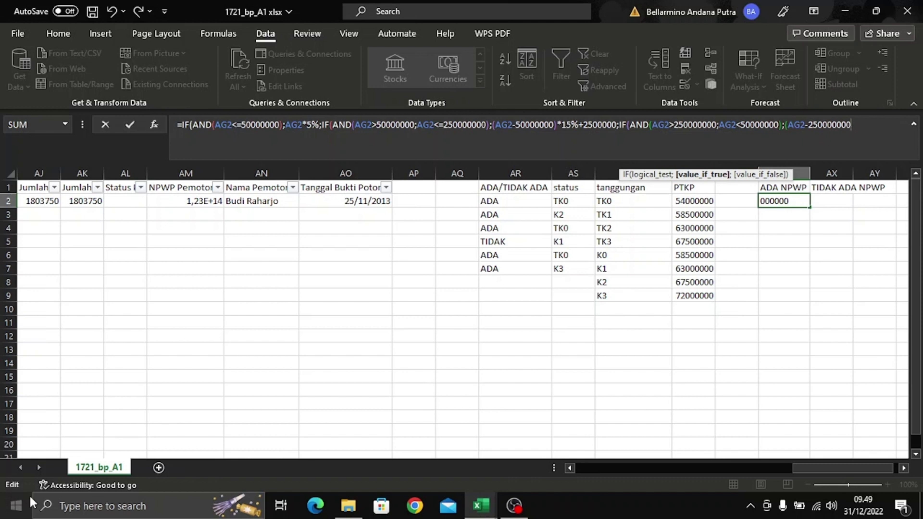
type(")*25%")
type("+32500000")
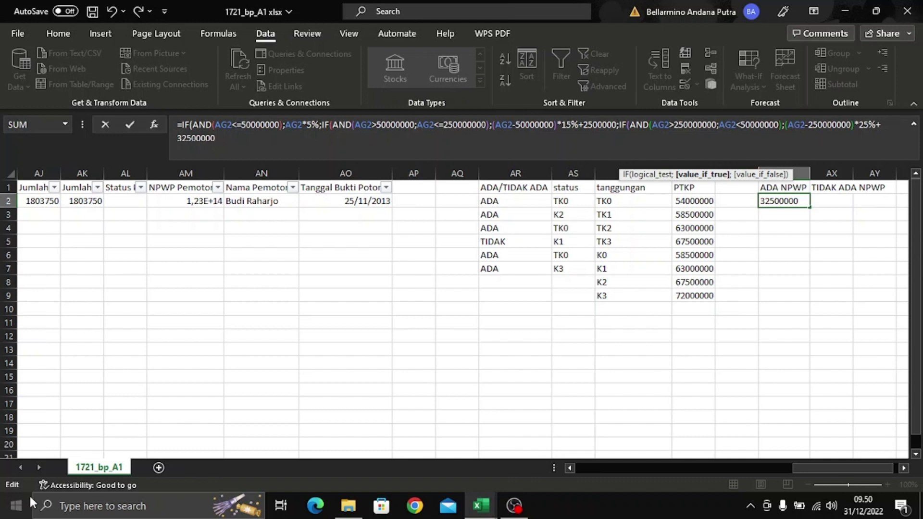
type(";")
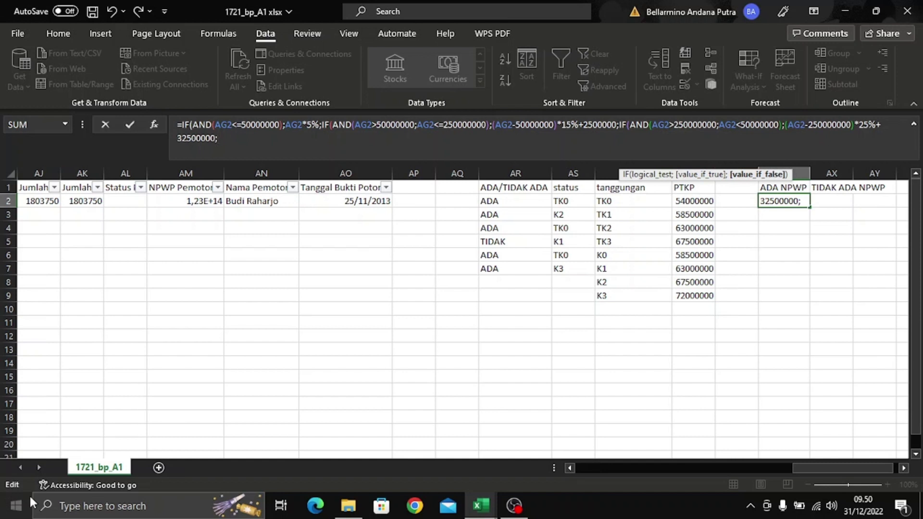
type("G2-")
type("500000")
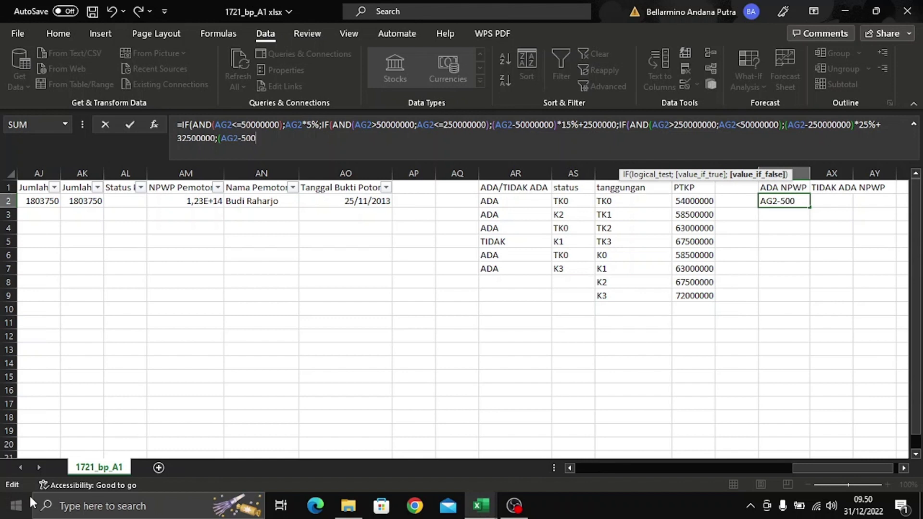
type("000")
type(")*")
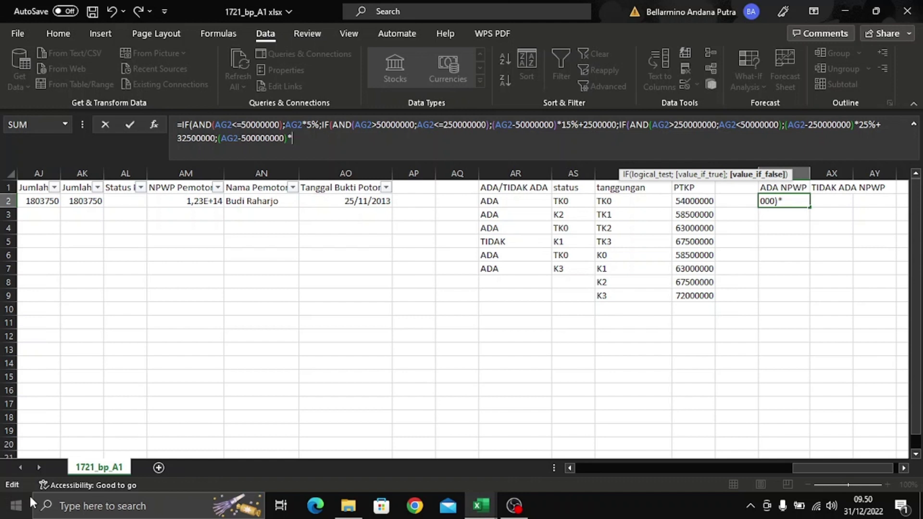
type("30%+")
type("9500000 ")
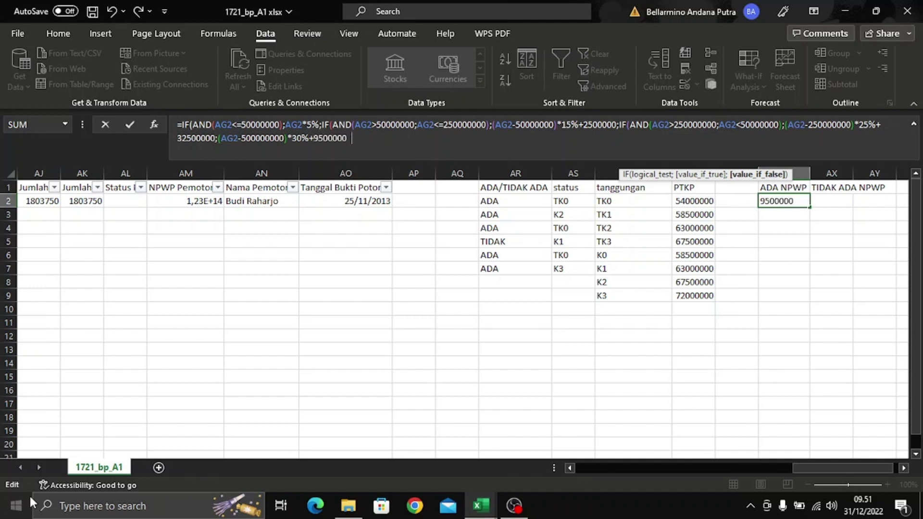
type("0)))")
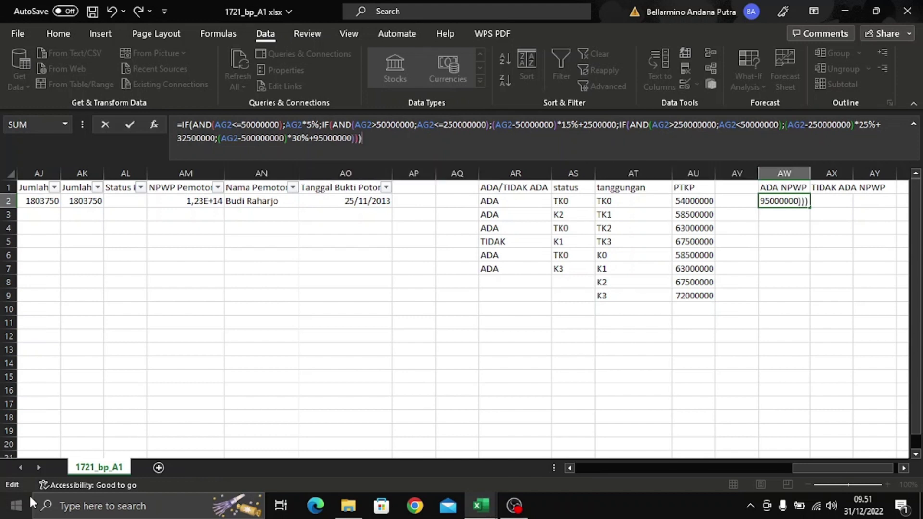
key("Return")
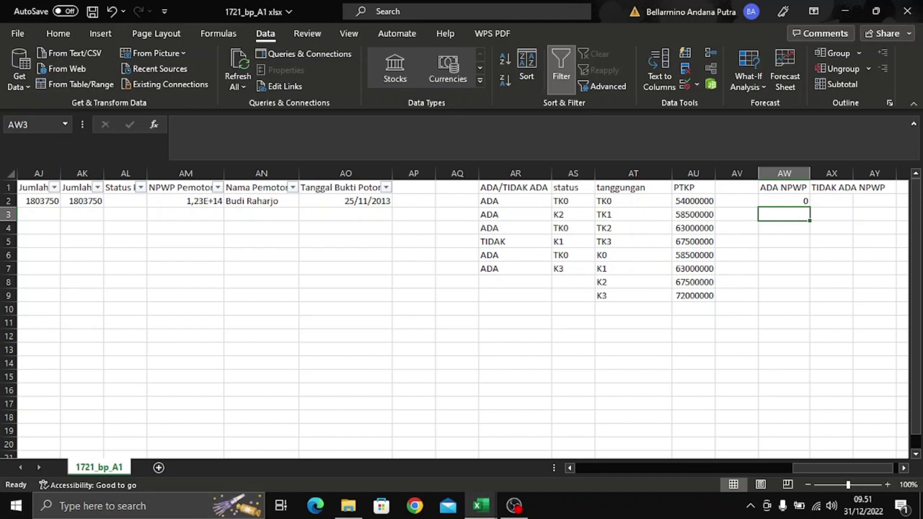
- Fill the AW2 formula down to AW9, then clear AW8:AW9 so it covers rows 2–7
left_click(776, 201)
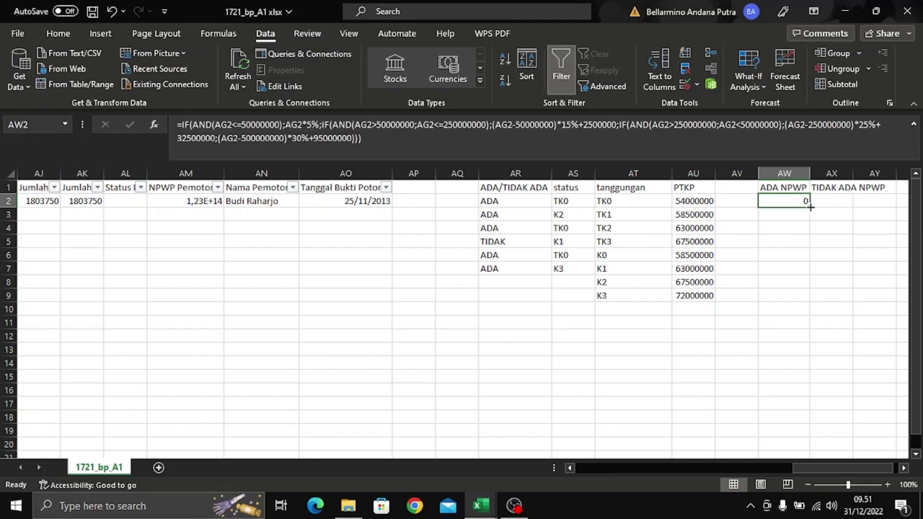
left_click_drag(810, 207, 813, 306)
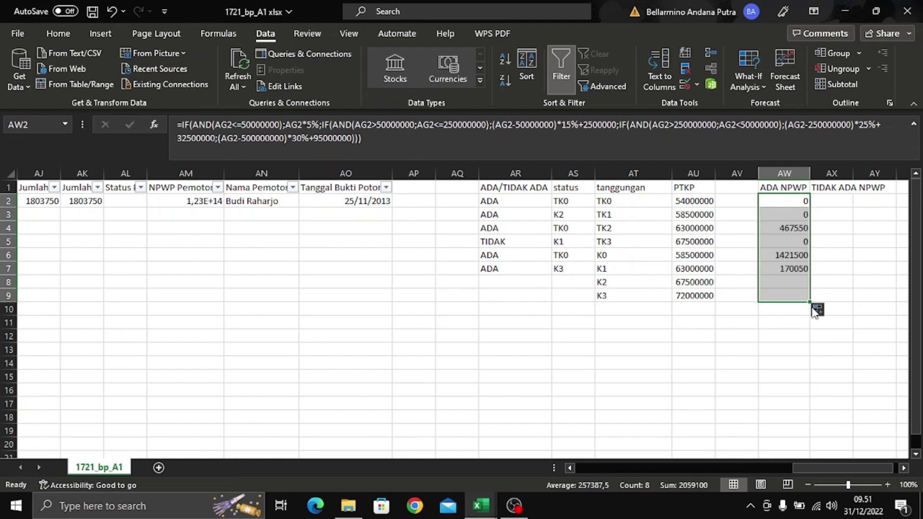
left_click(817, 281)
left_click(793, 286)
left_click_drag(793, 288, 790, 295)
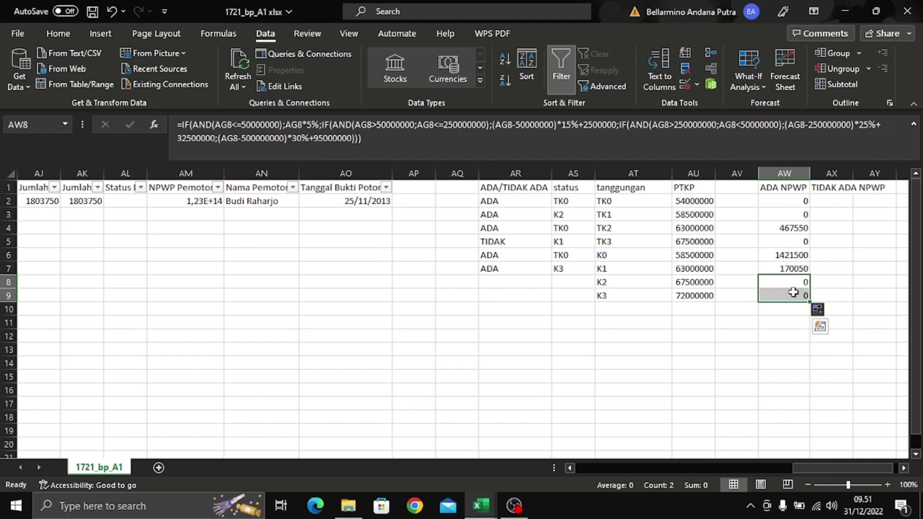
key("Delete")
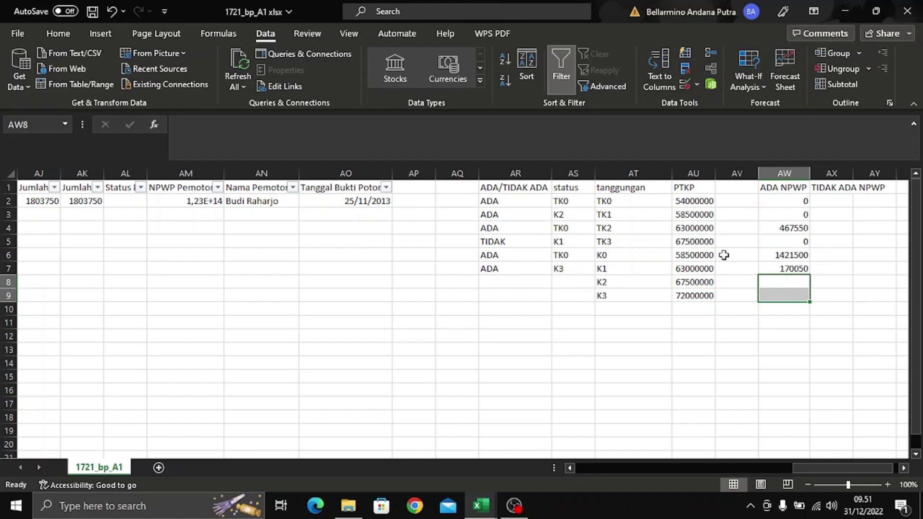
- Enter =AW2*1,2% in AX2 and fill it down through AX7
left_click(842, 205)
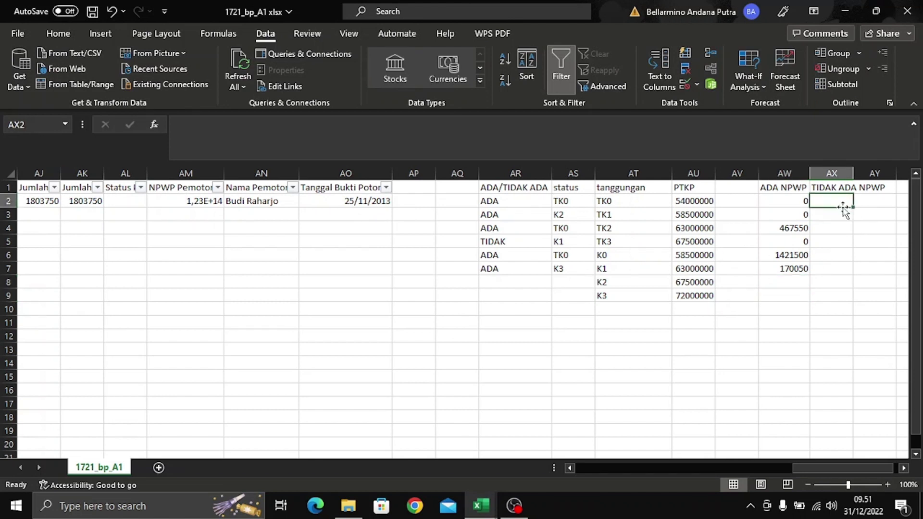
type("=AW2")
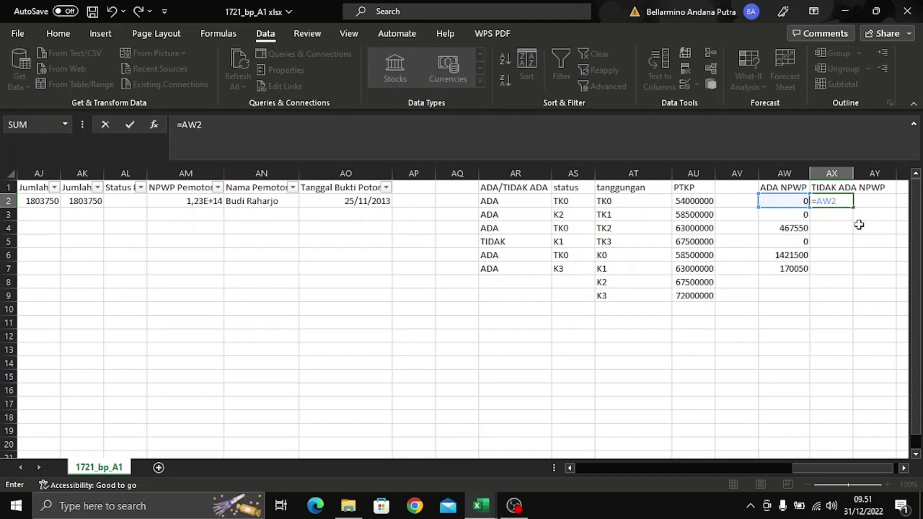
type("*1,2%")
key("Return")
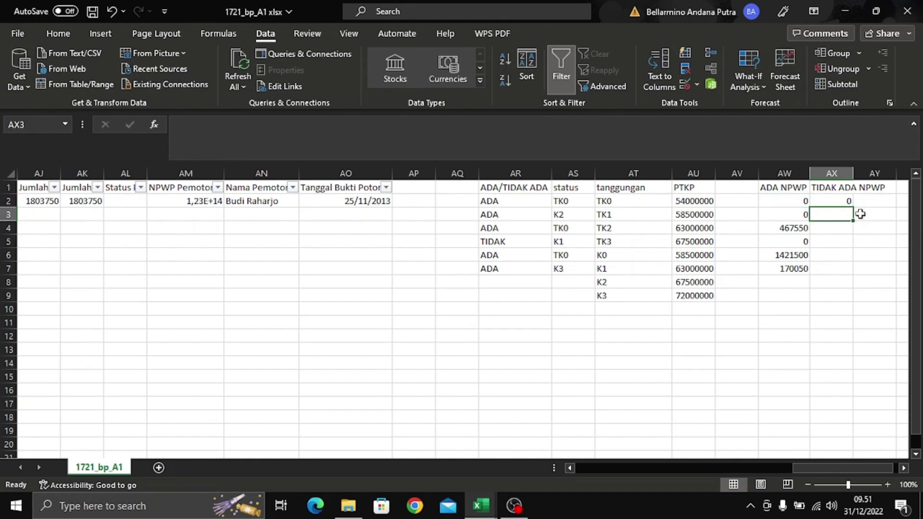
left_click(846, 199)
left_click_drag(854, 207, 854, 275)
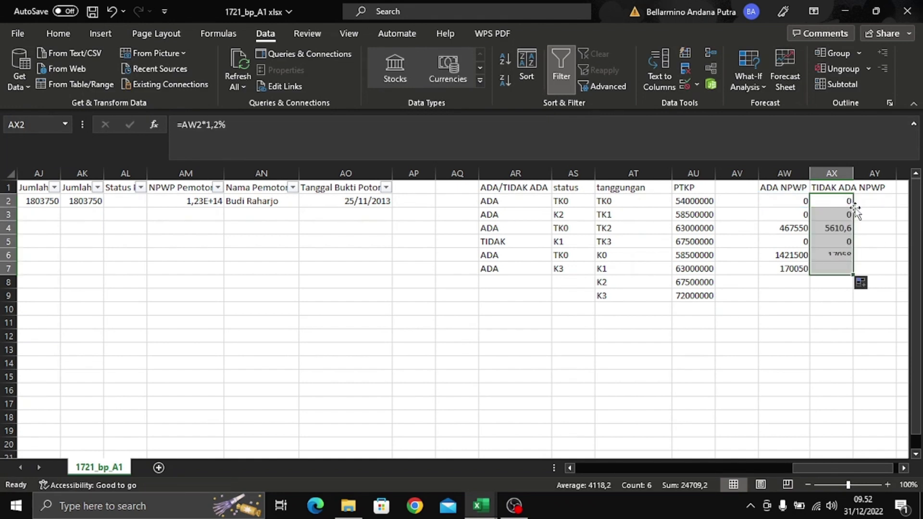
left_click(880, 251)
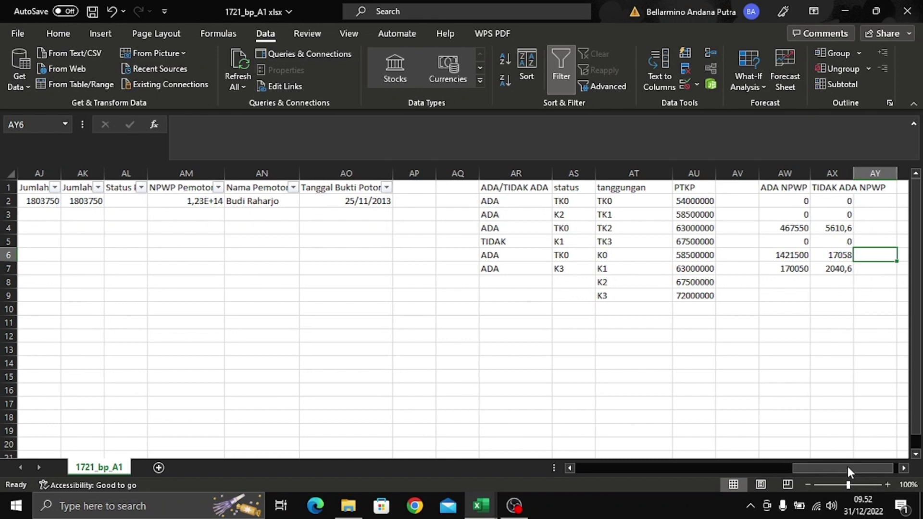
- Turn off the column filters on the header row
left_click_drag(847, 466, 815, 474)
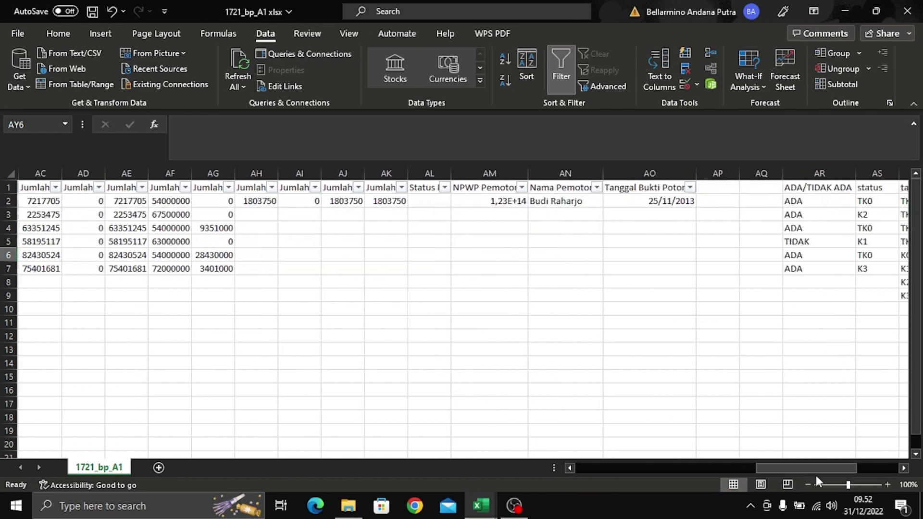
left_click(249, 188)
left_click(564, 53)
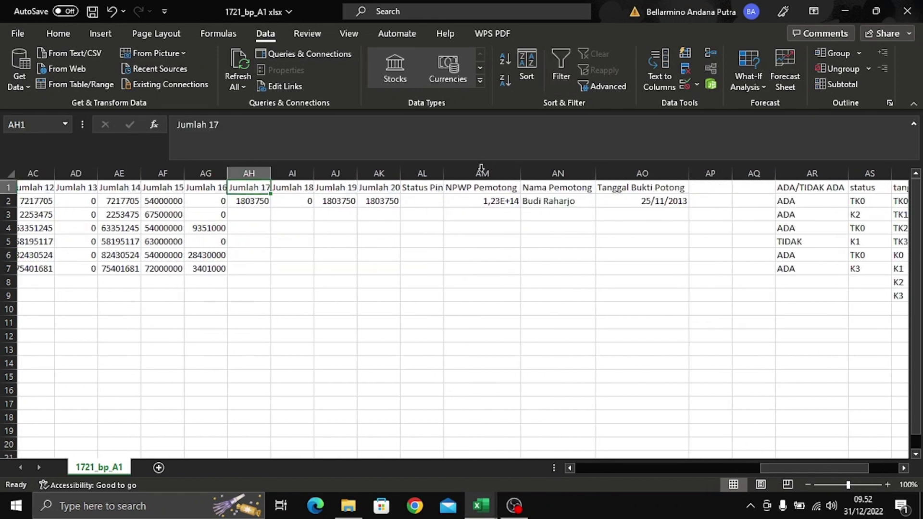
left_click(335, 267)
- Enter =IF(AR2="ADA";AW2;AX2) in AH2 and copy it down to AH7
left_click(264, 204)
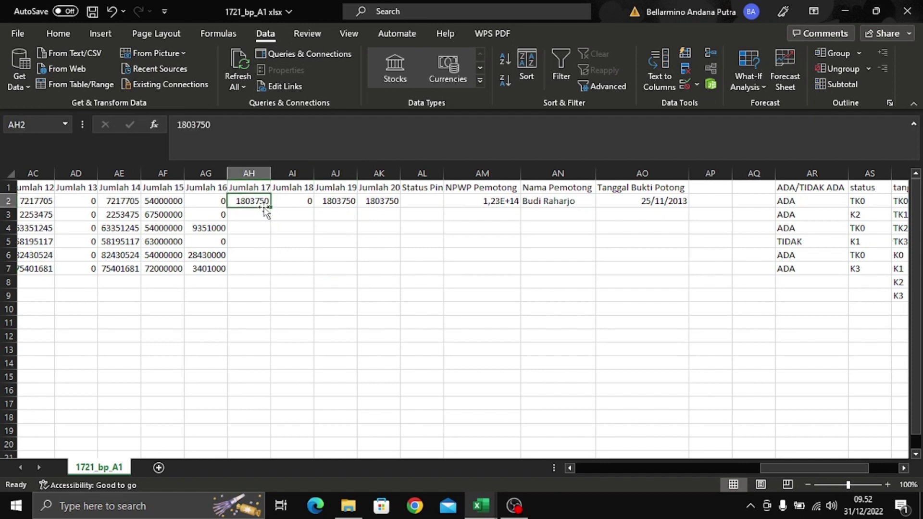
type("=")
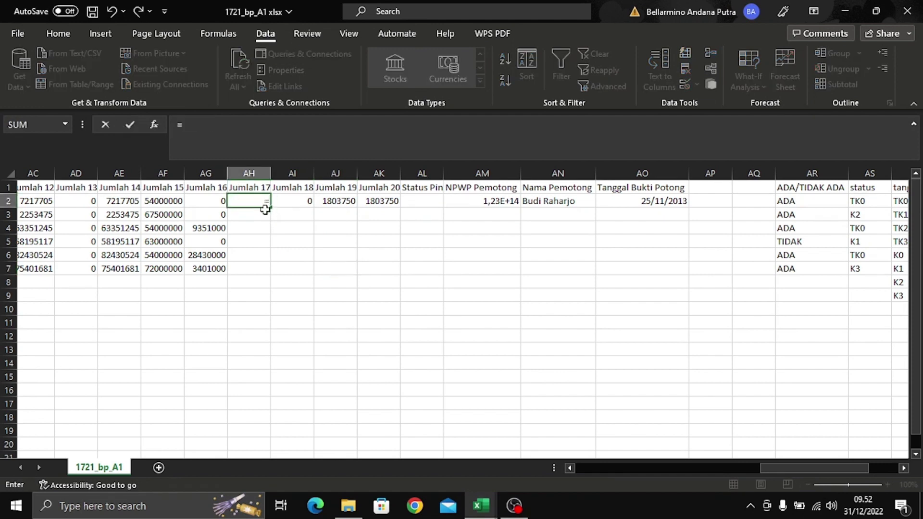
type("IF(")
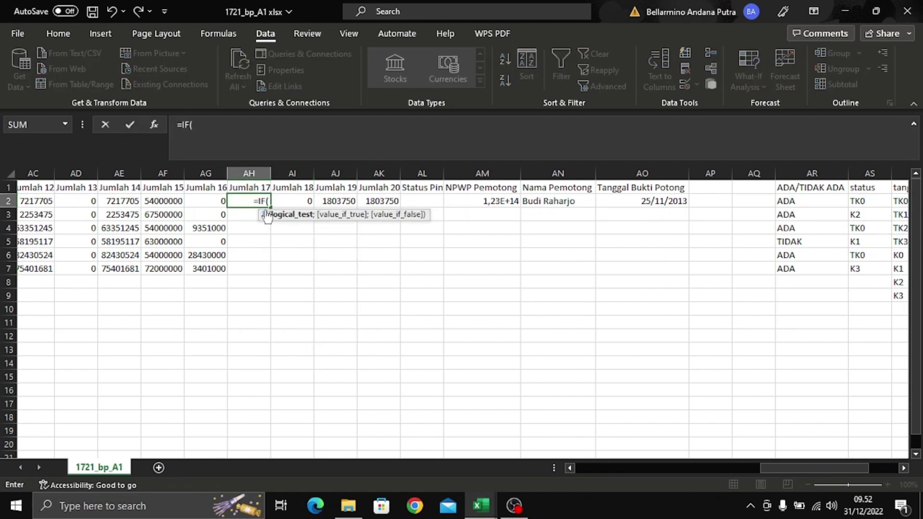
type("AR2")
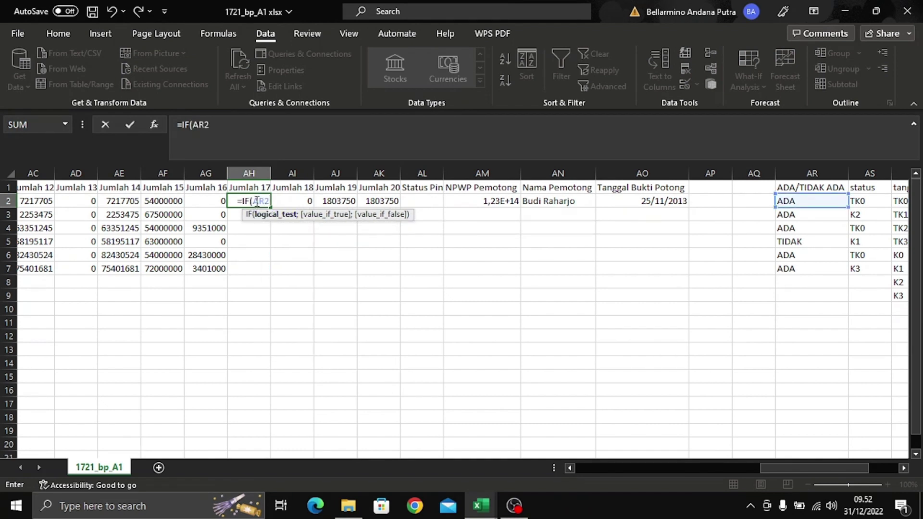
type("=")
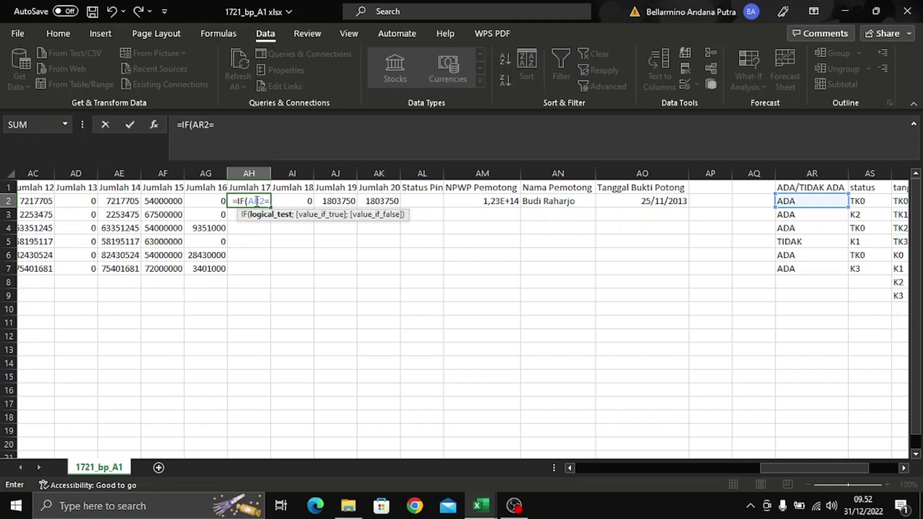
type("\"")
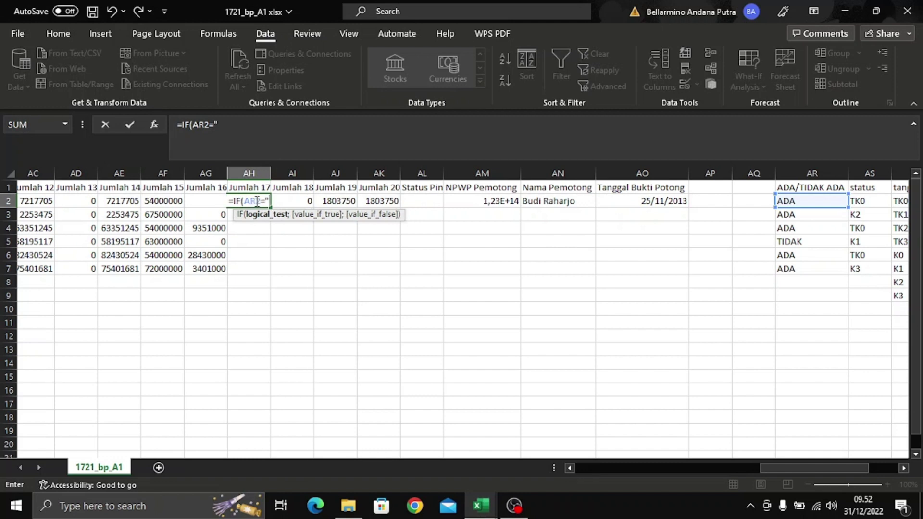
type("ADA\"")
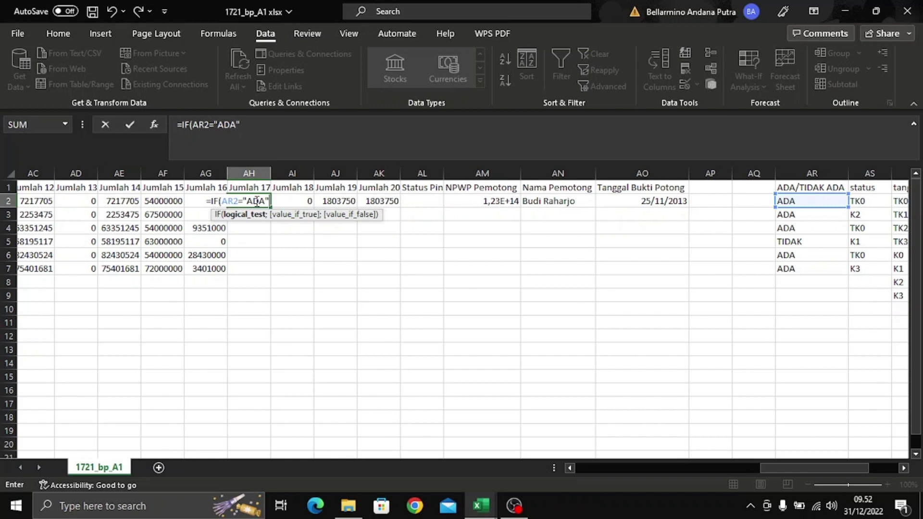
type(";AW2")
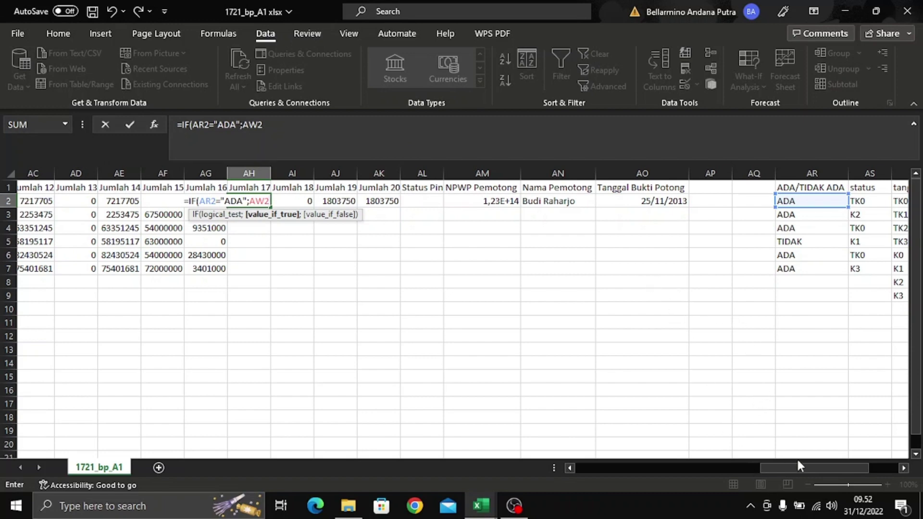
mouse_move(809, 468)
left_mouse_down()
mouse_move(847, 467)
mouse_move(799, 468)
left_mouse_up()
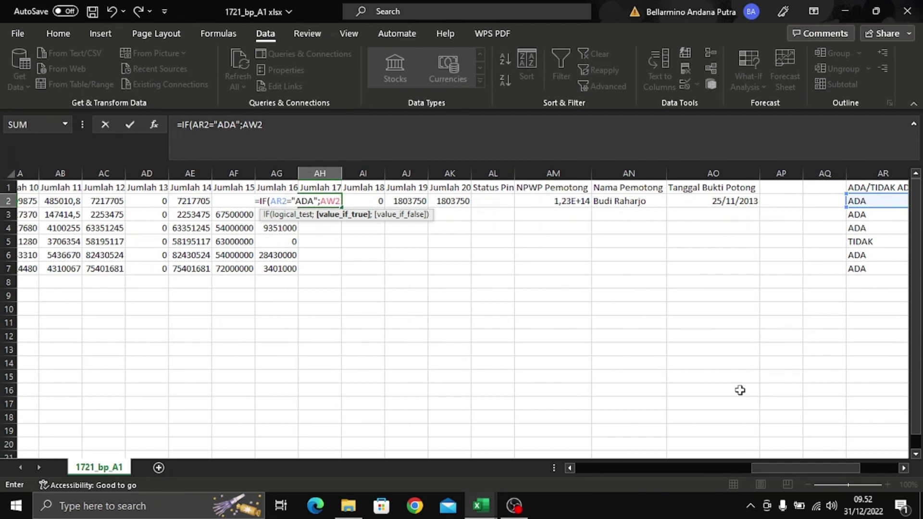
type(";AX2")
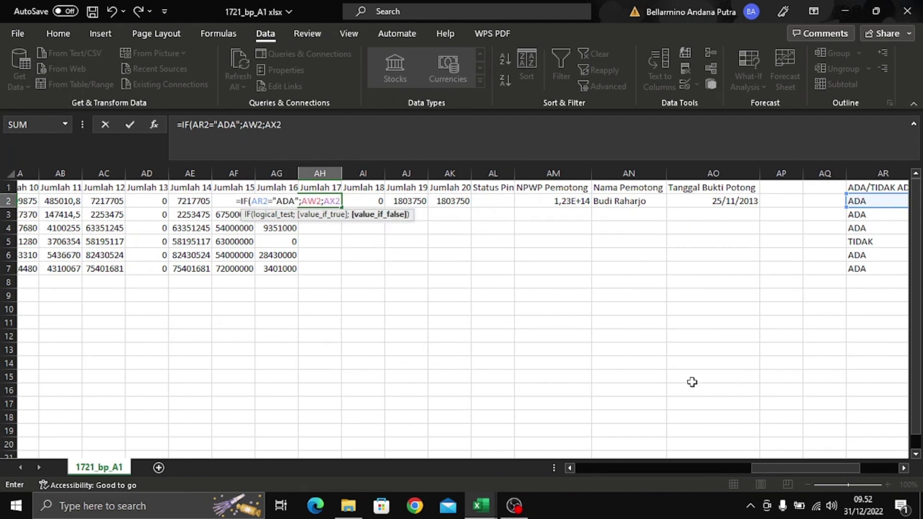
mouse_move(829, 467)
left_mouse_down()
mouse_move(884, 464)
mouse_move(817, 460)
left_mouse_up()
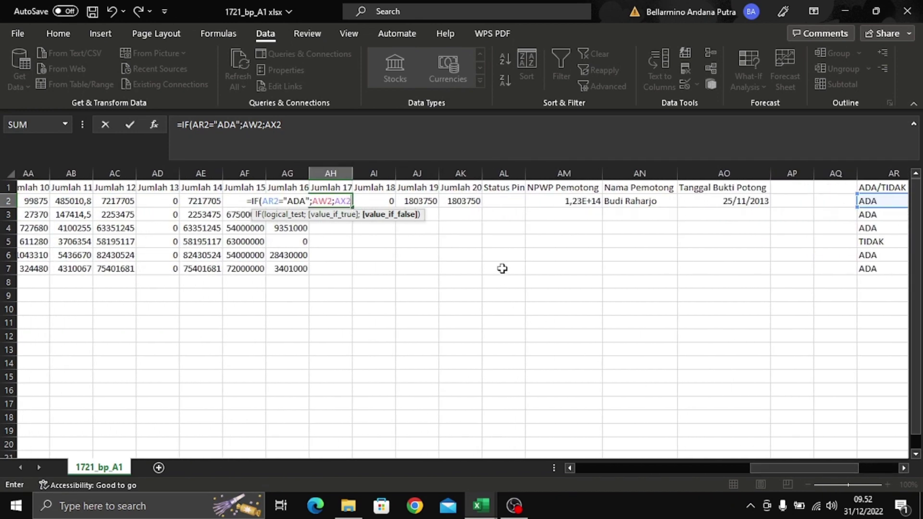
key("Return")
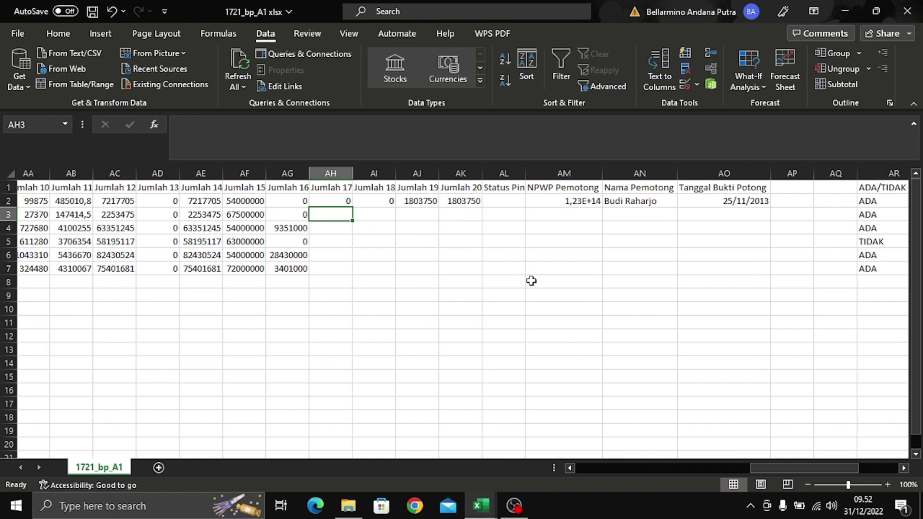
left_click(330, 198)
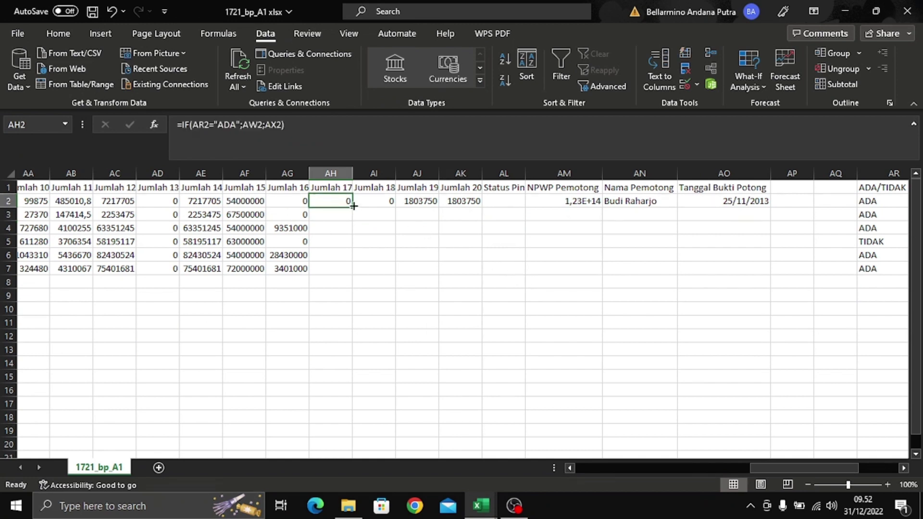
double_click(352, 207)
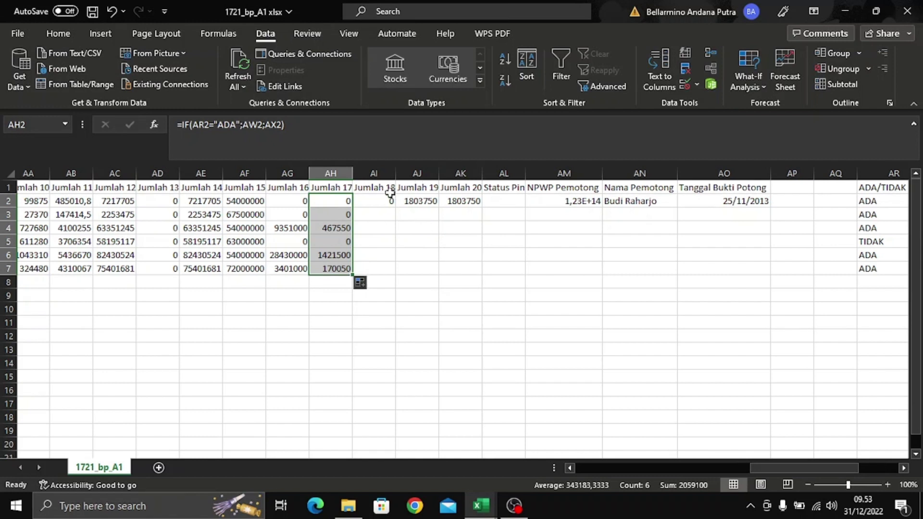
- Copy the 0 in AI2 down through AI7 in the Jumlah 18 column
left_click(388, 200)
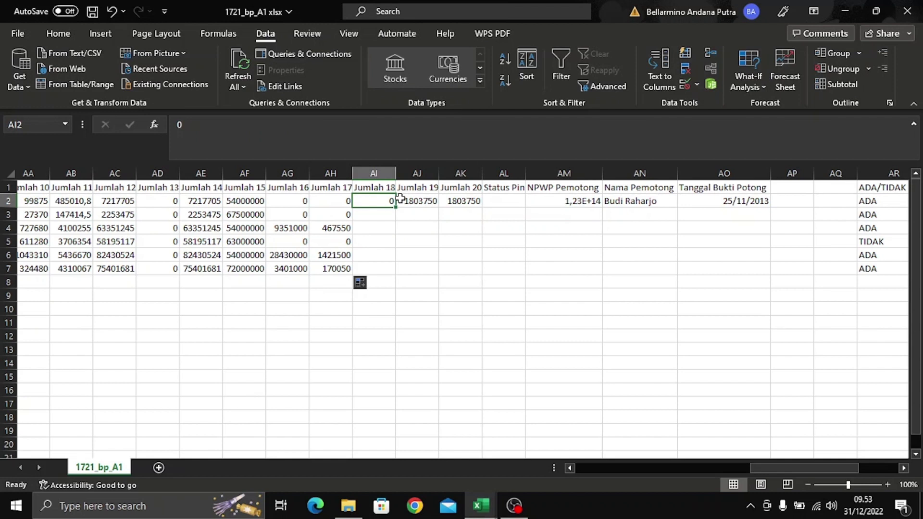
left_click_drag(395, 206, 404, 282)
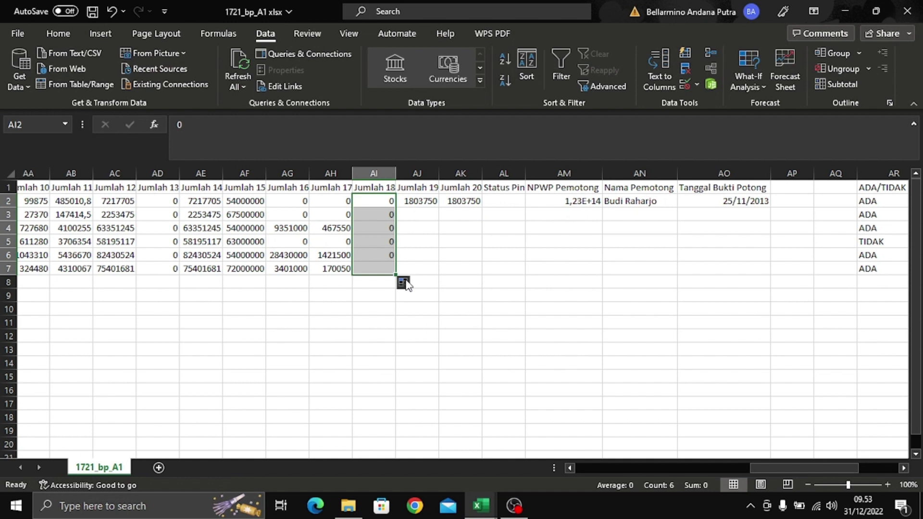
left_click(416, 215)
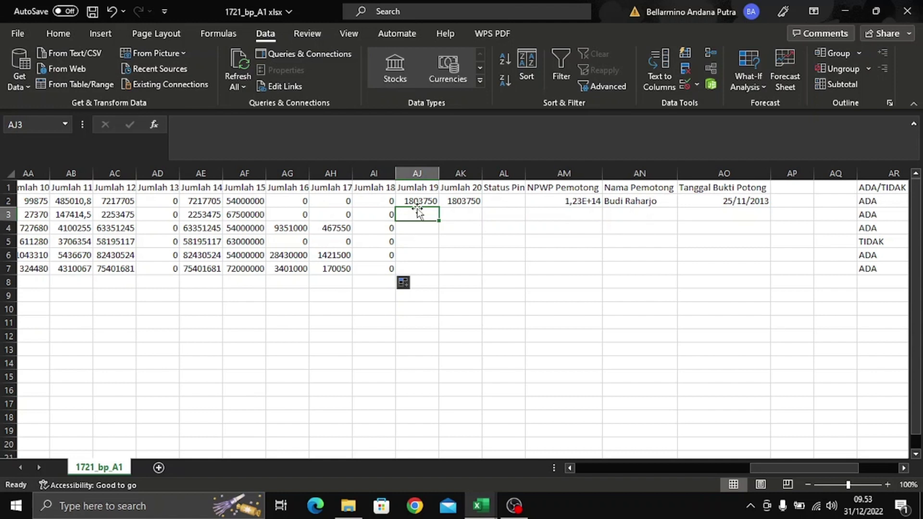
- Enter =AH2-AI2 in AJ2, fill it down to AJ7, and check the copies in AH3 and AJ3
left_click(420, 204)
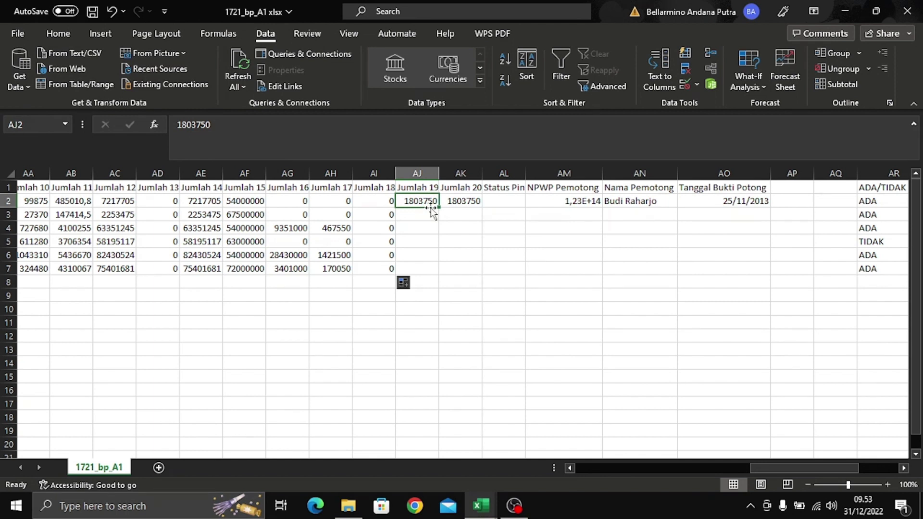
type("=")
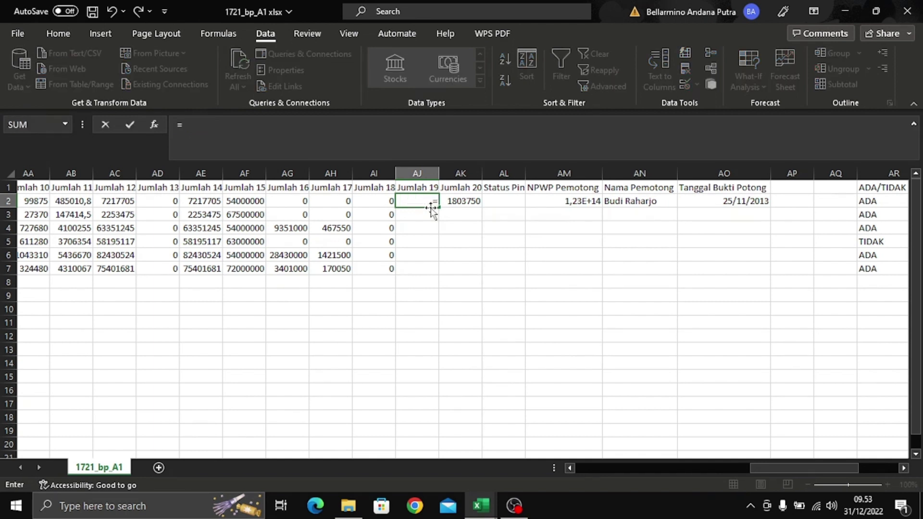
type("AH")
type("2-")
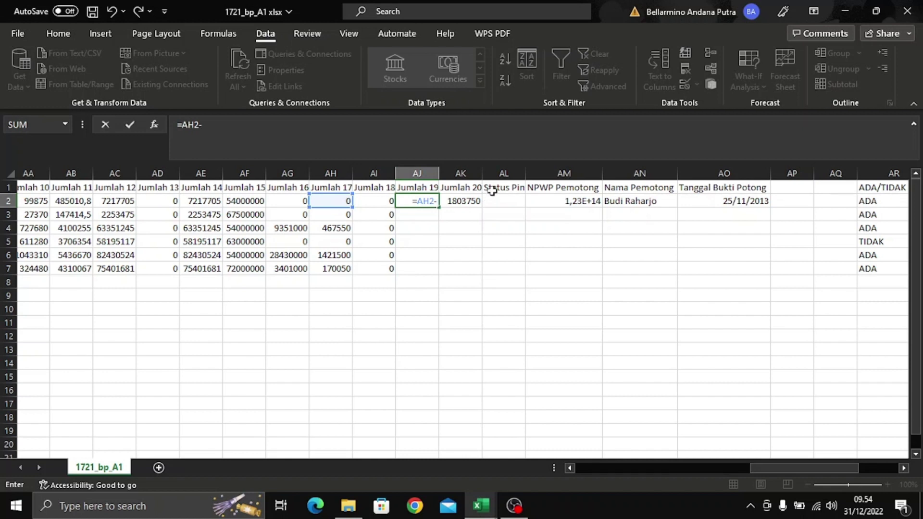
type("AI2")
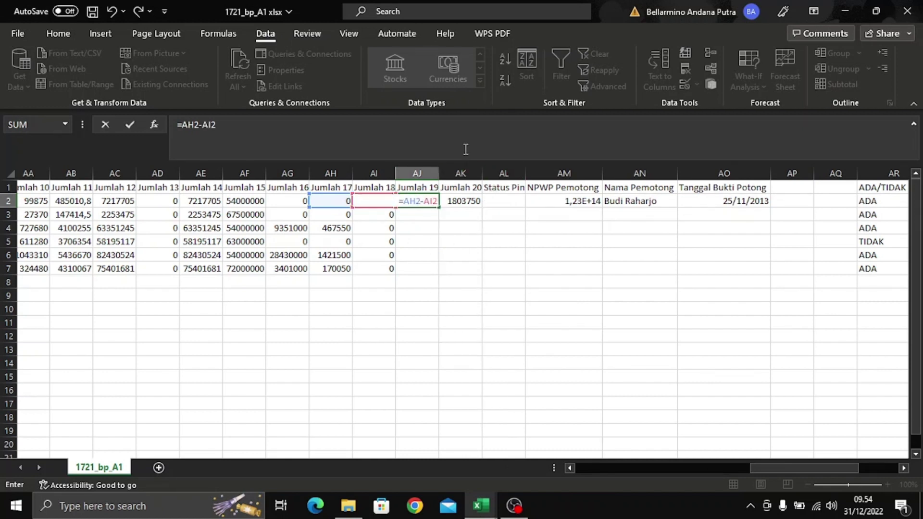
key("Return")
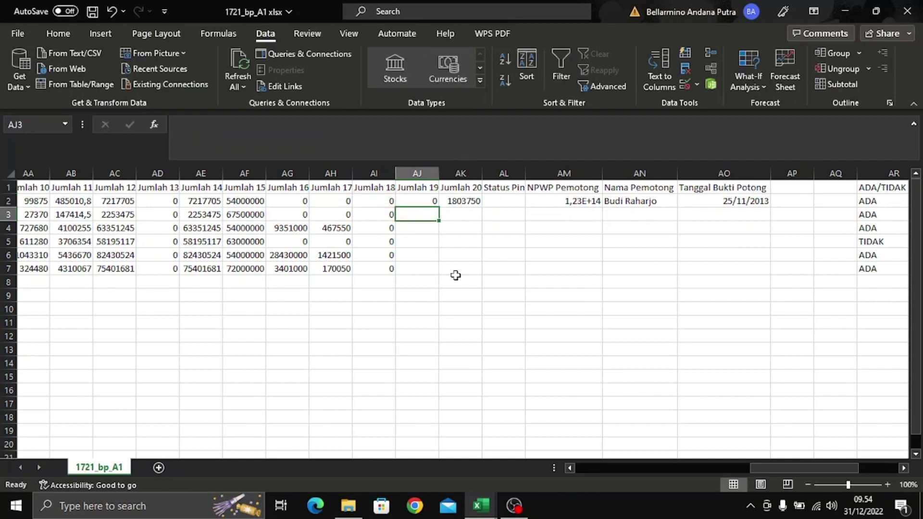
left_click(432, 203)
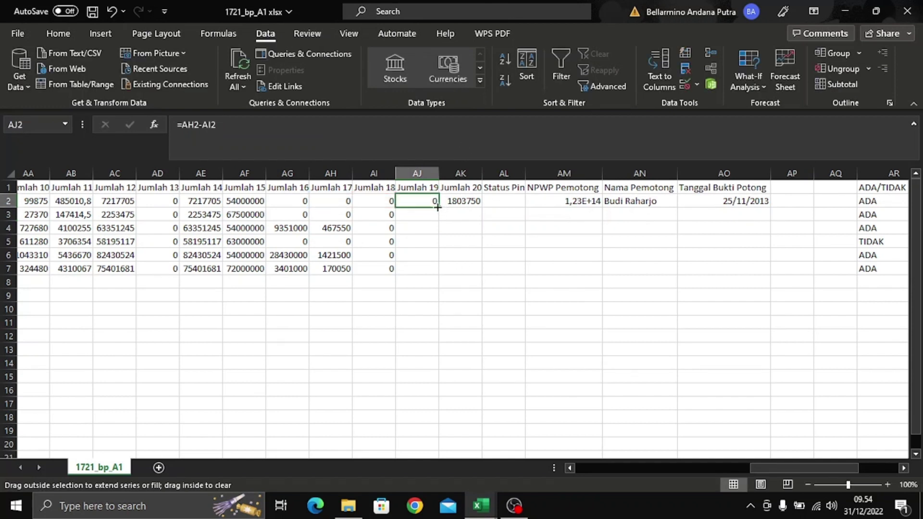
double_click(439, 207)
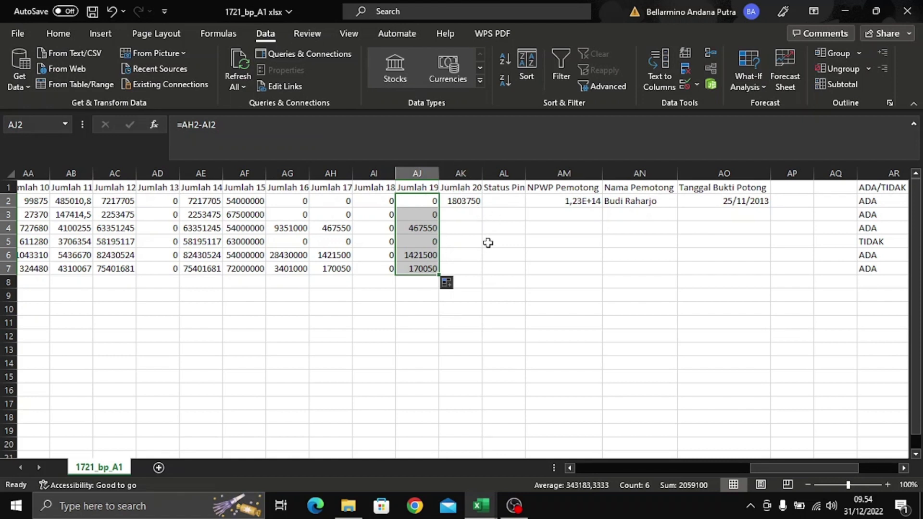
left_click(342, 211)
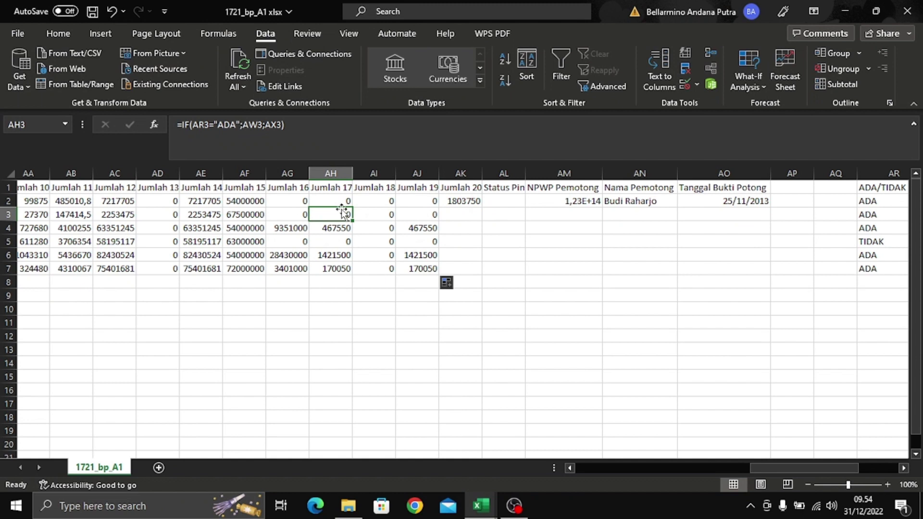
left_click(413, 213)
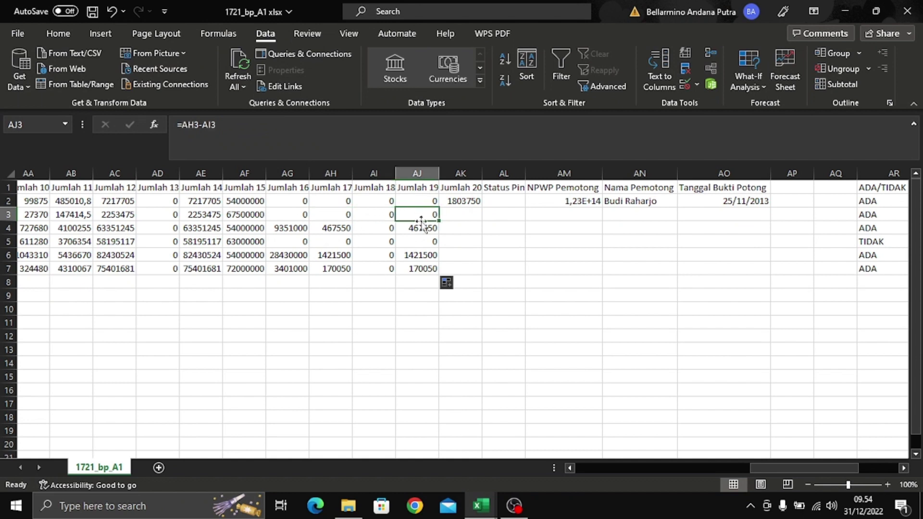
left_click(470, 199)
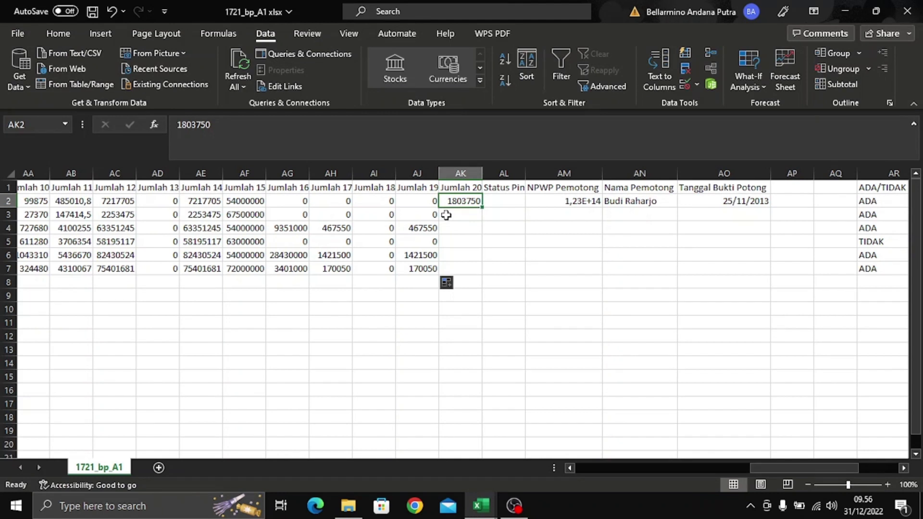
- Set AK2 to =AJ2, fill it down to AK7, and autofit column AL for Status Pindah
type("=")
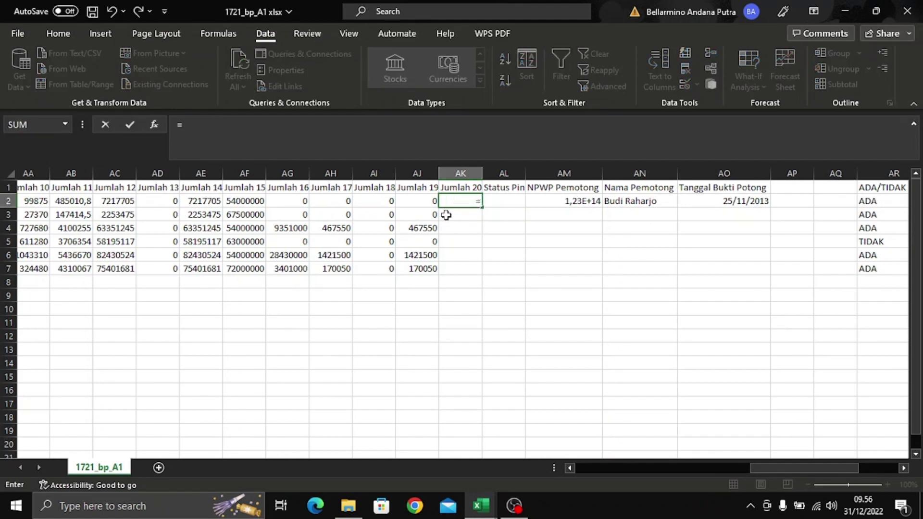
left_click(410, 201)
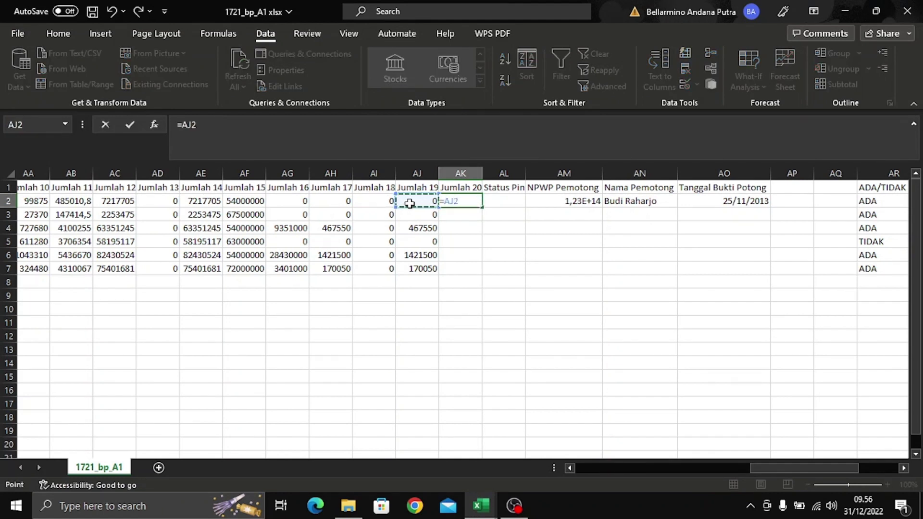
key("Return")
left_click(469, 200)
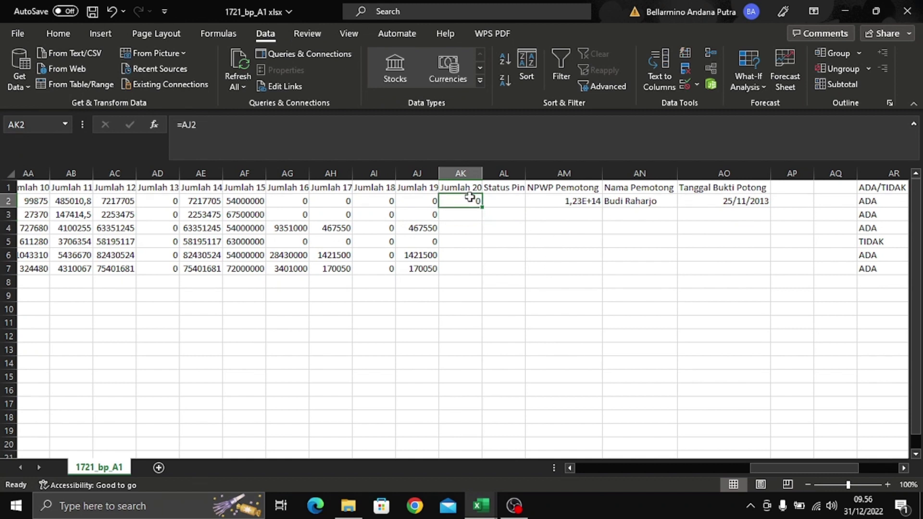
left_click_drag(482, 204, 478, 219)
key("ctrl+z")
double_click(482, 207)
left_click(519, 227)
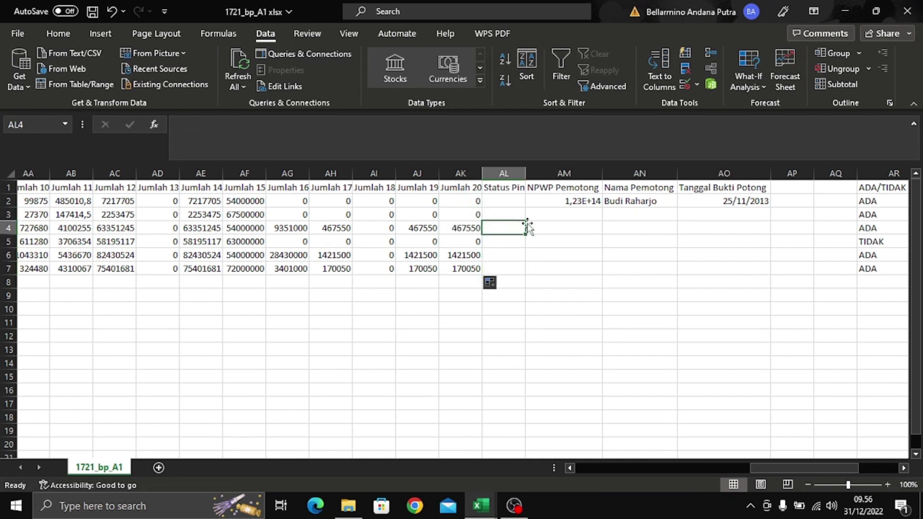
double_click(525, 177)
- Turn on filtering and filter Masa Perolehan Awal to show only the value 12
left_click(521, 192)
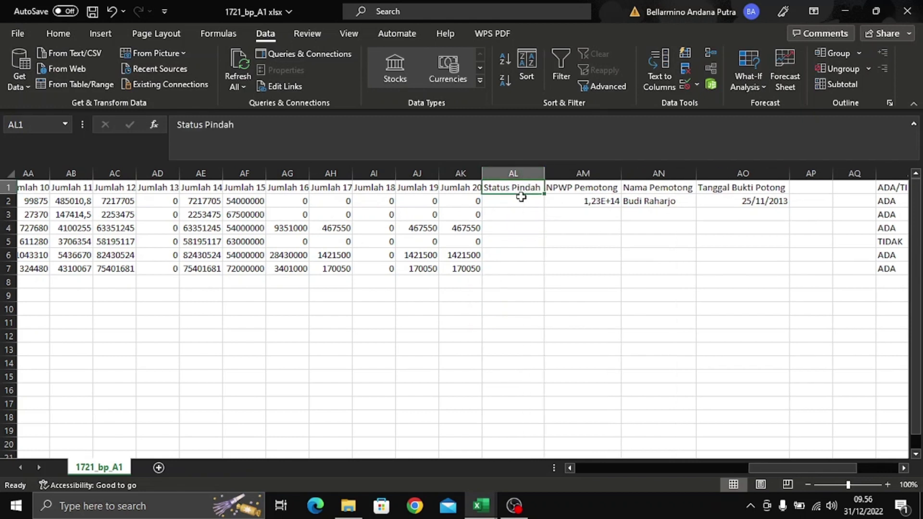
left_click(561, 62)
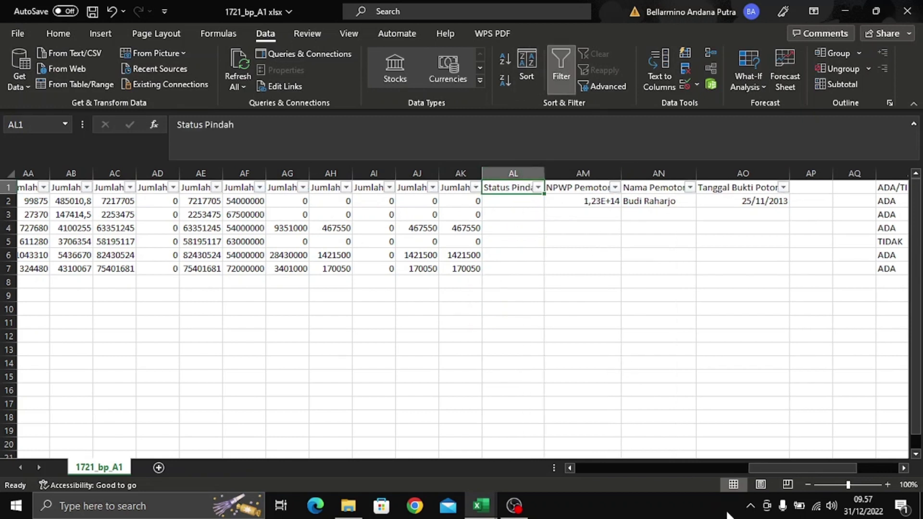
left_click_drag(764, 469, 582, 485)
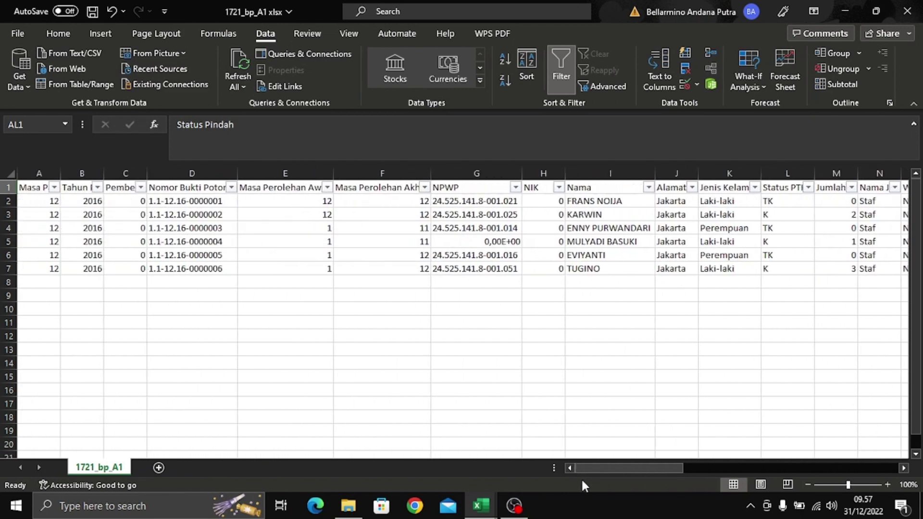
left_click(327, 187)
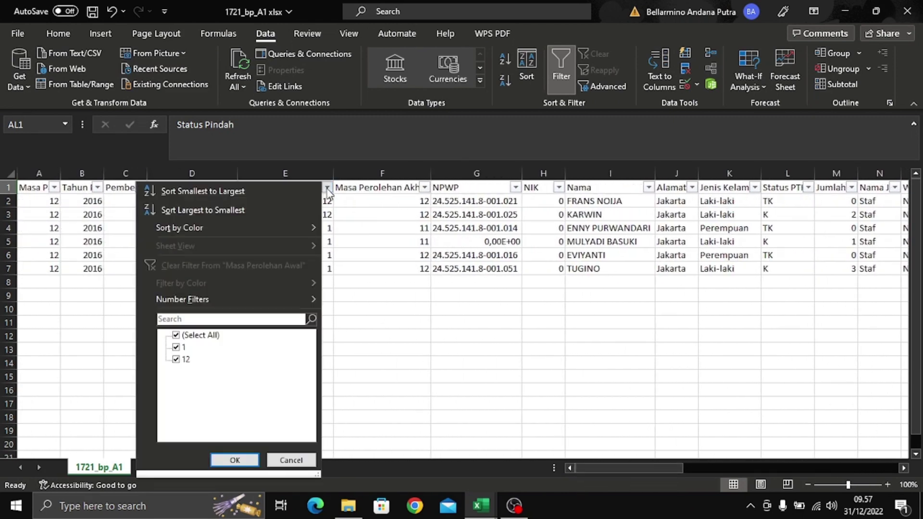
left_click(213, 337)
left_click(177, 359)
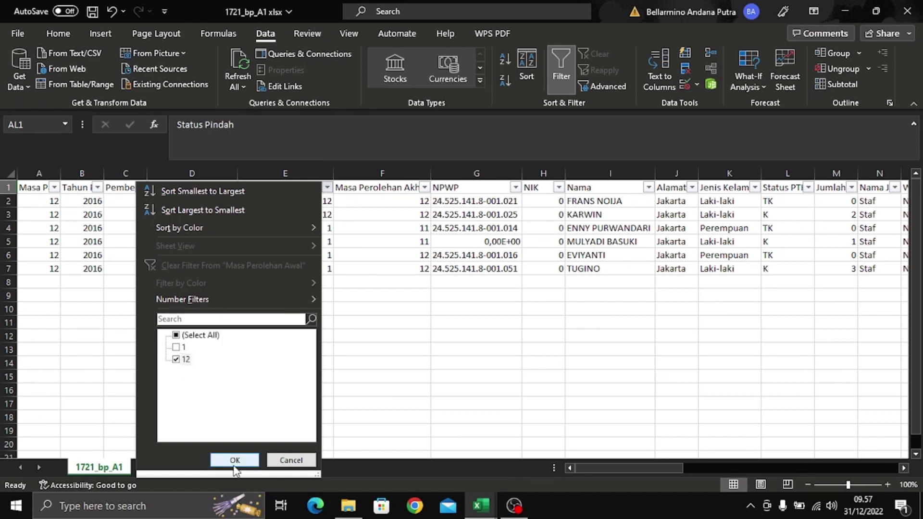
left_click(235, 461)
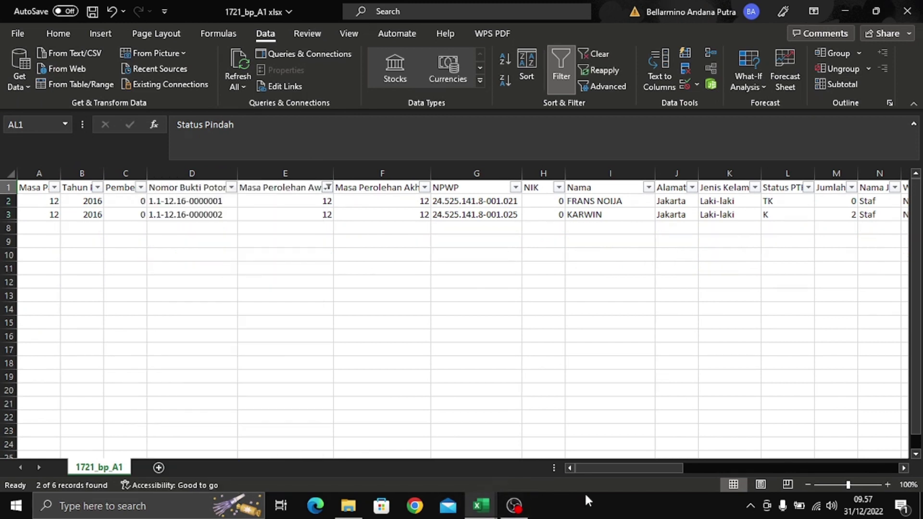
- Enter Pegawai Baru as the Status Pindah in AL2 and AL3
left_click_drag(614, 467, 790, 467)
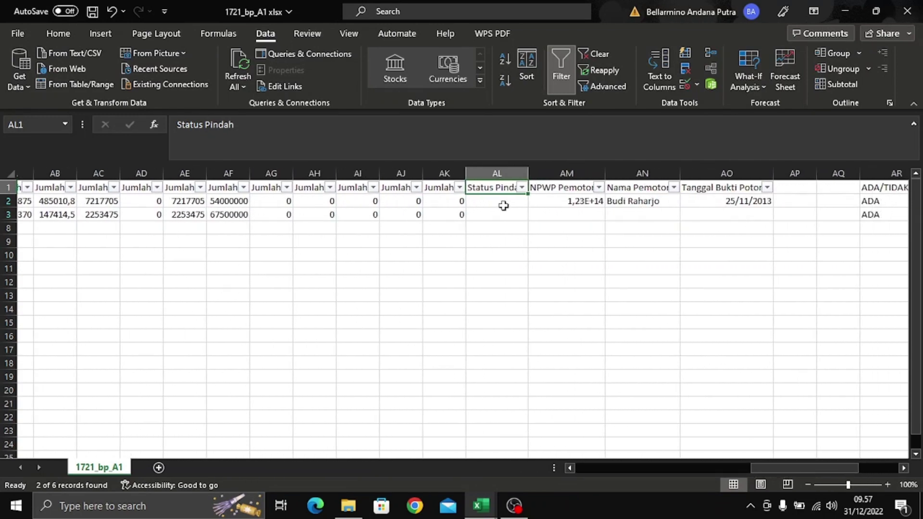
left_click(503, 202)
type("pega")
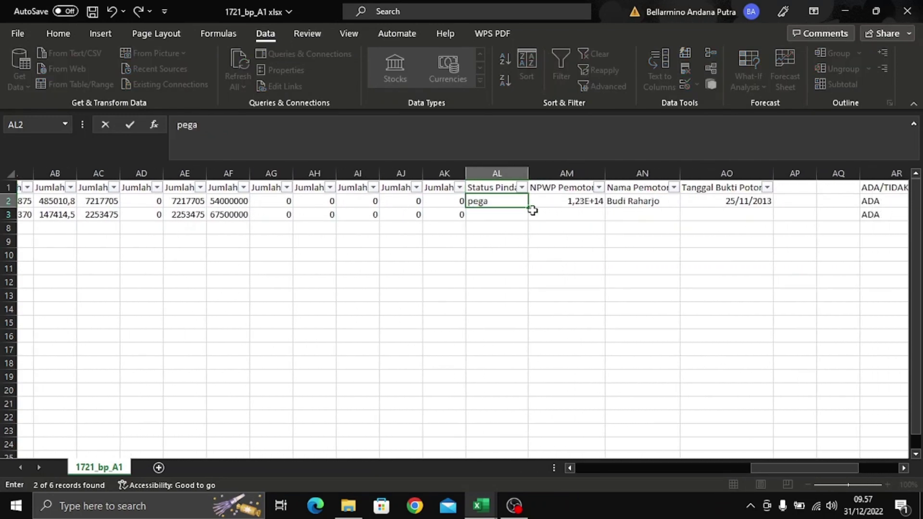
key("BackSpace")
key("BackSpace")
key("Return")
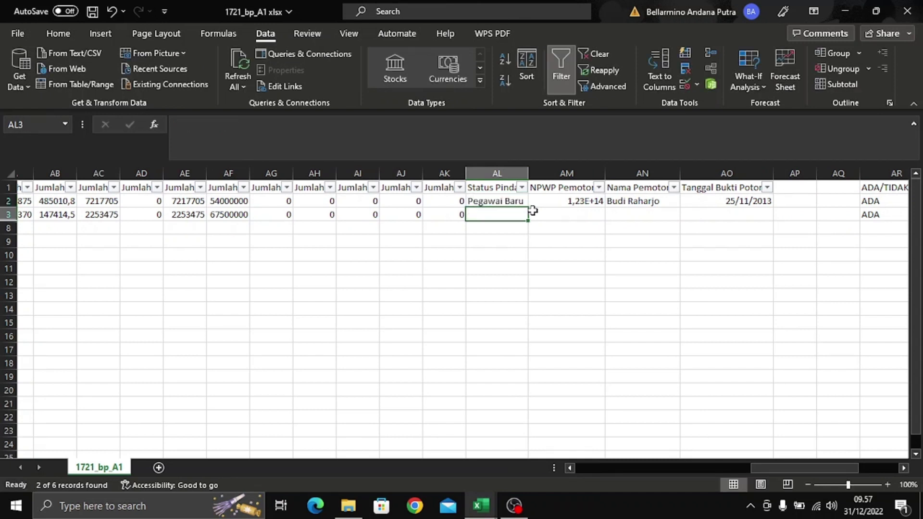
type("pe")
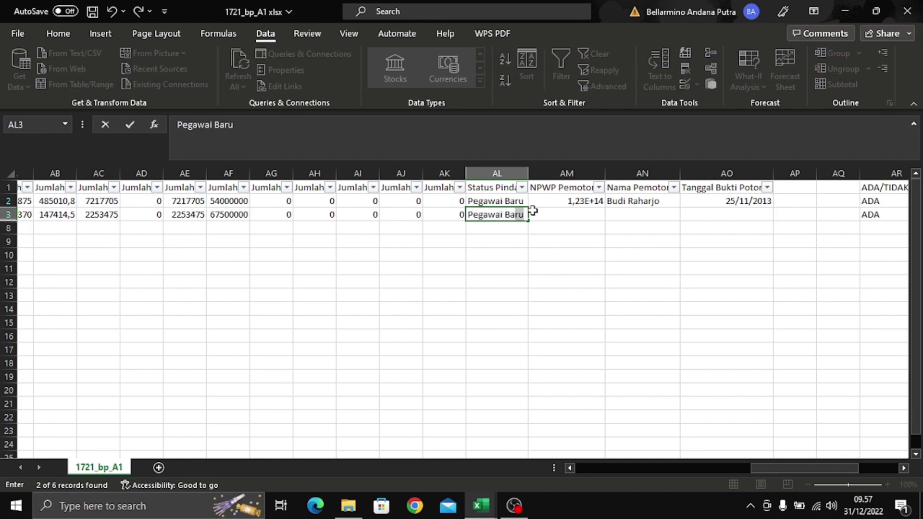
key("Return")
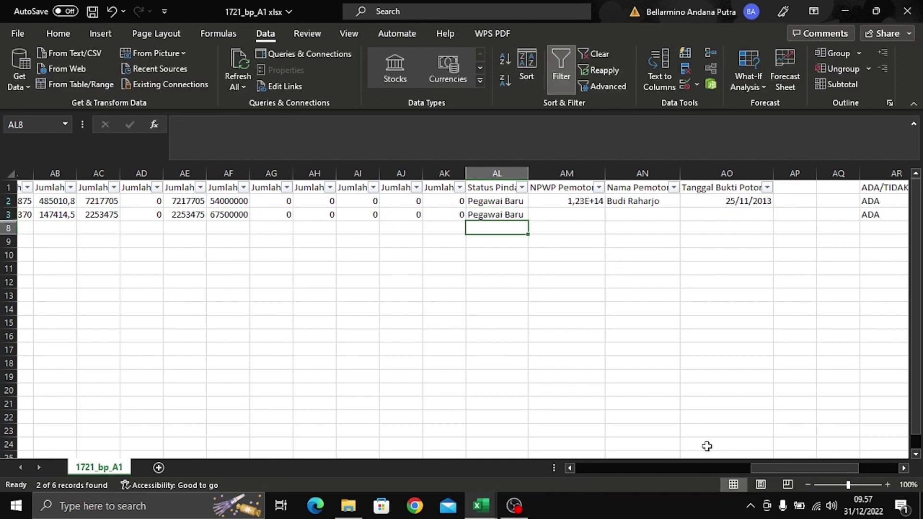
- Reselect all values in the Masa Perolehan Awal filter so all six rows show again
left_click_drag(783, 468, 603, 499)
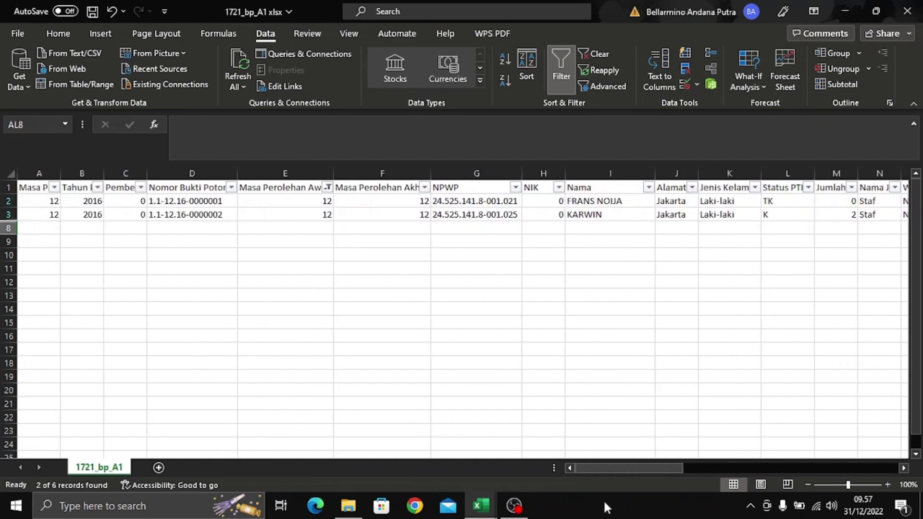
left_click(327, 187)
left_click(197, 335)
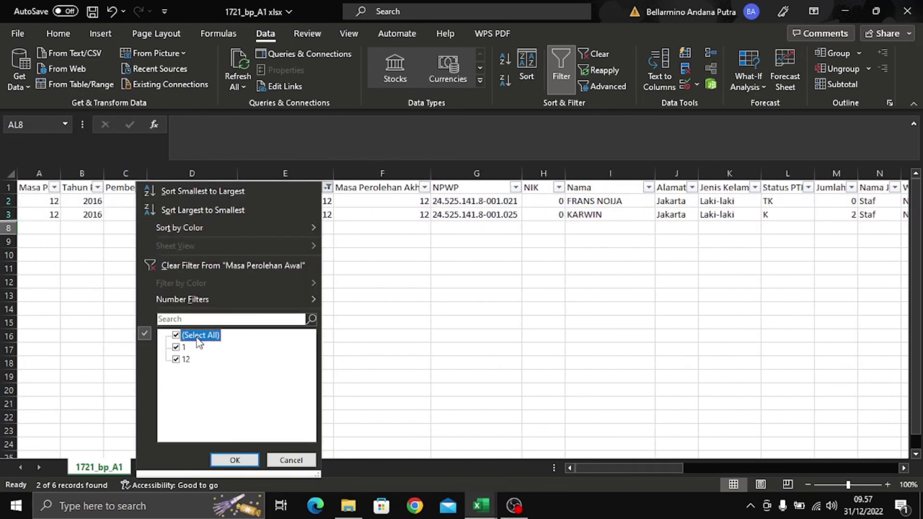
left_click(237, 459)
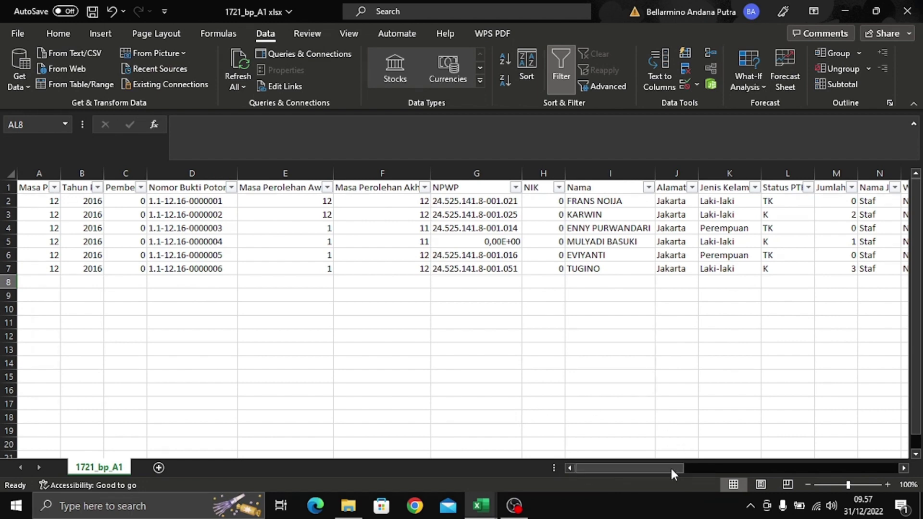
left_click_drag(669, 466, 866, 466)
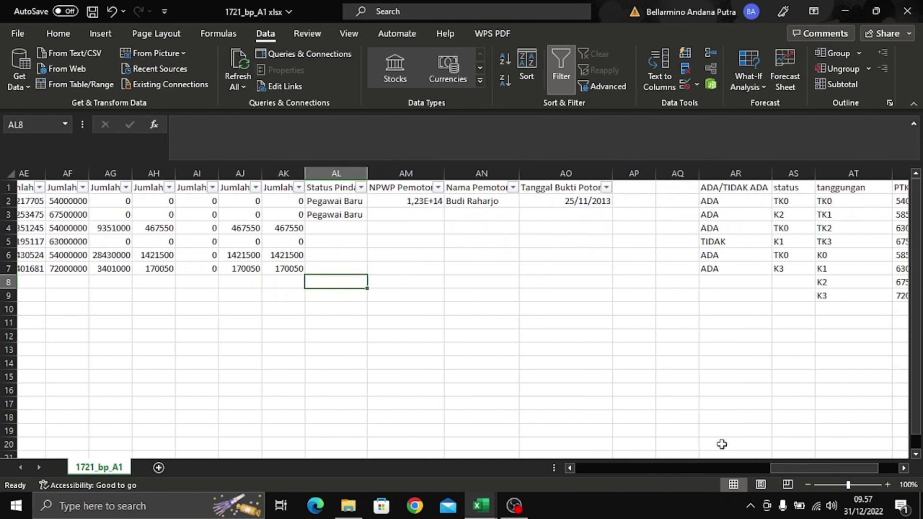
- Switch off AutoFilter from the Status Pindah header cell using Data > Filter
left_click_drag(787, 463, 751, 373)
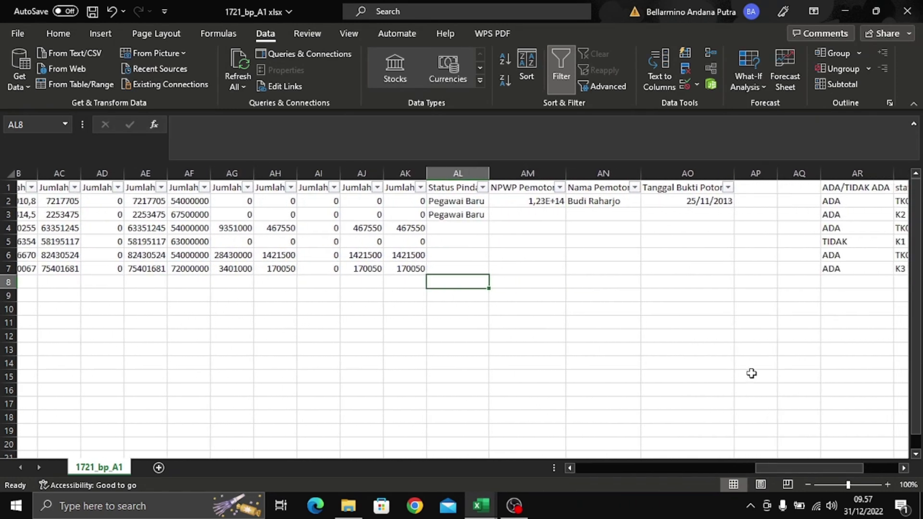
left_click(539, 203)
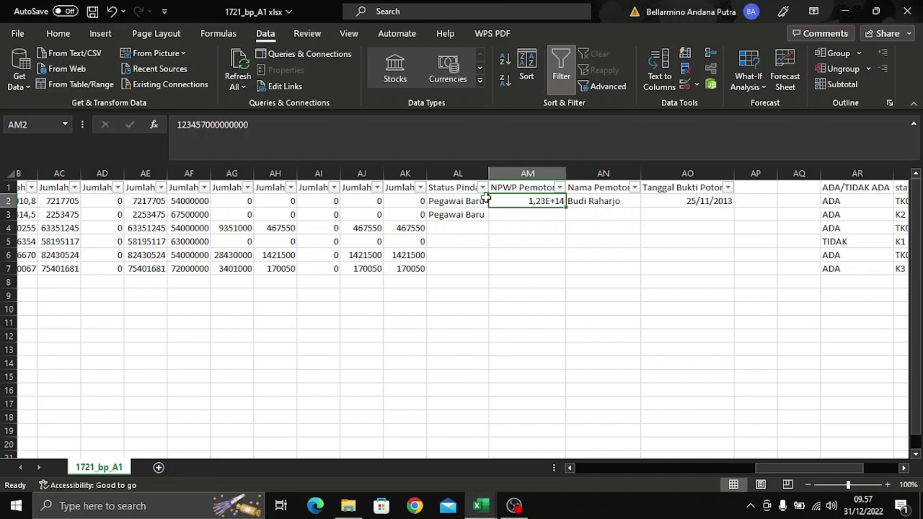
left_click(466, 191)
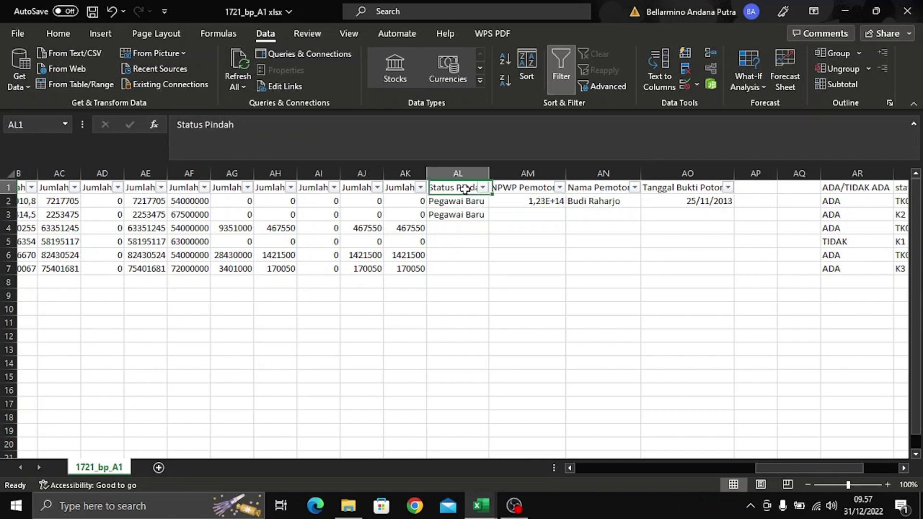
left_click(560, 67)
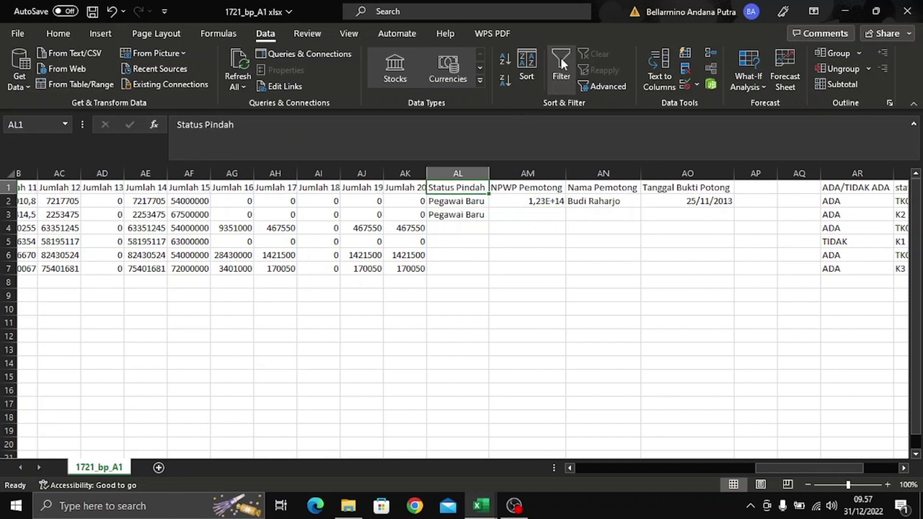
left_click(544, 190)
- Copy the director's NPWP from C10 of Data Pemberi Kerja in the Kasus workbook into AM2
left_click(551, 205)
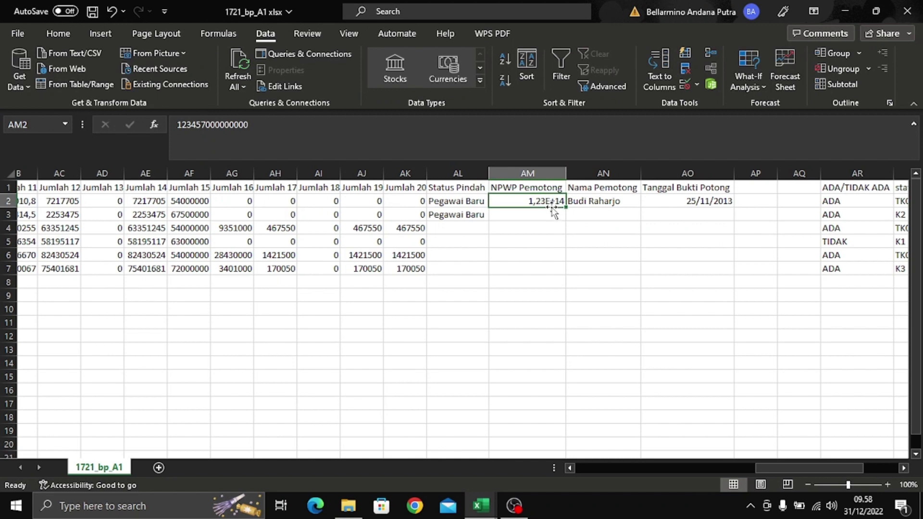
key("alt+Tab")
key("Tab")
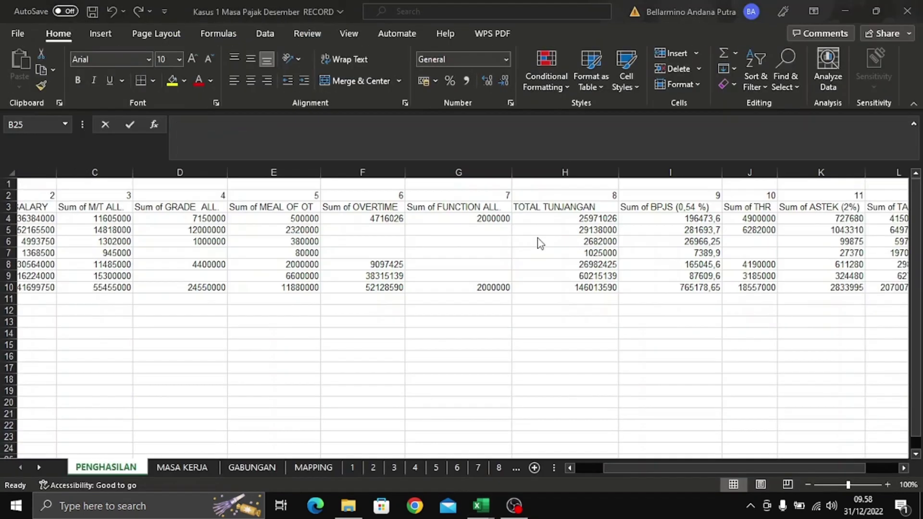
left_click(514, 466)
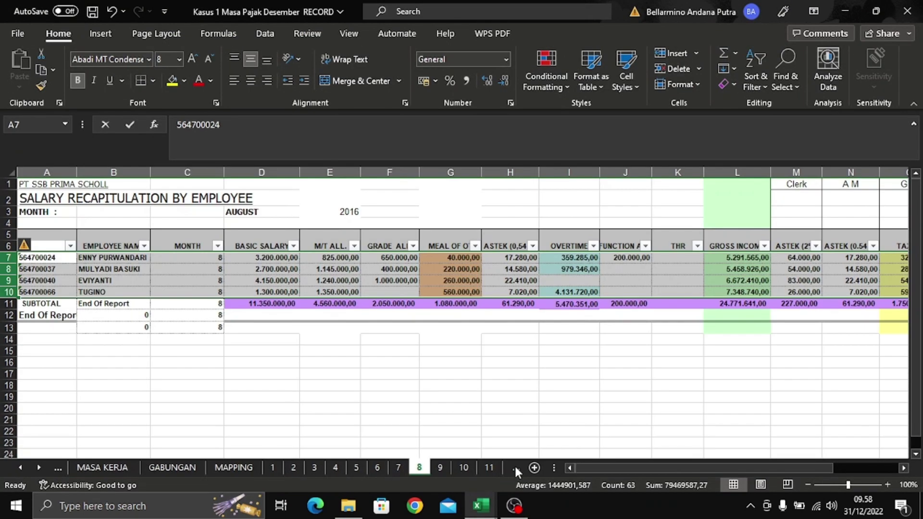
left_click(514, 466)
left_click(514, 466)
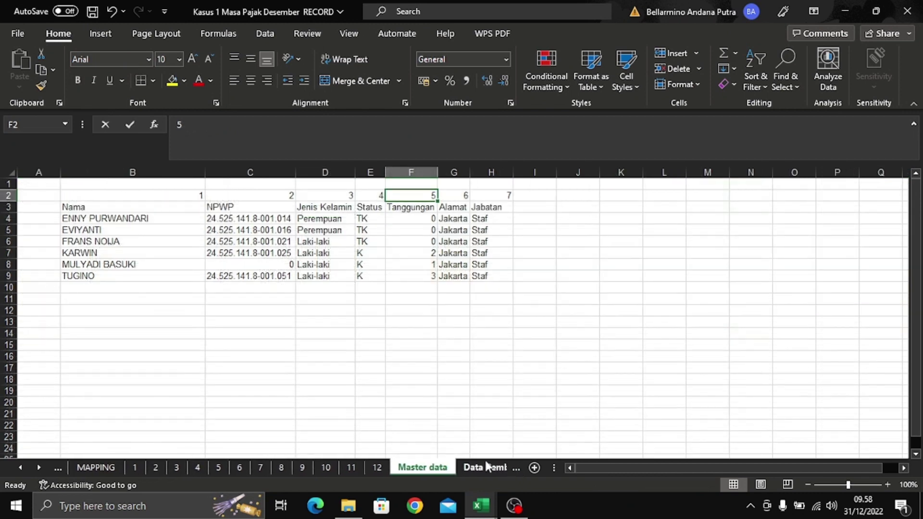
left_click(480, 468)
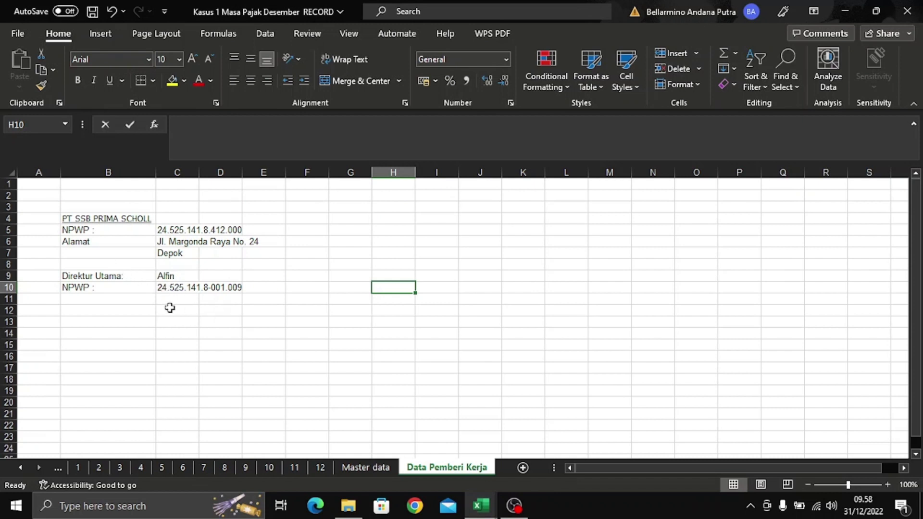
left_click(165, 289)
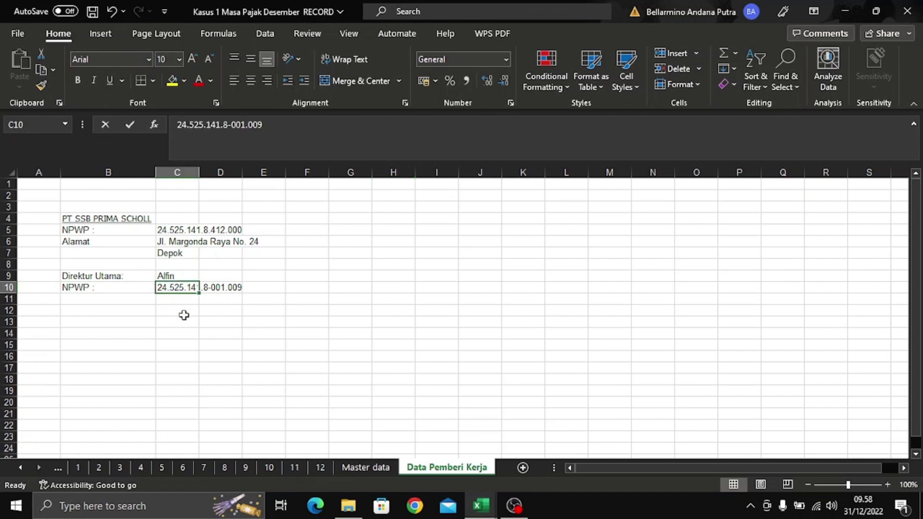
key("ctrl+c")
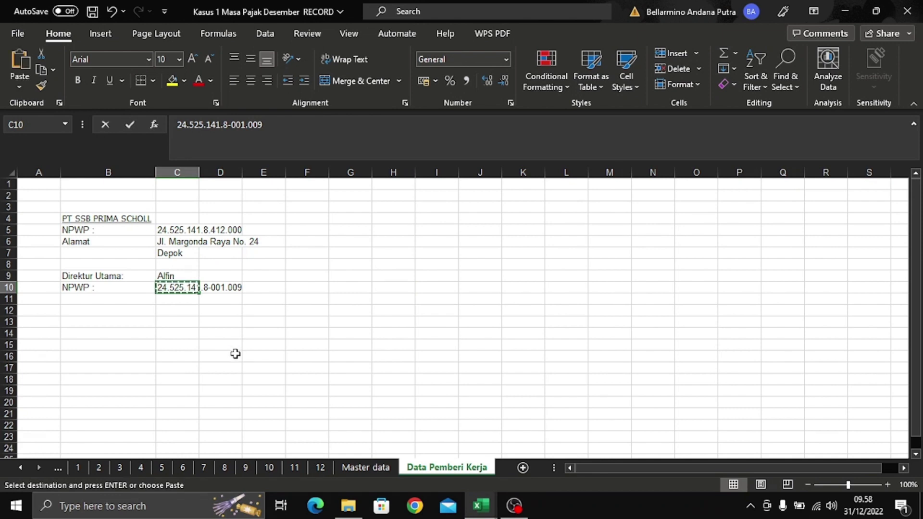
key("alt+Tab")
key("ctrl+v")
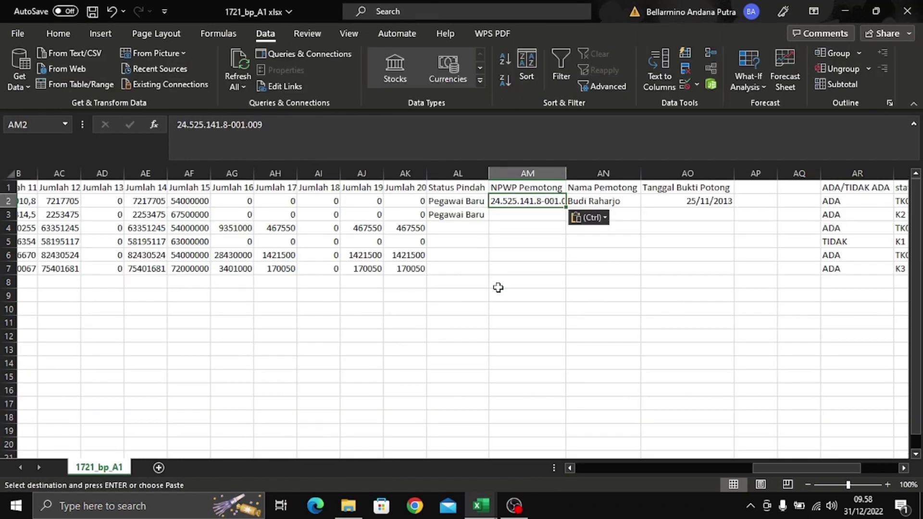
- Copy the AM2 NPWP down through AM7 and autofit column AM
left_click(553, 223)
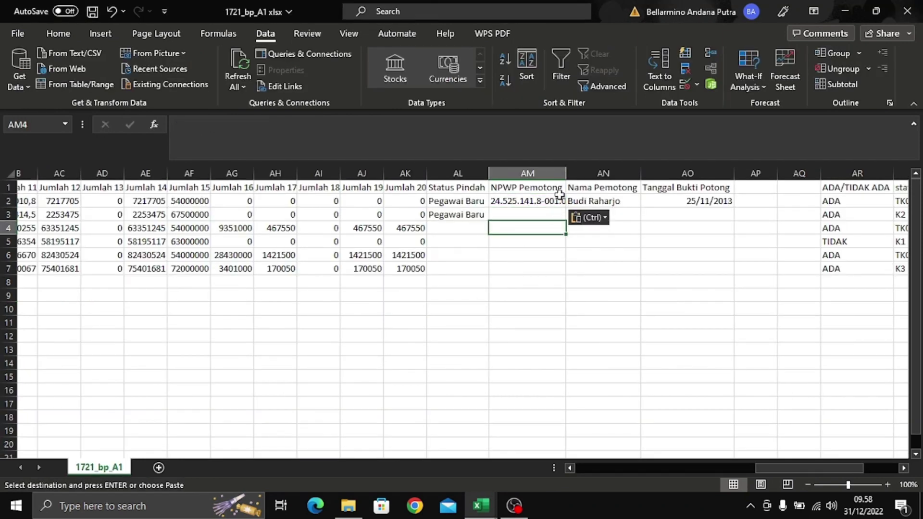
left_click(557, 187)
left_click(554, 201)
key("ctrl+c")
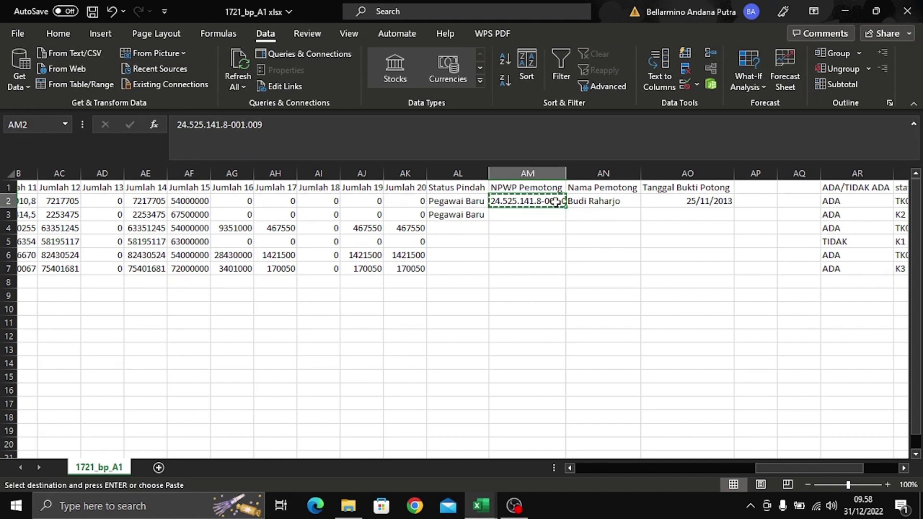
key("shift+Down")
key("shift+Down")
key("shift+Down")
key("shift+Down")
key("shift+Down")
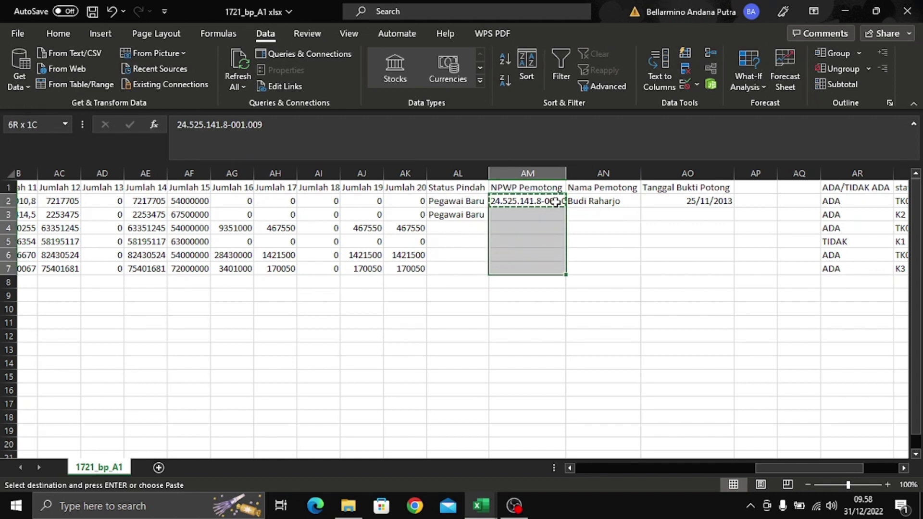
key("ctrl+v")
key("Escape")
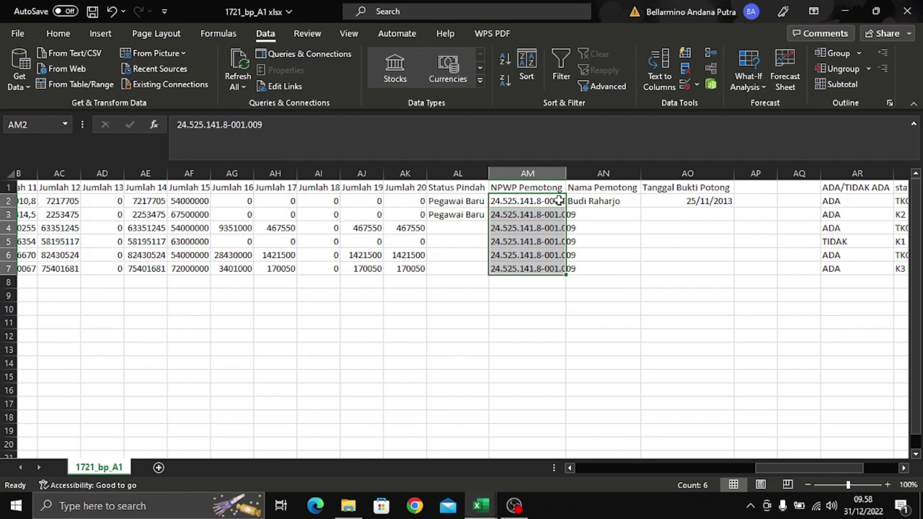
double_click(566, 173)
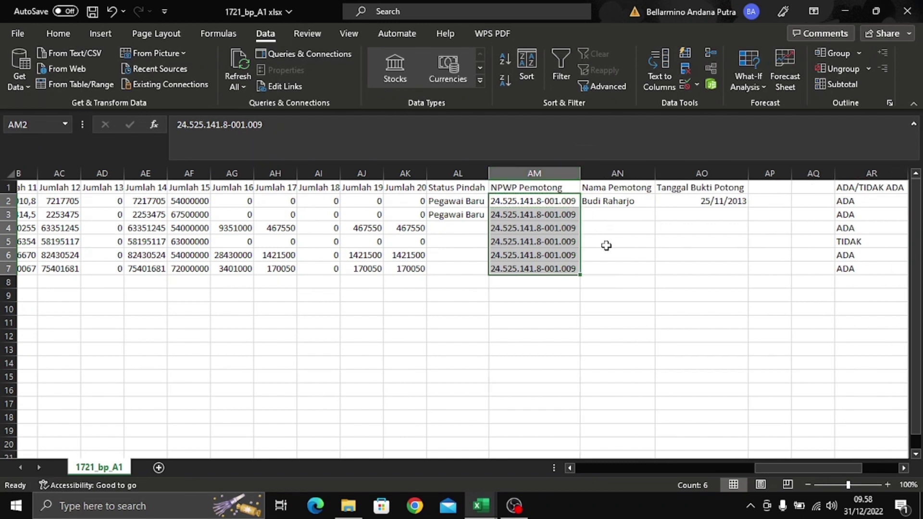
left_click(608, 248)
left_click(626, 202)
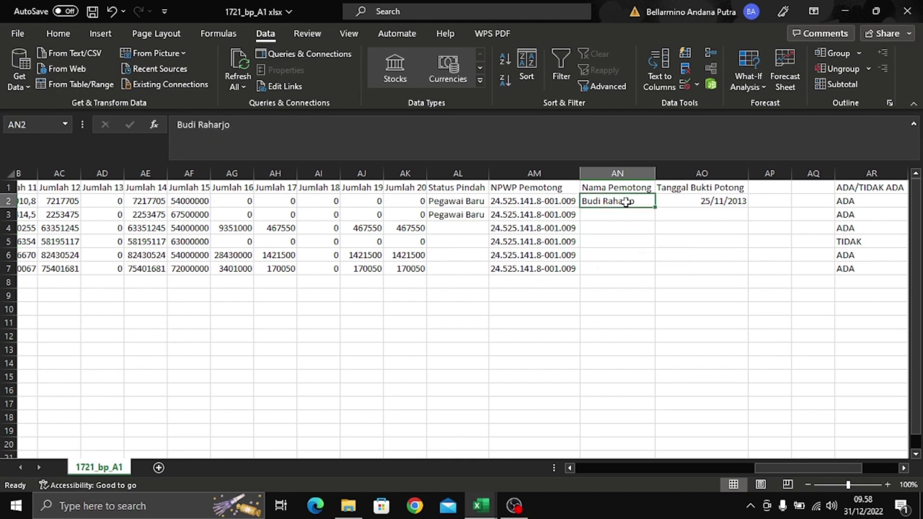
- Copy the director's name from Kasus 1 cell C9 into Nama Pemotong cells AN2 through AN7
key("alt+Tab")
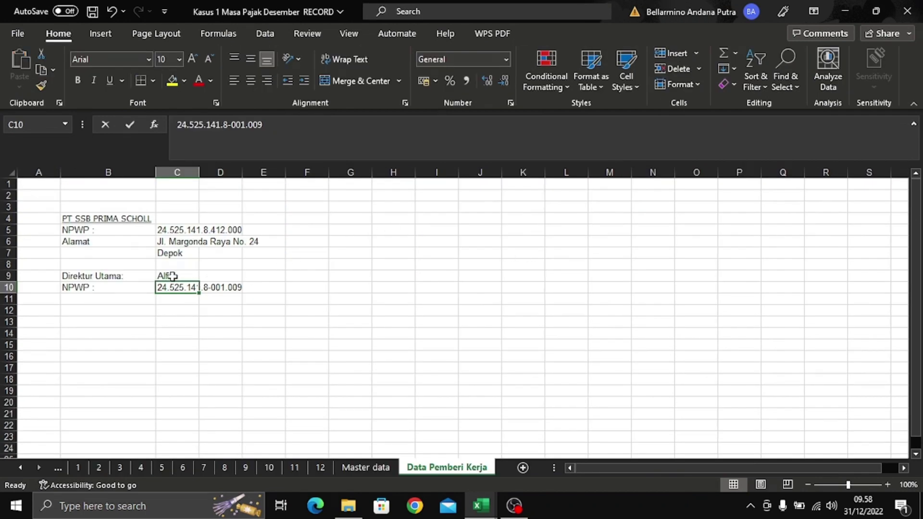
left_click(170, 274)
key("ctrl+c")
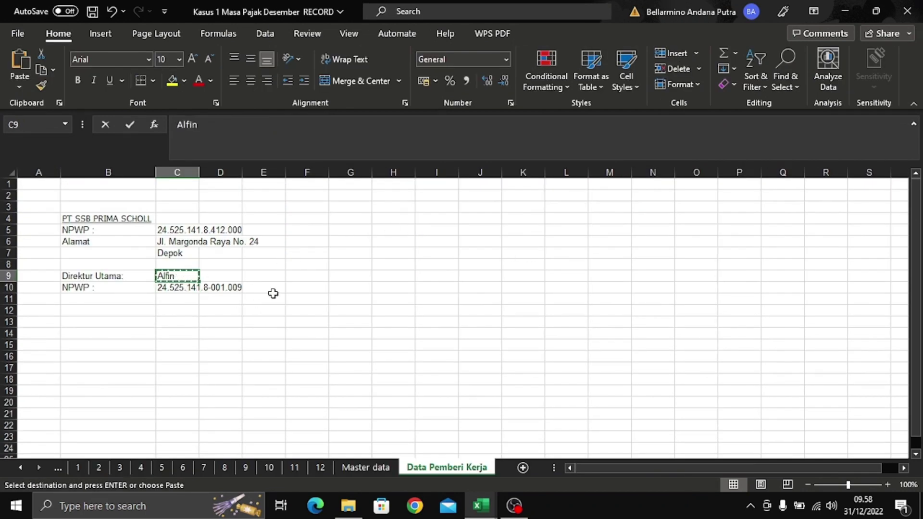
key("alt+Tab")
key("ctrl+v")
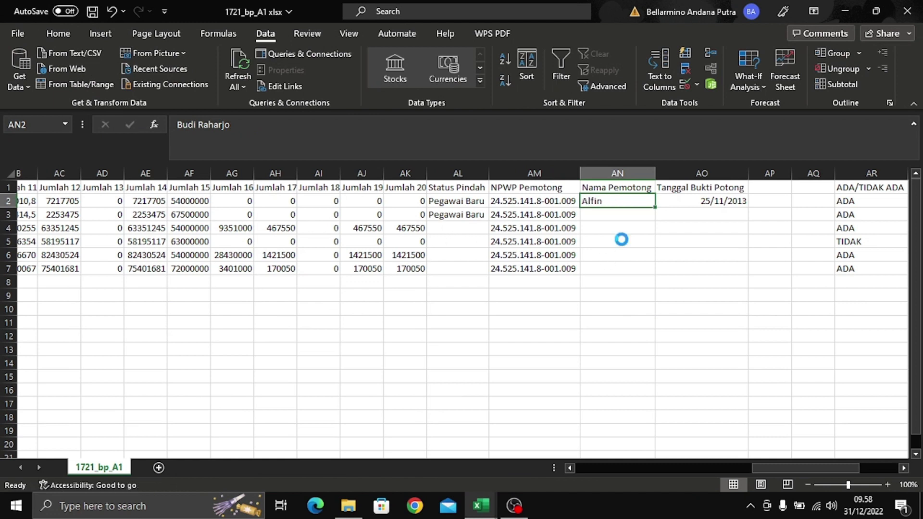
left_click_drag(655, 209, 659, 274)
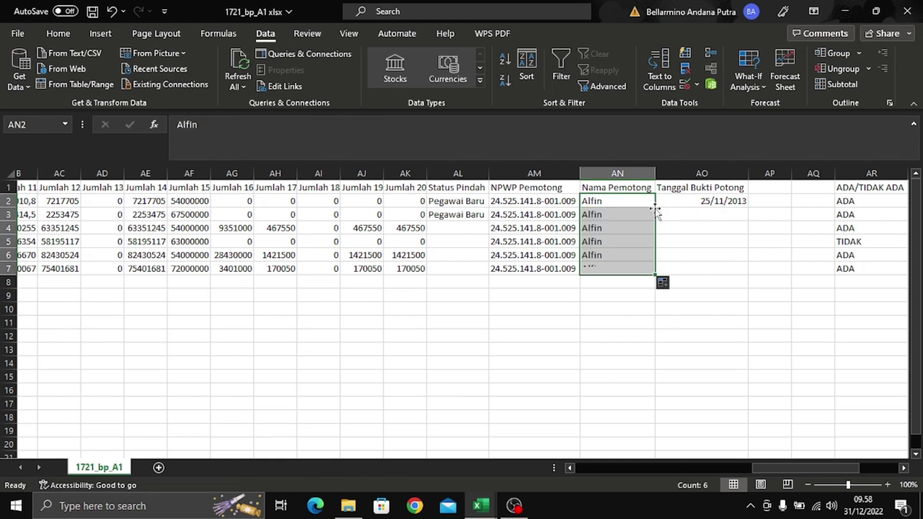
left_click(672, 229)
left_click(697, 199)
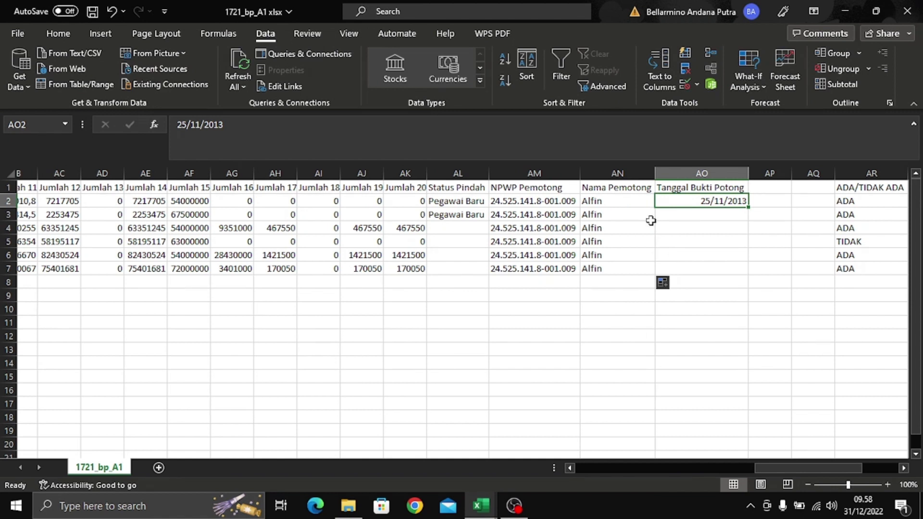
- Change the date in AO2 from 25/11/2013 to 31/12/2016
left_click(187, 125)
key("BackSpace")
key("BackSpace")
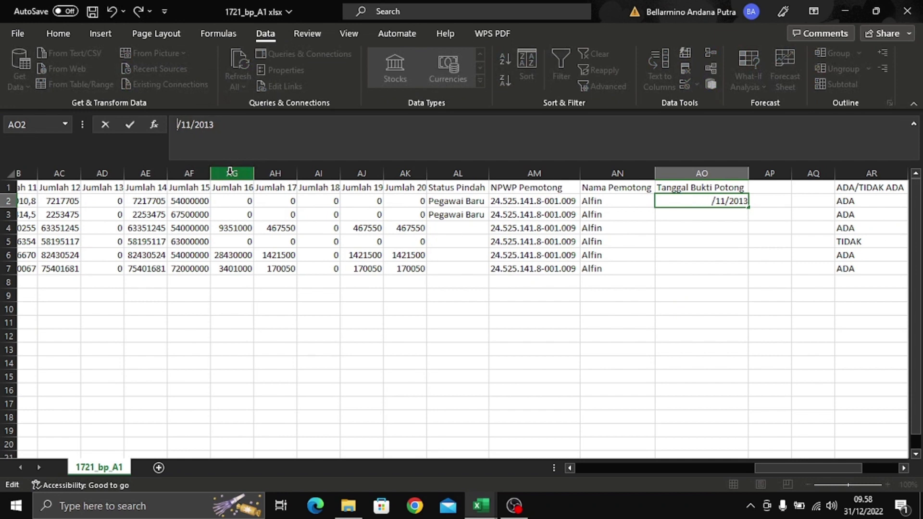
type("31")
key("BackSpace")
type("2")
key("BackSpace")
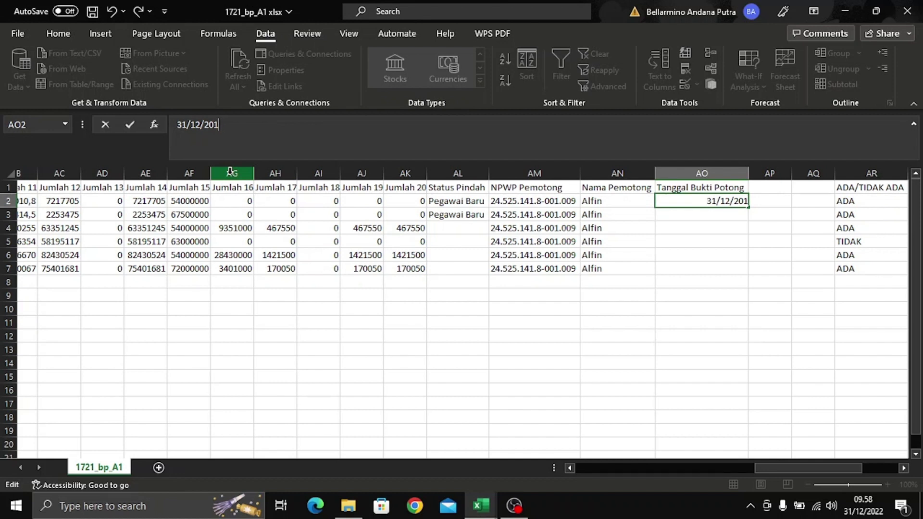
type("6")
key("Return")
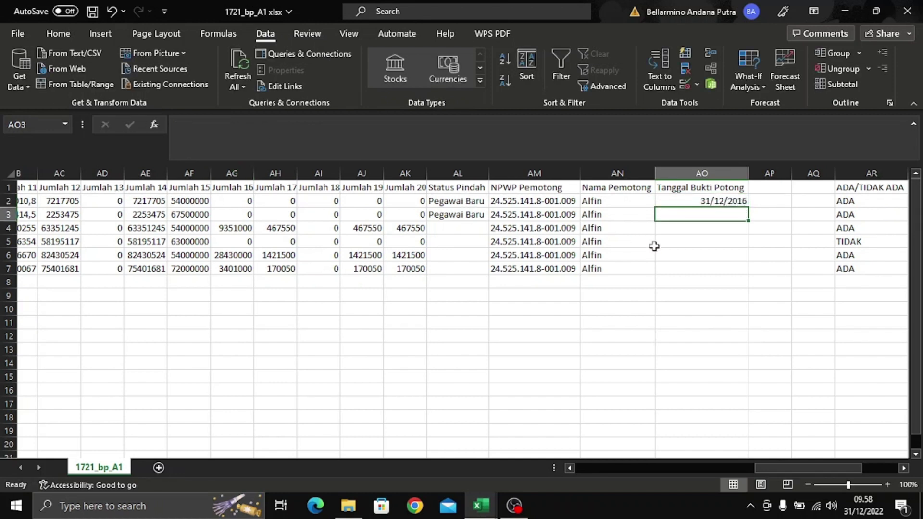
- Copy the 31/12/2016 date into AO3:AO7, undoing the accidental incrementing fill first
left_click(708, 197)
double_click(749, 207)
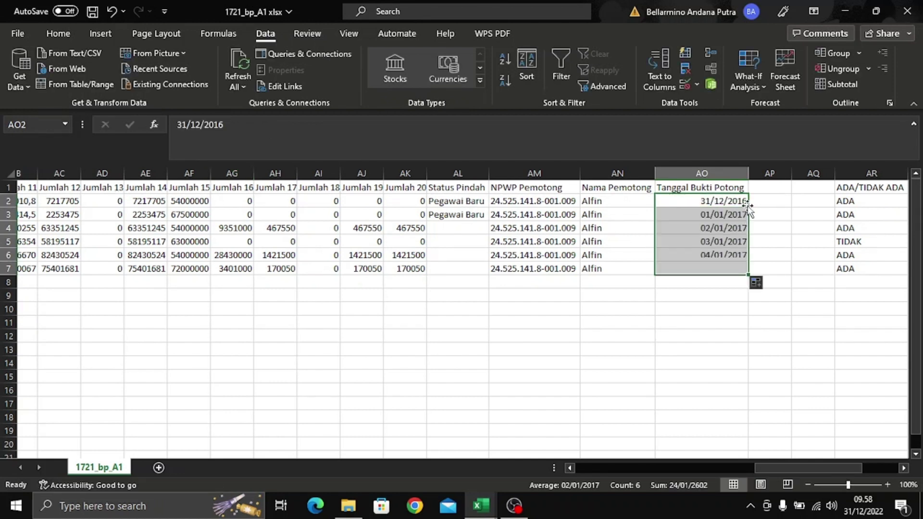
key("ctrl+z")
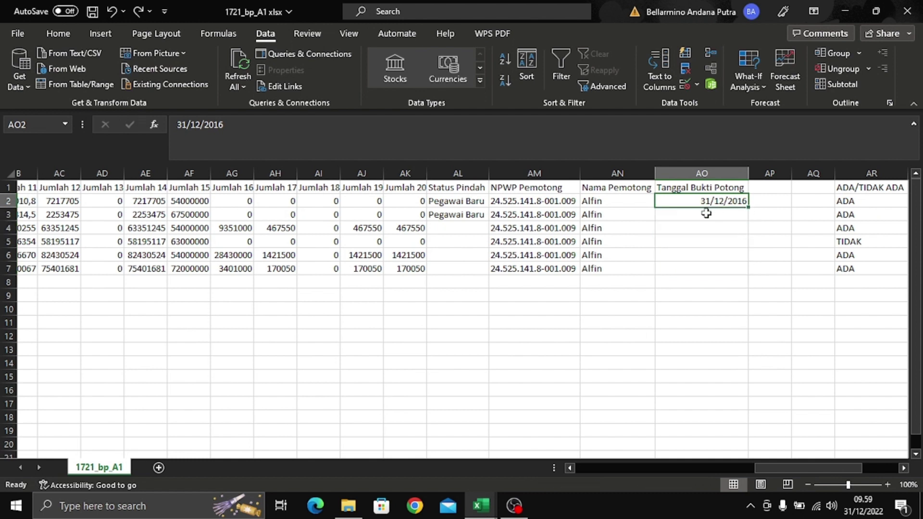
key("ctrl+c")
key("shift+Down")
key("shift+Down")
key("shift+Down")
key("shift+Down")
key("shift+Down")
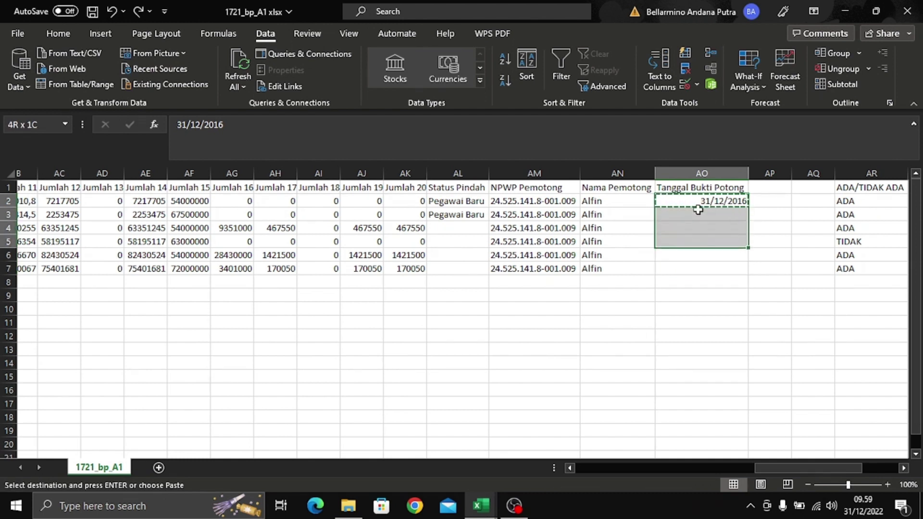
key("ctrl+v")
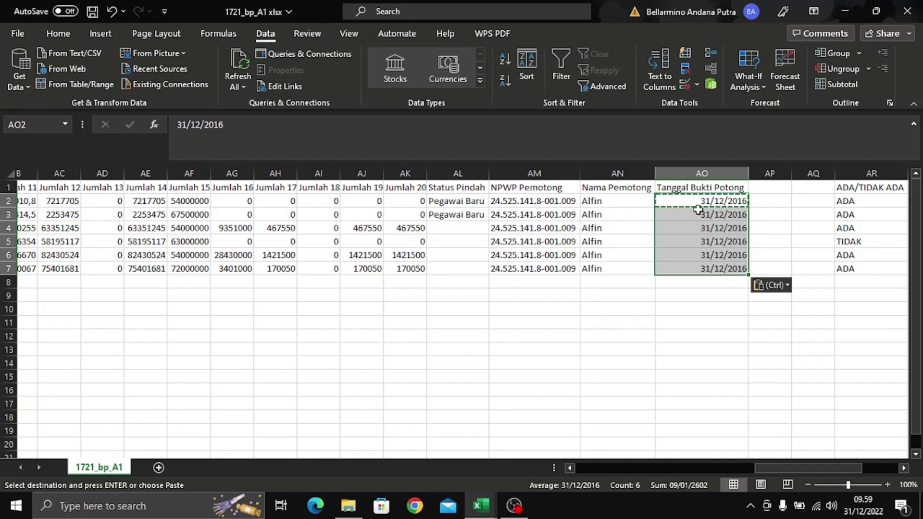
key("Escape")
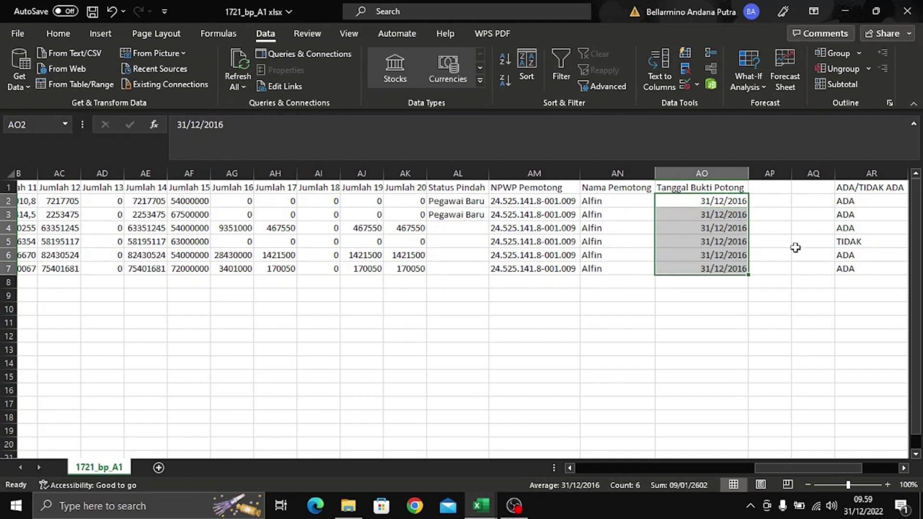
left_click(795, 247)
left_click(760, 335)
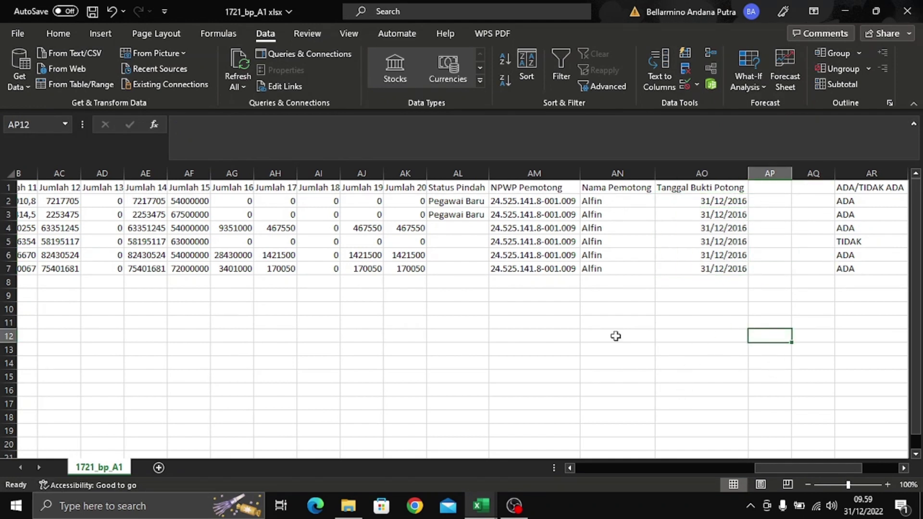
- Save the 1721_bp_A1 workbook and scroll across the sheet to review the filled columns
key("ctrl+s")
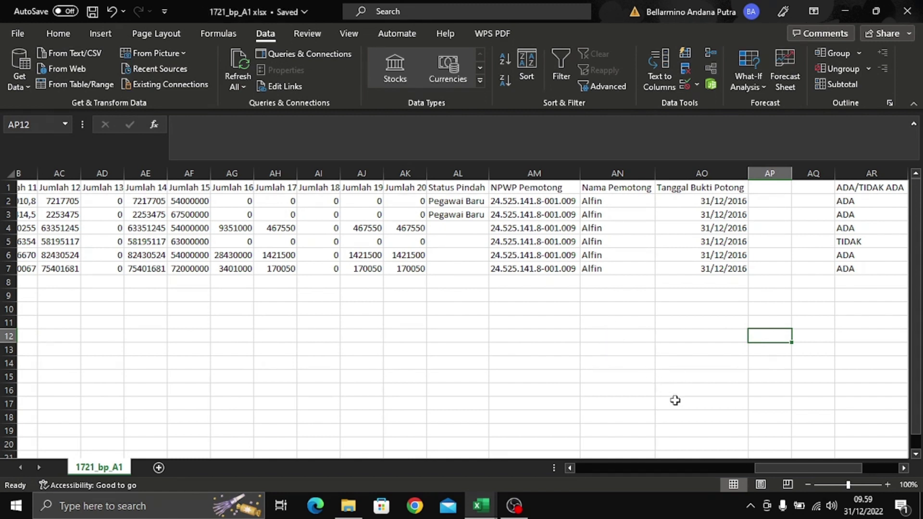
left_click_drag(823, 467, 872, 492)
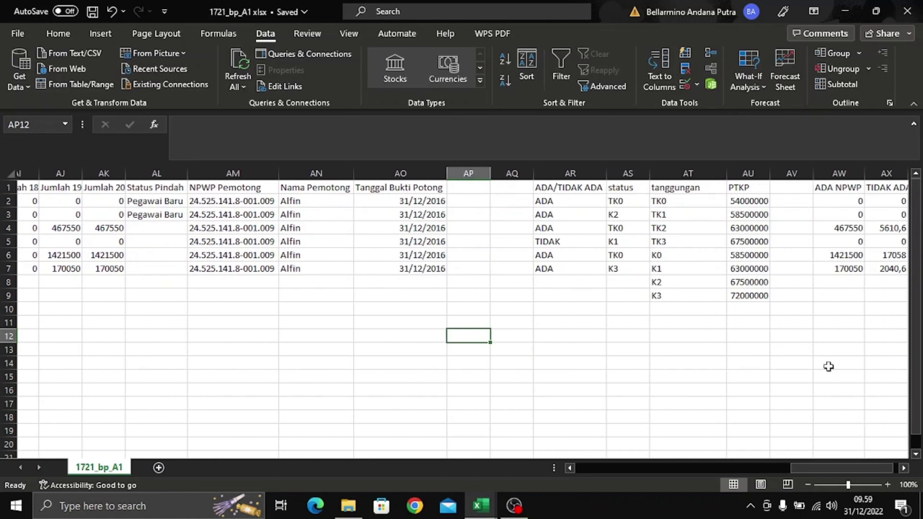
left_click_drag(828, 367, 675, 360)
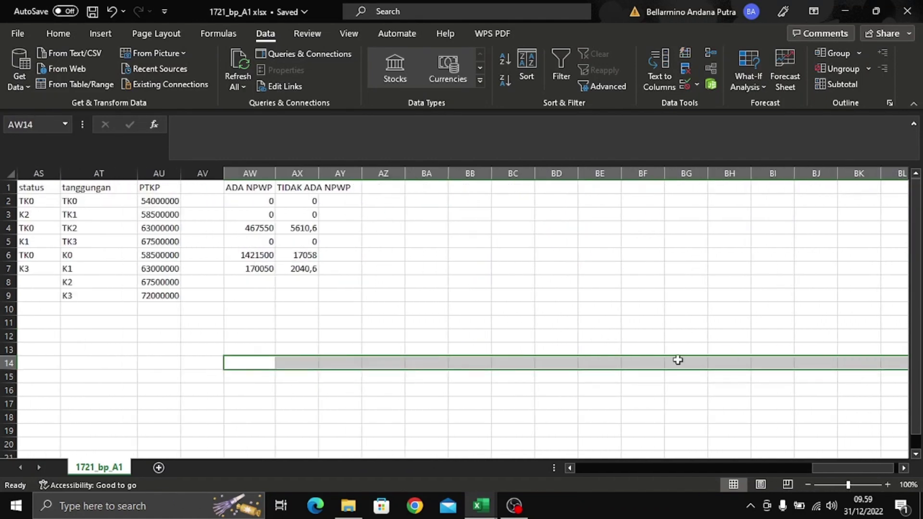
left_click_drag(830, 464, 739, 461)
left_click(693, 352)
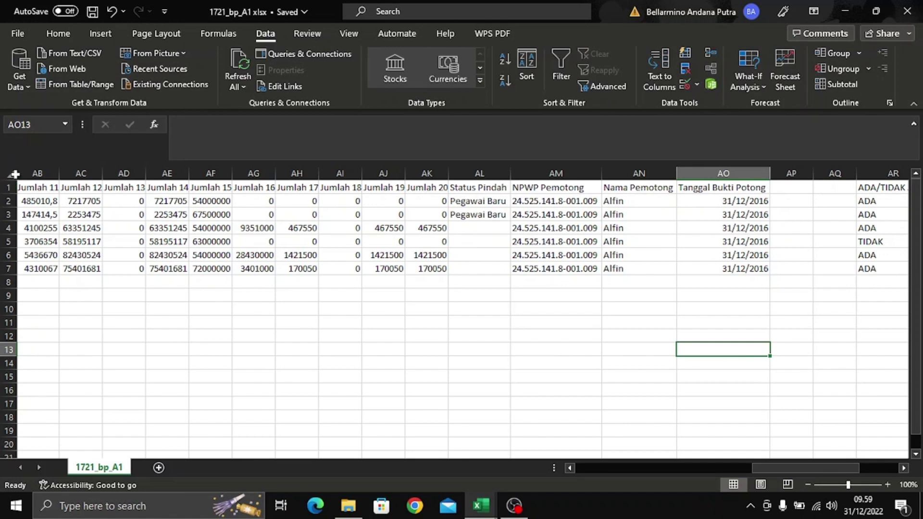
- Copy the entire worksheet and paste it back onto itself as values only
left_click(15, 174)
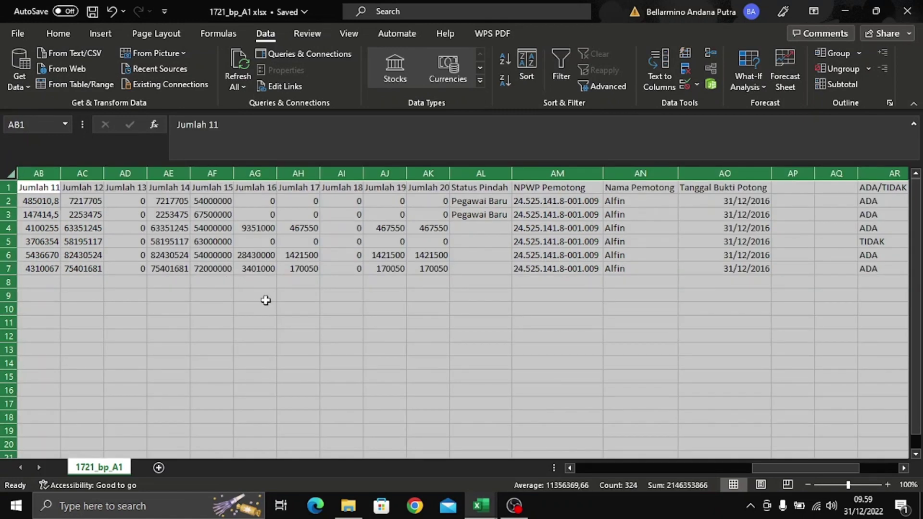
key("ctrl+c")
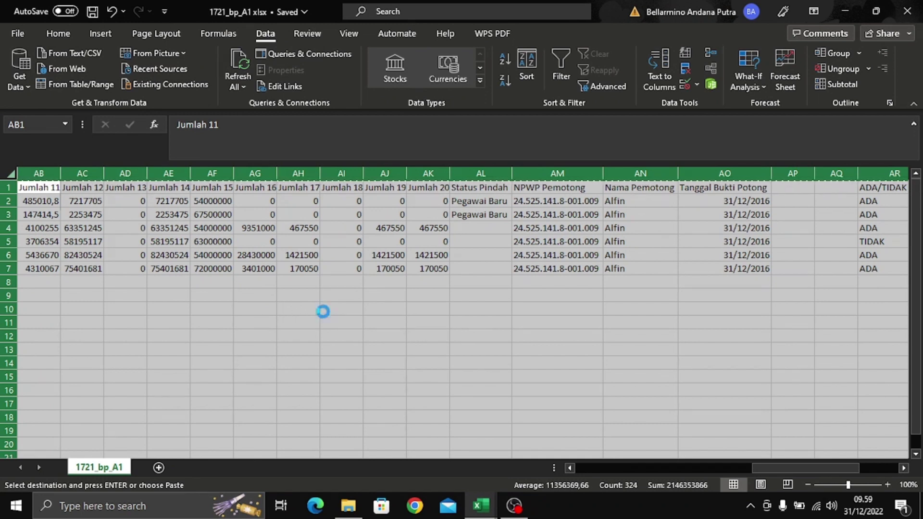
right_click(323, 312)
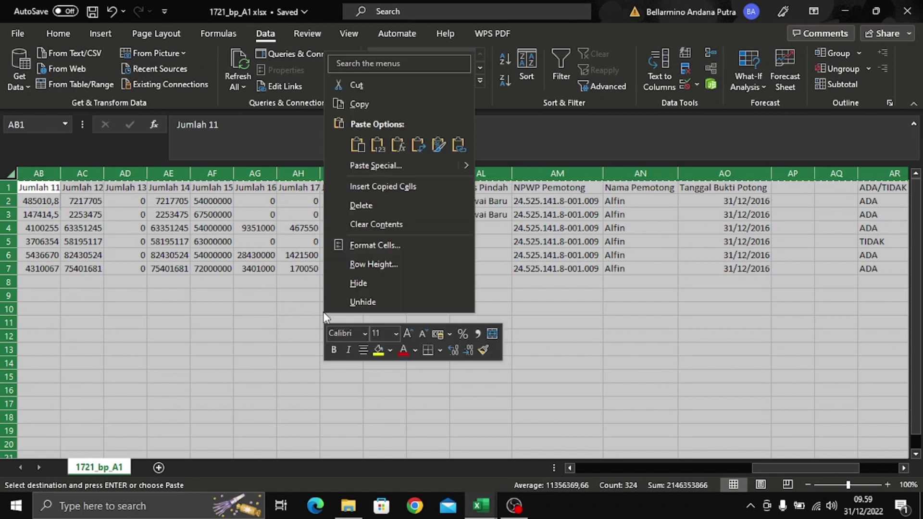
left_click(376, 143)
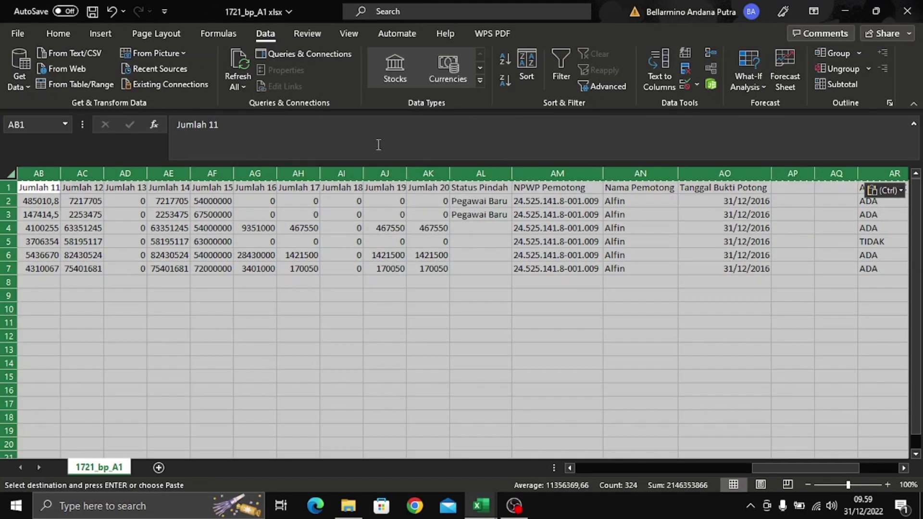
left_click(444, 215)
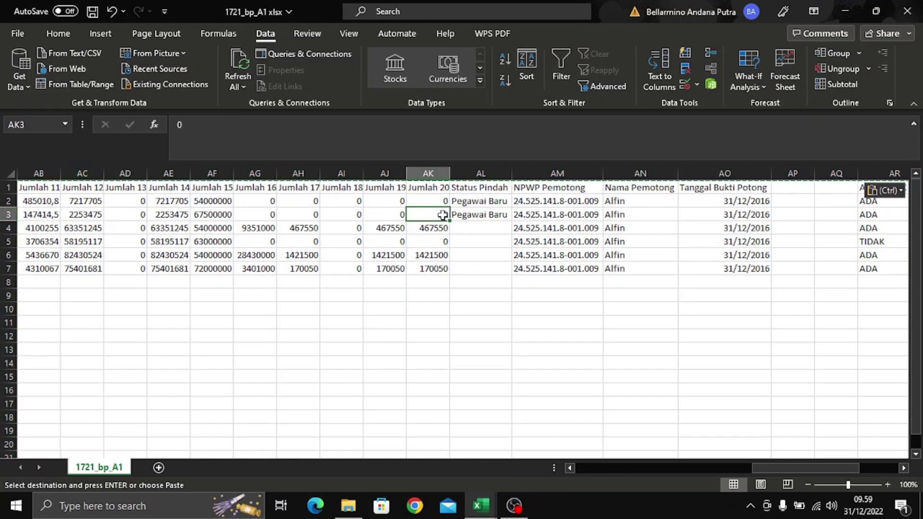
- Spot-check cells AL3, AK4, AH and AG2, AG4 to confirm they hold plain values
left_click(473, 212)
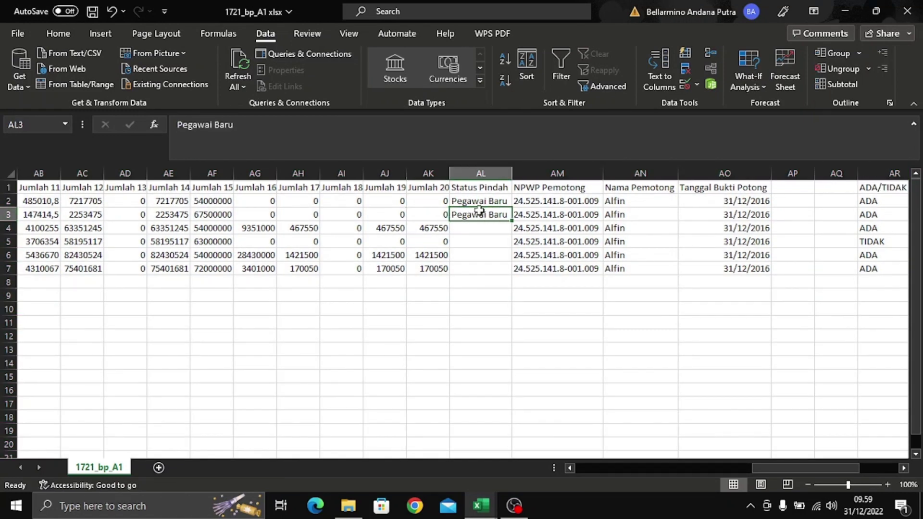
left_click(409, 224)
left_click_drag(310, 197, 317, 227)
left_click(268, 199)
left_click(261, 224)
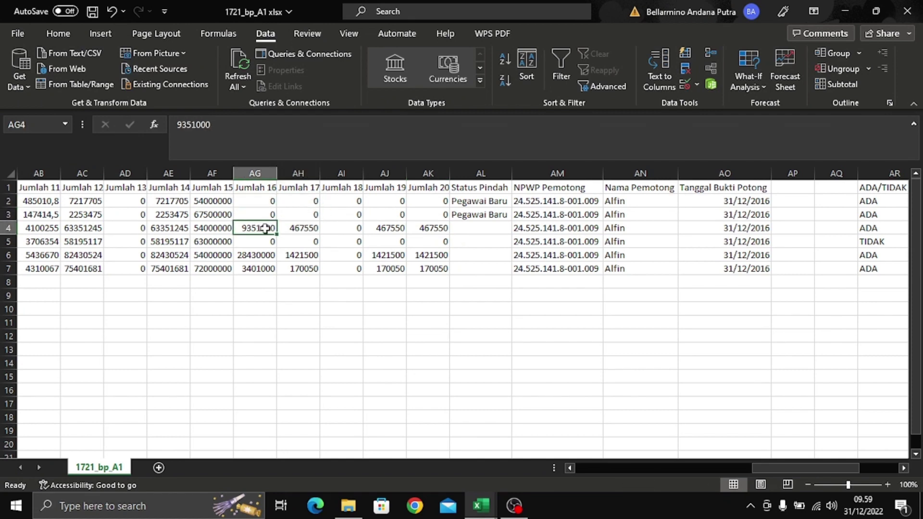
left_click_drag(788, 468, 852, 464)
left_click(603, 321)
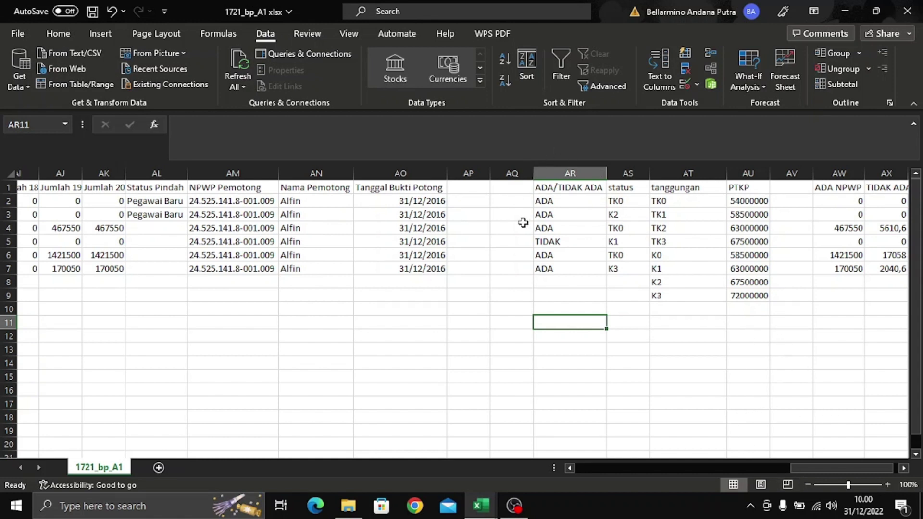
- Delete helper columns AR–AW (ADA/TIDAK ADA, status, tanggungan, PTKP, ADA NPWP)
left_click_drag(570, 171, 768, 168)
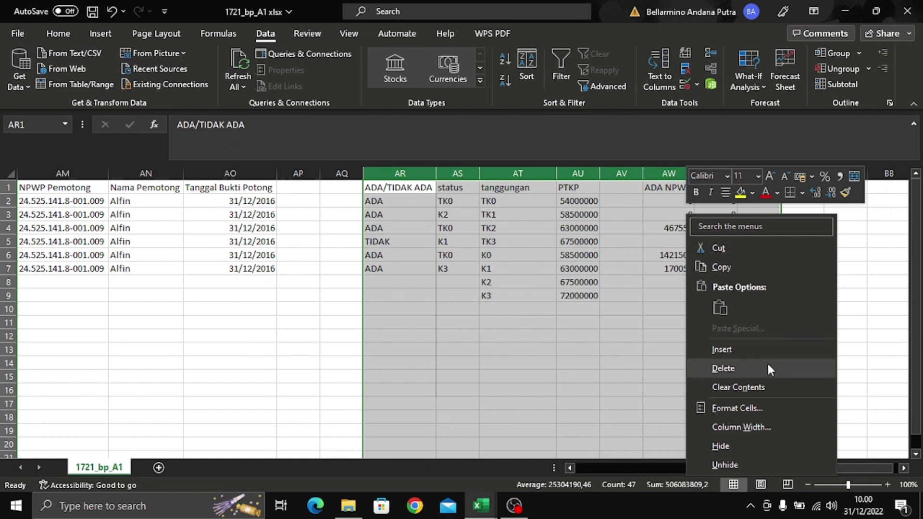
left_click(766, 366)
left_click(601, 295)
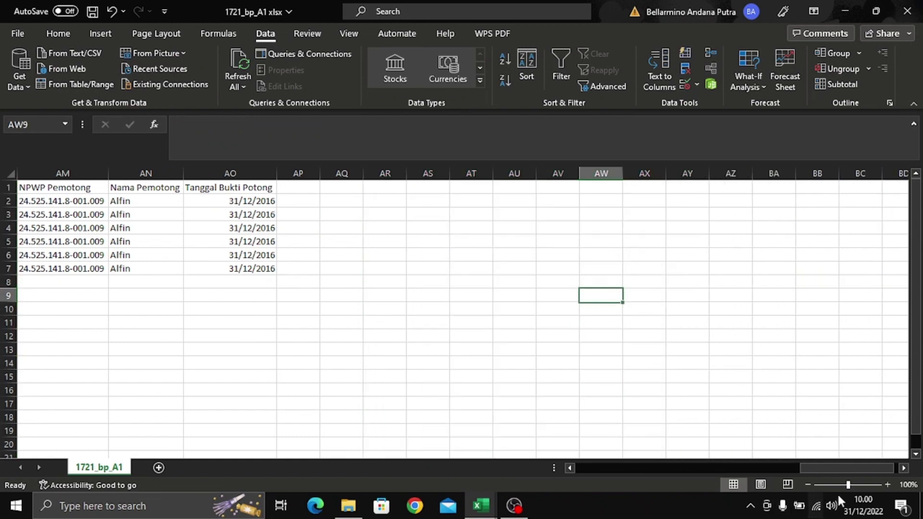
- Scroll back to column A and save the 1721_bp_A1 workbook
left_click_drag(857, 467, 628, 423)
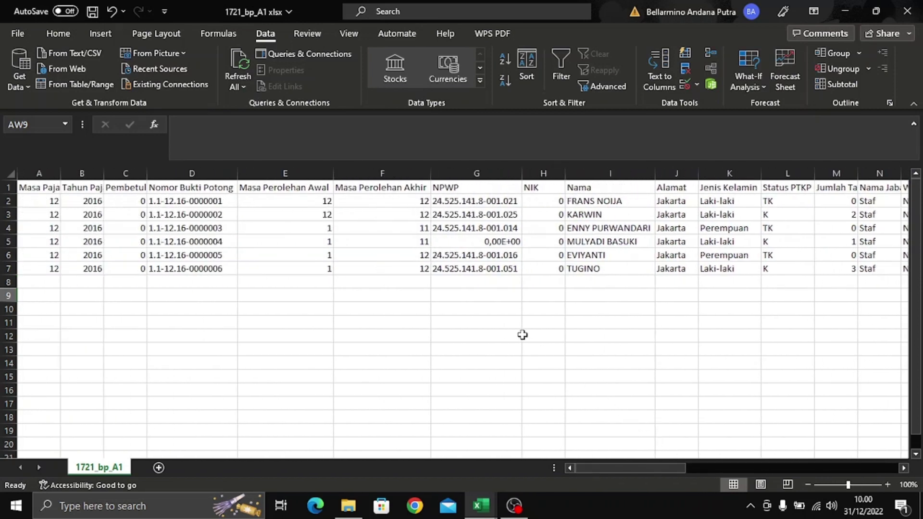
key("ctrl+s")
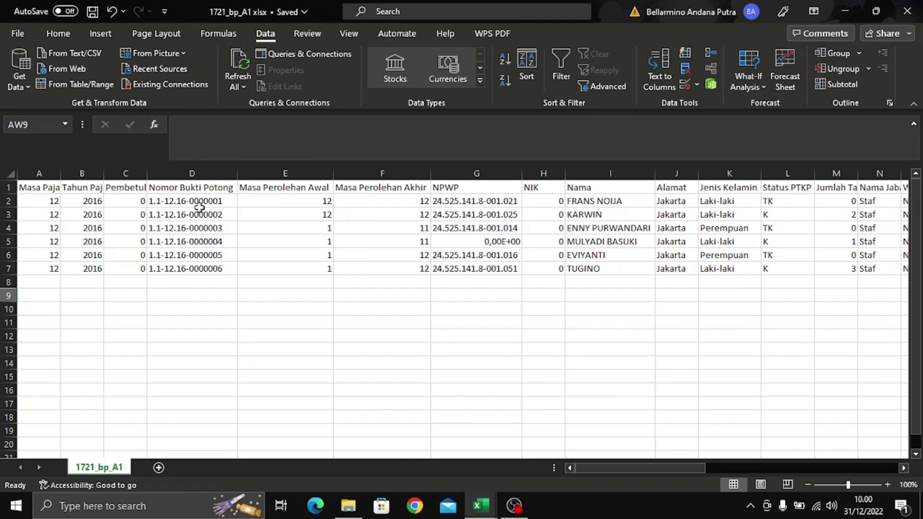
left_click(470, 174)
- Look at the NPWP column's number format settings, closing them without changes
right_click(473, 174)
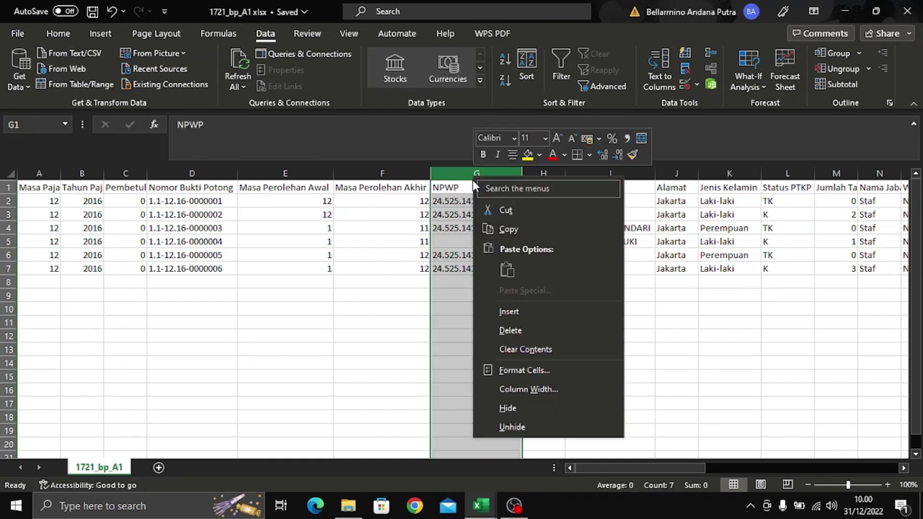
left_click(448, 169)
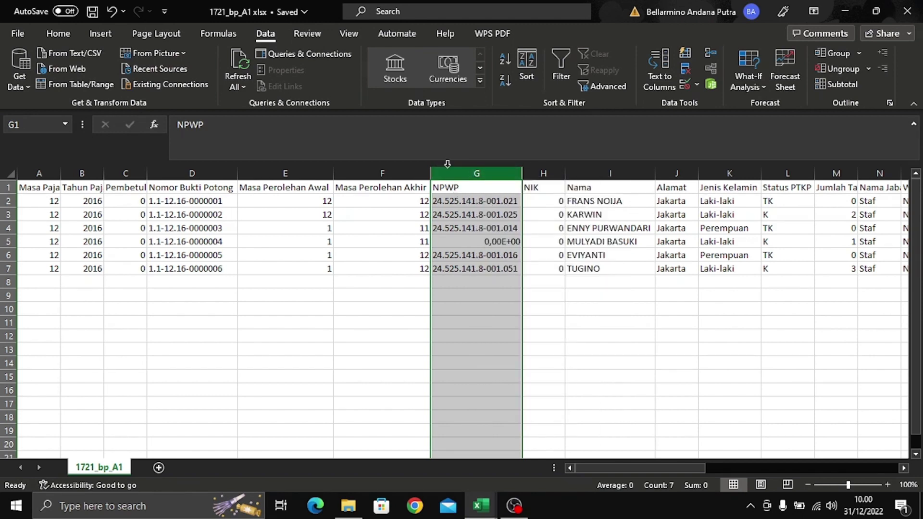
left_click(60, 33)
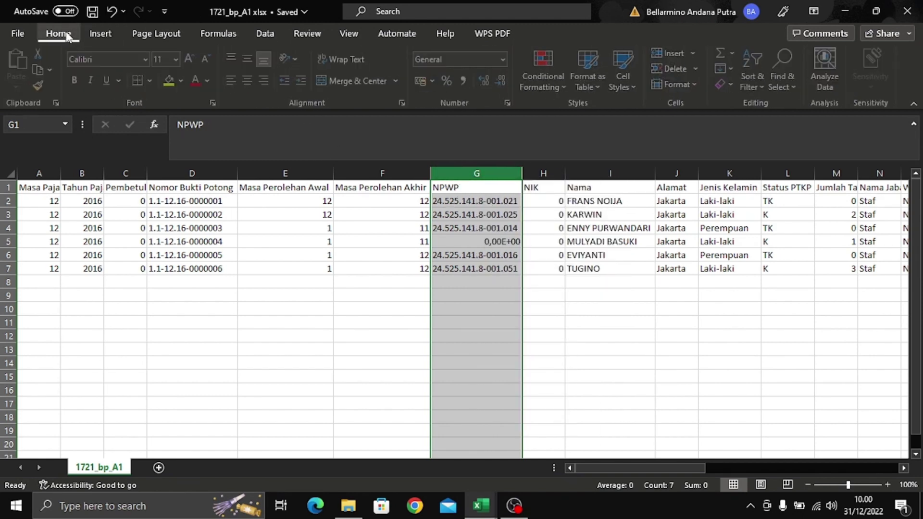
left_click(504, 58)
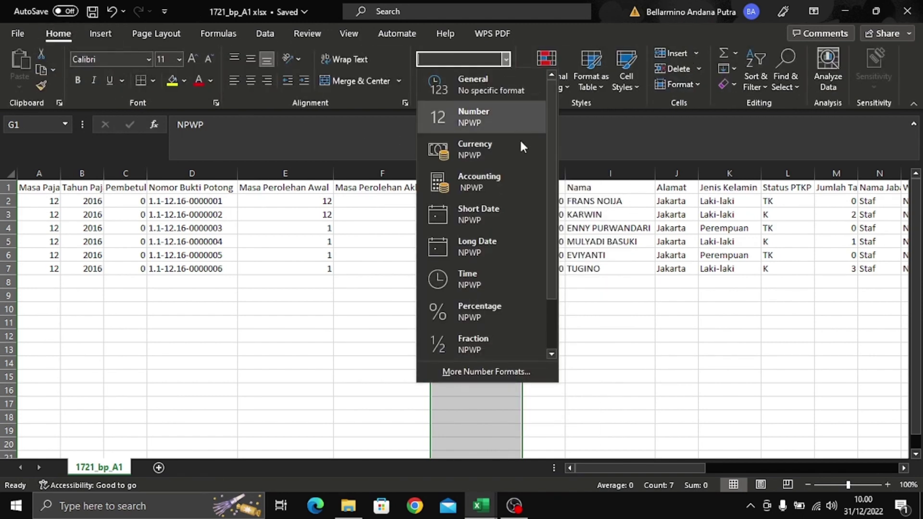
left_click(485, 371)
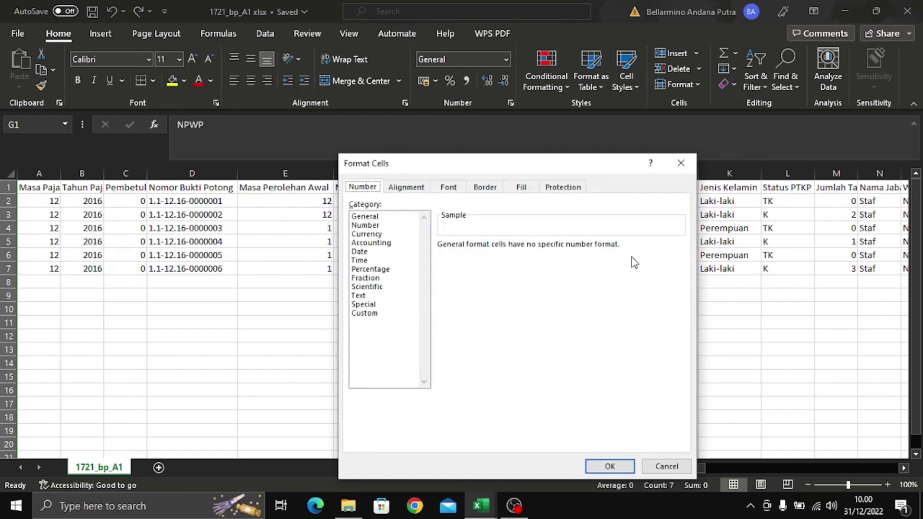
left_click(679, 162)
left_click(505, 214)
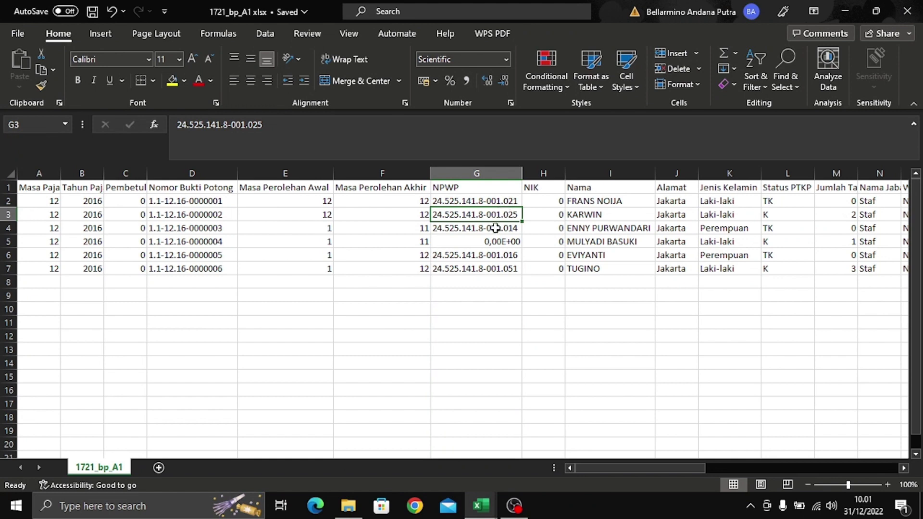
- Replace every period on the sheet with nothing (56 replacements)
key("ctrl+f")
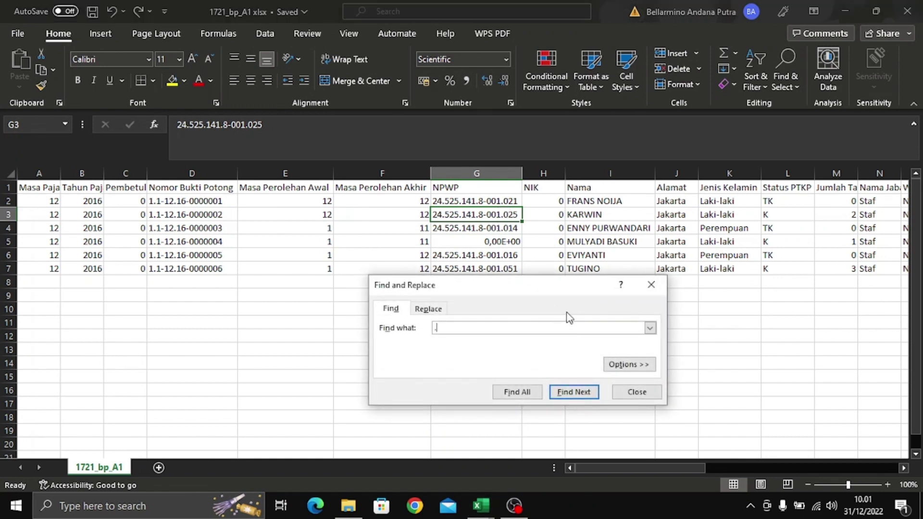
type(".")
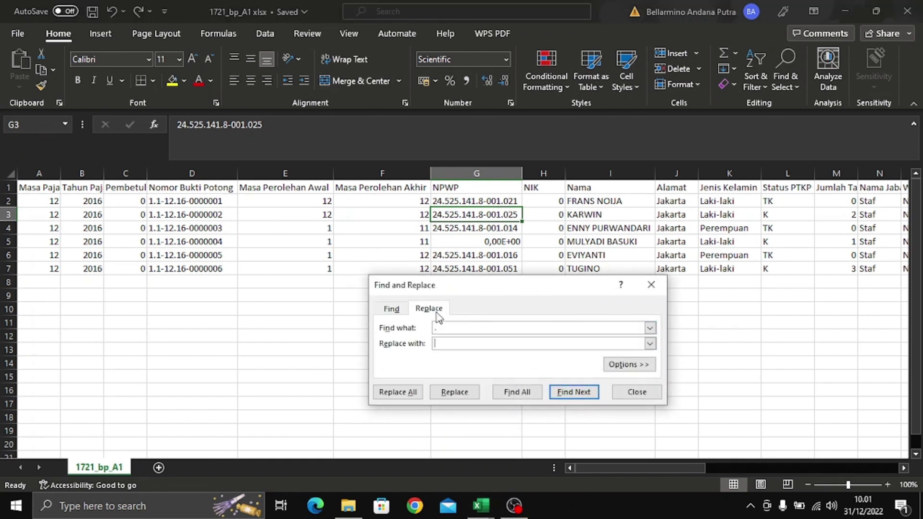
left_click(428, 308)
left_click(401, 395)
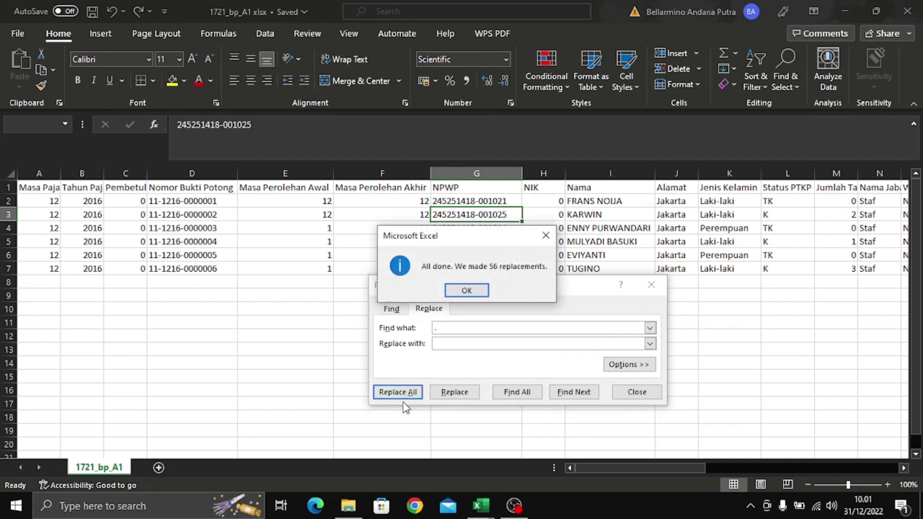
left_click(473, 291)
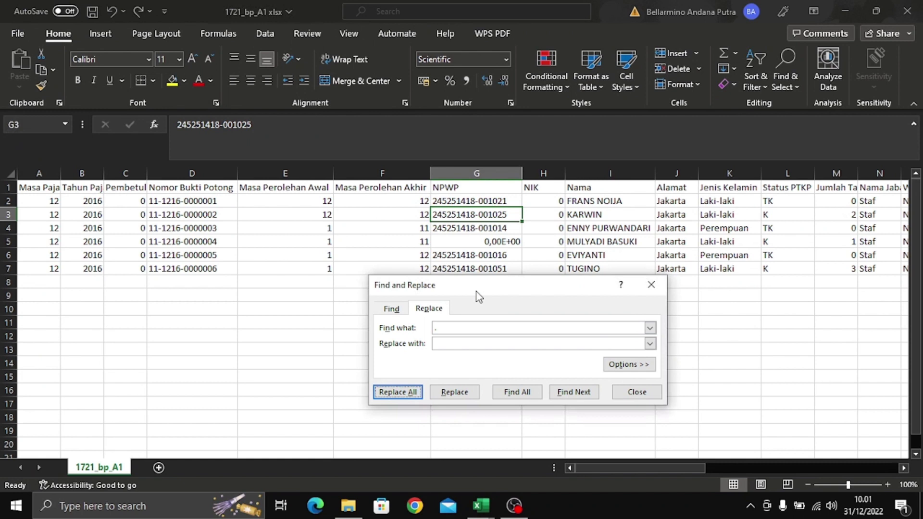
- Replace every hyphen on the sheet with nothing as well
left_click(502, 329)
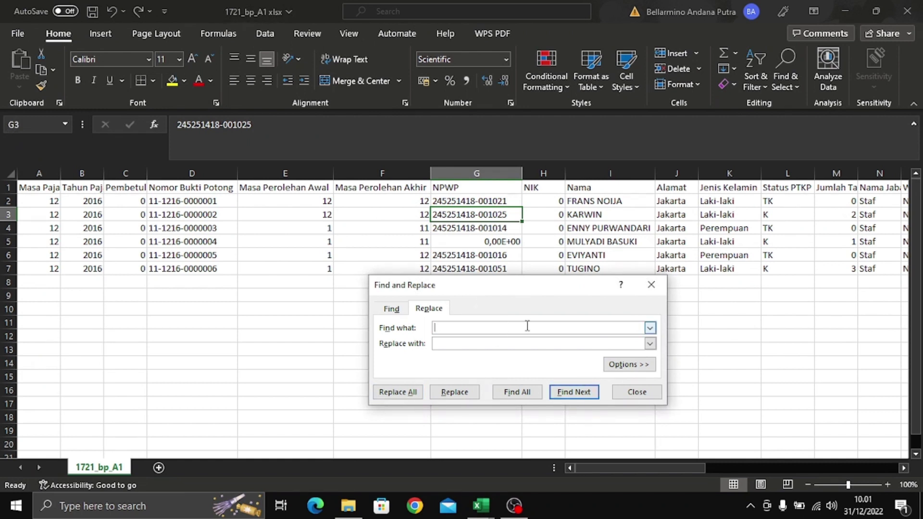
left_click(413, 393)
left_click(468, 291)
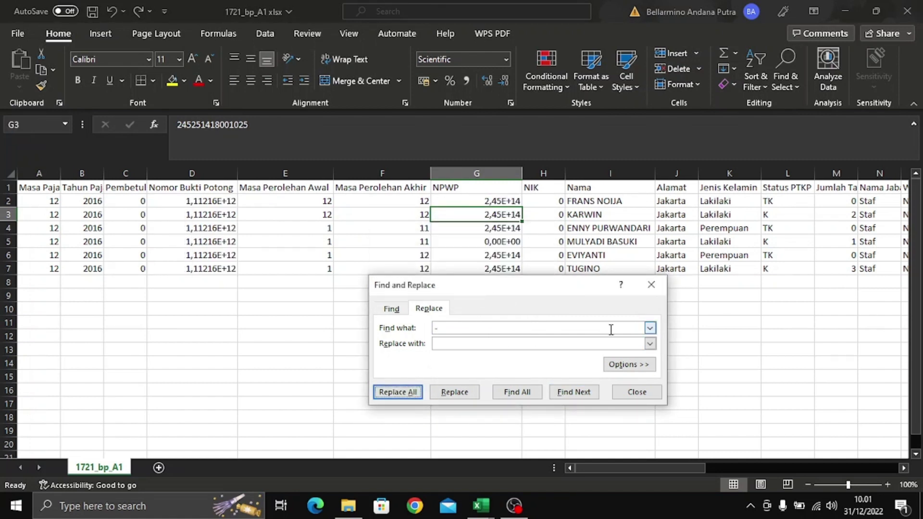
left_click(661, 300)
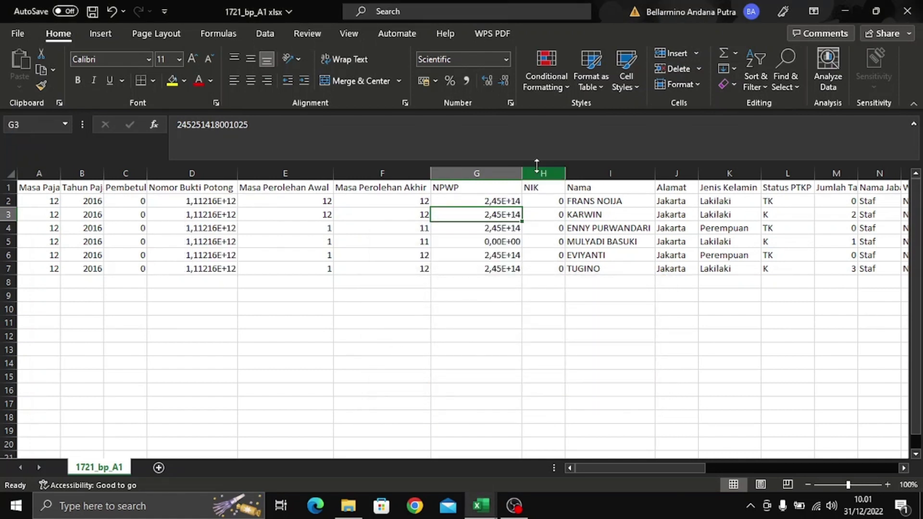
left_click(464, 170)
right_click(486, 170)
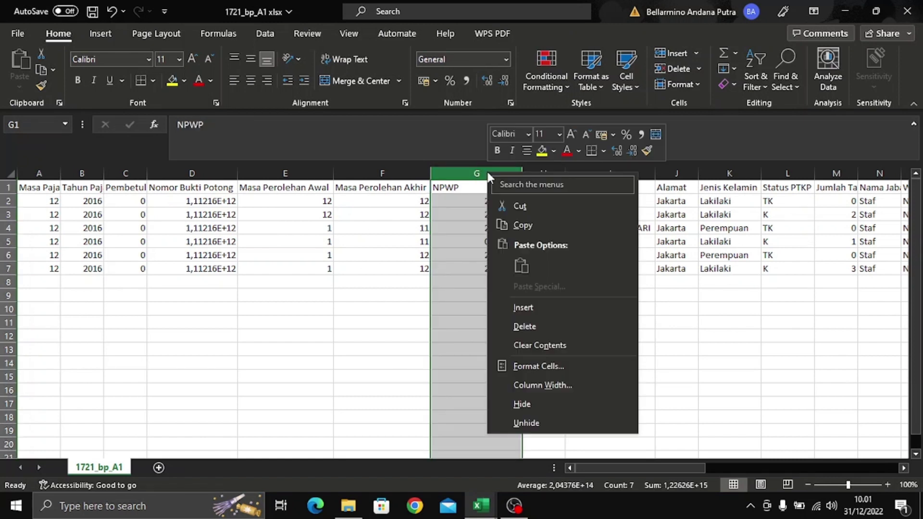
key("Escape")
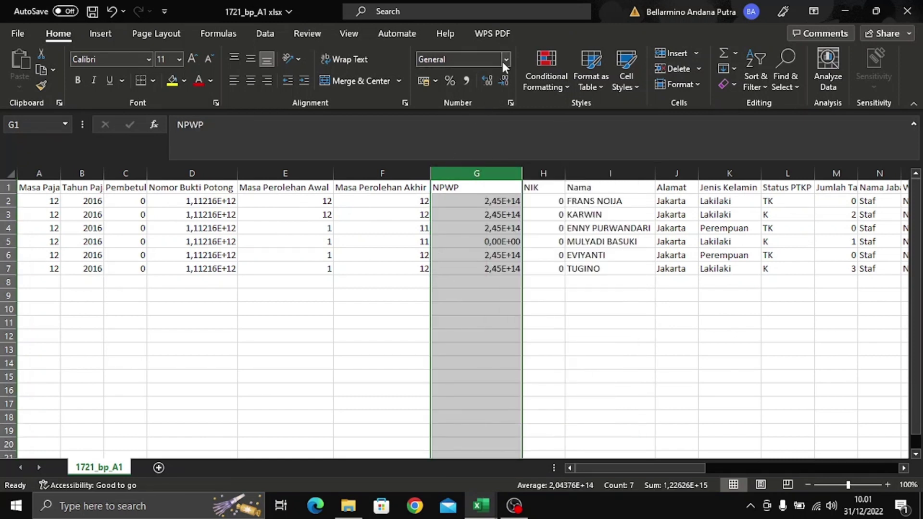
left_click(505, 59)
left_click(514, 372)
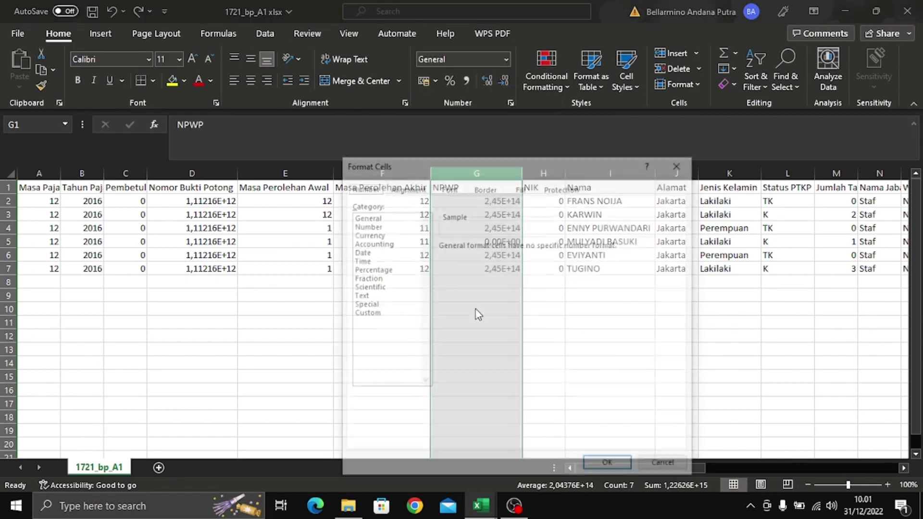
left_click(367, 313)
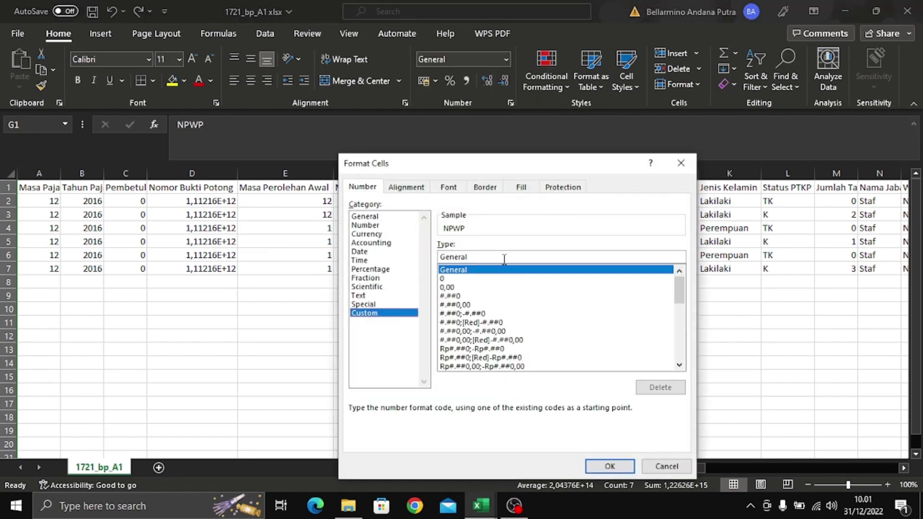
double_click(504, 259)
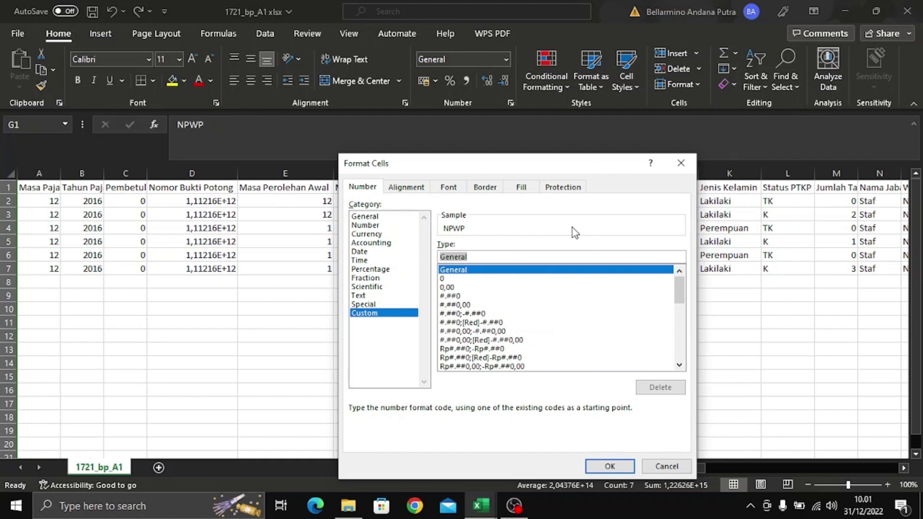
type("000")
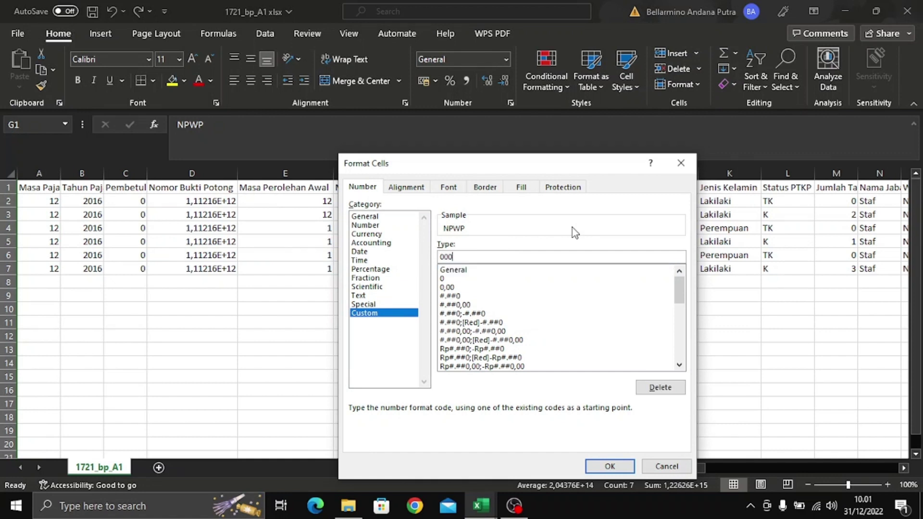
type("000000000000")
key("Left")
key("Left")
key("Left")
key("Left")
key("Left")
key("Left")
key("Left")
key("Left")
key("Left")
key("Left")
left_click(601, 466)
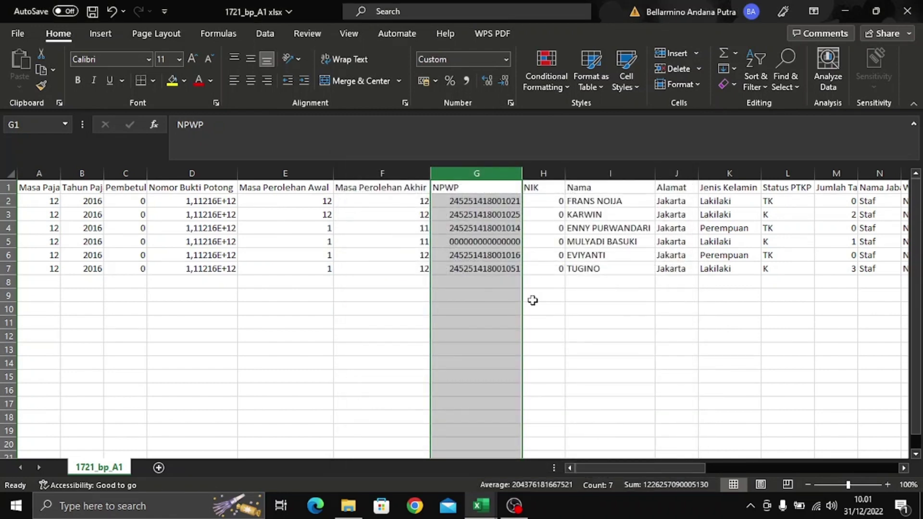
left_click(495, 228)
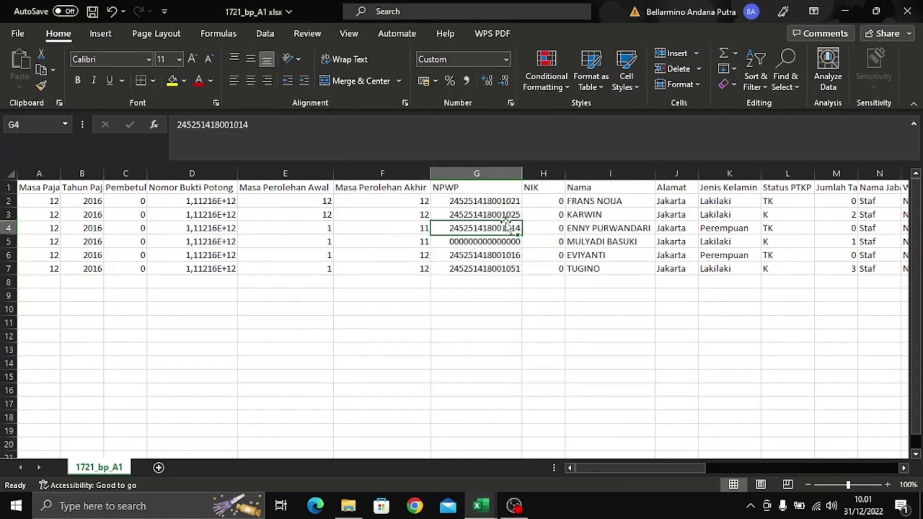
left_click(557, 201)
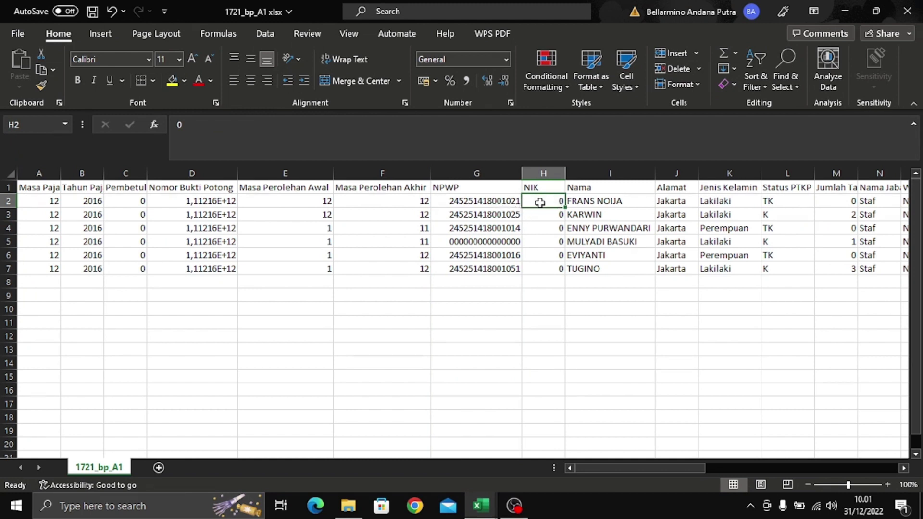
left_click(551, 173)
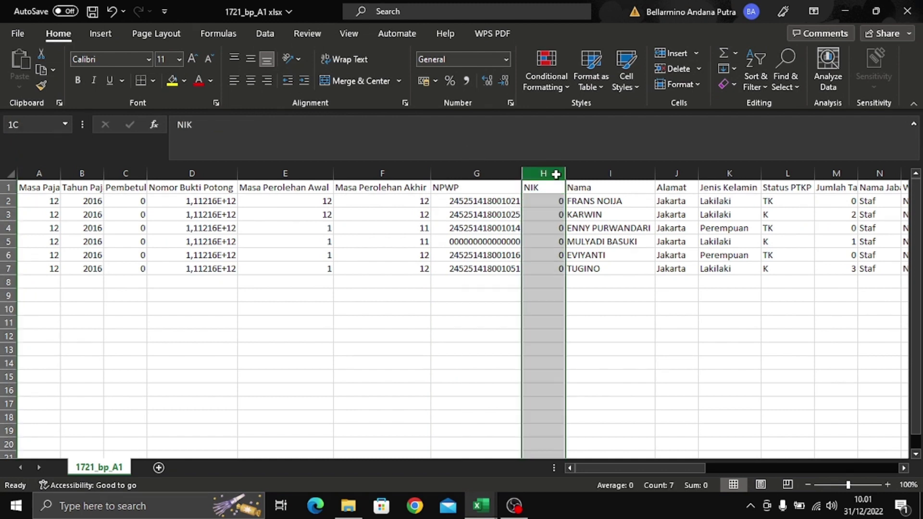
left_click(507, 59)
left_click(526, 370)
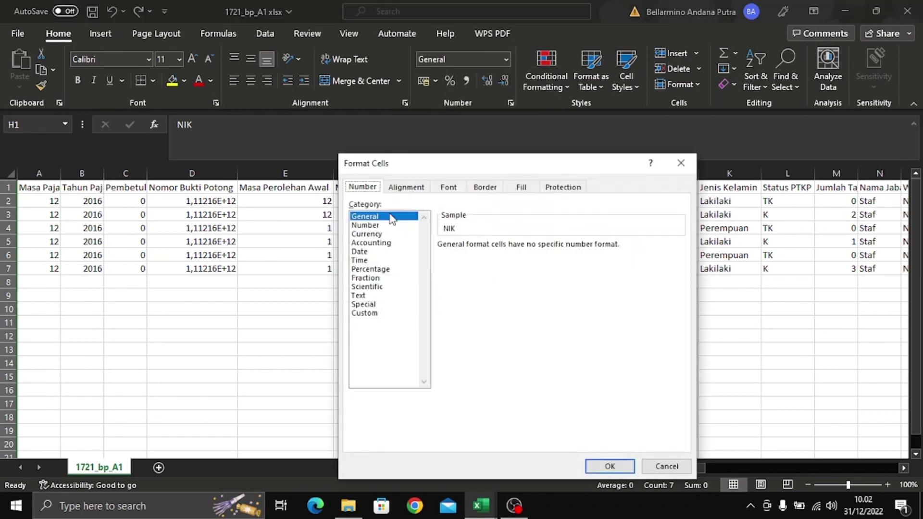
left_click(368, 315)
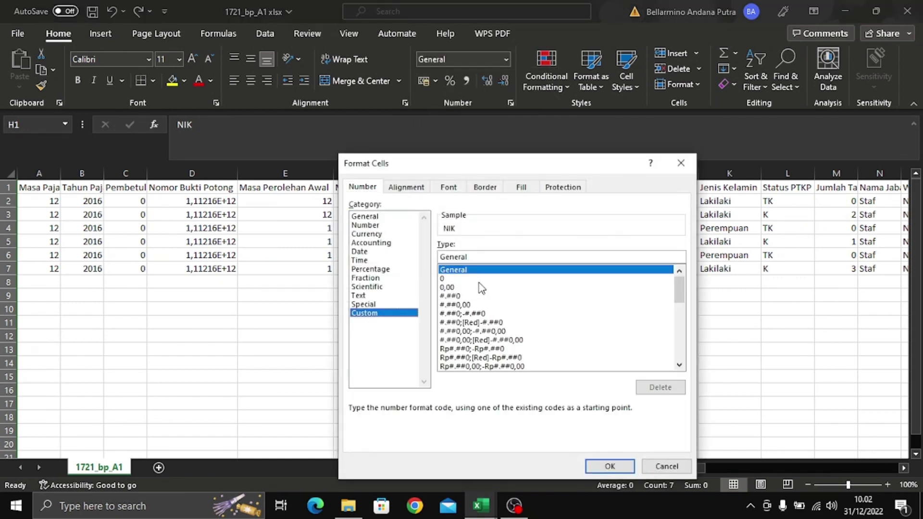
left_click(513, 279)
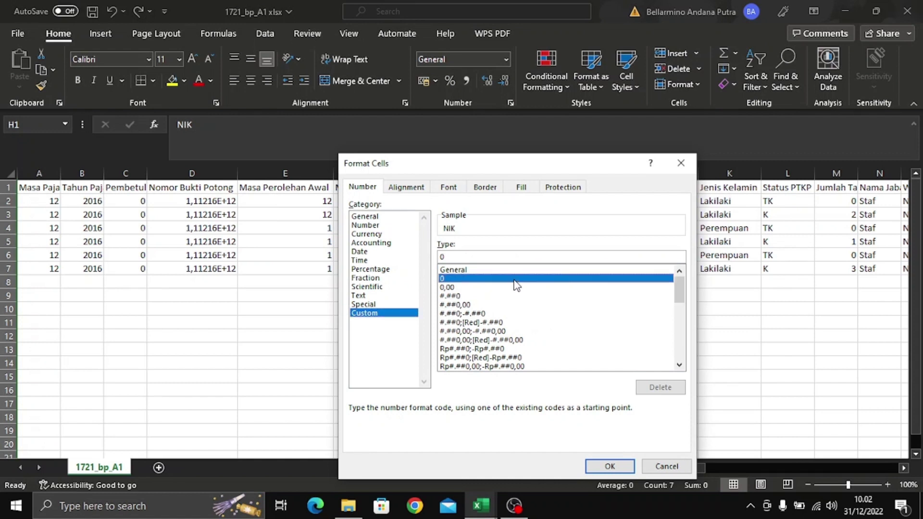
left_click(533, 257)
key("BackSpace")
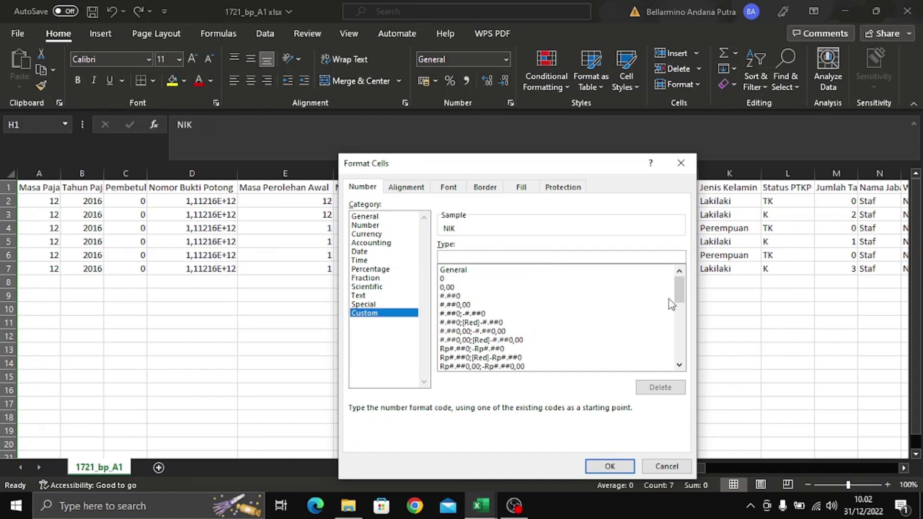
type("000000000000000")
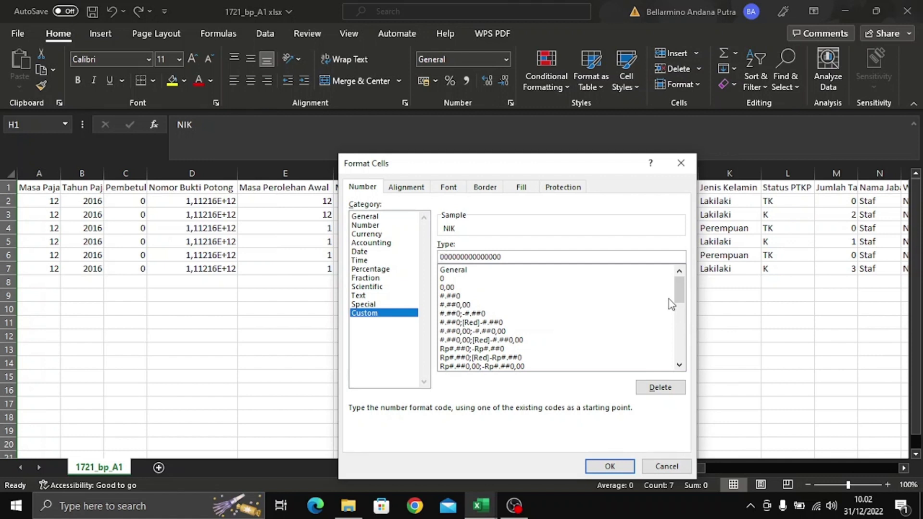
double_click(441, 255)
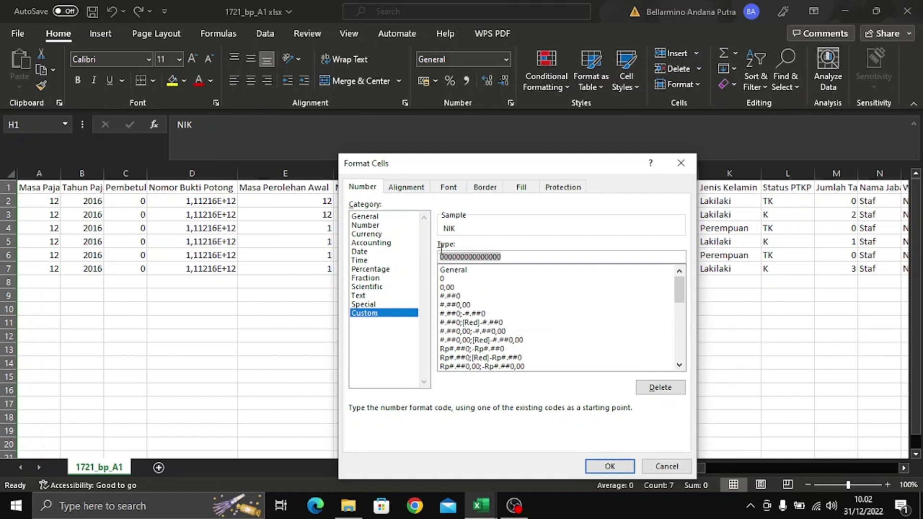
left_click(529, 258)
type("0")
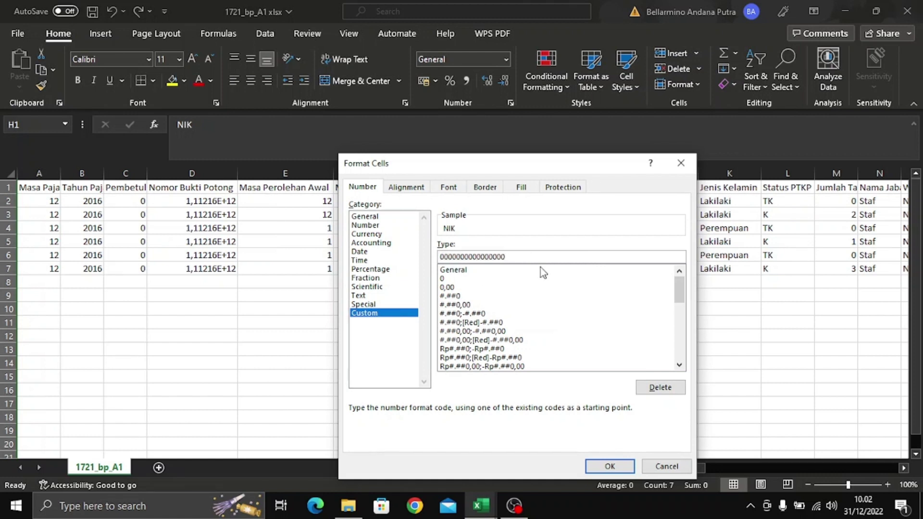
left_click(610, 467)
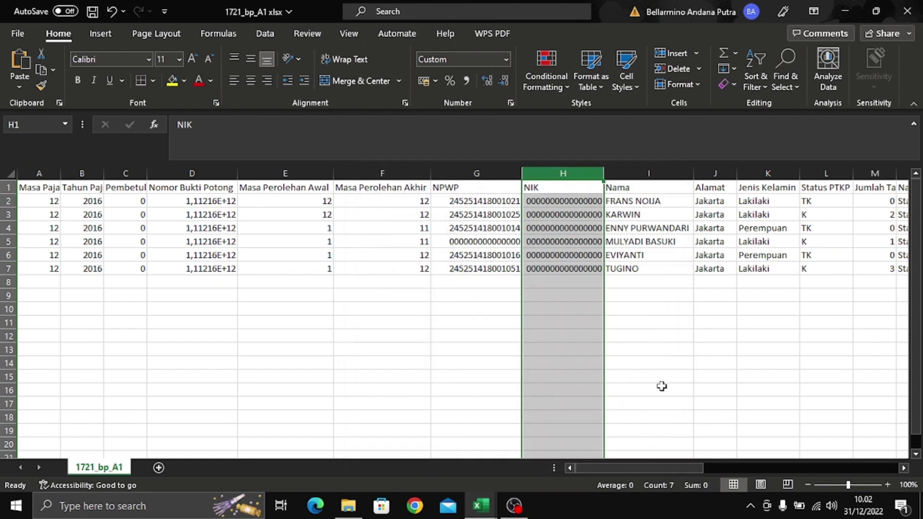
left_click(599, 208)
left_click(648, 336)
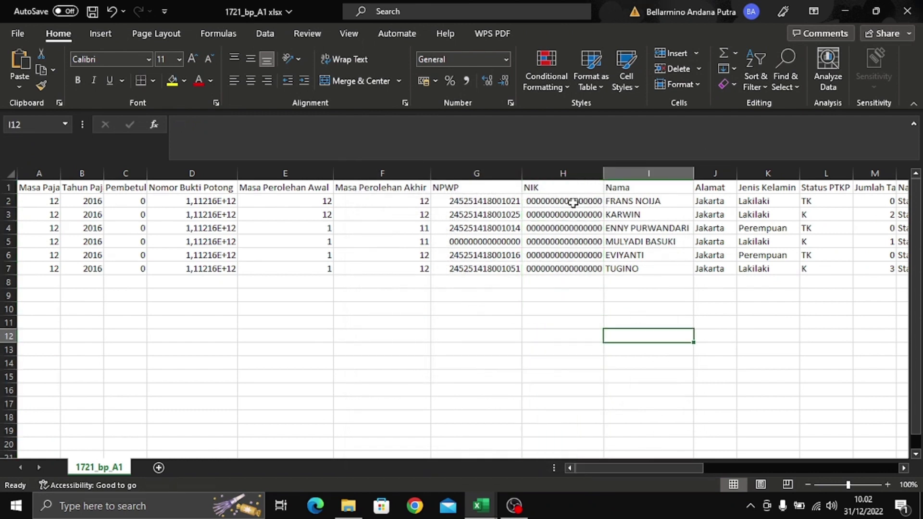
- Apply a 15-digit zero-padded custom format to column AM (NPWP Pemotong)
left_click(573, 203)
left_click(660, 294)
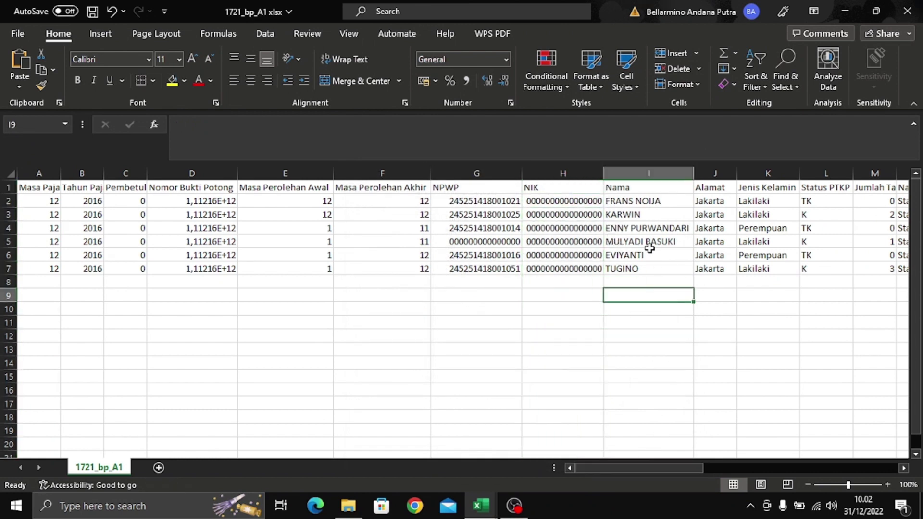
left_click_drag(665, 468, 882, 480)
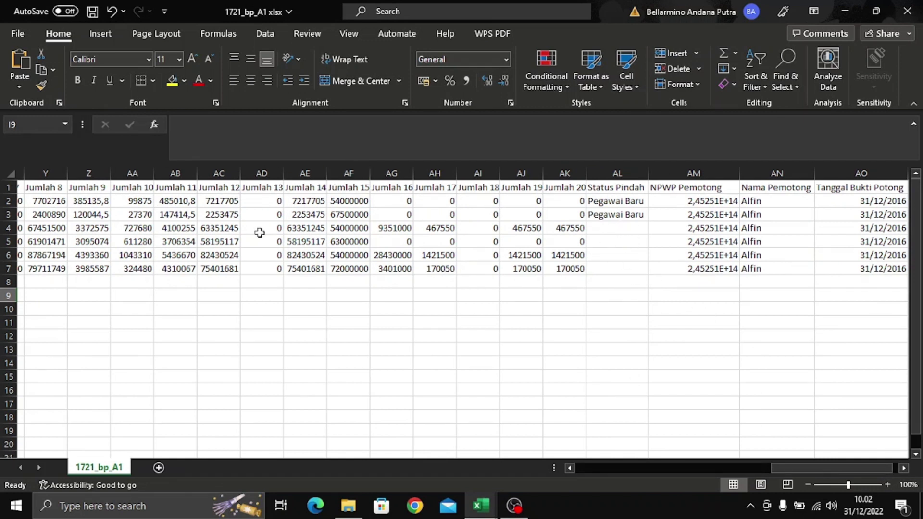
left_click(719, 171)
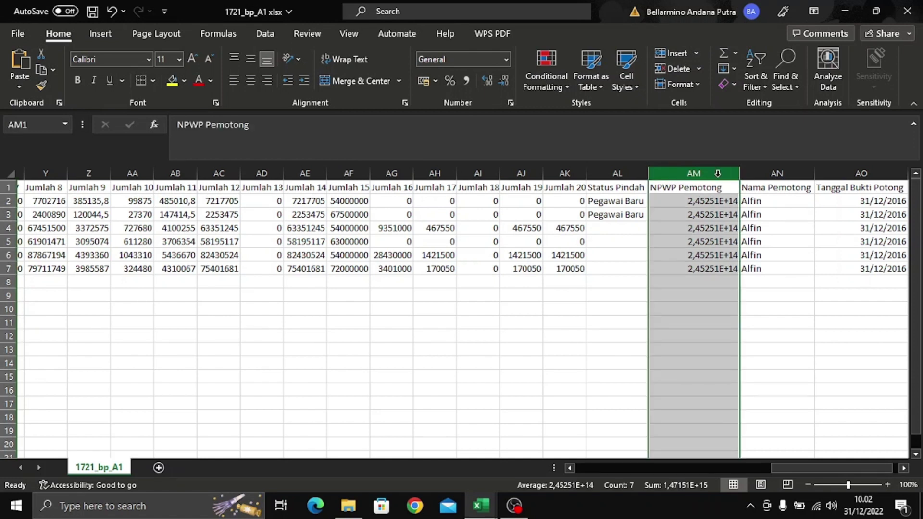
right_click(717, 174)
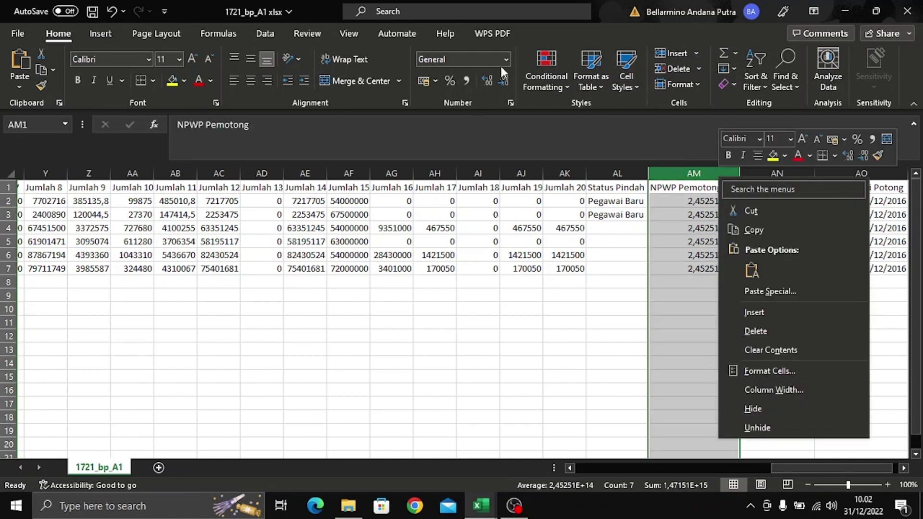
left_click(506, 60)
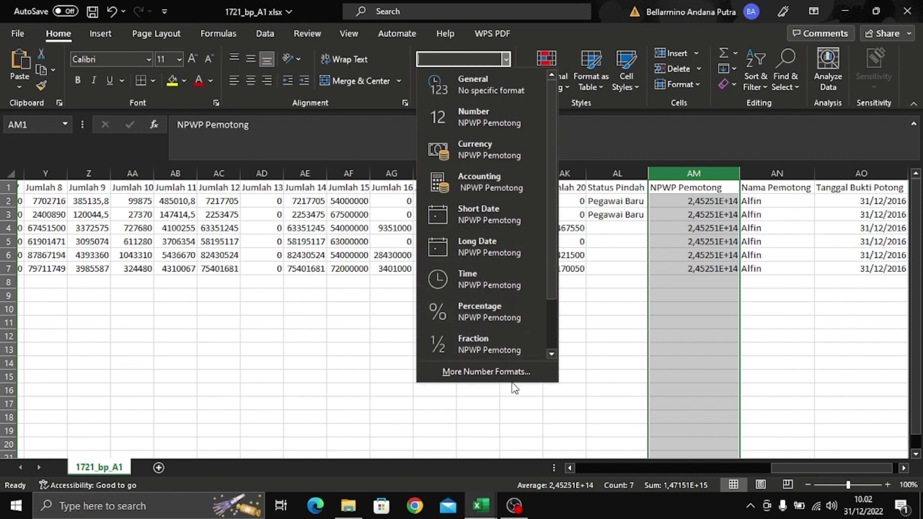
left_click(500, 372)
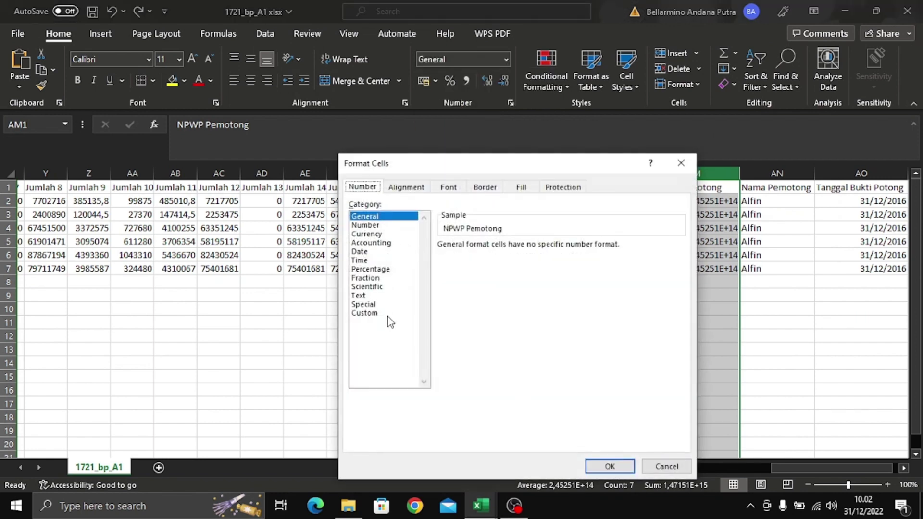
left_click(382, 315)
left_click(493, 279)
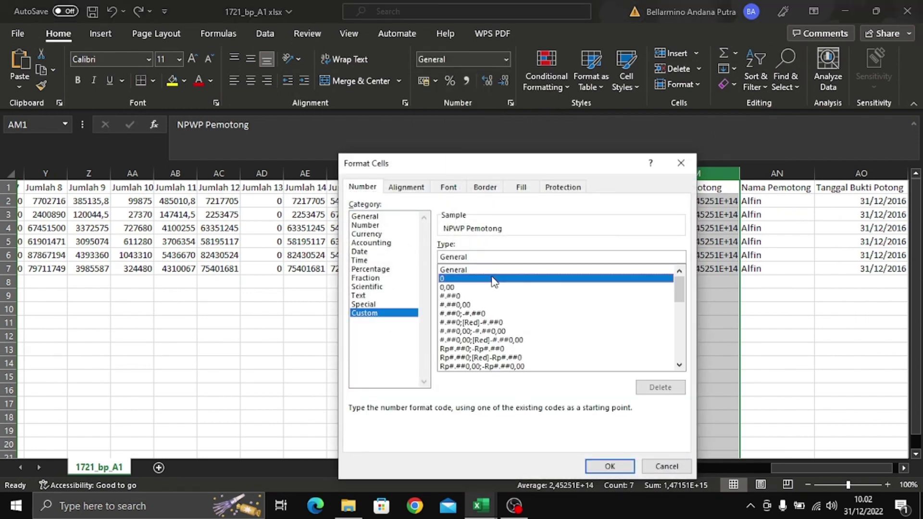
left_click(506, 258)
type("000000000000000")
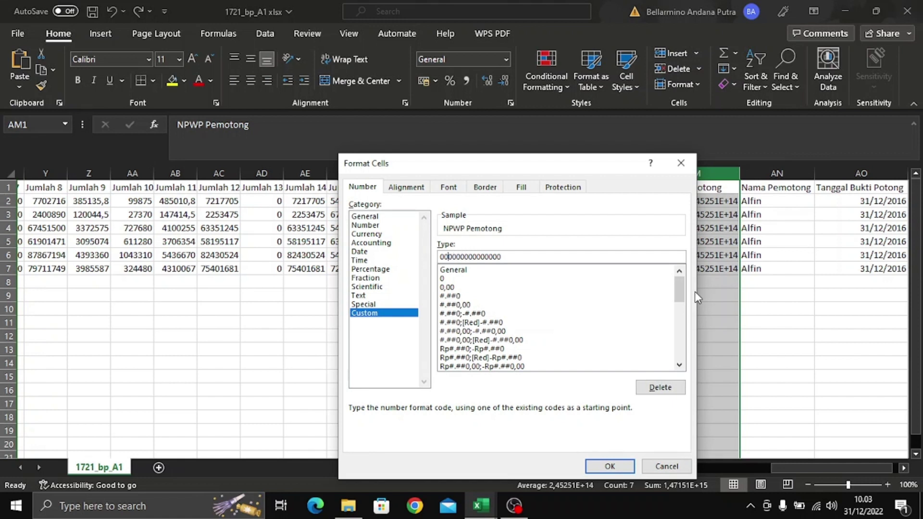
left_click(625, 464)
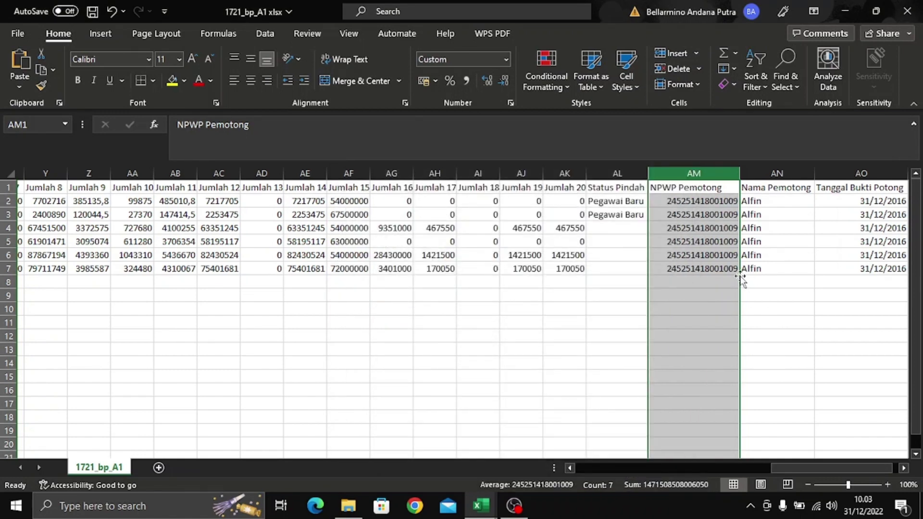
- Cancel an accidental move onto column AN, check the AM values, and save the workbook
left_click_drag(741, 280, 769, 277)
left_click(574, 234)
left_click(803, 349)
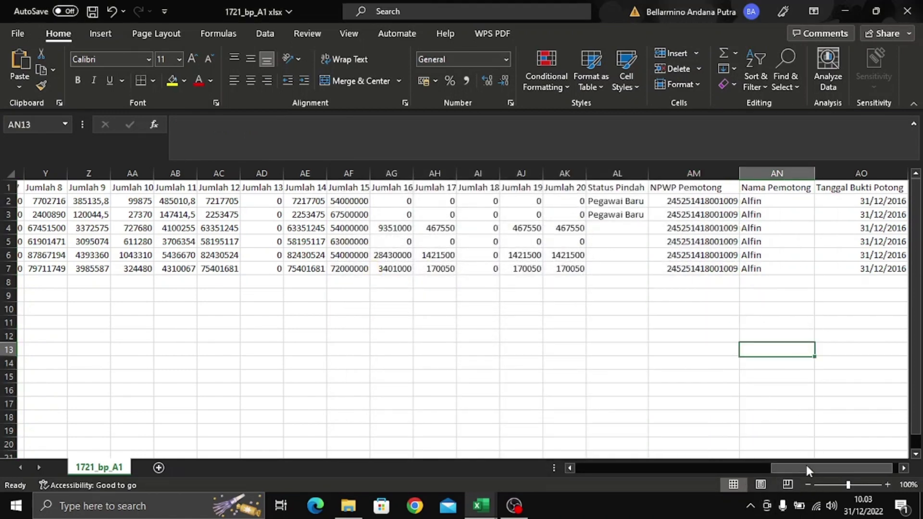
scroll(816, 468, "right", 1)
left_click(720, 206)
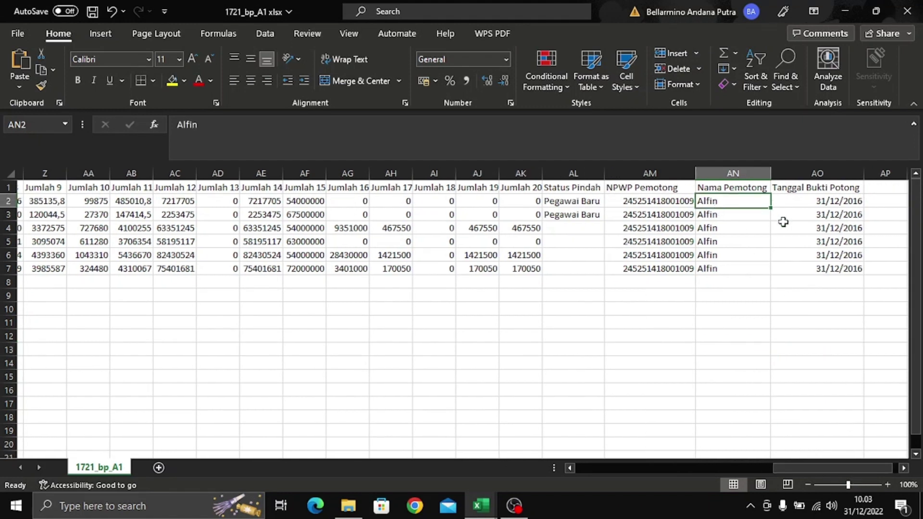
left_click(805, 220)
left_click(758, 255)
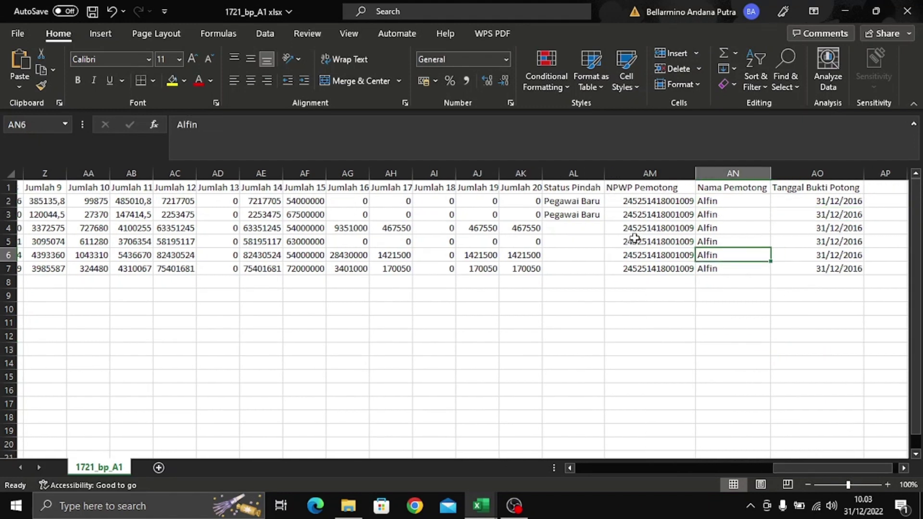
left_click(630, 239)
key("ctrl+s")
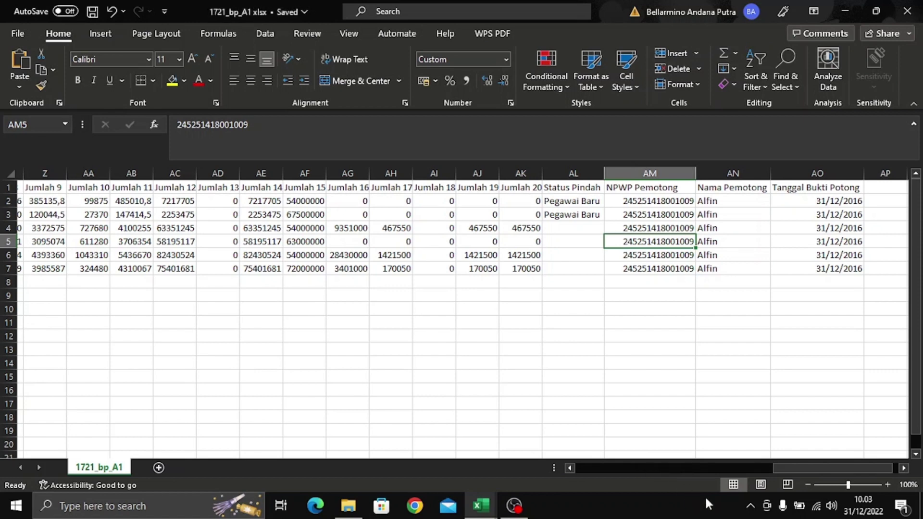
left_click_drag(814, 468, 575, 437)
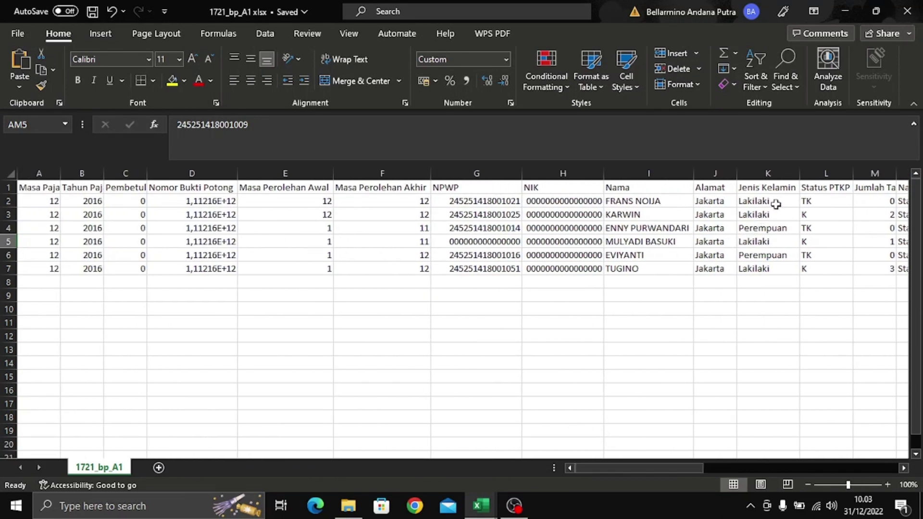
left_click(775, 204)
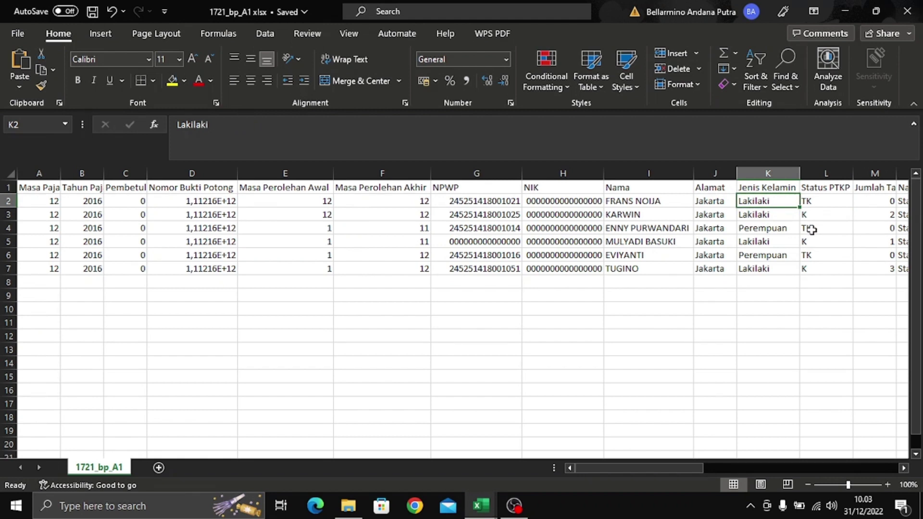
key("ctrl+f")
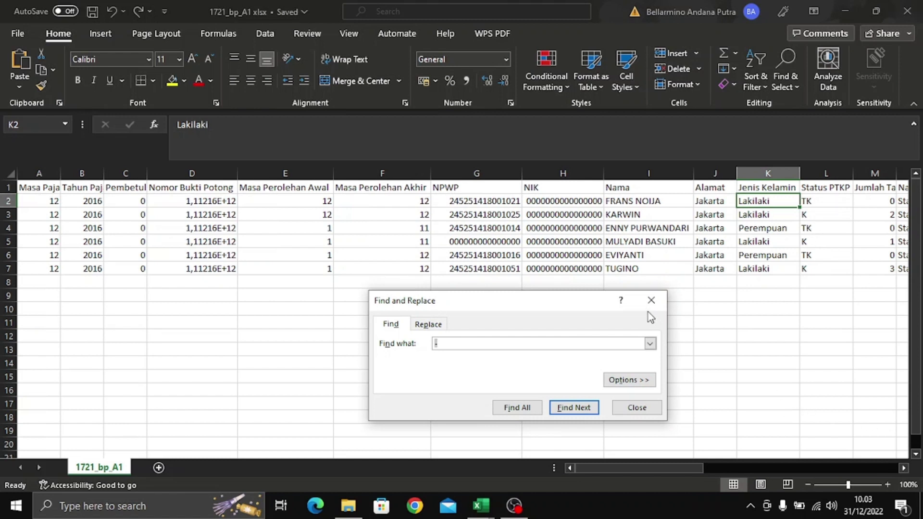
left_click(651, 299)
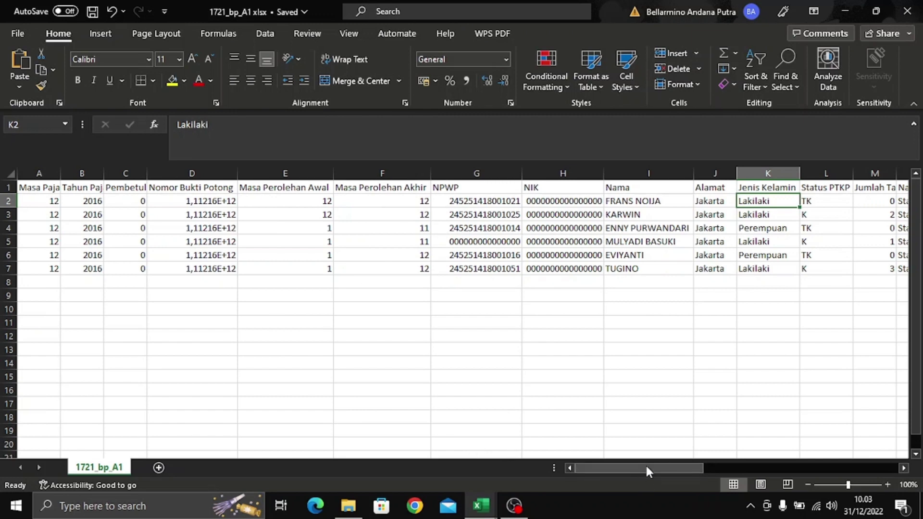
scroll(770, 449, "right", 5)
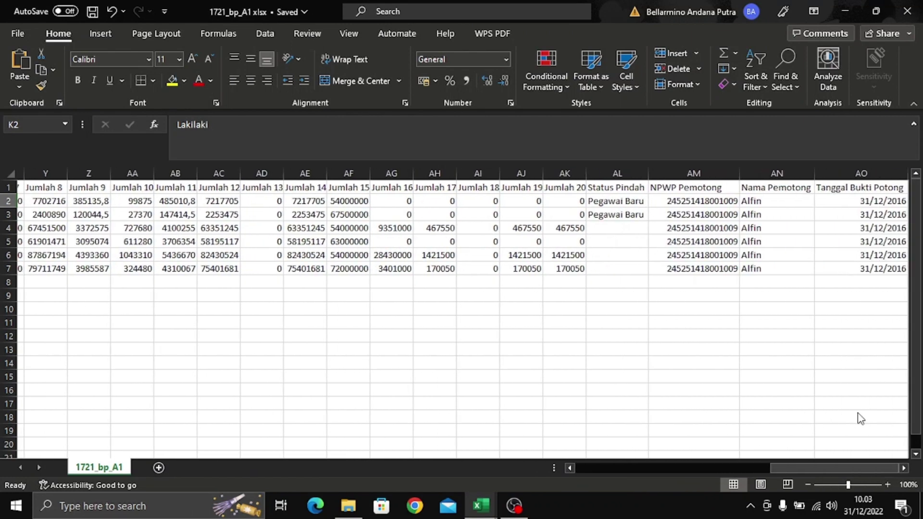
scroll(866, 426, "left", 8)
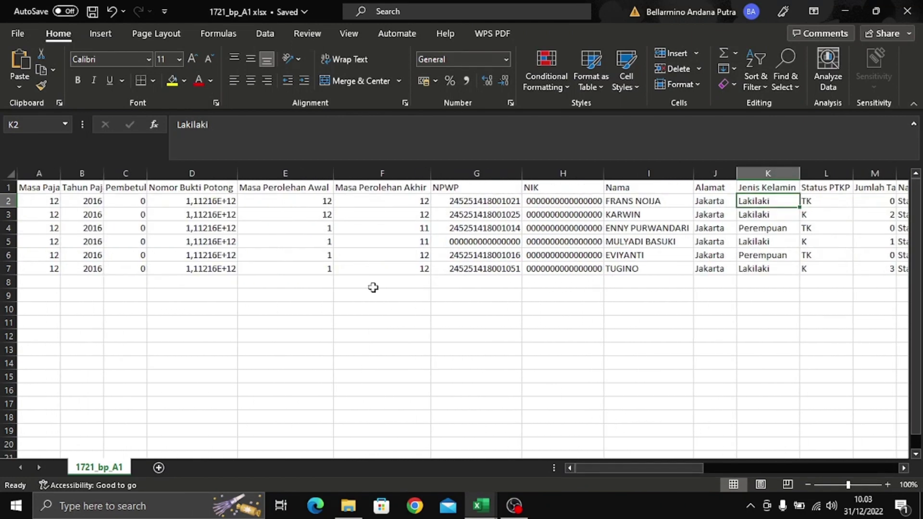
left_click(201, 200)
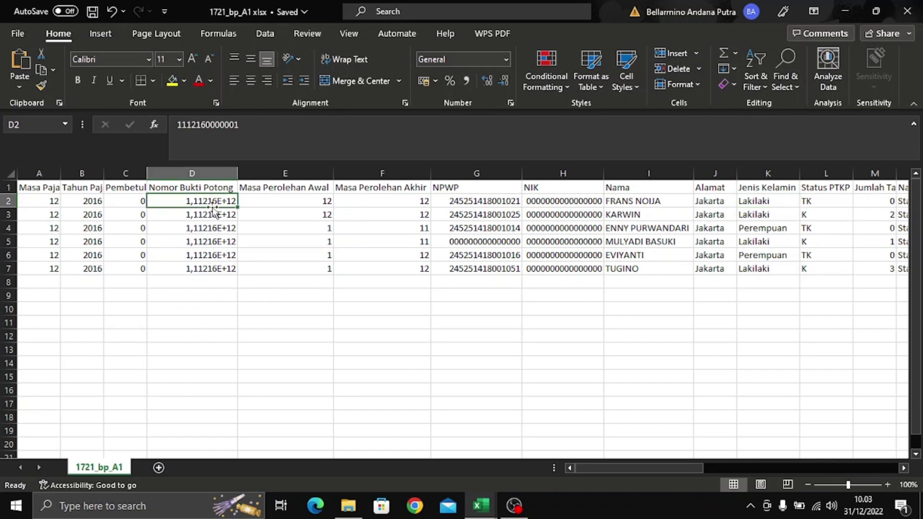
left_click(214, 226)
key("ctrl+Up")
left_click(222, 216)
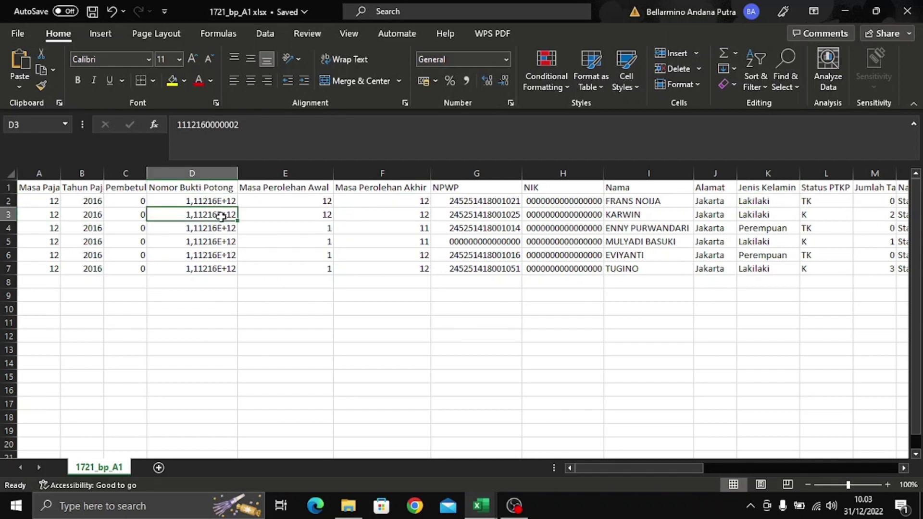
left_click(213, 203)
left_click(214, 228)
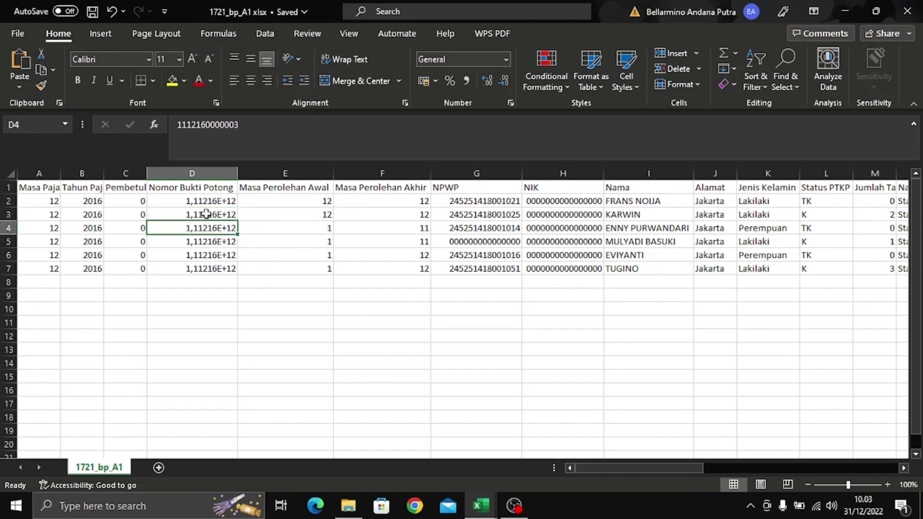
left_click(223, 172)
left_click(287, 259)
left_click(225, 203)
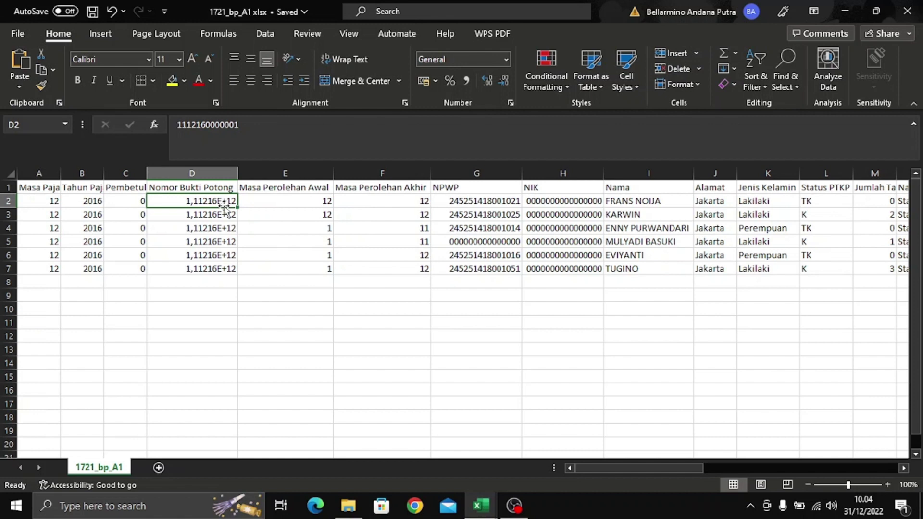
- Restore the Nomor Bukti Potong values in D2:D7 after accidentally clearing them
left_click(215, 280)
key("Return")
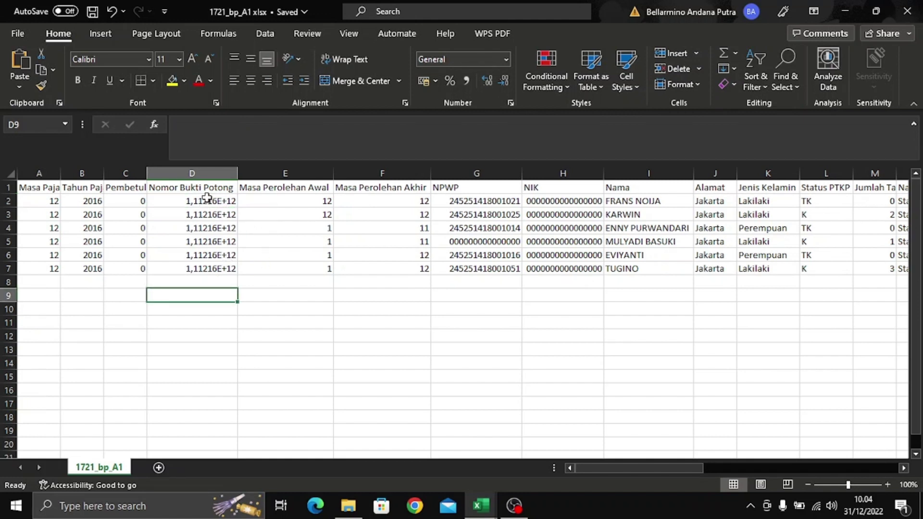
left_click_drag(207, 199, 230, 267)
key("ctrl+v")
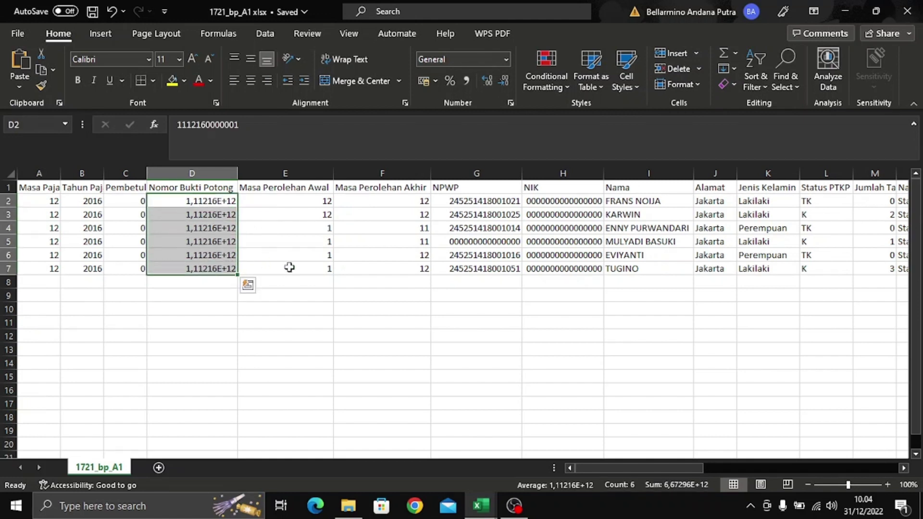
key("Delete")
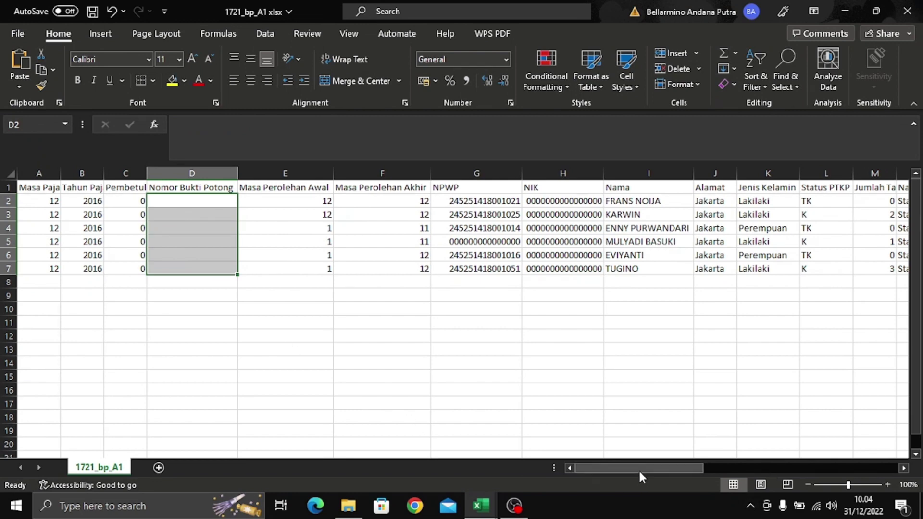
left_click_drag(639, 469, 754, 451)
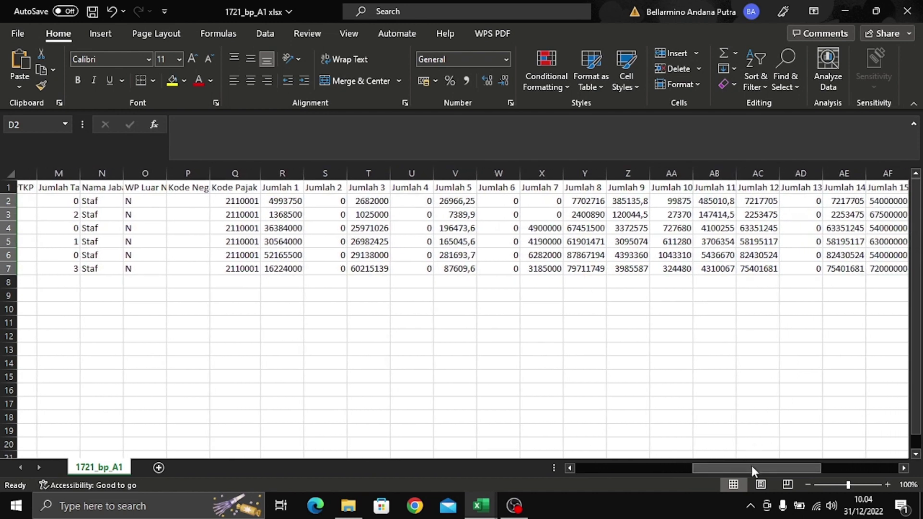
key("ctrl+z")
key("ctrl+z")
key("ctrl+z")
- Undo the sheet-wide dash removal and confirm the NPWP values are hyphenated again
key("ctrl+z")
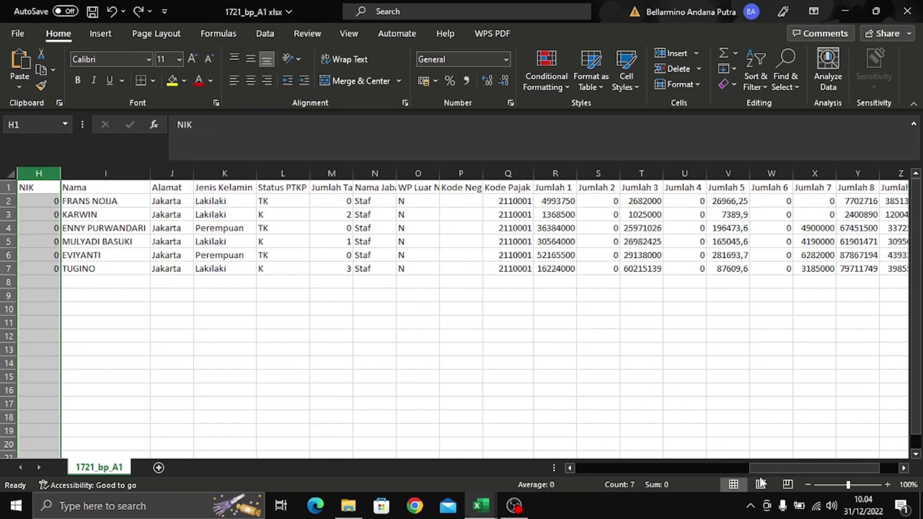
key("ctrl+z")
key("ctrl+z")
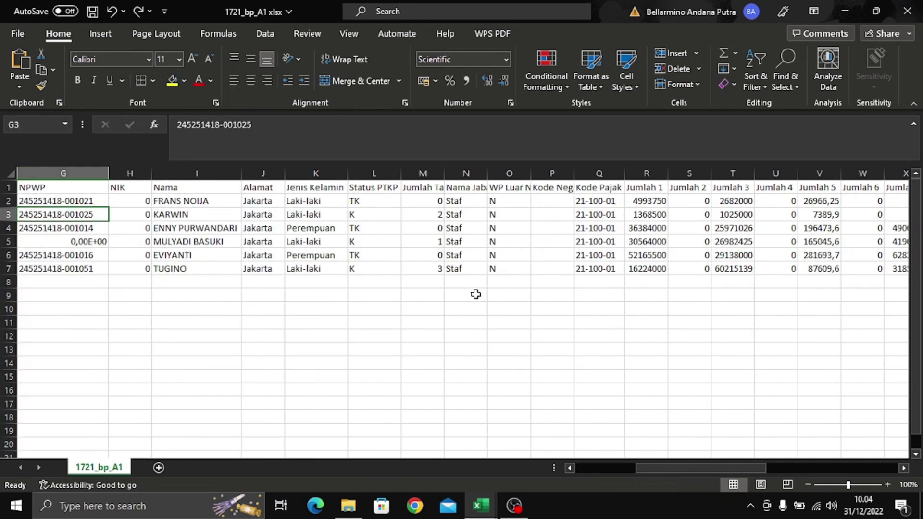
left_click_drag(711, 468, 594, 461)
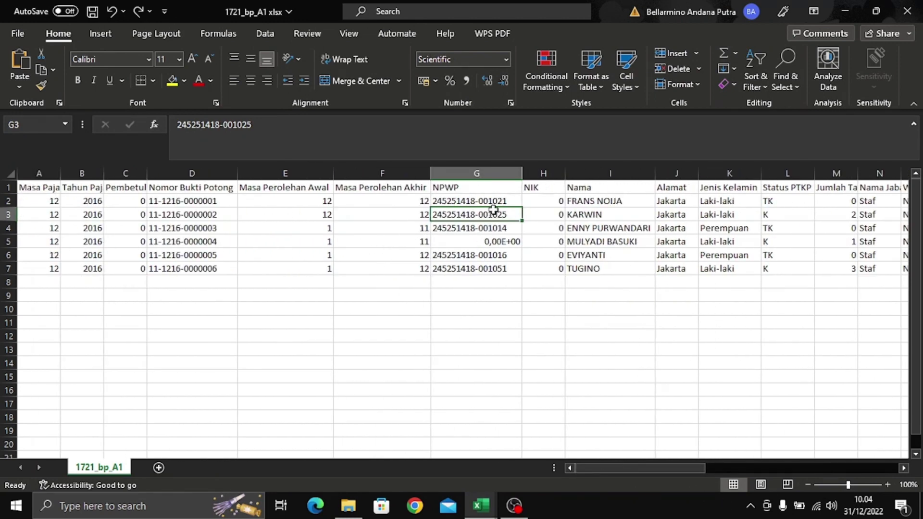
left_click(488, 294)
left_click(483, 226)
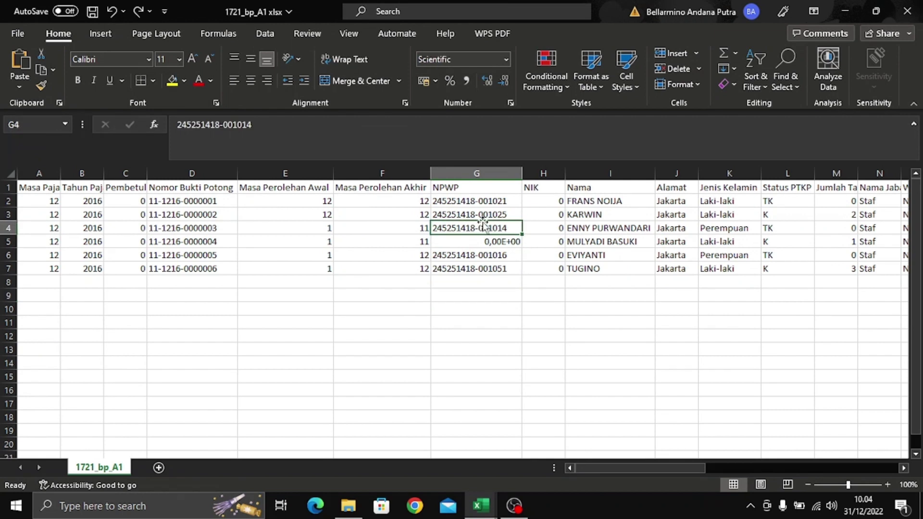
key("ctrl+y")
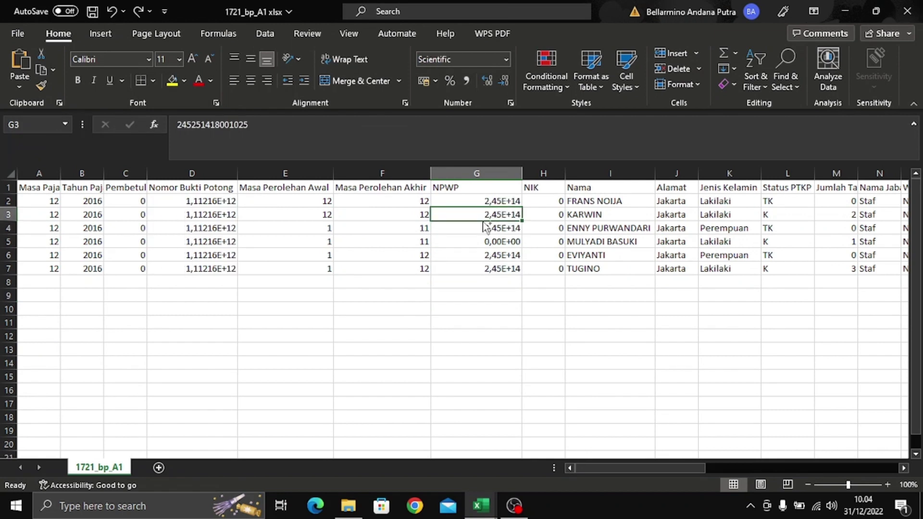
key("ctrl+z")
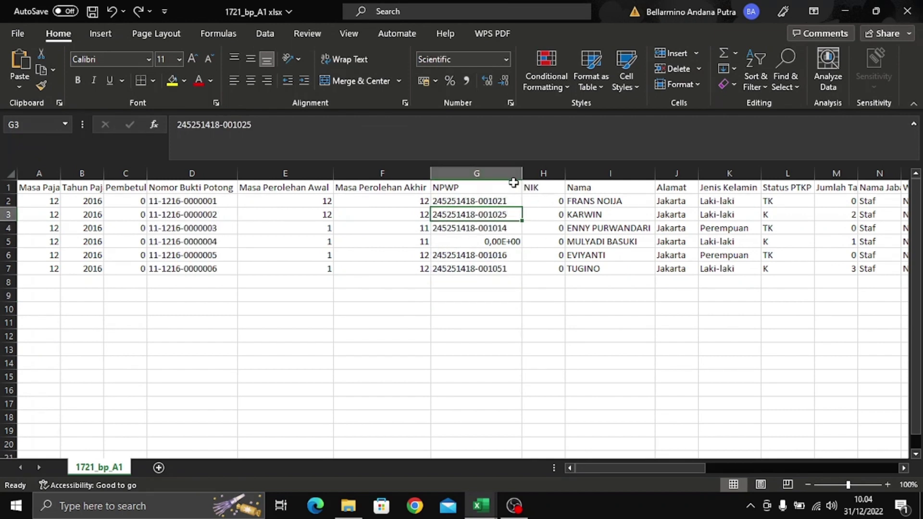
left_click(513, 174)
- Look at the custom number format codes for column G, closing without applying
right_click(513, 175)
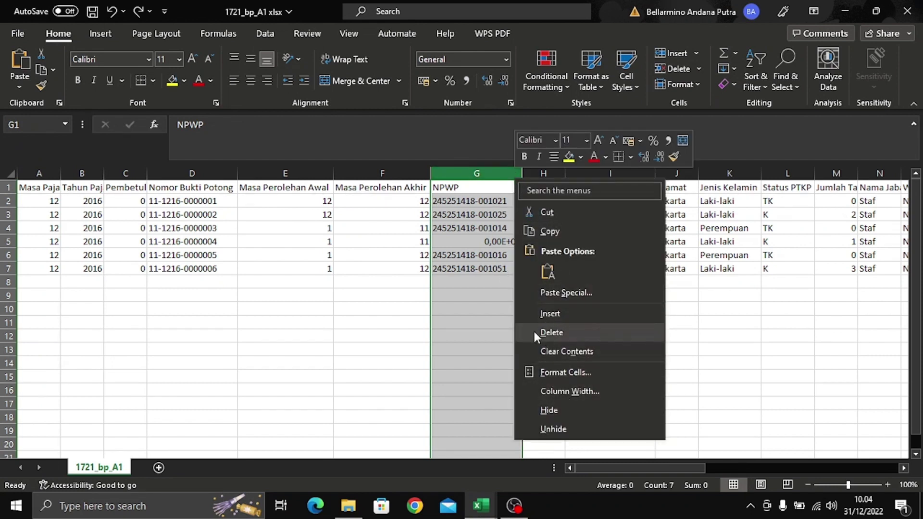
left_click(505, 59)
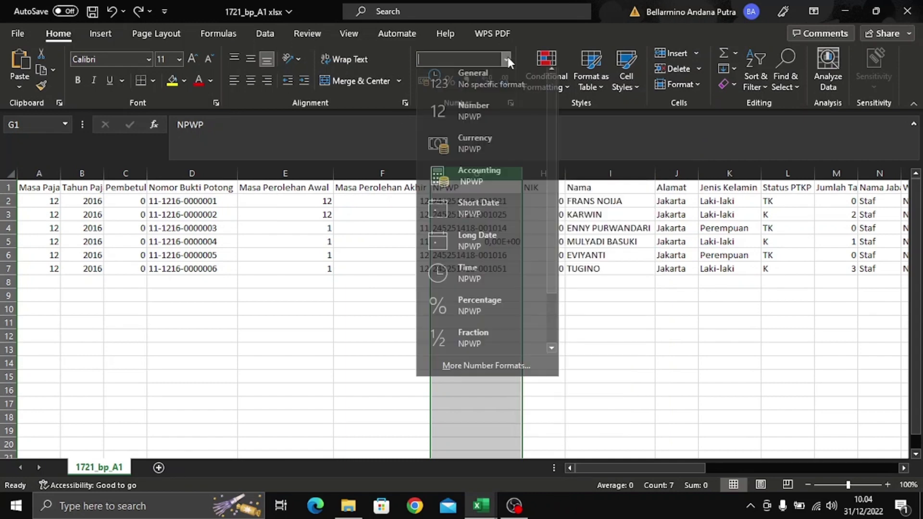
left_click(509, 373)
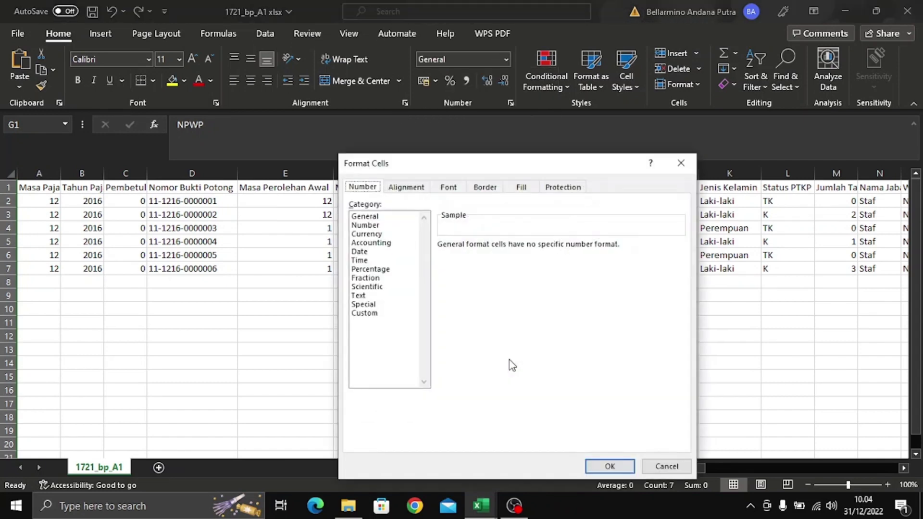
left_click(370, 312)
left_click(472, 280)
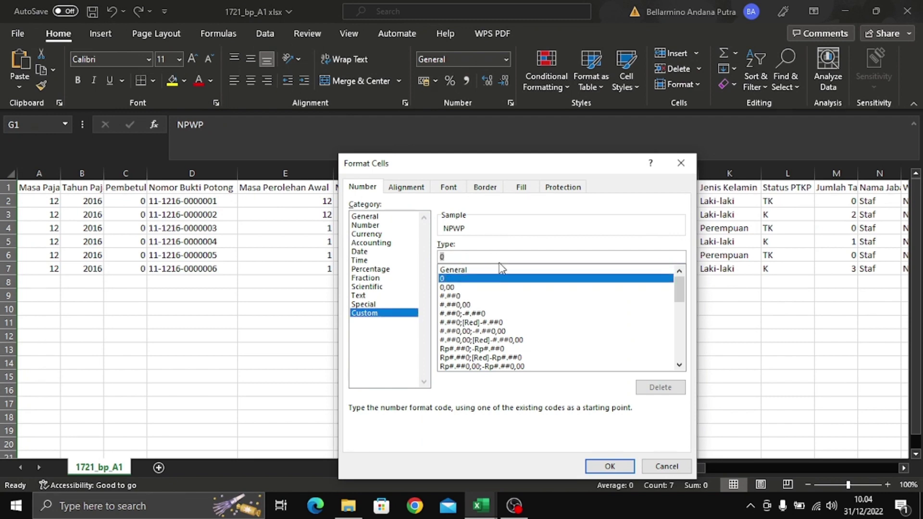
left_click(680, 163)
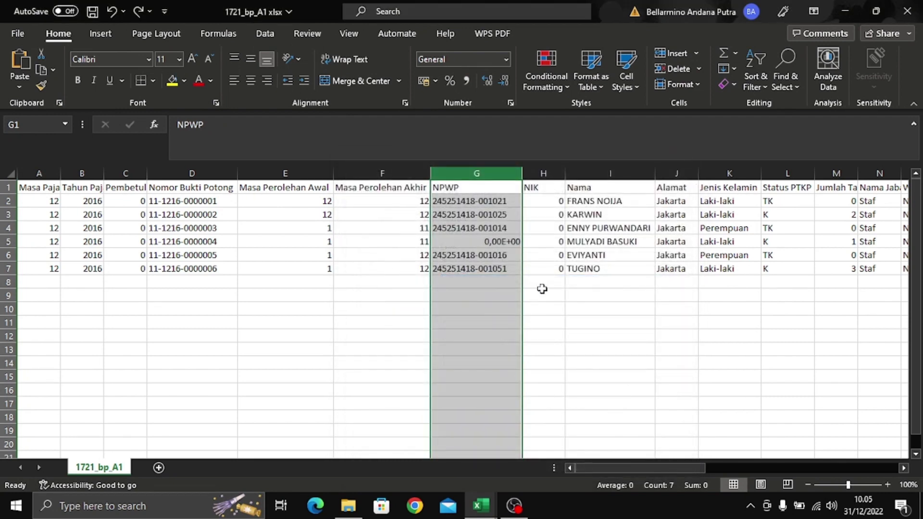
- Replace every '-' in the NPWP column with nothing
key("ctrl+f")
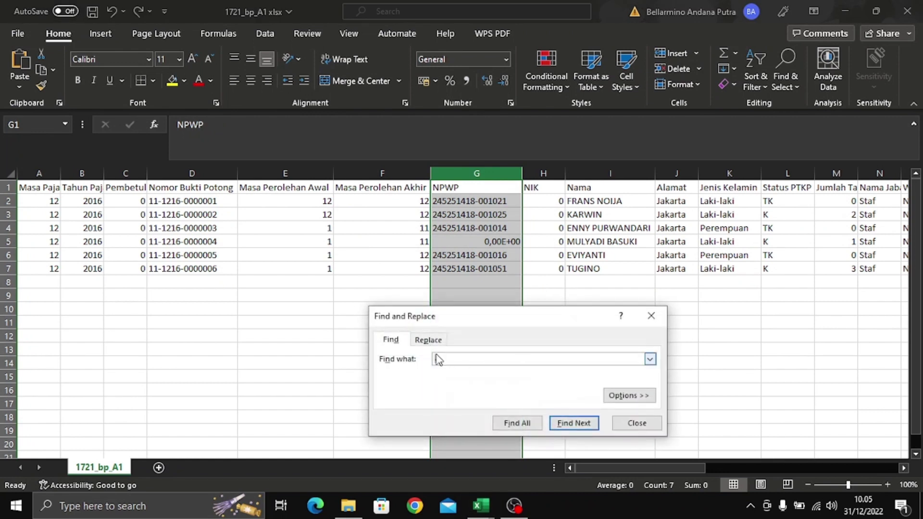
left_click(425, 341)
left_click(409, 424)
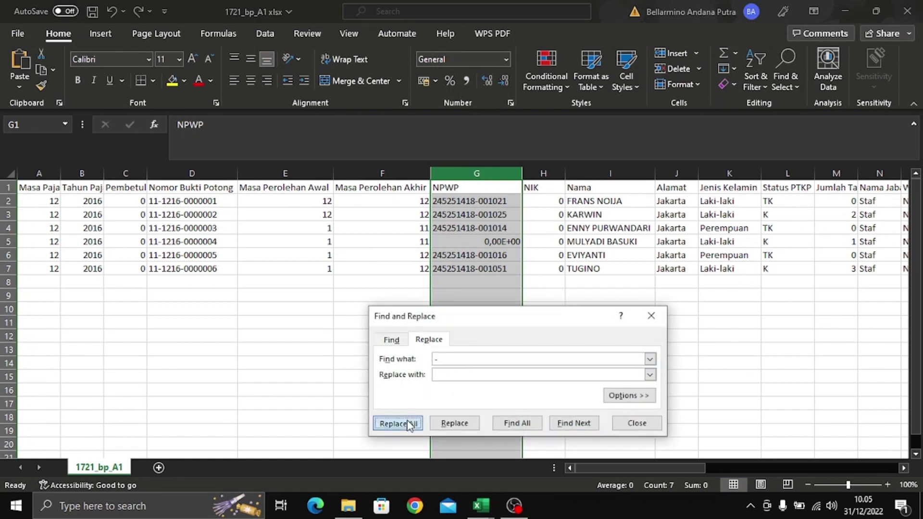
left_click(482, 290)
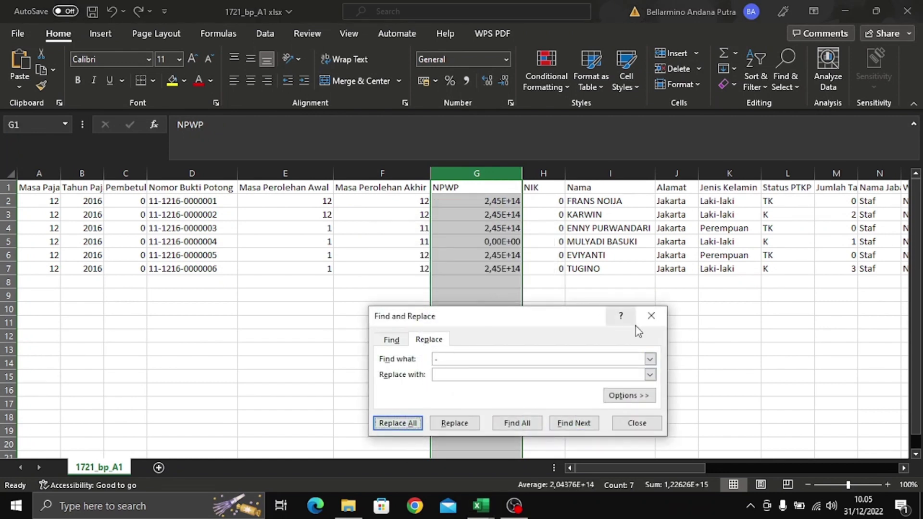
left_click(650, 316)
left_click(548, 273)
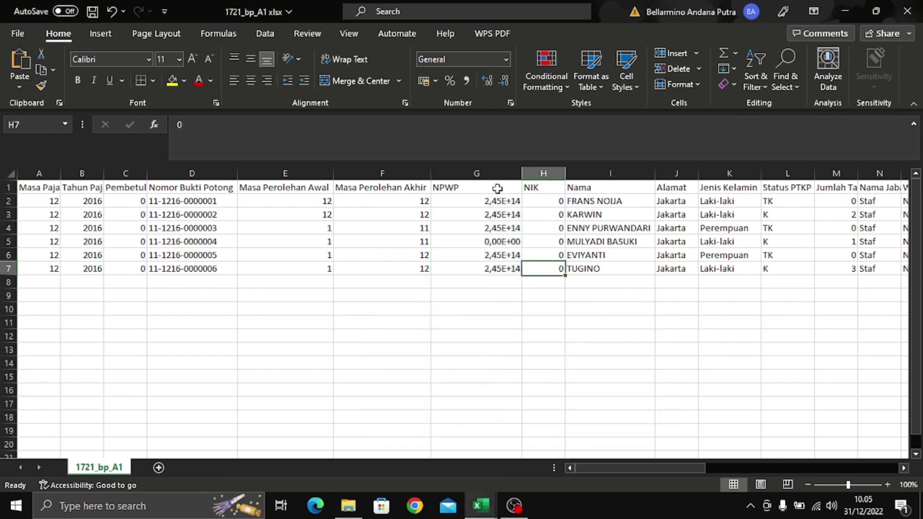
left_click(495, 172)
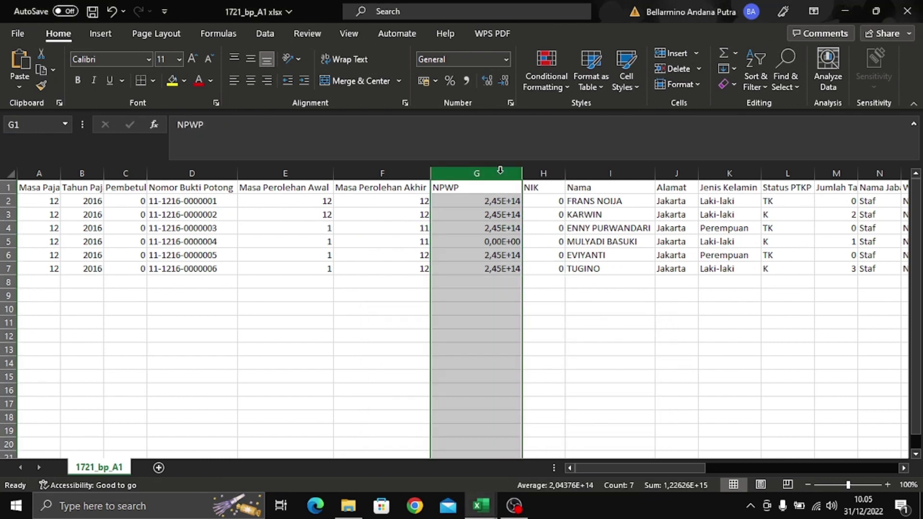
- Close the format settings unchanged and undo back to the original dotted values
left_click(504, 59)
left_click(480, 371)
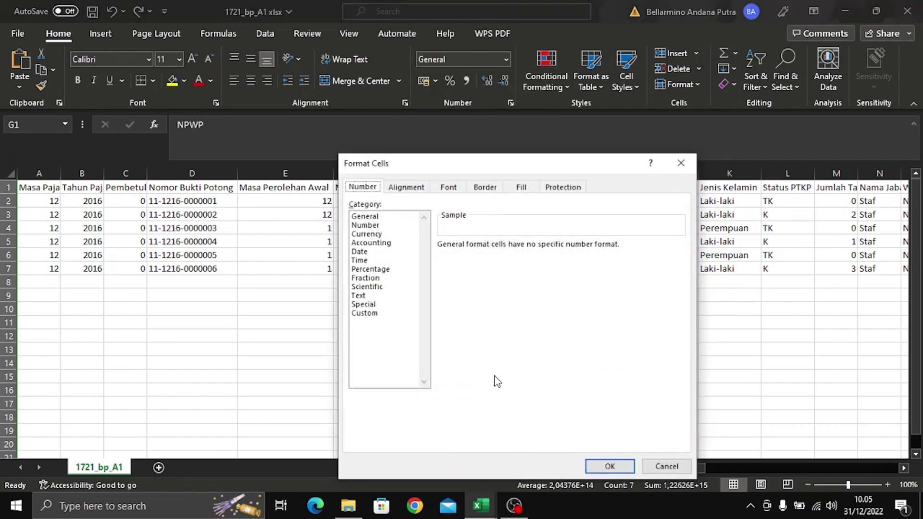
left_click(683, 162)
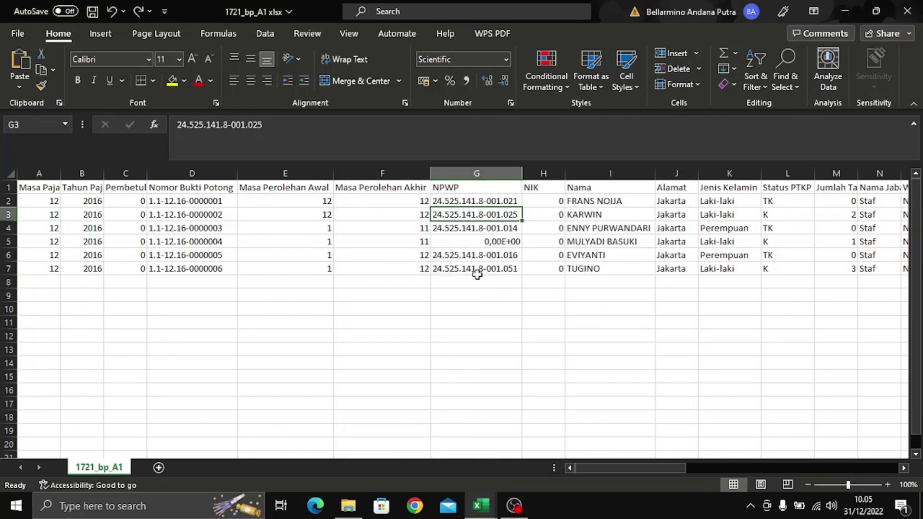
left_click(475, 269)
- Remove the dashes from column G only, checking NPWP cells G3 and G4
left_click(510, 174)
right_click(512, 177)
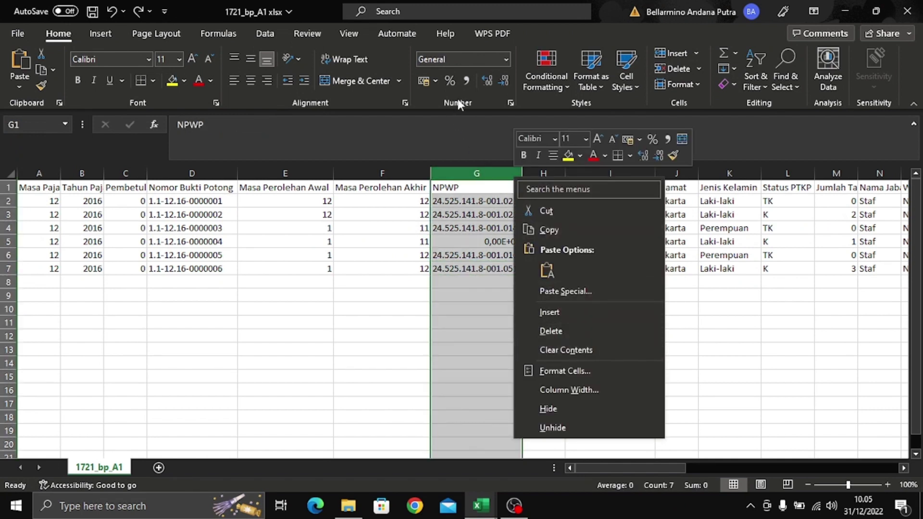
key("Escape")
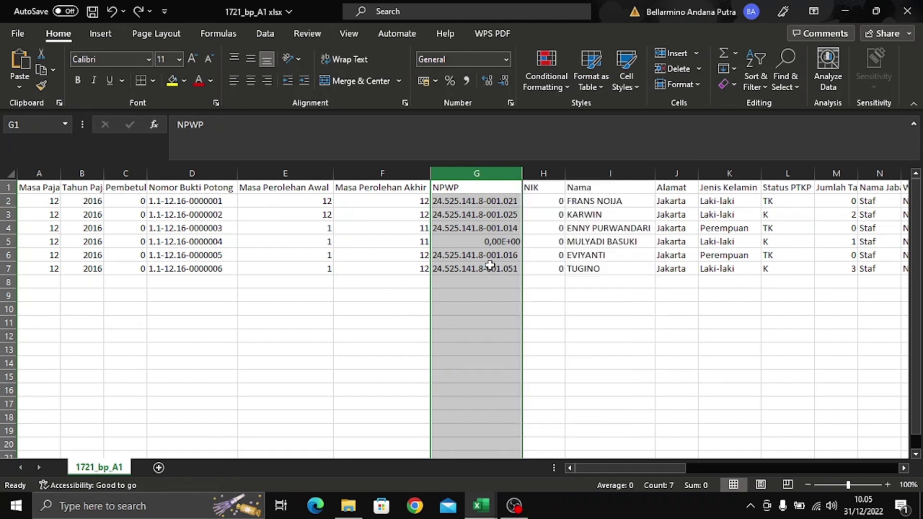
key("ctrl+f")
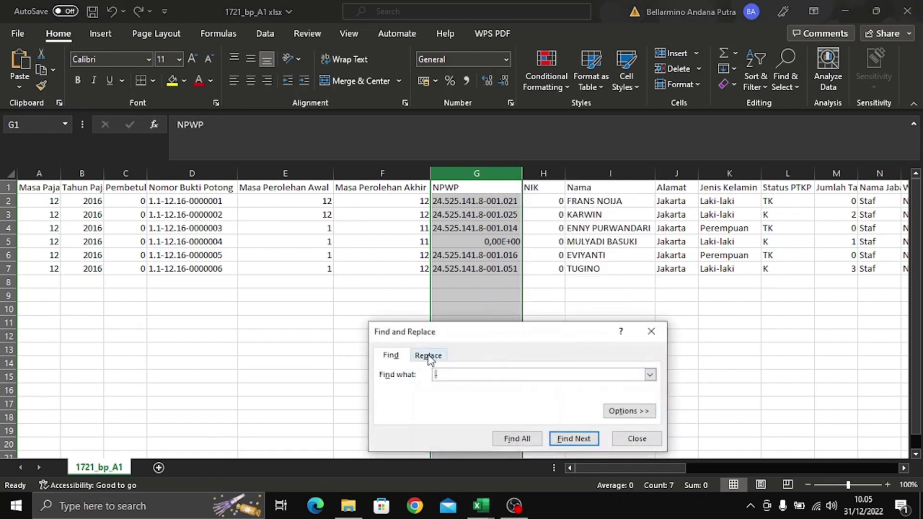
left_click(428, 354)
left_click(399, 438)
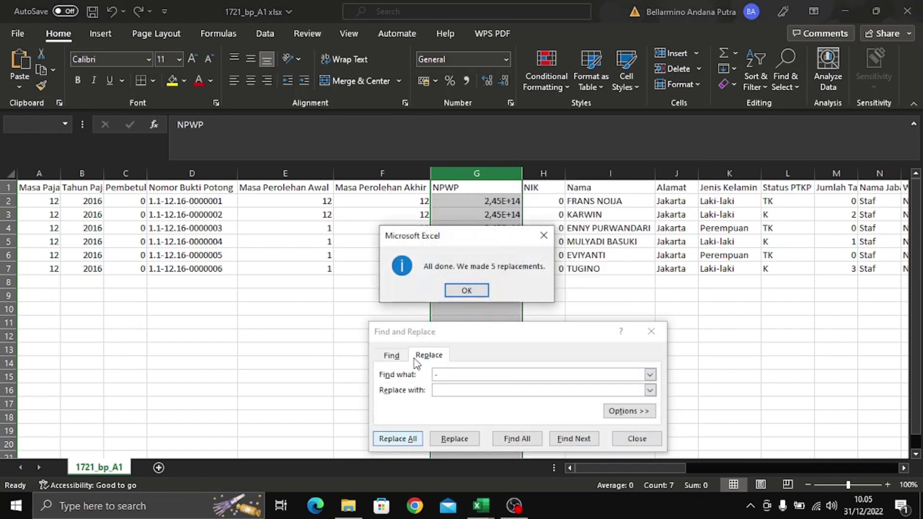
left_click(460, 291)
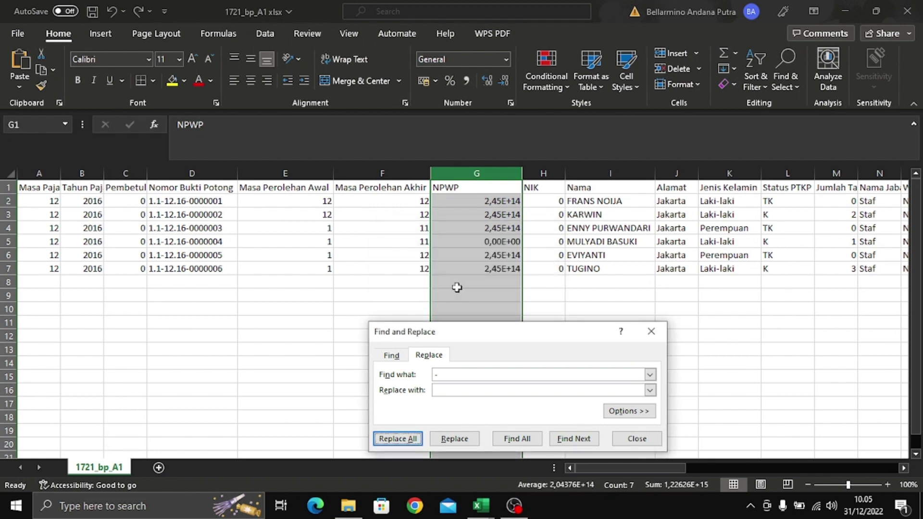
left_click(497, 228)
left_click(502, 211)
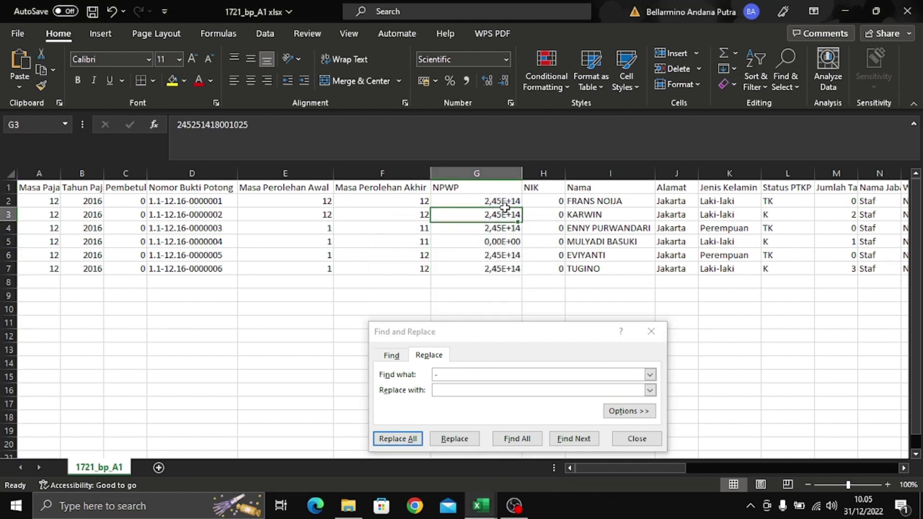
left_click(651, 332)
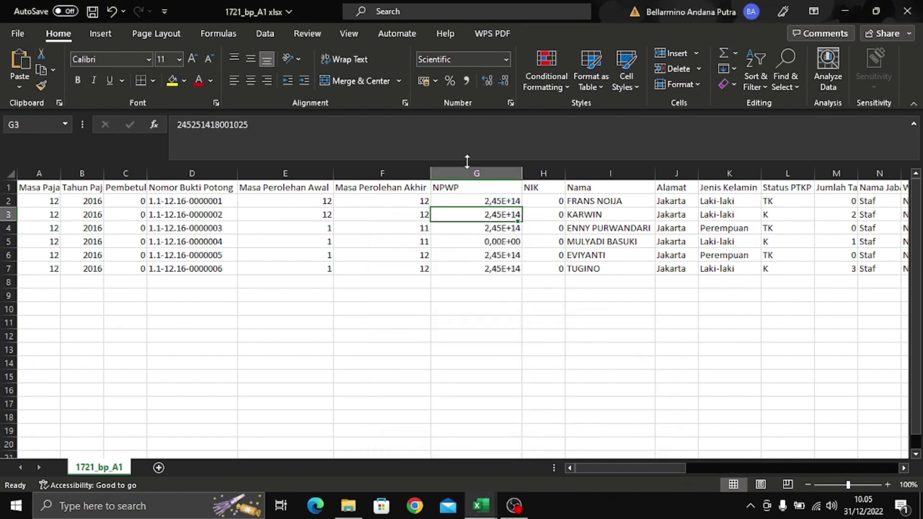
left_click(480, 173)
right_click(480, 185)
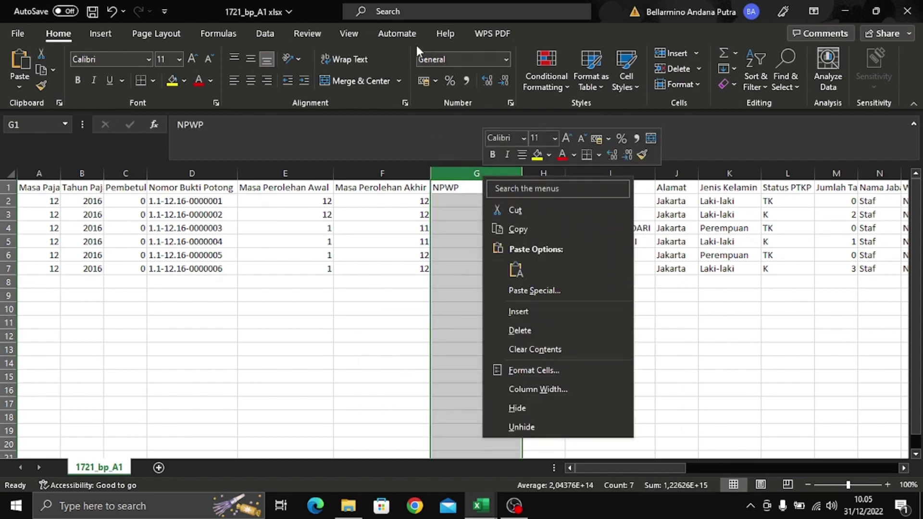
left_click(505, 59)
left_click(505, 60)
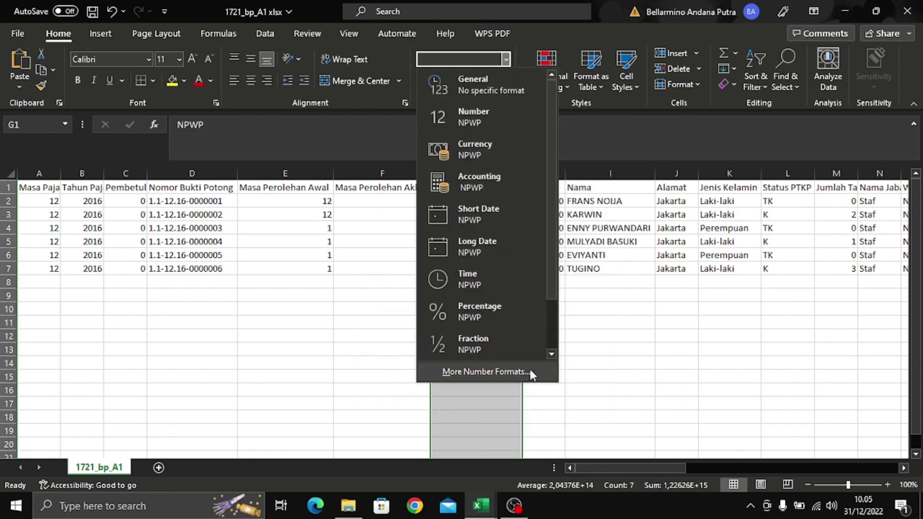
left_click(530, 369)
left_click(376, 314)
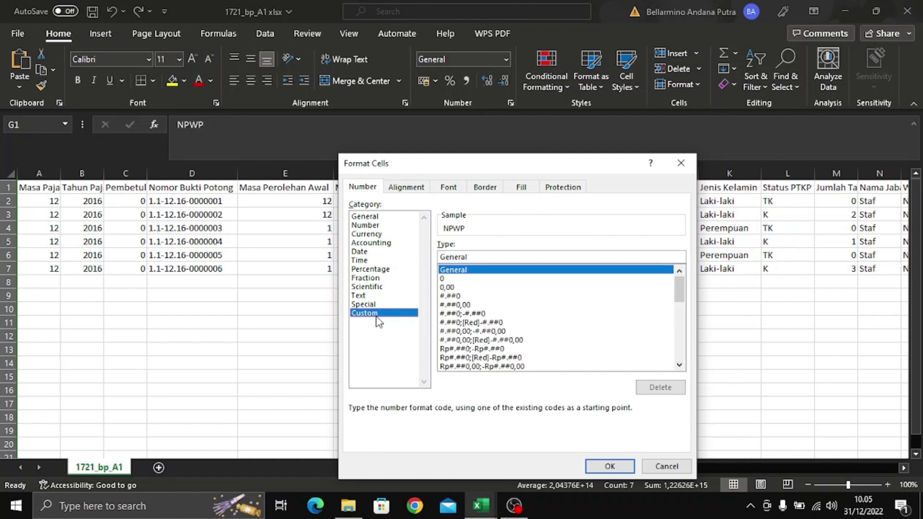
left_click(459, 279)
left_click(486, 257)
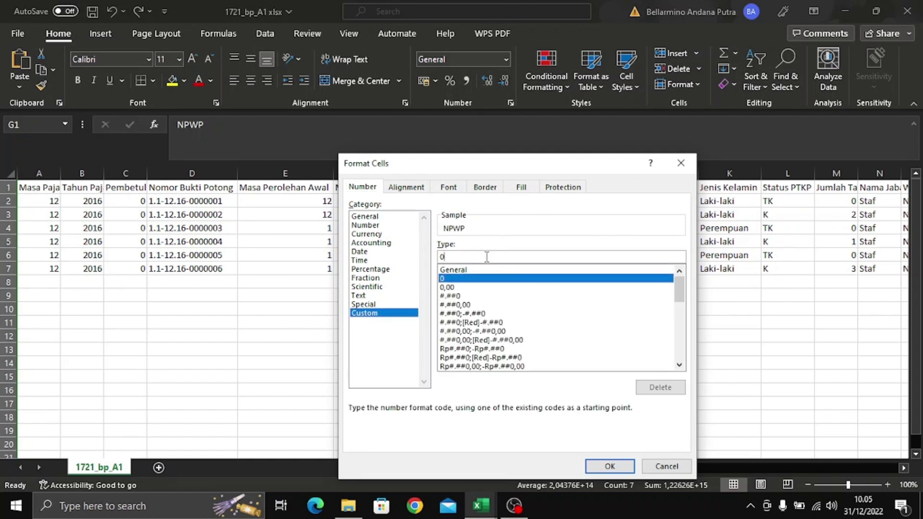
key("BackSpace")
type("000000000000000")
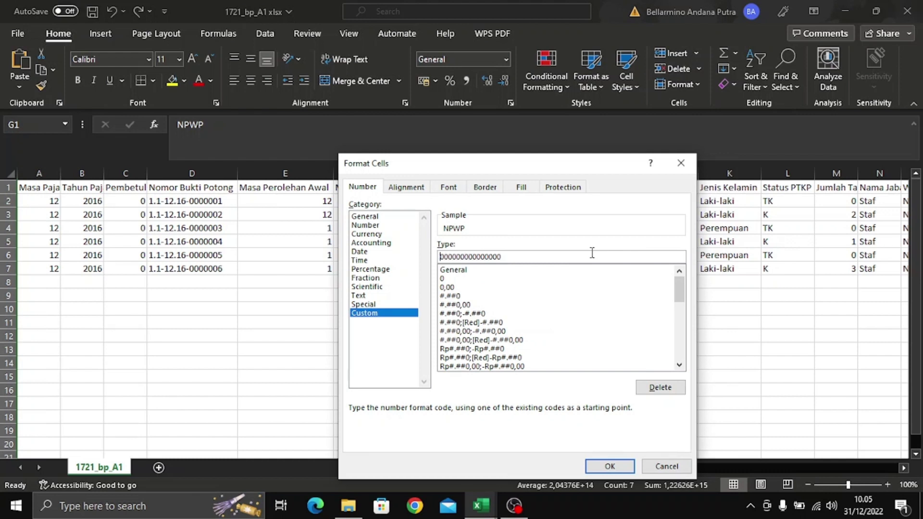
left_click(611, 466)
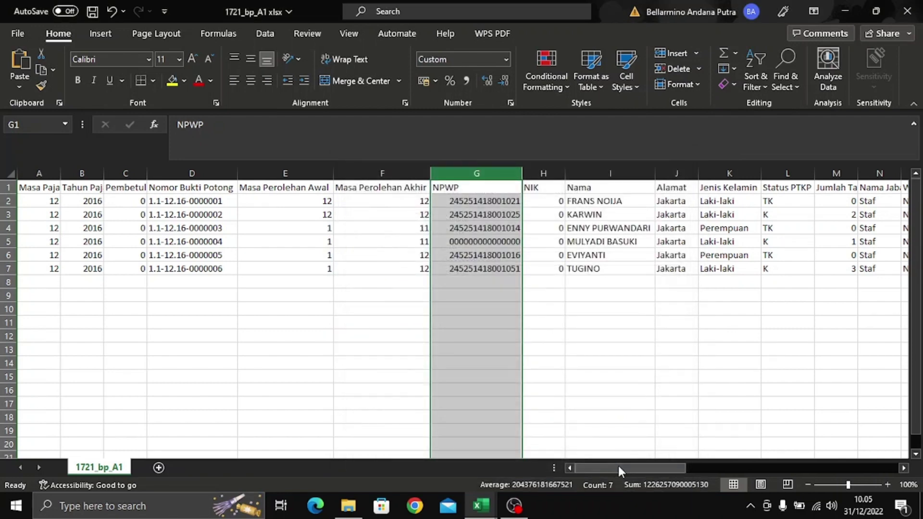
left_click(472, 281)
left_click(465, 241)
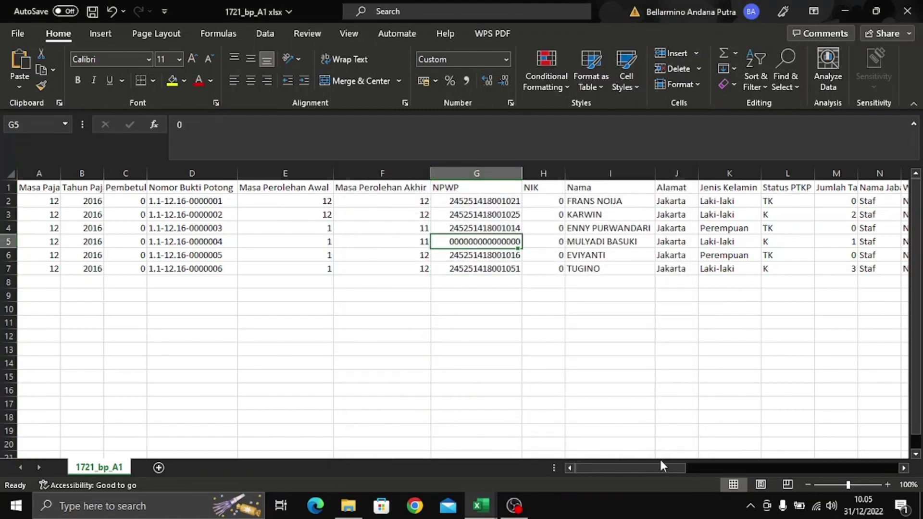
left_click_drag(659, 465, 847, 432)
- Remove every dash from the NPWP Pemotong column (AM) with Replace All
left_click(491, 202)
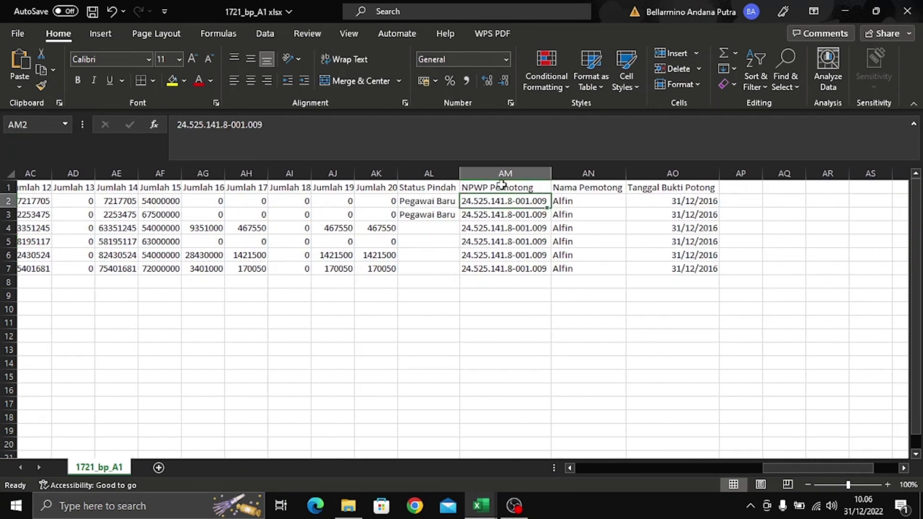
left_click(508, 173)
key("ctrl+f")
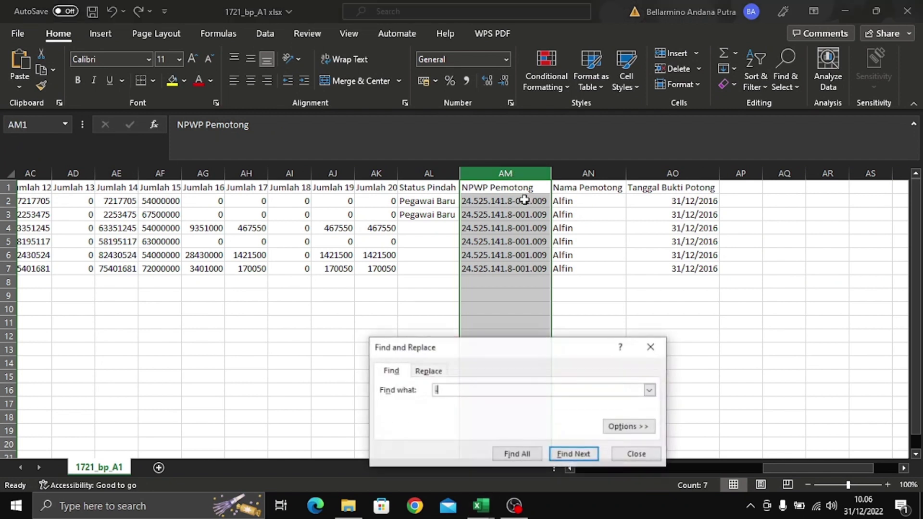
left_click(429, 371)
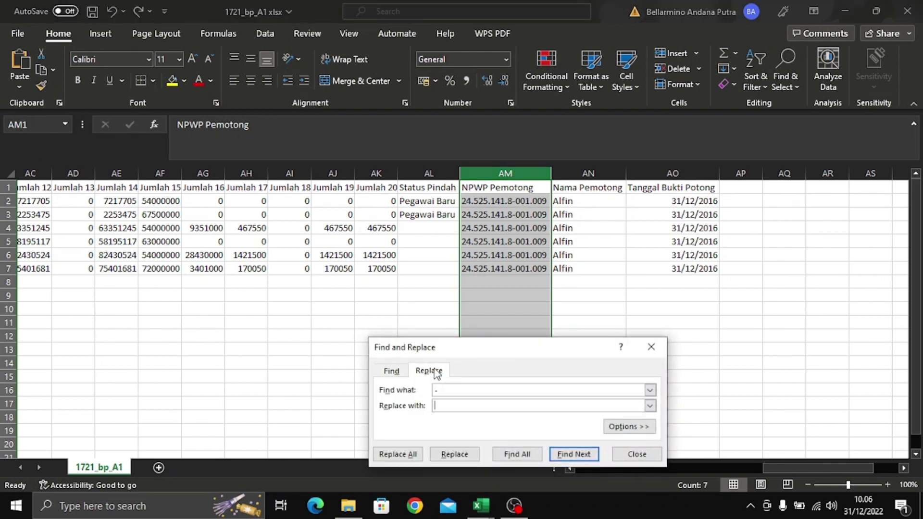
left_click(404, 455)
left_click(464, 292)
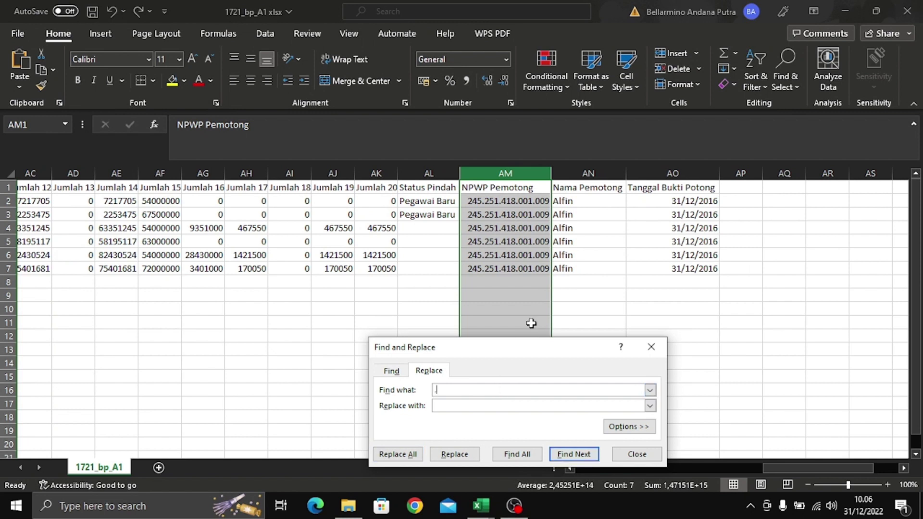
left_click(395, 455)
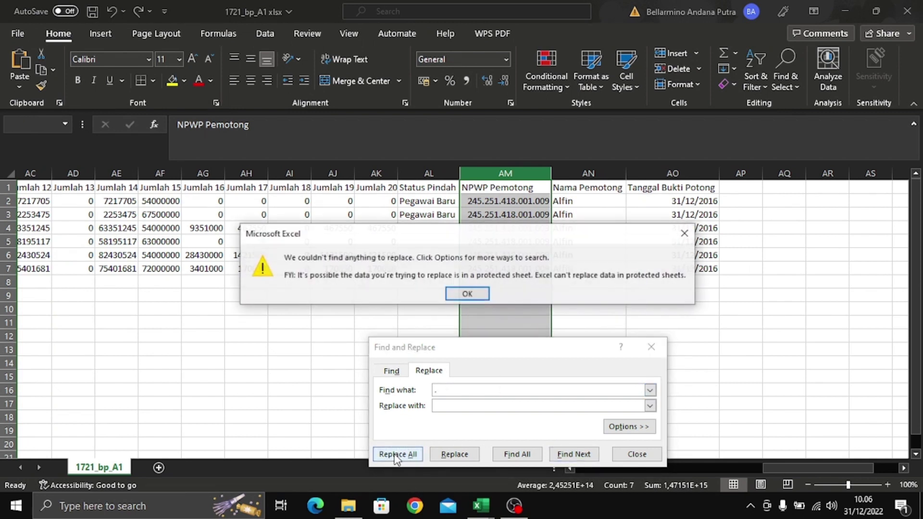
left_click(691, 233)
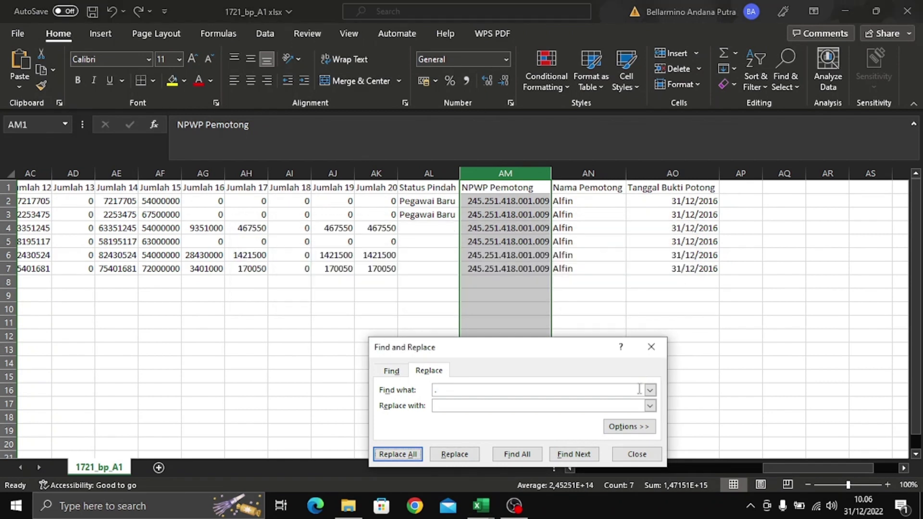
left_click(650, 347)
left_click(590, 322)
left_click(495, 227)
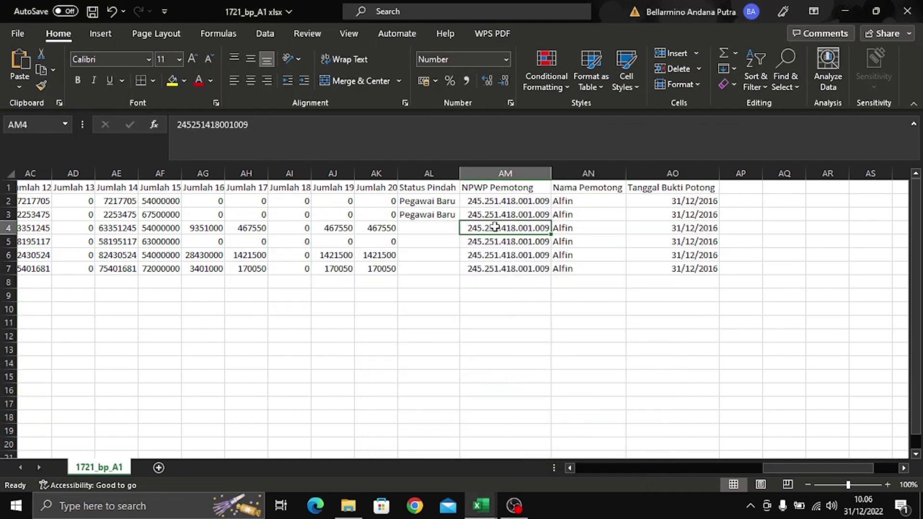
left_click(515, 204)
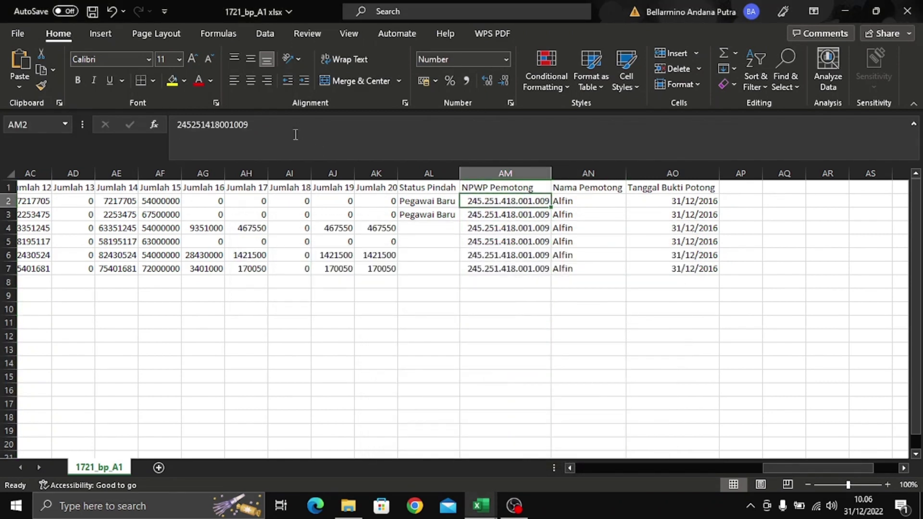
left_click(524, 173)
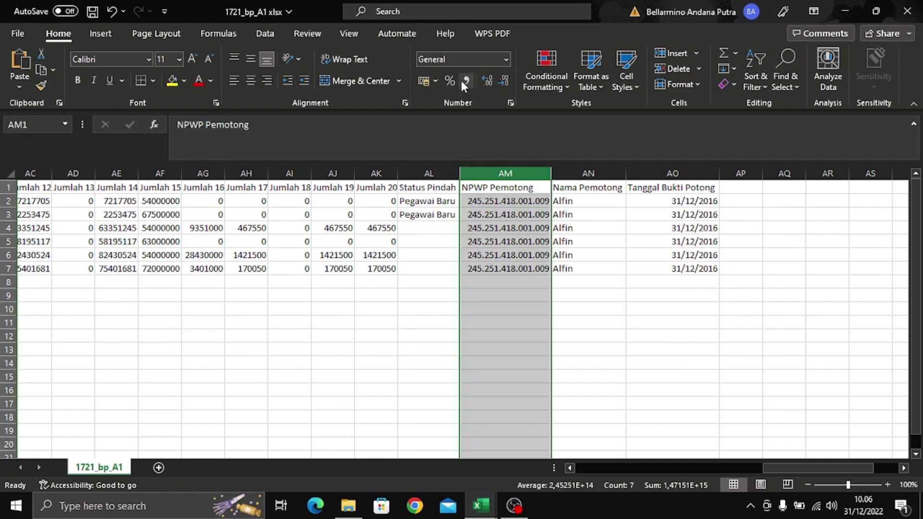
left_click(505, 59)
left_click(514, 372)
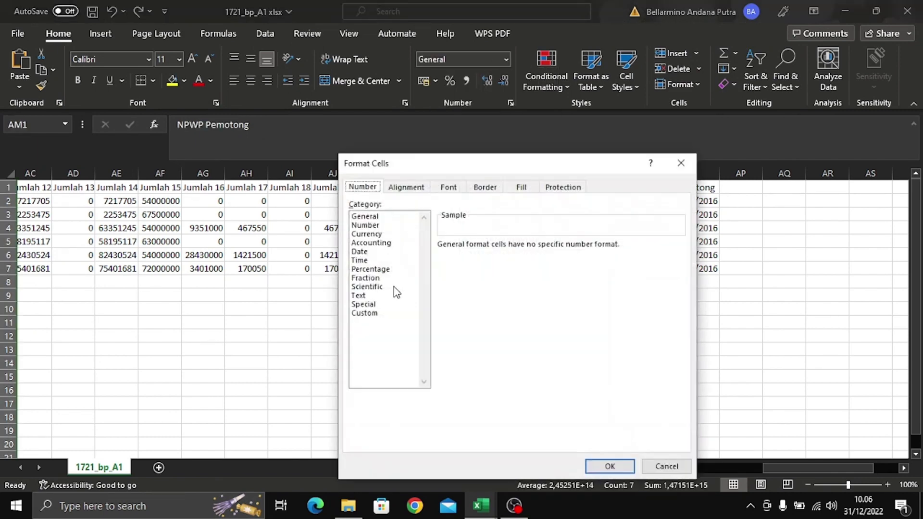
left_click(367, 313)
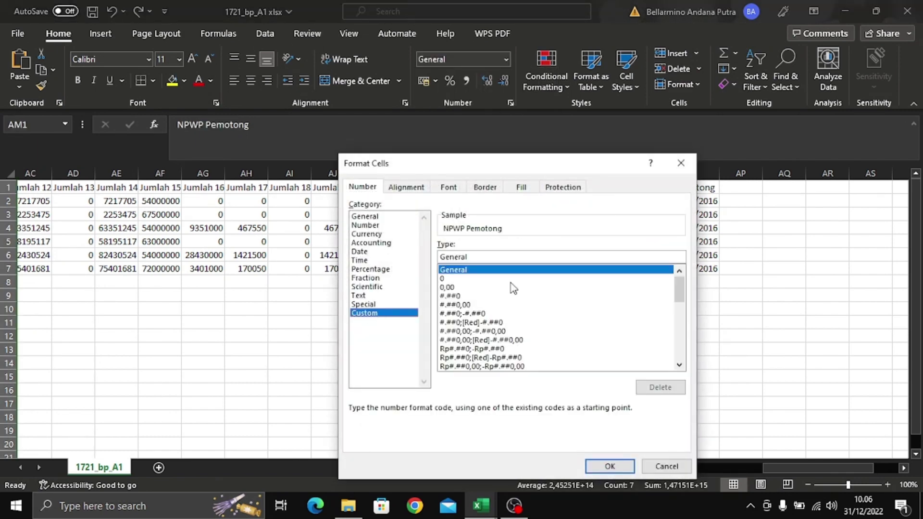
left_click(510, 280)
key("shift+Tab")
type("000000000000000")
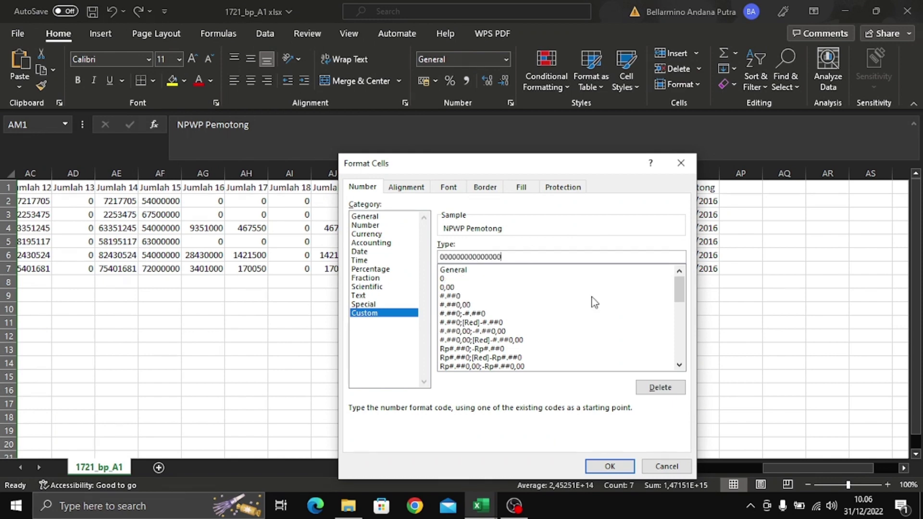
key("Return")
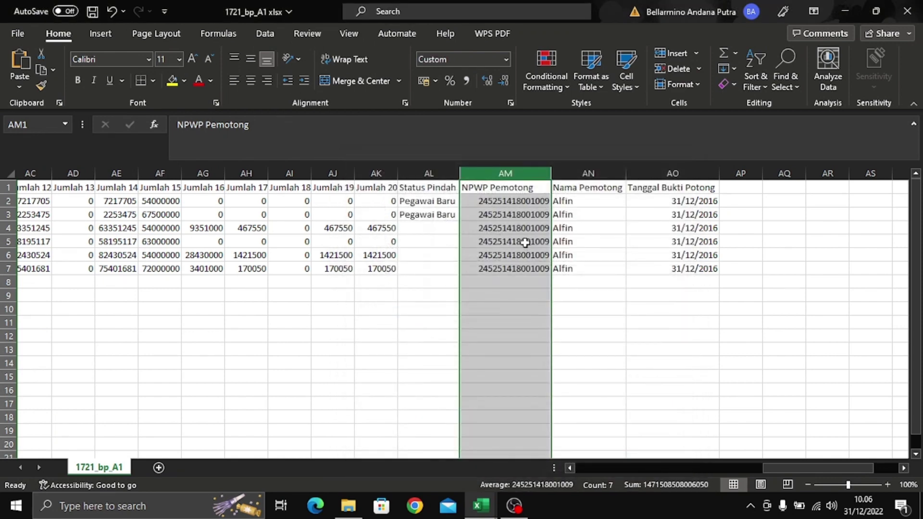
left_click(515, 217)
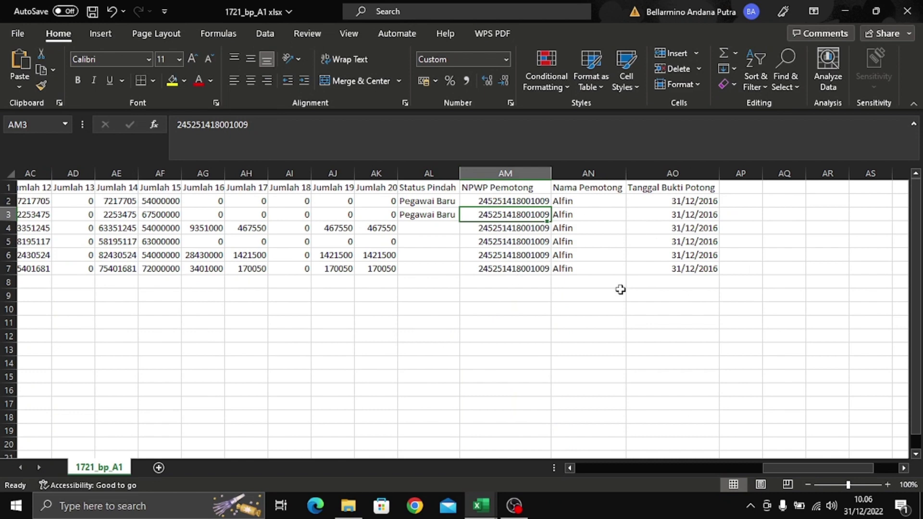
left_click_drag(806, 466, 613, 397)
left_click(469, 188)
left_click(469, 173)
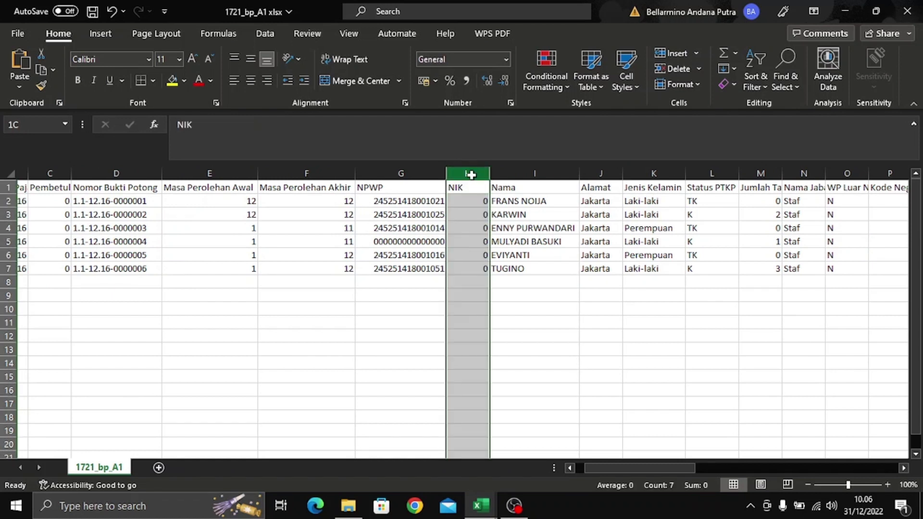
right_click(470, 174)
left_click(442, 62)
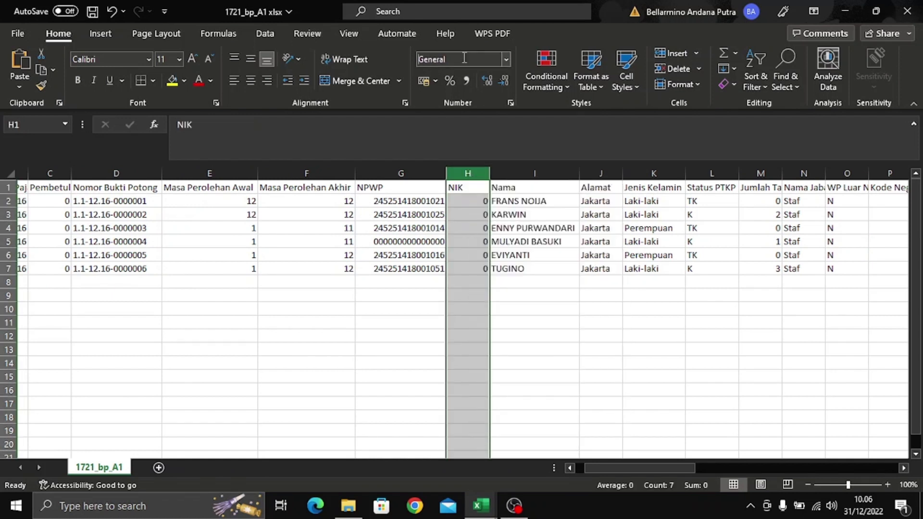
left_click(506, 59)
left_click(518, 376)
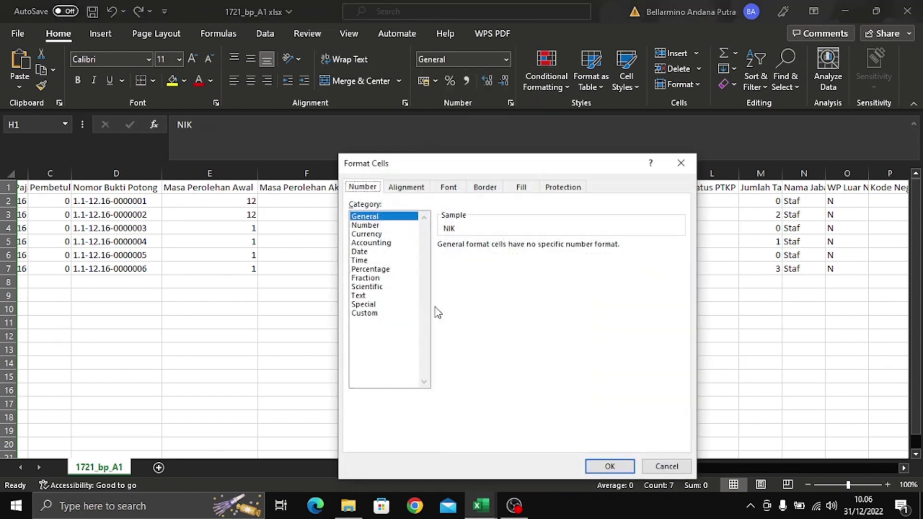
left_click(376, 314)
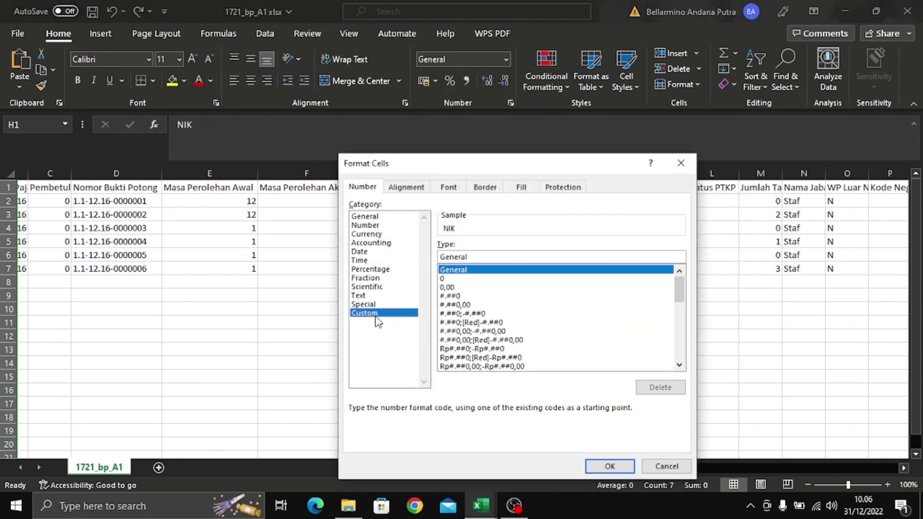
left_click(504, 278)
left_click(512, 257)
key("BackSpace")
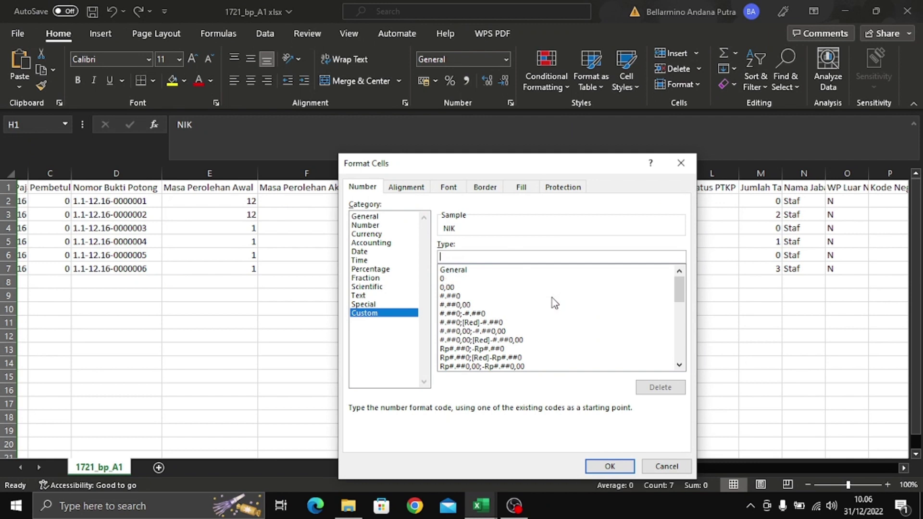
type("0000000000000000")
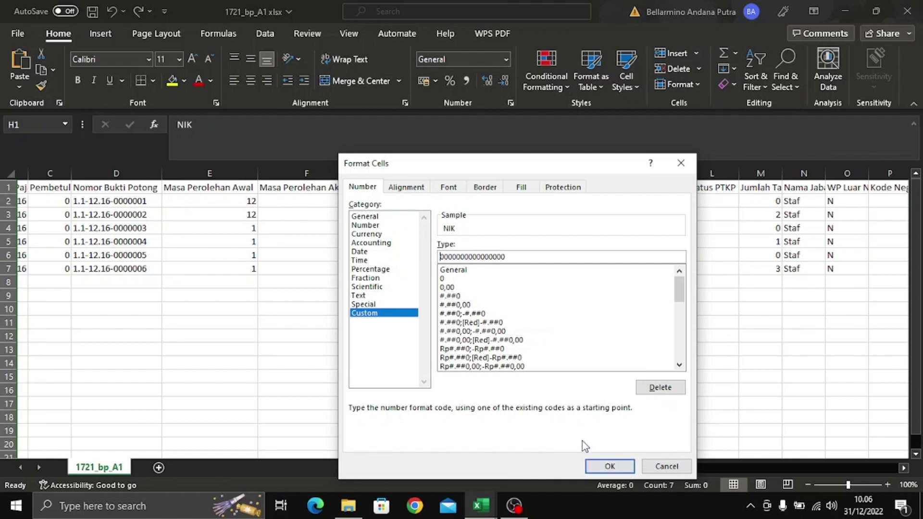
left_click(609, 466)
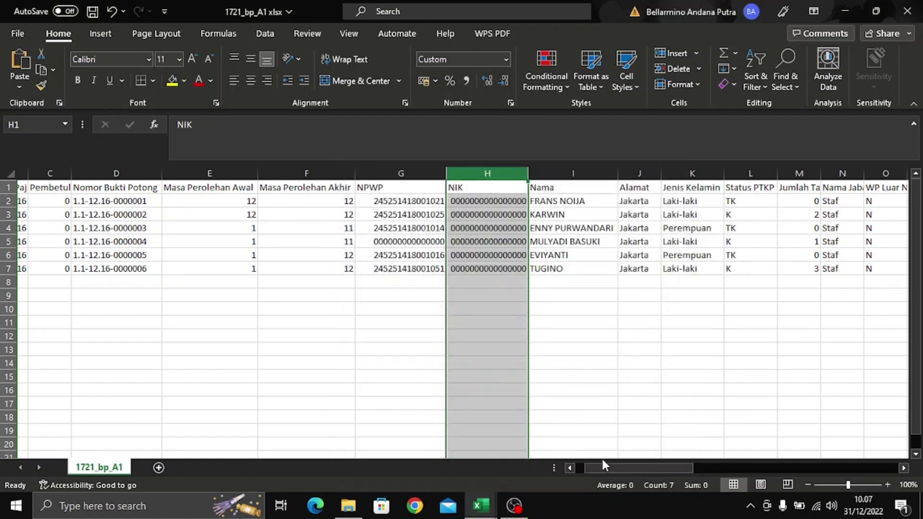
left_click(522, 229)
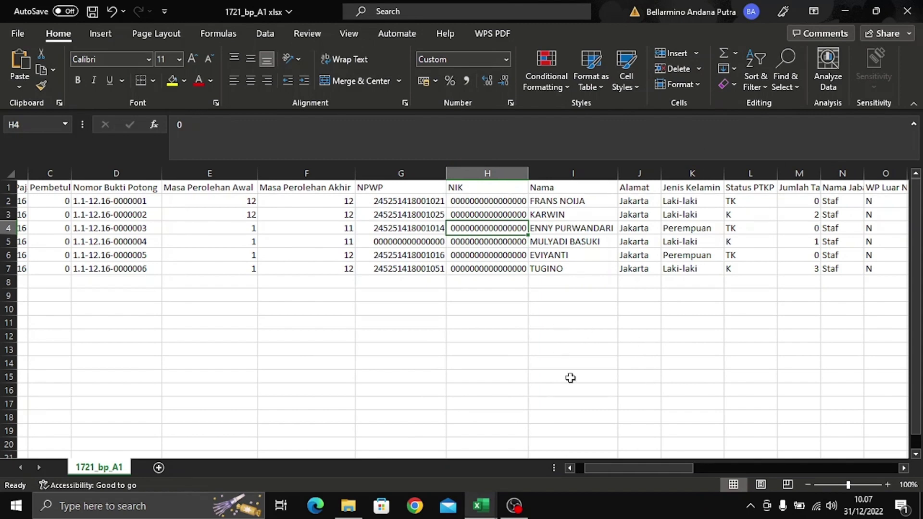
left_click_drag(681, 466, 725, 438)
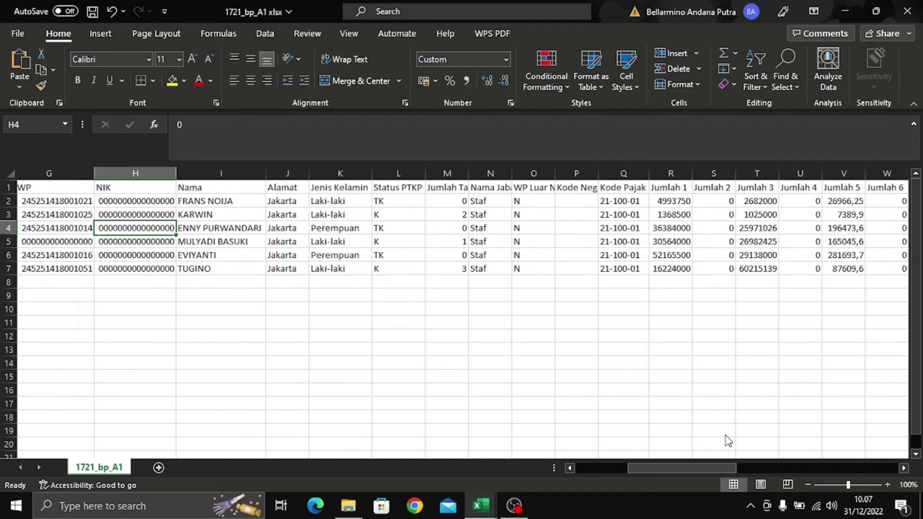
- Replace every Laki-laki in the Jenis Kelamin column with M
left_click(351, 200)
left_click(355, 238)
left_click(350, 202)
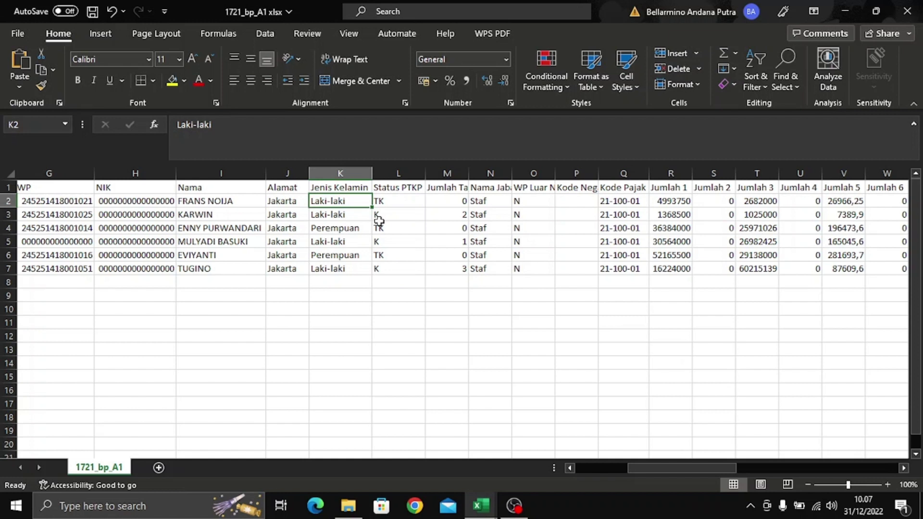
left_click(348, 172)
key("ctrl+f")
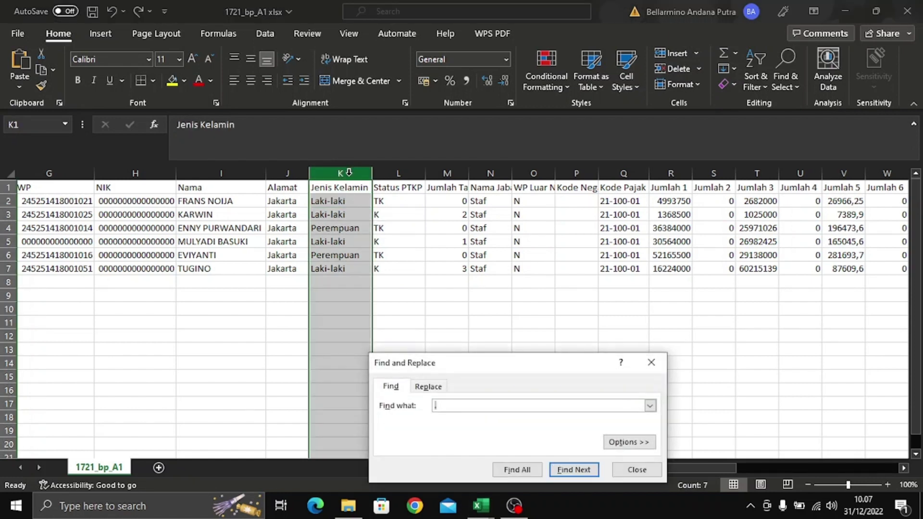
type(".")
left_click(427, 385)
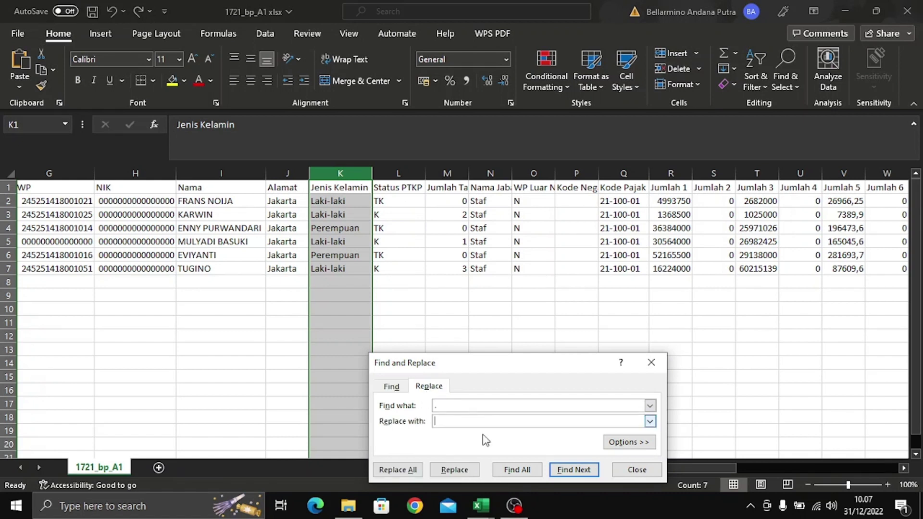
left_click(518, 404)
left_click(538, 423)
type("M")
key("Return")
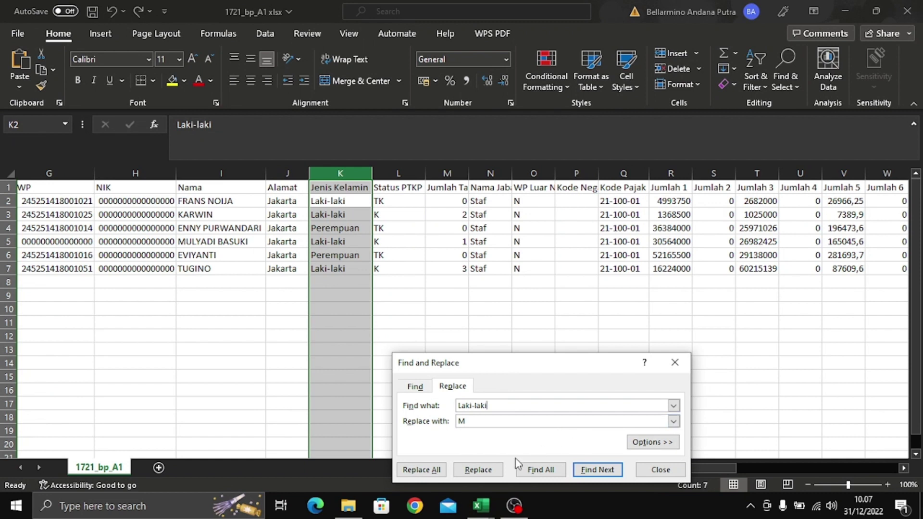
left_click(422, 469)
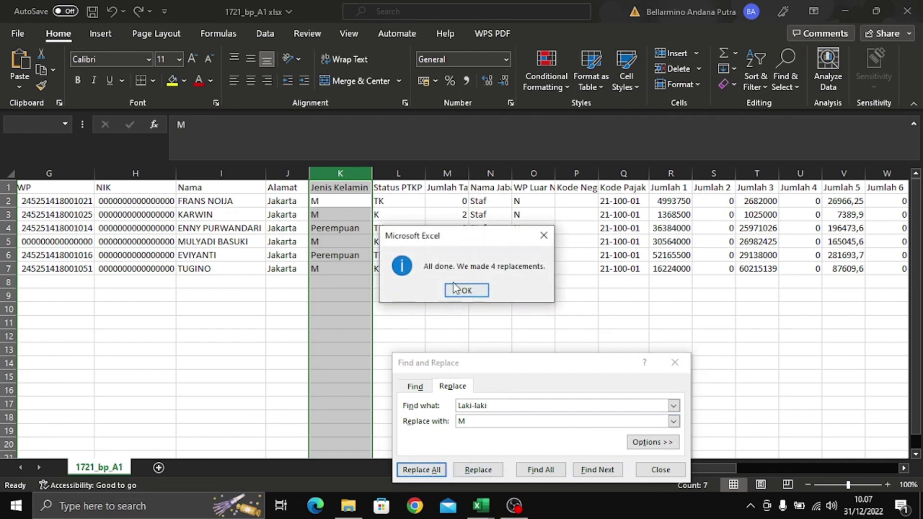
left_click(465, 291)
- Replace every Perempuan with F, close Find and Replace, and select cell Q13
left_click(543, 406)
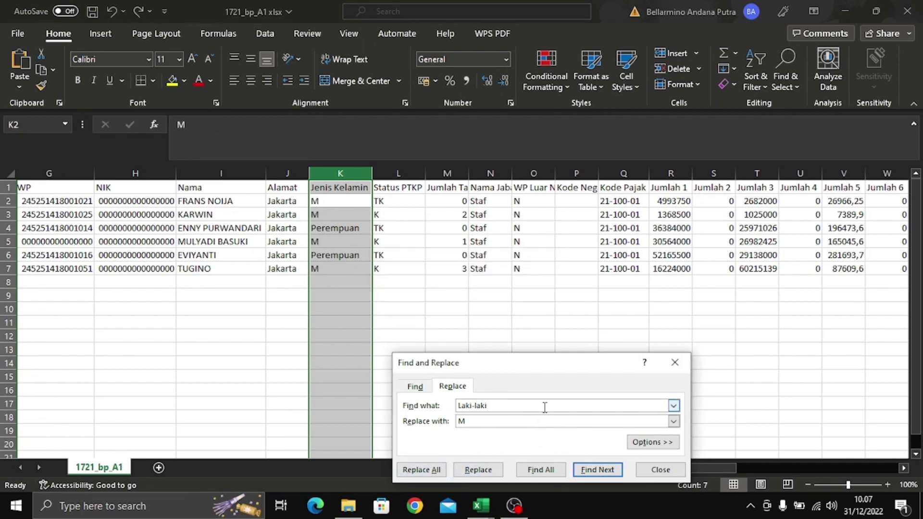
double_click(543, 406)
type("P")
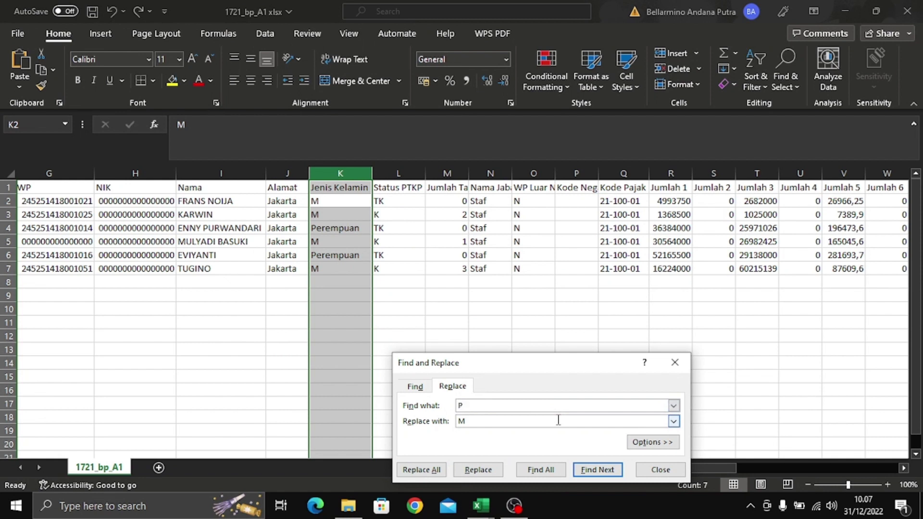
type("erempuan")
left_click(431, 477)
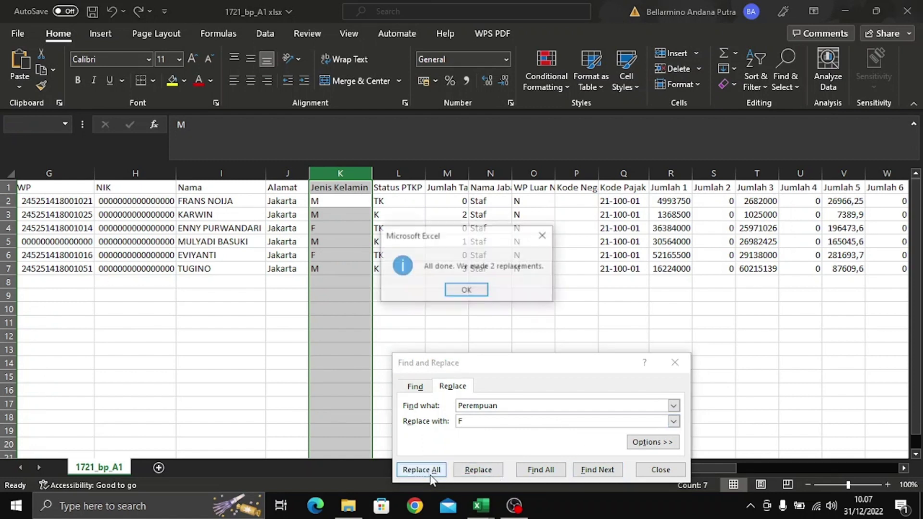
left_click(473, 294)
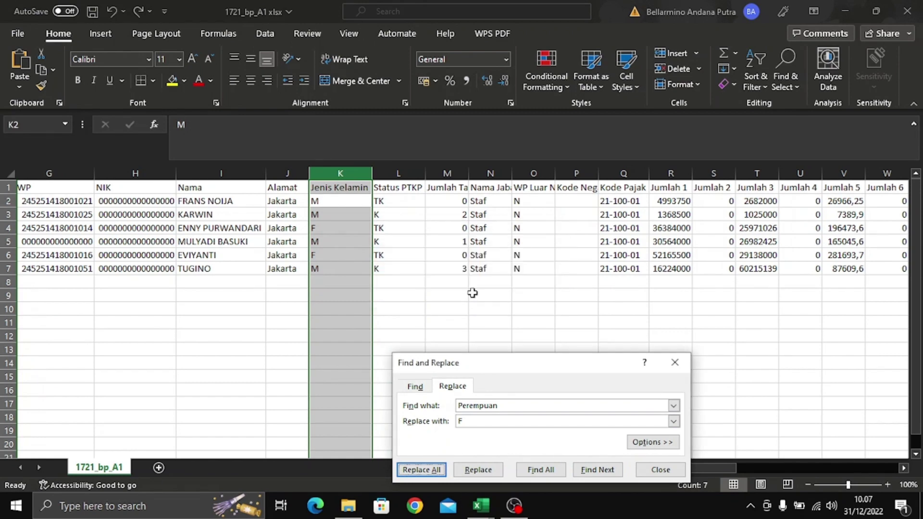
left_click(676, 363)
left_click(625, 350)
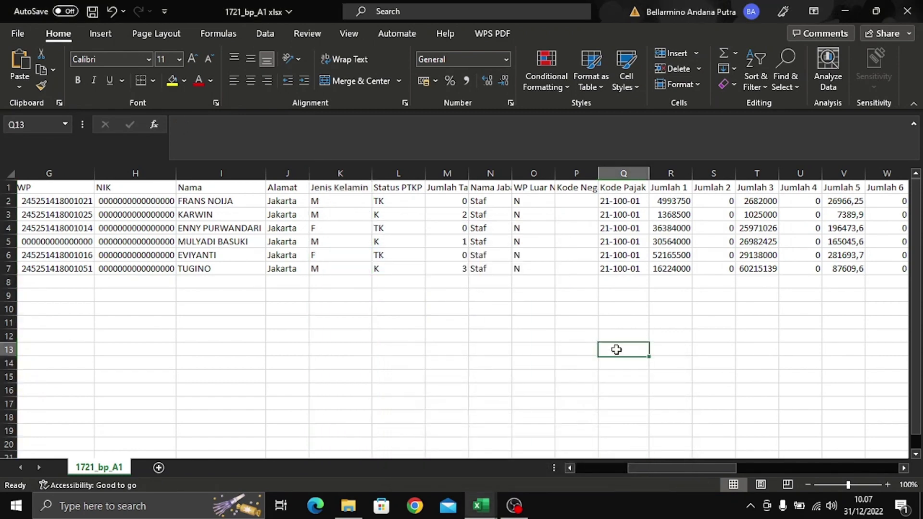
left_click_drag(677, 467, 598, 487)
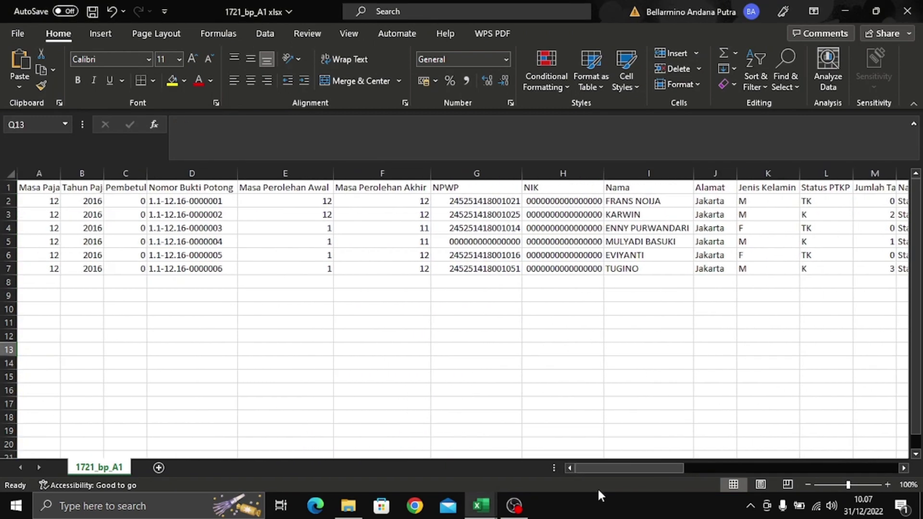
- Save the workbook
left_click(566, 251)
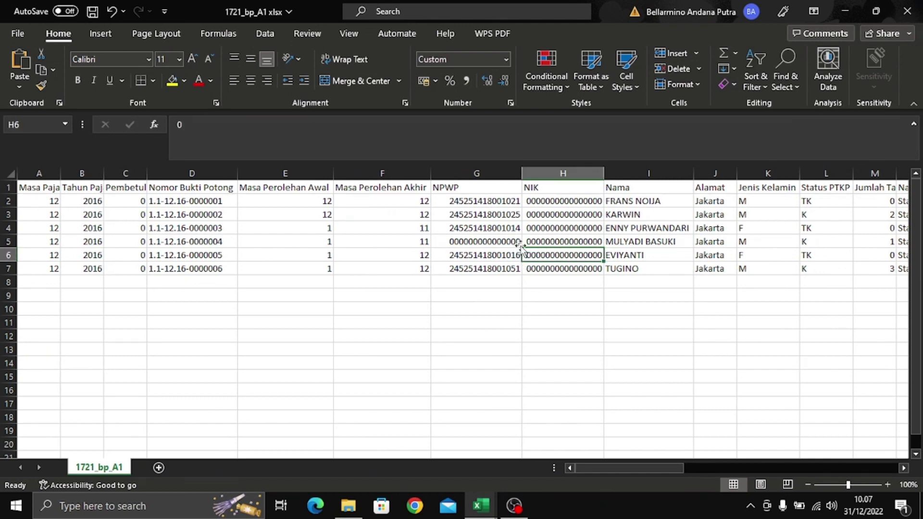
left_click_drag(639, 464, 839, 468)
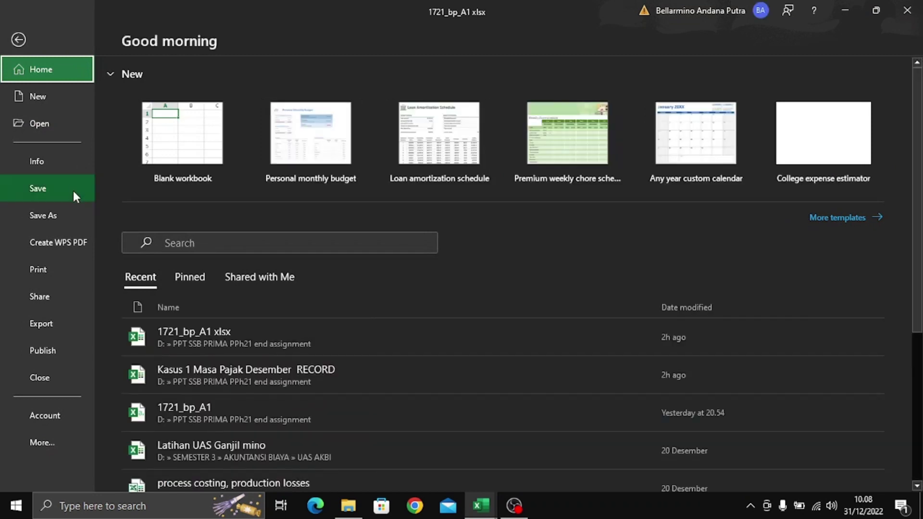
left_click(72, 189)
- Save a copy named '1721_bp_A1 csv' as CSV (Comma delimited)
left_click(19, 30)
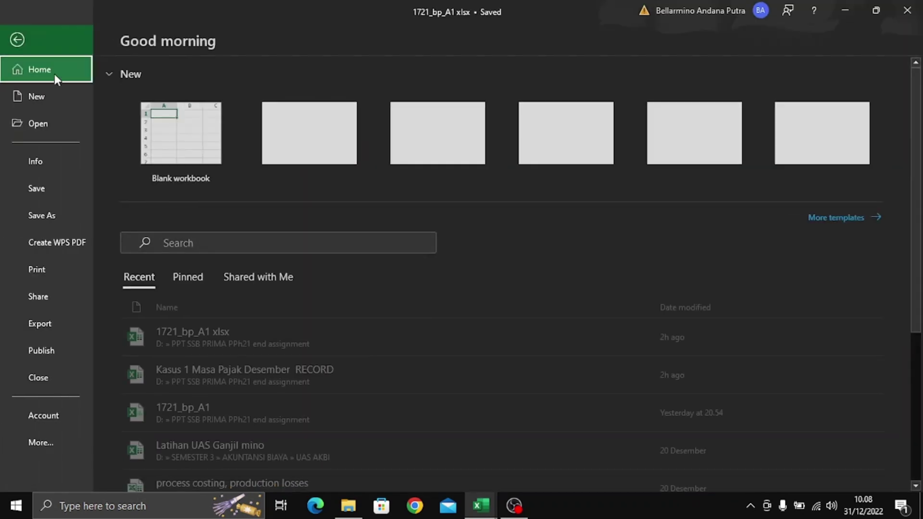
left_click(73, 226)
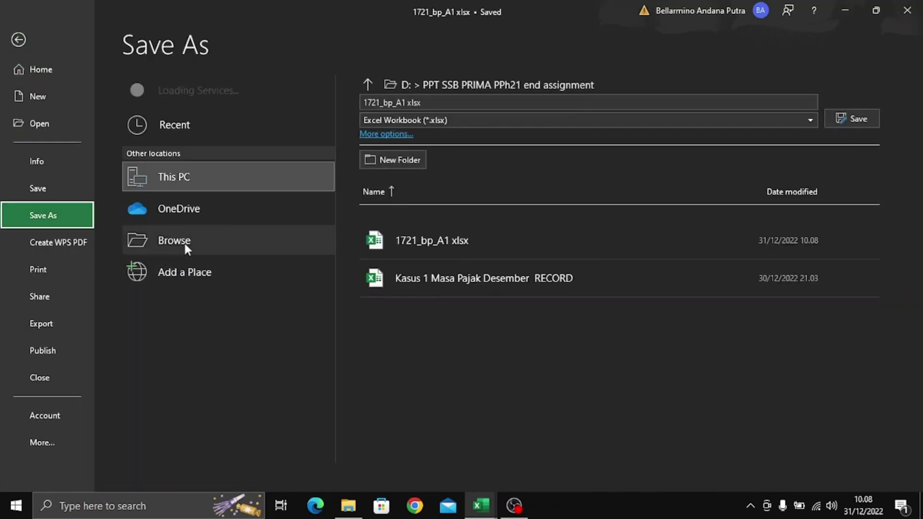
left_click(204, 250)
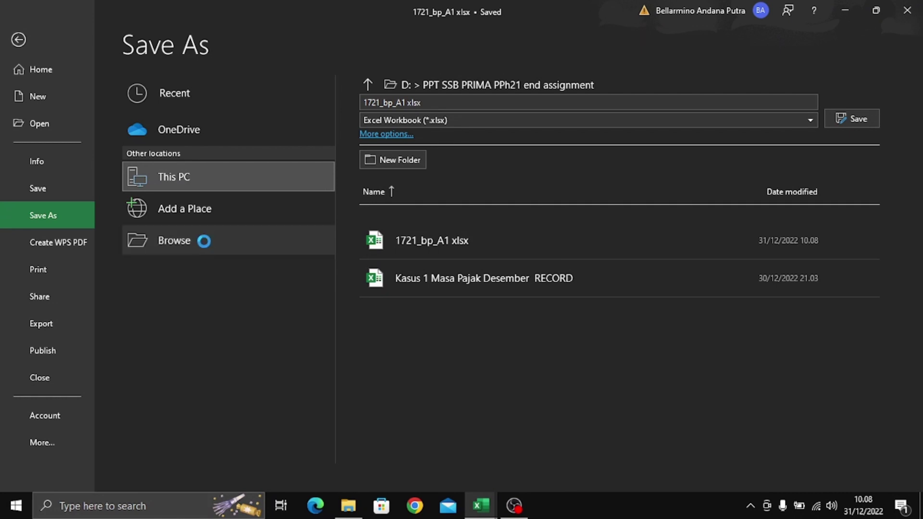
left_click(190, 167)
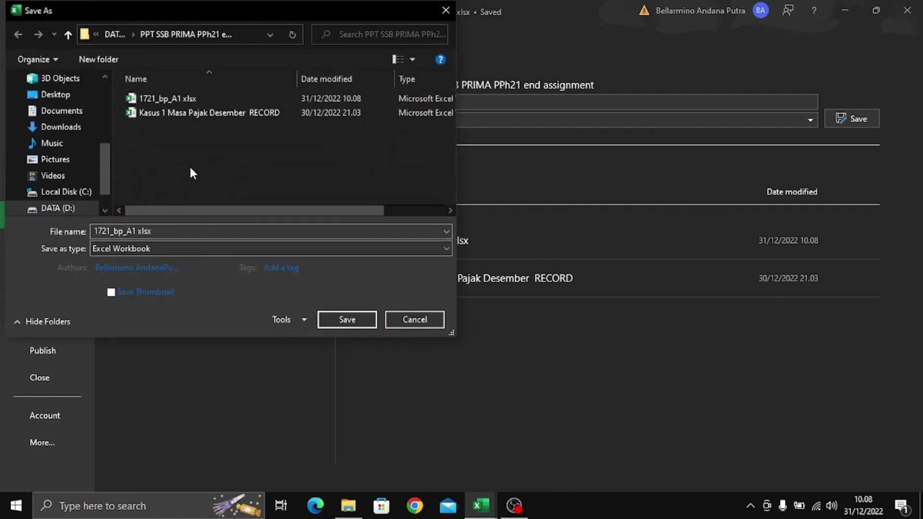
left_click(222, 234)
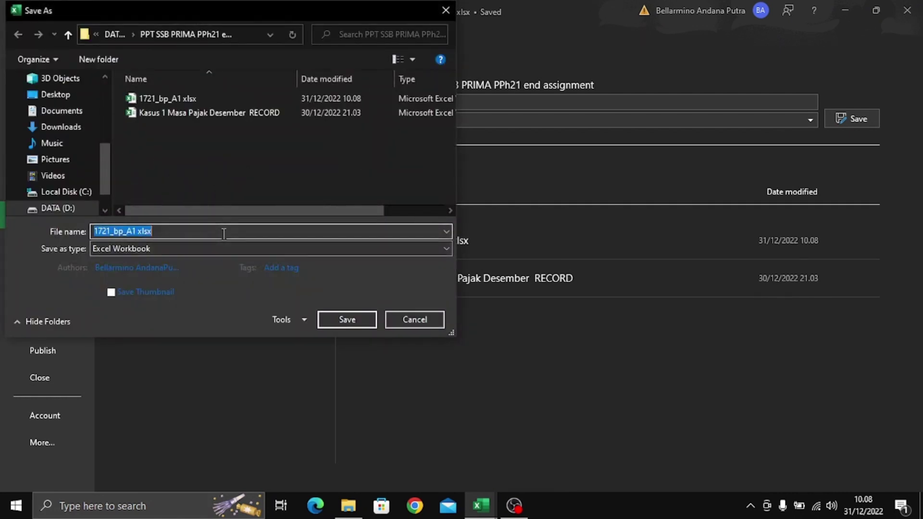
left_click(233, 235)
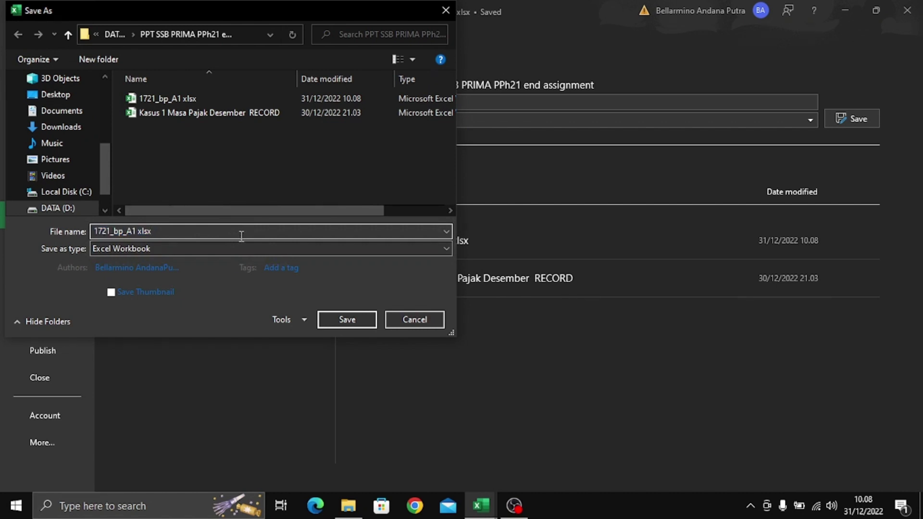
key("BackSpace")
key("BackSpace")
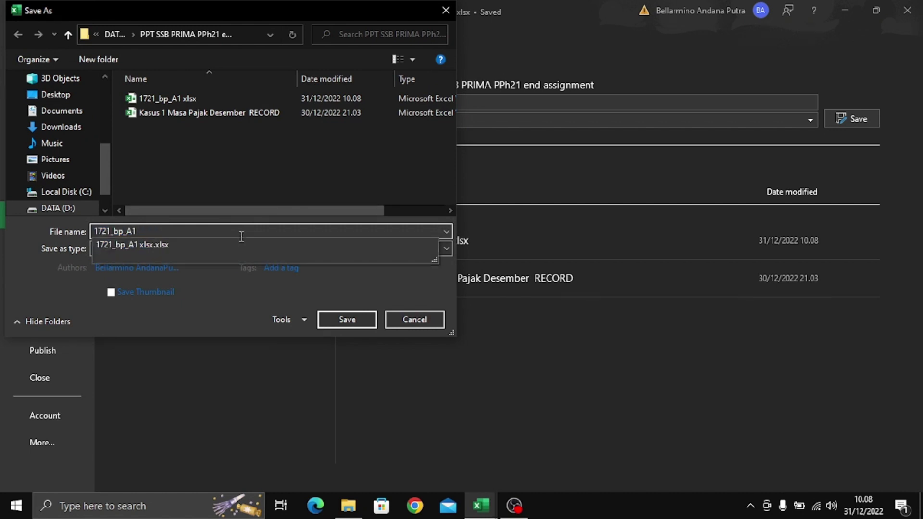
type("csv")
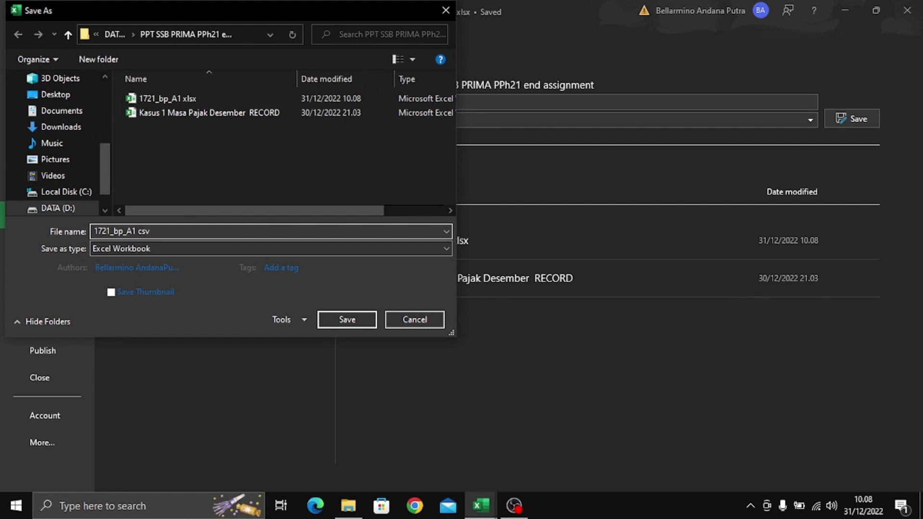
left_click(214, 249)
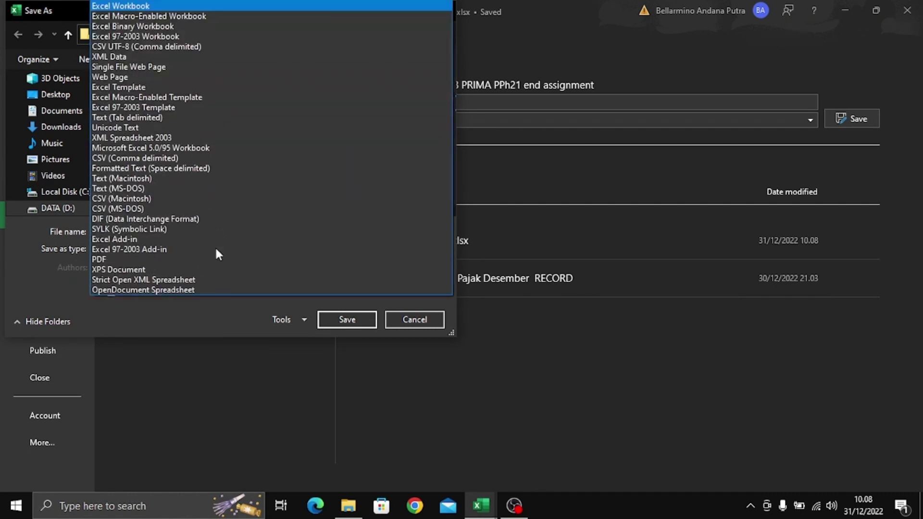
left_click(146, 160)
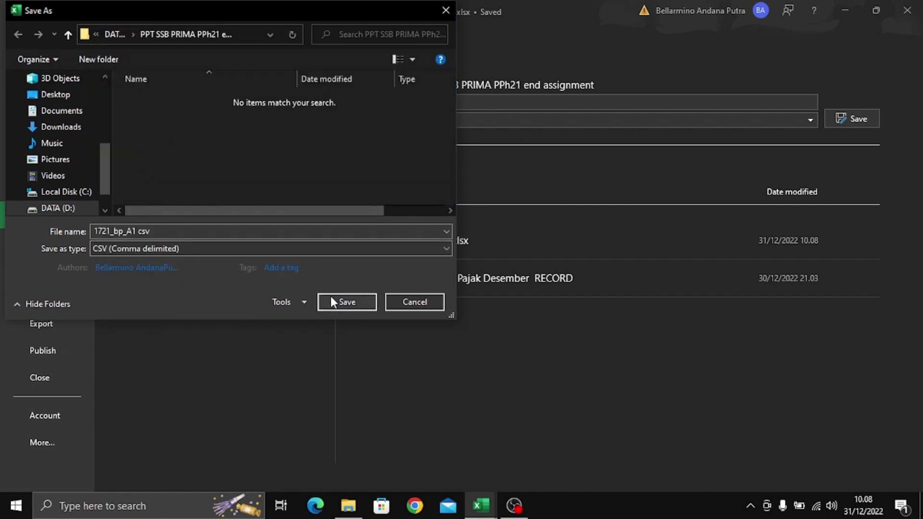
left_click(346, 301)
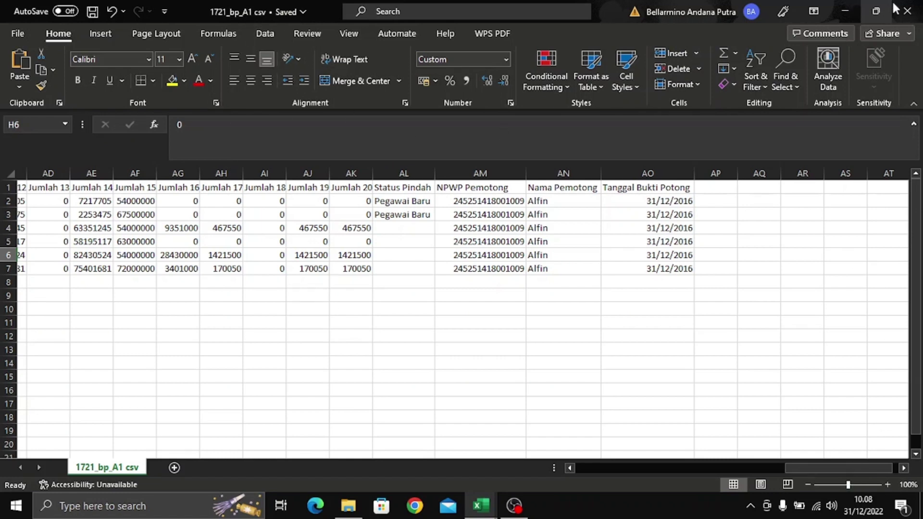
- Close the CSV workbook and launch e-SPT Masa PPh 21/26 from the desktop
left_click(907, 11)
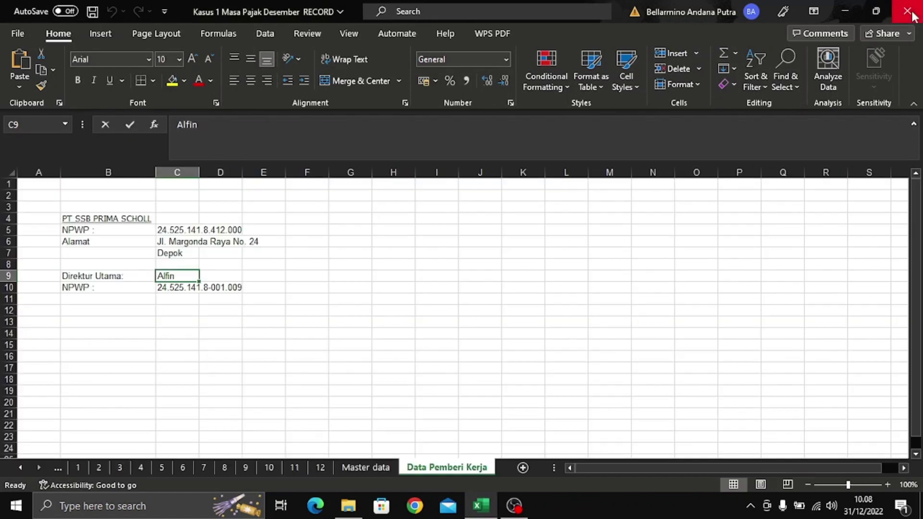
left_click(851, 4)
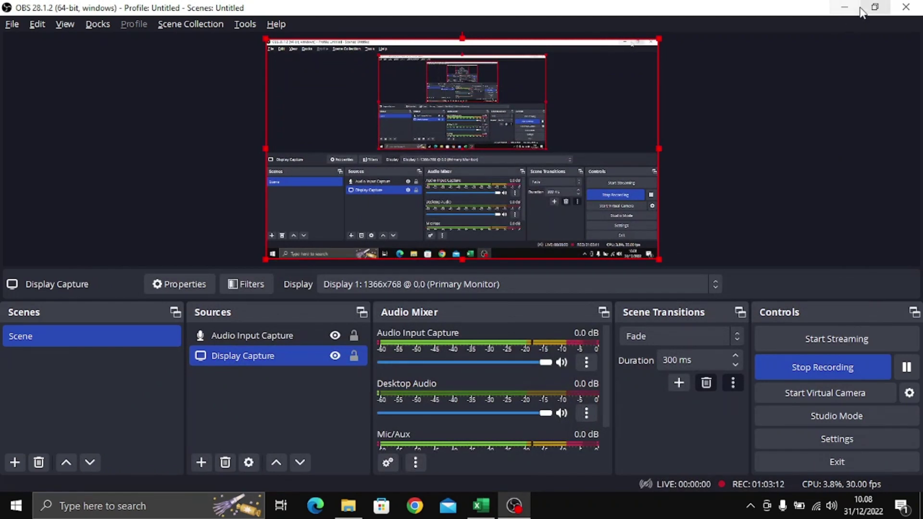
left_click(851, 6)
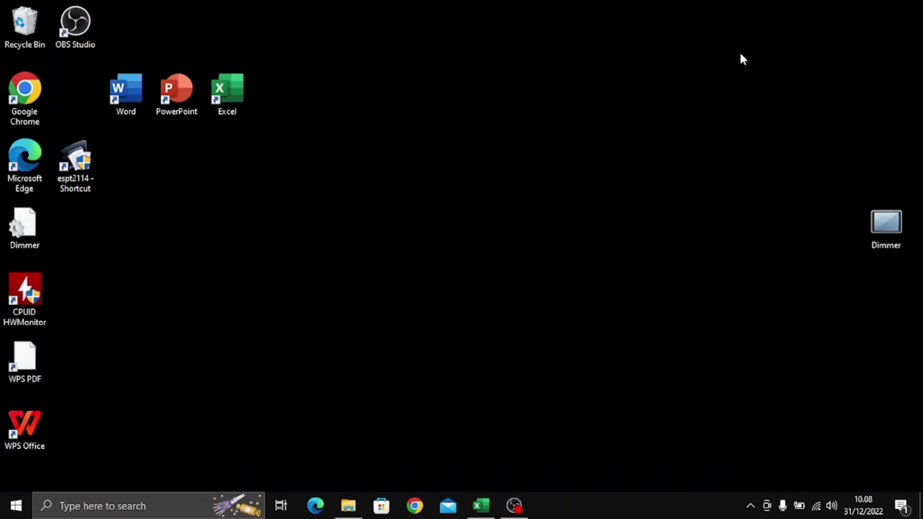
double_click(80, 164)
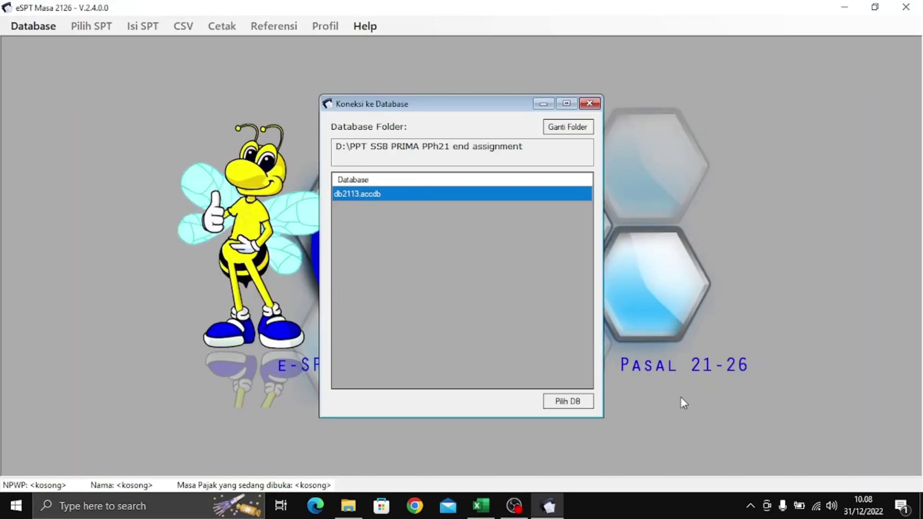
- Point the database folder to D:\PPT SSB PRIMA PPh21 end assignment and open db2113.accdb
left_click(565, 127)
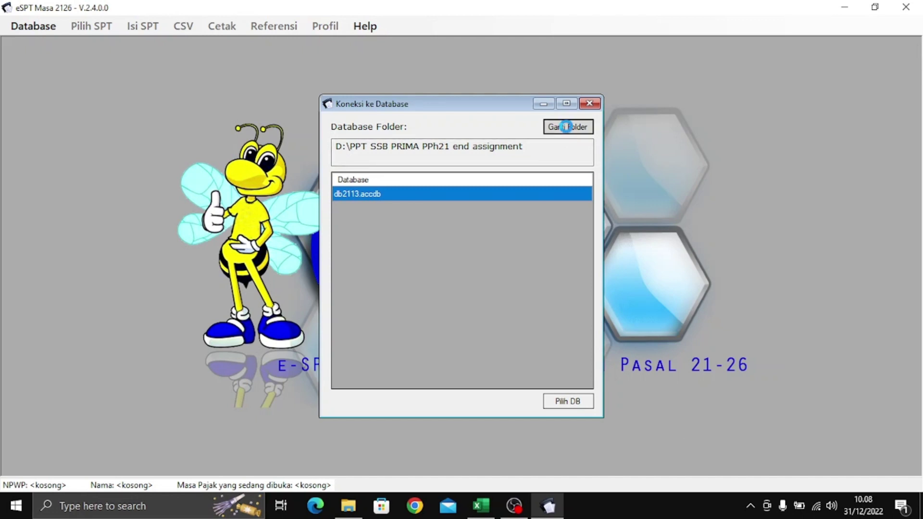
scroll(480, 266, "down", 8)
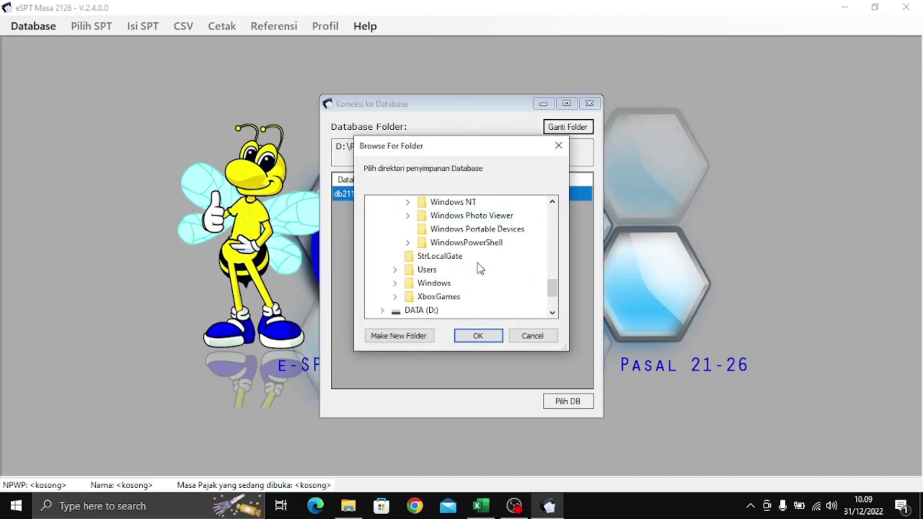
scroll(480, 272, "down", 3)
double_click(429, 245)
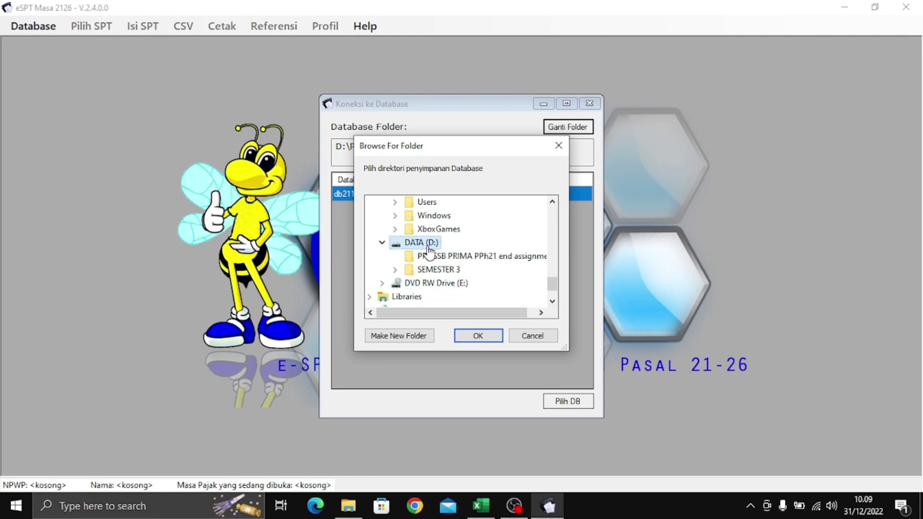
left_click(468, 257)
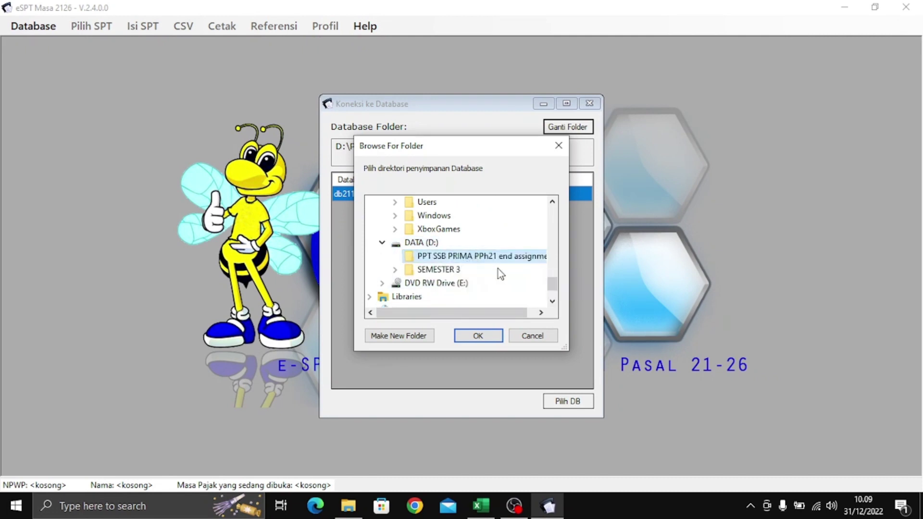
left_click(494, 335)
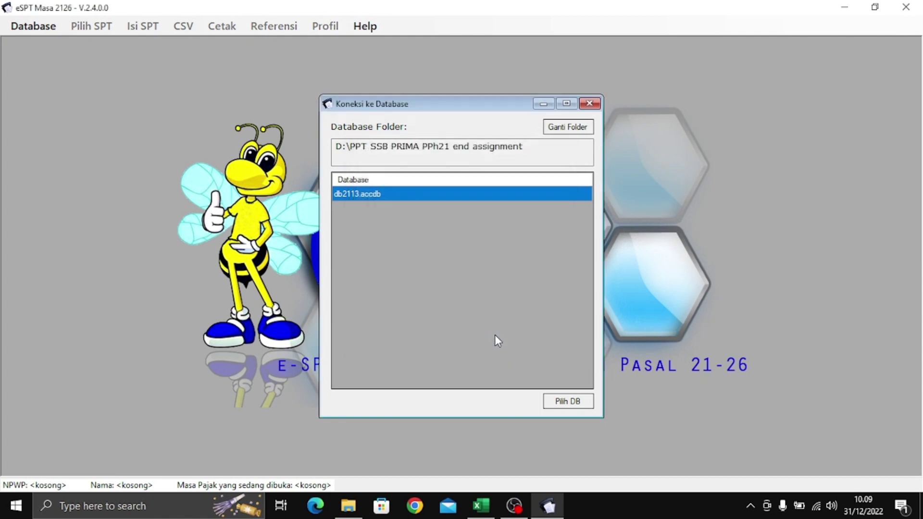
left_click(571, 407)
- Log into the db2113.accdb database with its password
left_click(553, 400)
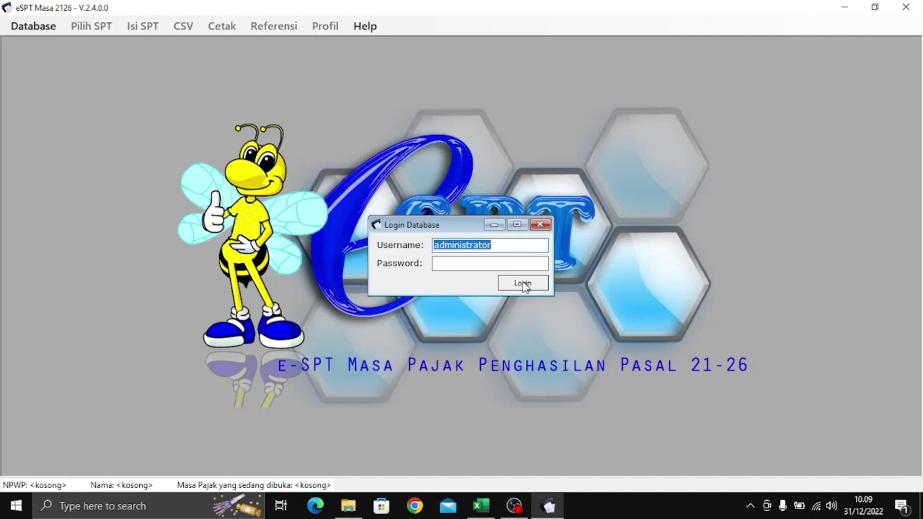
key("Tab")
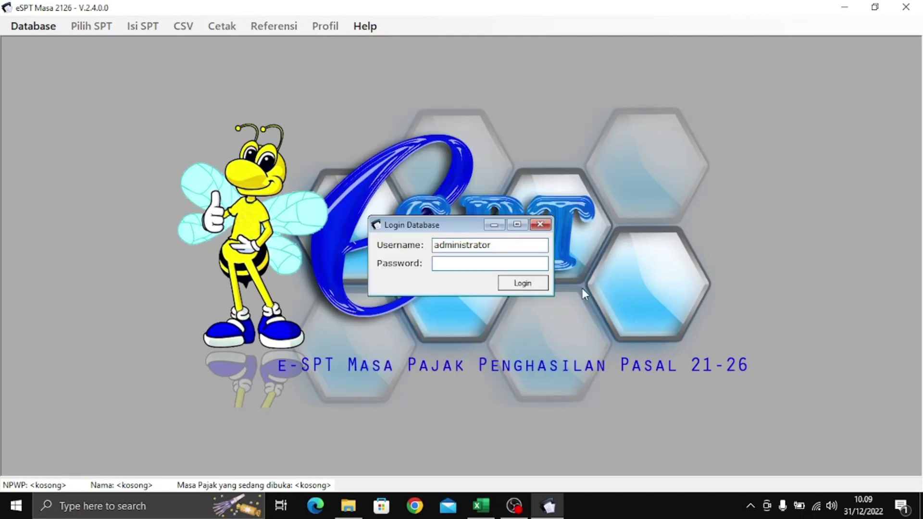
type("123")
key("Return")
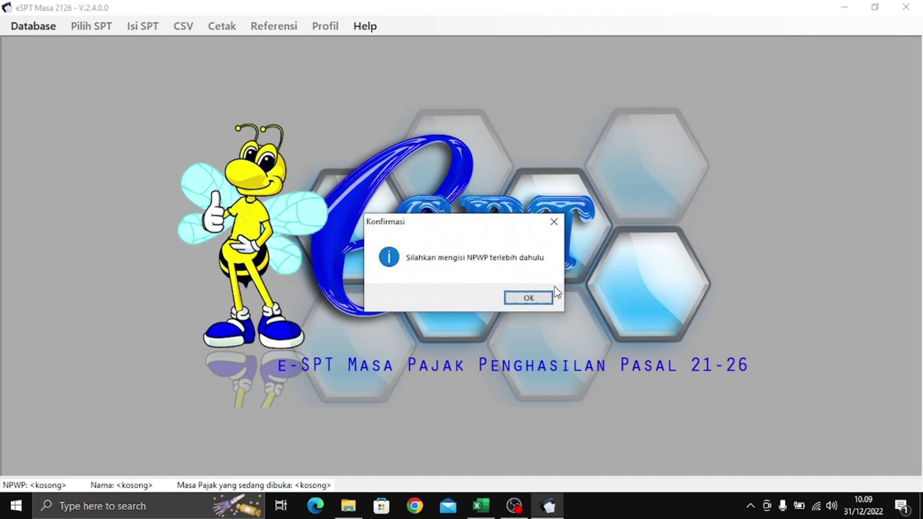
left_click(544, 299)
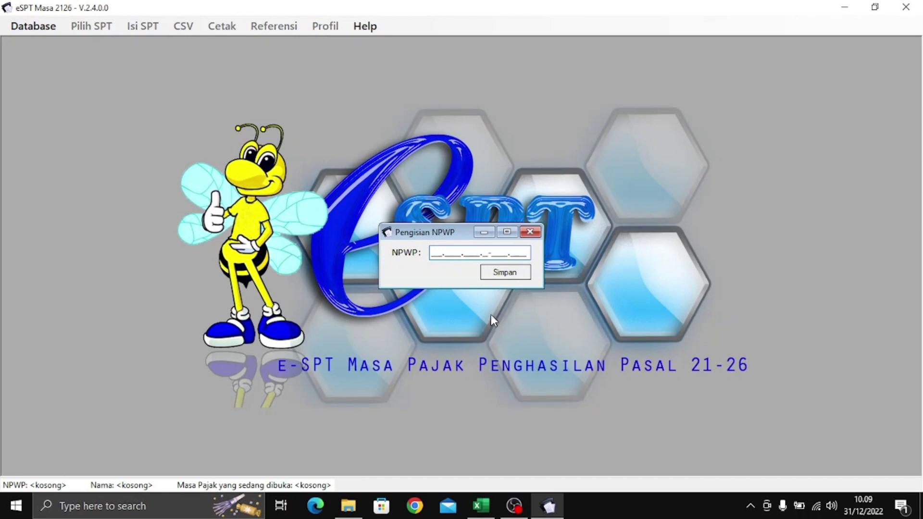
- Copy the company NPWP from cell C5 into e-SPT and save it
key("alt+Tab")
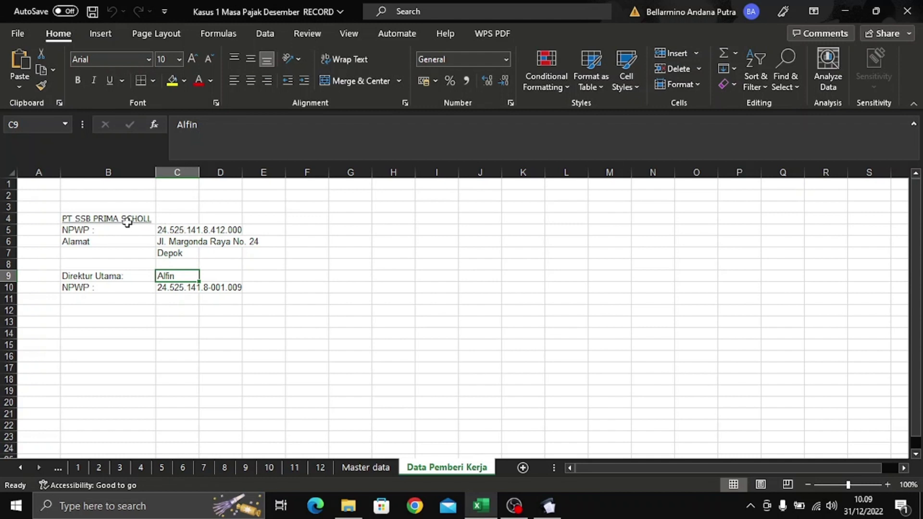
left_click(163, 227)
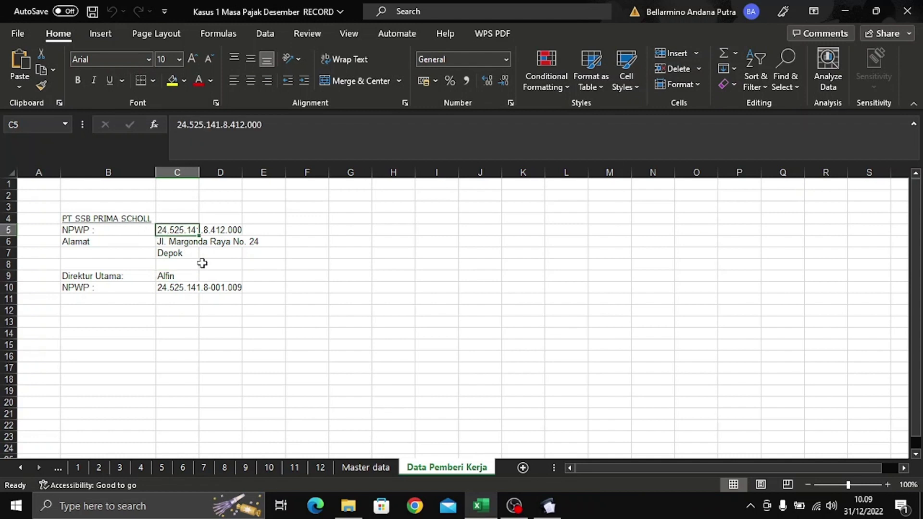
key("ctrl+c")
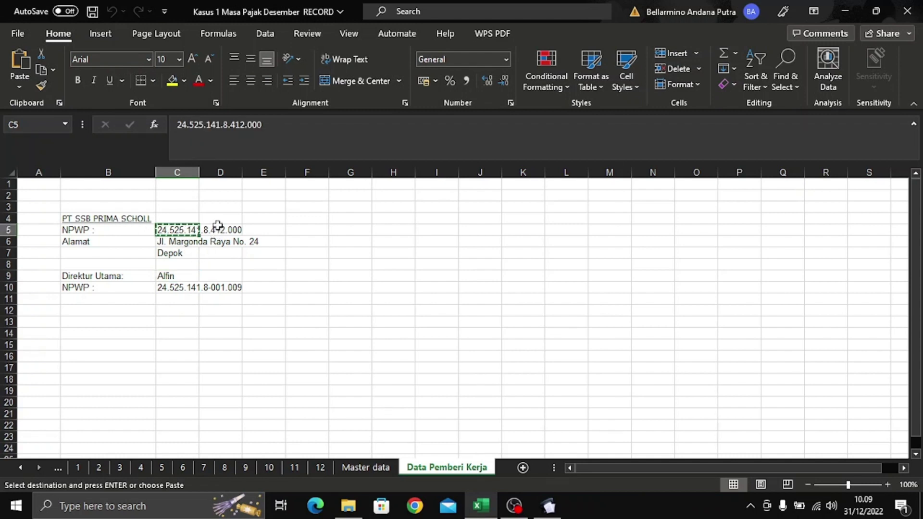
key("alt+Tab")
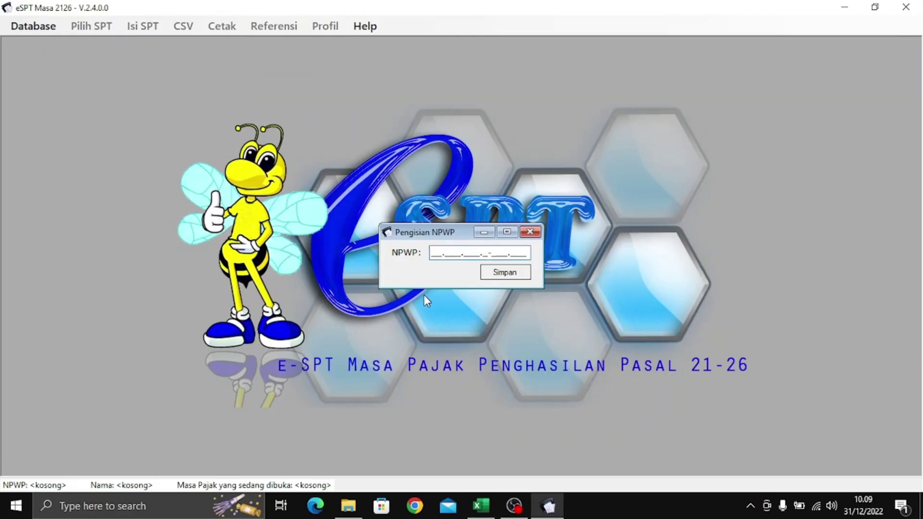
key("ctrl+v")
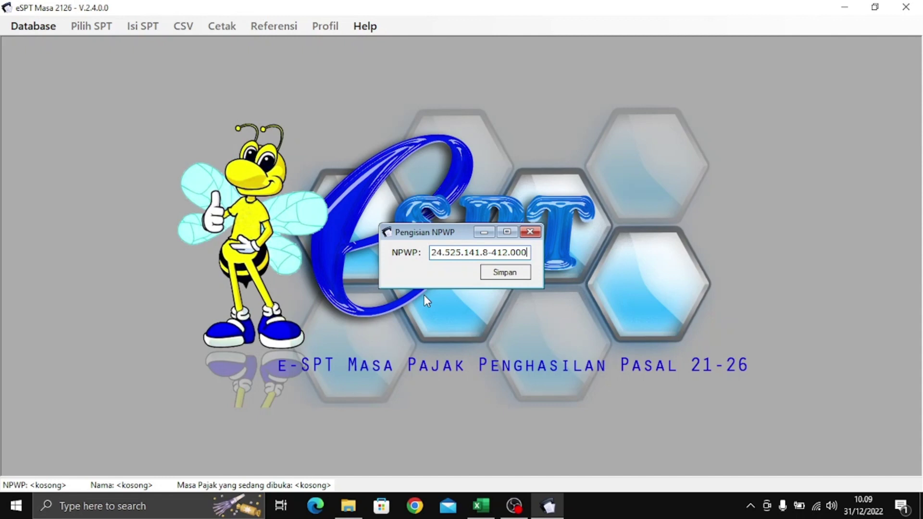
key("Tab")
left_click(505, 278)
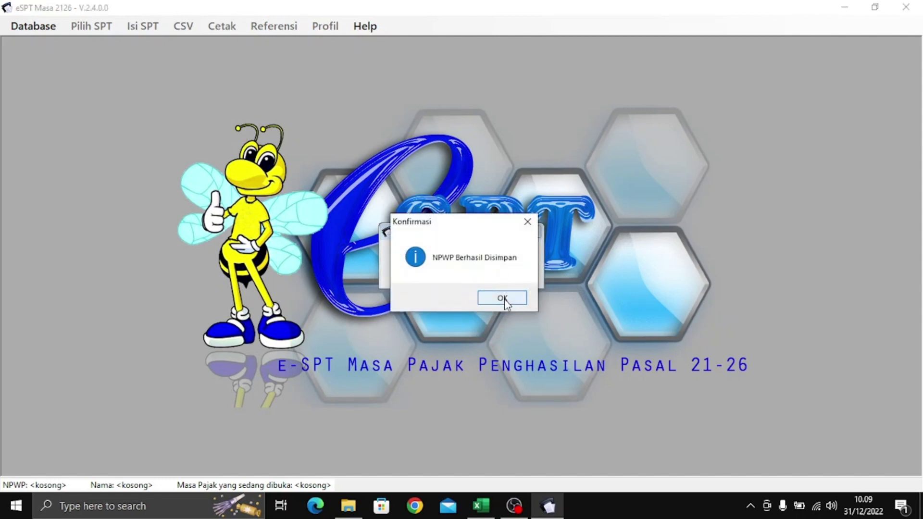
left_click(504, 298)
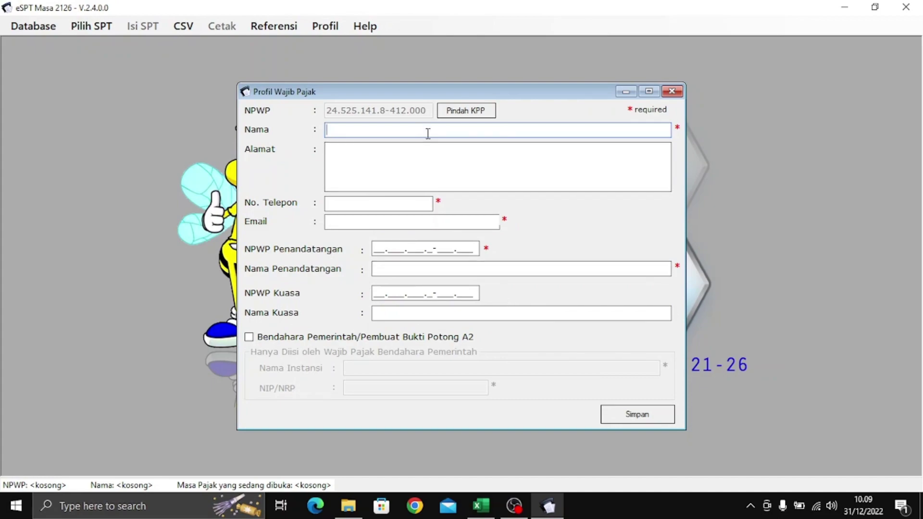
- Copy the company name PT SSB PRIMA SCHOLL and its C6 street address into the profile
key("alt+Tab")
left_click(103, 218)
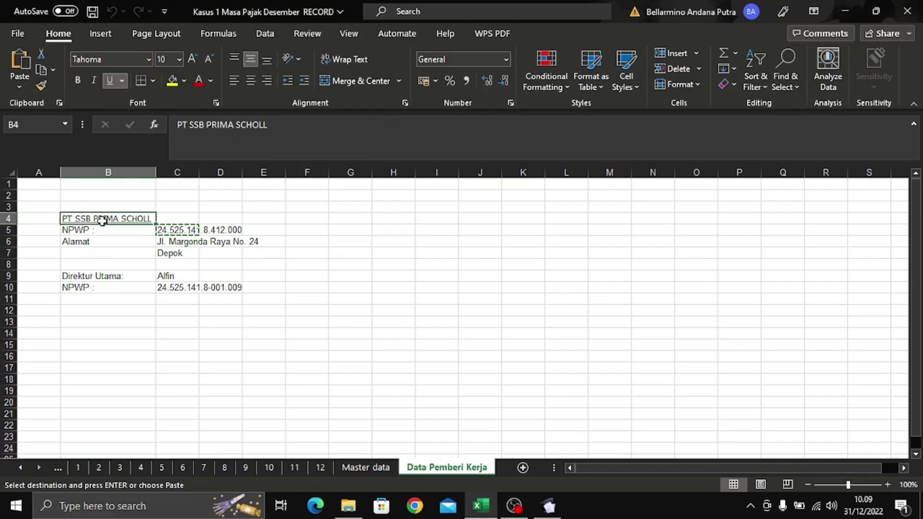
key("ctrl+c")
key("alt+Tab")
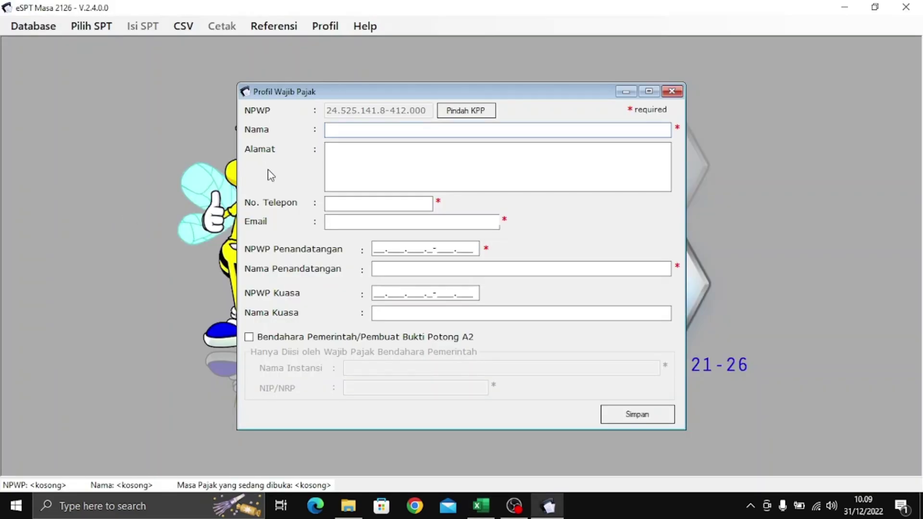
key("ctrl+v")
left_click(368, 163)
key("alt+Tab")
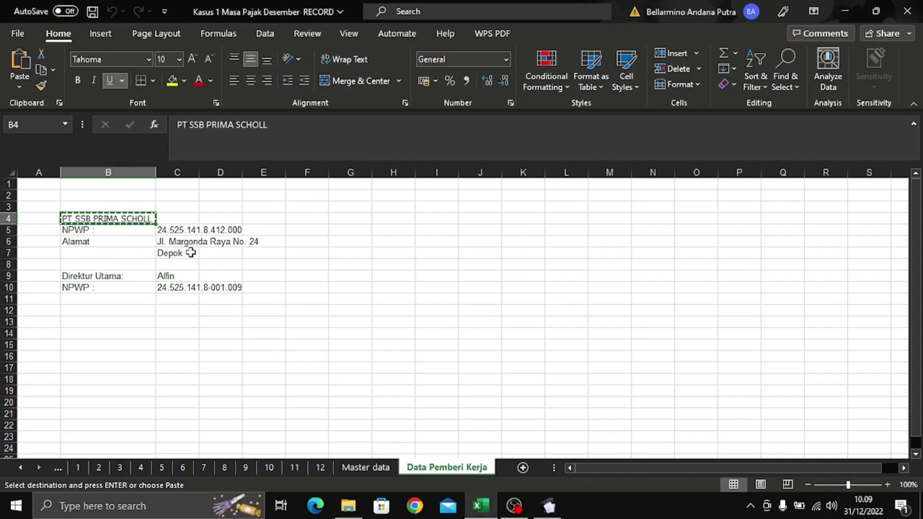
left_click(190, 242)
key("ctrl+c")
key("alt+Tab")
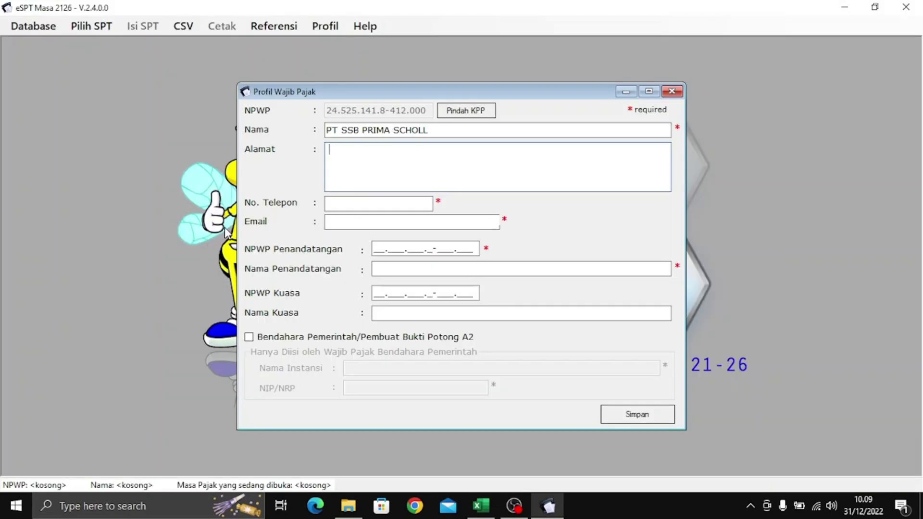
key("ctrl+v")
left_click(353, 203)
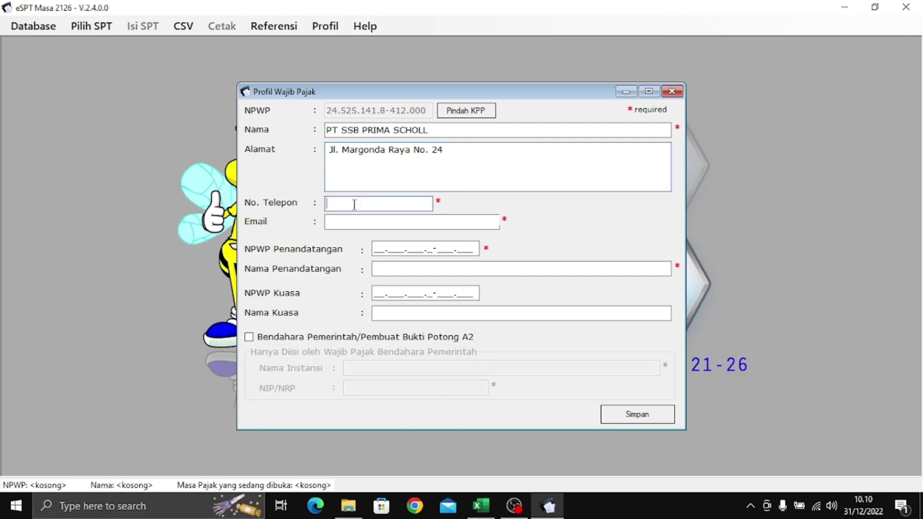
- Enter the company's phone number and e-mail address in the profile form
key("alt+Tab")
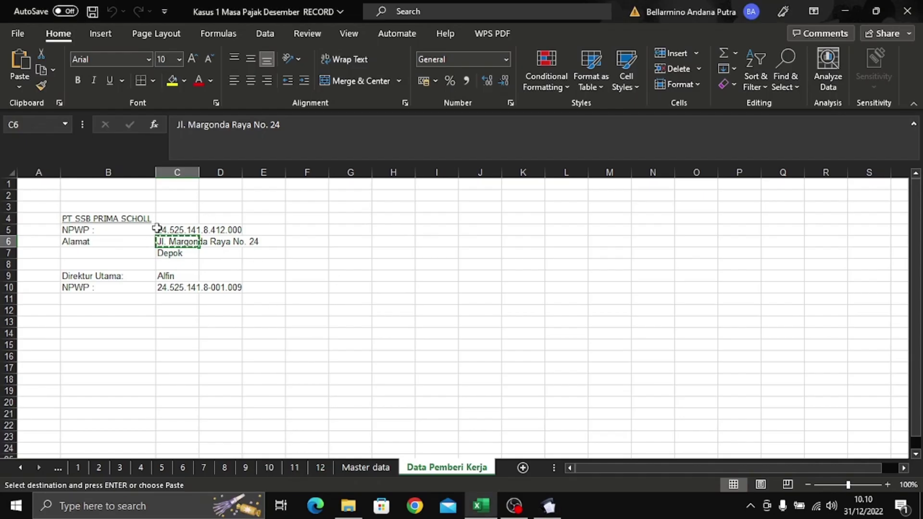
key("alt+Tab")
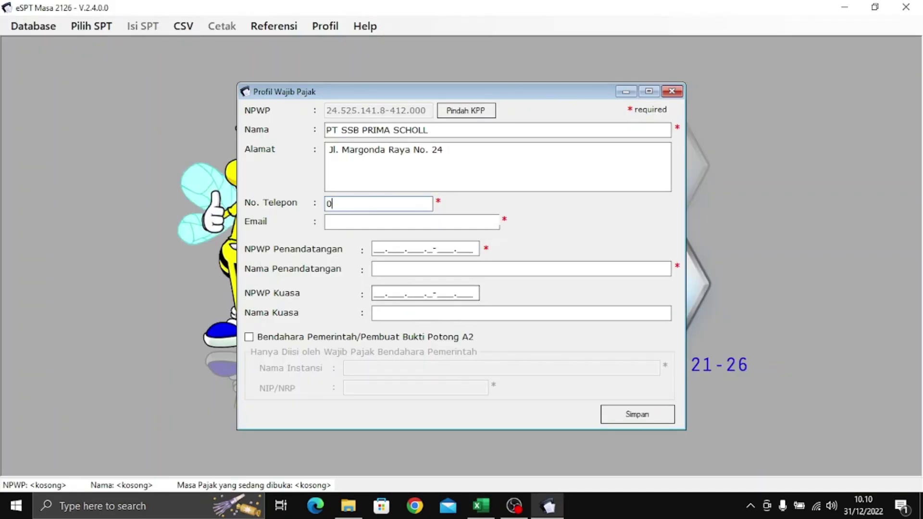
key("alt+Tab")
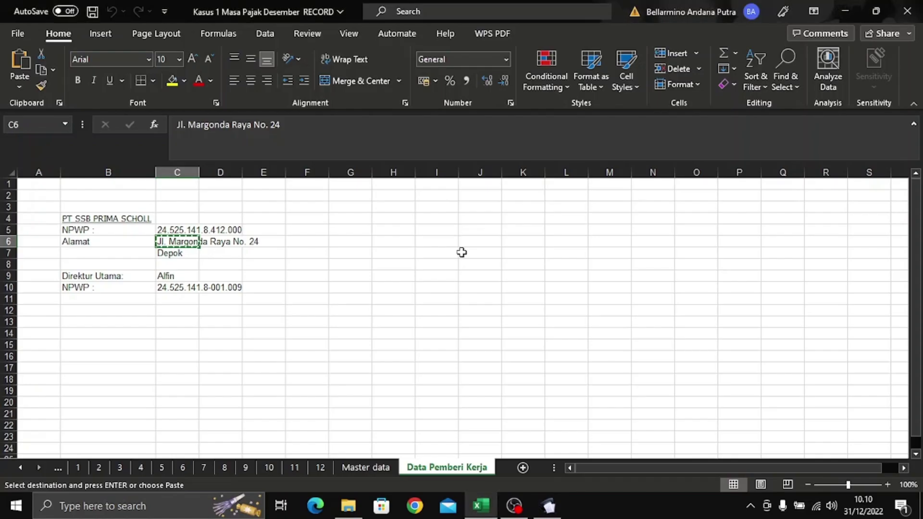
key("alt+Tab")
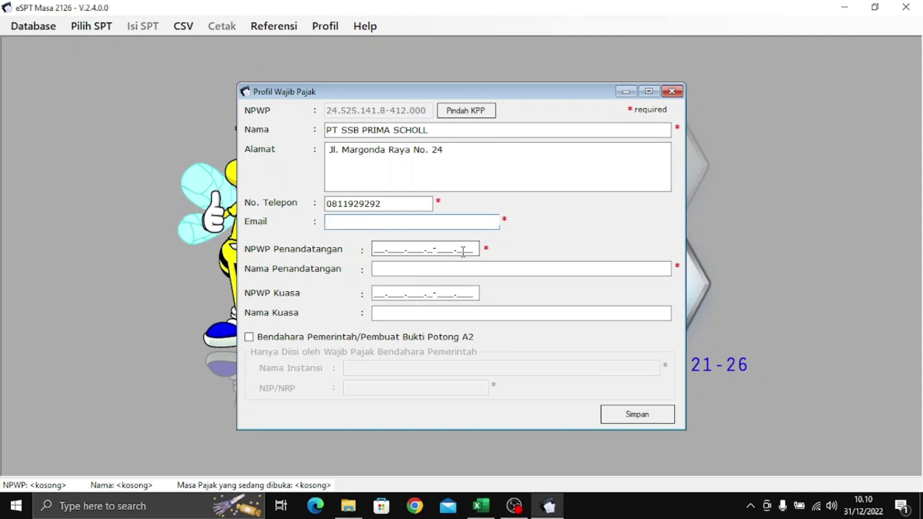
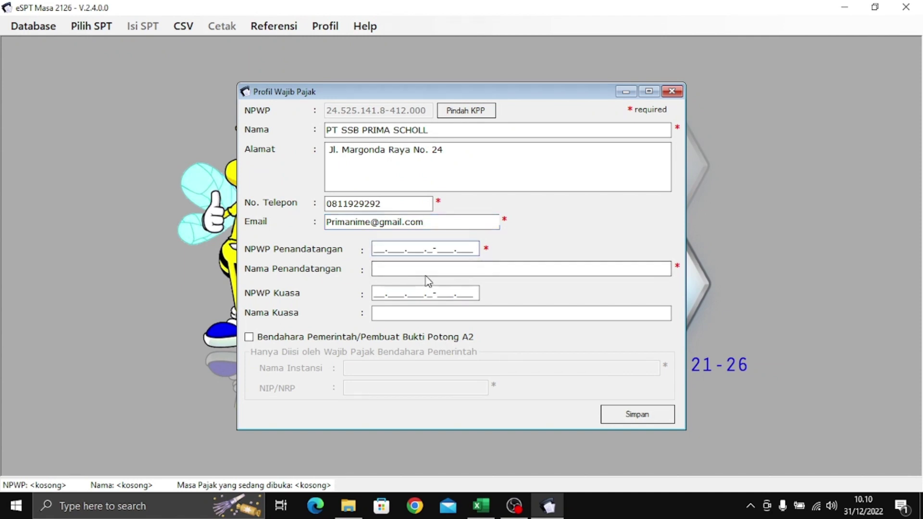
- Fill the signatory with the director's NPWP (C10) and name (C9), then save the profile
key("alt+Tab")
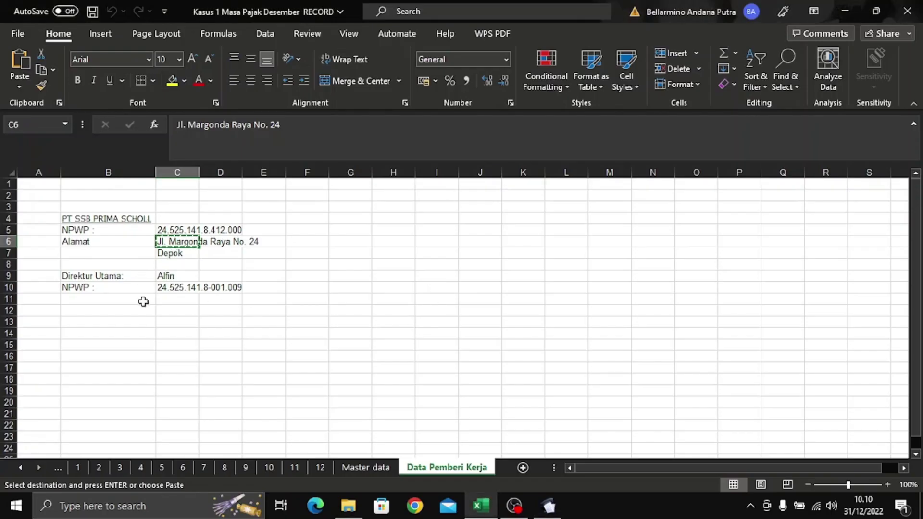
left_click(163, 287)
key("ctrl+c")
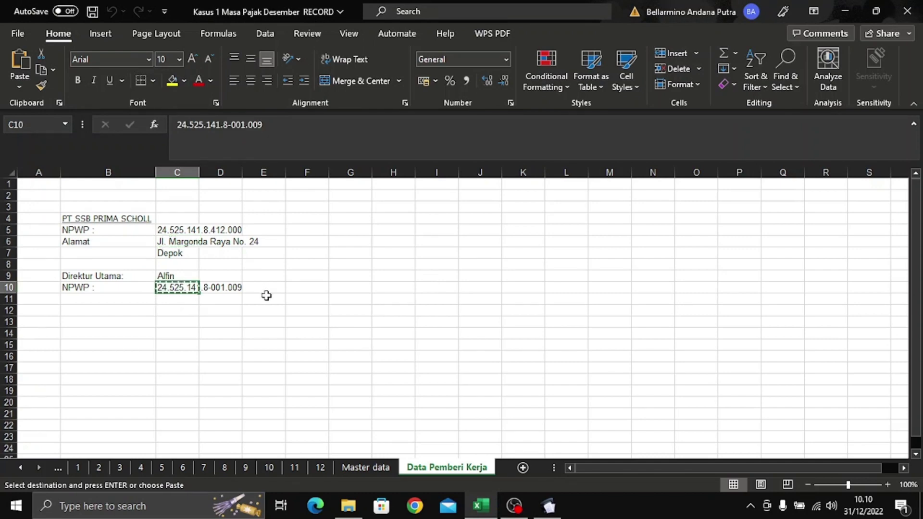
key("alt+Tab")
key("ctrl+v")
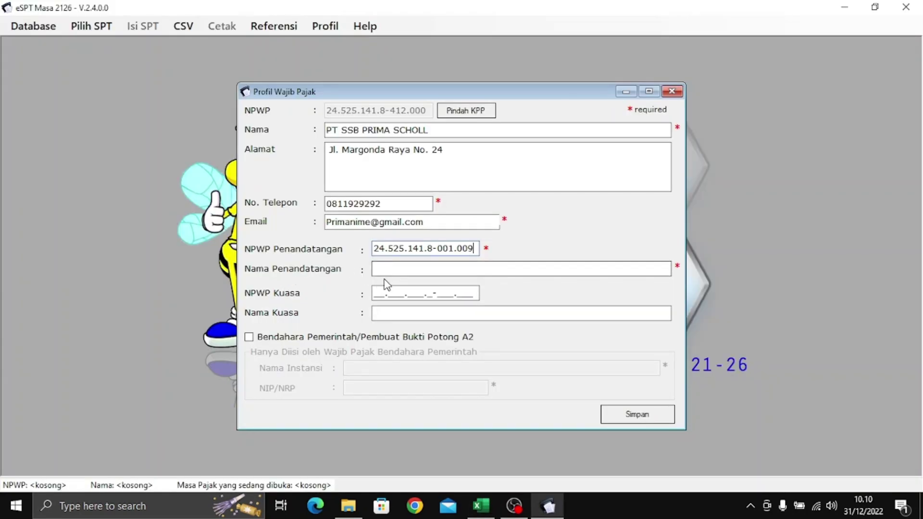
left_click(393, 266)
key("alt+Tab")
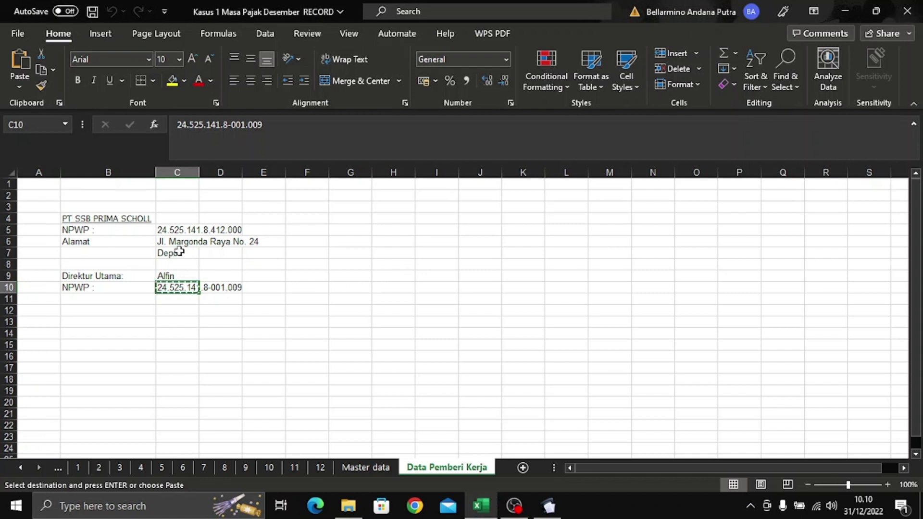
left_click(188, 275)
key("ctrl+c")
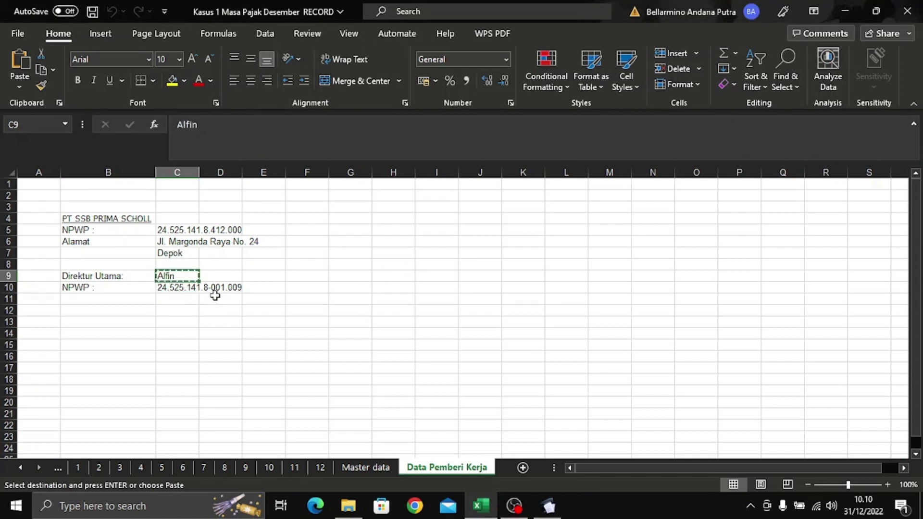
key("alt+Tab")
key("ctrl+v")
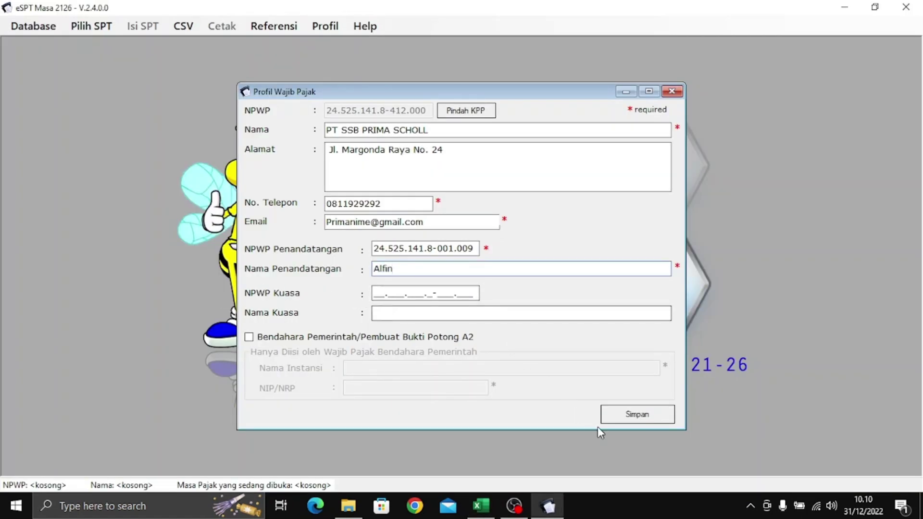
left_click(636, 415)
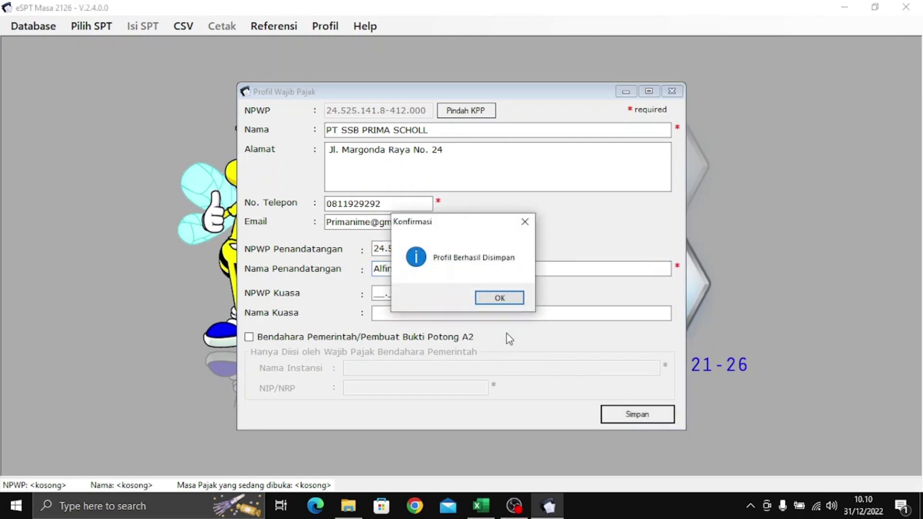
left_click(500, 298)
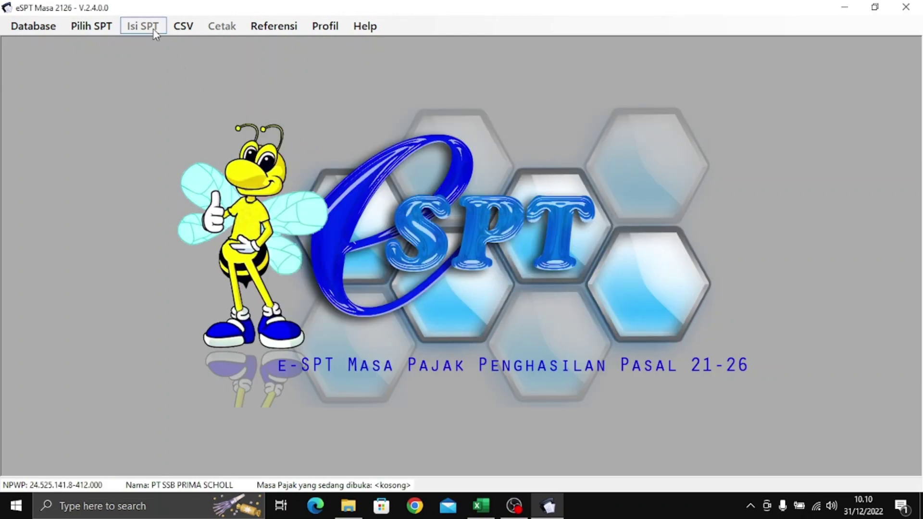
- Create a new SPT for the Desember 2016 tax period
left_click(91, 27)
left_click(113, 43)
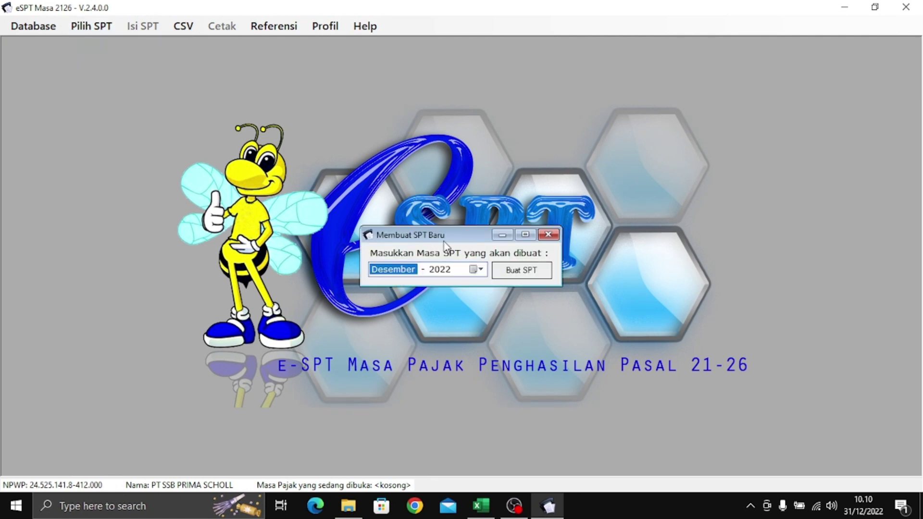
left_click(476, 270)
left_click(456, 290)
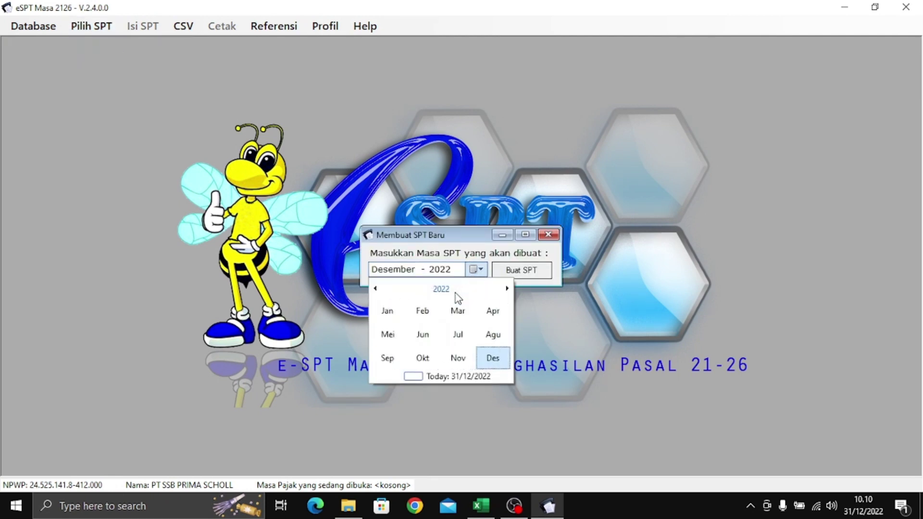
left_click(449, 291)
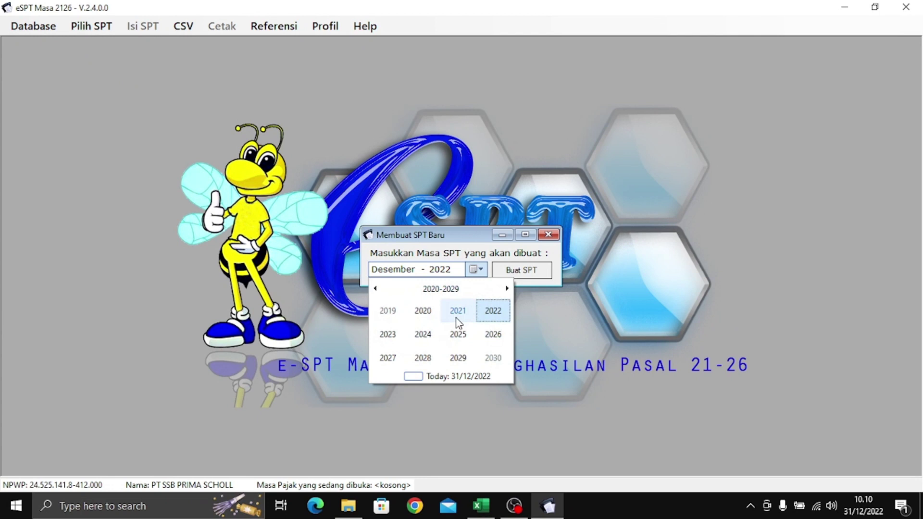
left_click(375, 289)
left_click(493, 334)
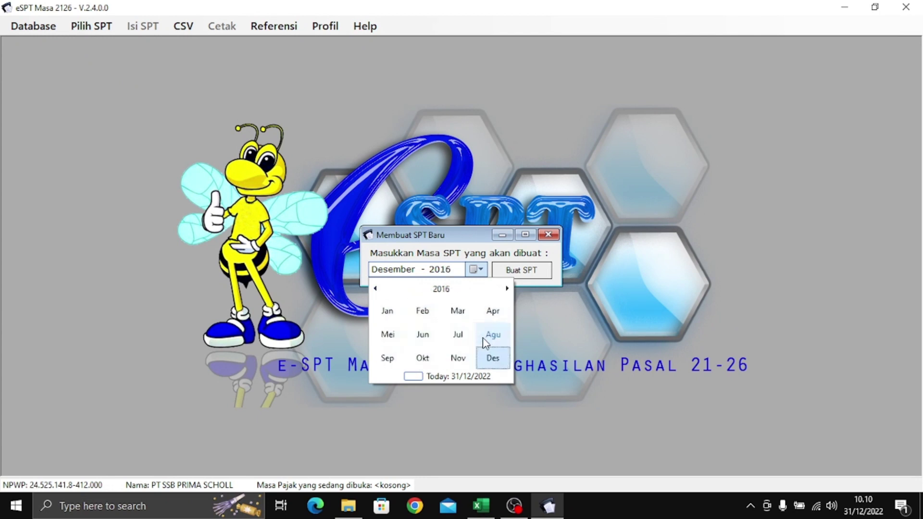
left_click(491, 357)
left_click(502, 355)
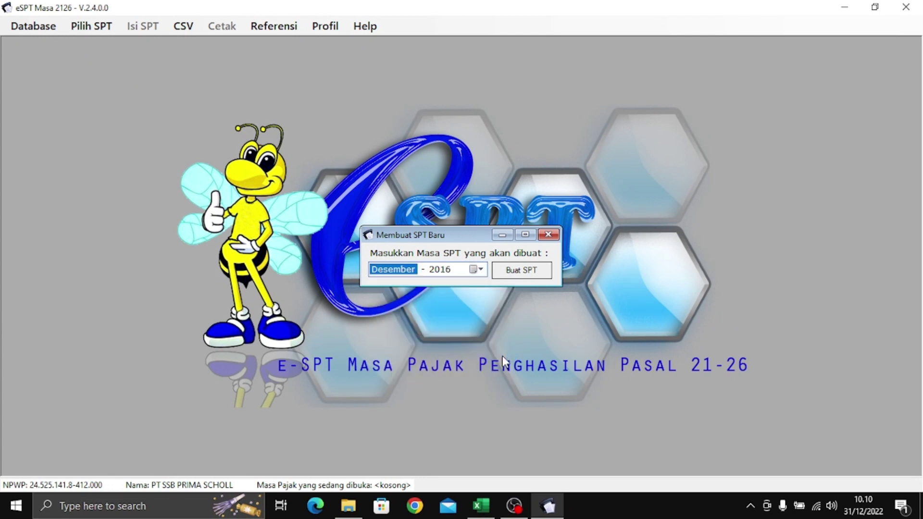
left_click(527, 270)
left_click(490, 298)
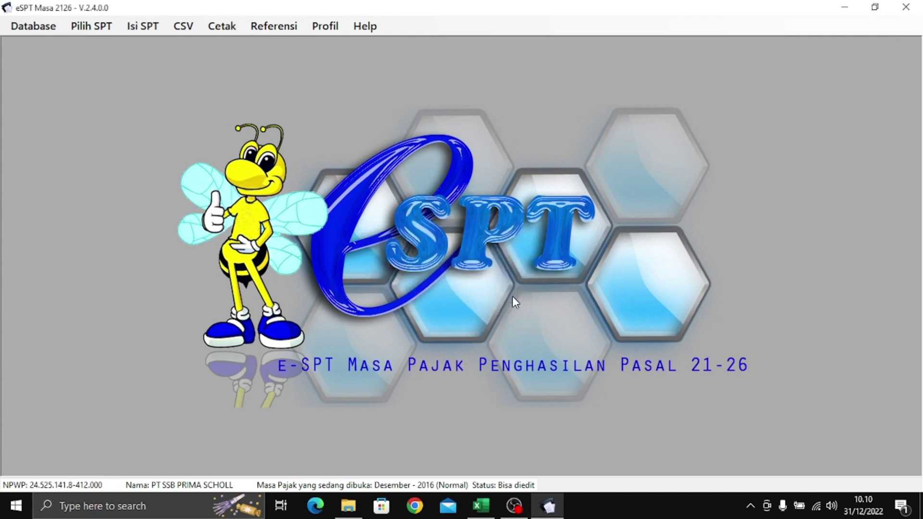
left_click(92, 26)
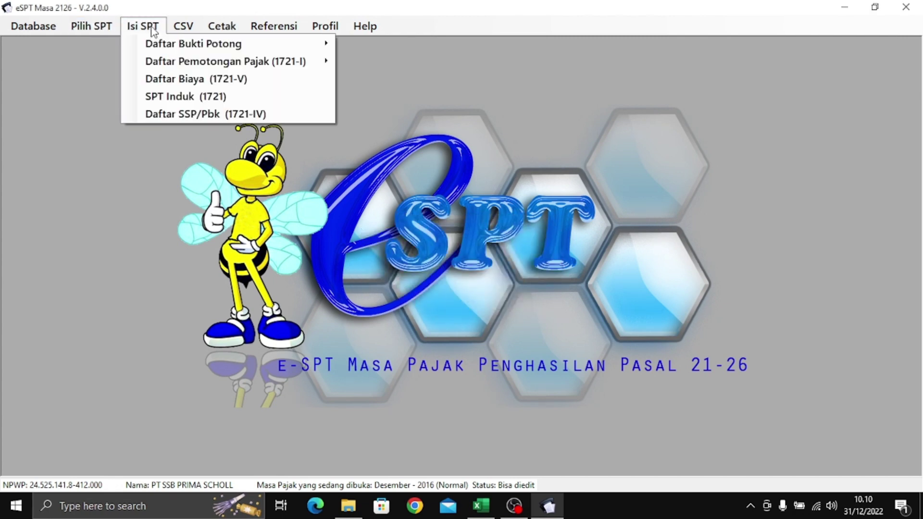
- In Impor Bukti Potong A1, pick the 1721_bp_A1 csv file from the DATA (D:) assignment folder
mouse_move(189, 28)
mouse_move(233, 63)
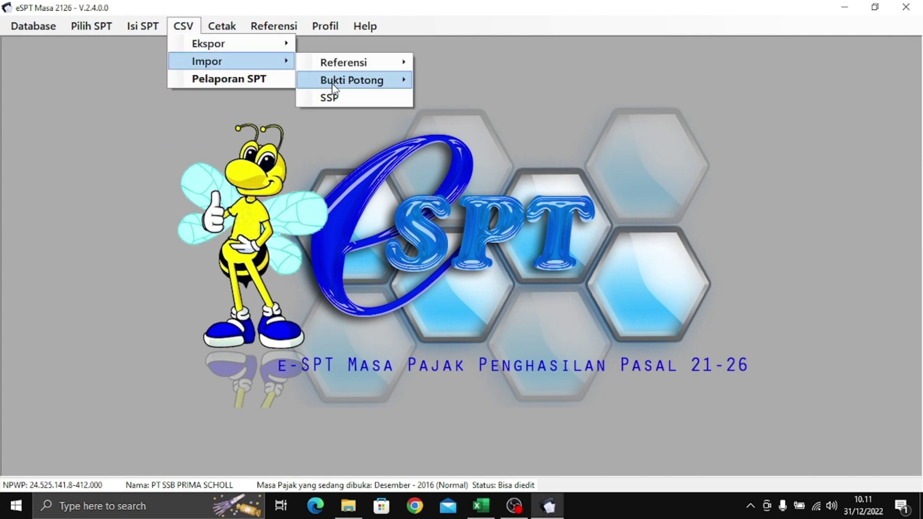
mouse_move(381, 86)
left_click(461, 117)
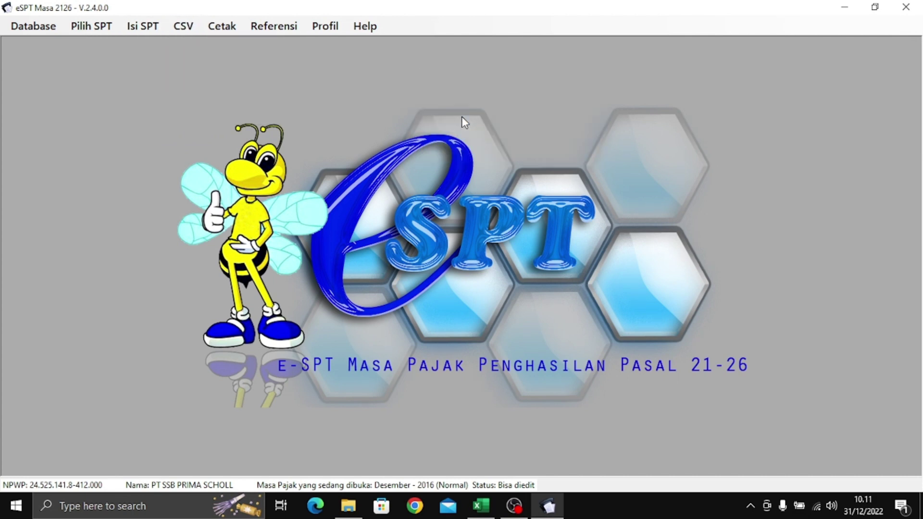
left_click(698, 150)
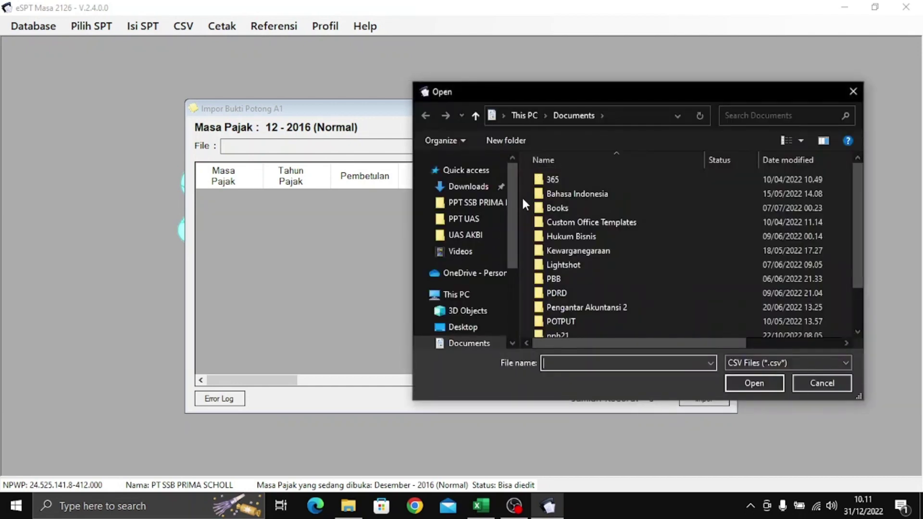
scroll(617, 264, "down", 2)
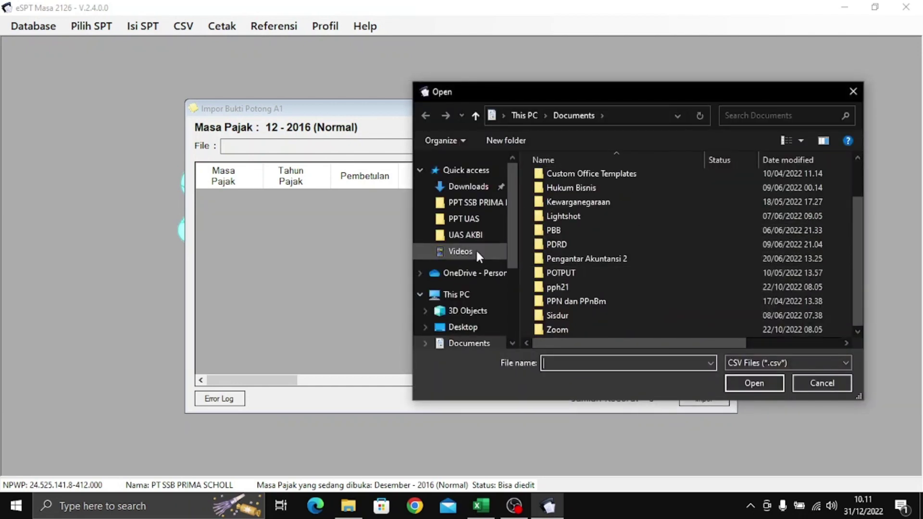
scroll(477, 251, "down", 2)
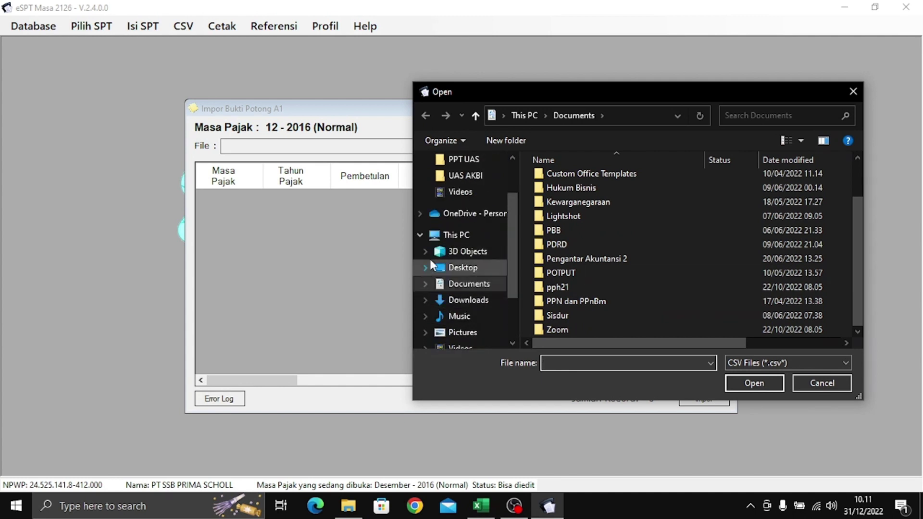
scroll(486, 304, "down", 2)
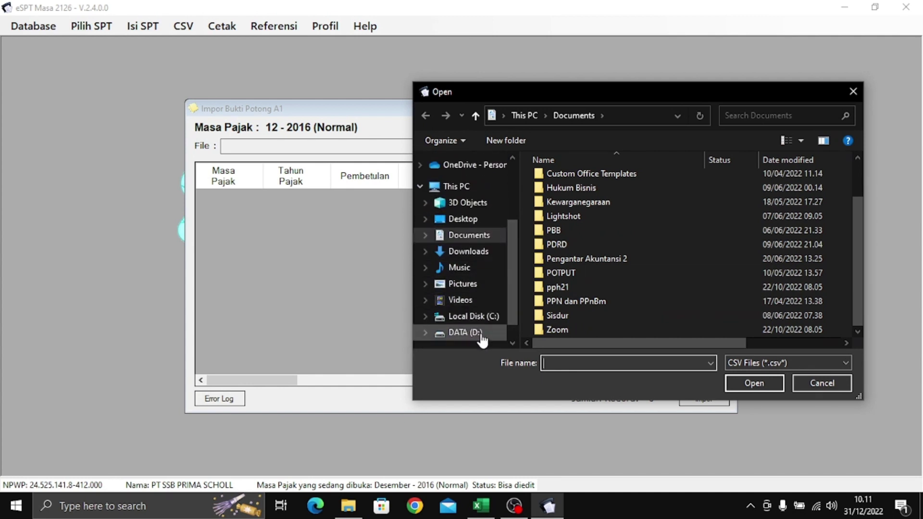
left_click(481, 337)
double_click(652, 181)
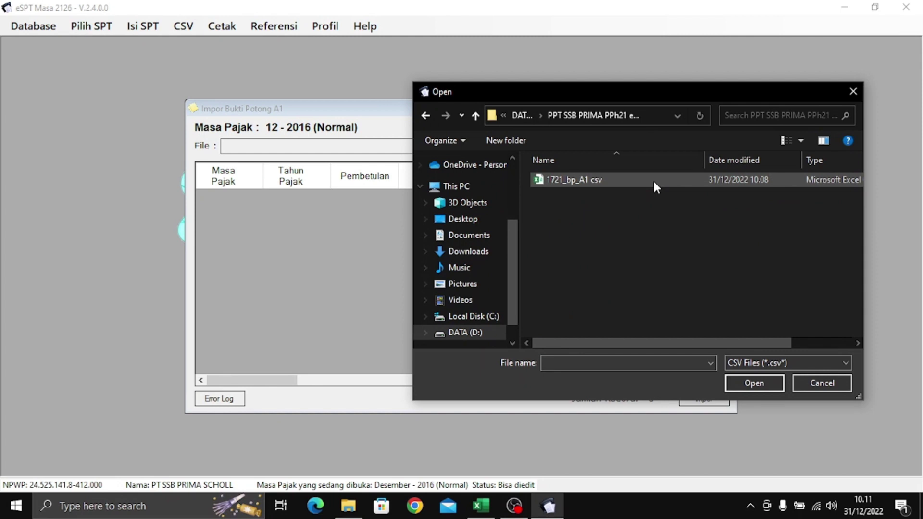
left_click(656, 177)
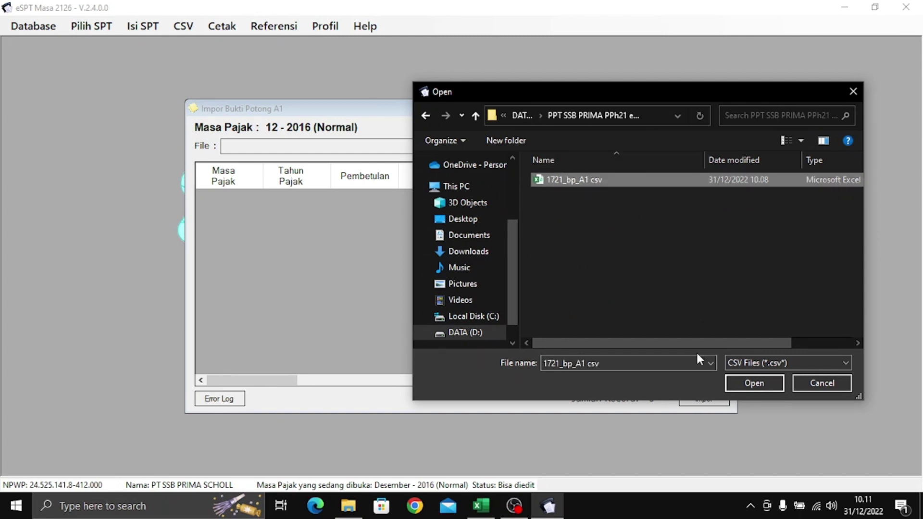
- Load and import the six A1 slip records, then close the import window
left_click(762, 385)
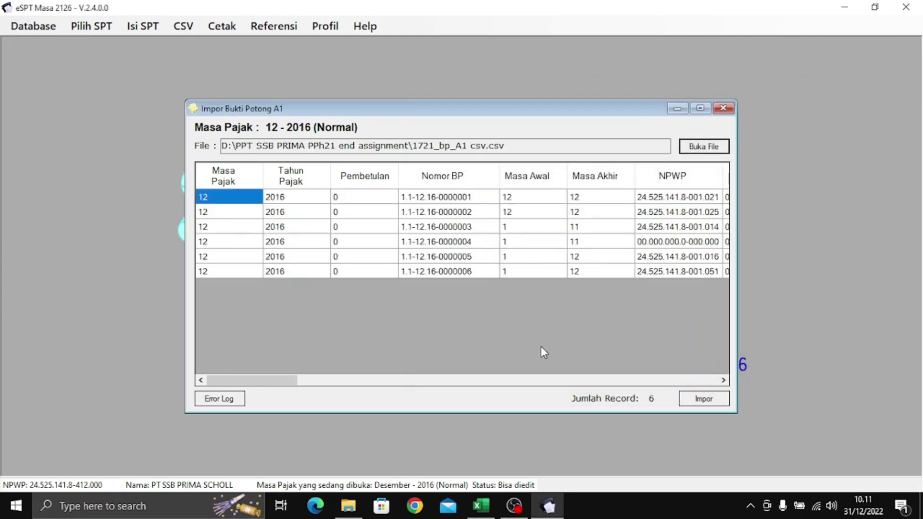
left_click_drag(295, 381, 721, 397)
left_click(716, 399)
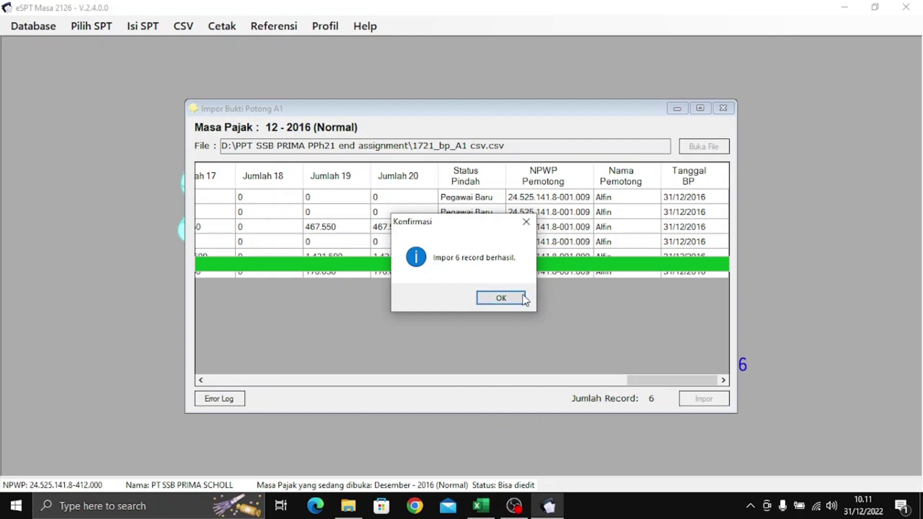
left_click(500, 297)
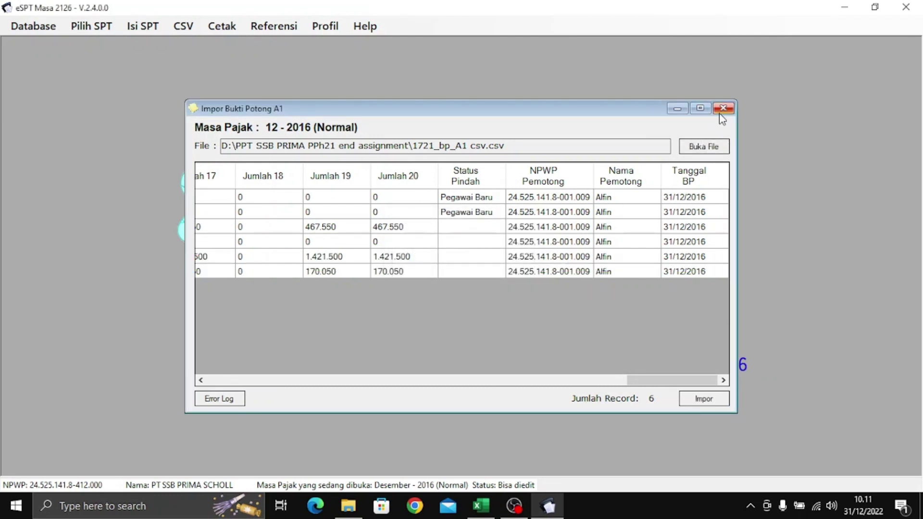
left_click(723, 108)
left_click(155, 25)
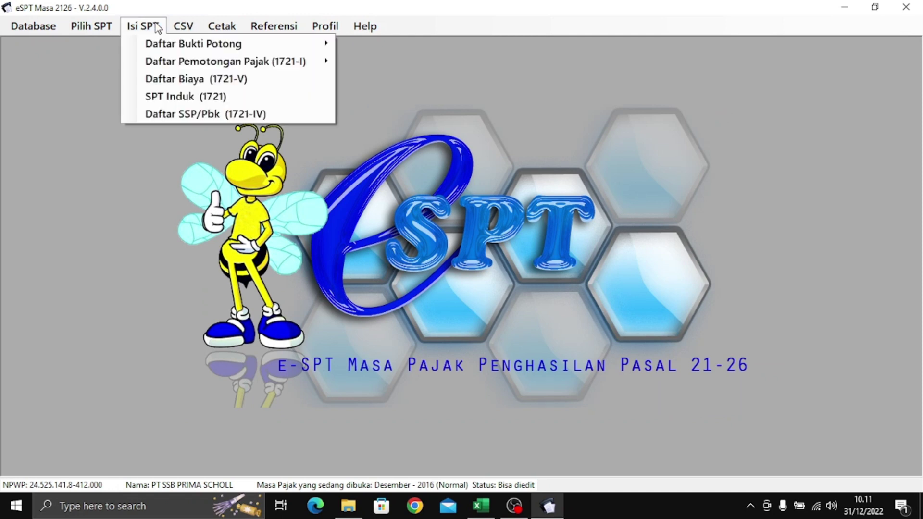
- Display the annual 1721-I list for 12-2016: three employees, 2.059.100 withheld
mouse_move(190, 64)
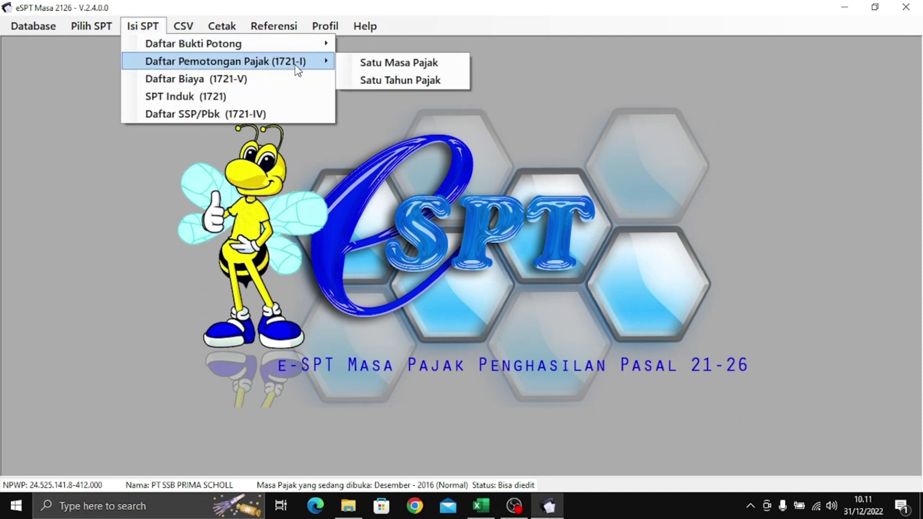
mouse_move(274, 46)
mouse_move(292, 67)
left_click(429, 81)
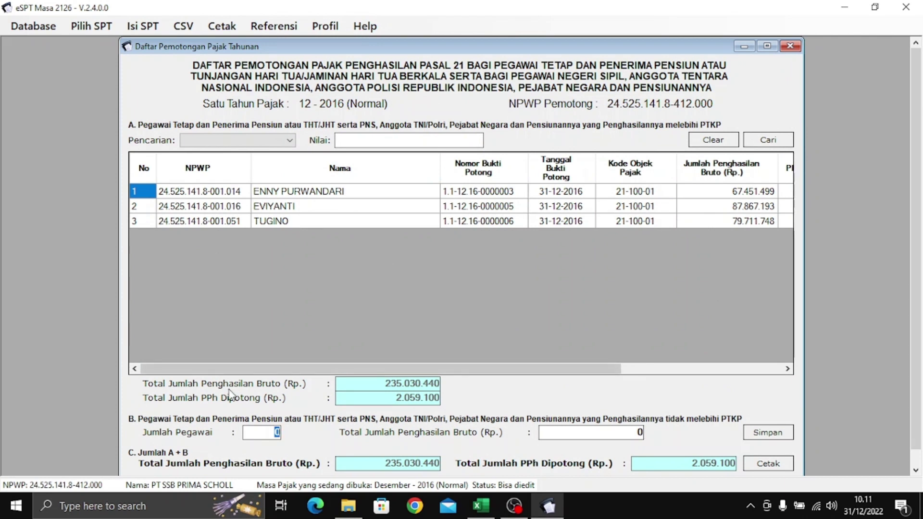
left_click_drag(455, 47, 455, 41)
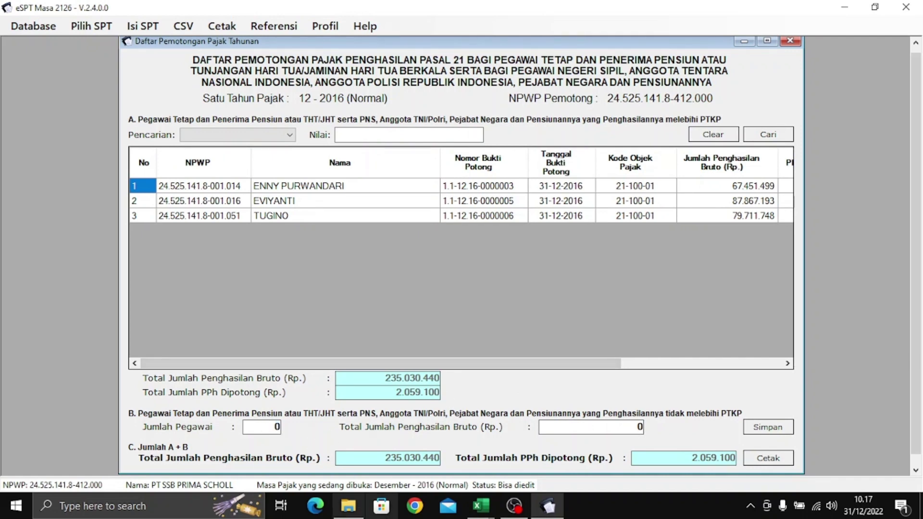
left_click(480, 506)
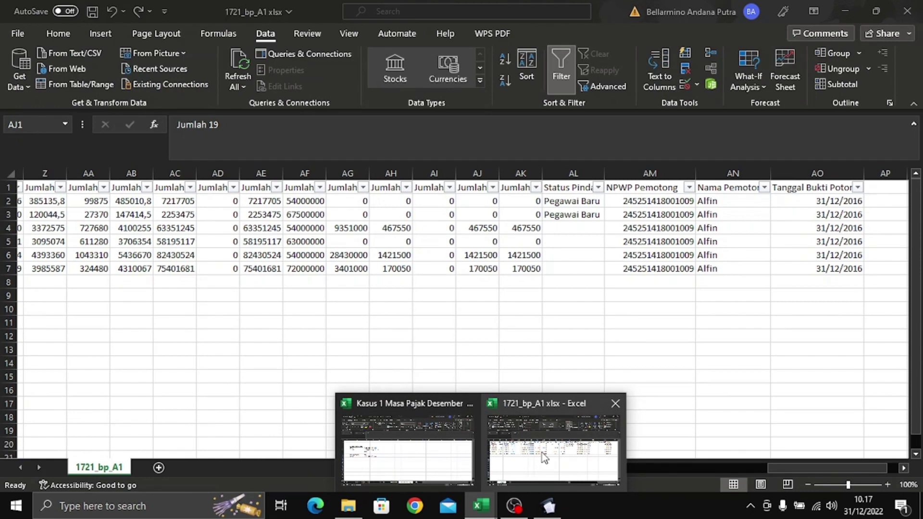
- Filter the 1721_bp_A1 sheet's Jumlah 20 column to 0, leaving 3 of 6 records
left_click(541, 452)
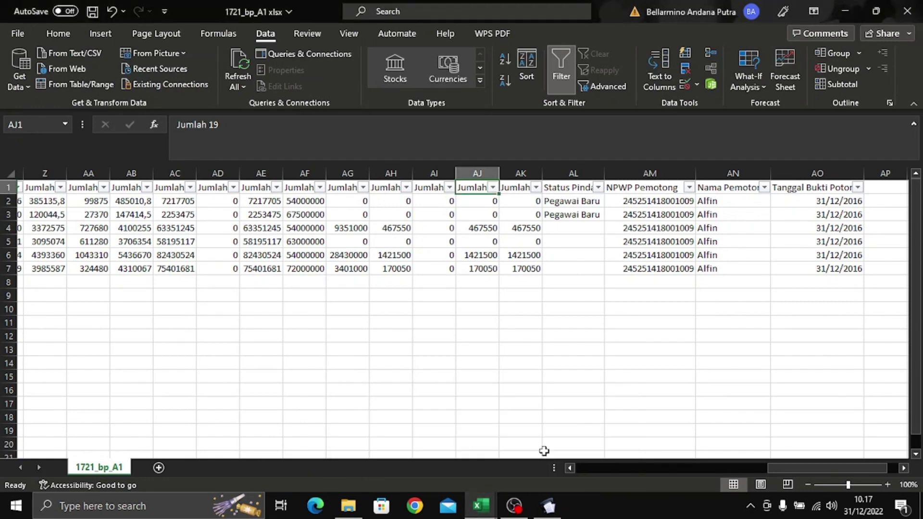
left_click_drag(765, 468, 773, 468)
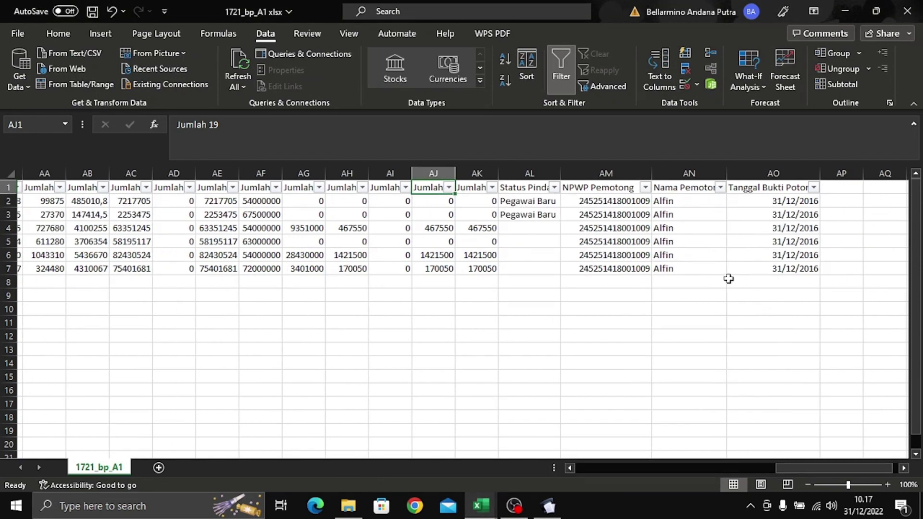
left_click(481, 188)
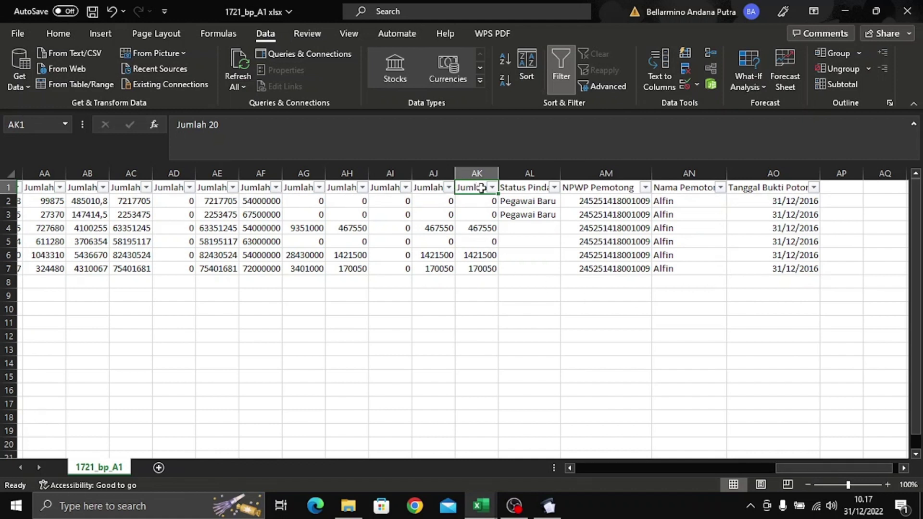
left_click(491, 187)
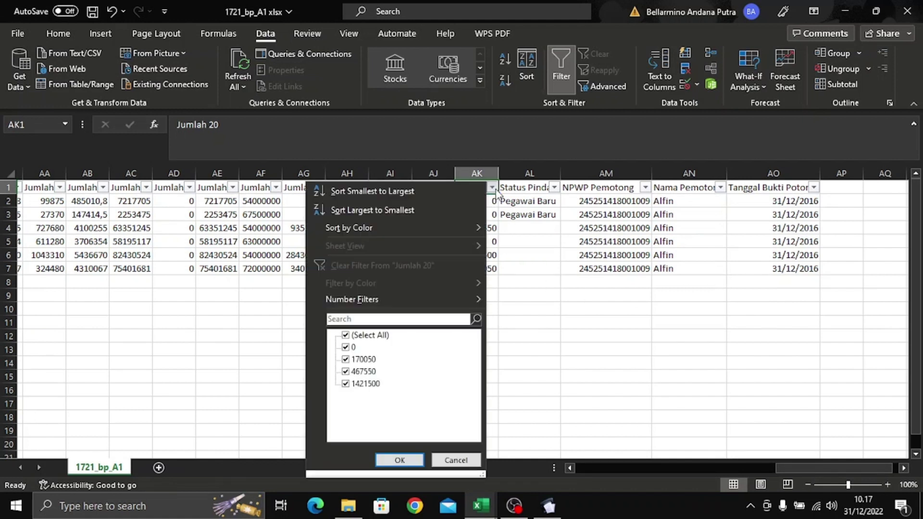
left_click(362, 335)
left_click(347, 348)
left_click(407, 460)
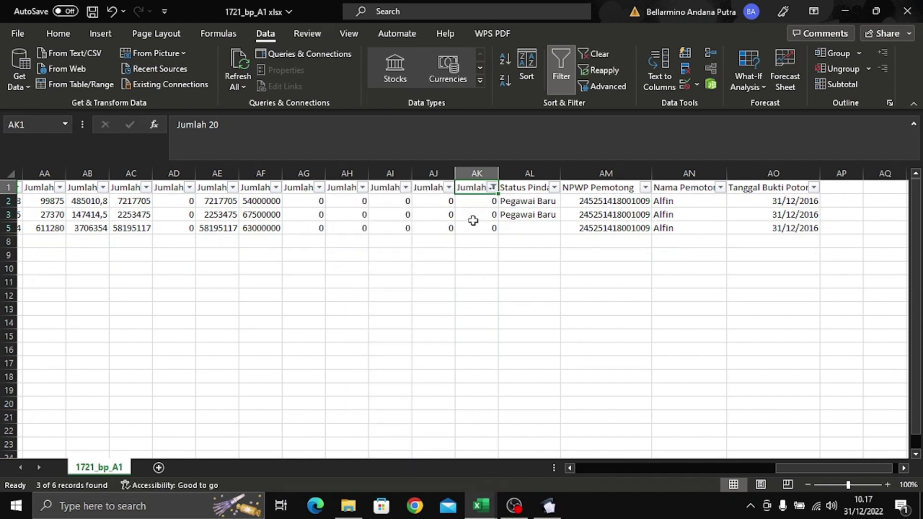
key("alt+Tab")
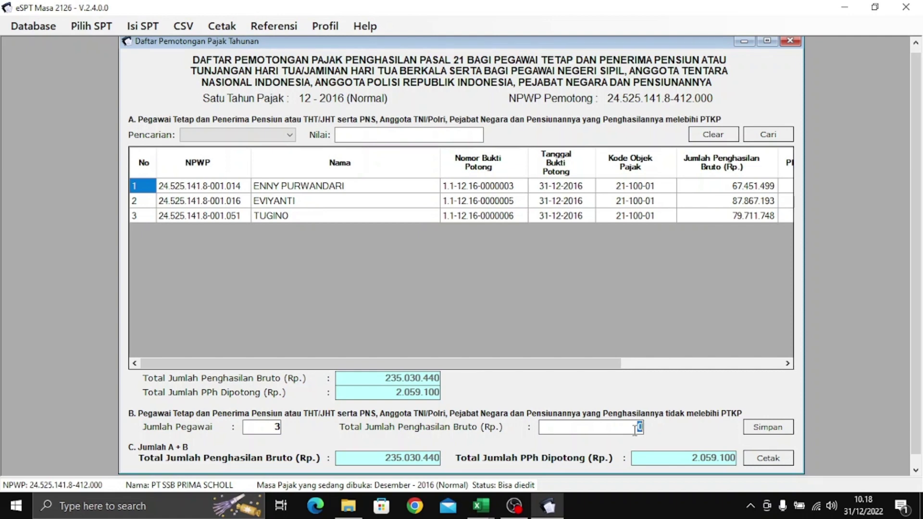
- Paste the column Y sum into Part B Total Bruto, correcting it to 72005077
key("alt+Tab")
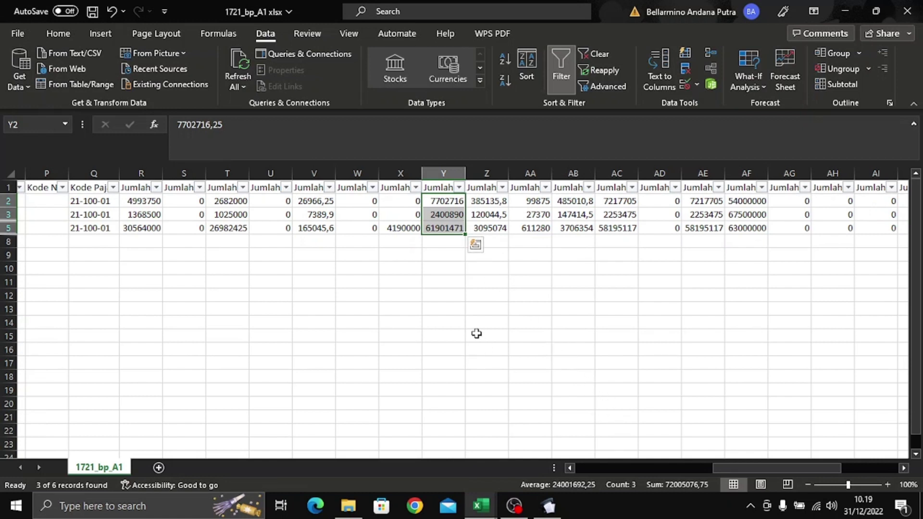
key("alt+Tab")
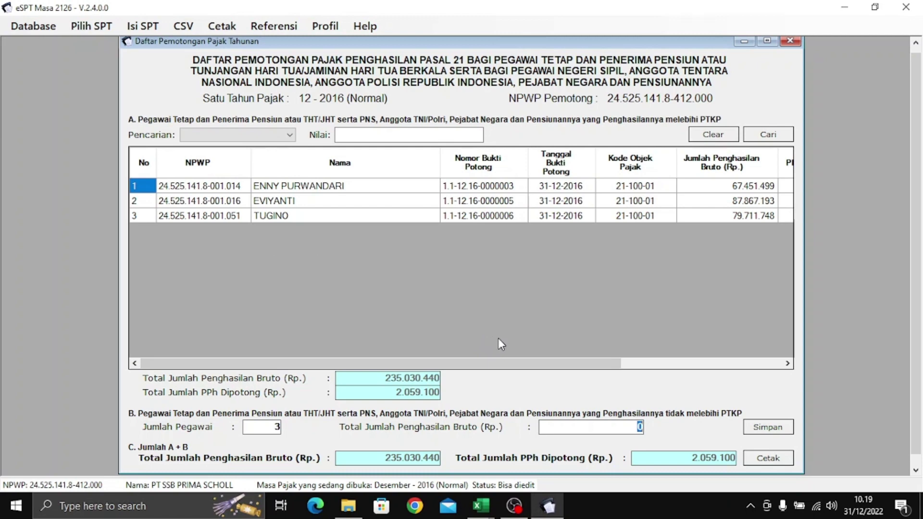
key("alt+Tab")
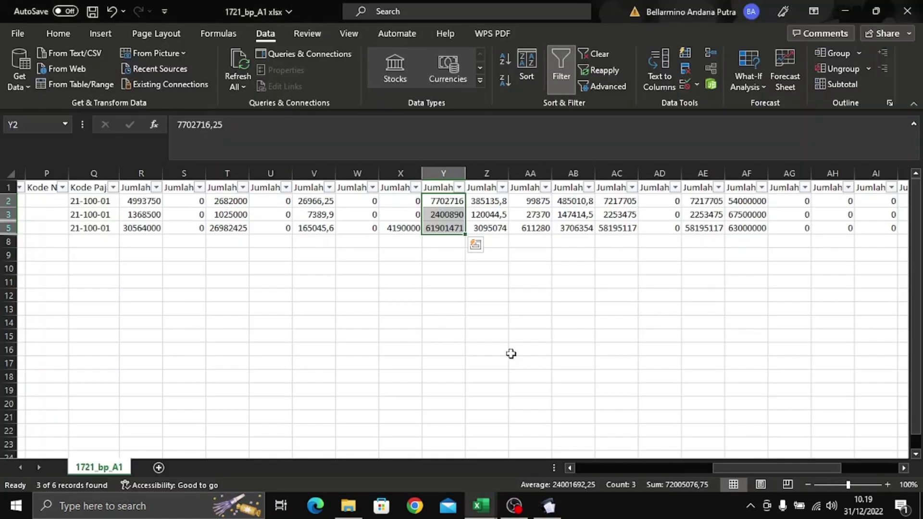
left_click(684, 485)
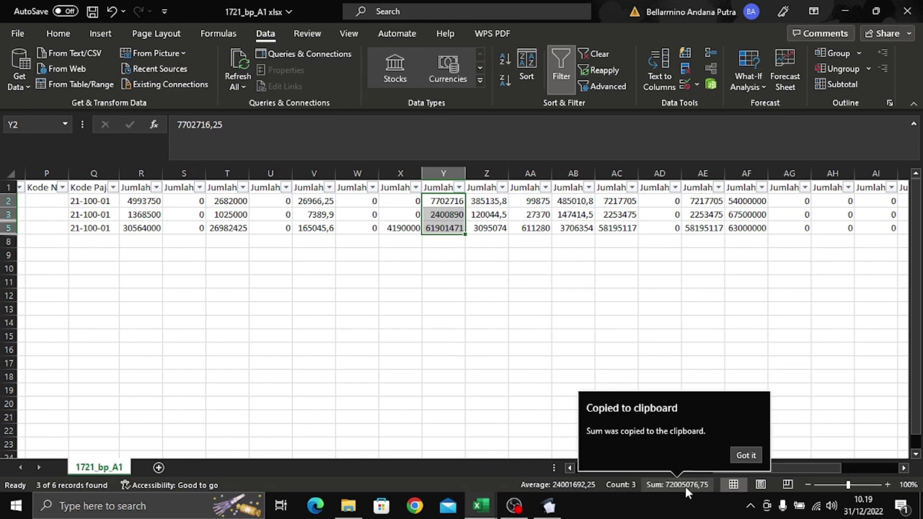
key("alt+Tab")
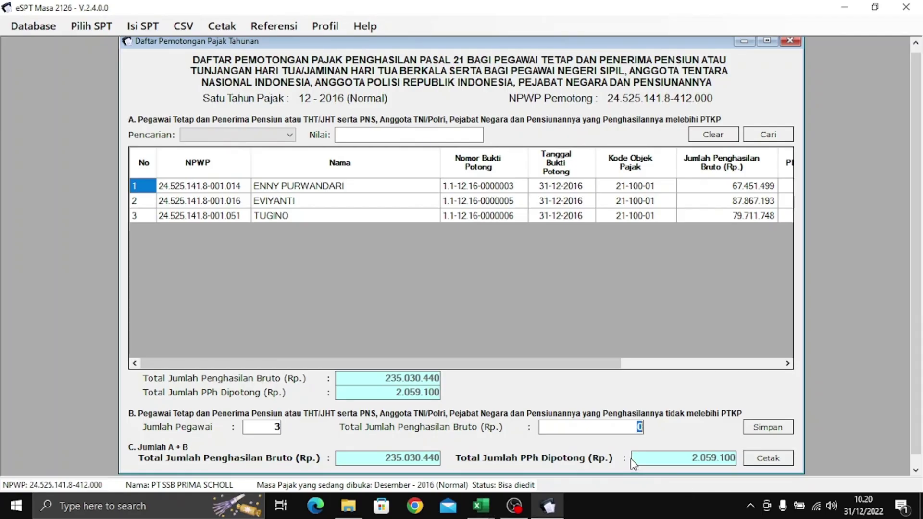
key("ctrl+v")
key("BackSpace")
key("BackSpace")
key("BackSpace")
type("7")
- Verify the total against Excel and save Part B with 3 employees
key("alt+Tab")
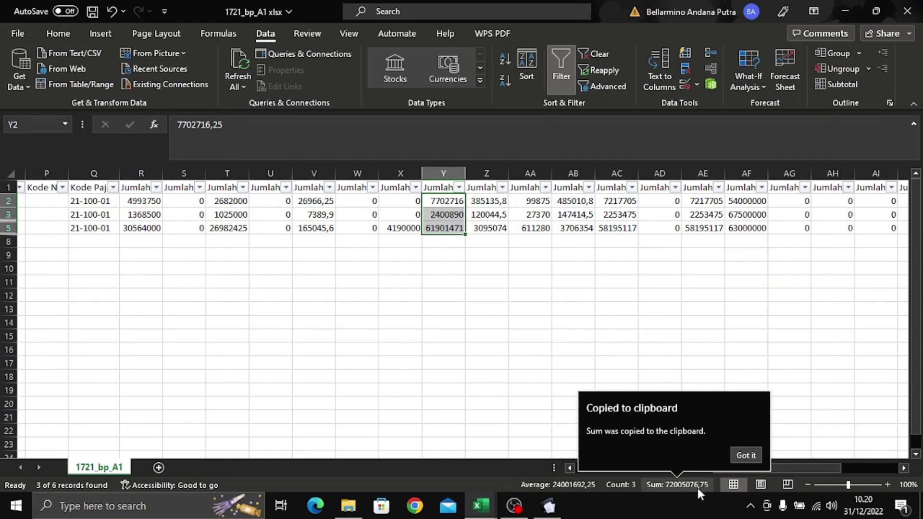
key("alt+Tab")
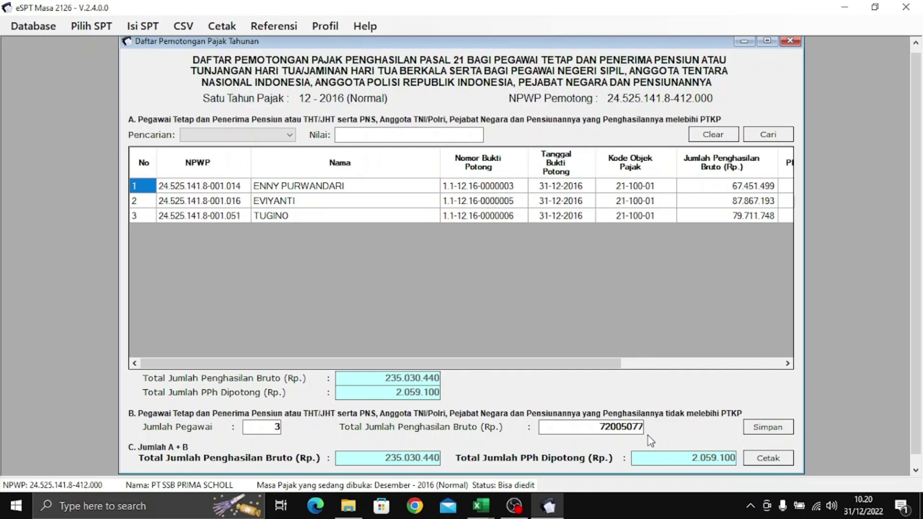
key("alt+Tab")
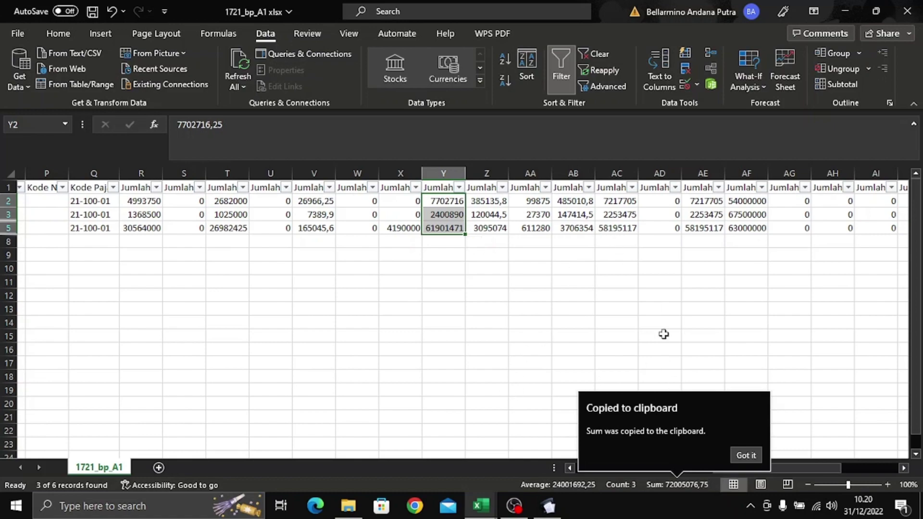
key("alt+Tab")
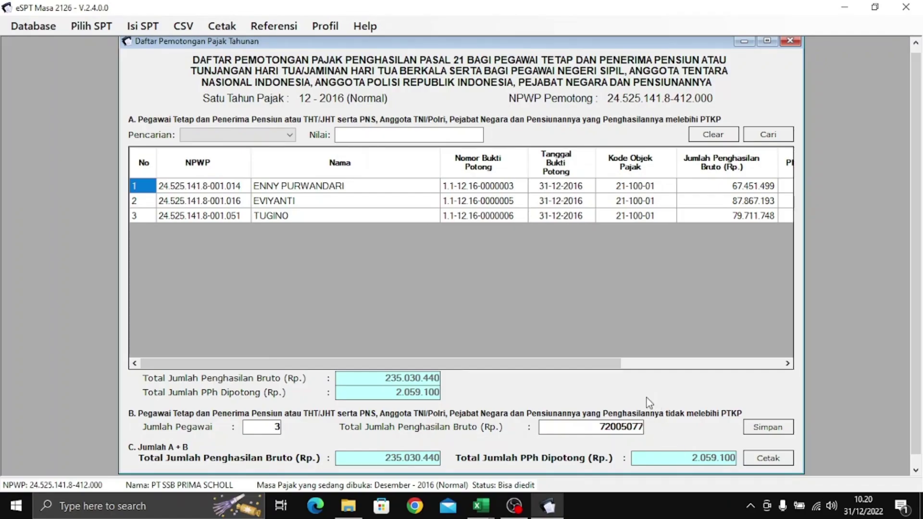
left_click(768, 428)
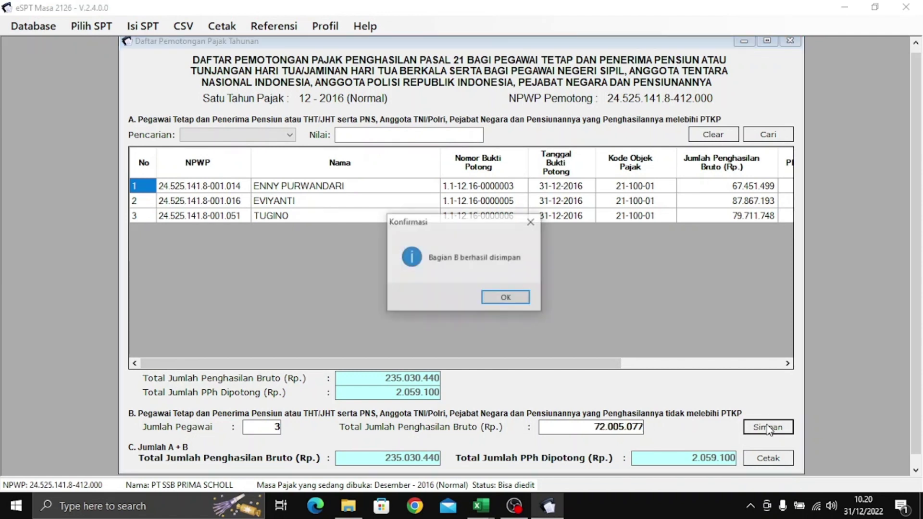
left_click(526, 299)
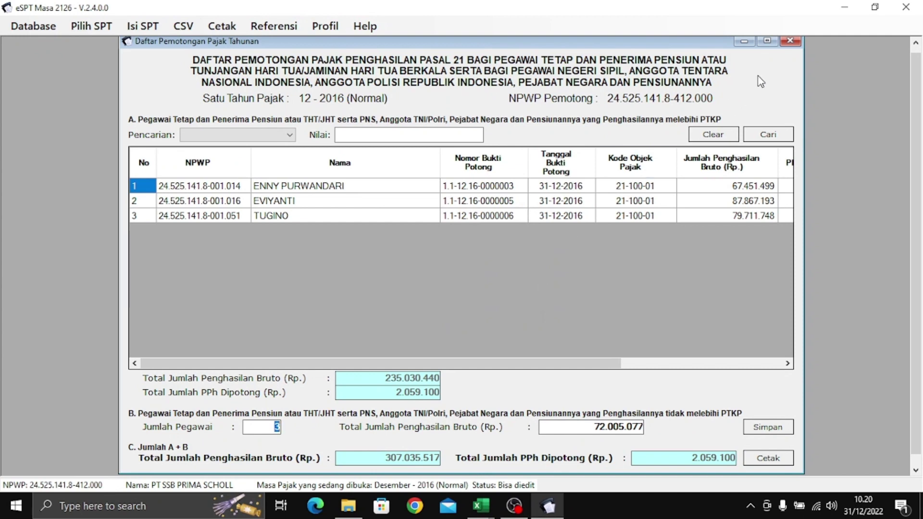